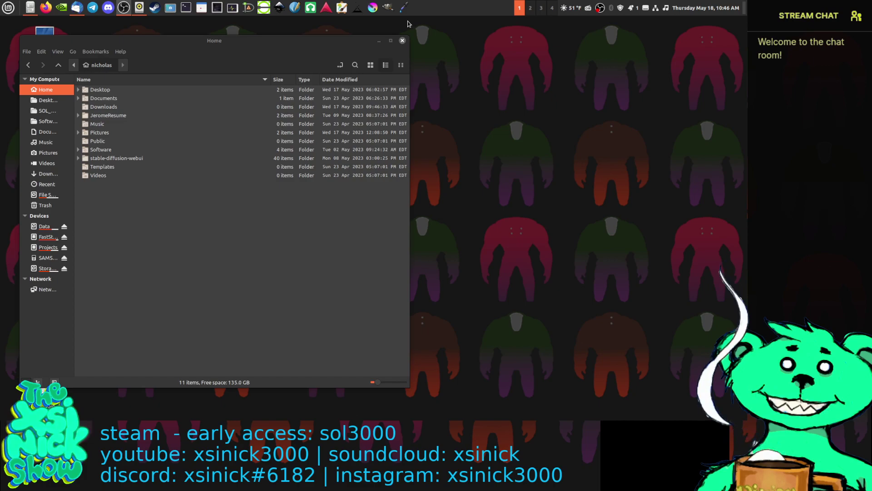
Step: Close the Nemo Home folder window and launch GIMP from the taskbar
click(402, 41)
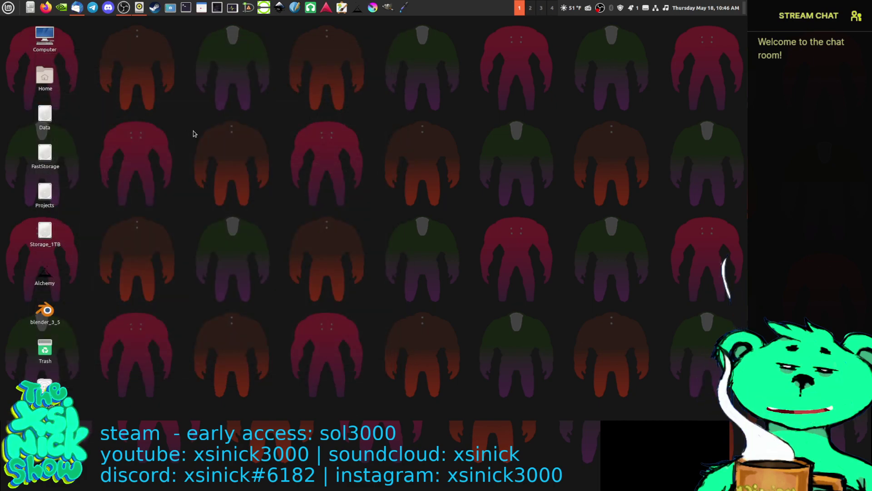
click(388, 7)
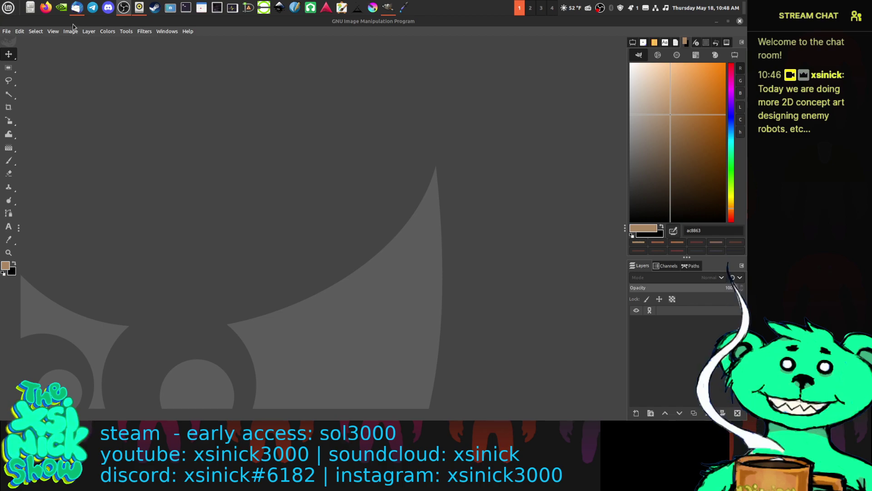
Step: Open the image browser and jump to the SOL_3000 project folder on Storage_1TB
click(11, 31)
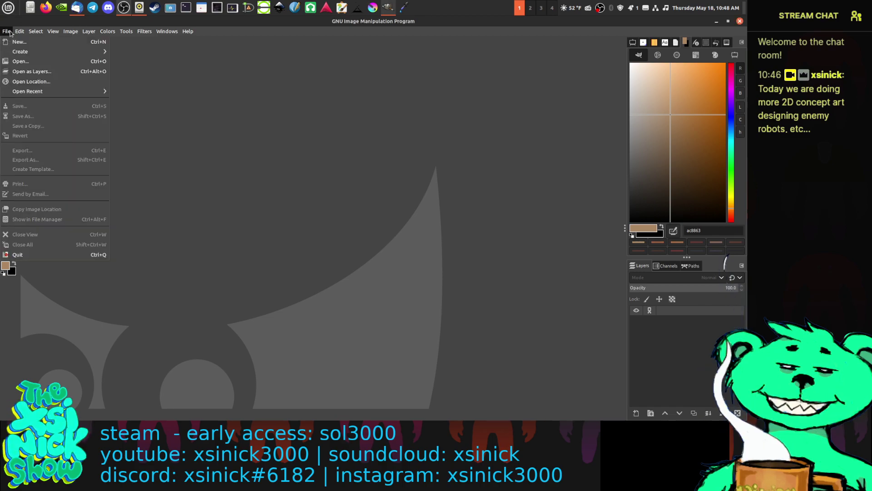
click(28, 60)
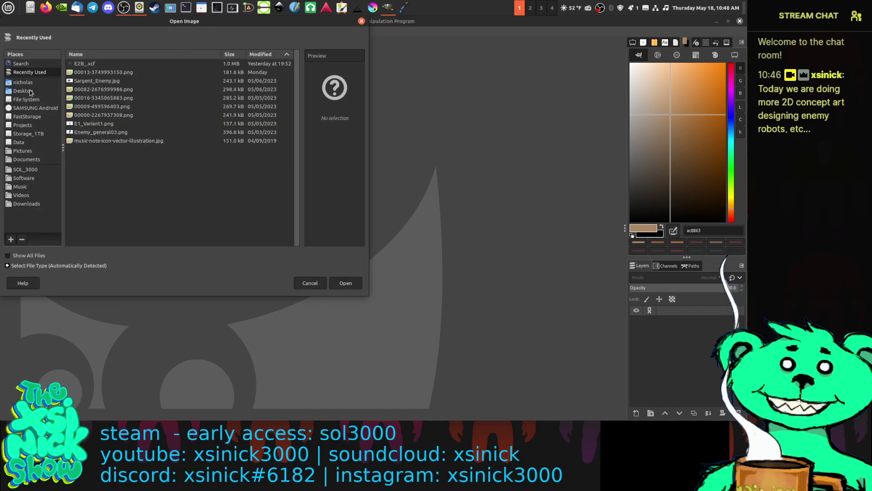
click(29, 135)
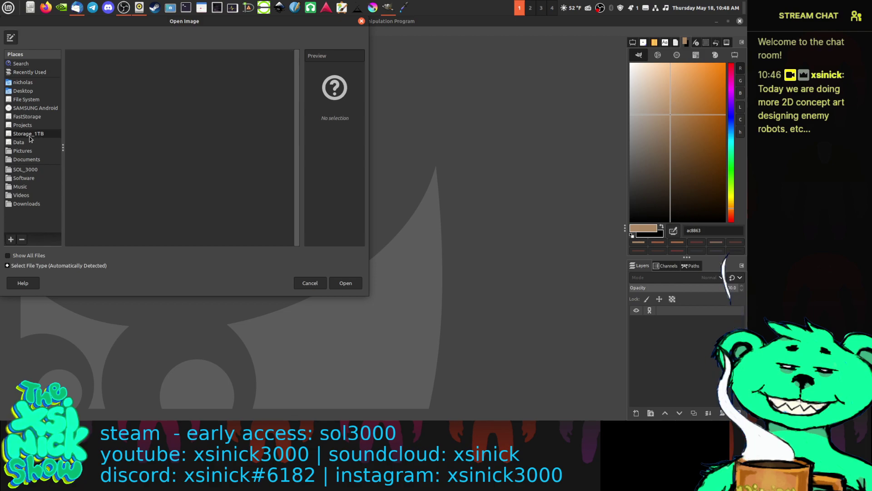
click(27, 169)
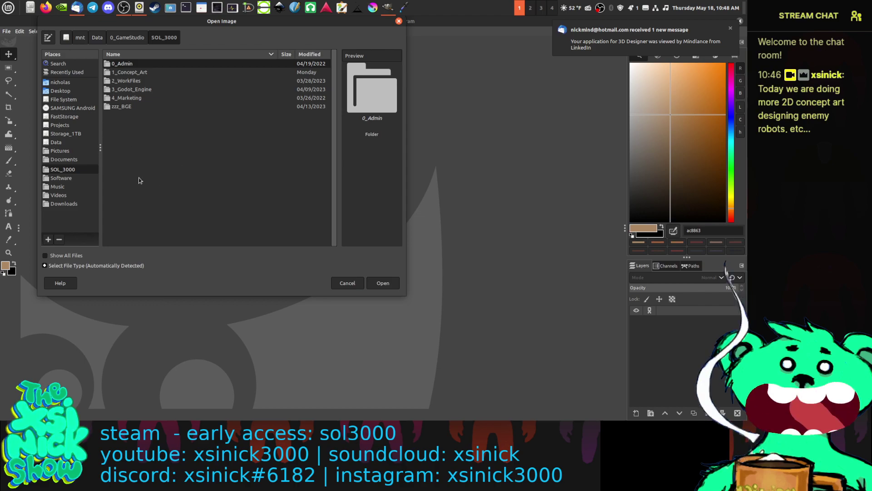
Step: Dismiss the e-mail notification and quit the e-mail app
click(730, 28)
right_click(77, 8)
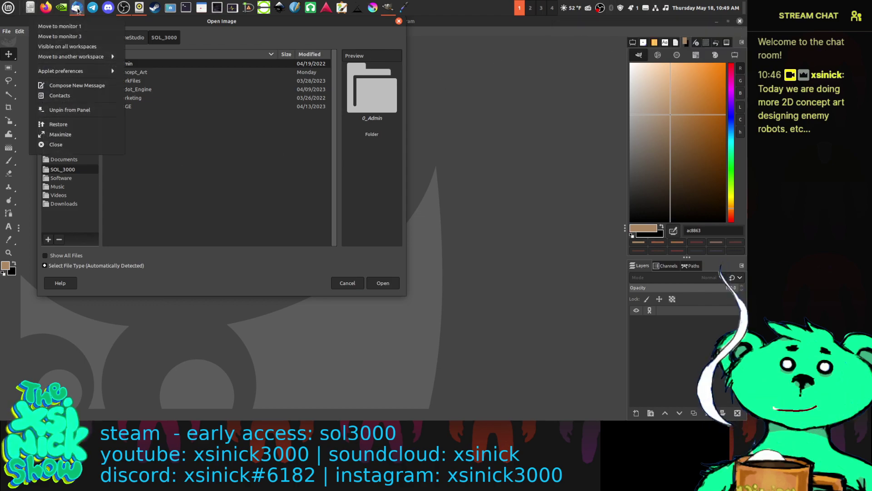
click(56, 144)
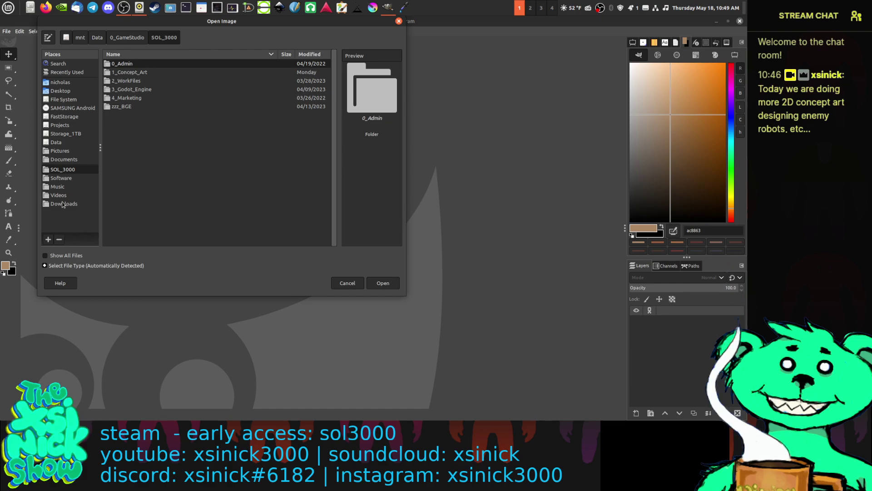
Step: Navigate into 1_Concept_Art > Character_Design > Enemies > 4_soldiers > B > final
mouse_move(9, 186)
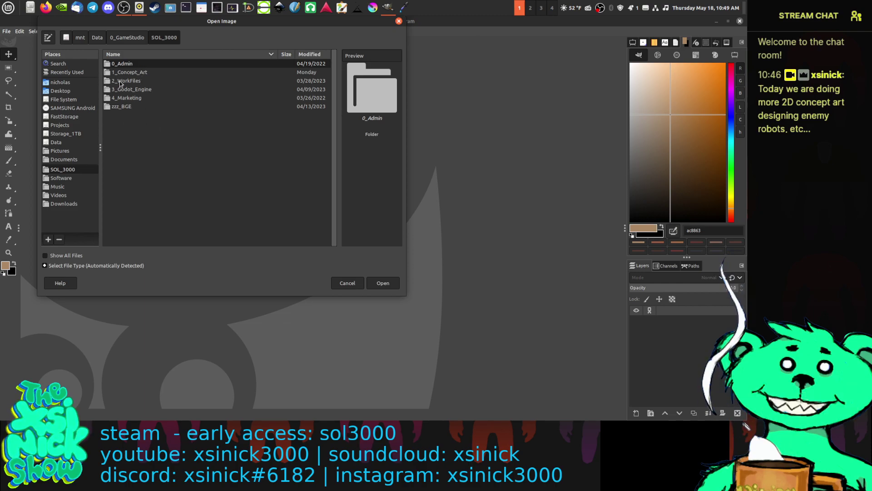
double_click(134, 73)
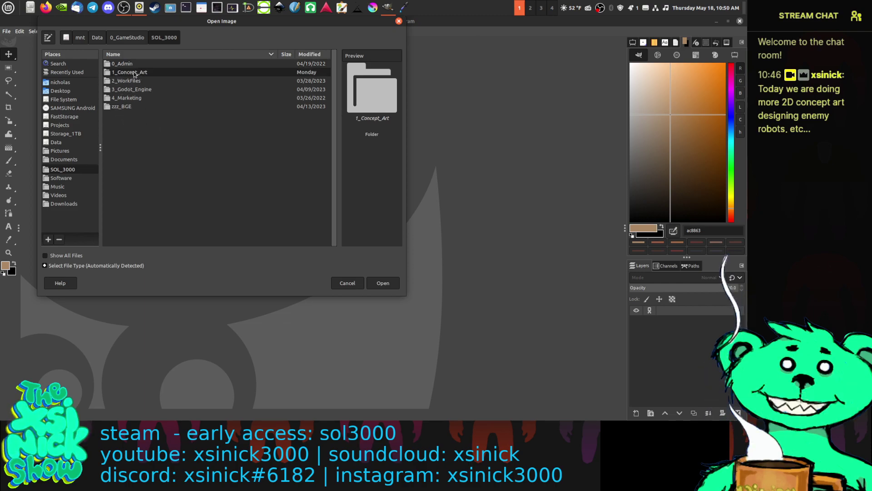
double_click(133, 65)
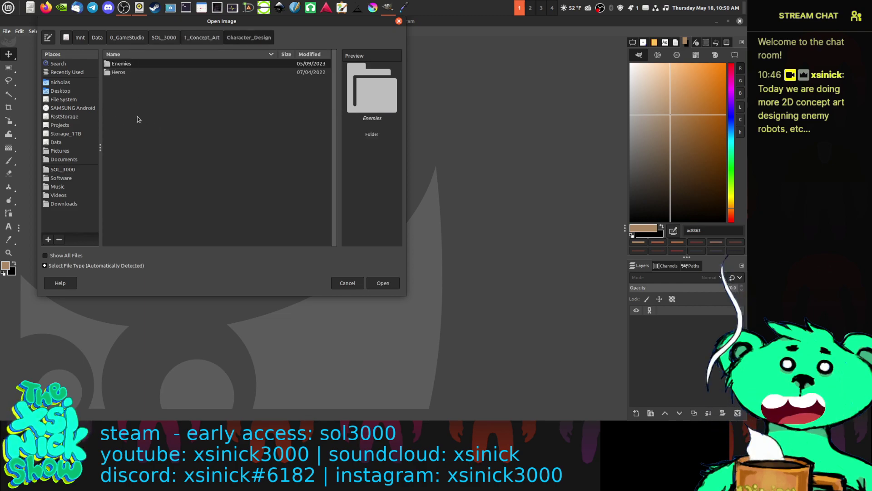
double_click(135, 64)
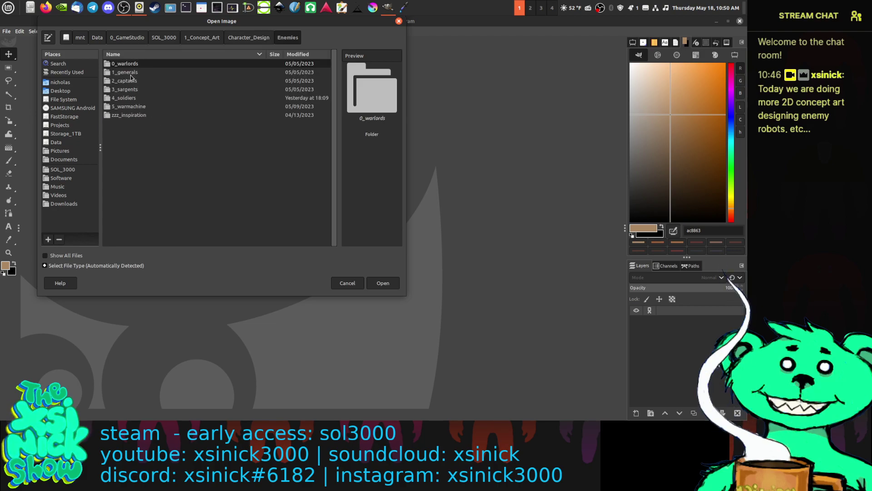
click(128, 98)
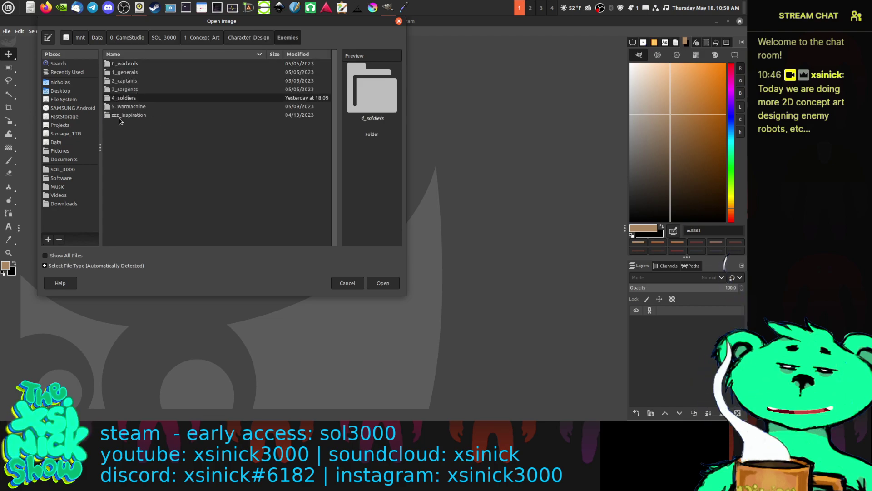
double_click(133, 99)
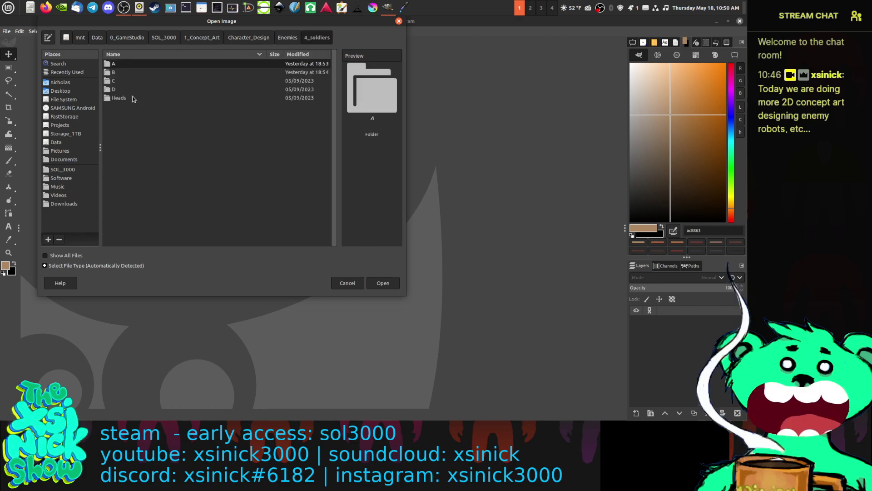
double_click(128, 74)
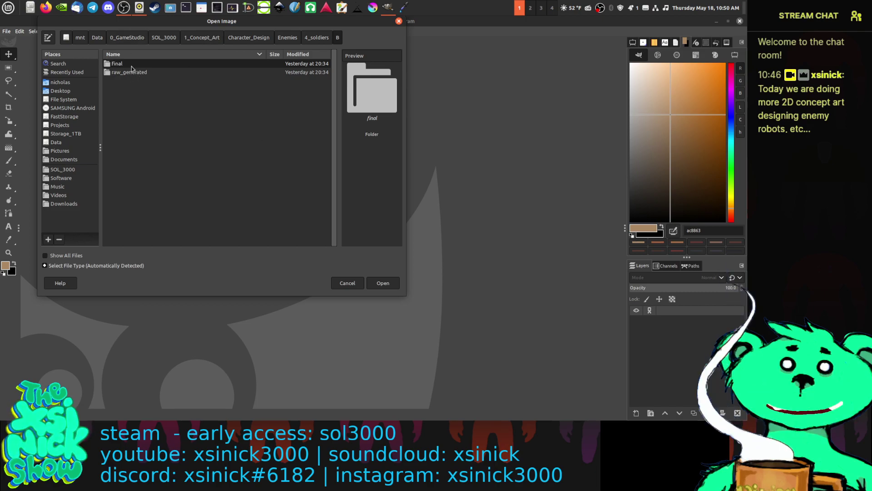
double_click(131, 65)
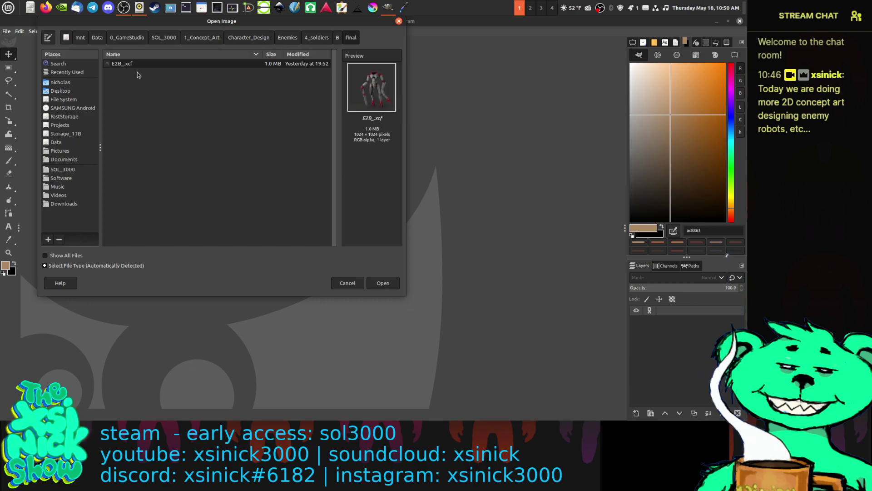
Step: Open E2B_.xcf, deselect everything with Shift+Ctrl+A, and save it
click(383, 283)
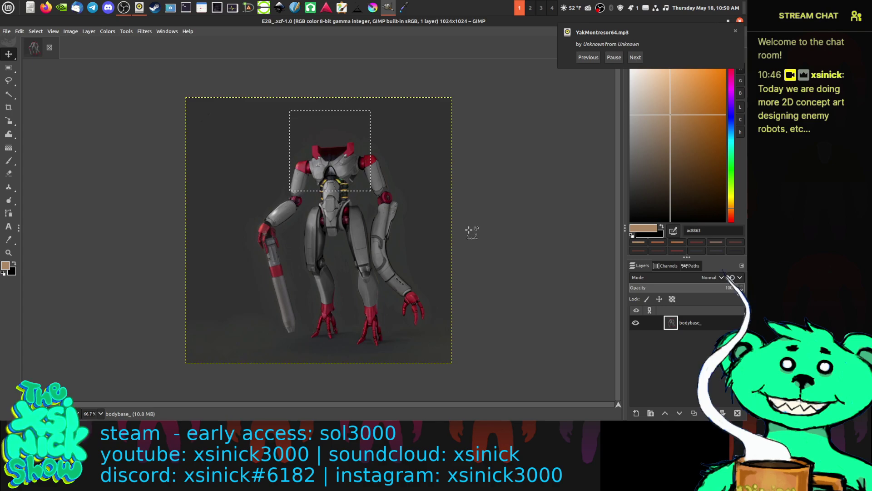
key(ctrl+shift+a)
key(ctrl+s)
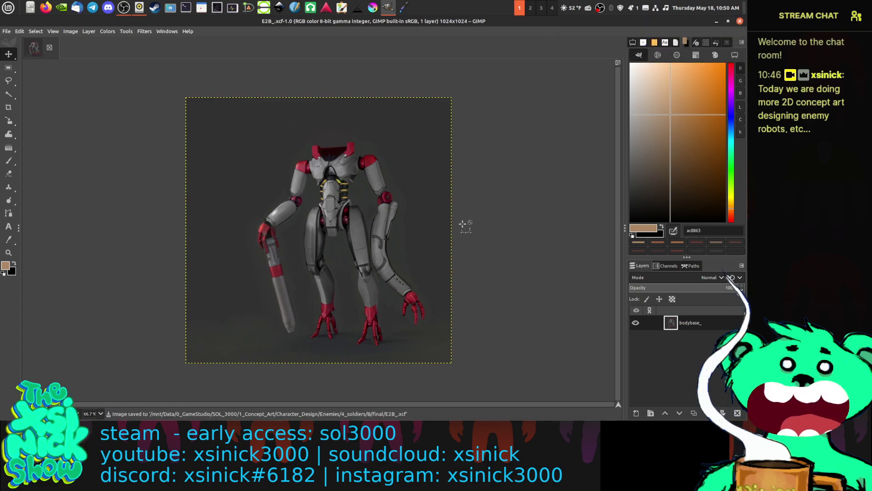
Step: Open the head image 00000-2592589385.png from B/raw_generated/heads
click(6, 31)
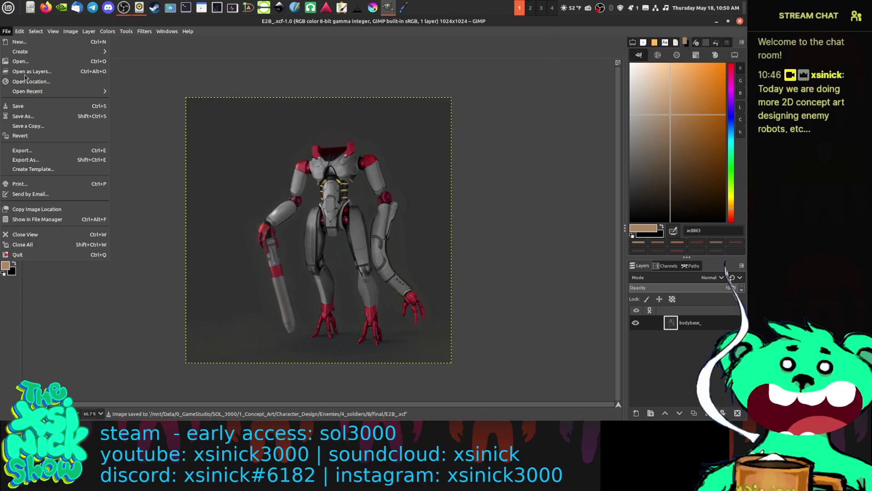
click(18, 62)
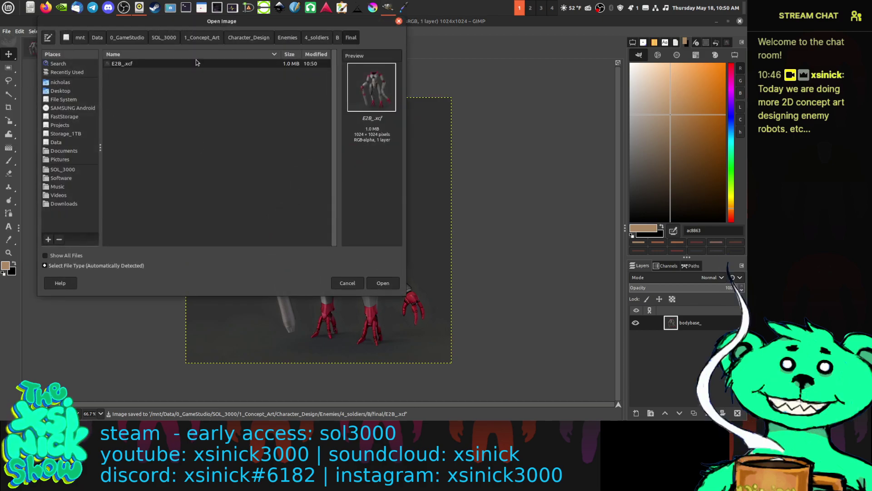
click(337, 38)
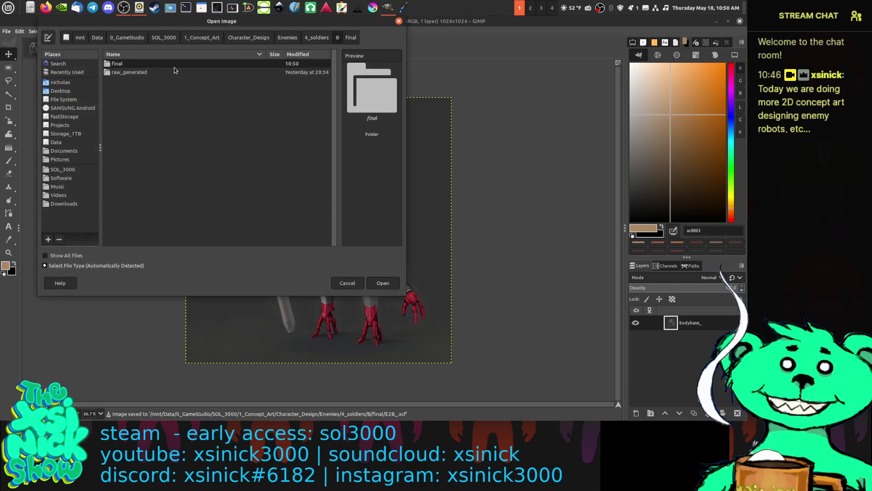
double_click(125, 73)
double_click(122, 64)
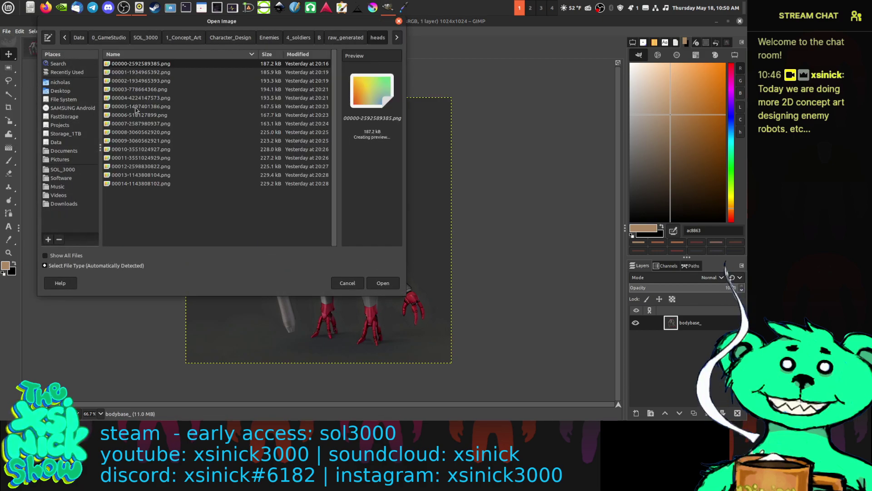
click(143, 184)
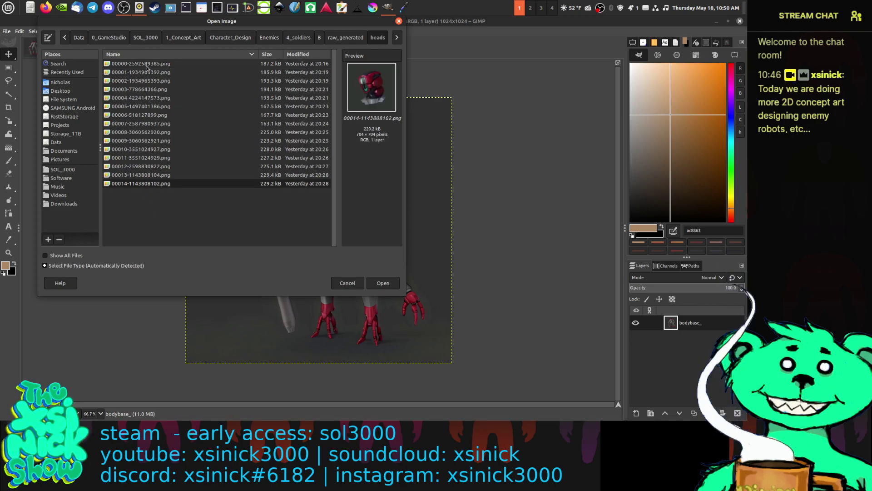
click(147, 66)
click(379, 283)
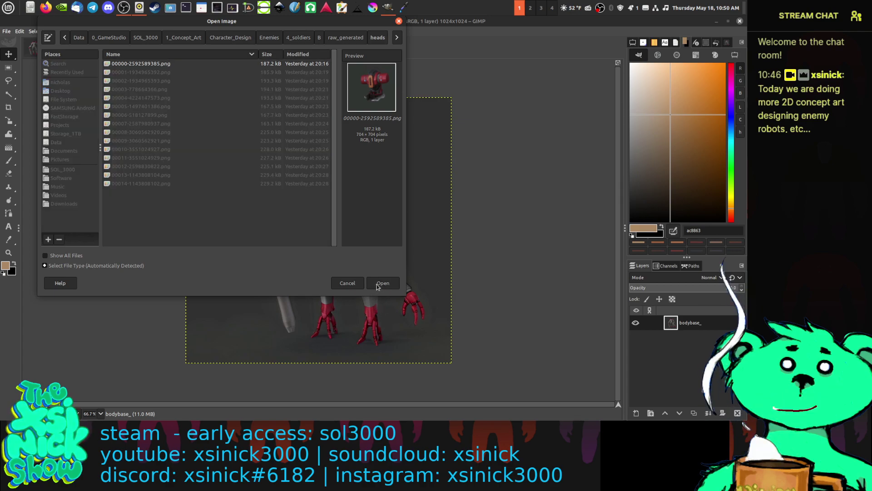
Step: Browse GIMP's menus, then return to the E2B_.xcf robot image
click(7, 31)
click(92, 6)
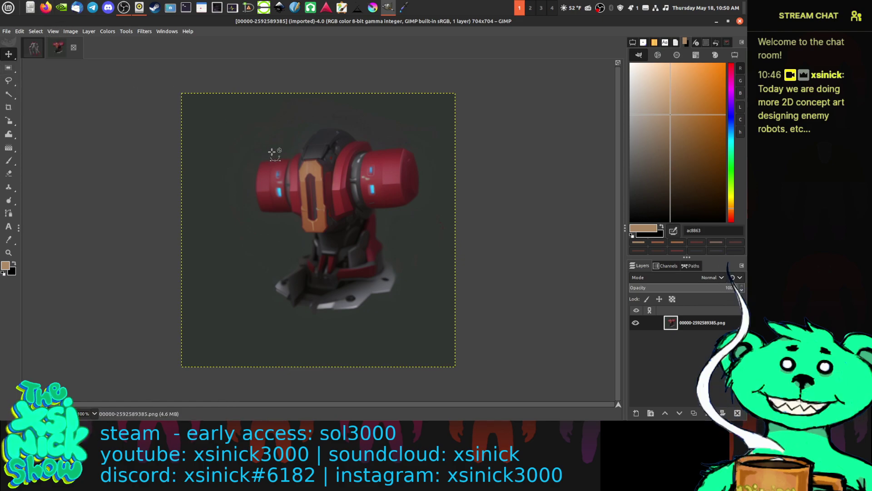
mouse_move(13, 64)
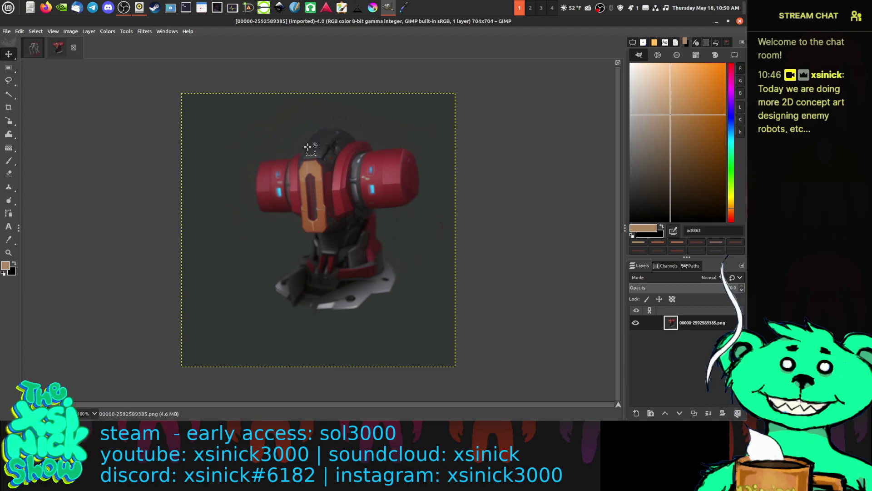
click(400, 134)
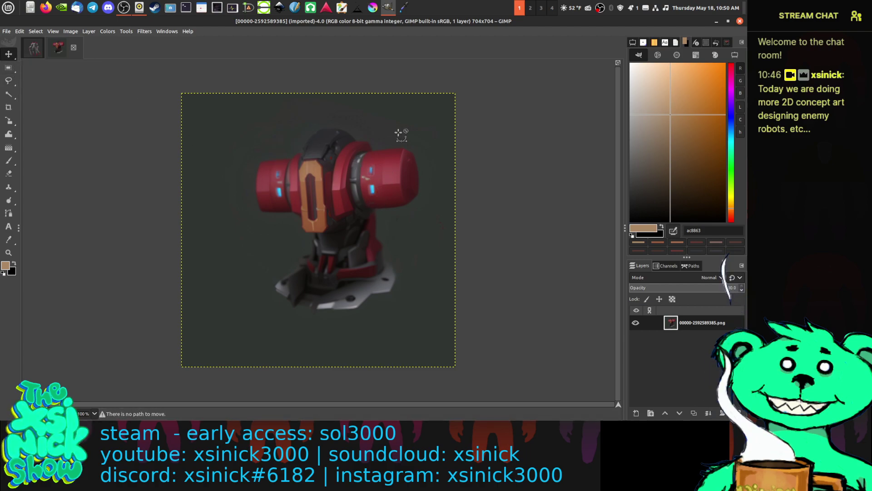
mouse_move(7, 70)
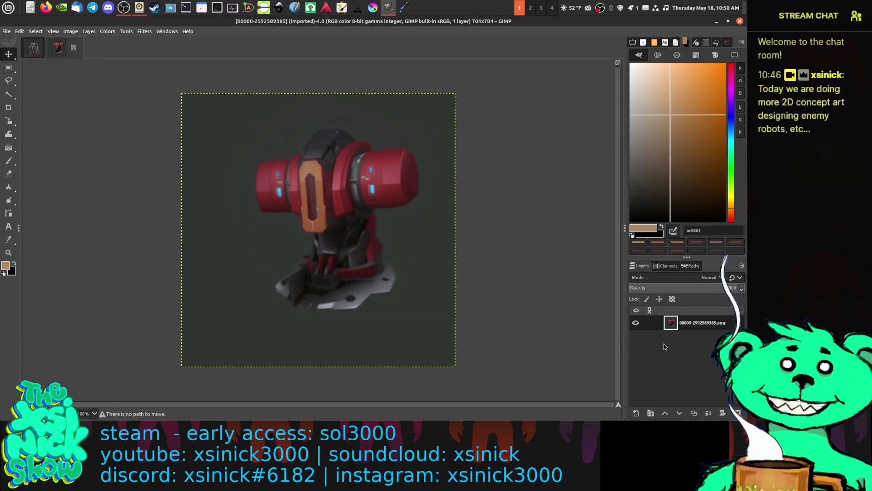
click(34, 47)
Step: Check the Paths and Layers tabs, swap Free Select and Move, then show the red turret image
mouse_move(8, 62)
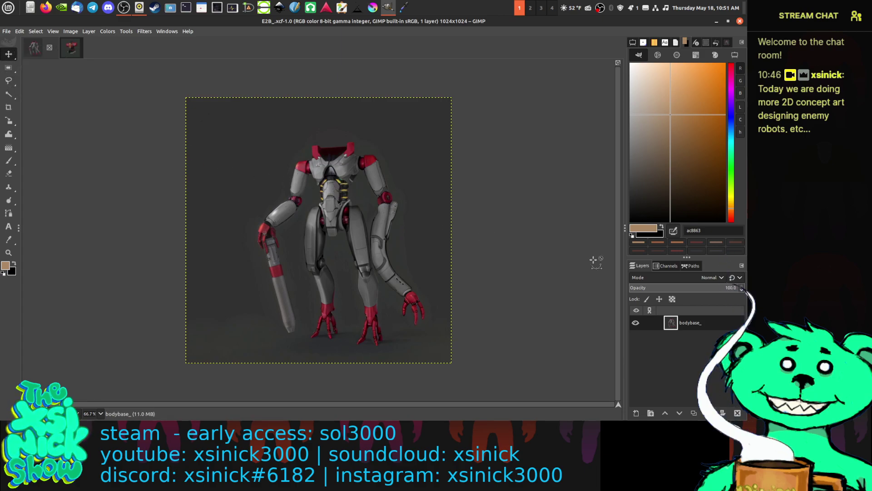
click(691, 266)
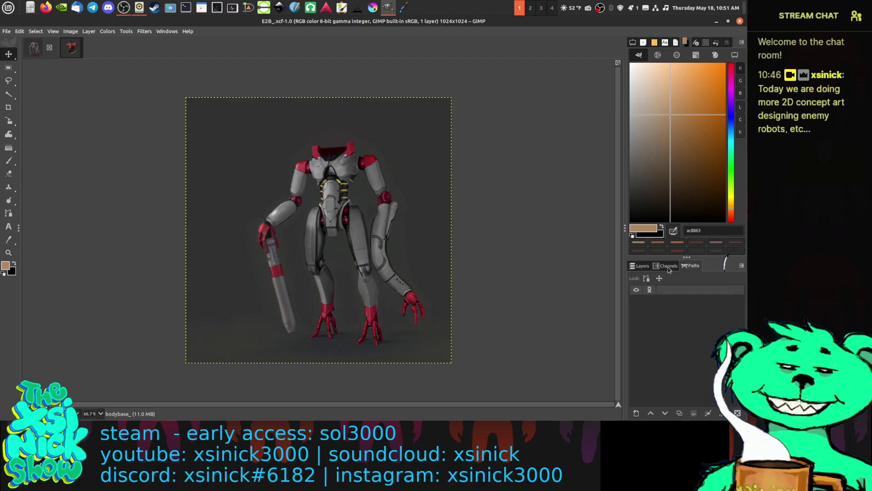
click(639, 266)
click(382, 245)
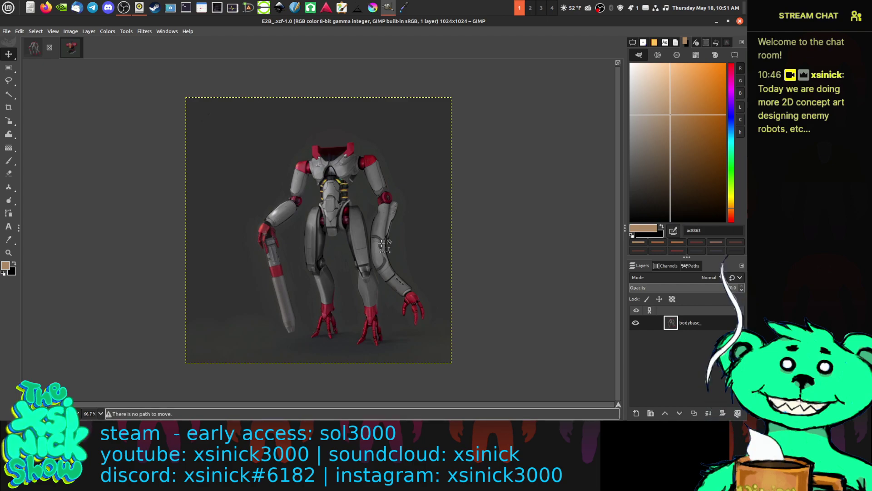
click(9, 81)
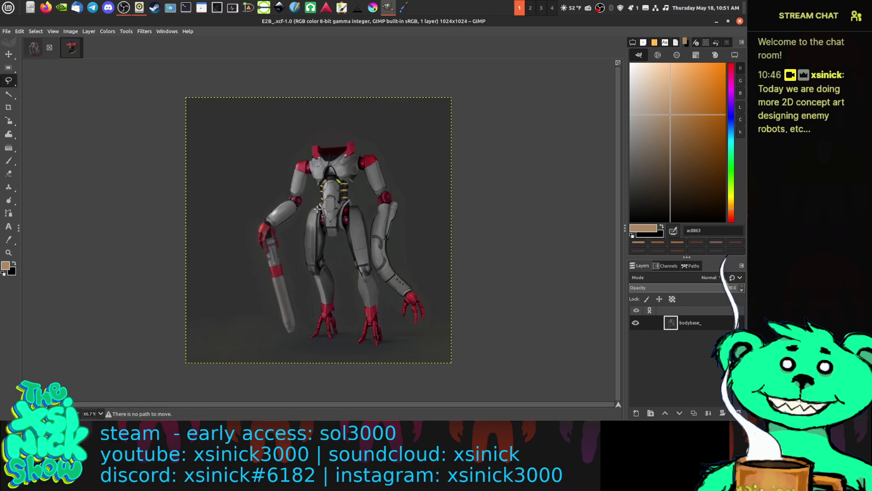
click(8, 55)
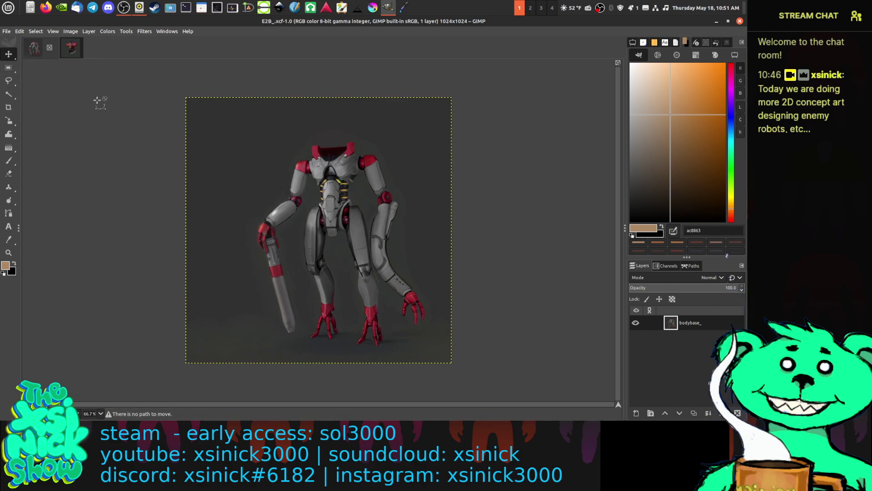
click(71, 47)
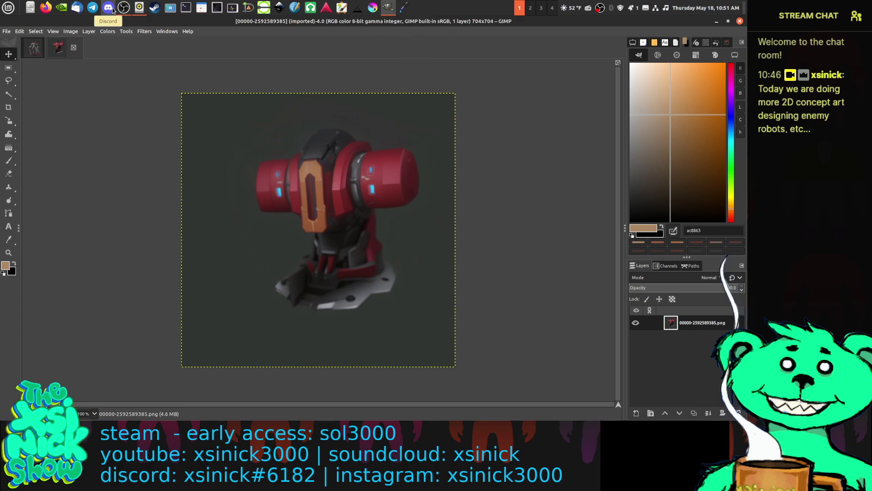
mouse_move(123, 8)
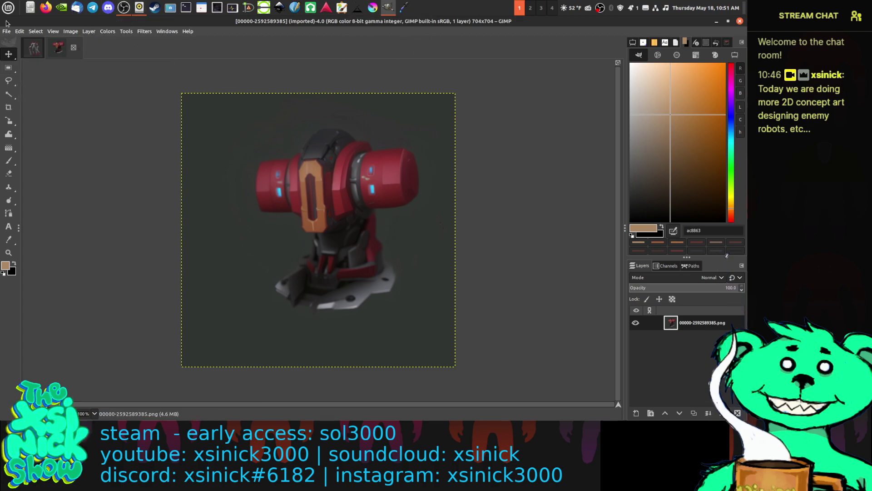
Step: Open a smaller Nemo window at SOL_3000/1_Concept_Art/Character_Design/Enemies/4_soldiers
click(30, 7)
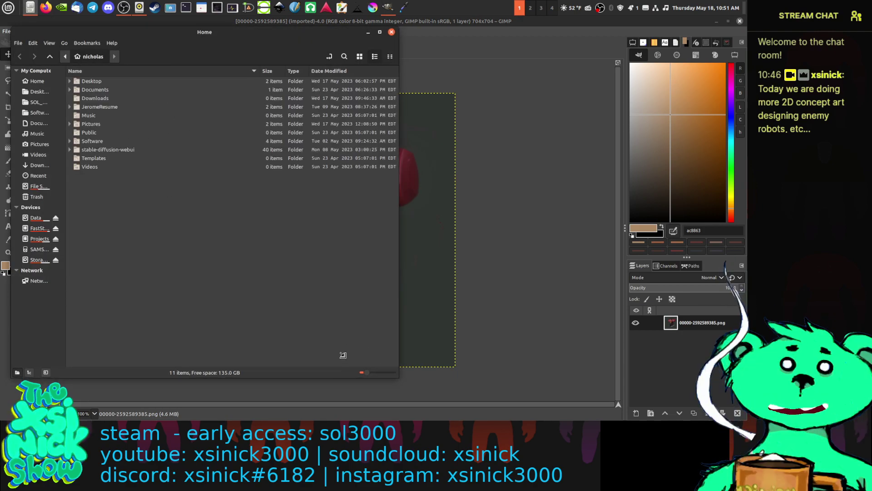
drag(401, 378, 211, 259)
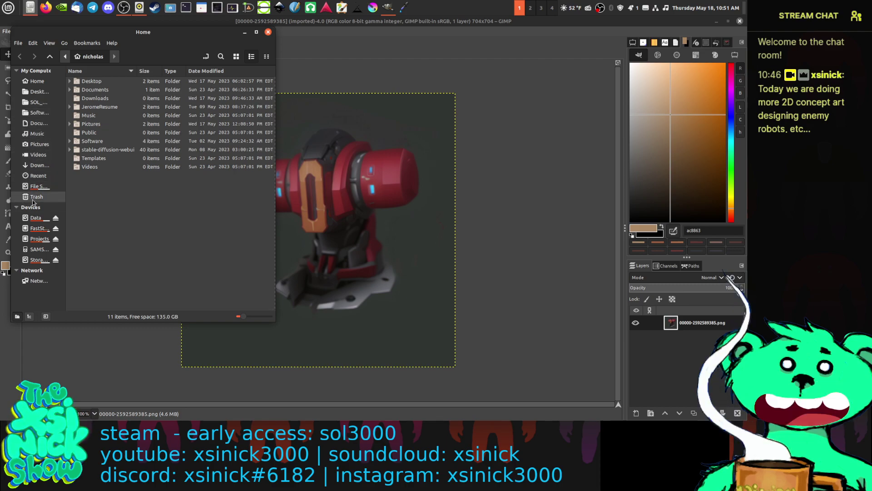
click(36, 101)
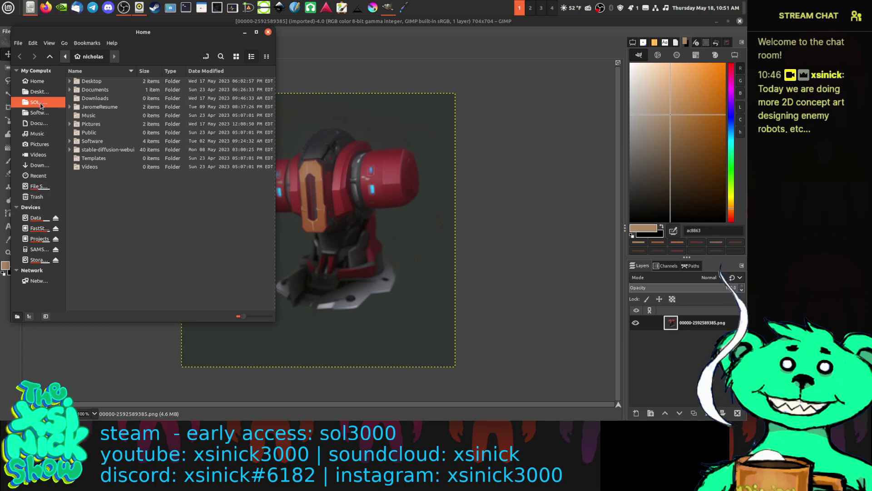
double_click(145, 84)
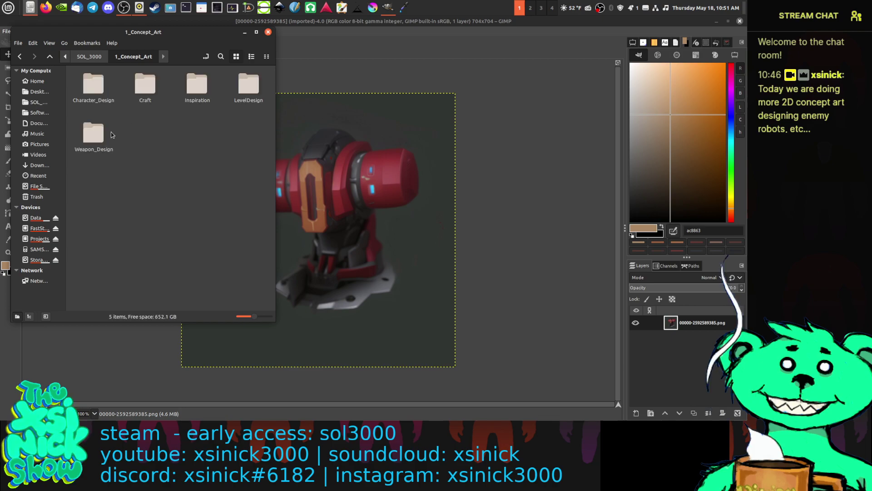
double_click(107, 88)
double_click(92, 93)
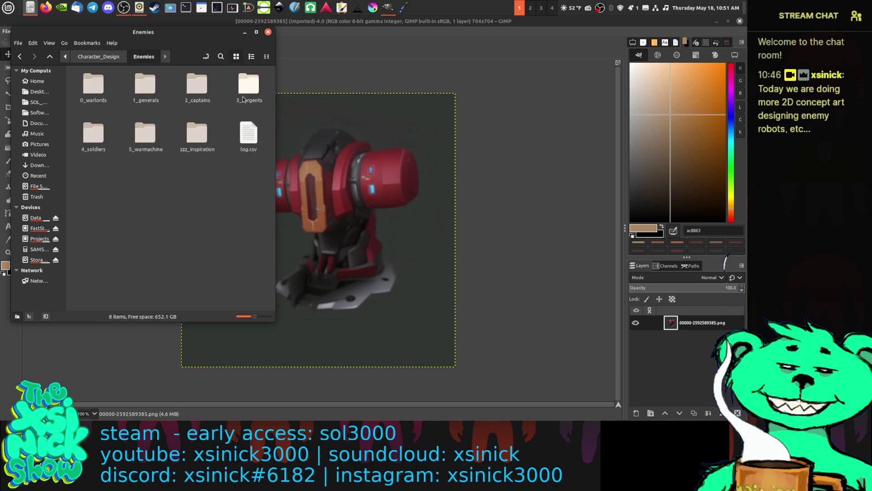
click(141, 88)
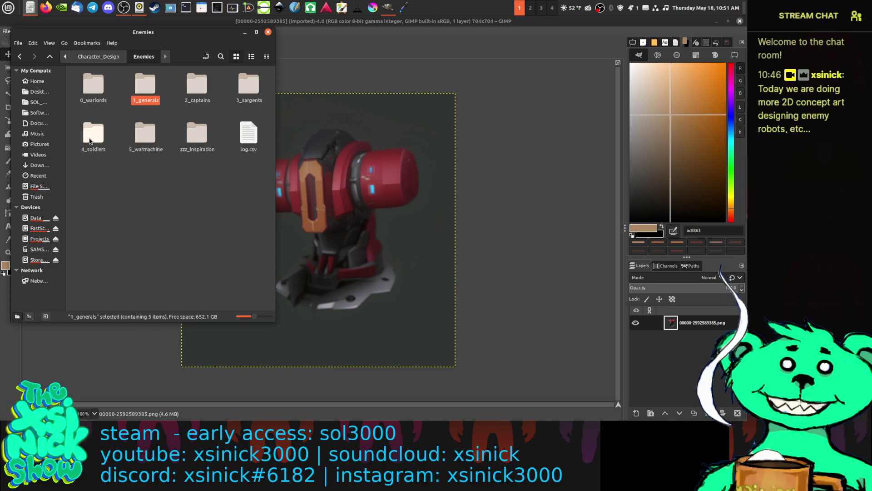
double_click(94, 136)
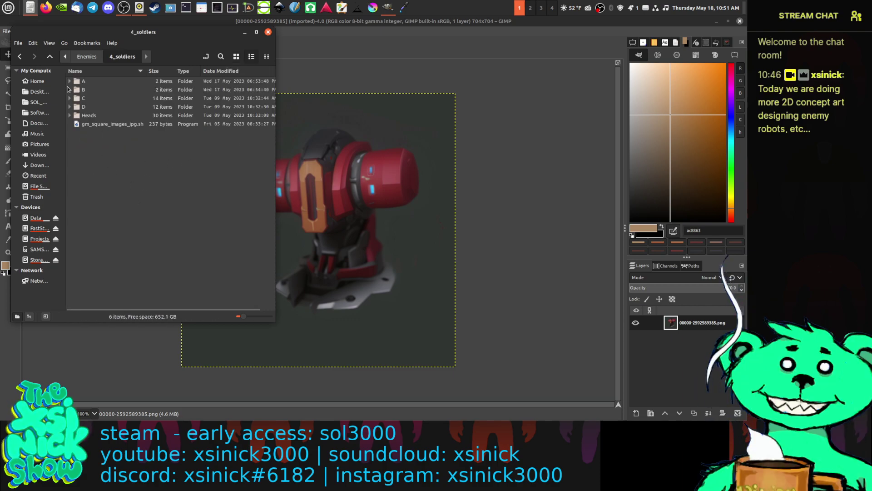
Step: Expand and collapse the Heads folder to inspect its images
click(70, 115)
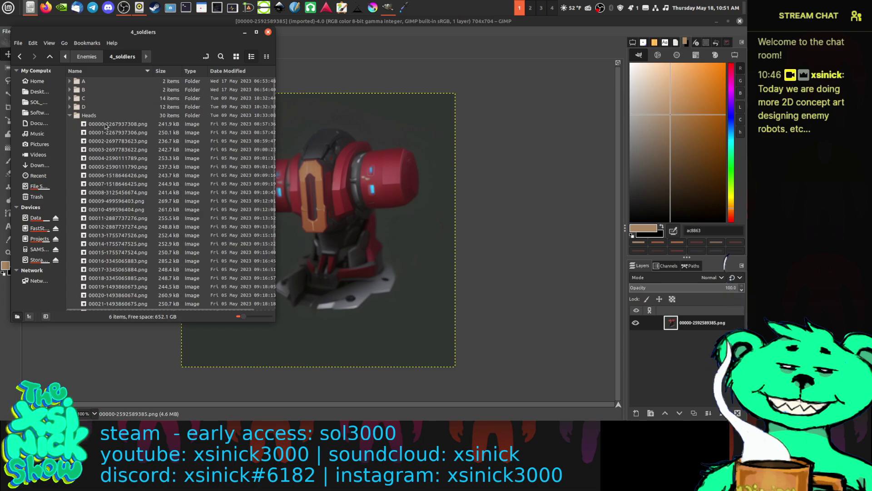
click(70, 116)
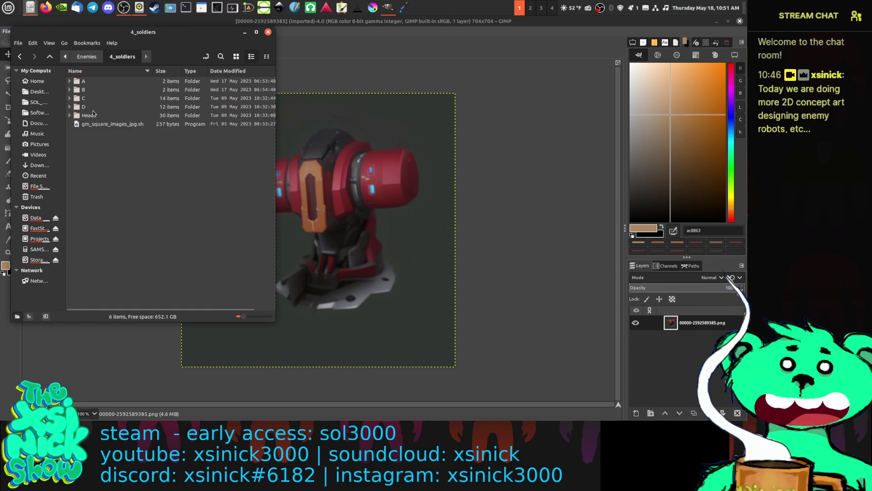
click(70, 115)
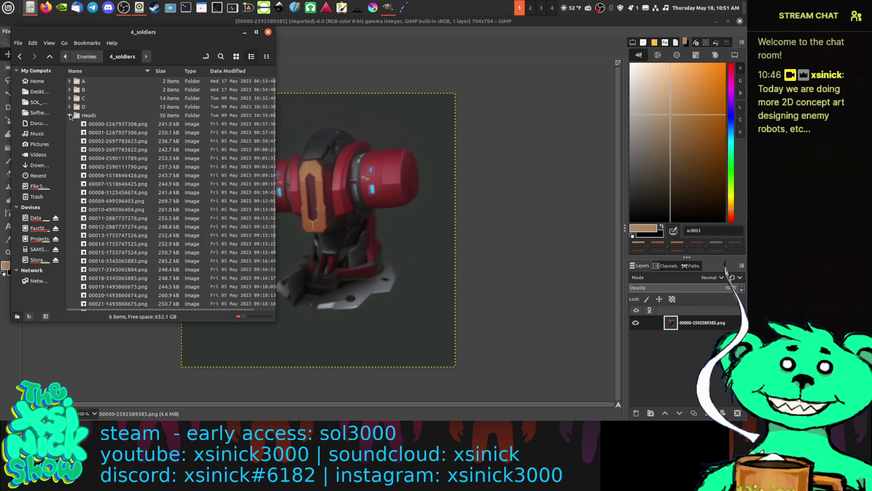
click(70, 115)
click(82, 115)
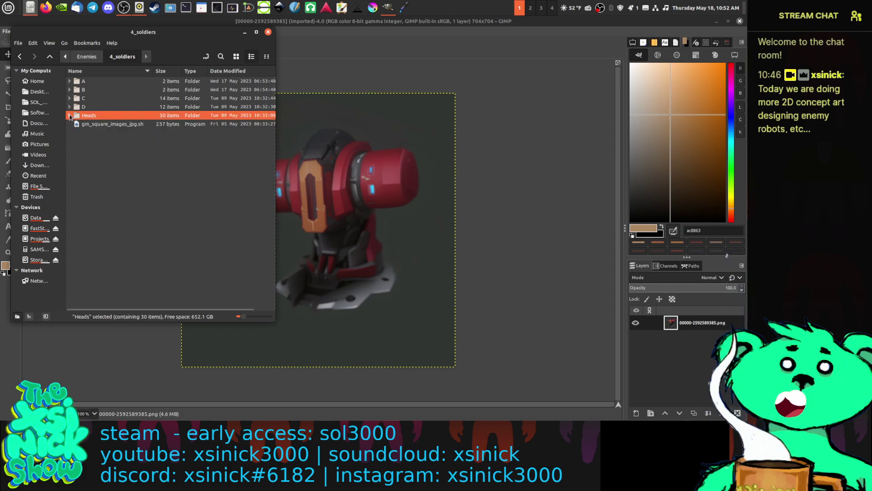
click(70, 116)
scroll(206, 221, down, 3)
scroll(159, 190, up, 3)
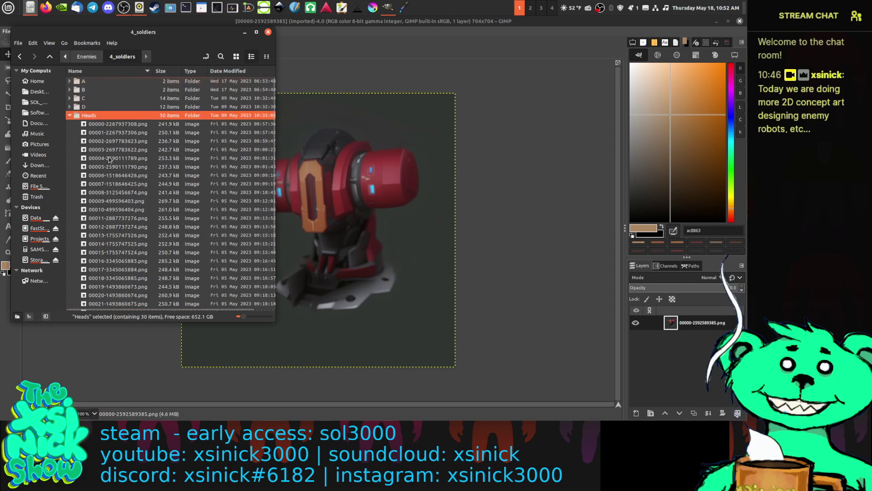
click(71, 117)
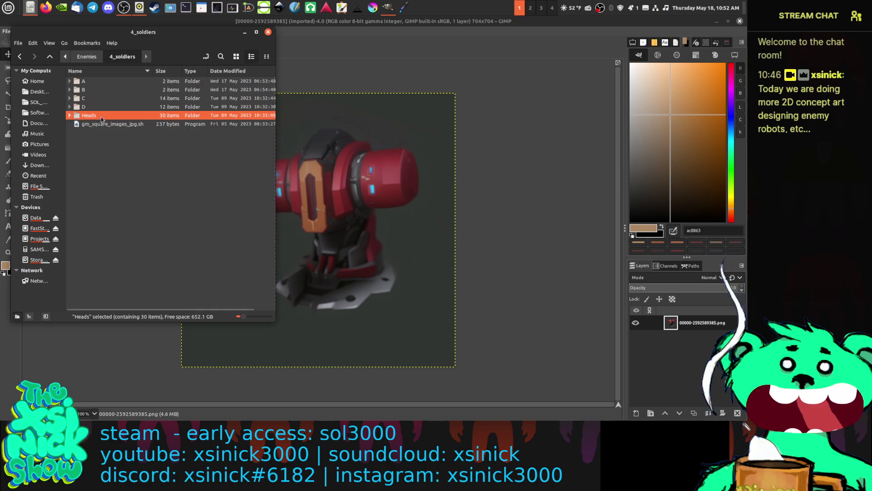
Step: Cut the Heads folder and expand folder A's raw_generated folder
right_click(101, 116)
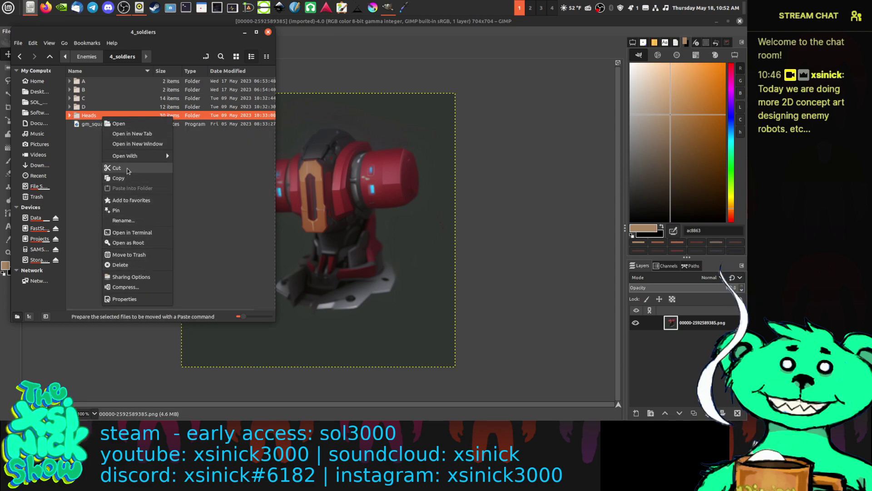
click(128, 168)
click(69, 81)
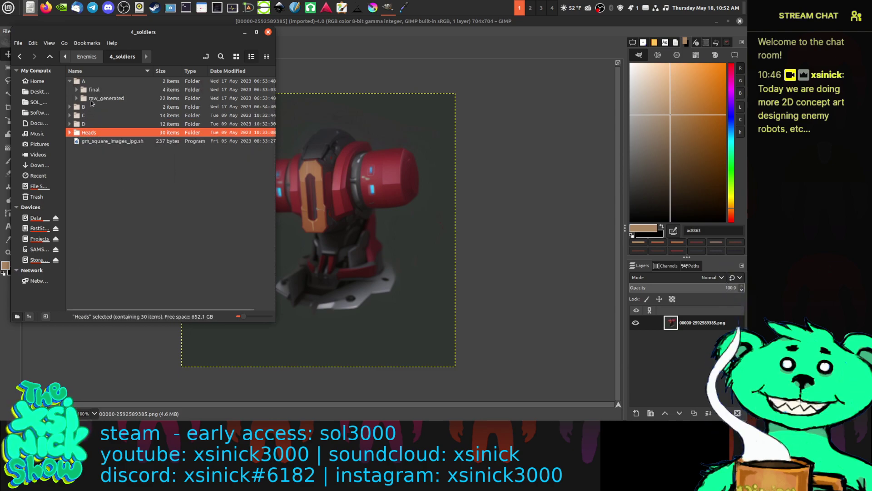
click(81, 99)
click(103, 99)
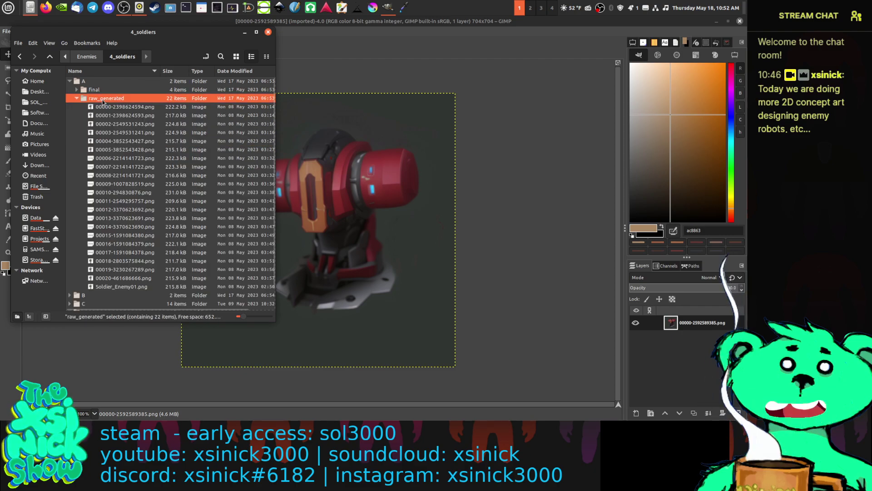
click(120, 176)
right_click(122, 176)
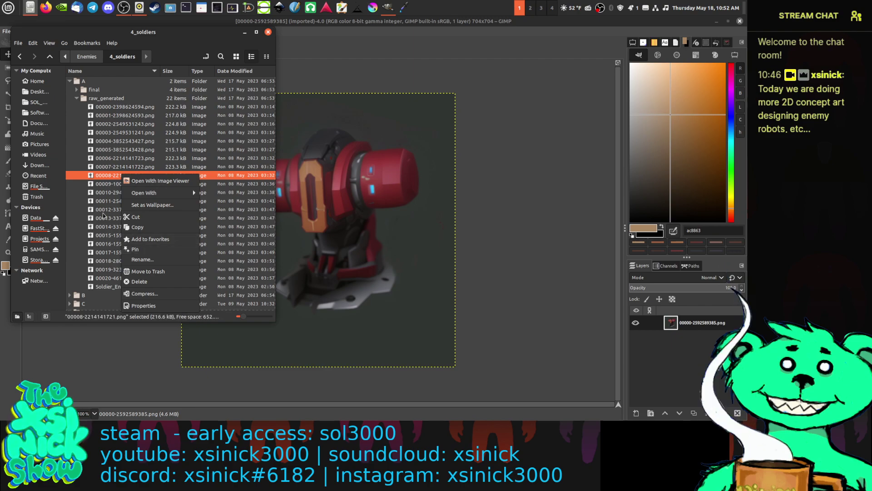
click(75, 223)
Step: Paste the Heads folder into raw_generated, then collapse folder A
scroll(81, 234, down, 1)
click(97, 299)
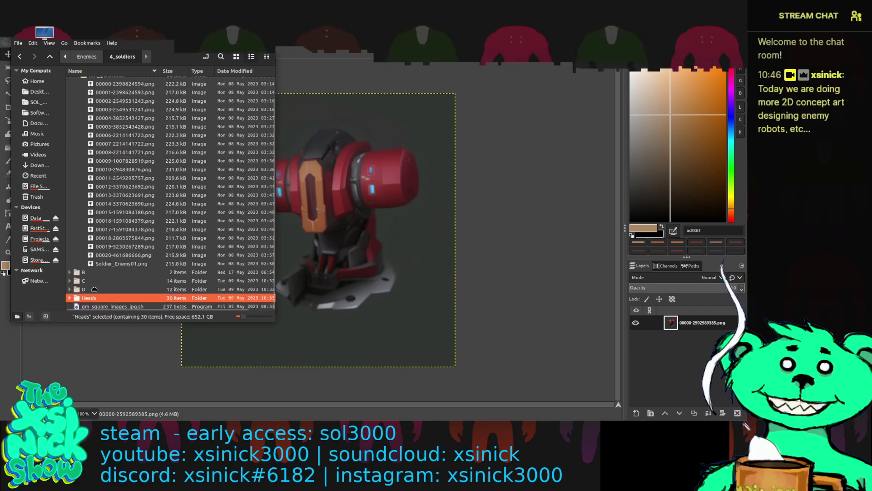
scroll(109, 100, up, 1)
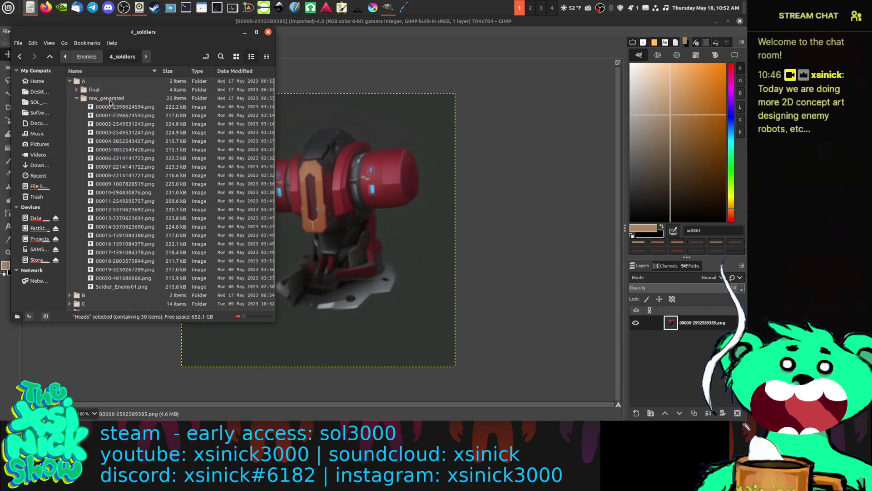
key(End)
scroll(125, 165, up, 1)
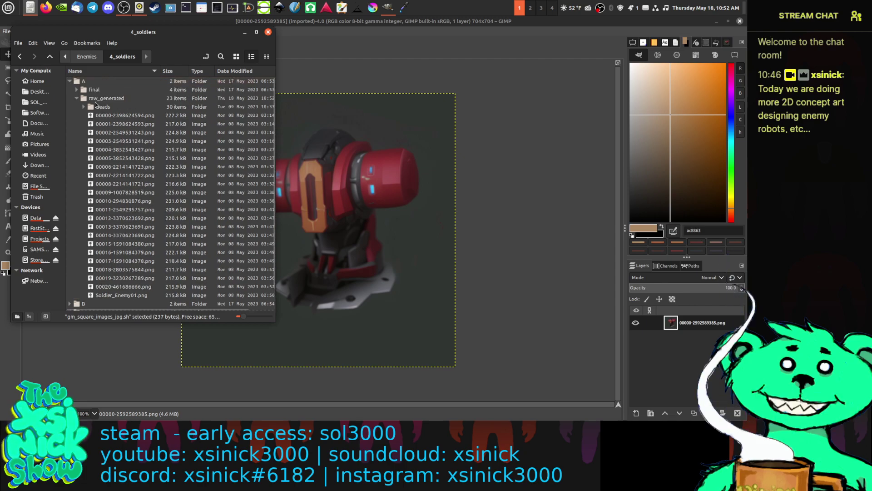
click(76, 98)
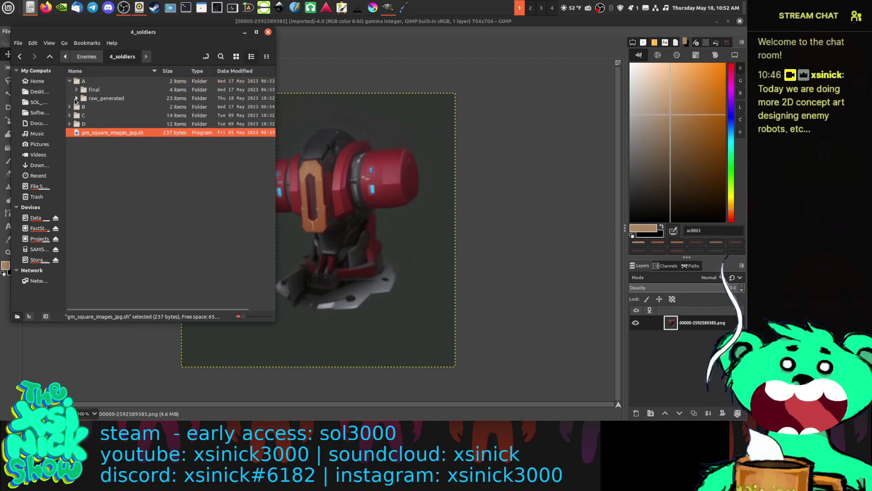
click(69, 81)
Step: List the PNGs in B/raw_generated/heads, then close the file manager with Ctrl+W
click(70, 89)
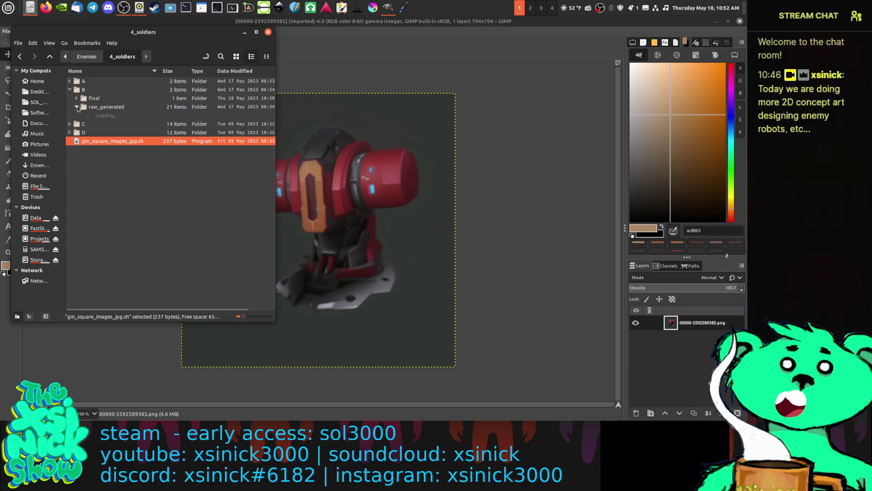
click(77, 107)
click(84, 116)
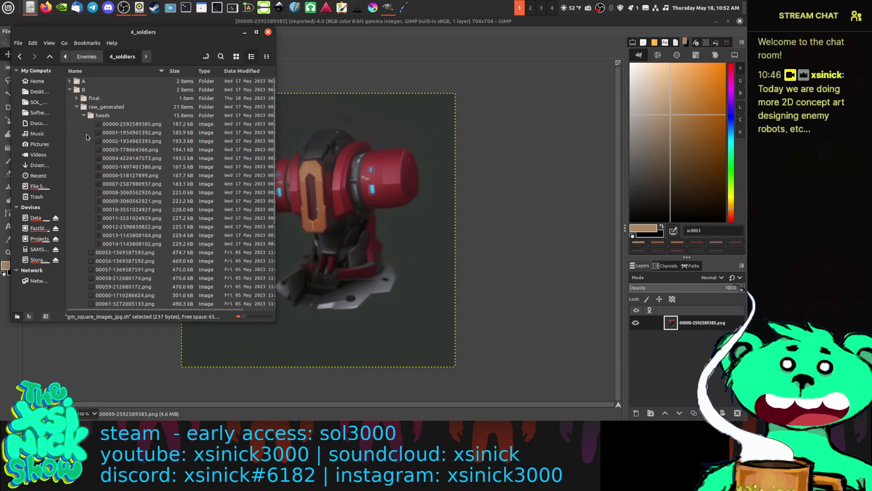
key(ctrl+w)
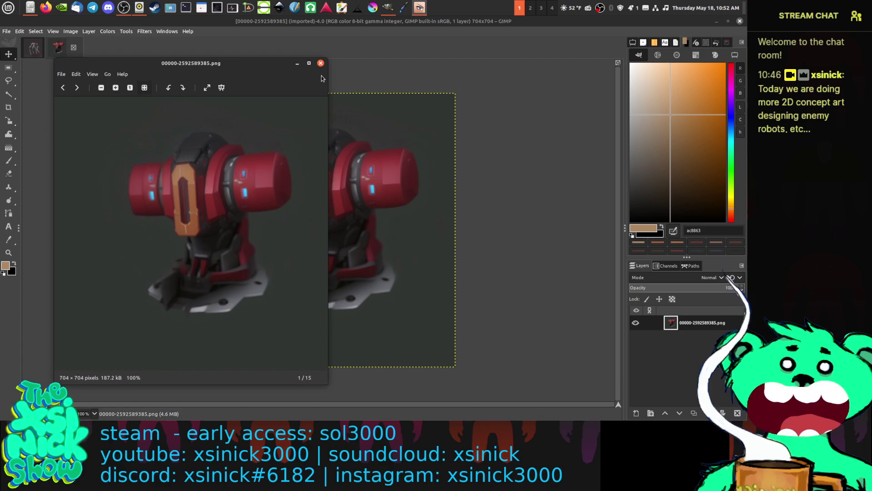
Step: Close the image viewer and drop the 15 head PNGs into the image as layers
click(321, 63)
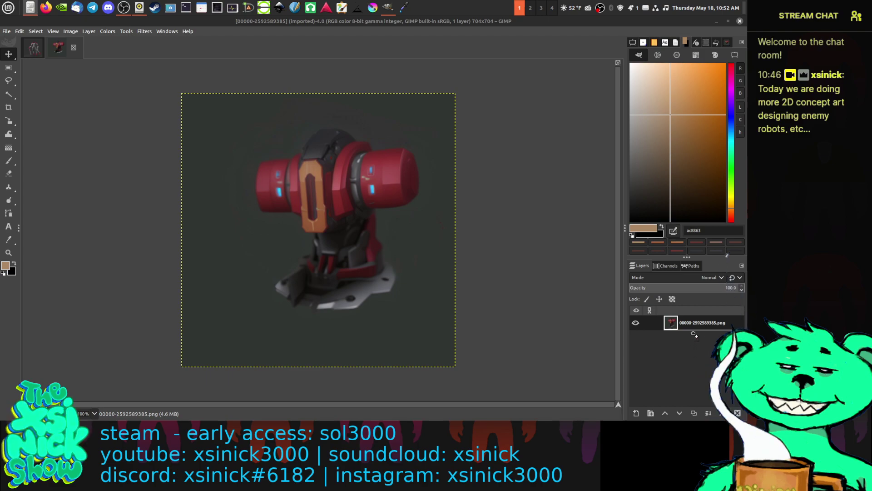
drag(698, 357, 699, 357)
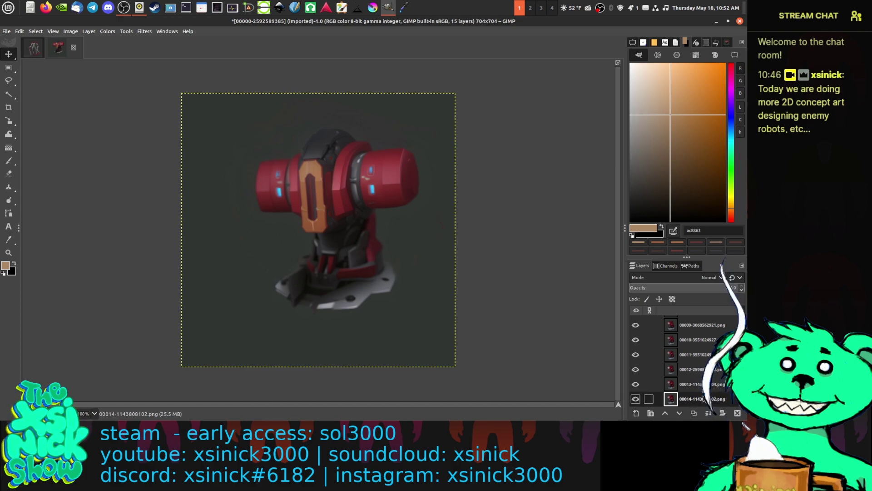
scroll(642, 320, up, 5)
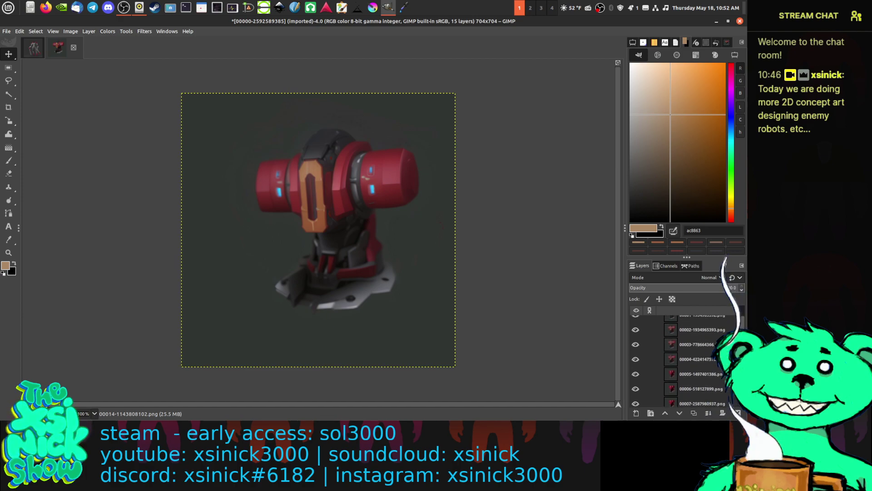
click(642, 320)
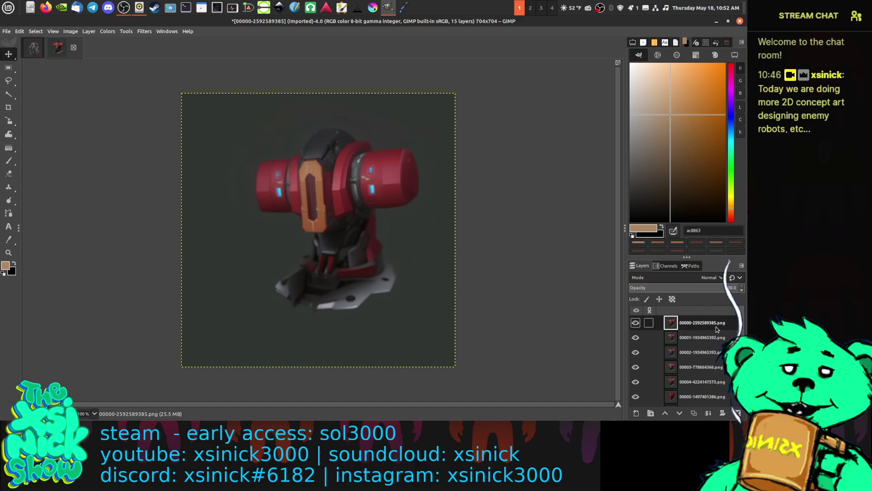
Step: Hide layers 00000–00003 to reveal the turret-like 00004 robot and make 00004 active
click(632, 324)
click(632, 324)
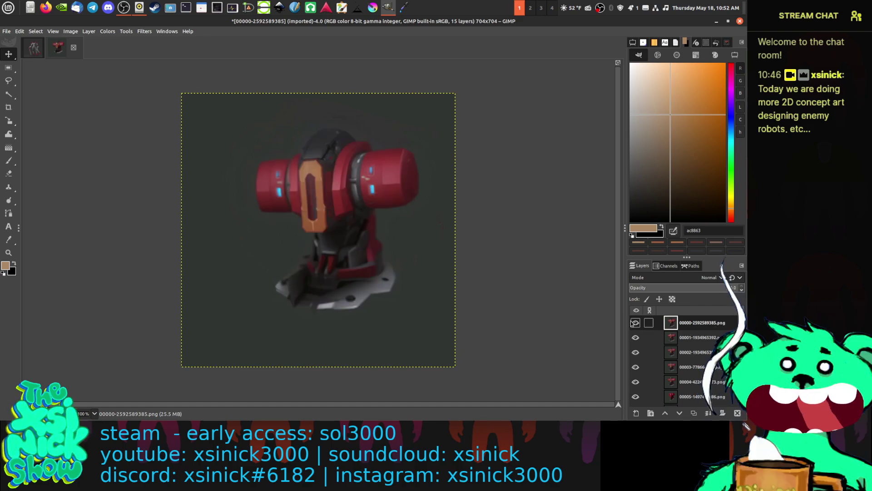
click(632, 323)
click(632, 324)
click(636, 322)
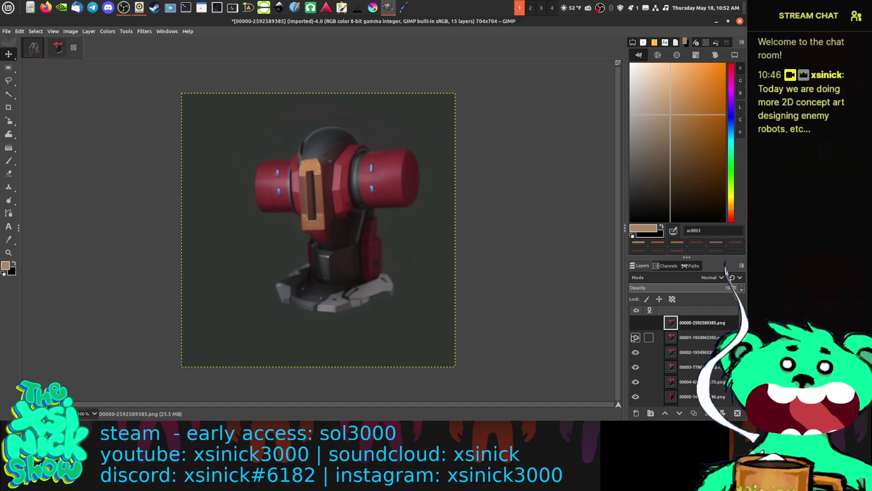
click(636, 337)
click(636, 352)
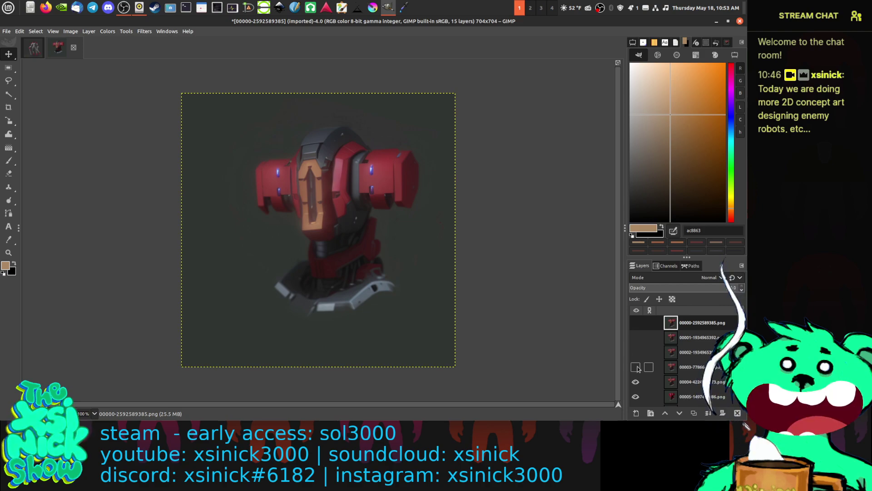
click(636, 367)
click(636, 381)
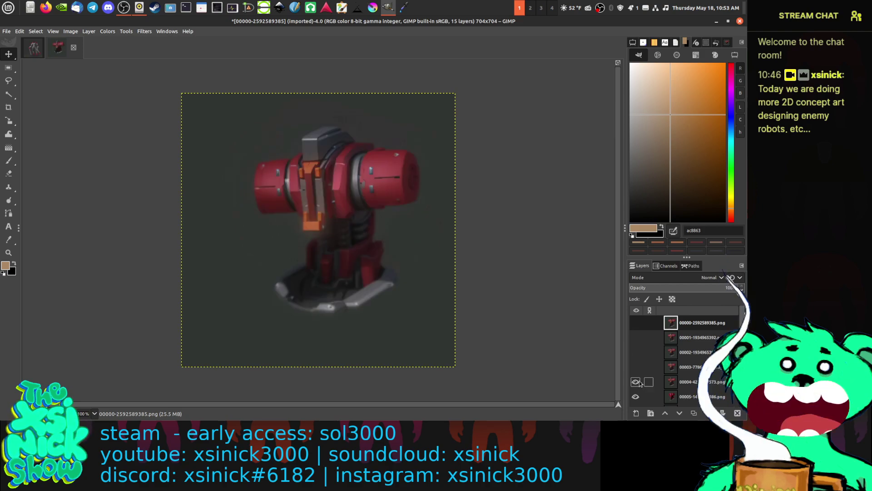
click(635, 381)
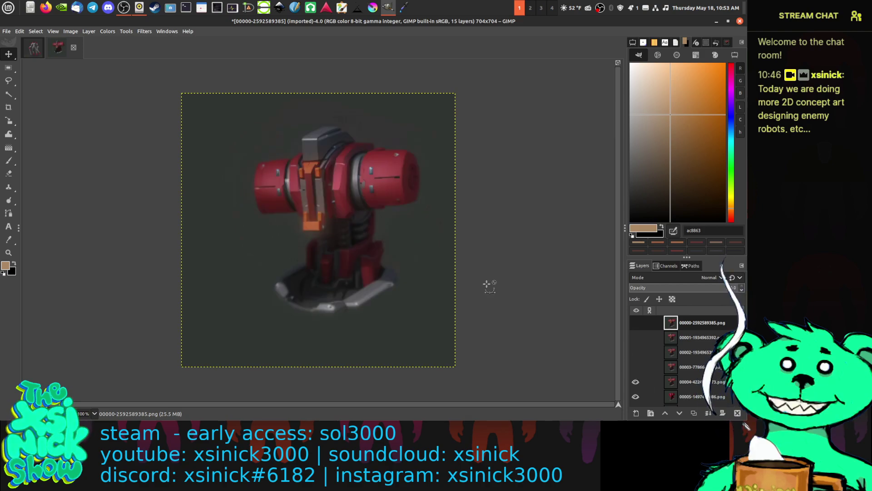
click(694, 382)
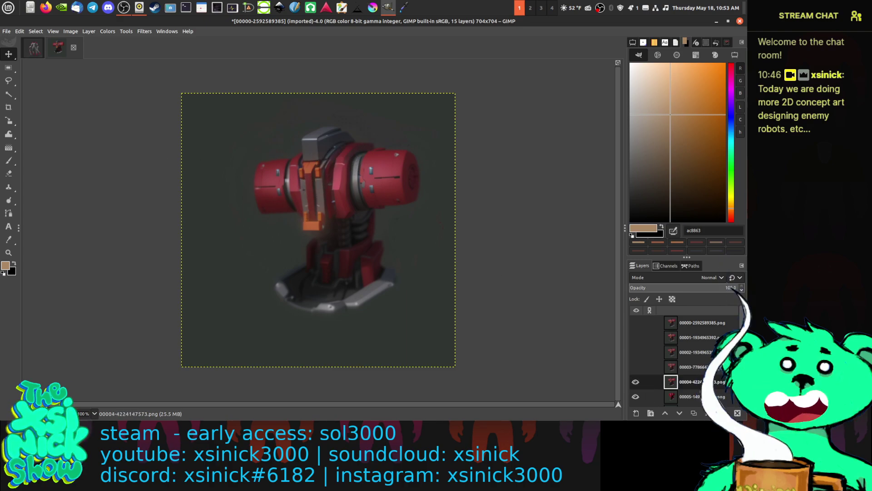
Step: With Free Select, trace points around the 00004 grey head, the space above, and orange neck pieces
click(9, 80)
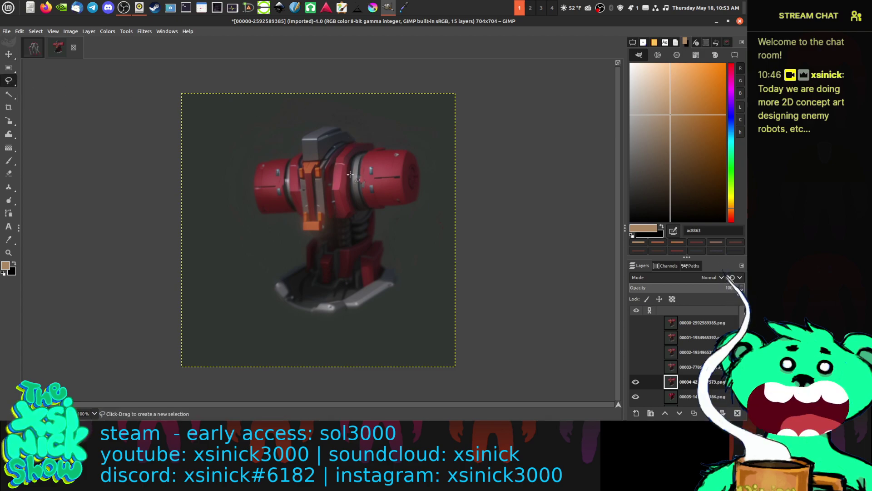
scroll(350, 175, up, 3)
scroll(359, 178, up, 4)
scroll(359, 178, left, 2)
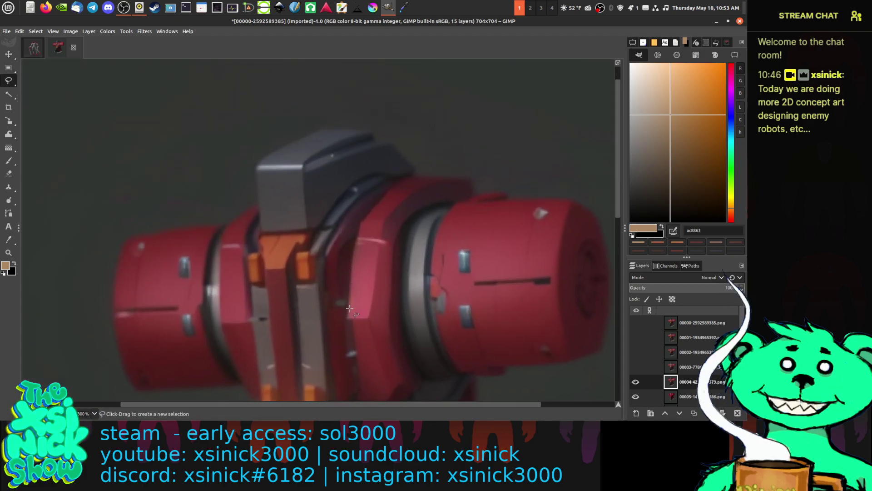
click(297, 284)
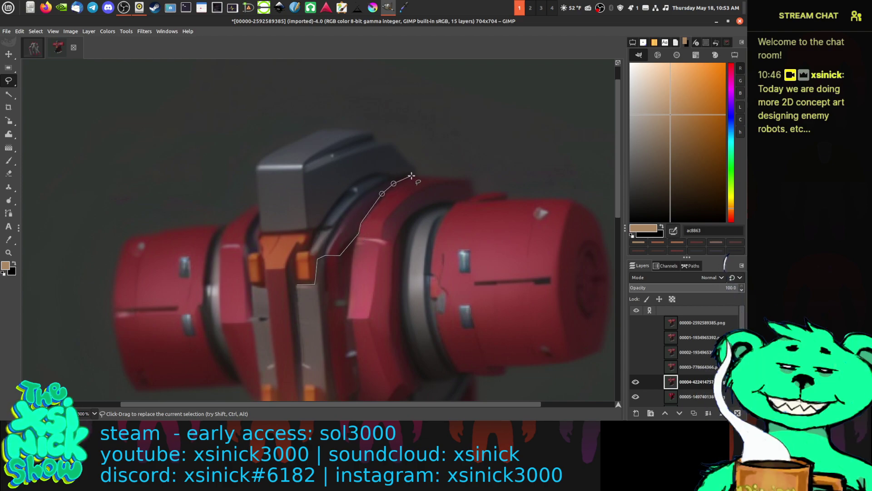
click(417, 80)
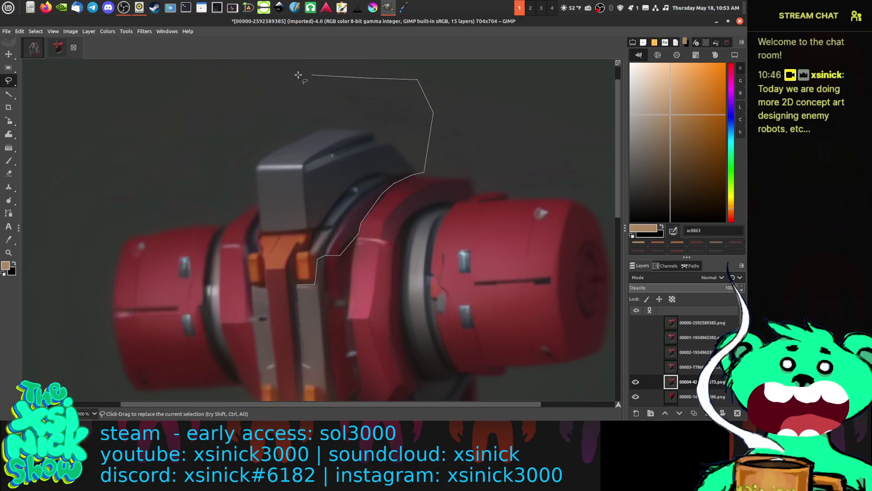
click(272, 76)
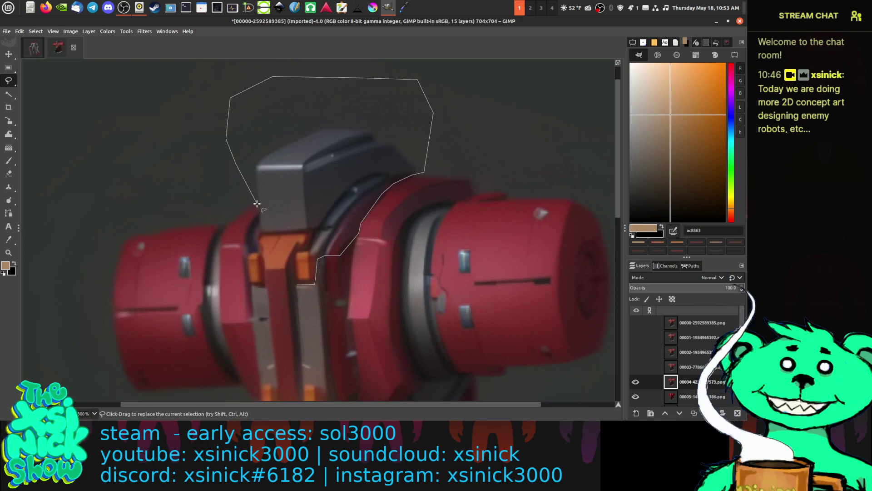
click(249, 238)
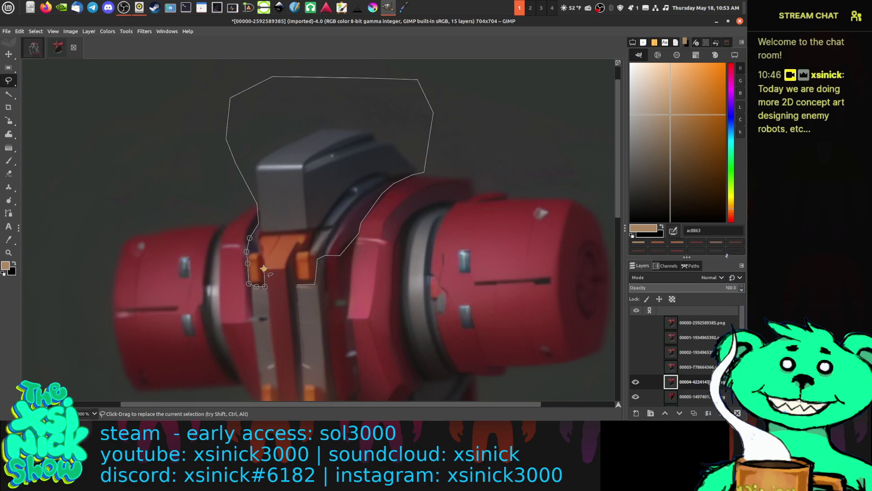
click(295, 268)
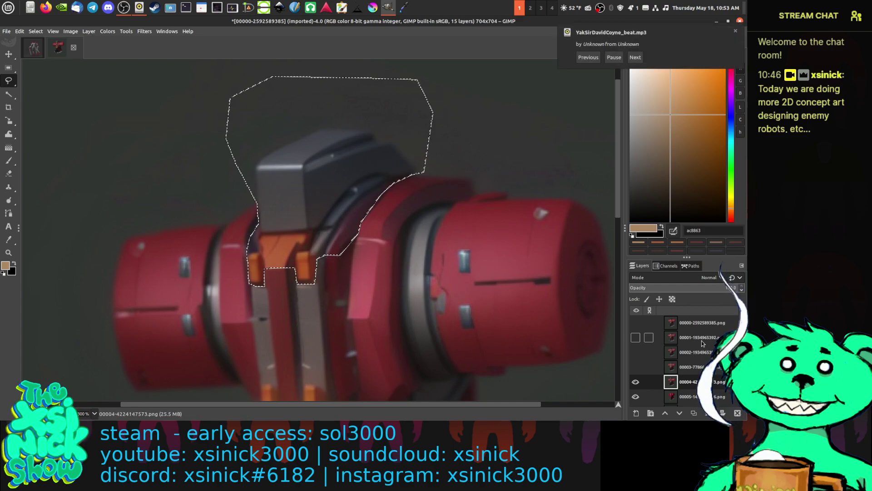
Step: Toggle layer 00004's visibility to compare the robot body beneath the outline
right_click(702, 381)
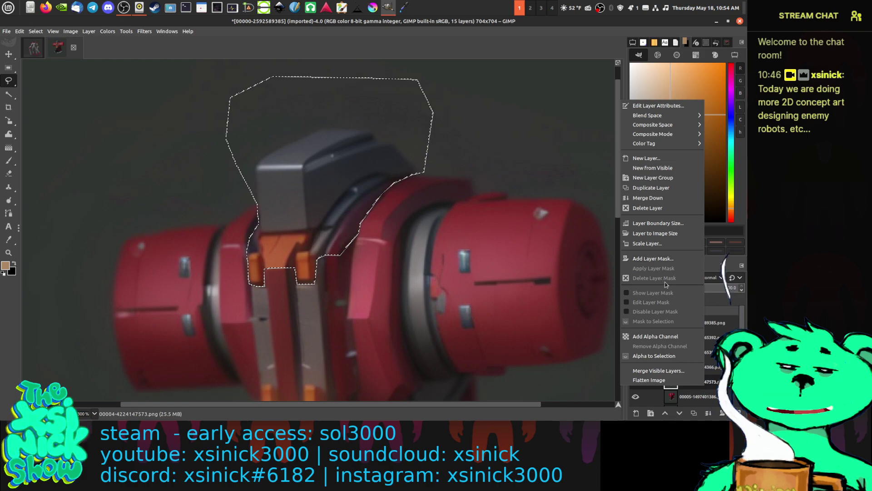
key(Escape)
click(636, 382)
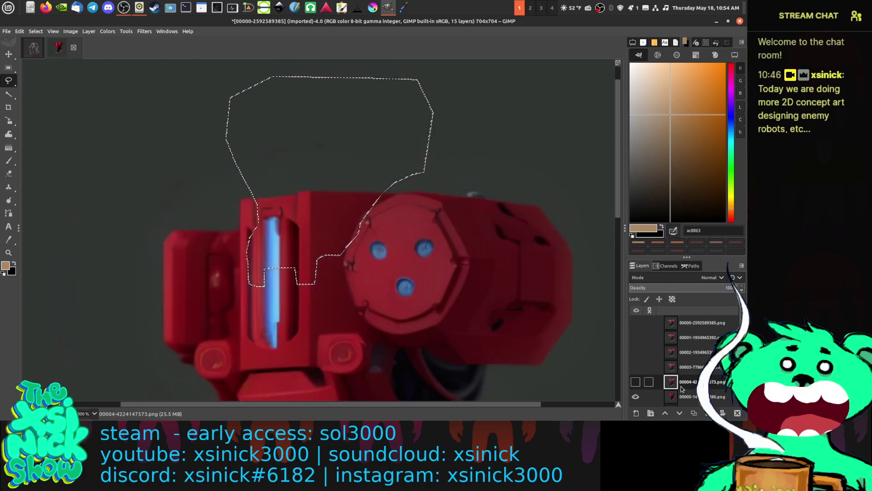
click(636, 381)
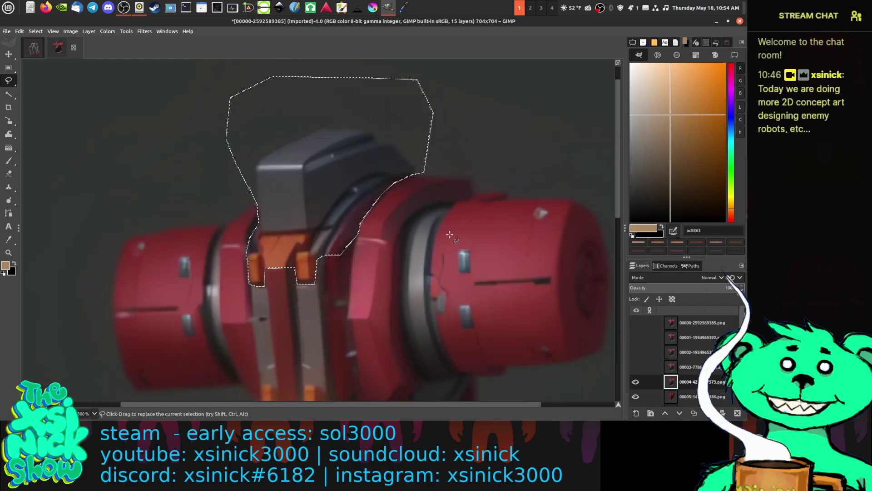
click(636, 381)
click(636, 381)
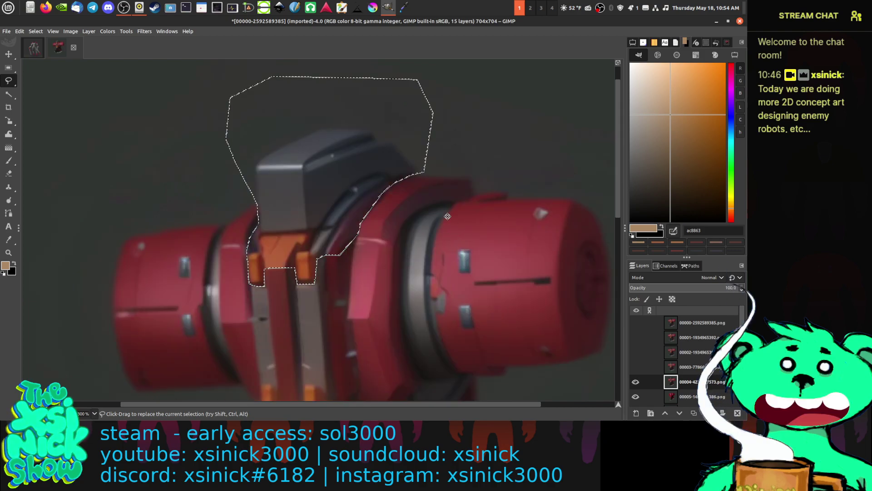
Step: Close the outline and add a Selection-based layer mask to layer 00004
key(Return)
scroll(402, 187, left, 2)
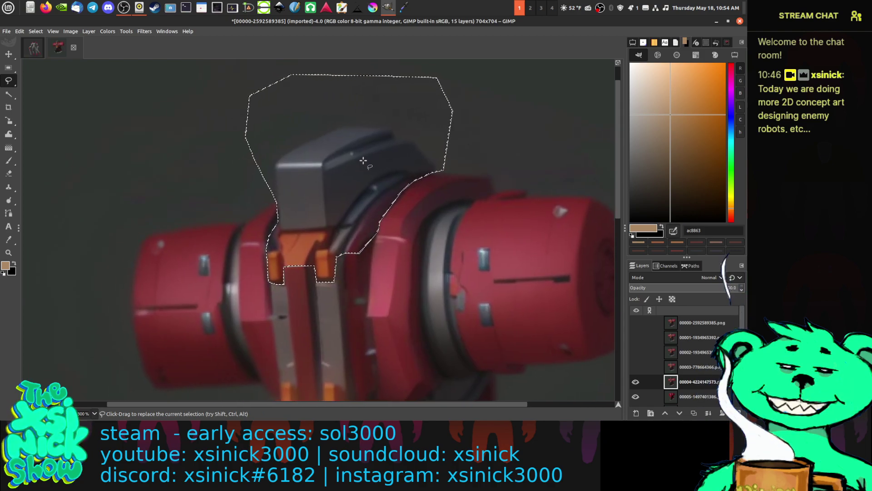
right_click(694, 380)
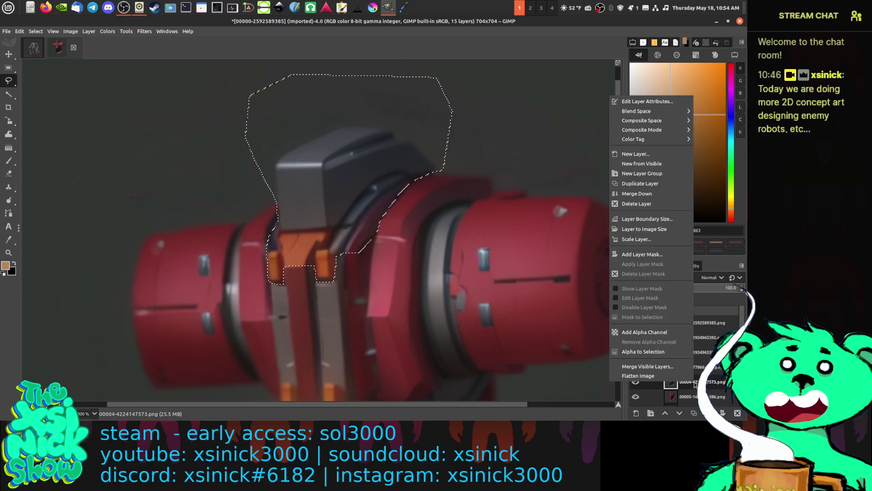
click(642, 254)
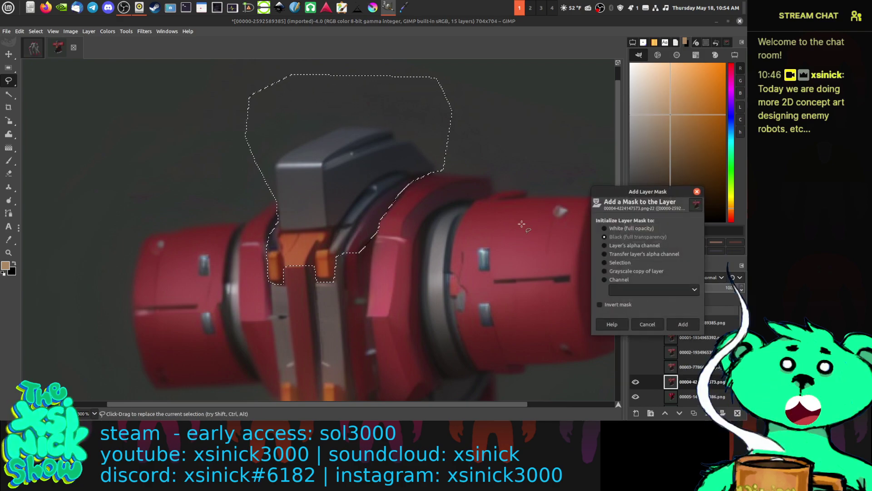
click(619, 263)
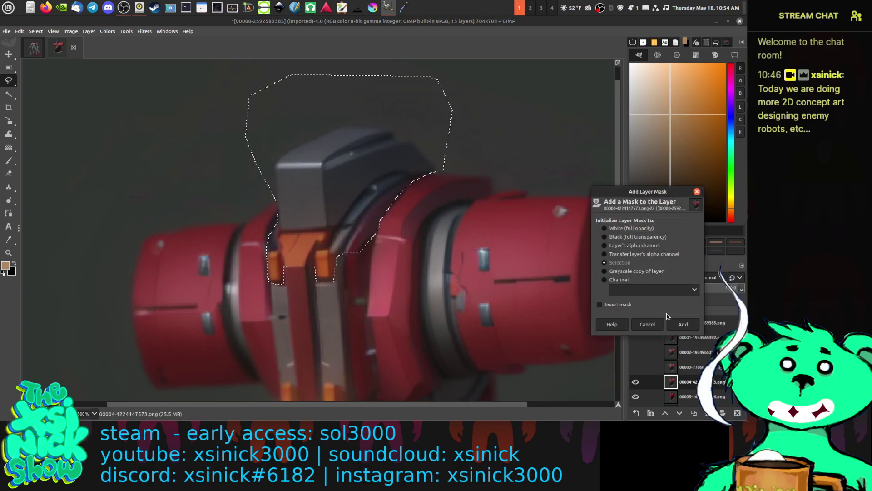
click(681, 324)
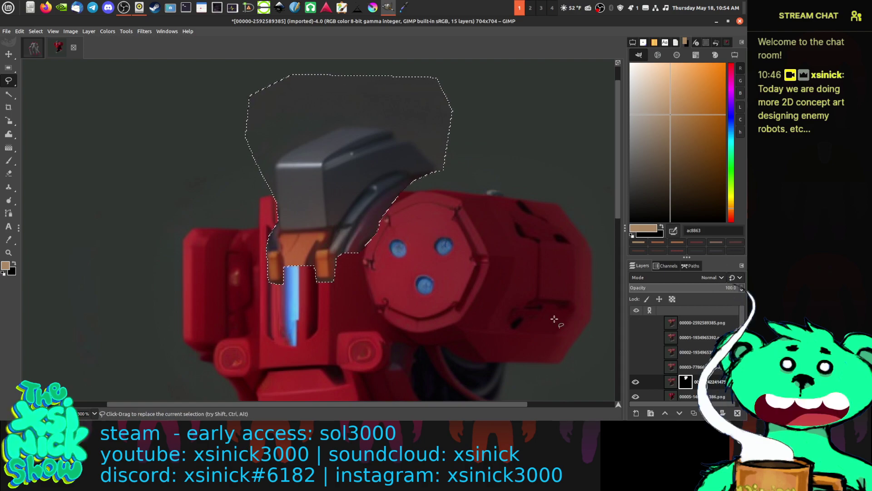
scroll(677, 359, down, 2)
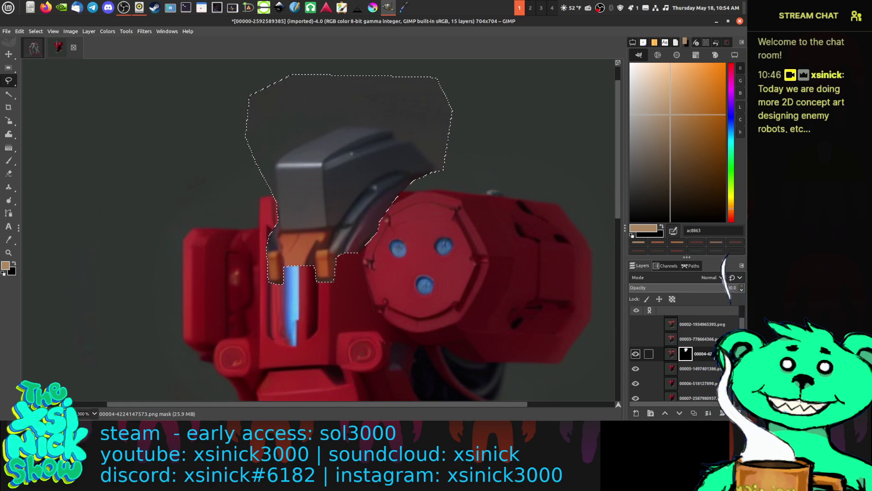
Step: Move the red layer 00003 below 00004, make it visible, zoom out, and deselect all
click(636, 339)
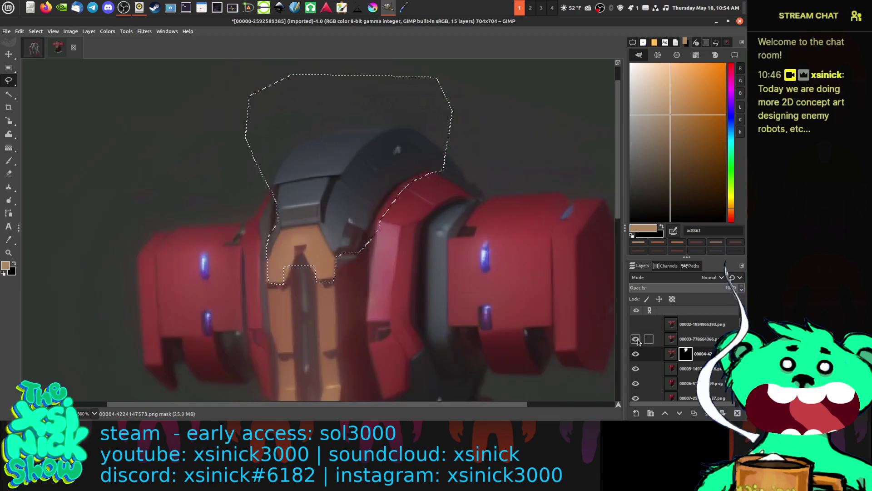
click(636, 339)
click(699, 340)
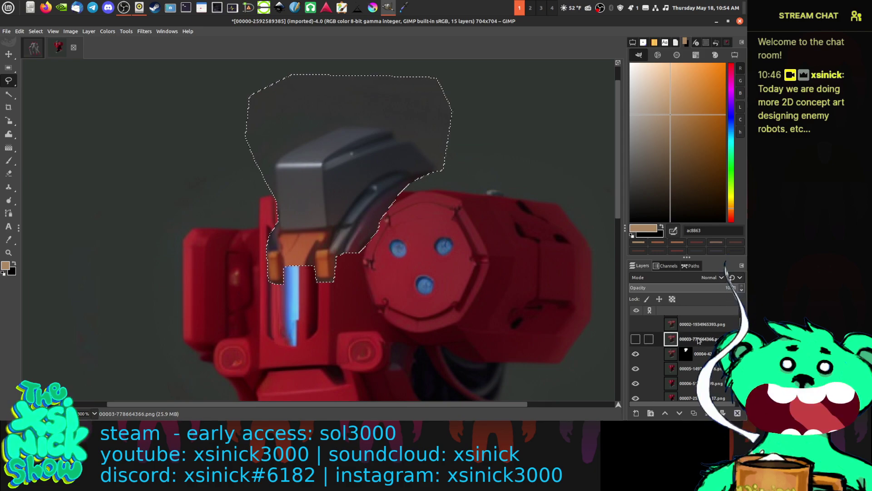
drag(701, 348, 701, 361)
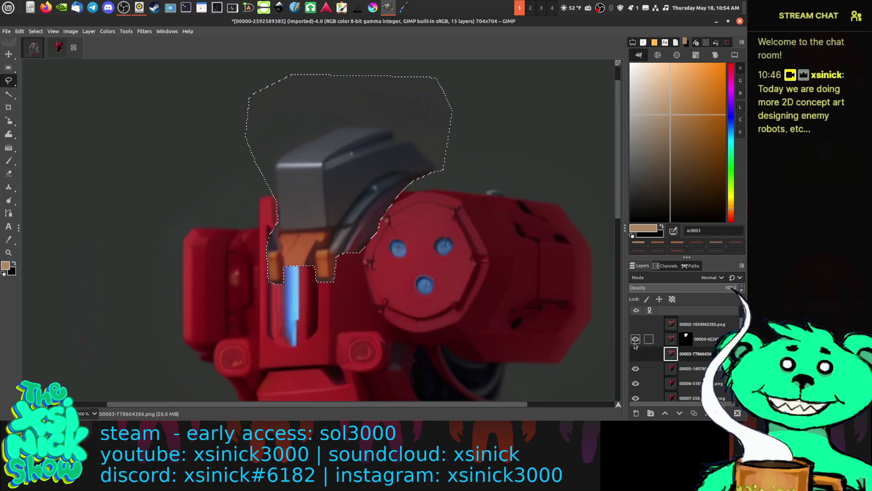
click(635, 353)
scroll(391, 270, right, 2)
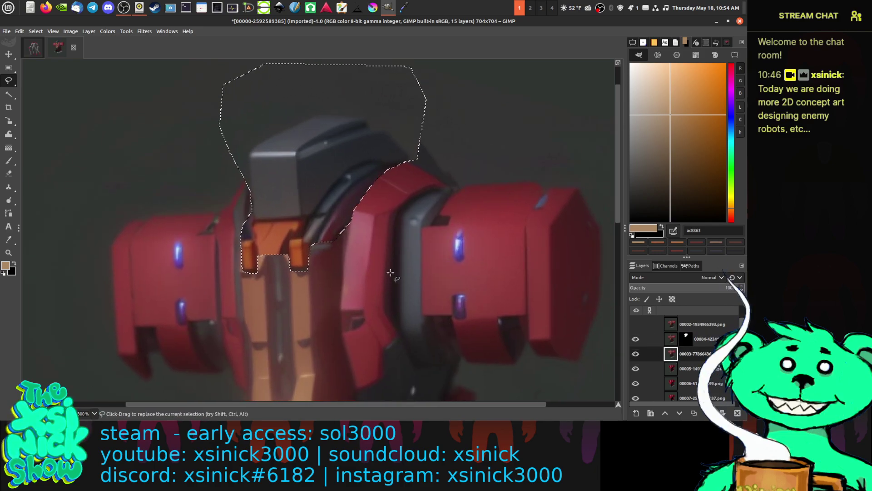
scroll(390, 269, down, 2)
scroll(355, 251, down, 2)
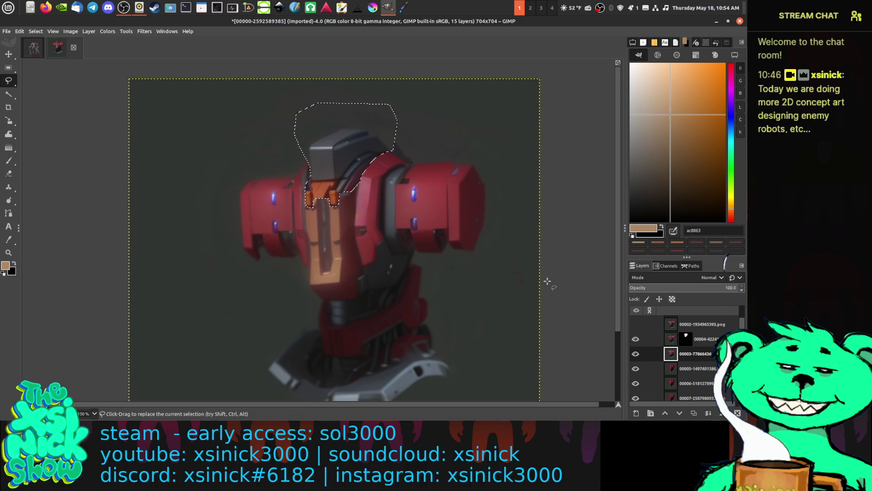
key(ctrl+shift+a)
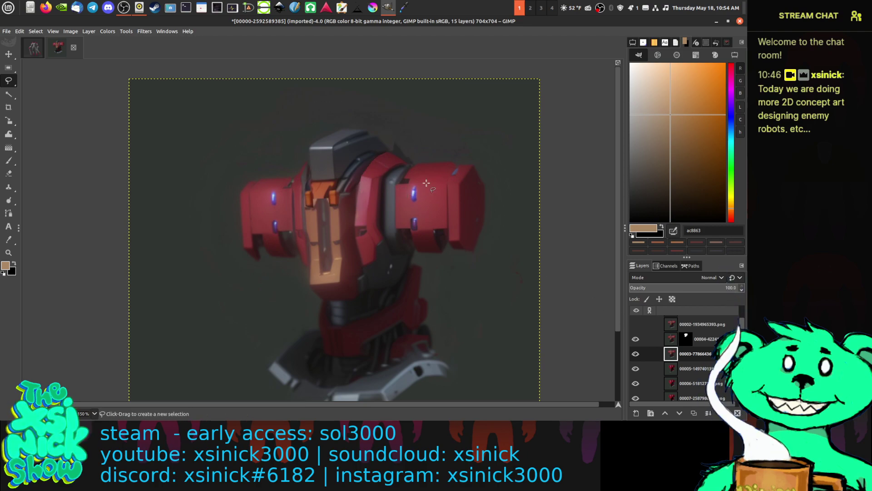
Step: Outline the left shoulder arm pod with Free Select and commit the selection
click(308, 162)
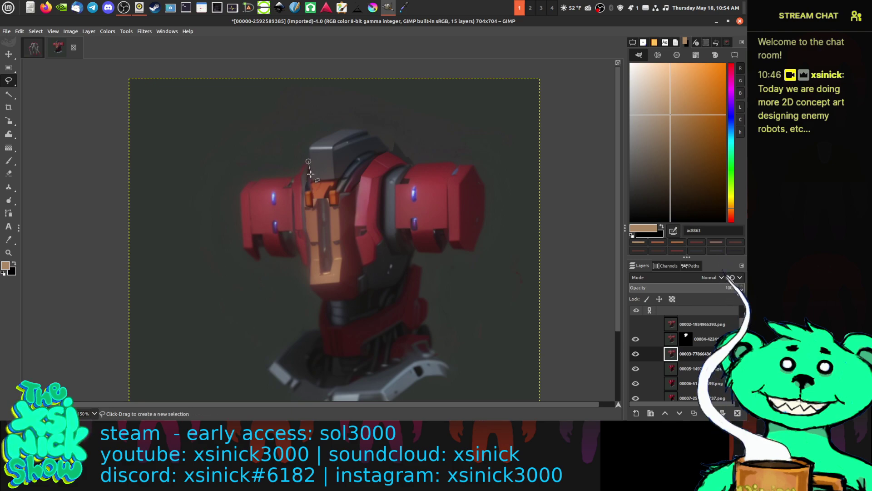
click(308, 182)
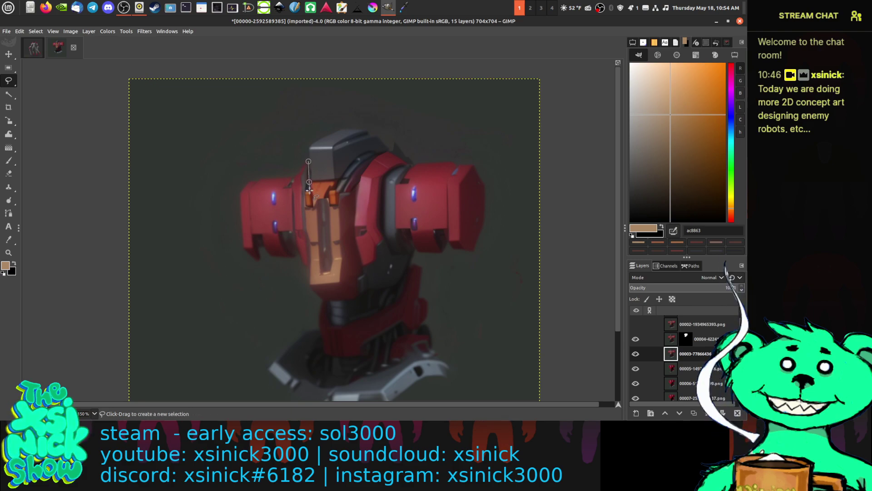
click(309, 189)
click(305, 193)
click(305, 208)
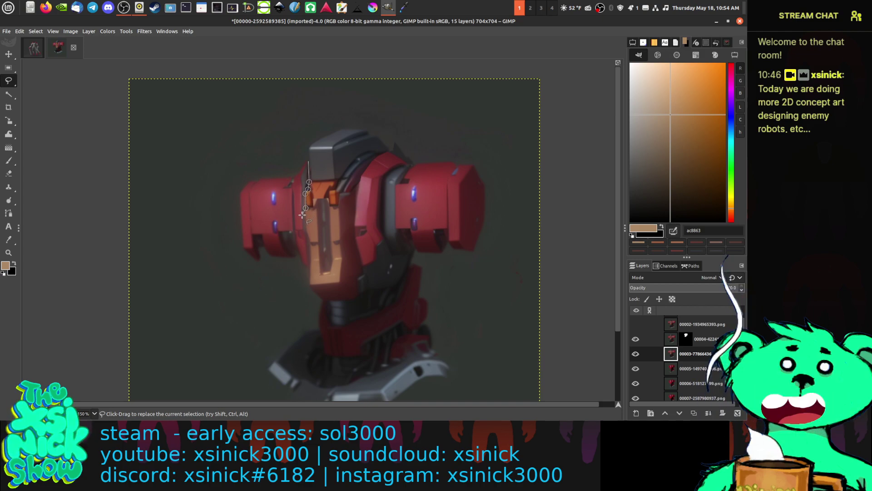
key(Escape)
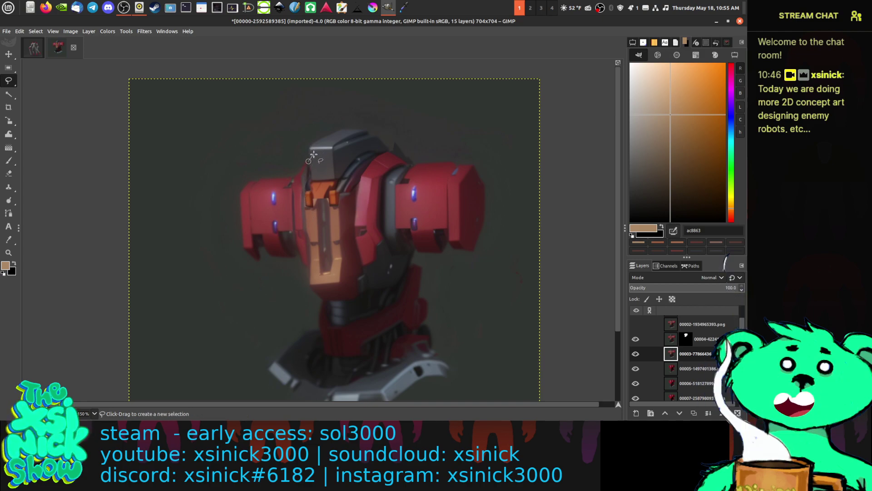
click(308, 161)
click(300, 178)
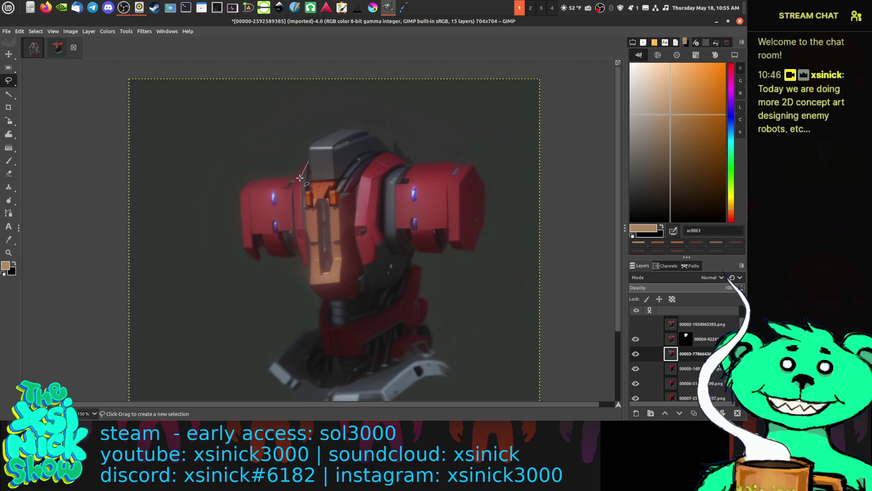
click(303, 214)
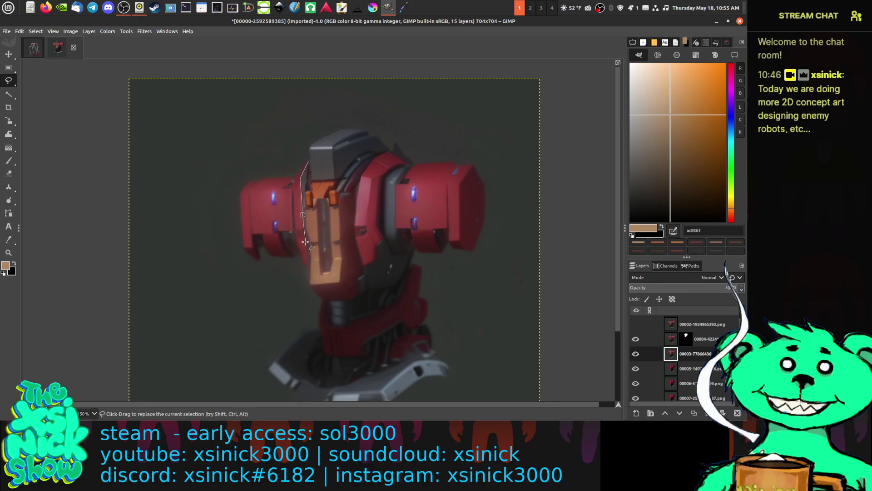
click(304, 235)
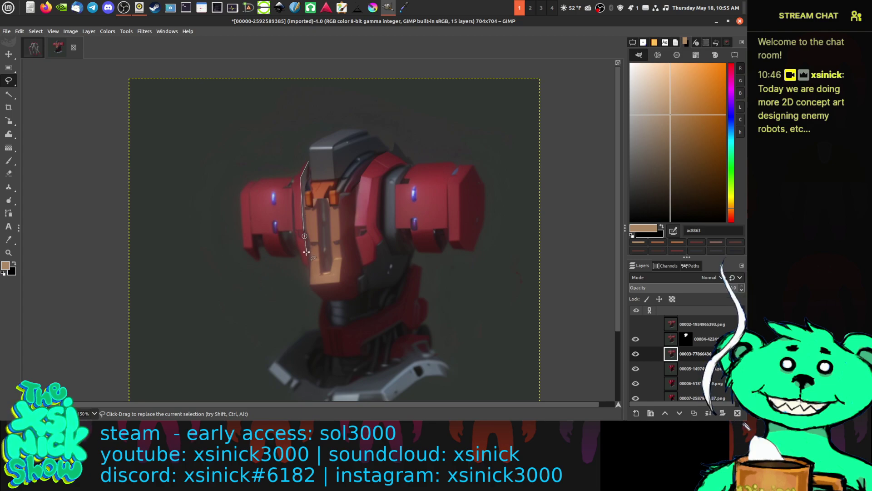
click(309, 260)
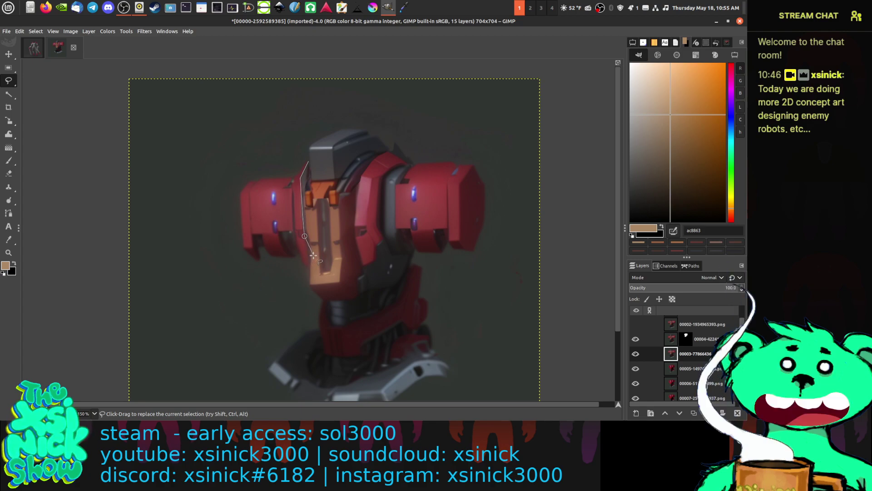
mouse_move(308, 268)
mouse_down()
mouse_move(239, 265)
mouse_move(203, 166)
mouse_move(227, 135)
mouse_move(279, 126)
mouse_up()
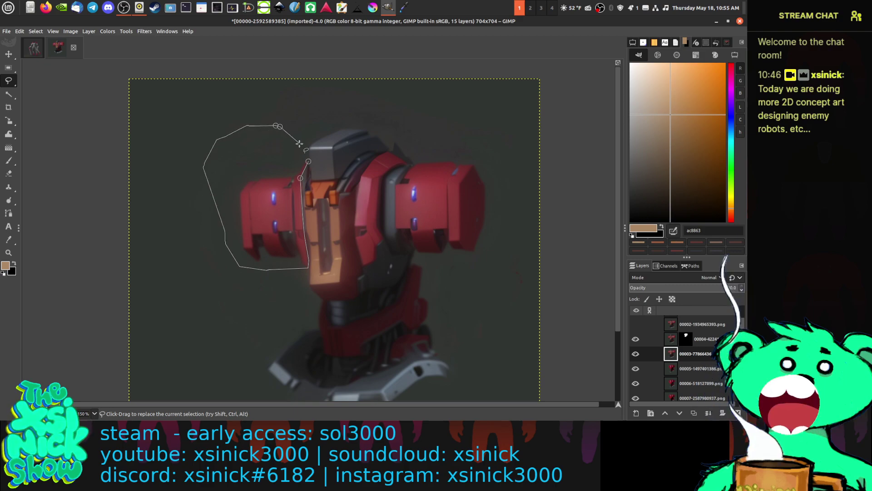
click(309, 162)
key(Return)
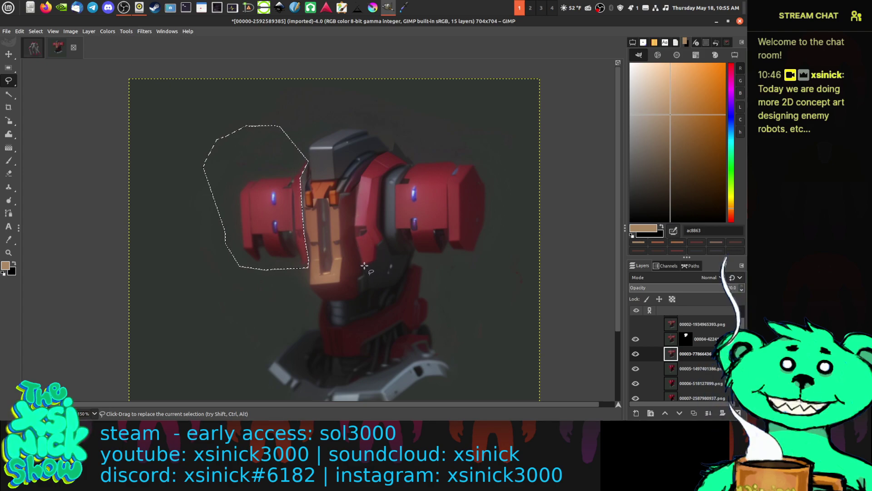
Step: Add the right shoulder arm pod to the selection with Shift held
key(shift)
shift+click(355, 235)
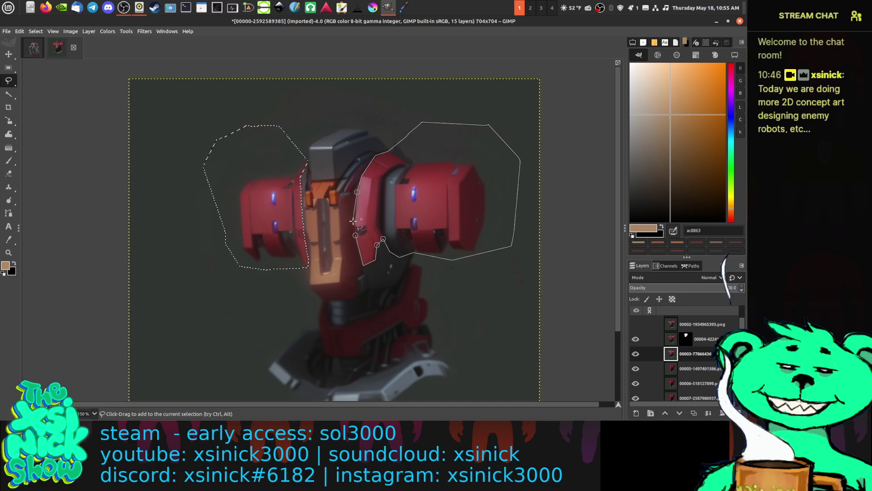
key(Return)
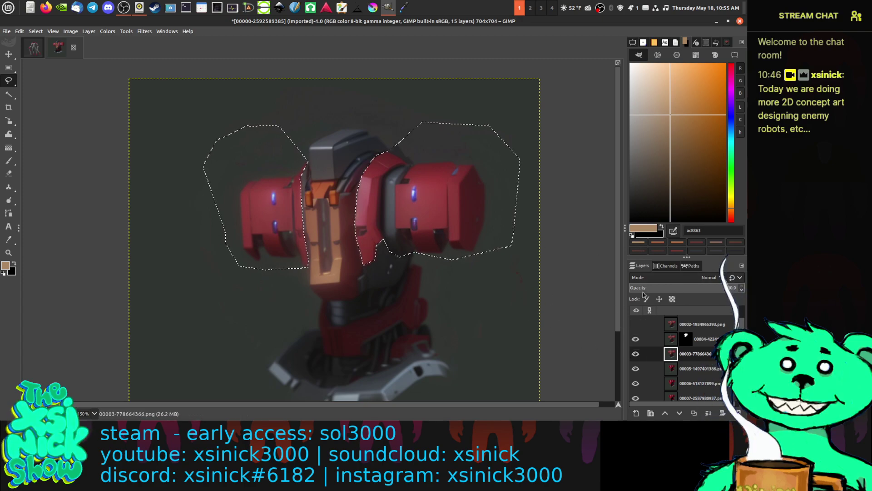
Step: Add a layer mask to layer 00003 initialised from the current arm-pod selection
right_click(635, 354)
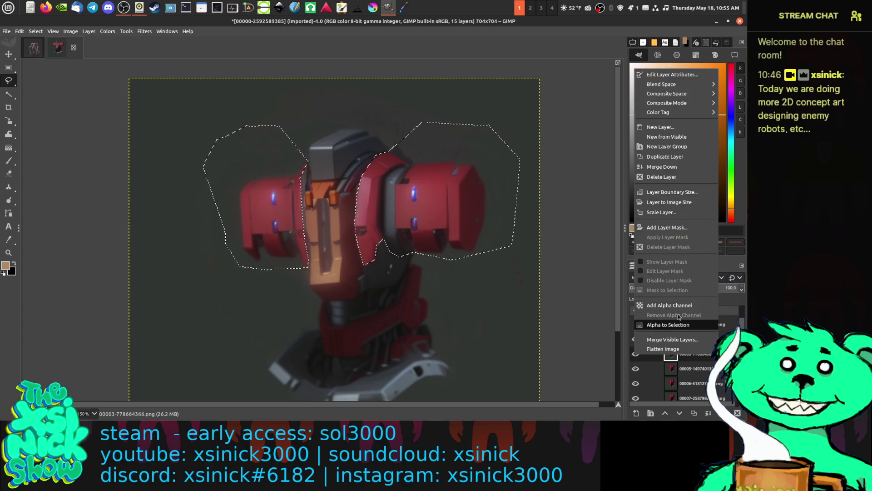
click(674, 229)
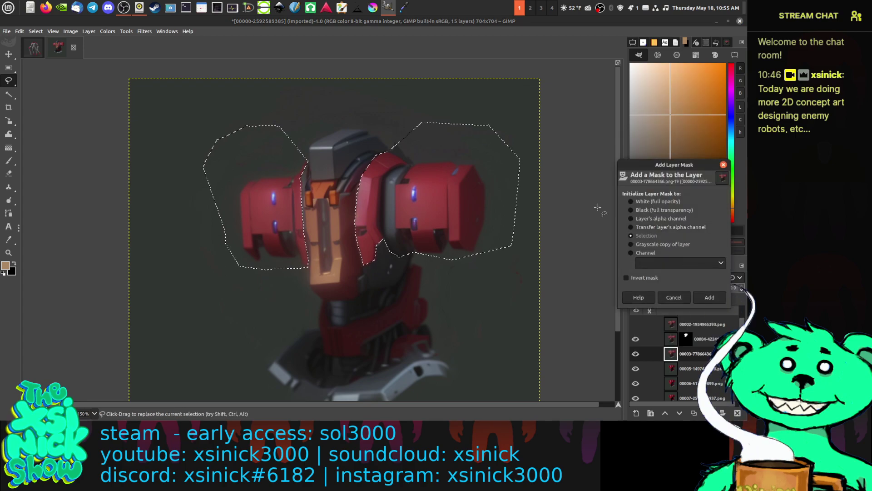
click(707, 300)
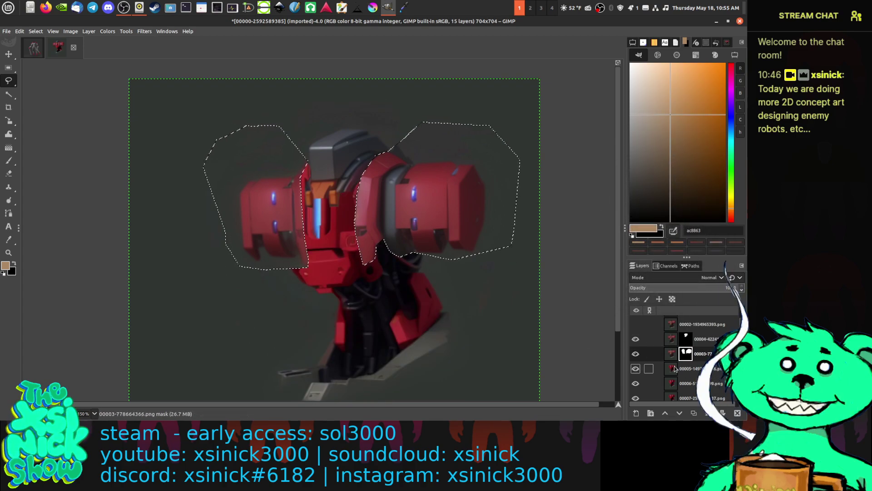
scroll(674, 368, up, 1)
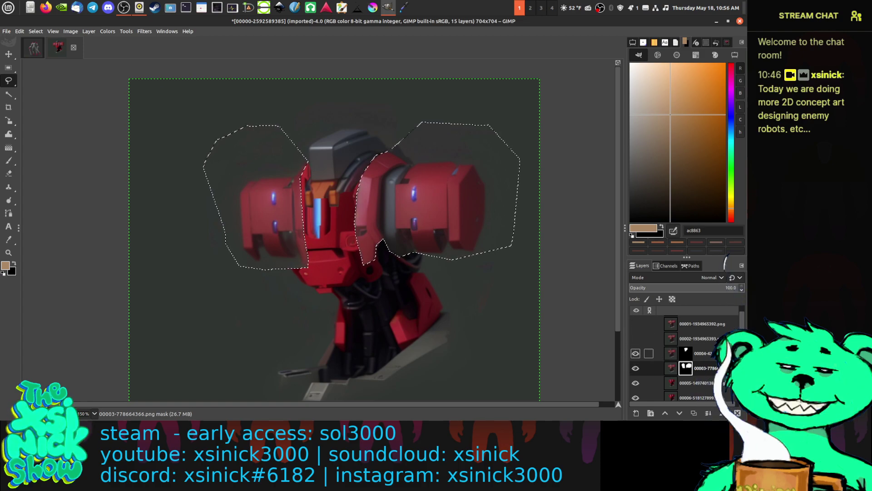
Step: Toggle layers 00002, 00001 and 00000 to compare designs, moving 00000 down the stack
click(685, 353)
click(658, 339)
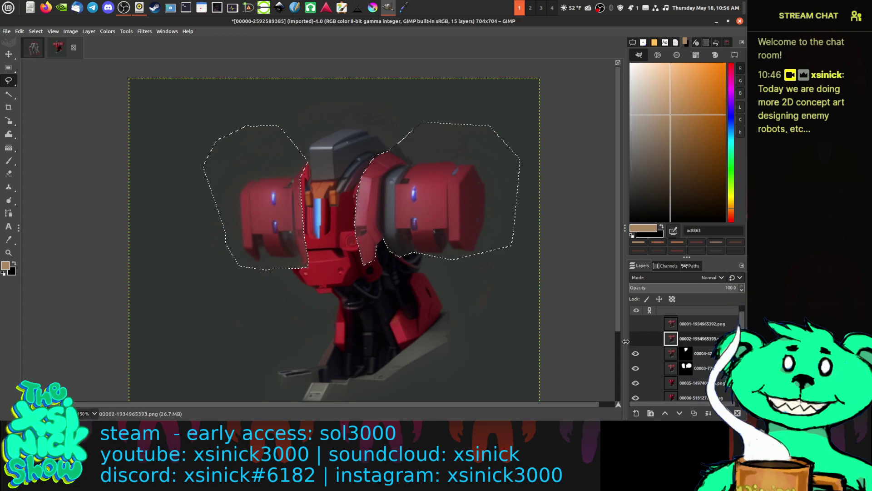
click(636, 338)
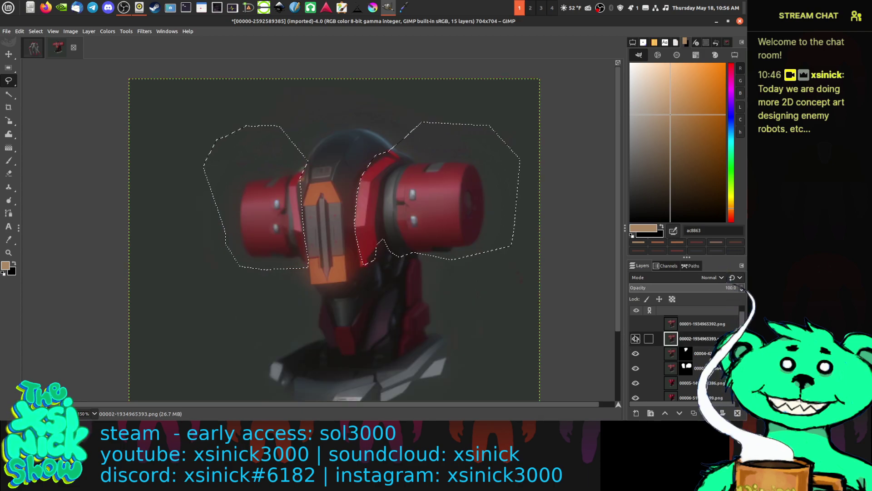
click(635, 338)
scroll(635, 338, up, 1)
click(635, 338)
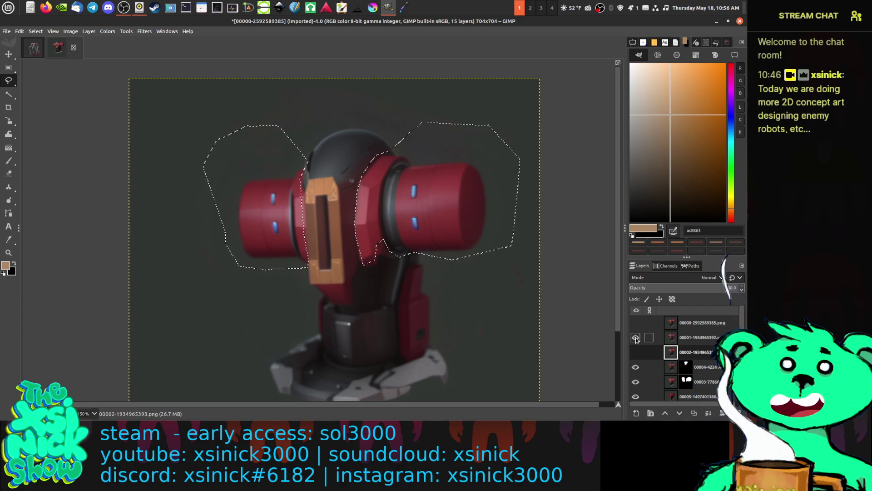
click(635, 339)
click(635, 322)
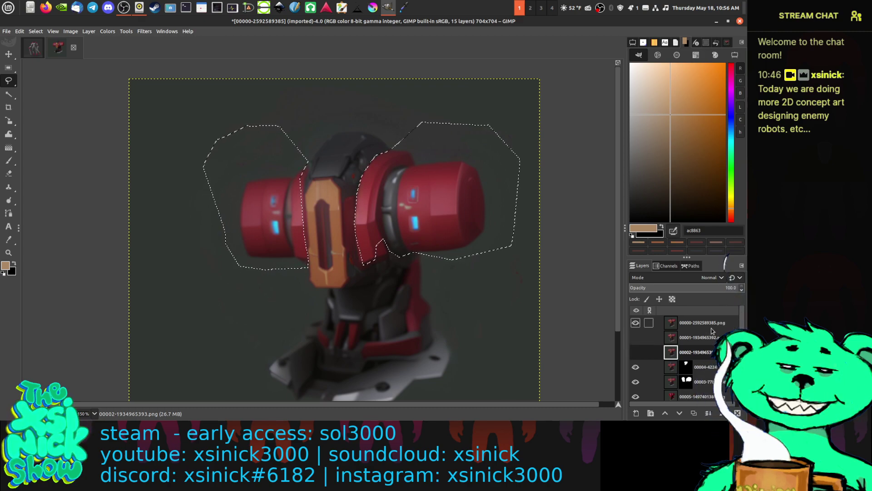
drag(711, 324, 692, 370)
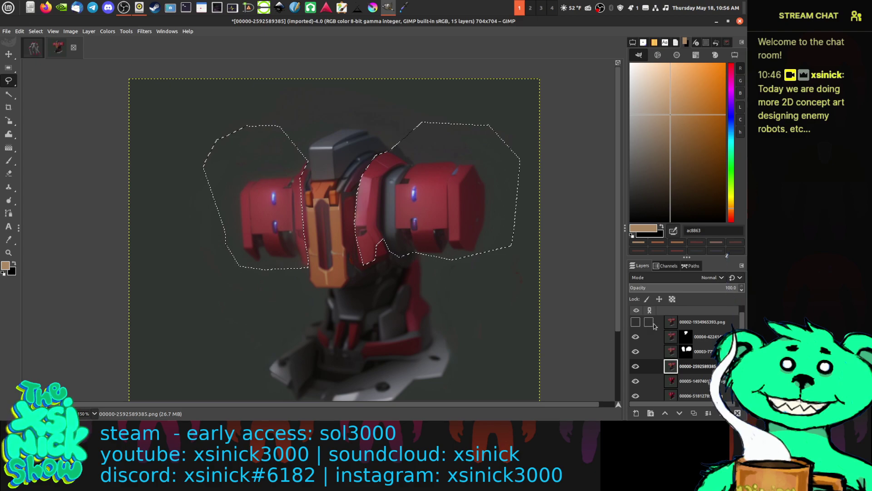
Step: Show and select layer 00002, then delete it
scroll(641, 344, up, 1)
click(636, 338)
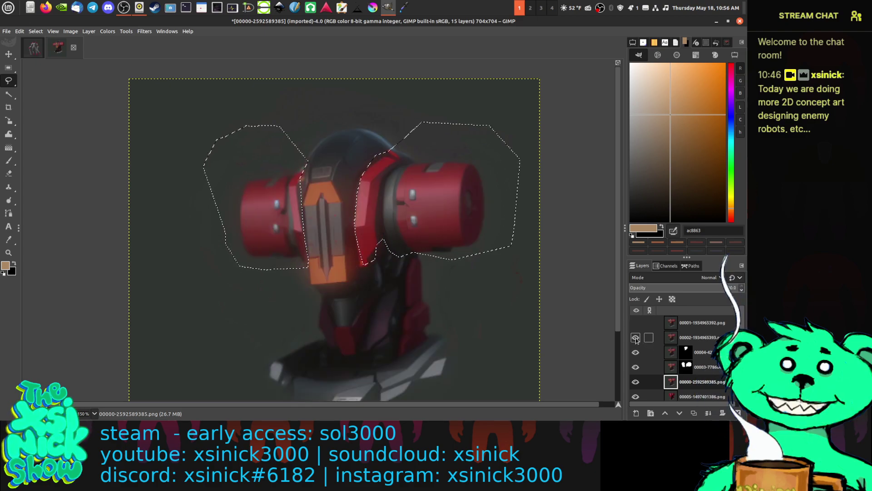
click(695, 337)
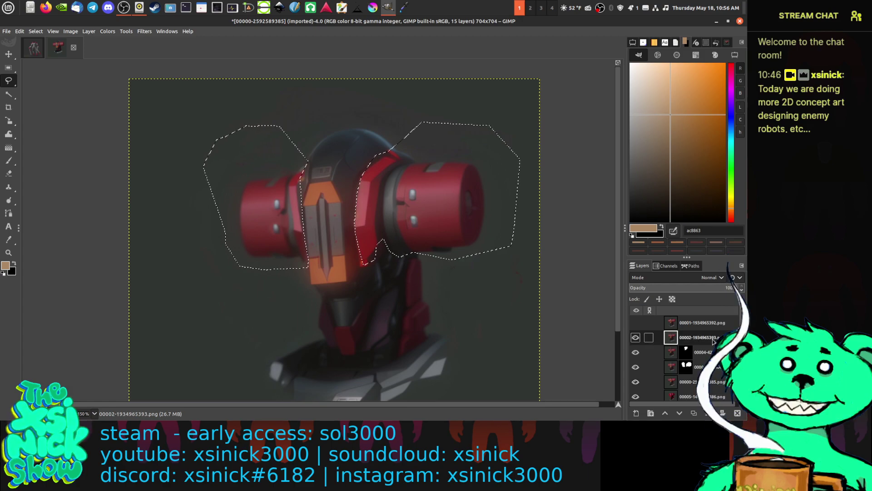
right_click(697, 337)
click(705, 334)
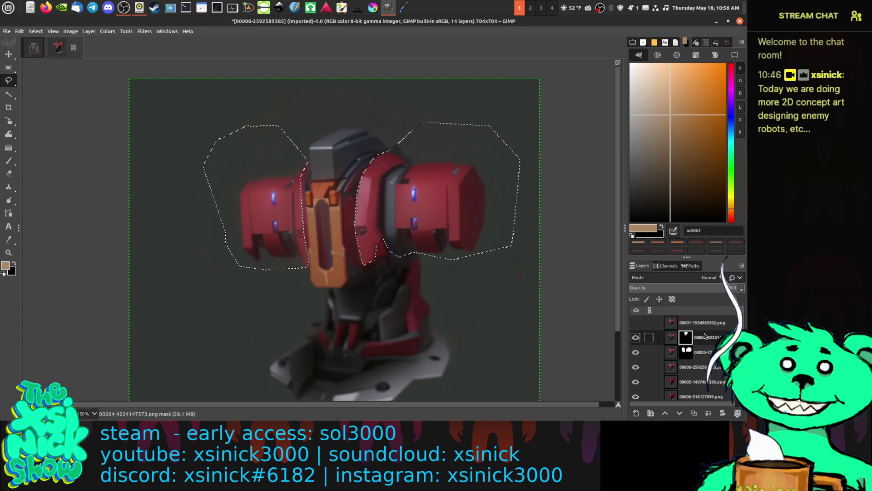
Step: Compare the cylinder-arm robot on layer 00001, then delete that layer
click(636, 323)
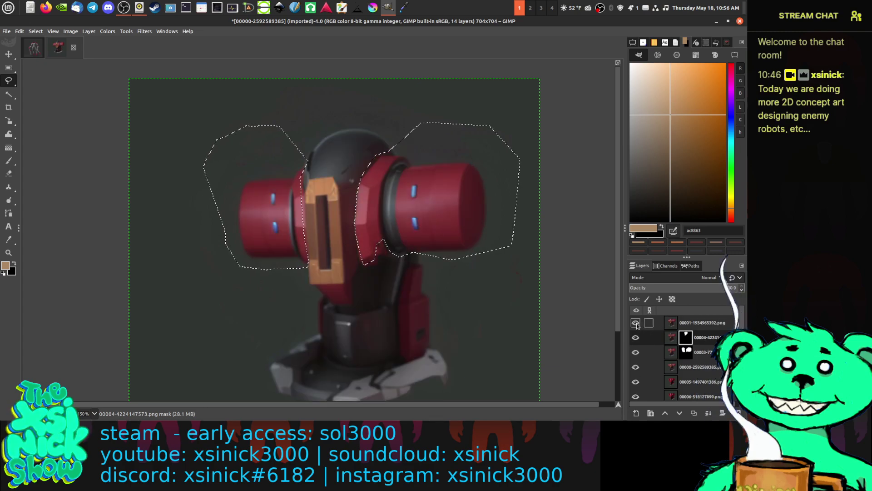
click(636, 324)
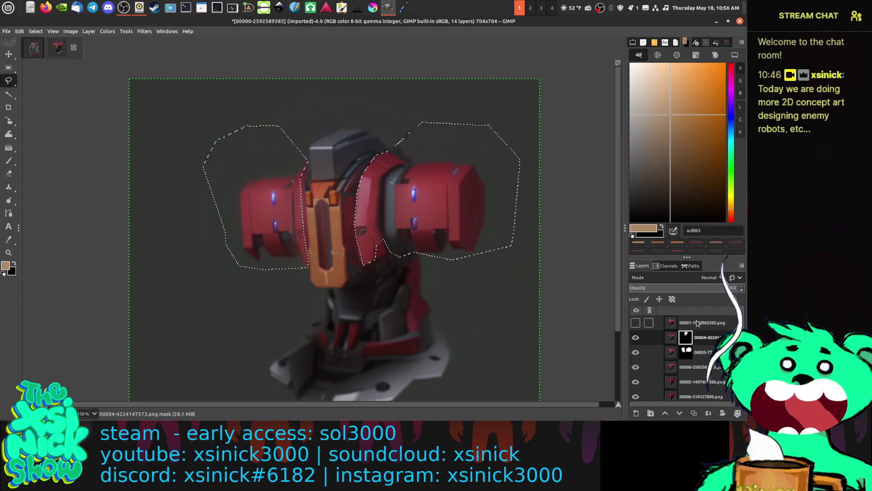
click(698, 323)
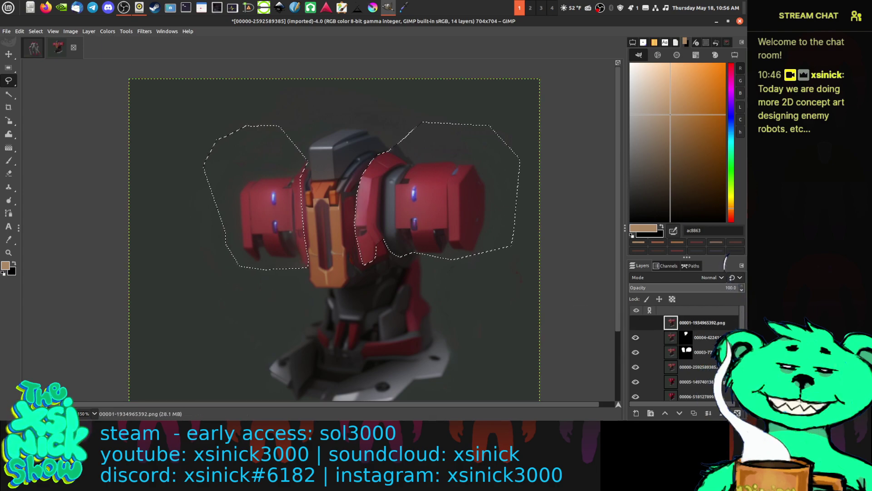
click(738, 413)
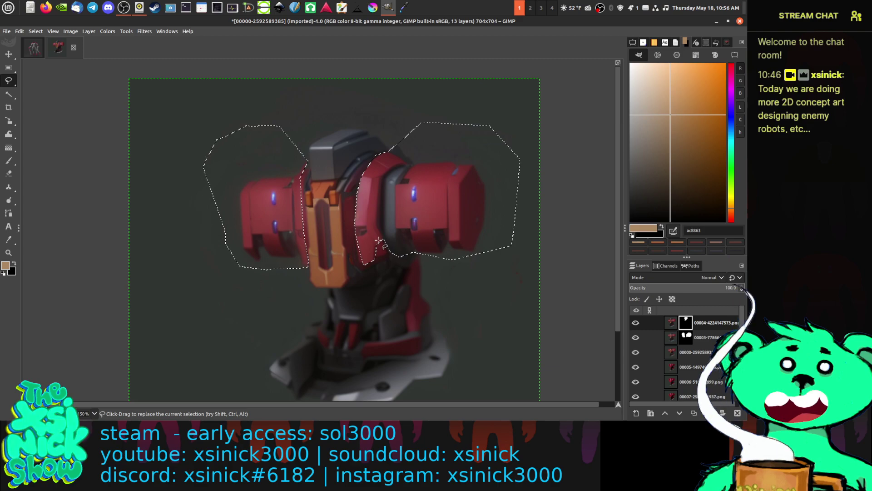
Step: Clear the shoulder selection, zoom in, and reset colours to default black and white
key(ctrl+shift+a)
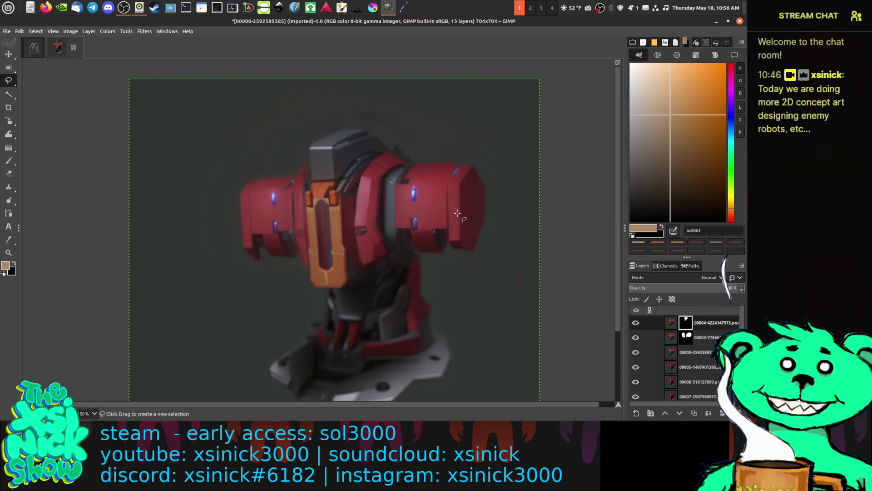
scroll(398, 150, up, 2)
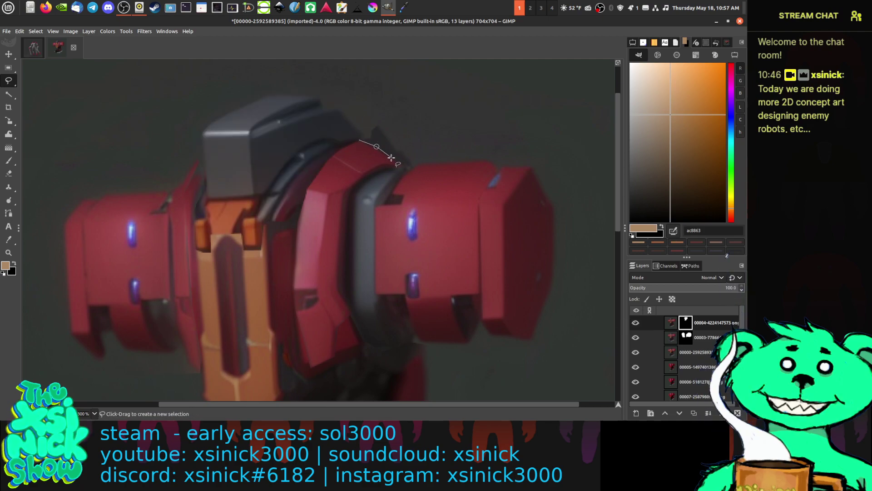
click(391, 157)
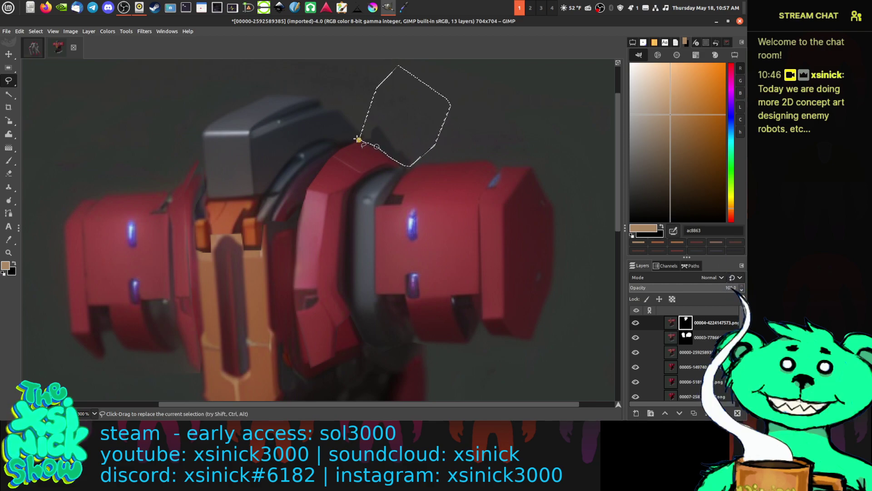
key(d)
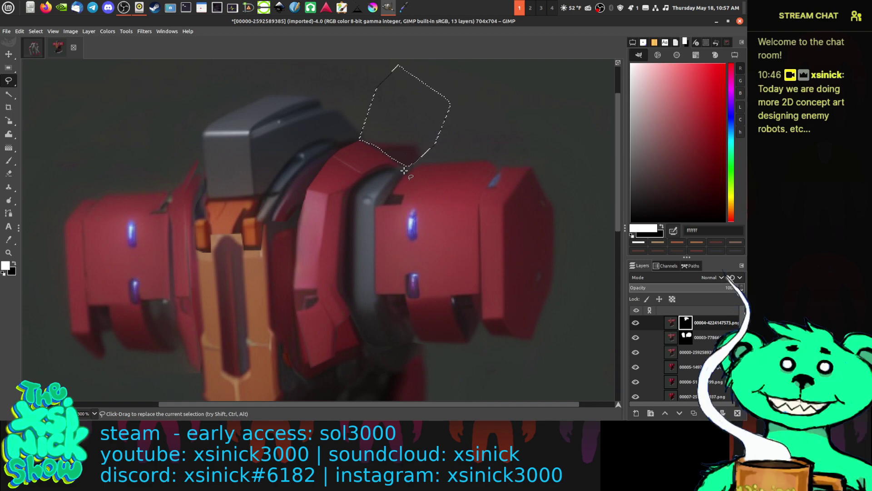
scroll(289, 183, left, 1)
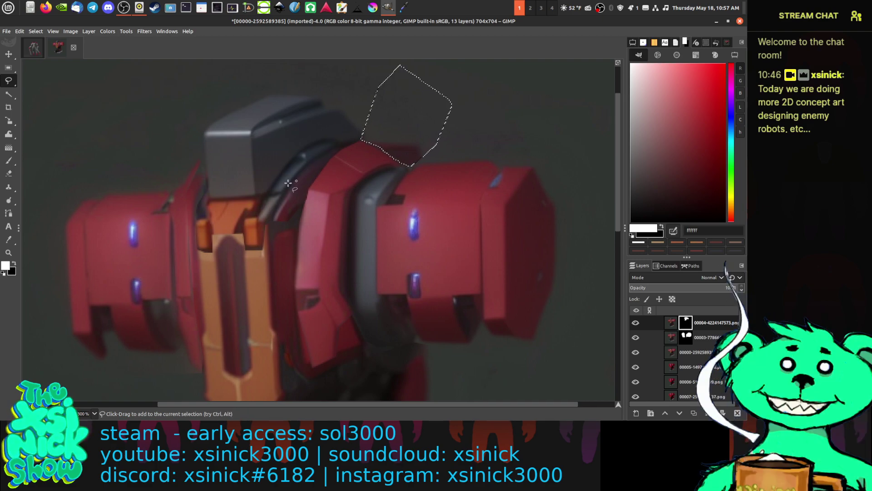
Step: Bring up the save dialog and close it without saving
key(ctrl+s)
click(553, 327)
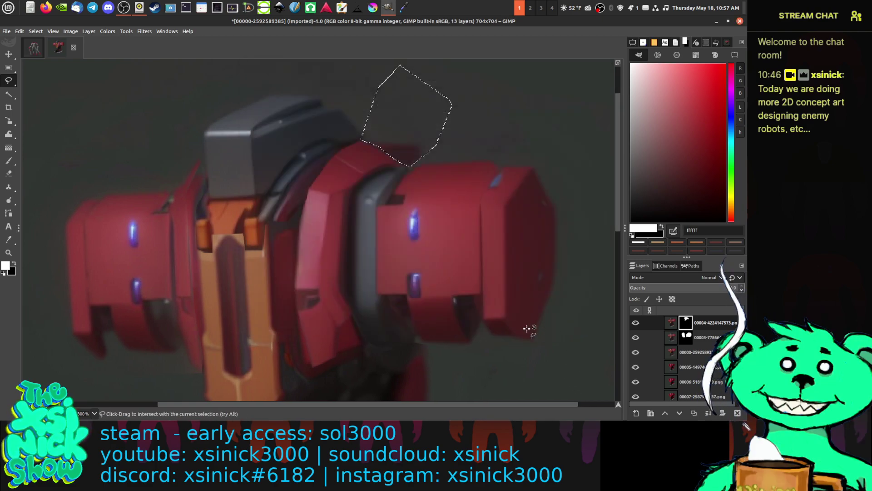
scroll(359, 218, down, 2)
scroll(400, 191, left, 2)
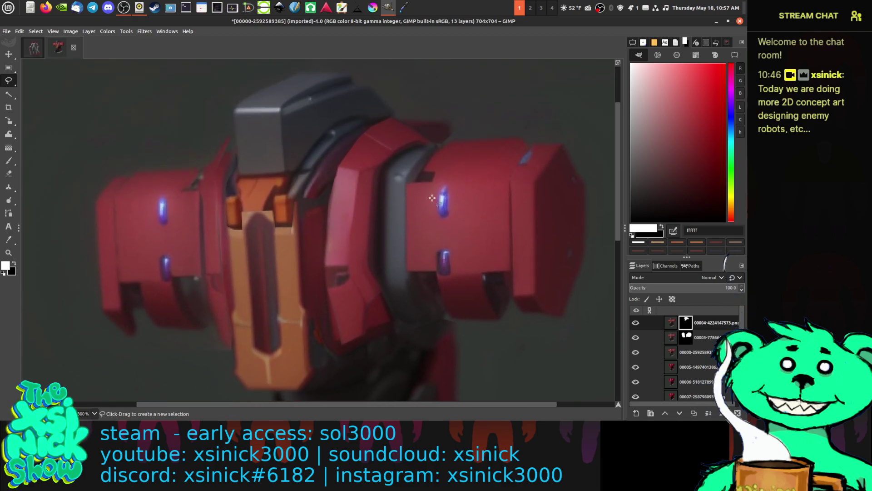
Step: Make a polygon selection above the right shoulder and switch to the Paintbrush
click(433, 142)
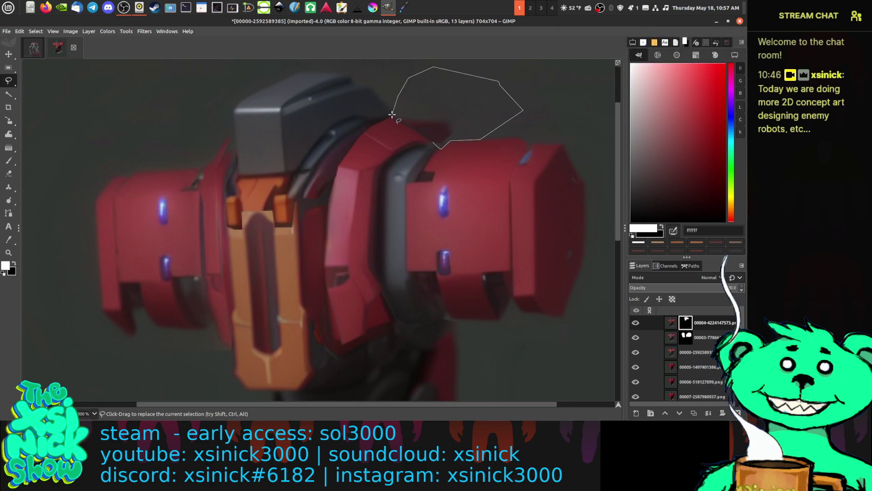
click(433, 142)
key(Return)
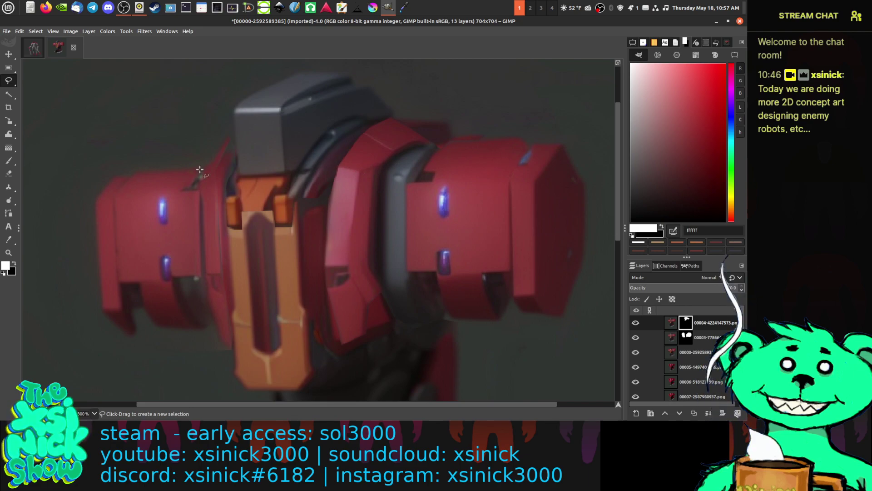
scroll(266, 286, down, 6)
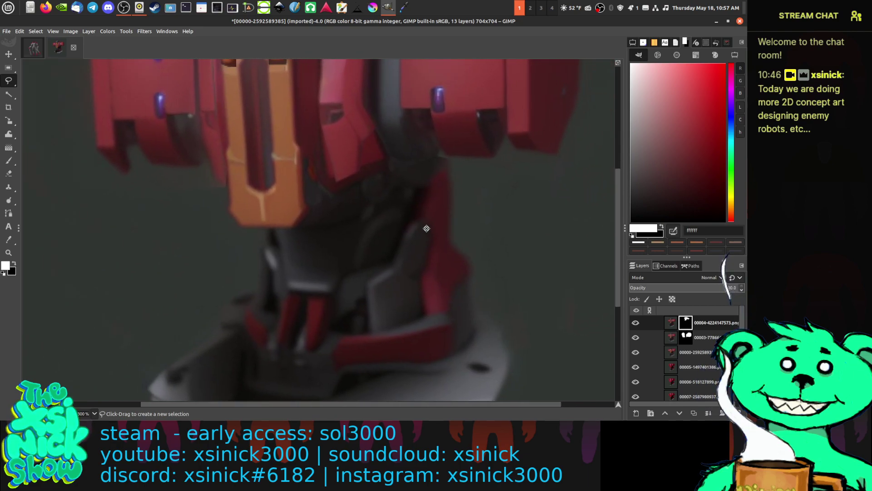
scroll(311, 160, up, 5)
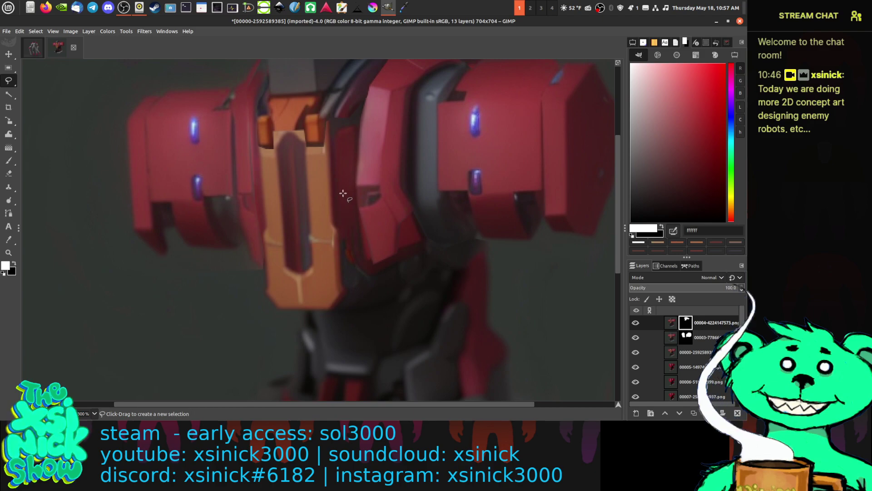
click(8, 165)
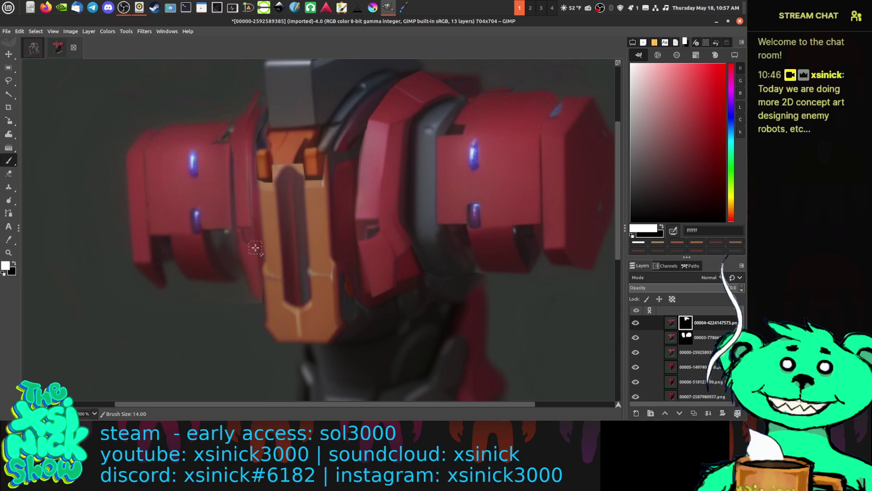
Step: Enlarge the brush and paint black on the 00004 mask along the shoulder's top edge
key(bracketright)
key(bracketright)
key(bracketright)
key(bracketright)
key(bracketright)
scroll(446, 130, up, 3)
scroll(446, 130, right, 3)
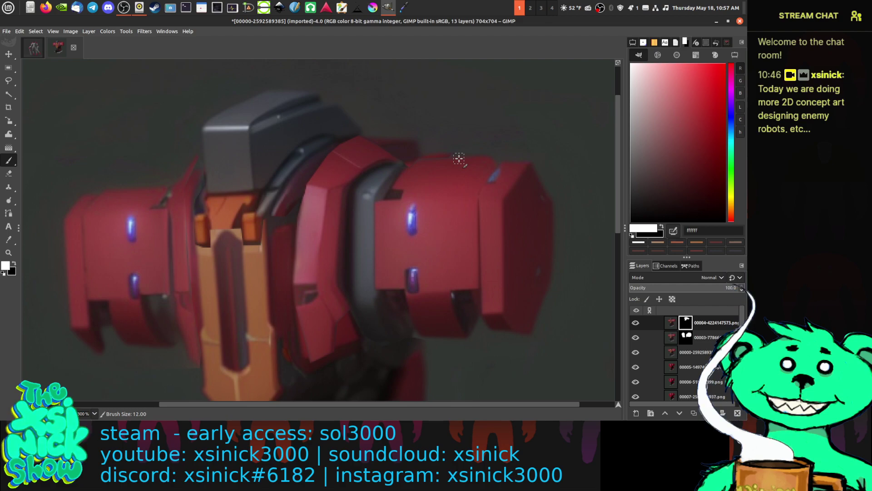
key(x)
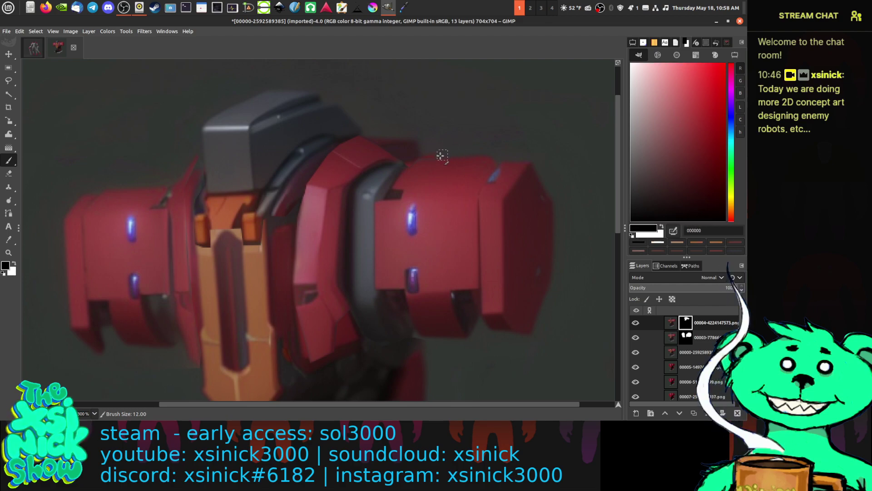
drag(440, 156, 428, 160)
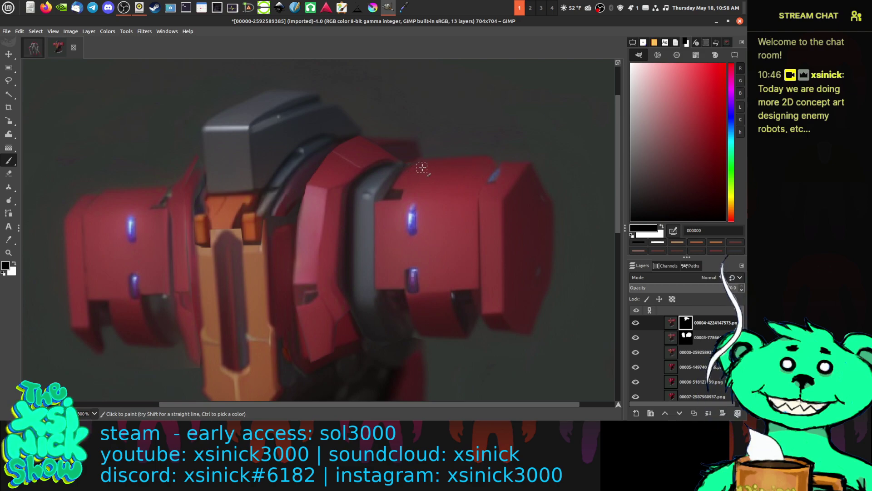
scroll(450, 165, down, 4)
scroll(452, 163, left, 4)
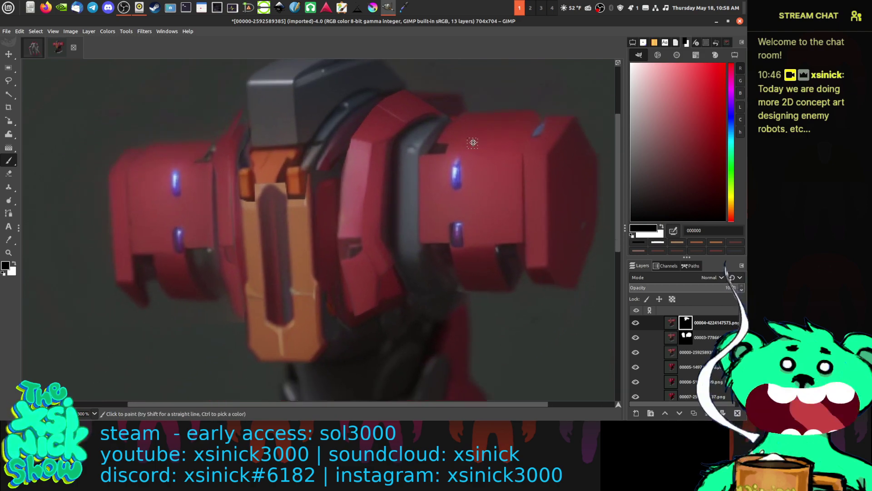
scroll(454, 162, down, 1)
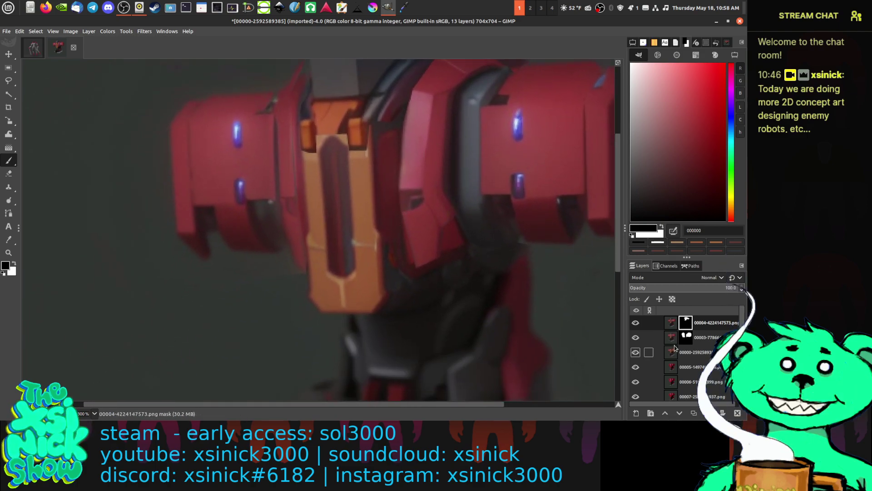
Step: On the 00003 mask, use brush 2. Hardness 075, size 11, opacity about 49.2
click(686, 337)
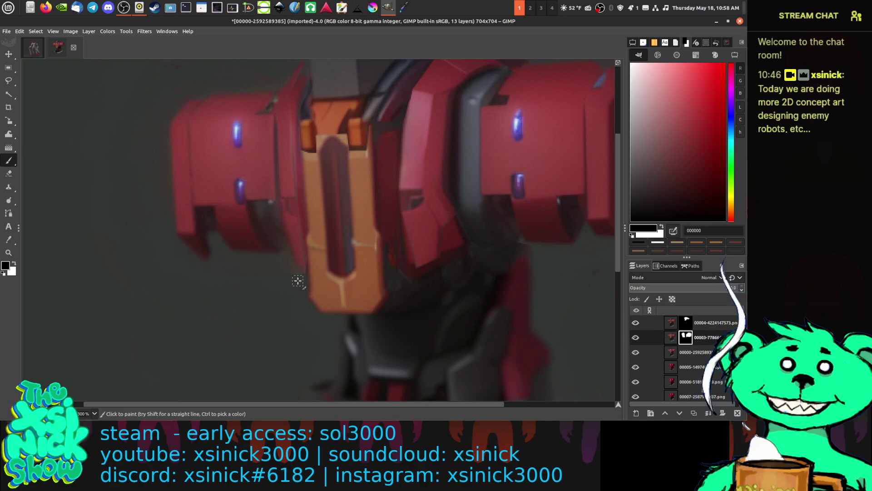
key(x)
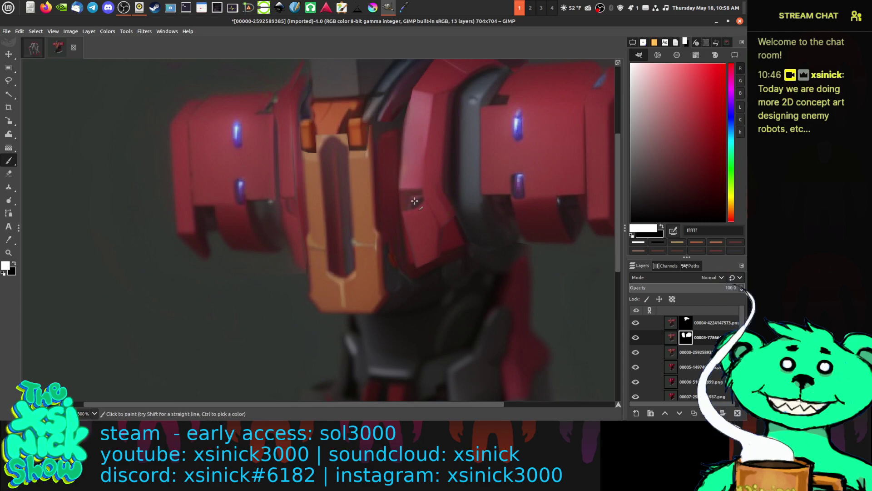
click(644, 42)
click(637, 86)
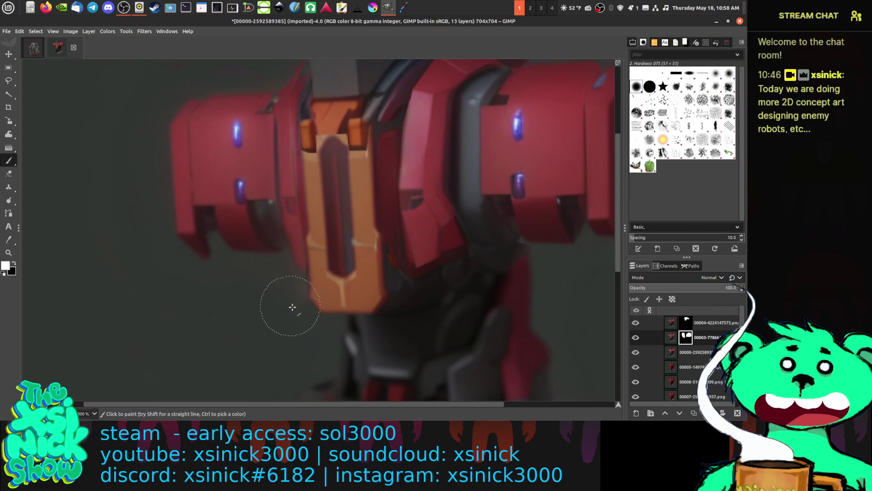
key(bracketleft)
key(bracketleft)
key(bracketleft)
key(bracketleft)
key(bracketleft)
key(bracketleft)
key(bracketleft)
key(bracketleft)
key(bracketleft)
key(bracketleft)
key(bracketleft)
key(bracketleft)
key(bracketleft)
key(bracketleft)
key(bracketleft)
key(bracketleft)
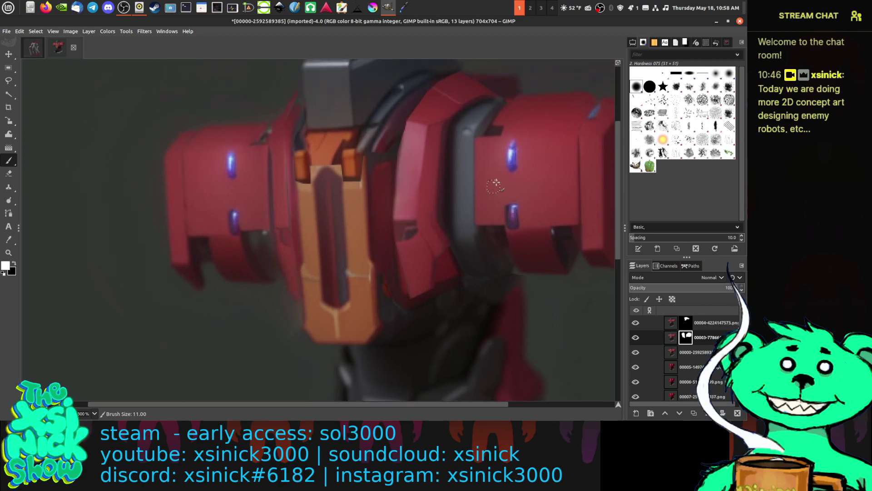
click(633, 42)
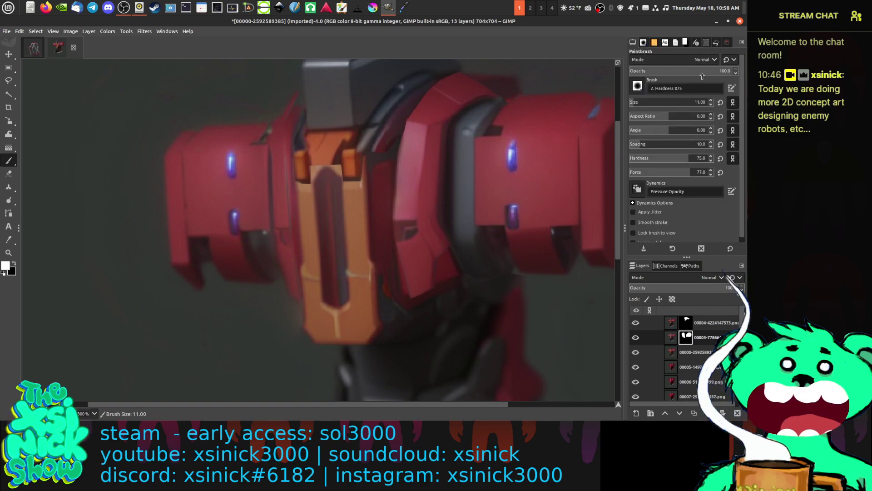
click(680, 69)
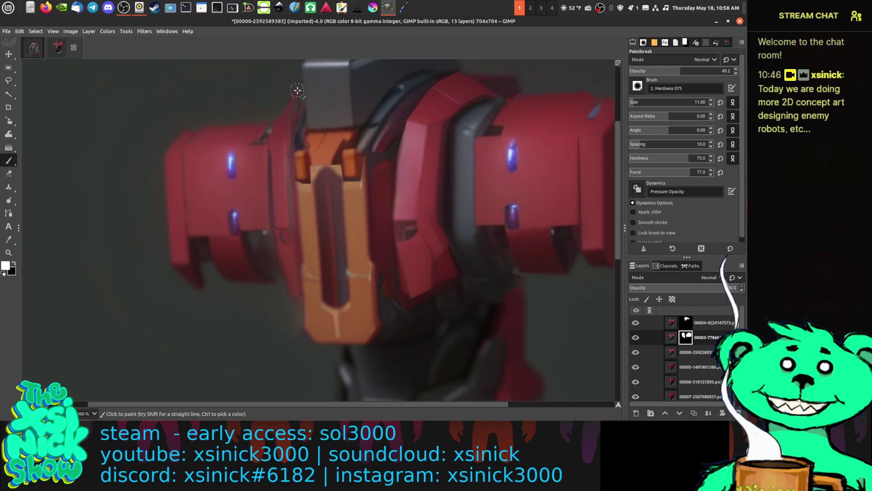
Step: Paint a black stroke along the shoulder edge, then move up to layer 00004
key(ctrl)
key(x)
drag(438, 195, 338, 243)
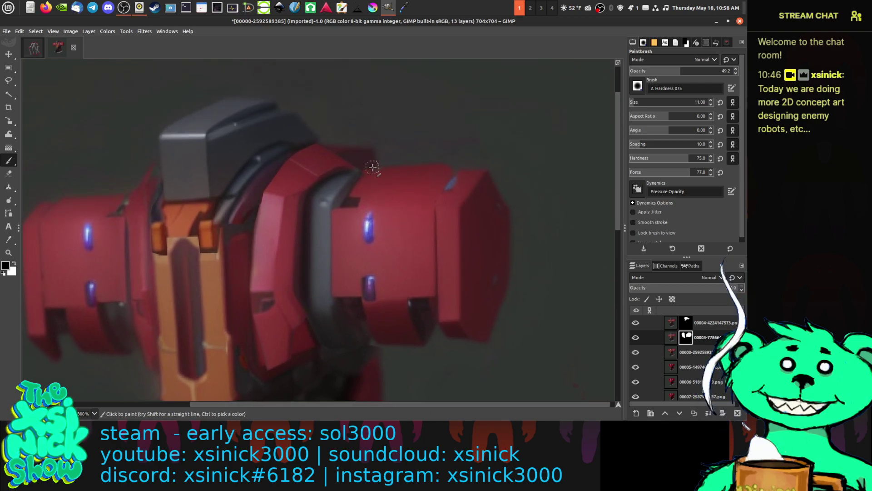
key(Page_Up)
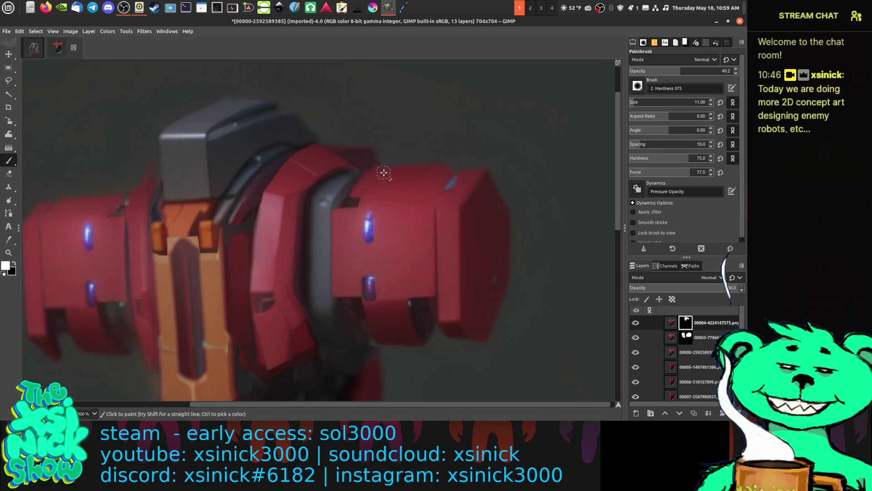
Step: Paint black on the mask at the top of the orange chest plate
scroll(443, 218, down, 3)
scroll(359, 150, left, 3)
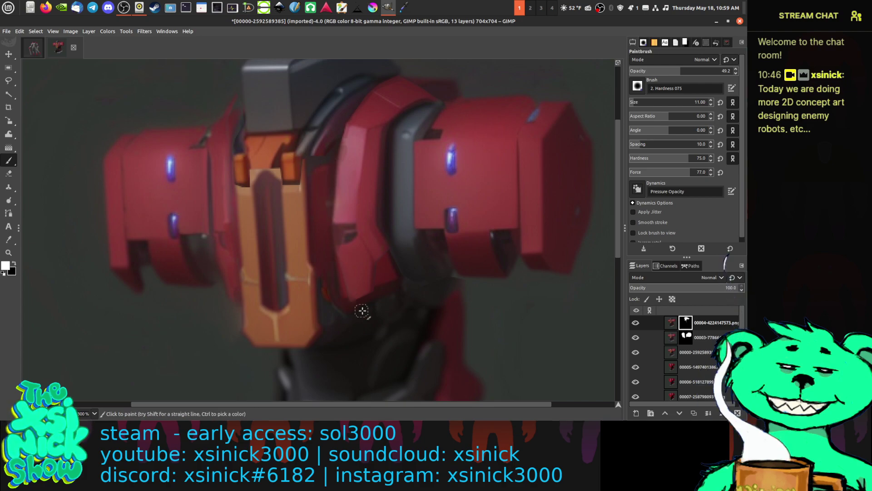
scroll(363, 310, down, 3)
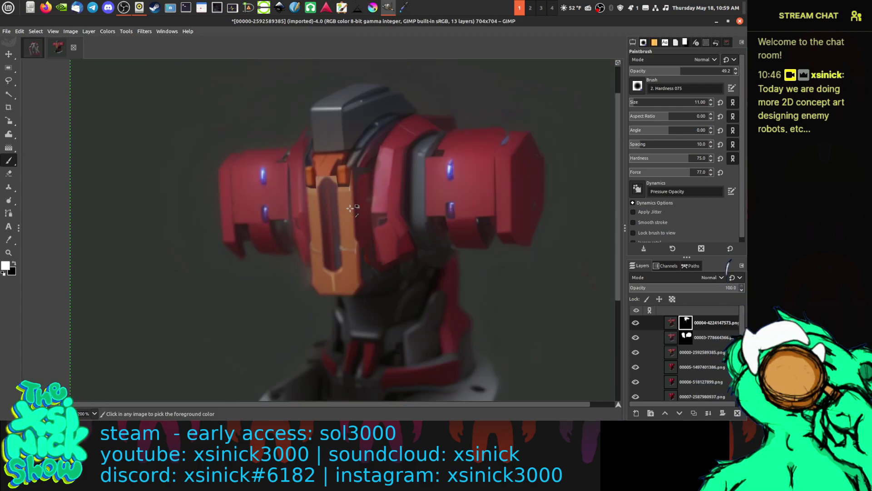
scroll(350, 208, up, 2)
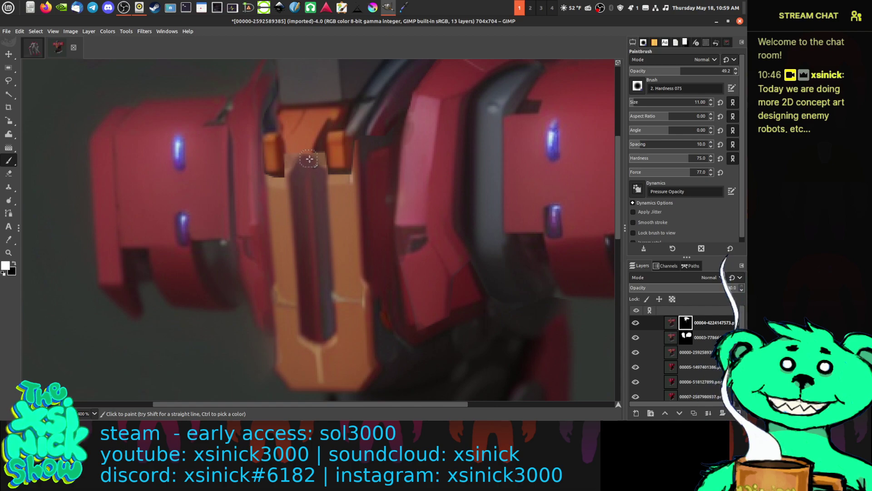
key(x)
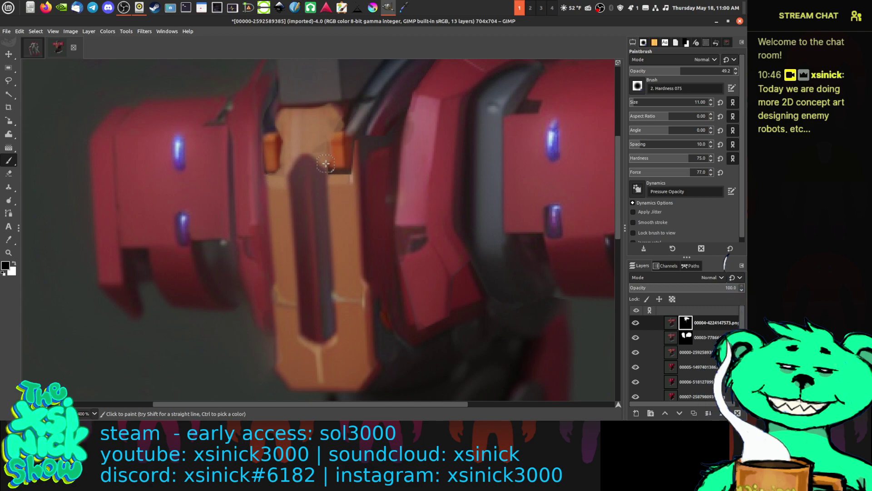
drag(327, 169, 338, 167)
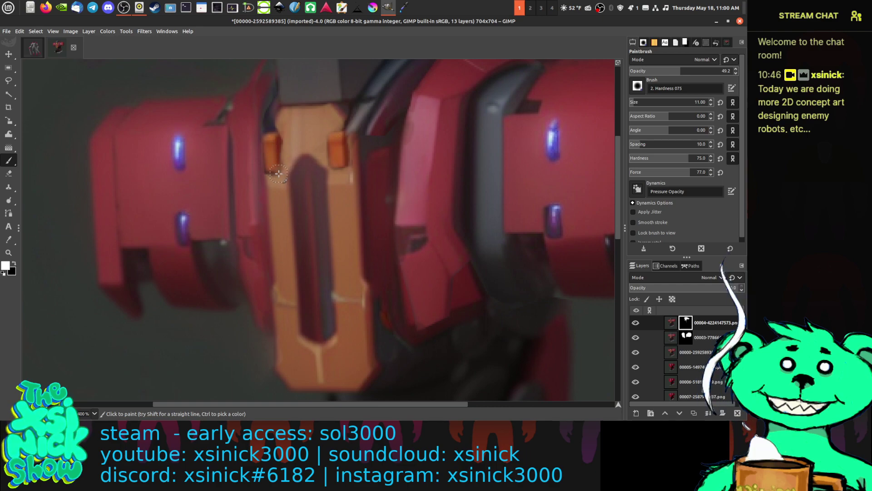
Step: Switch the paint colour back to white and view the whole robot at 100%
key(x)
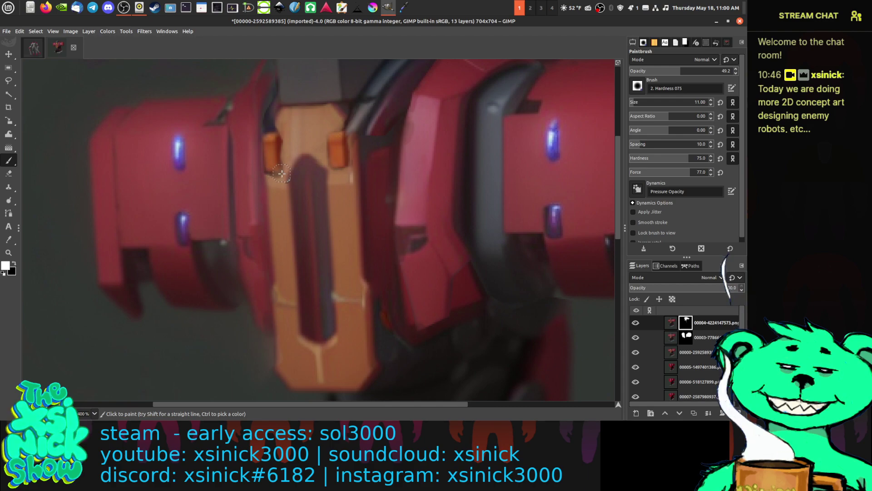
key(x)
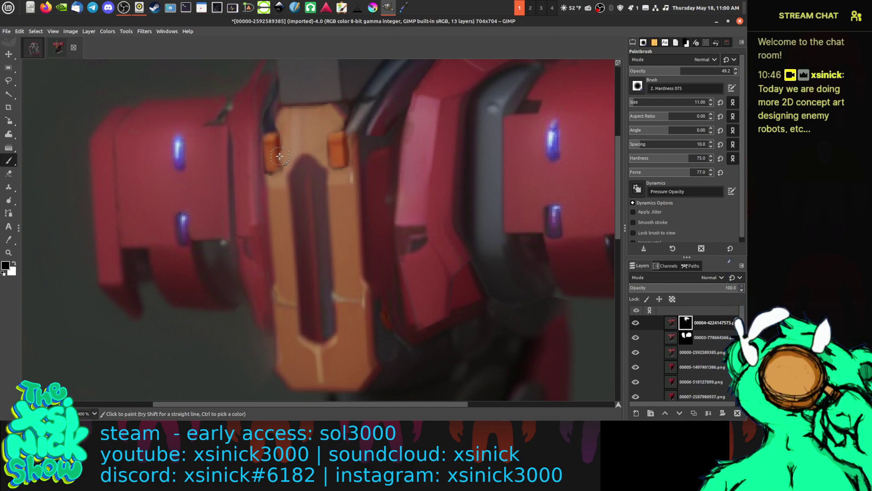
key(x)
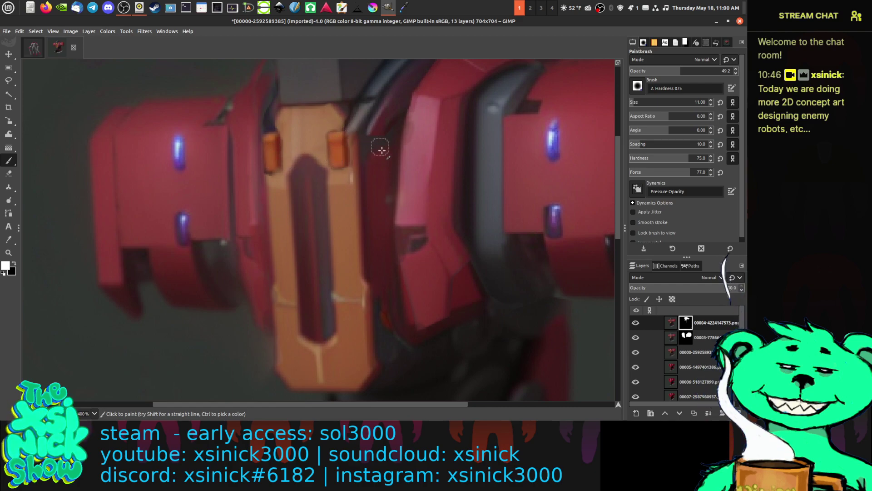
scroll(427, 272, down, 2)
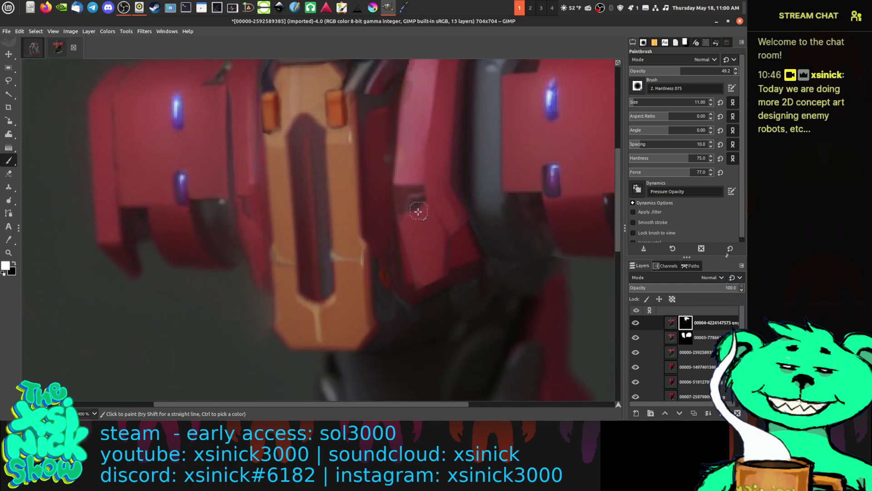
ctrl+scroll(375, 228, down, 3)
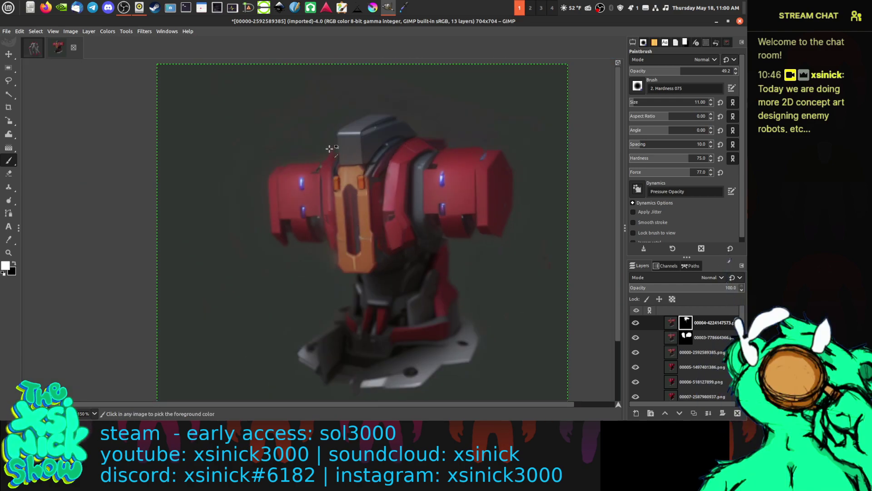
ctrl+scroll(338, 171, up, 3)
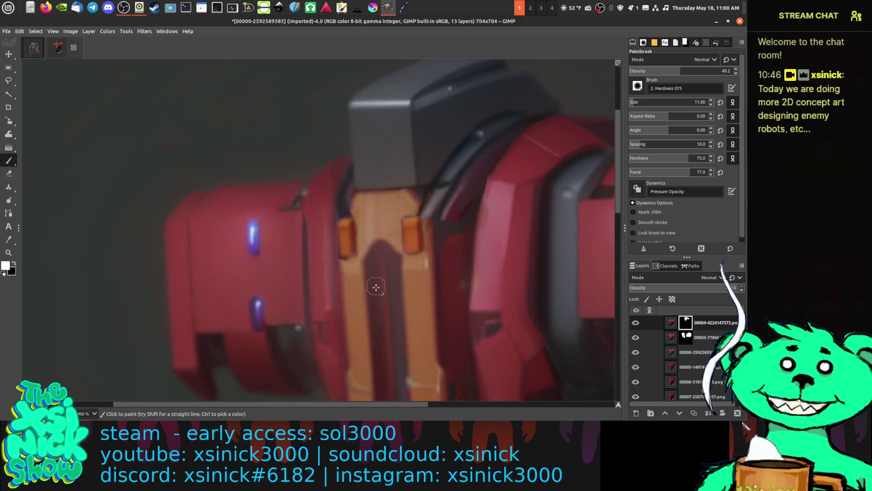
scroll(348, 195, down, 5)
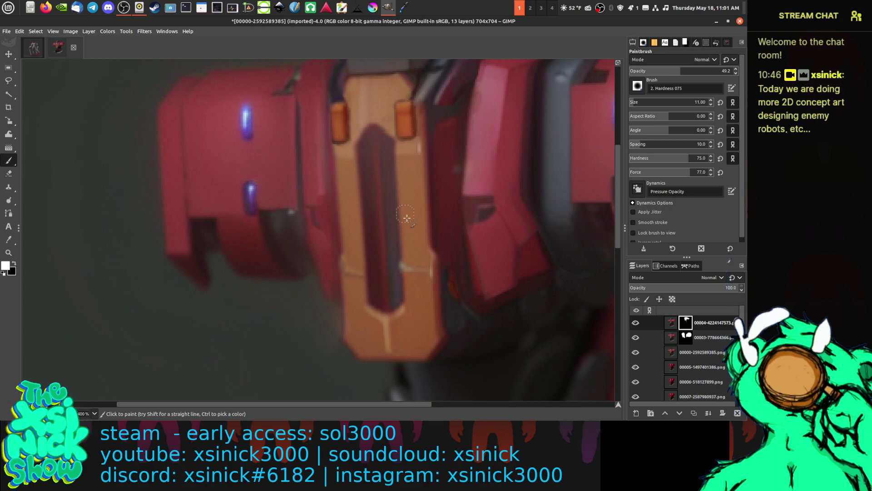
key(1)
scroll(456, 275, right, 3)
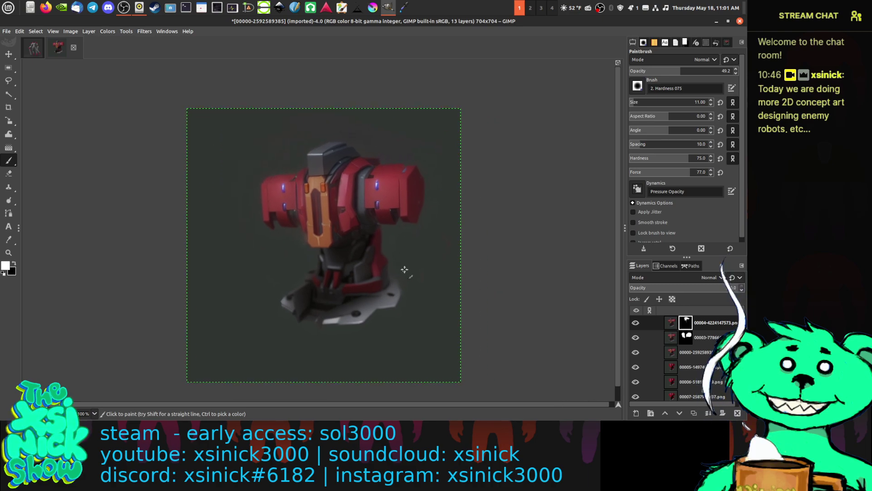
scroll(436, 250, up, 1)
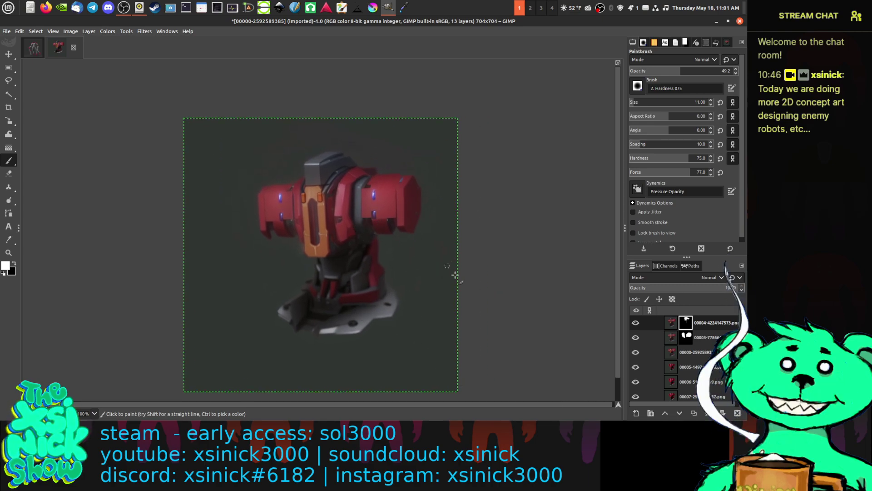
Step: Merge the top layer down twice, combining the masked head into the body layer
right_click(710, 322)
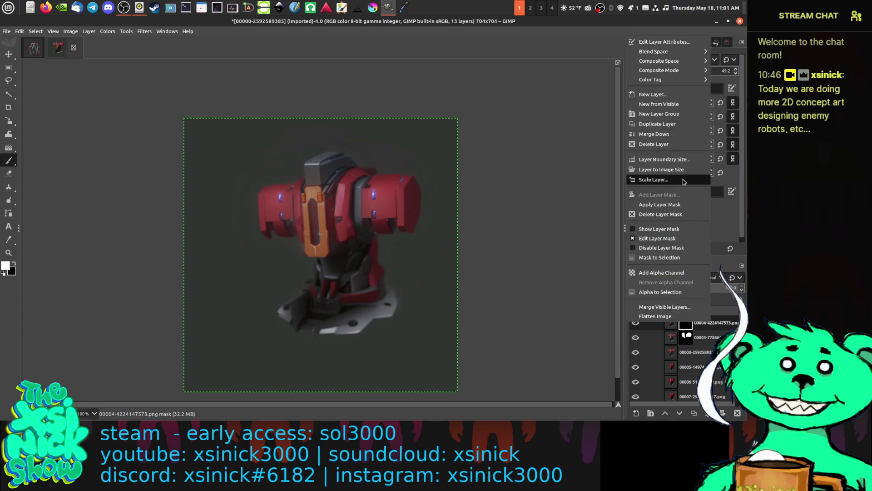
click(685, 134)
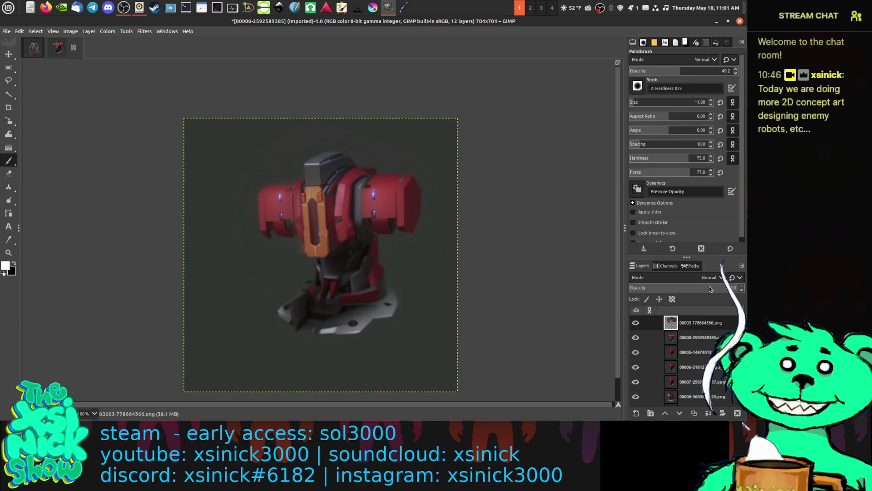
key(ctrl+z)
right_click(708, 324)
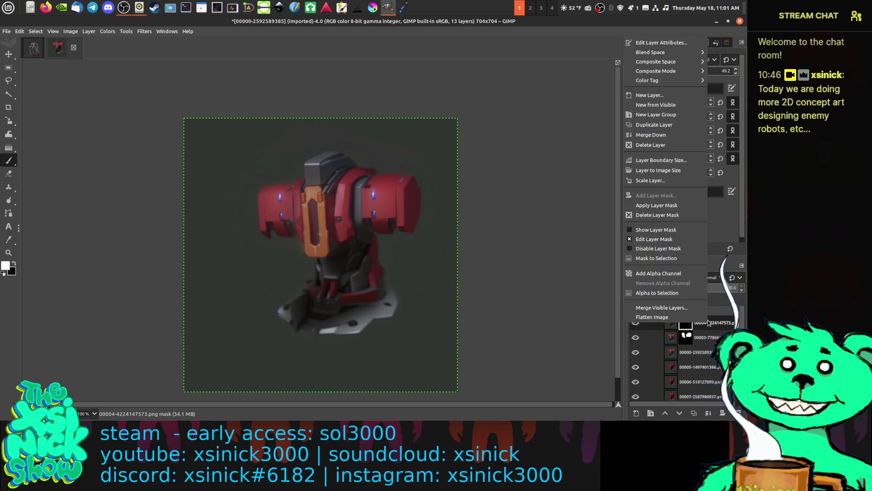
click(668, 135)
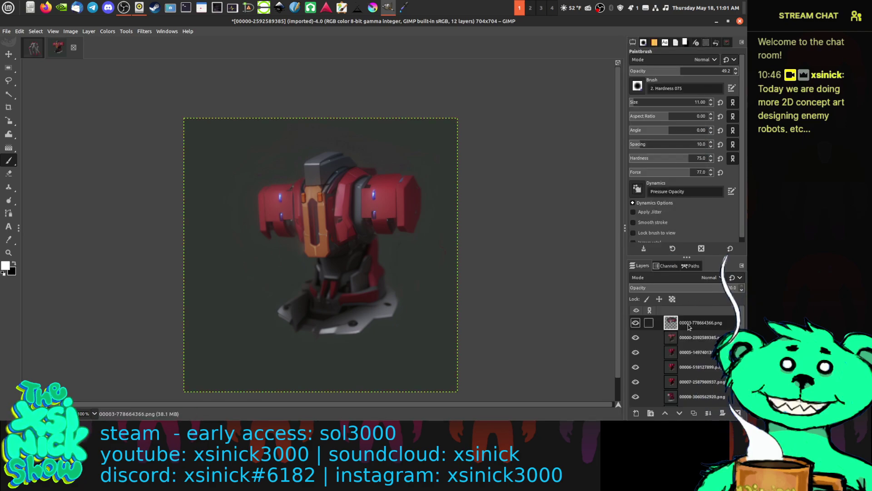
right_click(691, 324)
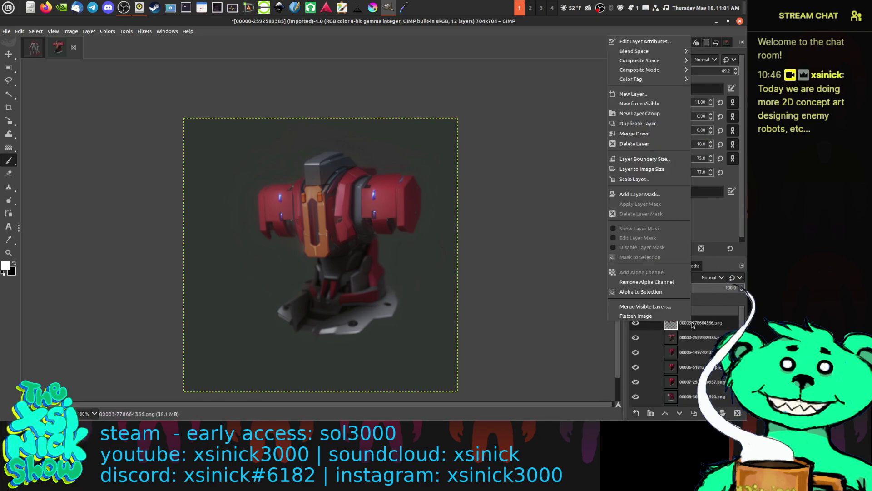
click(660, 134)
click(636, 324)
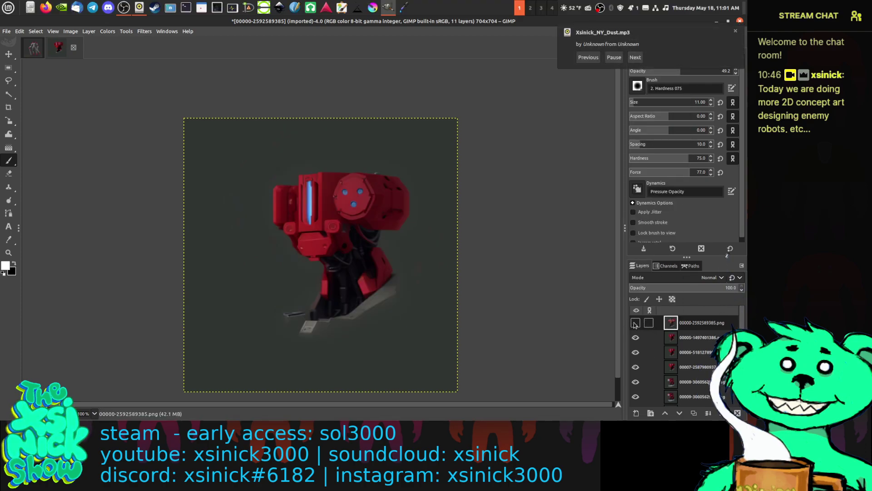
click(635, 323)
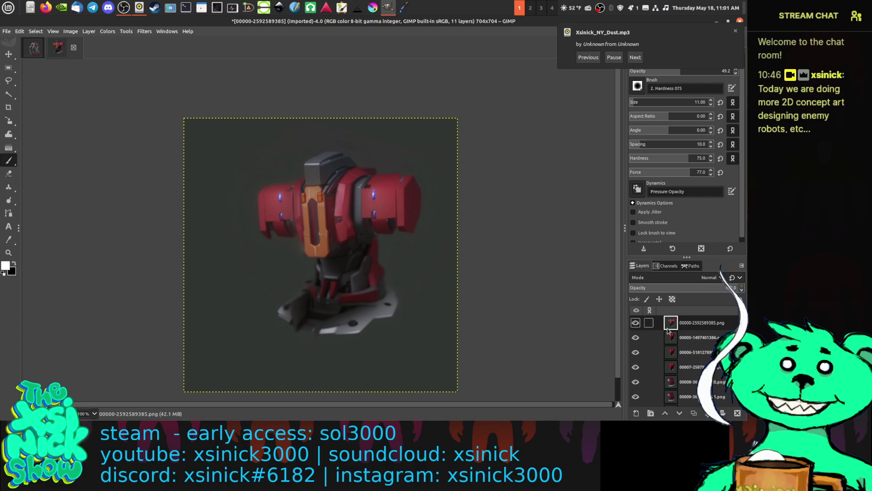
Step: Rename the merged layer to 'head1' and bring up Save Image As
double_click(696, 323)
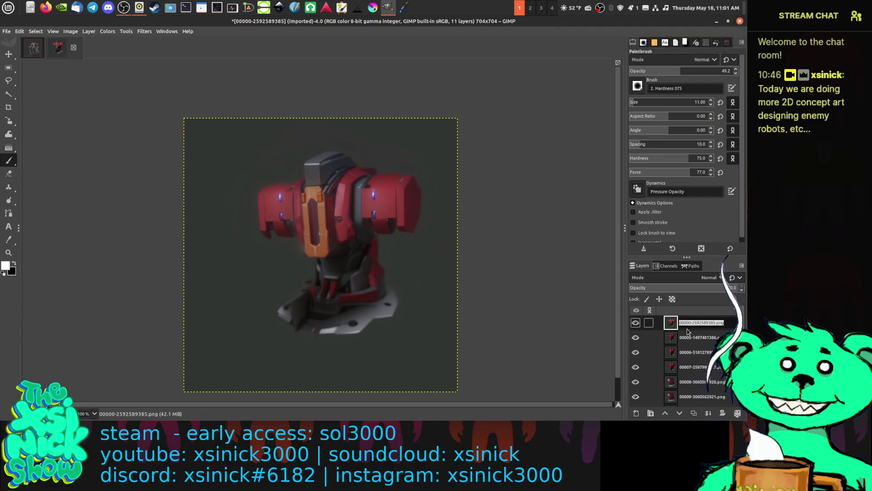
text(head1)
key(Return)
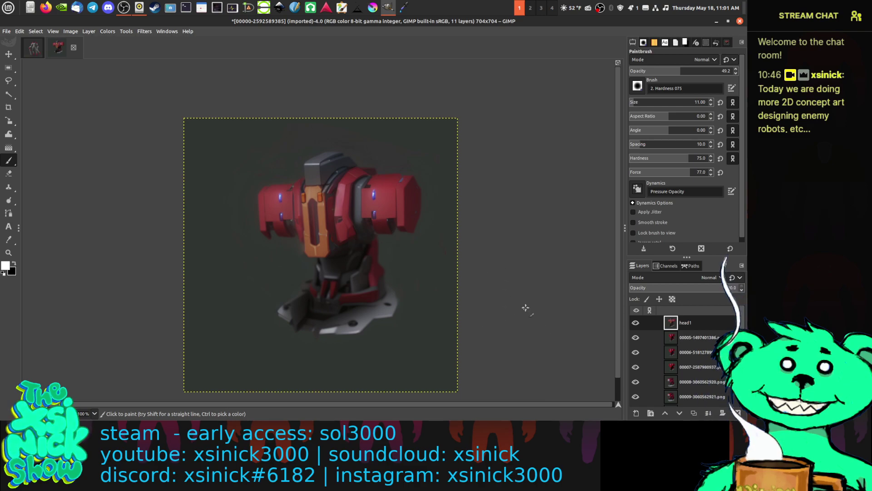
key(ctrl+shift+s)
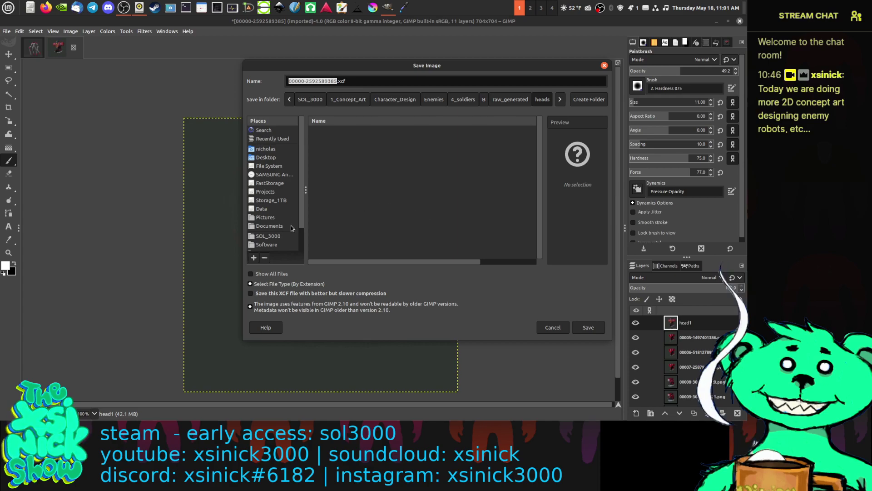
Step: Save the image as B_Heads.xcf in the raw_generated/heads folder
click(276, 235)
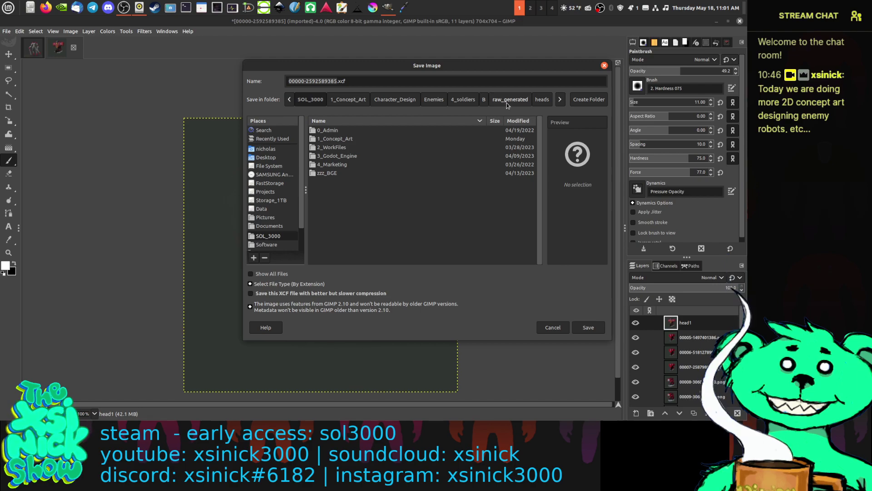
click(542, 99)
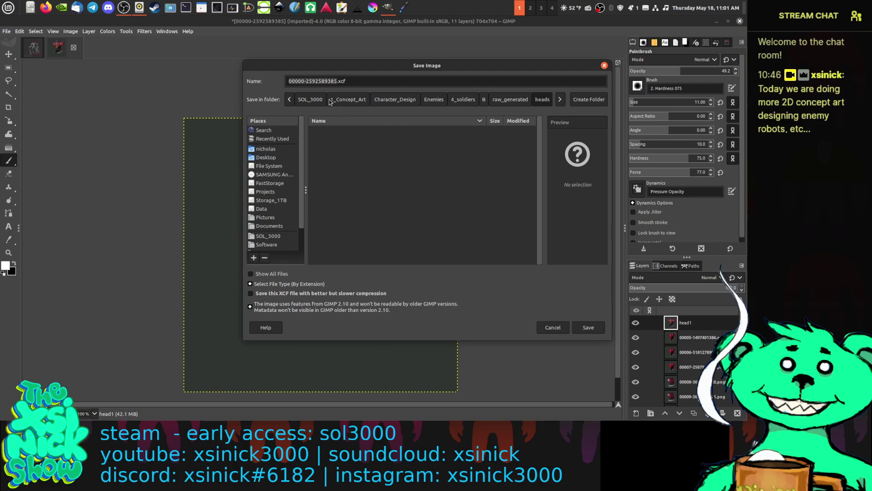
text(eads)
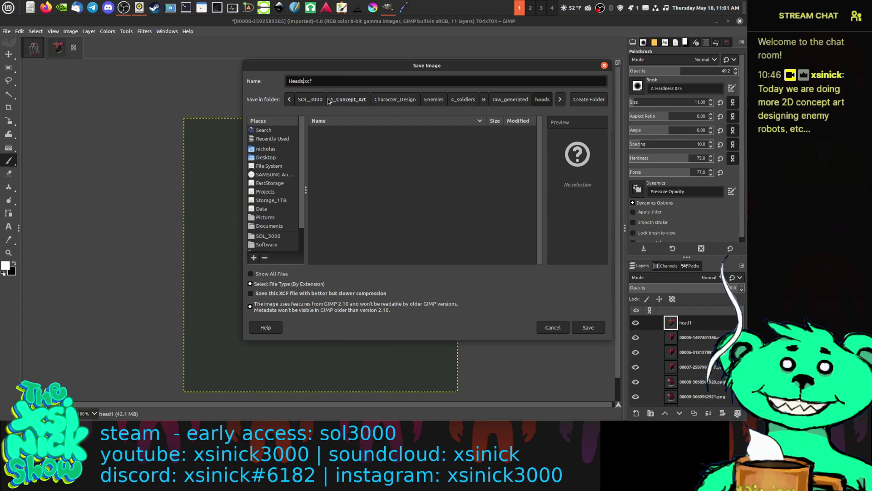
key(Home)
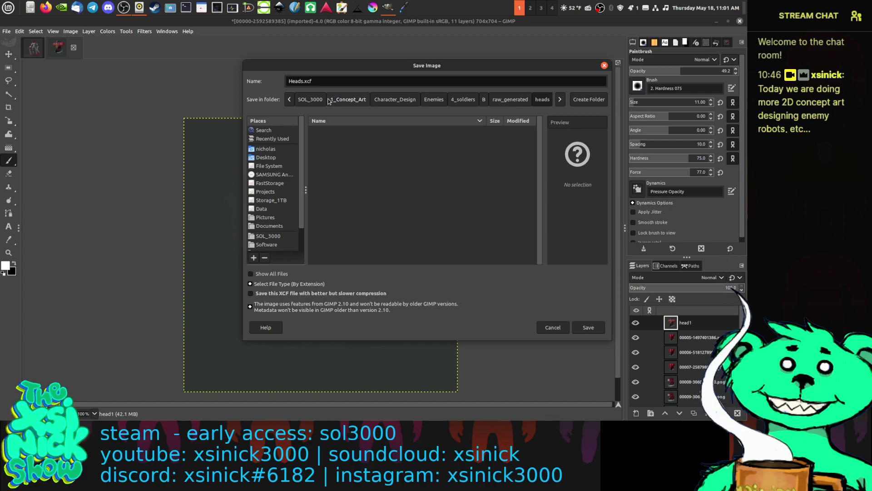
text(B_)
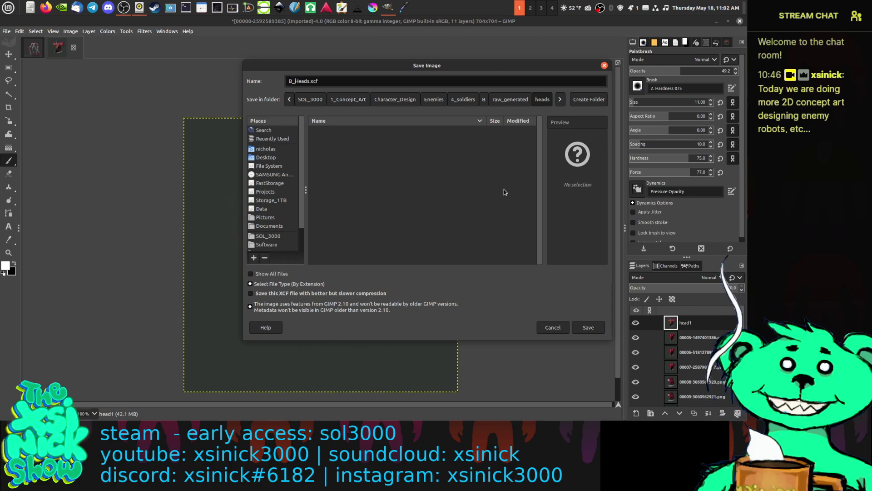
click(587, 327)
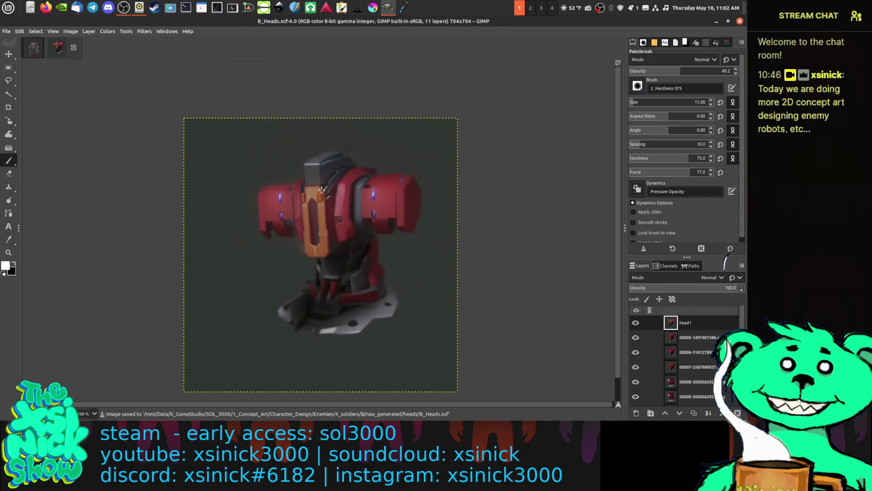
Step: Raise the brush to size 50, undo a white test stroke, and pick the Move tool
drag(403, 199, 389, 200)
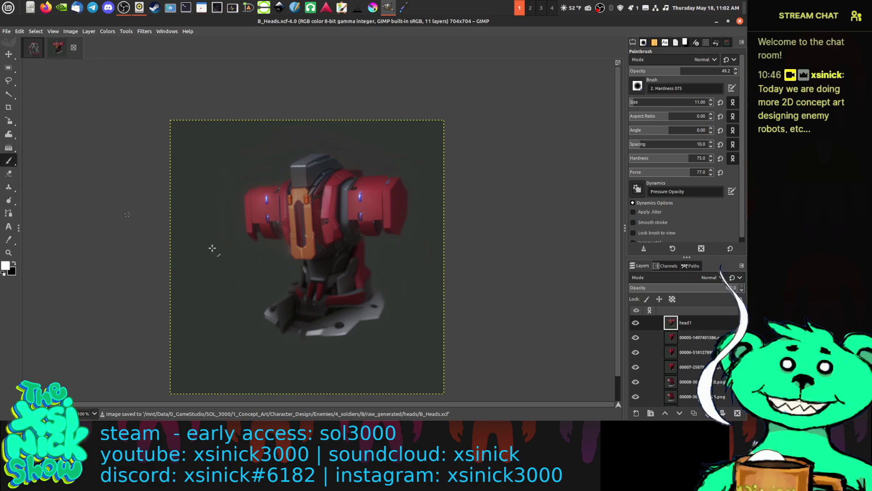
key(bracketright)
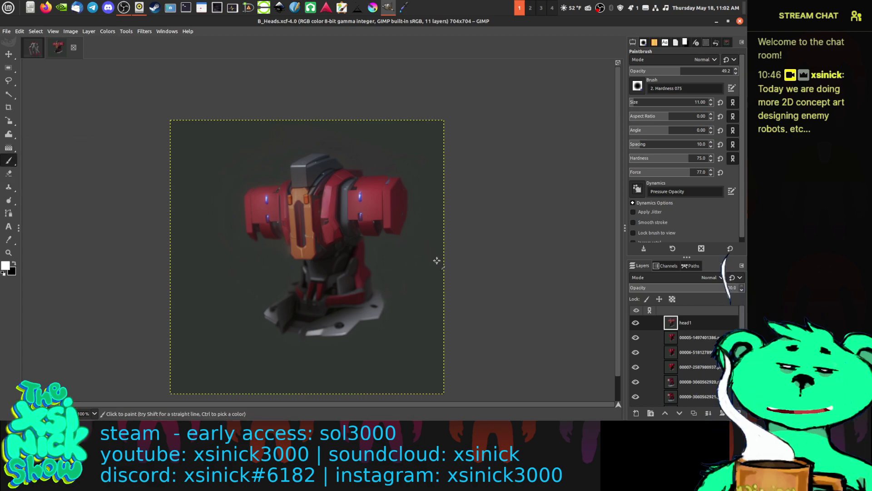
key(bracketright)
key(bracketright)
key(bracketright)
key(bracketright)
key(bracketright)
key(bracketright)
key(bracketright)
key(bracketright)
key(bracketright)
key(bracketright)
key(bracketright)
key(bracketright)
key(bracketright)
key(bracketright)
key(bracketright)
key(bracketright)
key(bracketright)
key(bracketright)
key(bracketright)
key(bracketright)
mouse_move(436, 262)
mouse_down()
mouse_move(432, 253)
mouse_move(437, 266)
mouse_up()
key(ctrl+z)
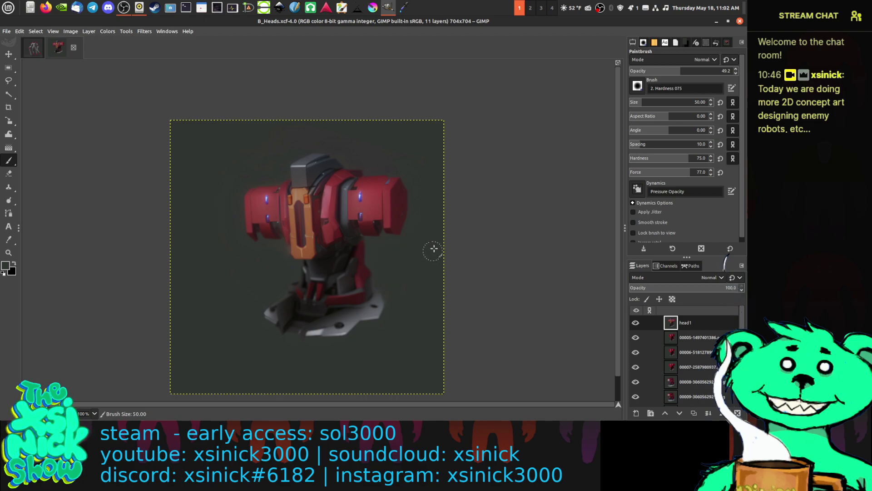
click(433, 249)
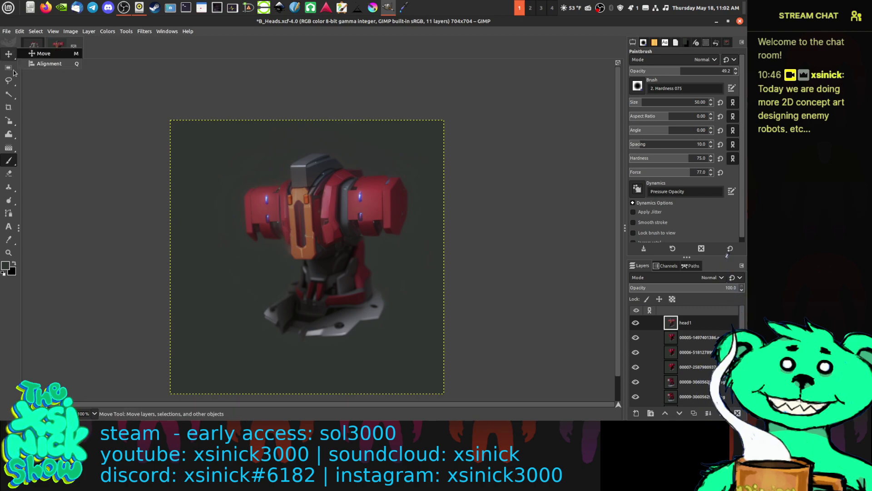
click(9, 54)
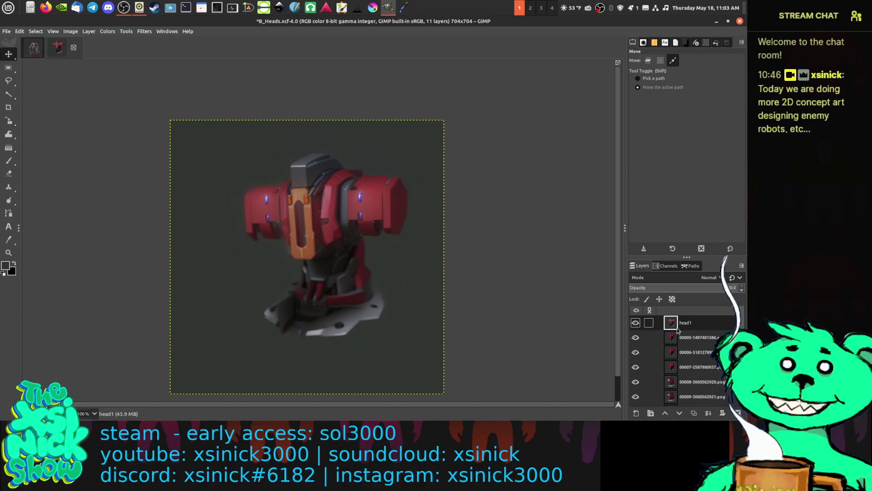
Step: Drag head1 into the E2B_ image and start scaling it at about 50% opacity
drag(677, 328, 333, 154)
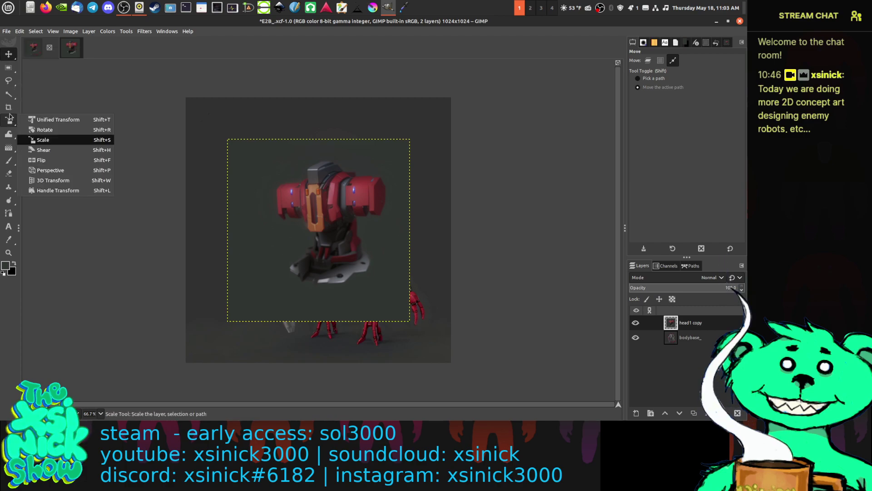
click(9, 122)
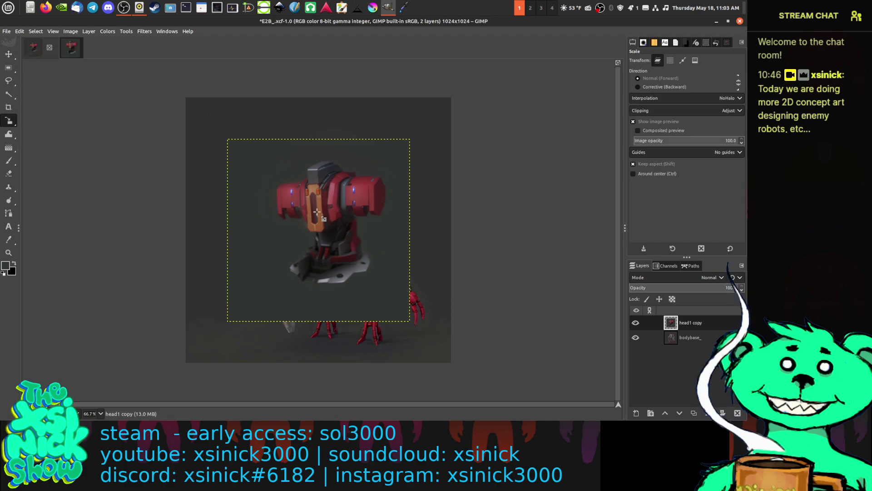
click(366, 285)
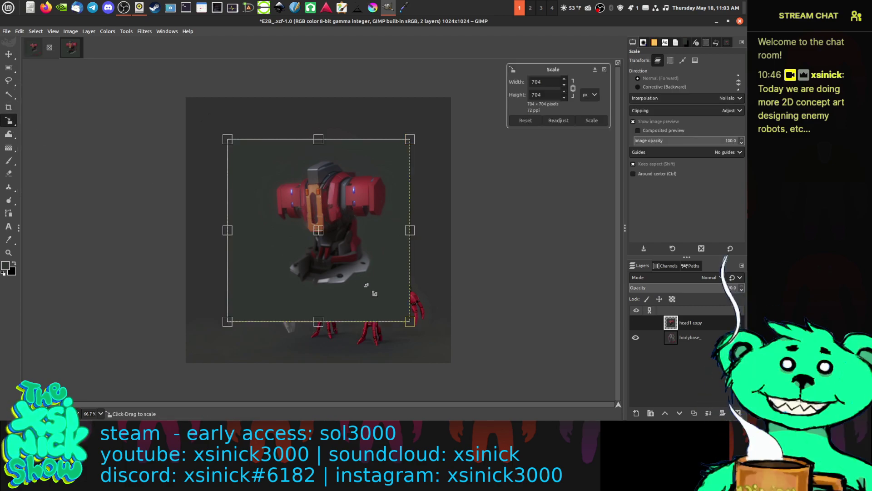
drag(410, 322, 294, 211)
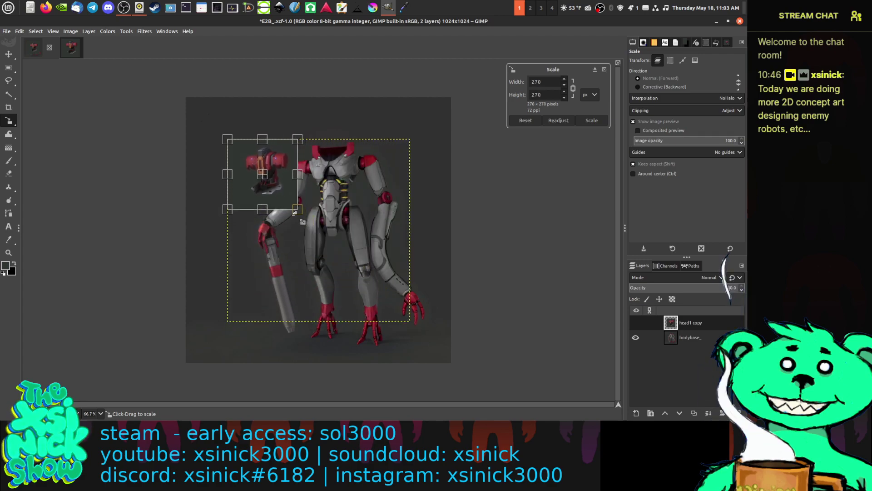
drag(267, 180, 336, 145)
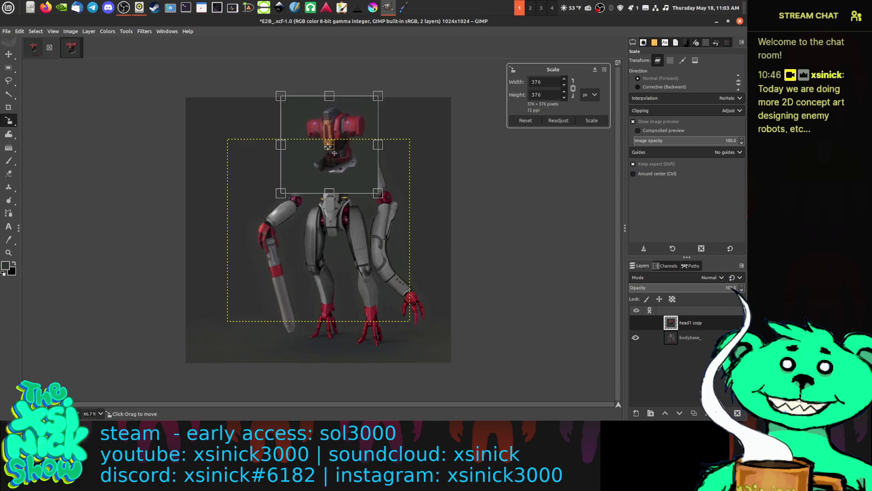
click(685, 288)
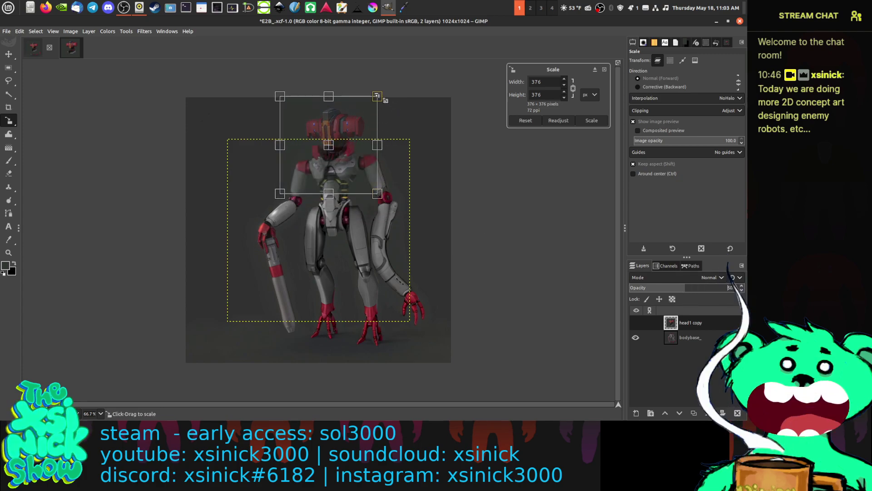
Step: Resize the head to 252×252, position it on the robot's shoulders, and apply the scale
drag(376, 98, 342, 183)
ctrl+scroll(330, 163, up, 2)
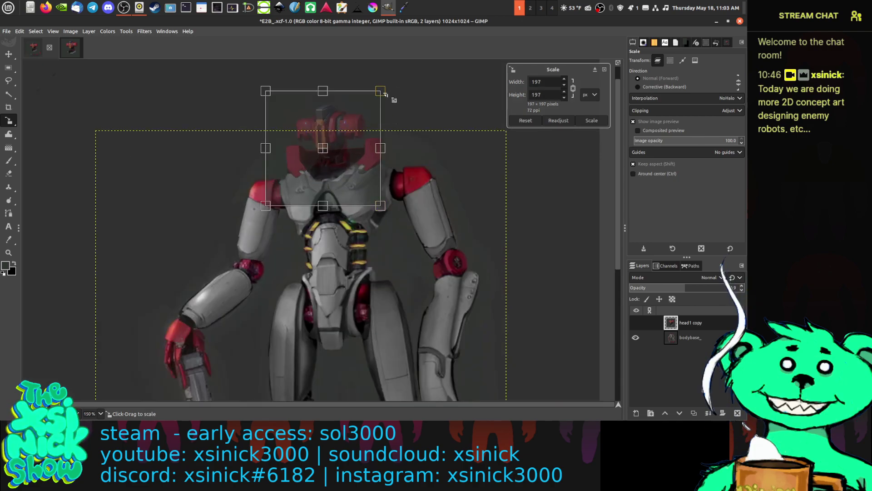
drag(385, 94, 417, 64)
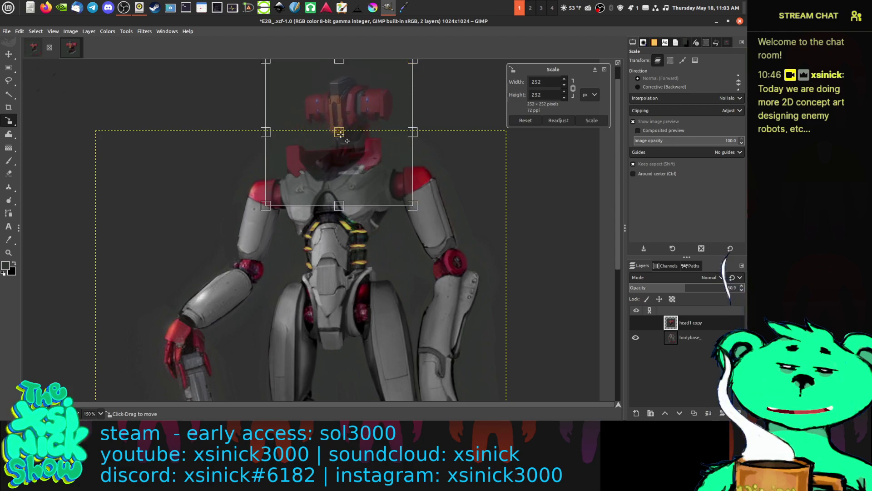
mouse_move(347, 141)
mouse_down()
mouse_move(332, 137)
mouse_move(332, 148)
mouse_up()
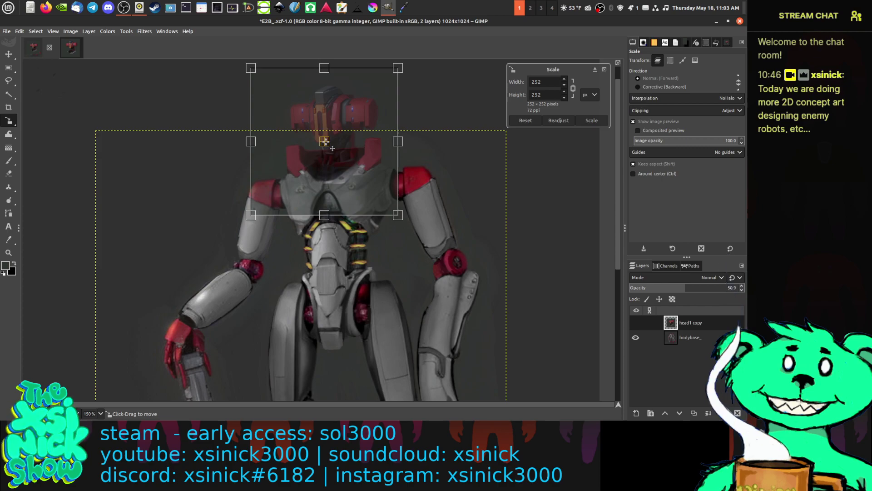
drag(333, 148, 332, 151)
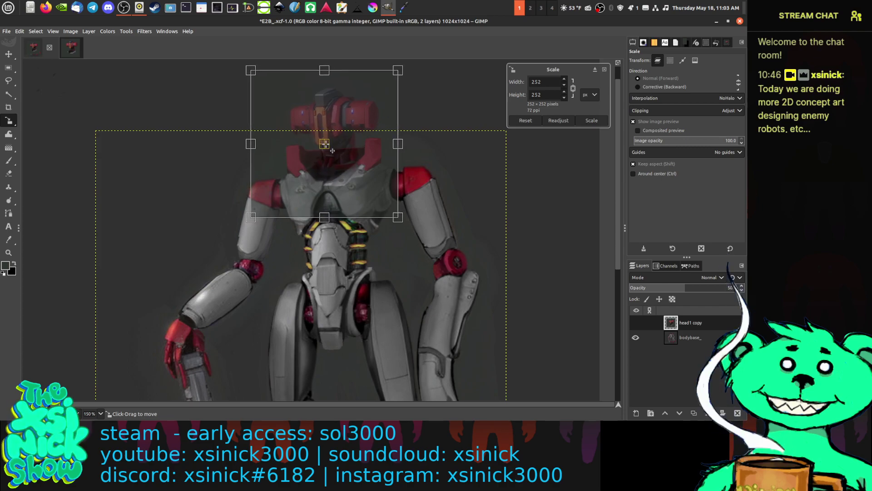
drag(250, 71, 246, 69)
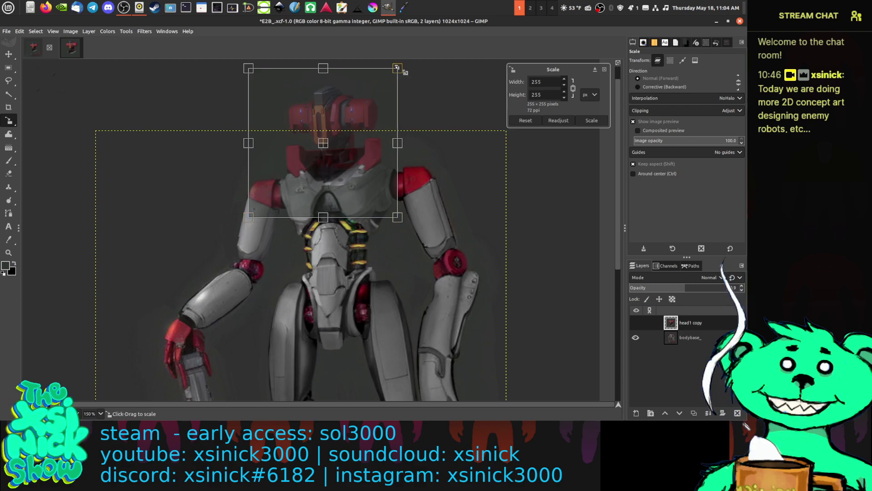
drag(396, 68, 394, 71)
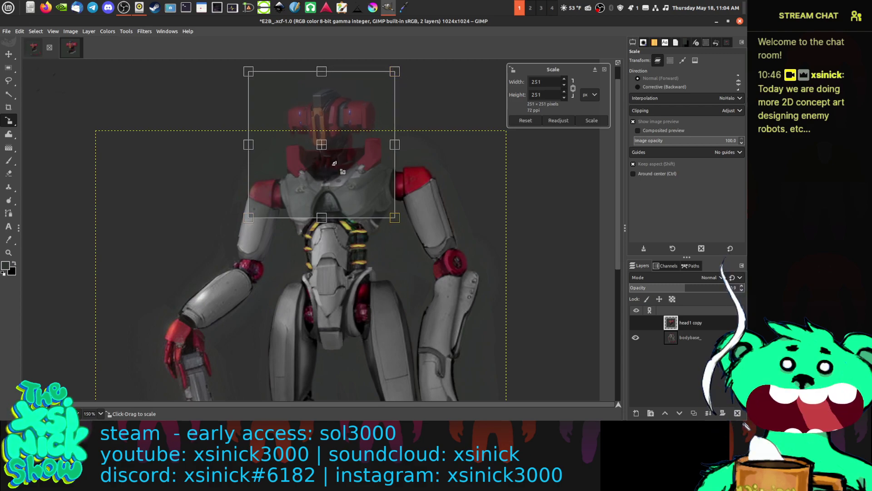
drag(334, 162, 324, 151)
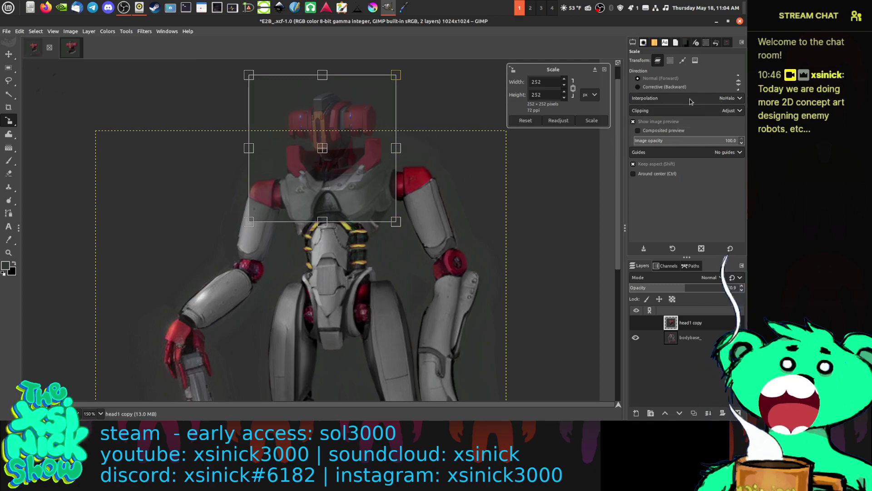
click(590, 120)
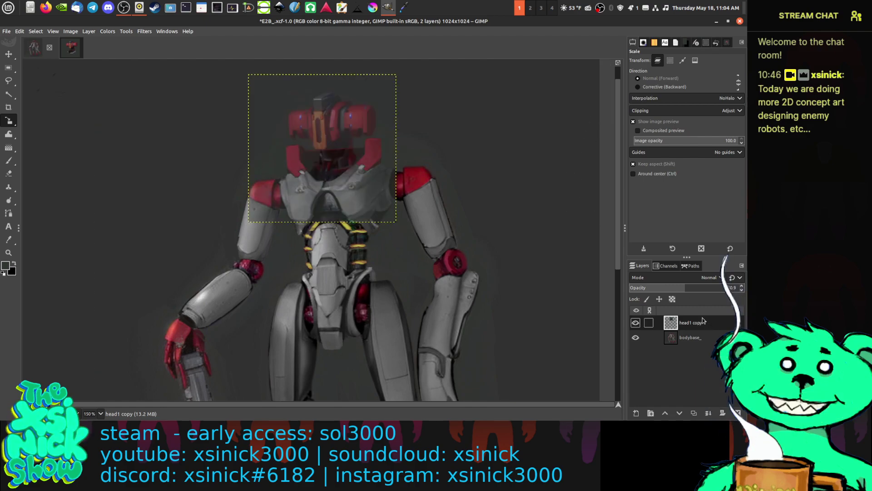
Step: Restore head1 copy to 100% opacity and apply Unsharp Mask with radius 2.236, amount about 0.25
drag(682, 287, 811, 283)
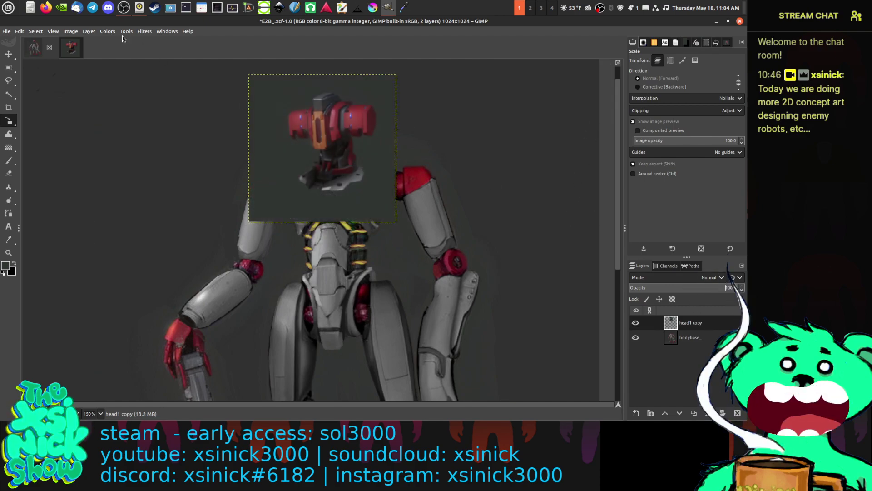
click(141, 32)
mouse_move(160, 85)
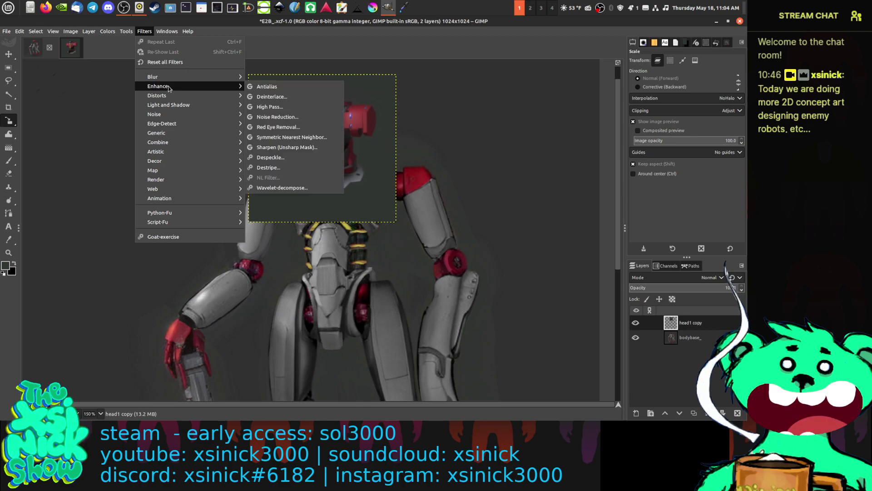
click(284, 147)
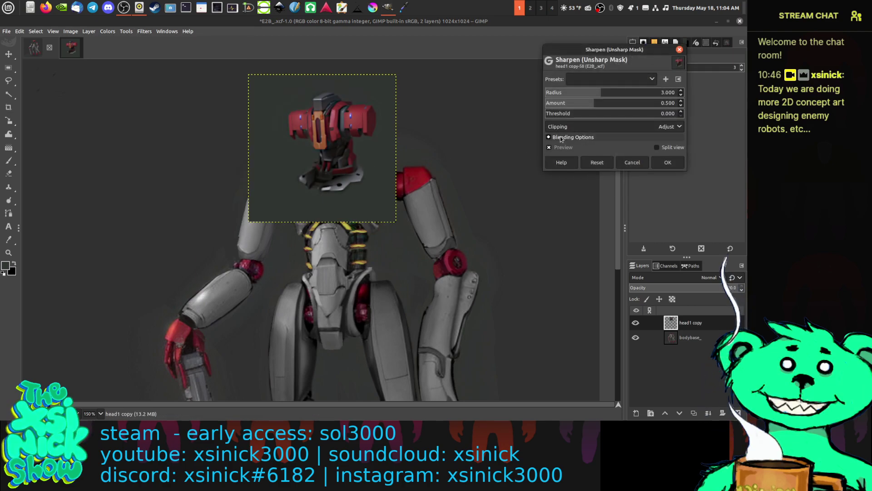
drag(582, 101, 513, 104)
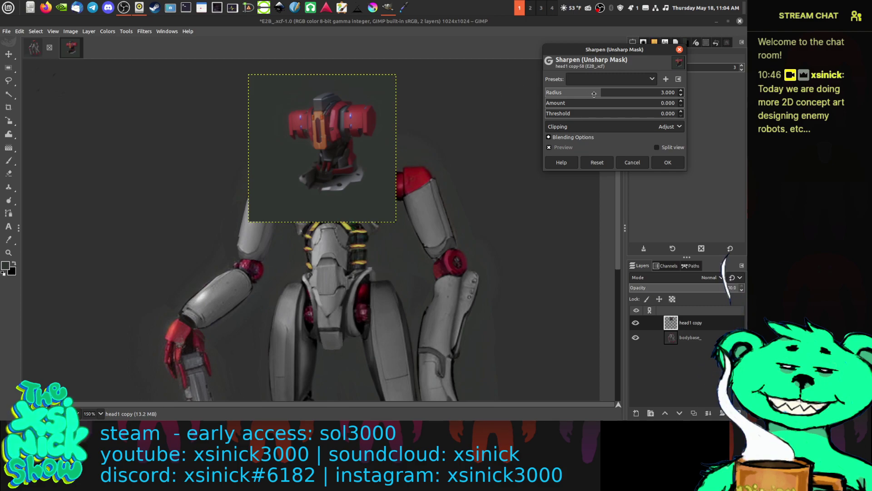
mouse_move(594, 94)
mouse_down()
mouse_move(529, 93)
mouse_move(579, 106)
mouse_move(677, 107)
mouse_move(547, 108)
mouse_move(654, 110)
mouse_move(615, 111)
mouse_move(600, 93)
mouse_up()
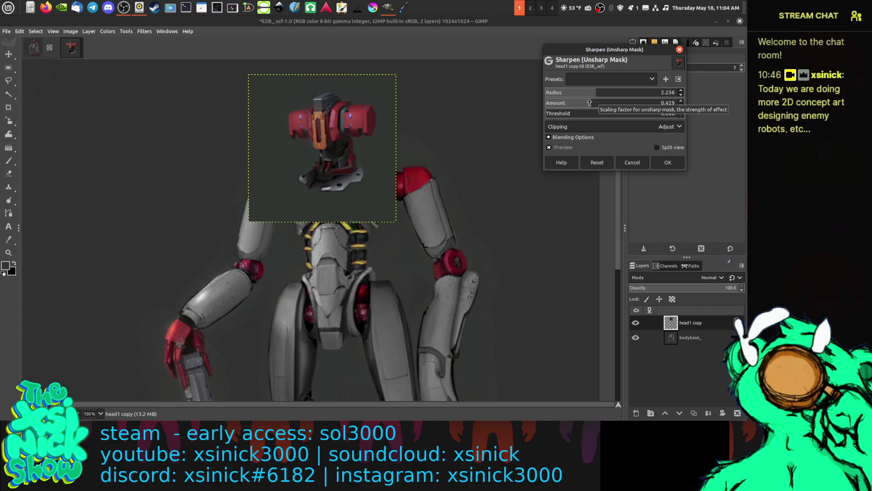
drag(593, 102, 578, 102)
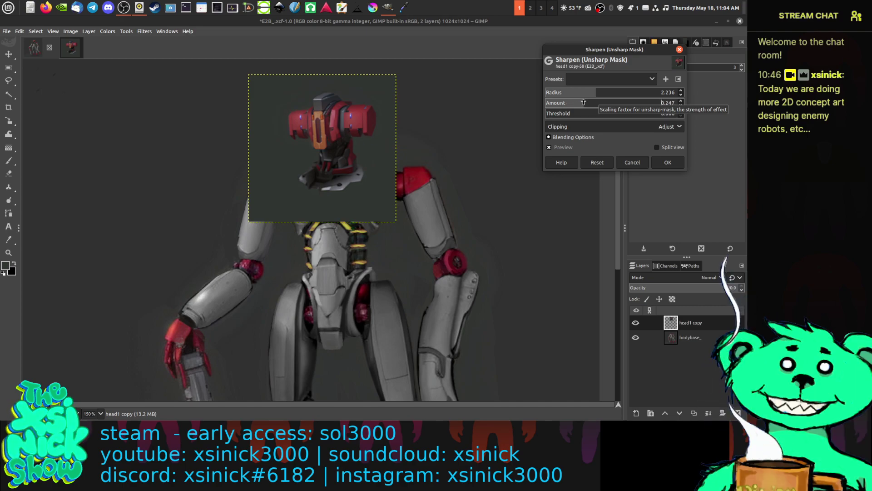
click(667, 164)
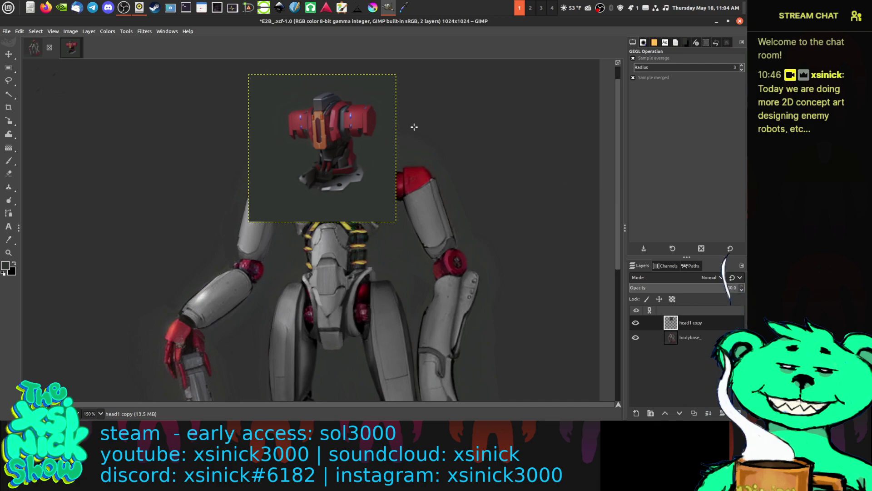
Step: Add a Selection-based layer mask to the head1 copy layer
right_click(635, 323)
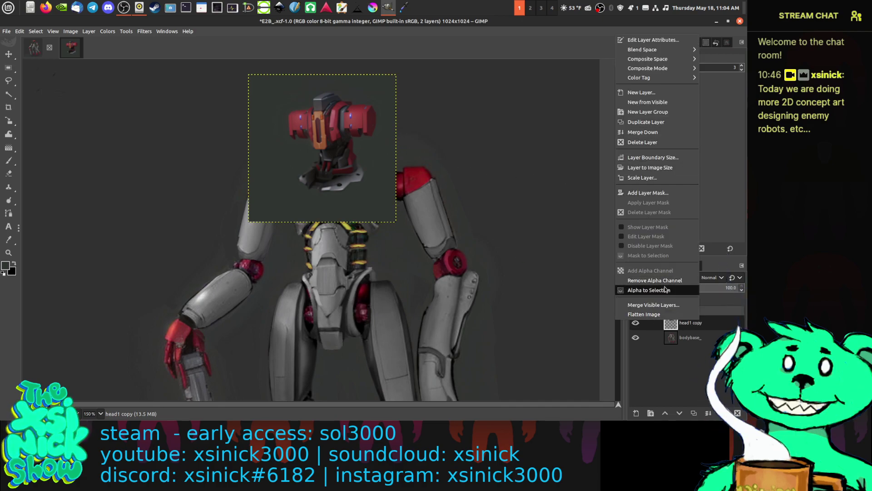
click(650, 193)
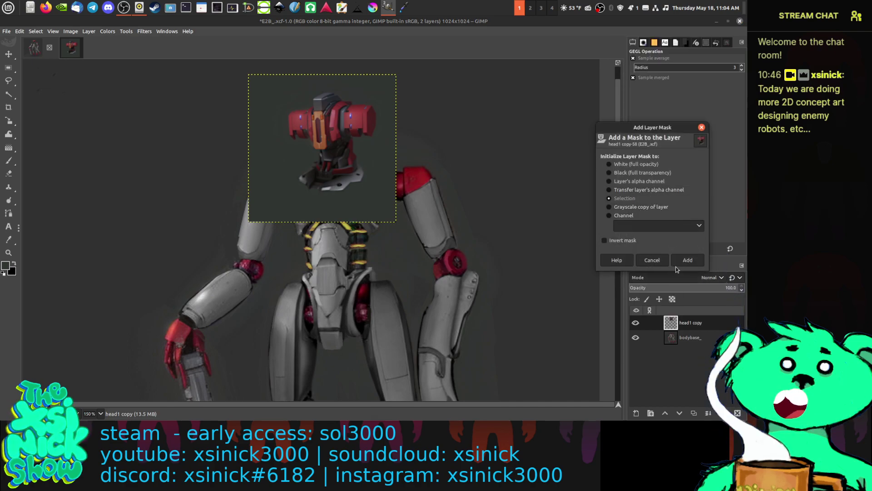
click(688, 260)
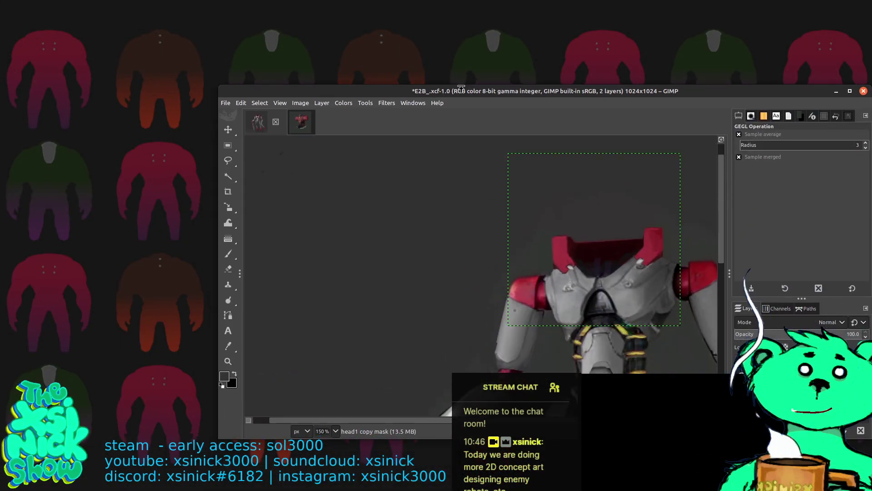
Step: Maximize the image window, switch to the Paintbrush, zoom in and set pure white as the foreground colour
double_click(463, 94)
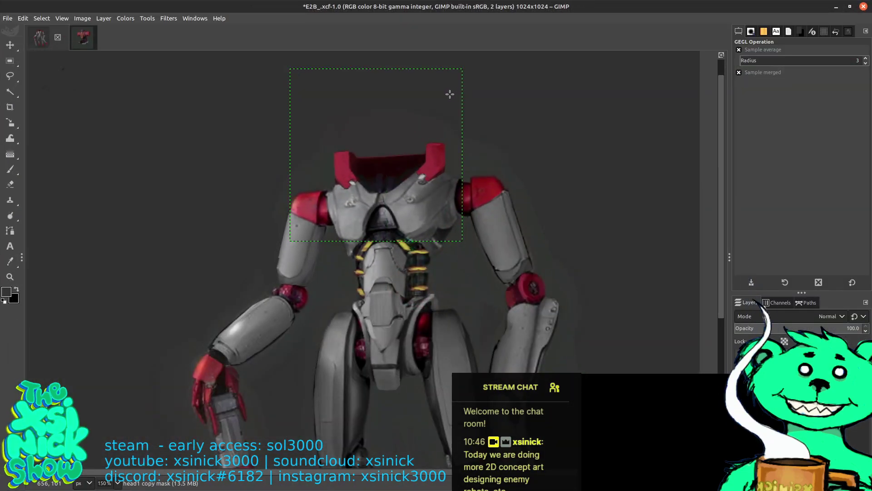
key(p)
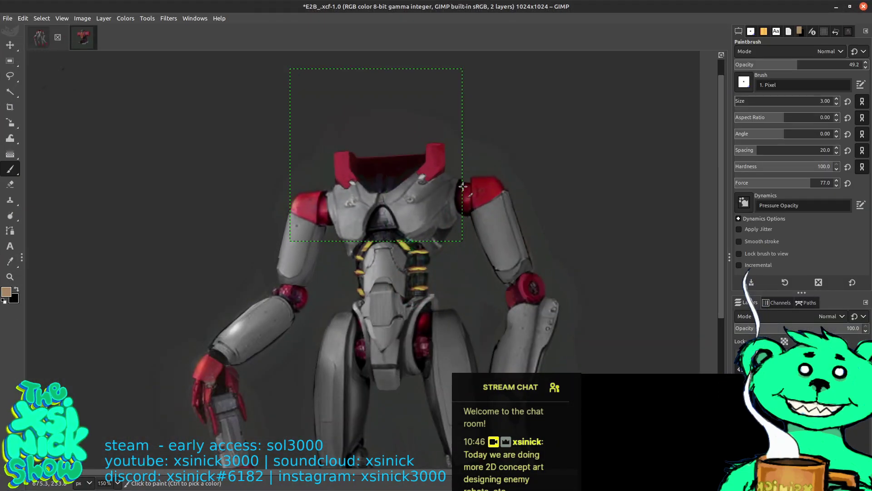
scroll(544, 260, up, 3)
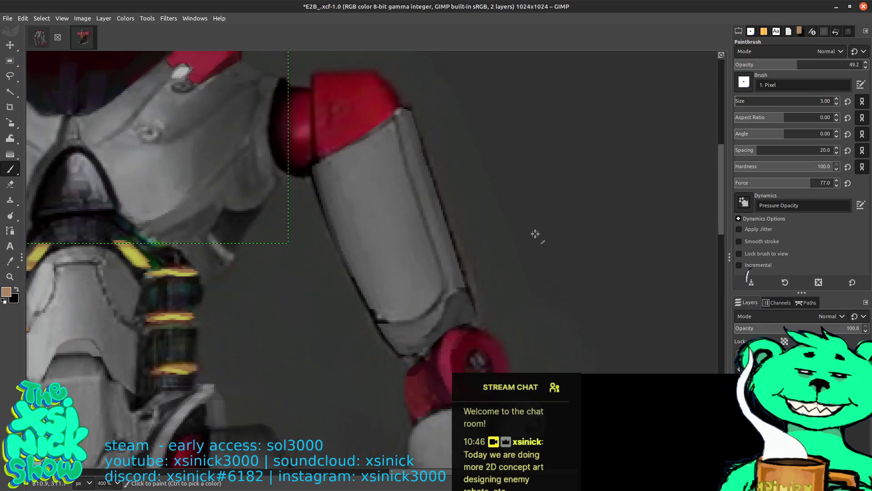
scroll(378, 217, up, 10)
scroll(378, 217, left, 10)
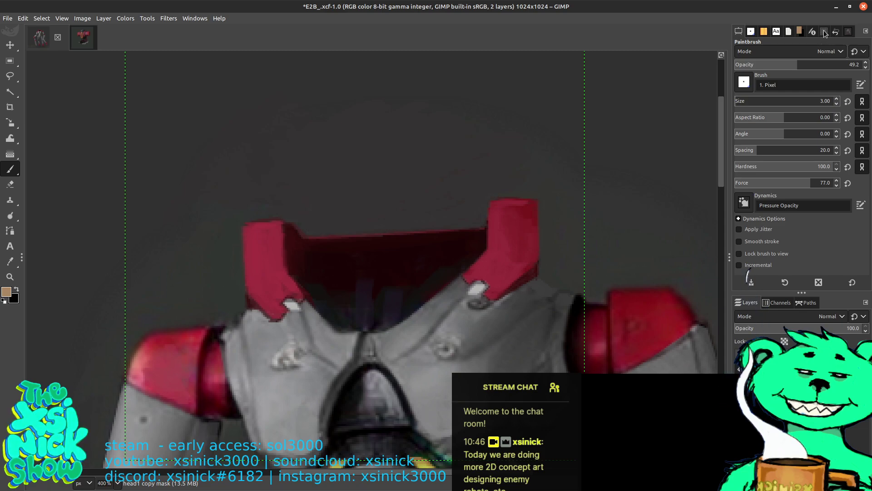
click(799, 31)
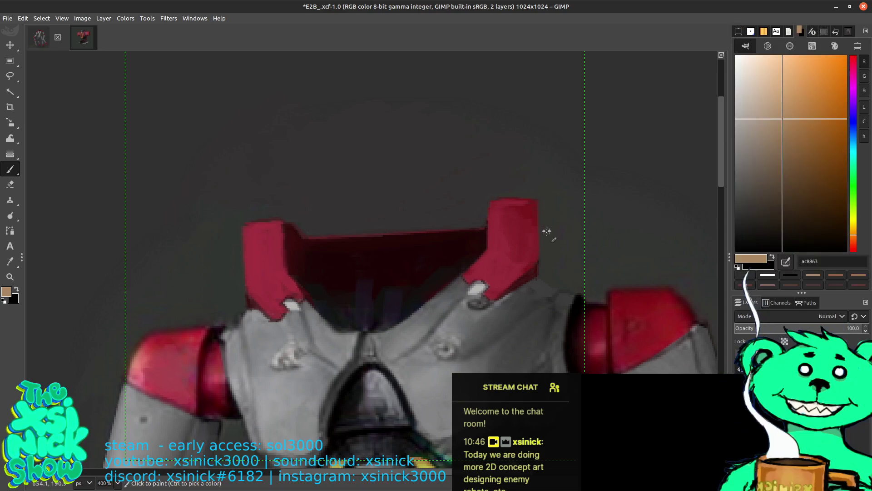
key(d)
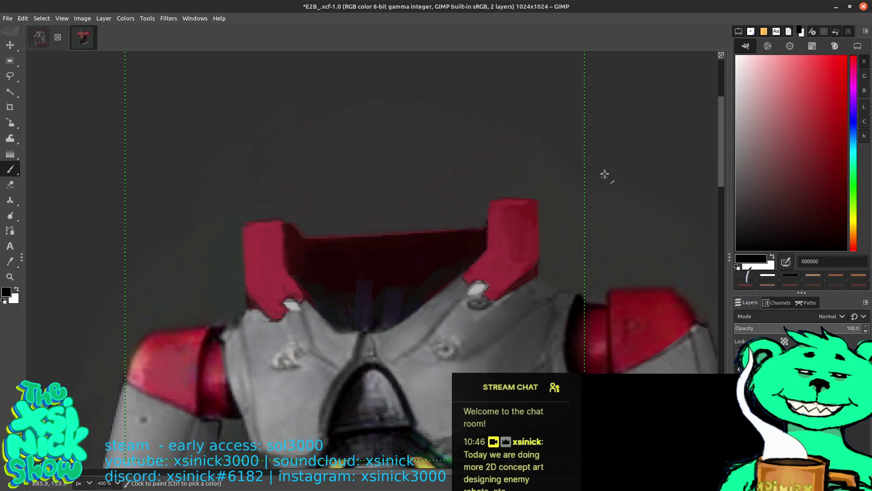
key(x)
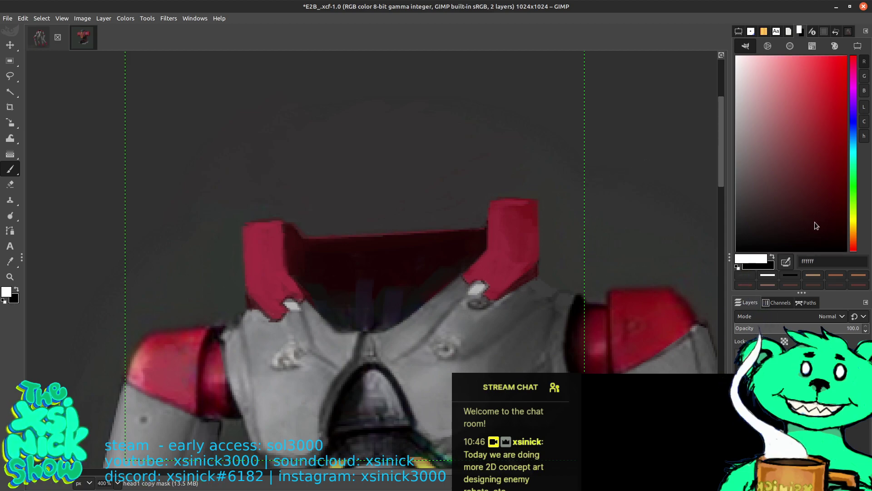
click(742, 61)
drag(741, 61, 736, 57)
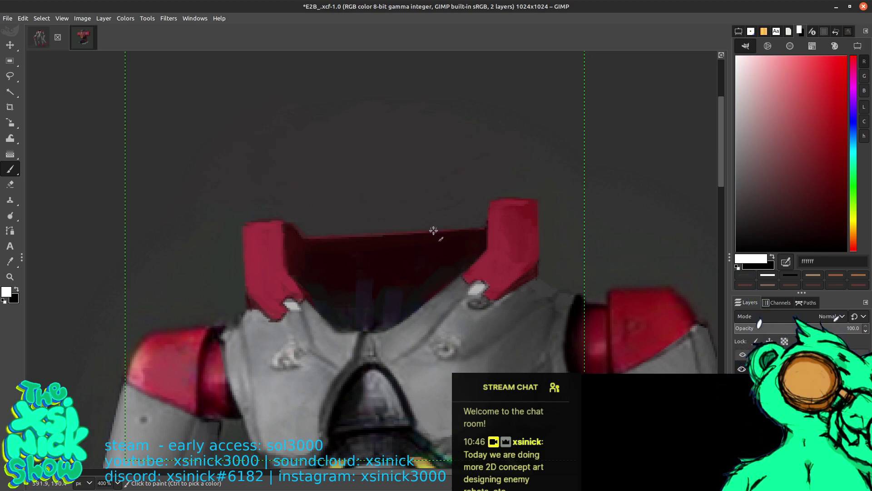
Step: Paint white on the mask with a size-15 brush to reveal the orange face plate above the collar
mouse_move(393, 263)
mouse_down()
mouse_move(394, 289)
mouse_move(395, 263)
mouse_up()
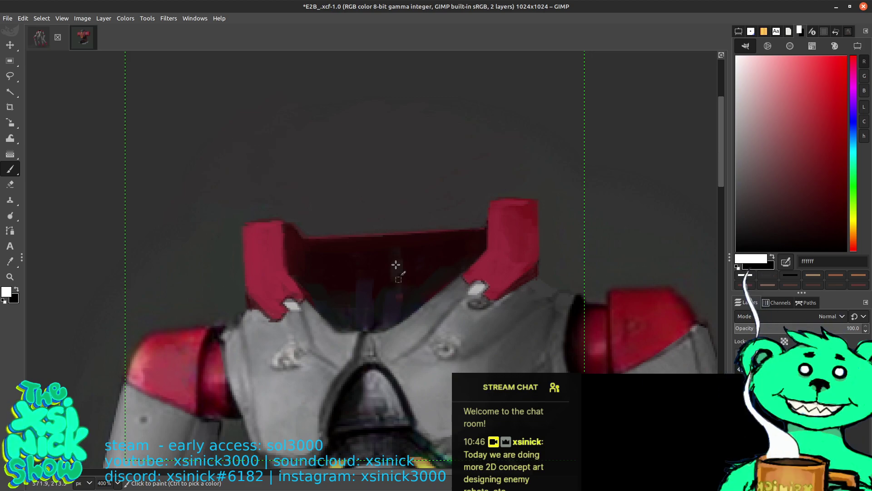
click(751, 31)
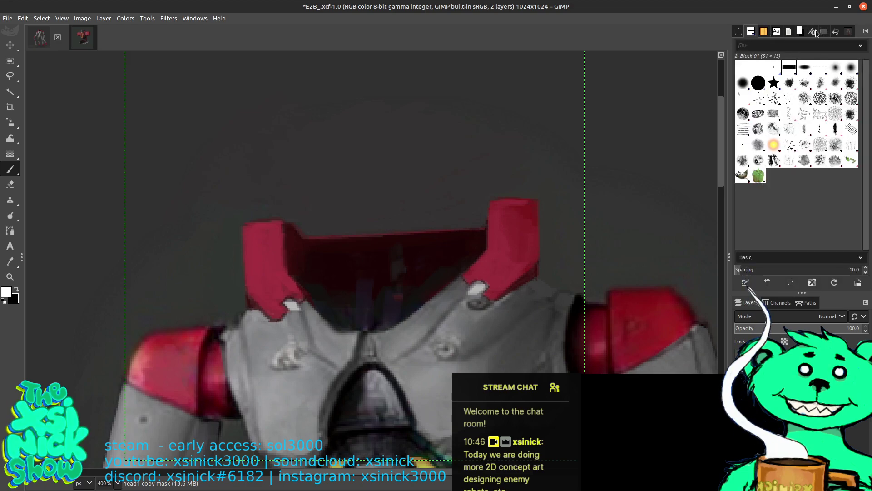
click(800, 31)
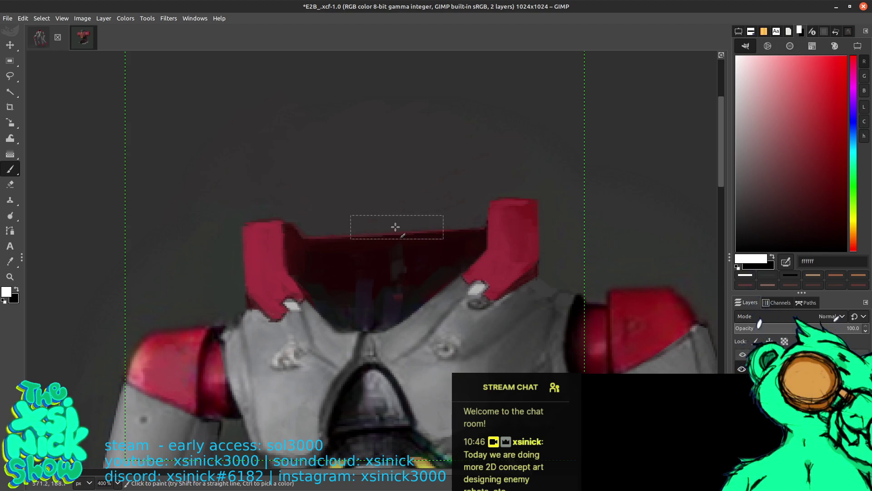
key(bracketleft)
key(bracketleft)
key(bracketleft)
key(bracketleft)
key(bracketleft)
key(bracketleft)
key(bracketleft)
key(bracketleft)
key(bracketleft)
key(bracketleft)
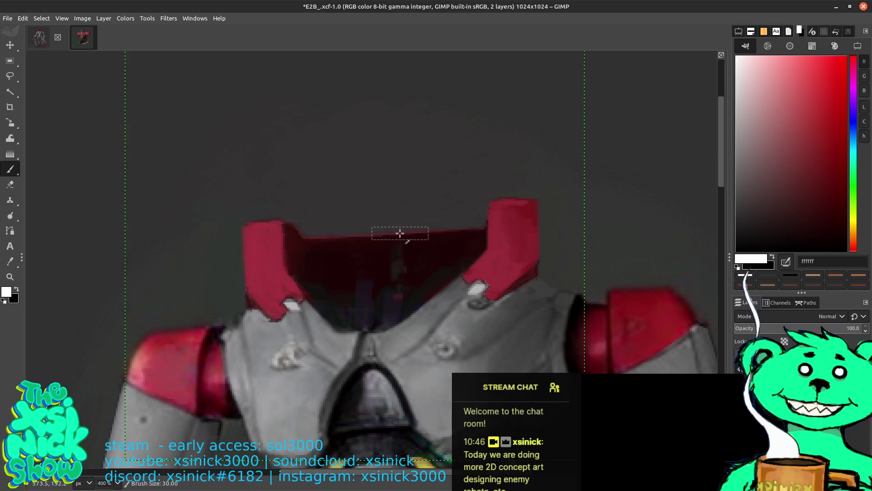
mouse_move(399, 249)
mouse_down()
mouse_move(392, 273)
mouse_move(380, 255)
mouse_move(371, 266)
mouse_move(370, 301)
mouse_move(353, 283)
mouse_move(352, 208)
mouse_move(352, 273)
mouse_move(390, 213)
mouse_up()
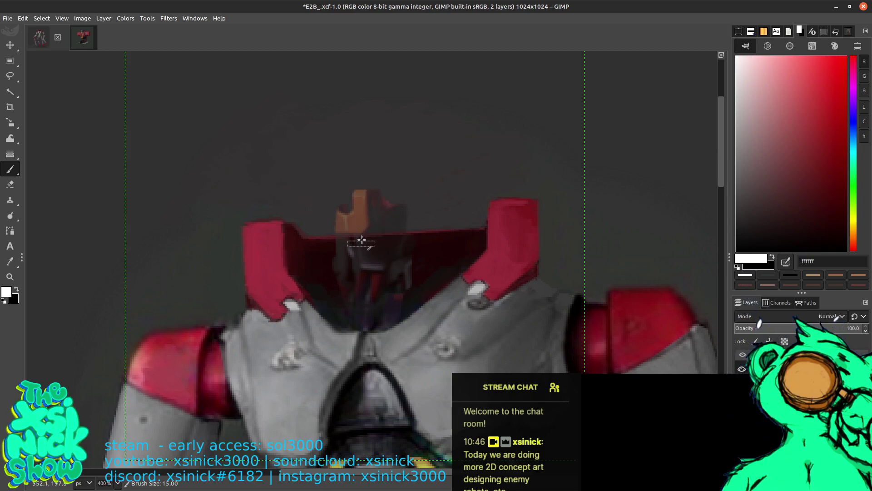
drag(351, 189, 350, 253)
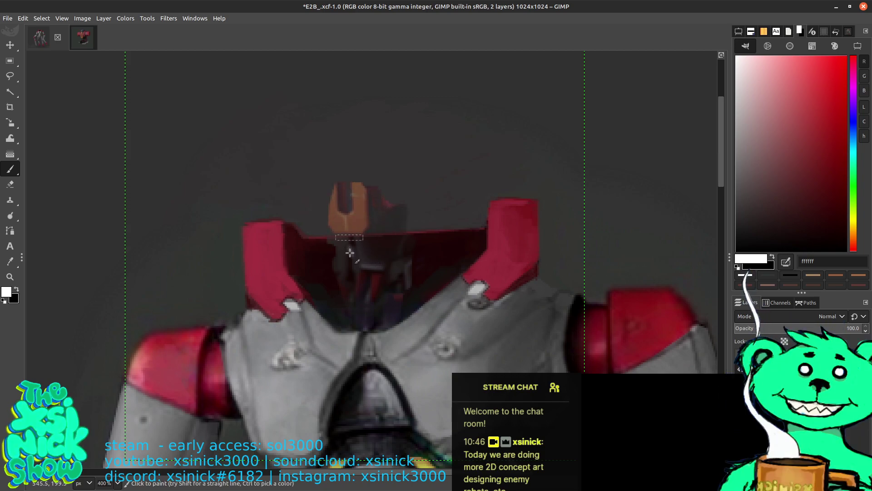
click(752, 31)
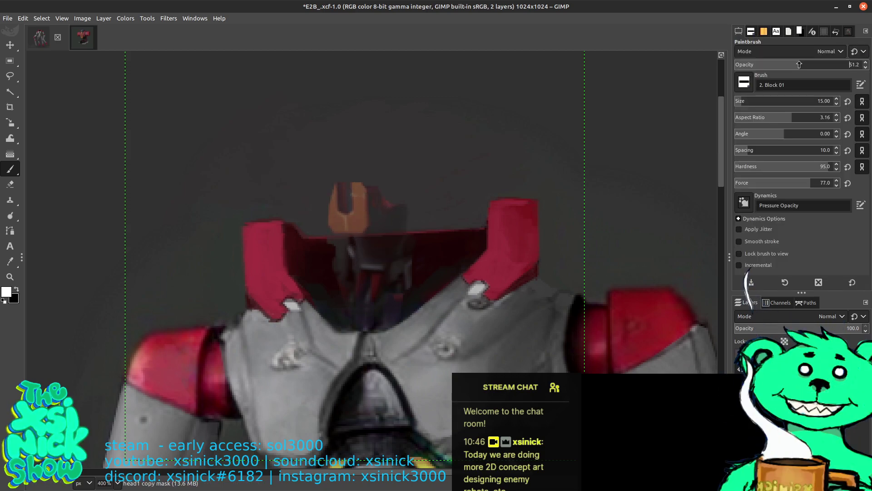
Step: At 100% brush opacity, paint white over the head top, neck, orange face plate and red side pieces
drag(799, 65, 863, 65)
mouse_move(400, 200)
mouse_down()
mouse_move(401, 260)
mouse_move(378, 269)
mouse_move(391, 190)
mouse_move(403, 183)
mouse_move(416, 210)
mouse_move(415, 255)
mouse_up()
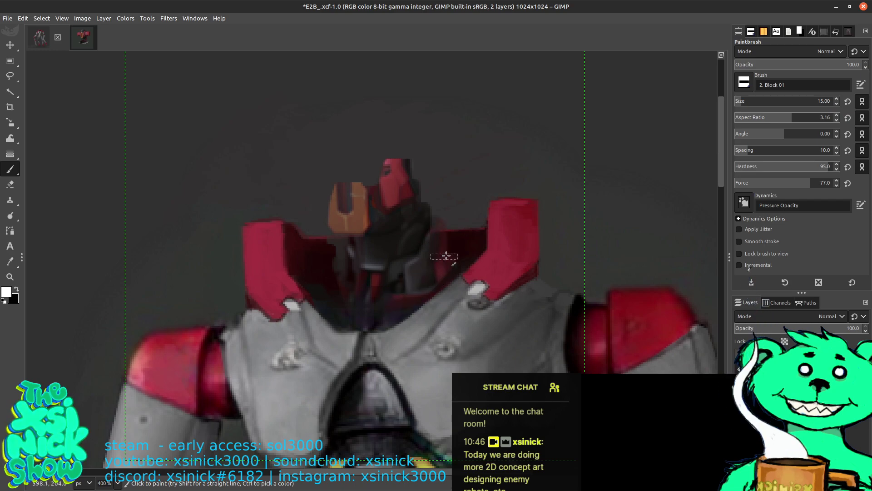
drag(446, 255, 432, 280)
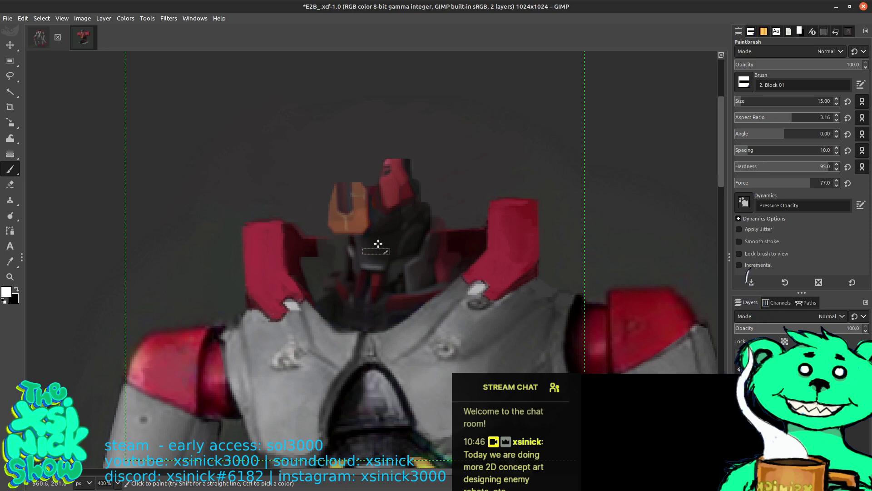
mouse_move(355, 214)
mouse_down()
mouse_move(340, 176)
mouse_move(333, 206)
mouse_up()
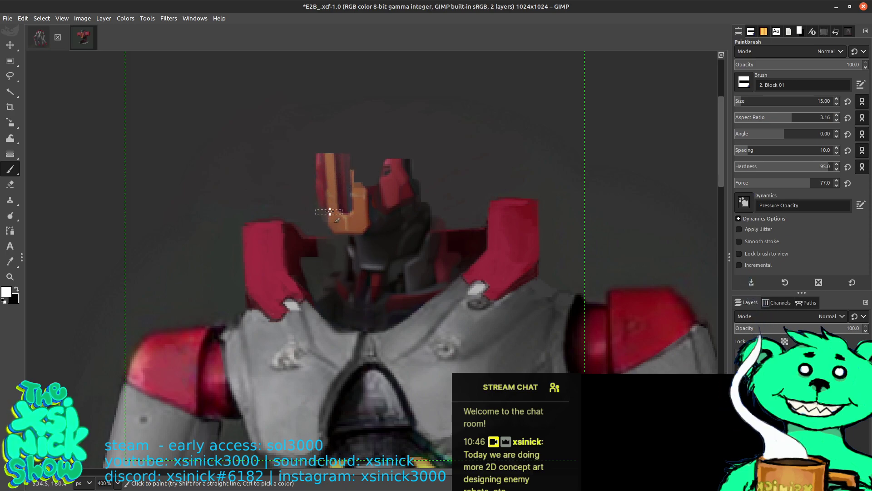
mouse_move(321, 169)
mouse_down()
mouse_move(308, 195)
mouse_move(289, 161)
mouse_up()
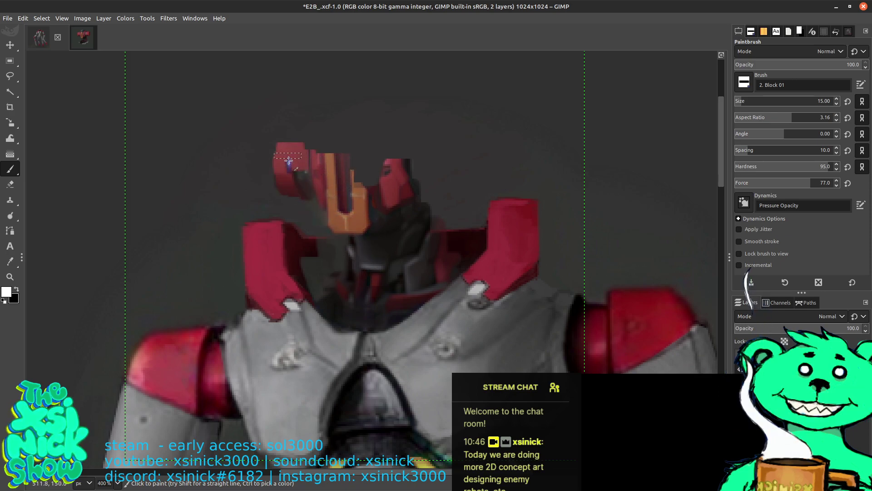
mouse_move(278, 196)
mouse_down()
mouse_move(251, 138)
mouse_move(243, 154)
mouse_move(269, 162)
mouse_move(288, 148)
mouse_move(276, 108)
mouse_move(293, 109)
mouse_move(336, 153)
mouse_move(301, 113)
mouse_move(342, 133)
mouse_move(328, 90)
mouse_move(308, 103)
mouse_move(318, 109)
mouse_move(351, 73)
mouse_move(345, 89)
mouse_move(371, 83)
mouse_move(374, 54)
mouse_move(398, 77)
mouse_move(405, 67)
mouse_move(384, 49)
mouse_move(405, 67)
mouse_move(410, 122)
mouse_move(380, 101)
mouse_move(366, 104)
mouse_move(354, 126)
mouse_move(405, 150)
mouse_move(405, 167)
mouse_move(443, 146)
mouse_move(436, 89)
mouse_move(463, 116)
mouse_move(439, 83)
mouse_move(492, 135)
mouse_up()
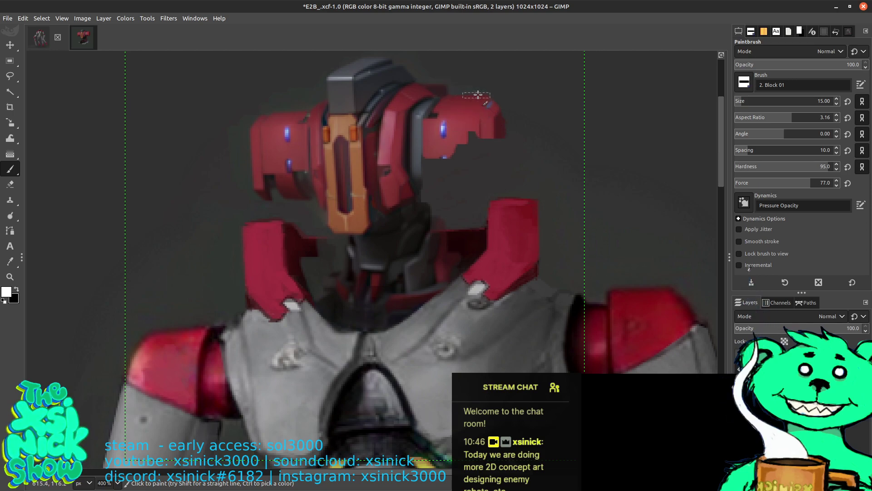
mouse_move(489, 100)
mouse_down()
mouse_move(518, 108)
mouse_move(507, 168)
mouse_move(490, 150)
mouse_move(465, 206)
mouse_move(468, 179)
mouse_move(484, 178)
mouse_move(433, 212)
mouse_move(432, 167)
mouse_up()
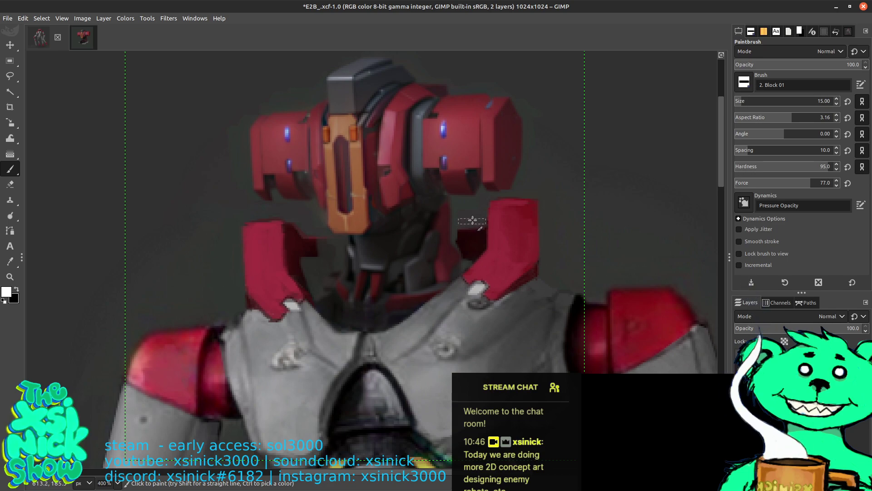
Step: Switch the painting colour to black and shrink the brush to size 9
key(x)
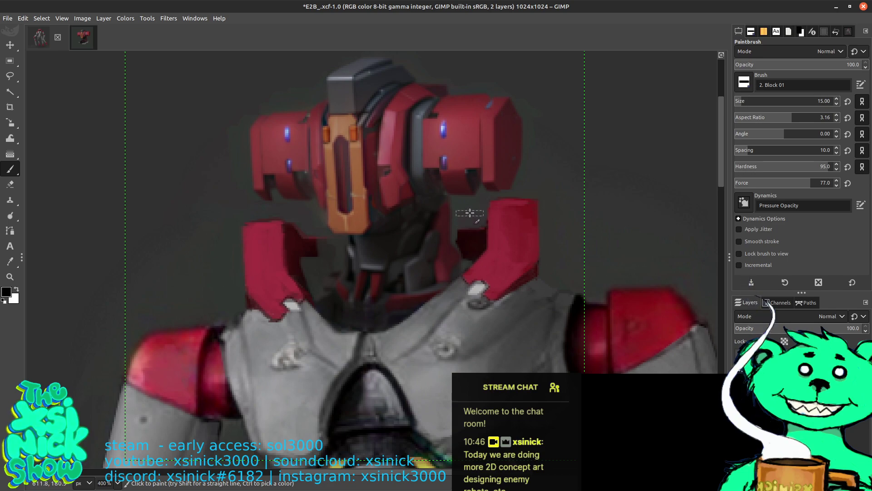
key(bracketleft)
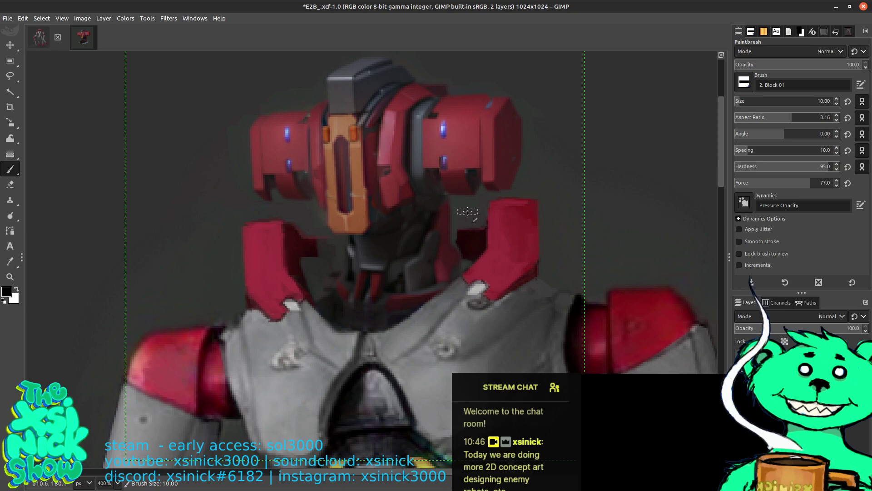
key(bracketleft)
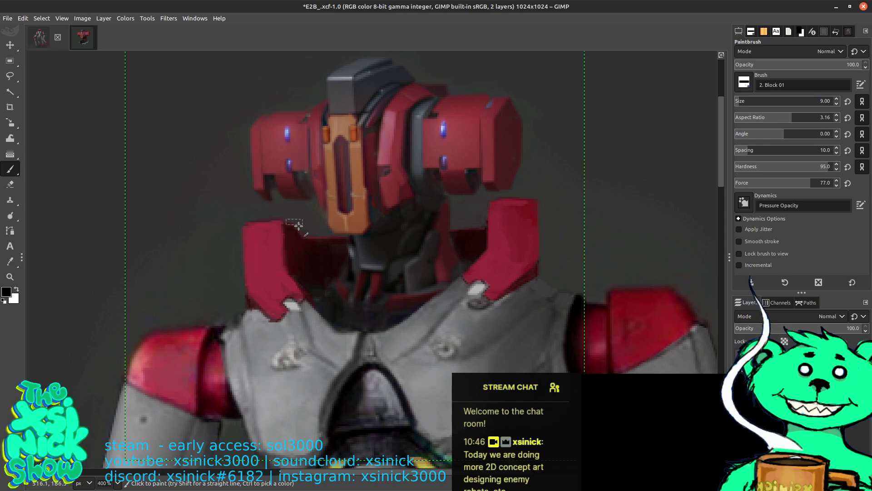
scroll(391, 196, up, 2)
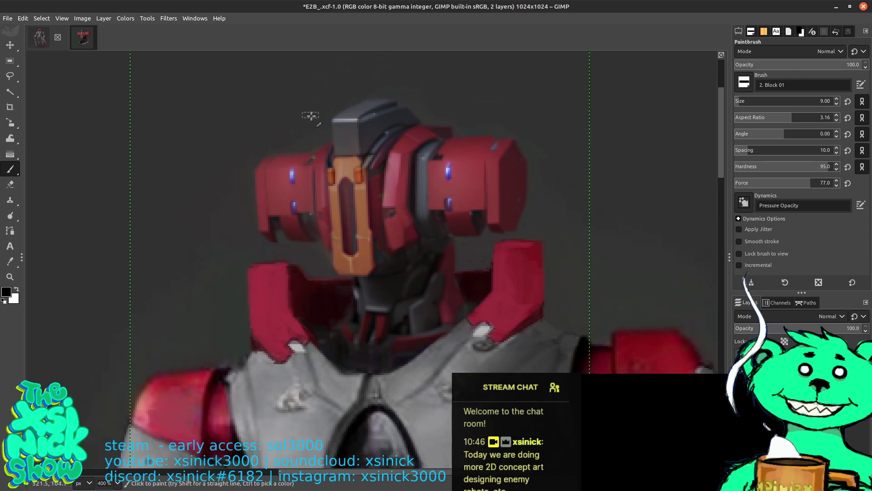
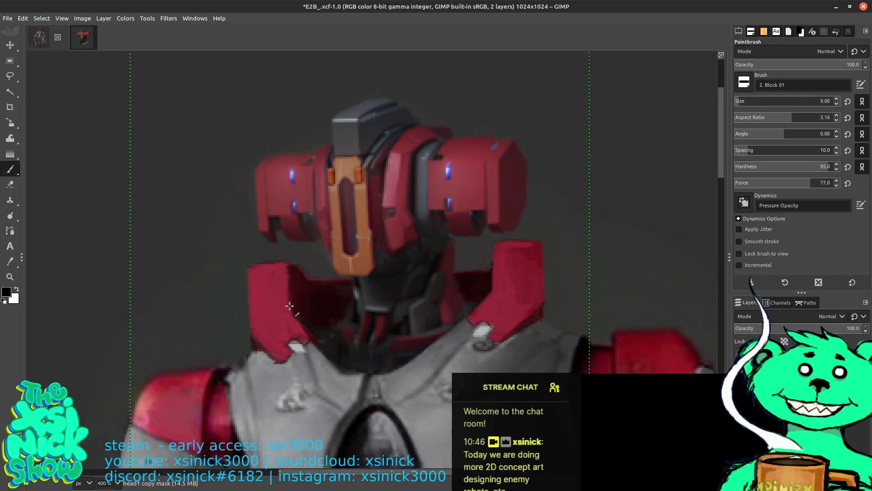
Step: Switch to the GEGL Operation tool, zoom the head view to 200%, and open the Colors menu
key(o)
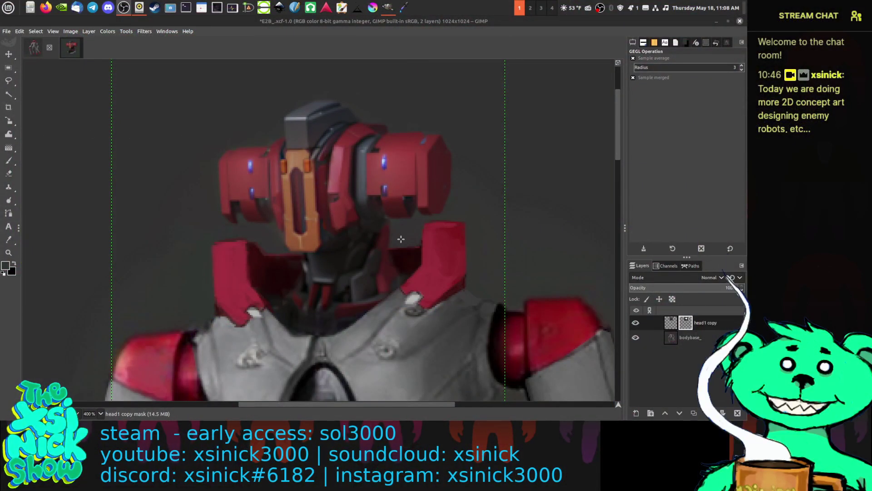
drag(401, 239, 398, 217)
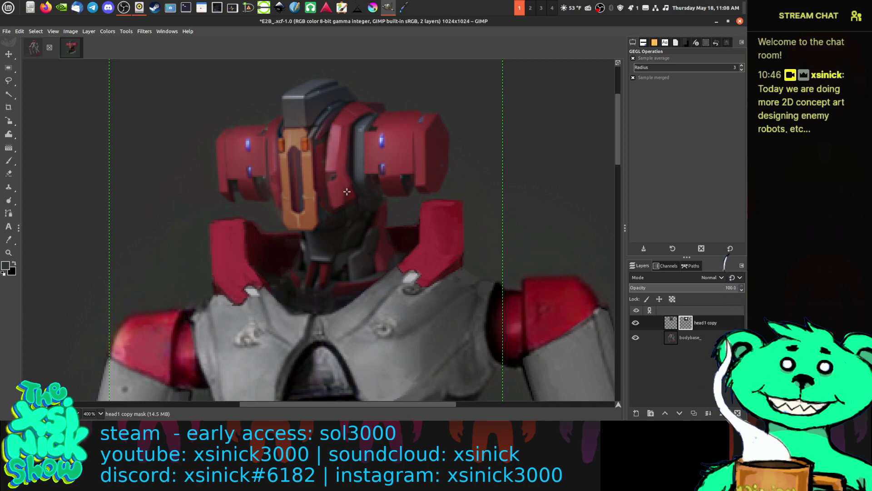
scroll(347, 192, down, 3)
scroll(346, 191, up, 1)
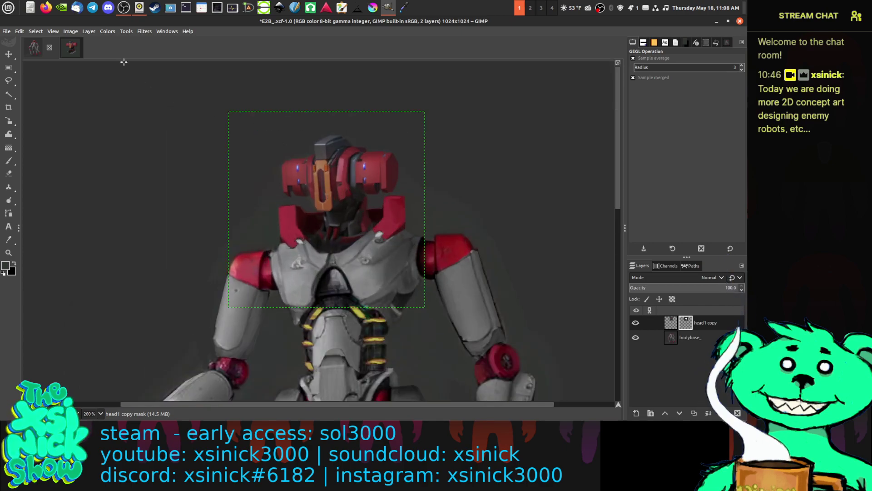
click(107, 31)
mouse_move(127, 31)
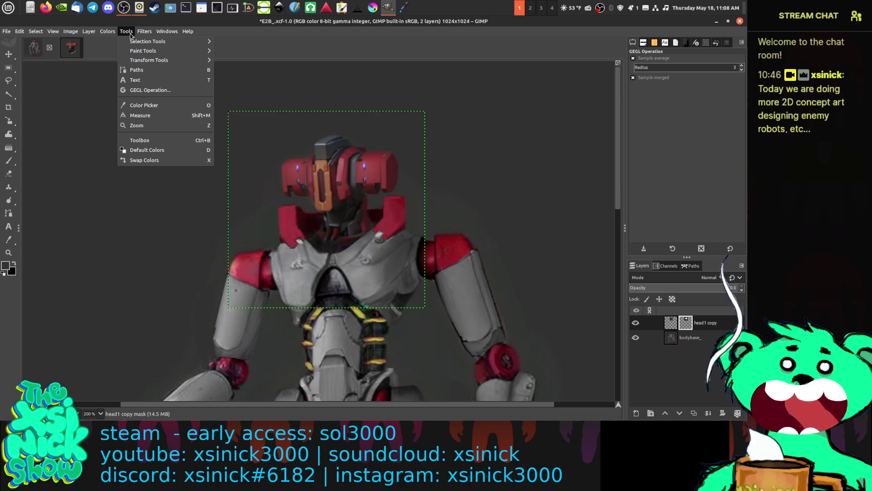
mouse_move(101, 32)
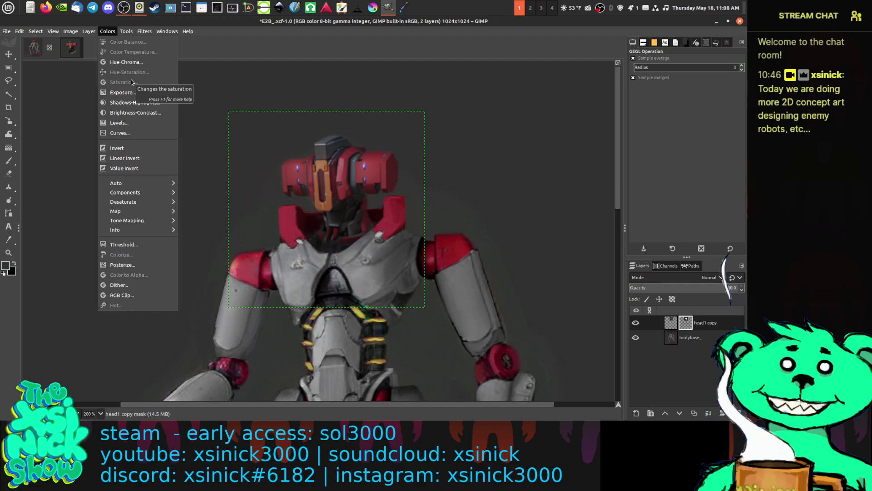
Step: Apply Levels to the head1 copy mask at 0, 1.00 and 255, then target the layer's own pixels
click(132, 122)
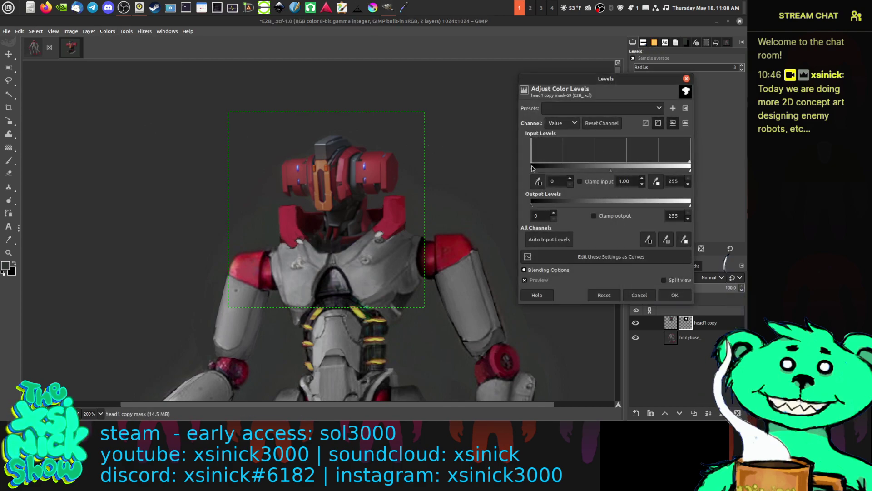
mouse_move(532, 171)
mouse_down()
mouse_move(558, 172)
mouse_move(531, 171)
mouse_up()
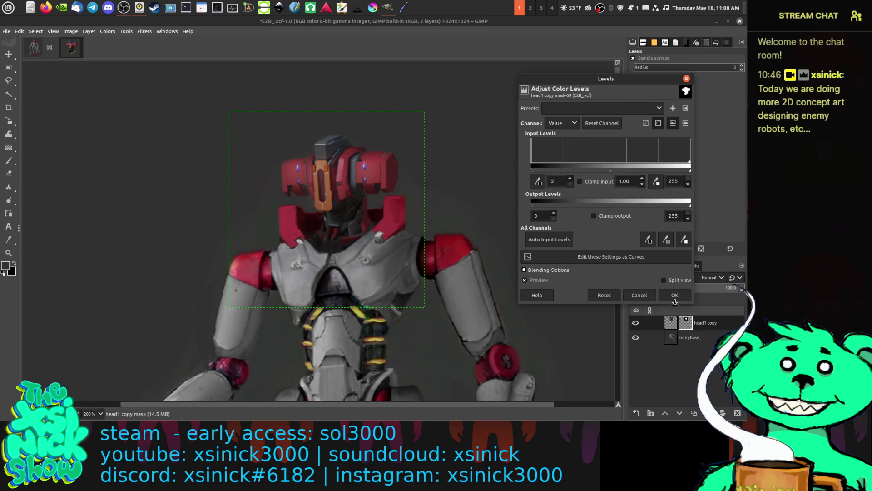
click(671, 323)
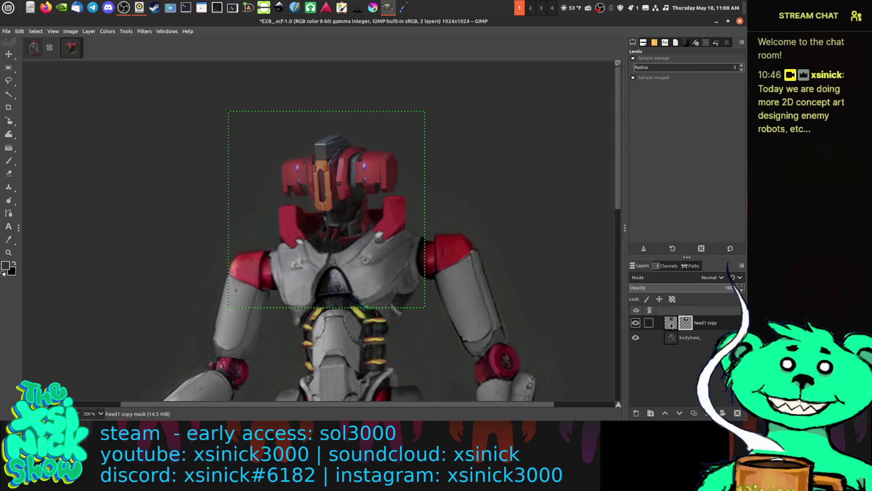
Step: Apply Levels to the head1 copy layer with black input 17, gamma 1.20 and white input 240
click(126, 31)
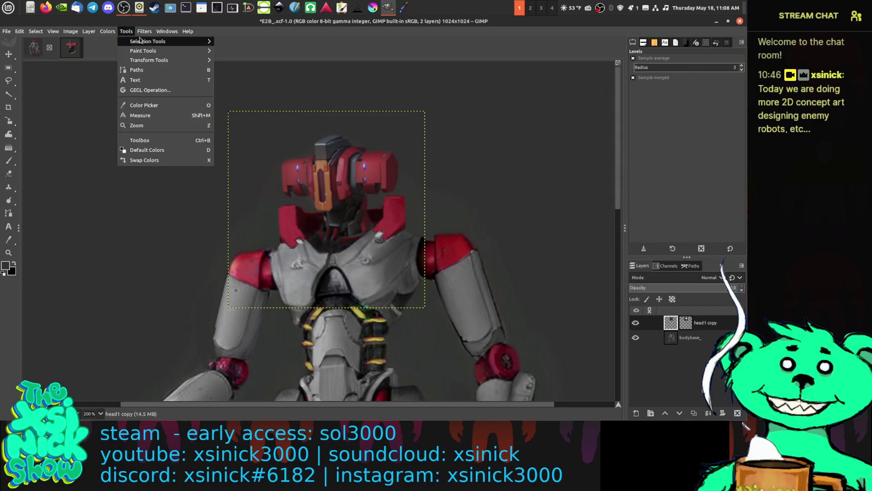
mouse_move(108, 31)
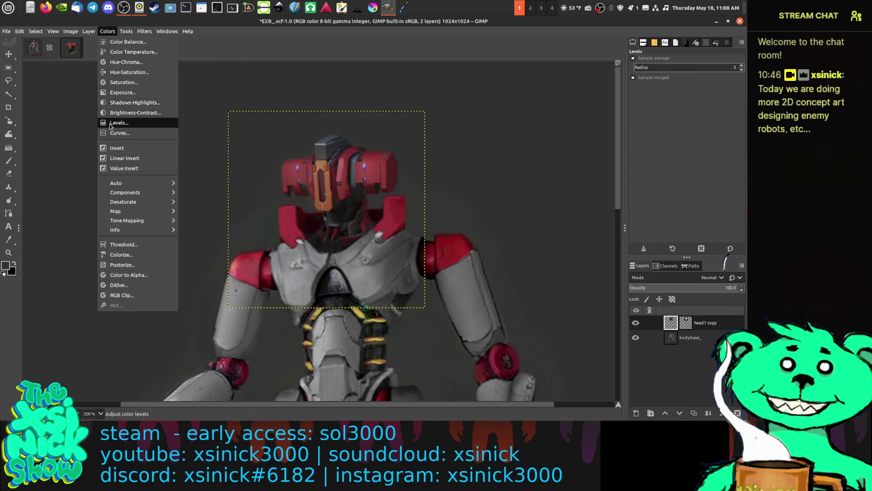
click(136, 123)
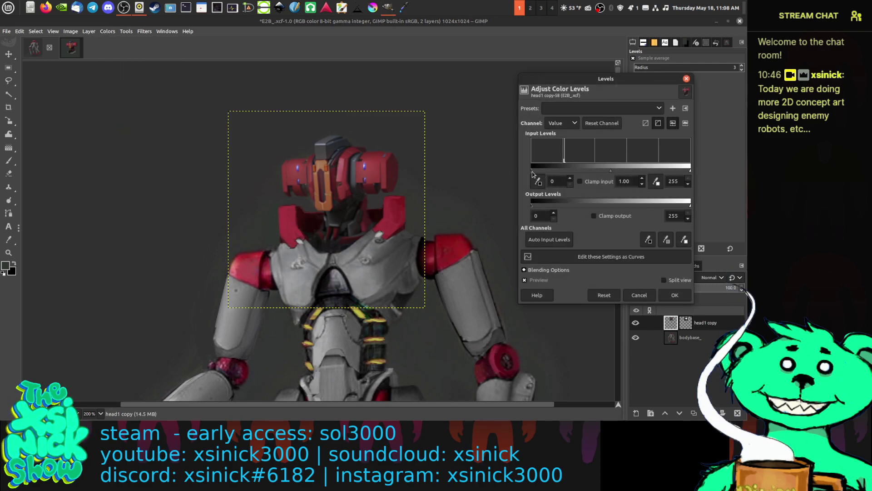
drag(532, 170, 535, 172)
drag(613, 172, 614, 172)
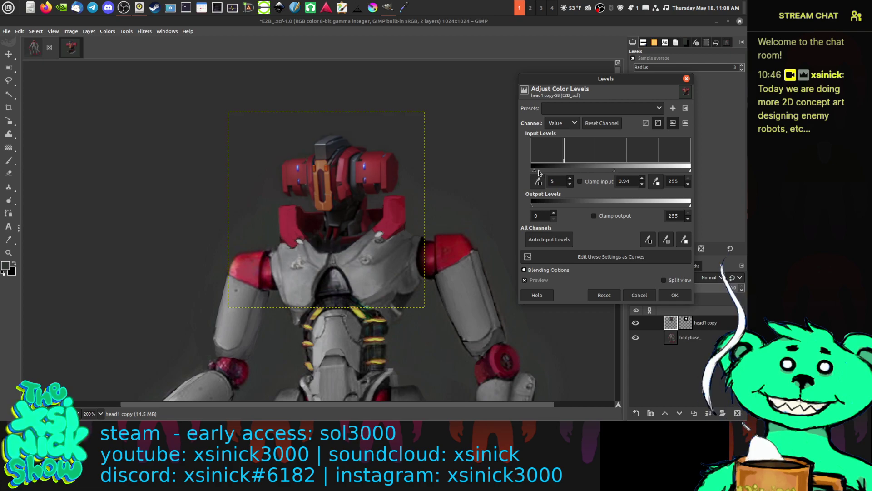
drag(534, 172, 535, 172)
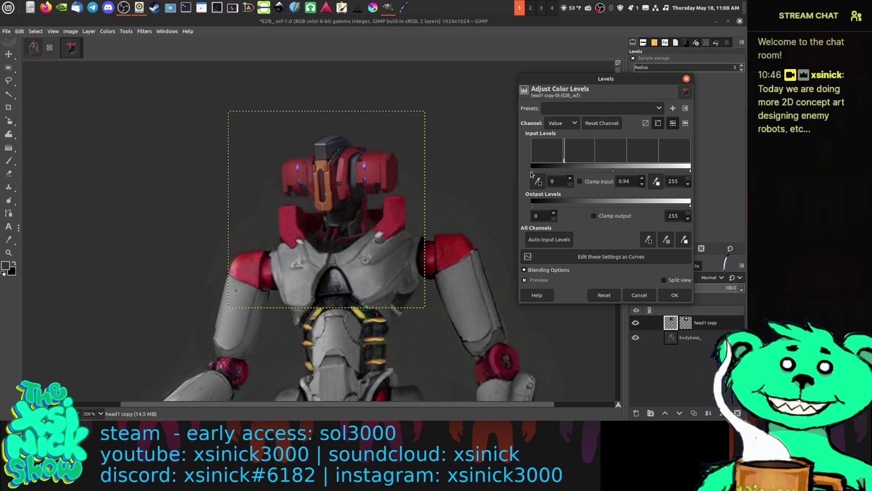
drag(530, 171, 533, 172)
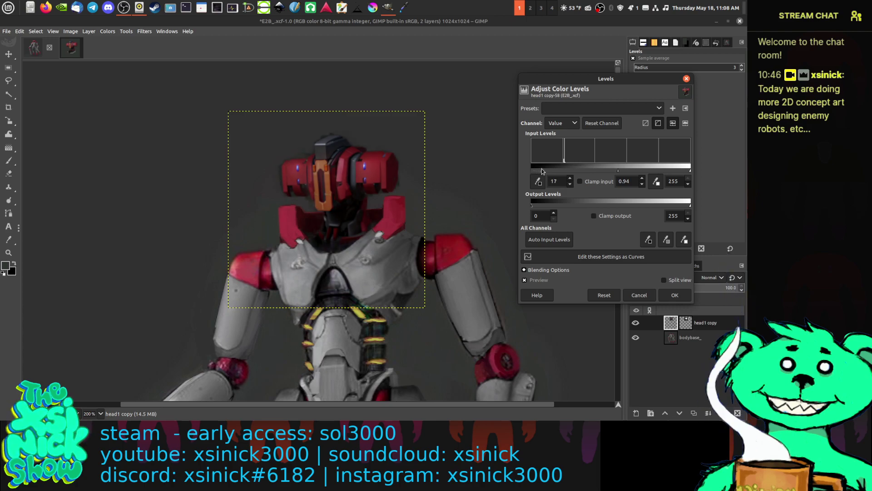
drag(617, 173, 607, 173)
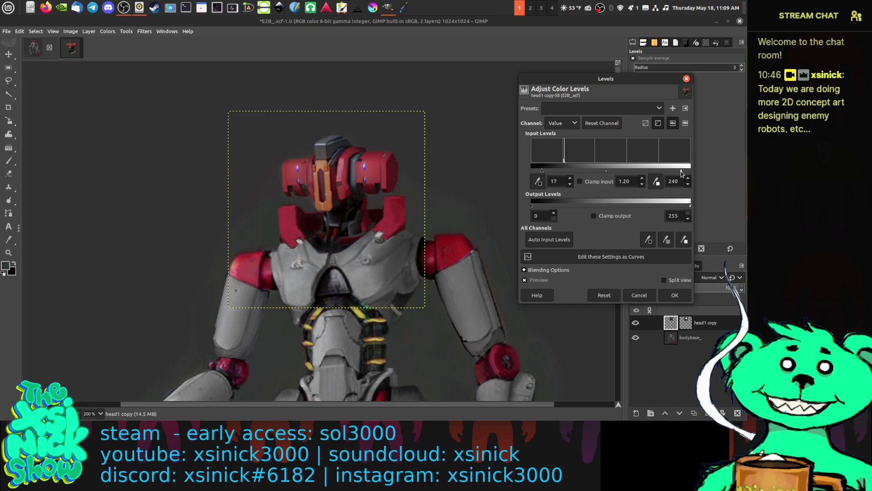
click(686, 322)
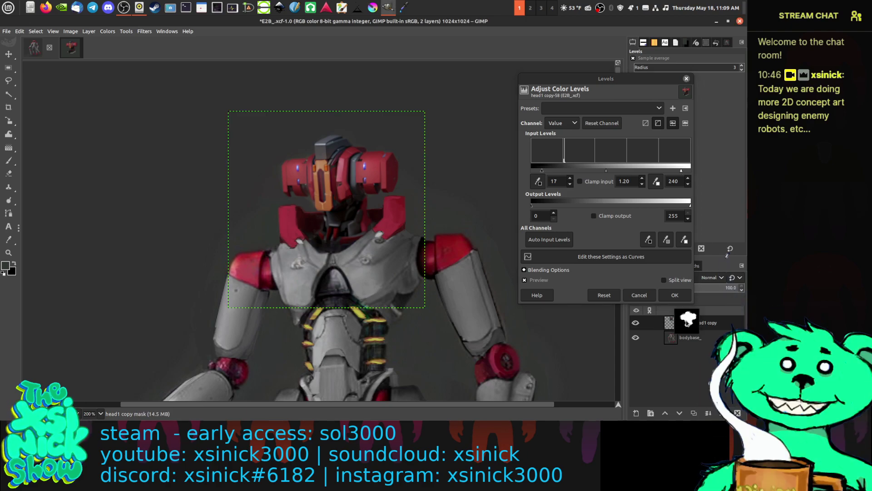
click(674, 295)
Step: Use Hue-Saturation to raise head1 copy's saturation to 13.4
scroll(384, 235, down, 1)
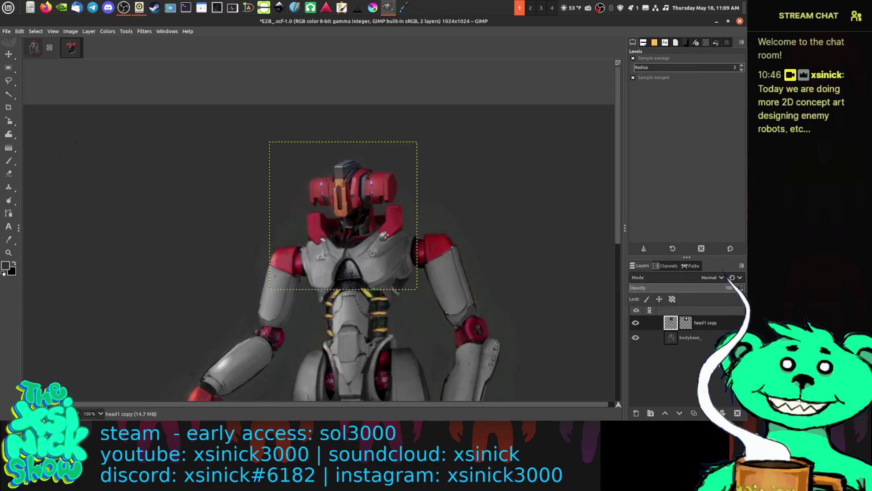
scroll(384, 235, down, 4)
scroll(392, 251, up, 1)
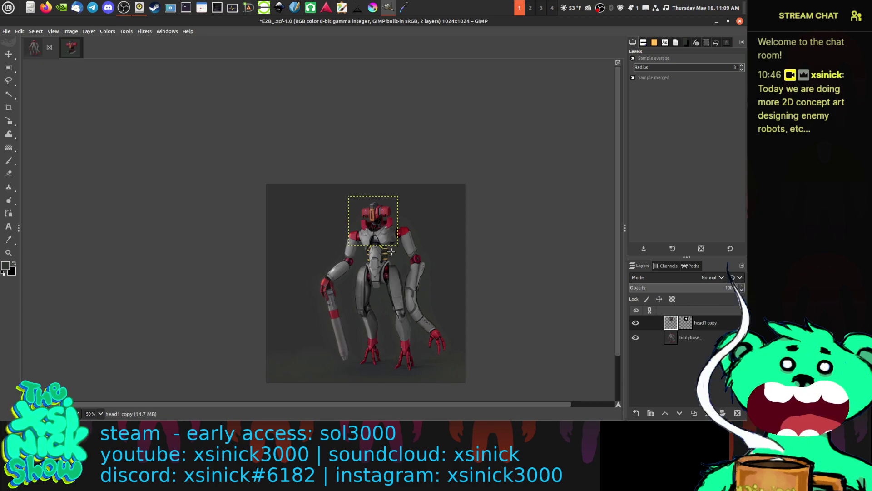
scroll(392, 251, up, 1)
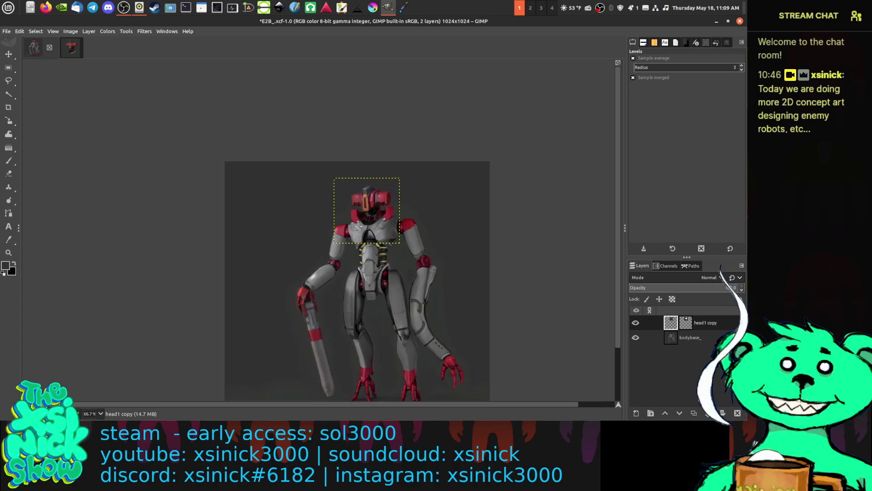
scroll(371, 219, up, 3)
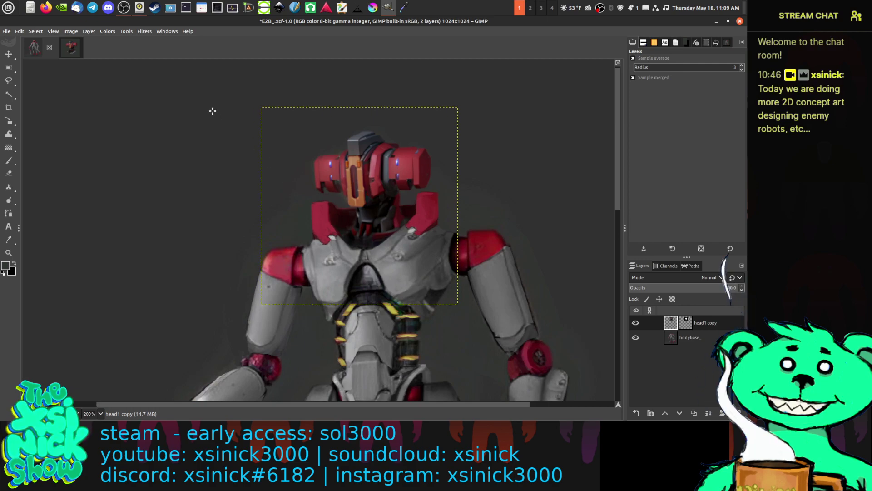
click(108, 31)
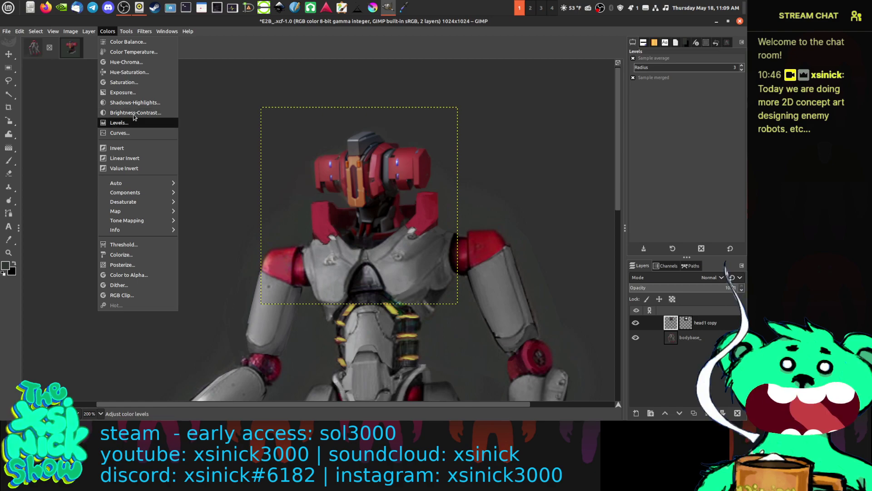
click(128, 72)
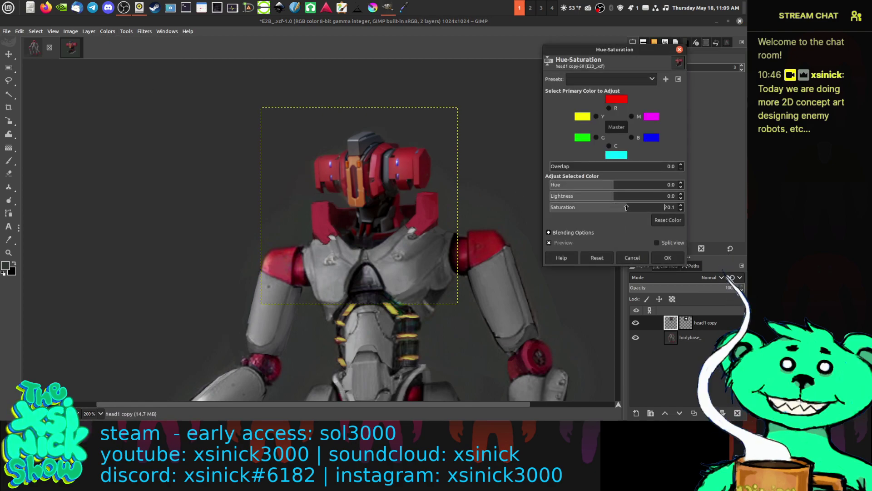
click(670, 258)
scroll(412, 206, down, 3)
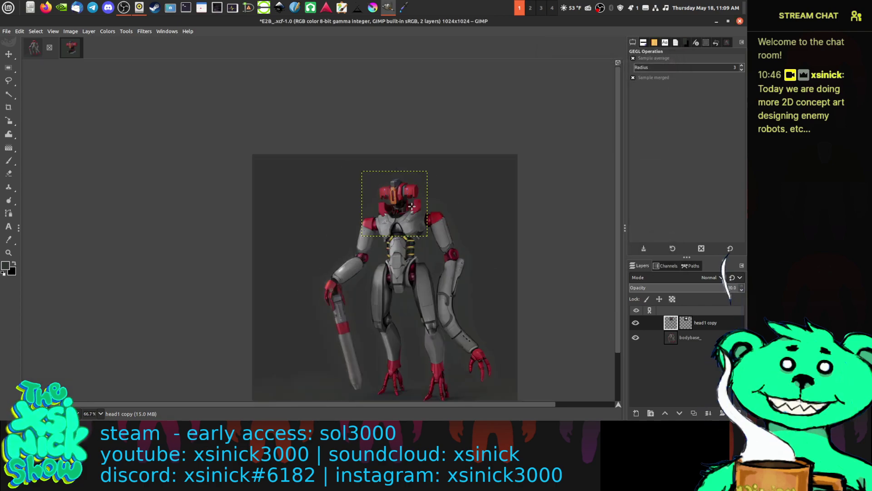
Step: Duplicate head1 copy, merge the duplicate down into one maskless head layer, and save E2B_.xcf
drag(524, 231, 445, 187)
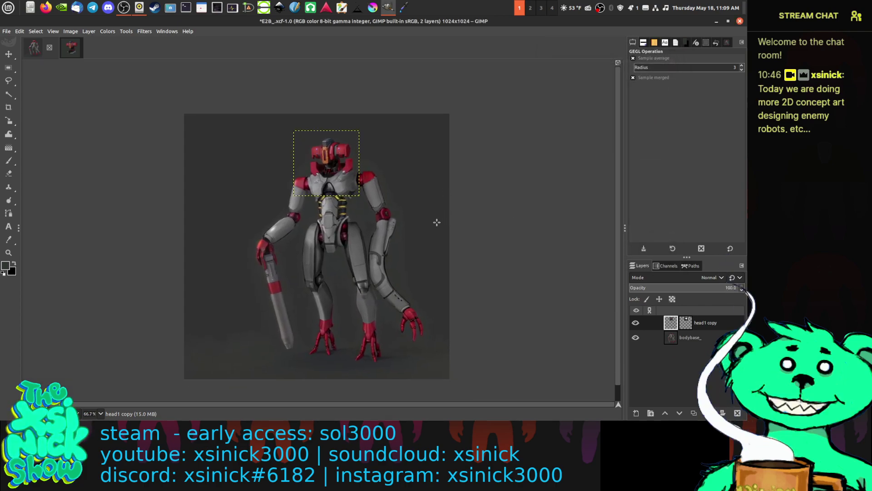
drag(396, 190, 423, 225)
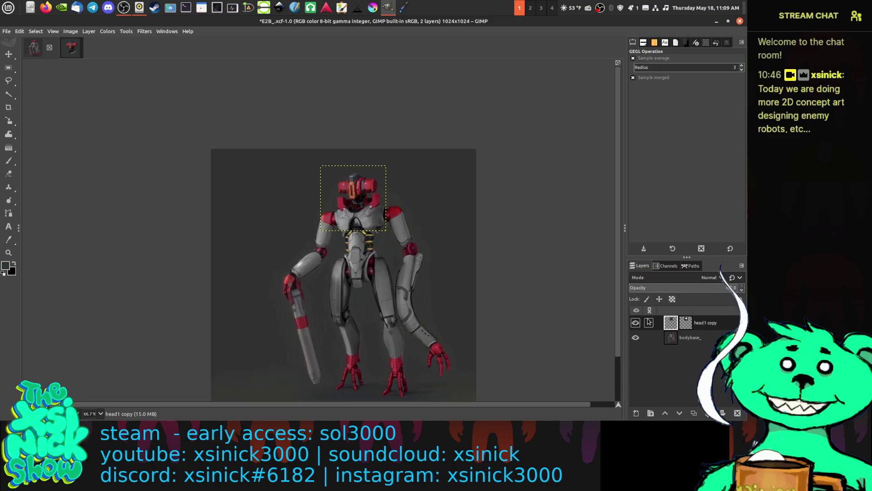
drag(672, 322, 692, 412)
right_click(674, 323)
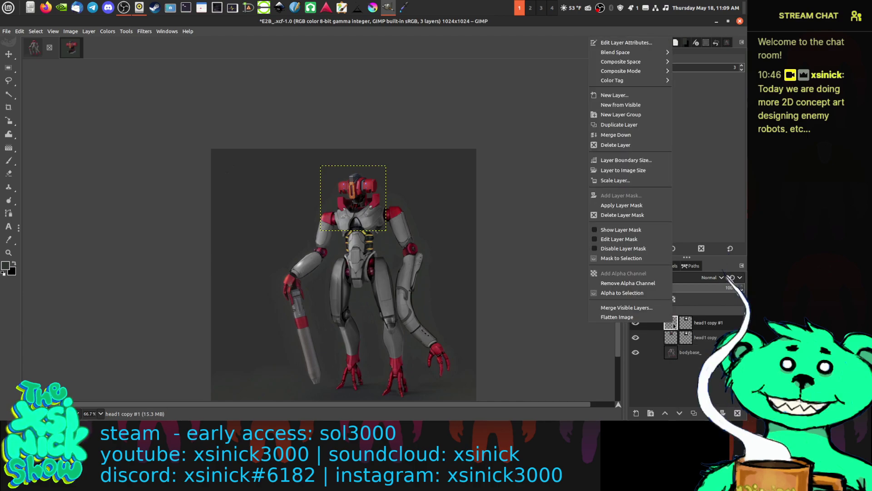
click(616, 135)
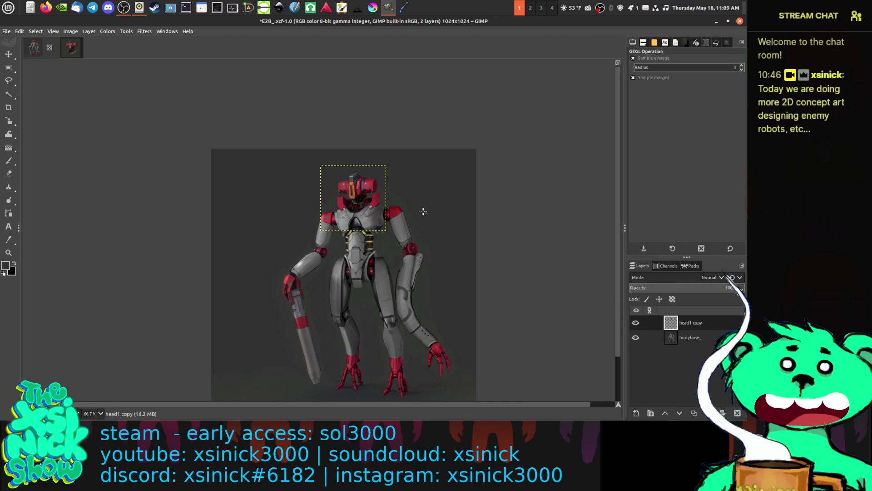
key(ctrl+s)
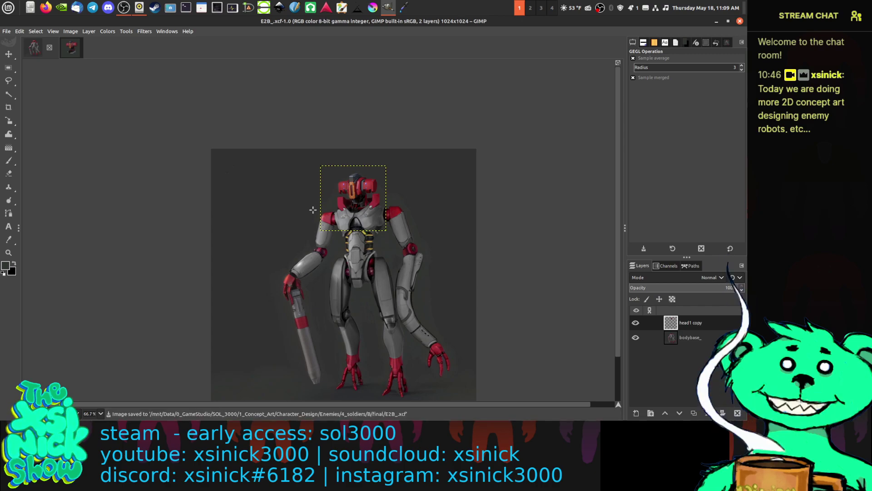
click(68, 48)
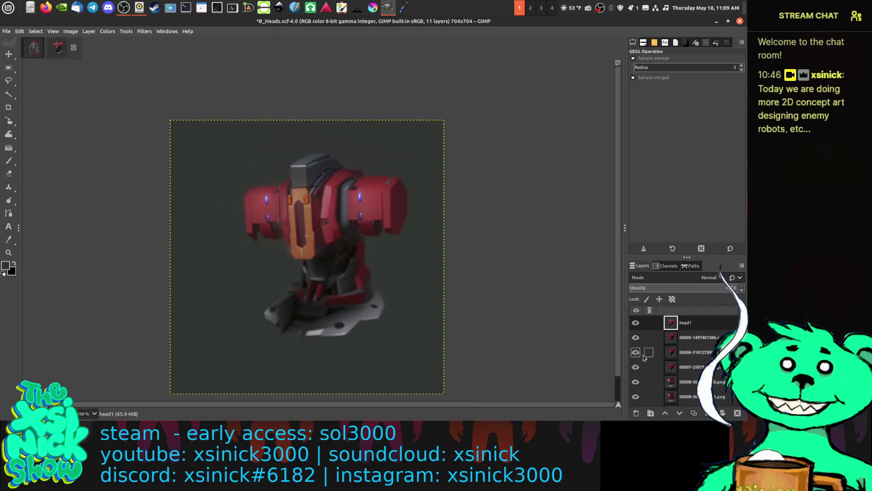
Step: Compare the head renders by toggling head1, 00005 and 00007 visibility, then move 00005 below 00007
click(636, 322)
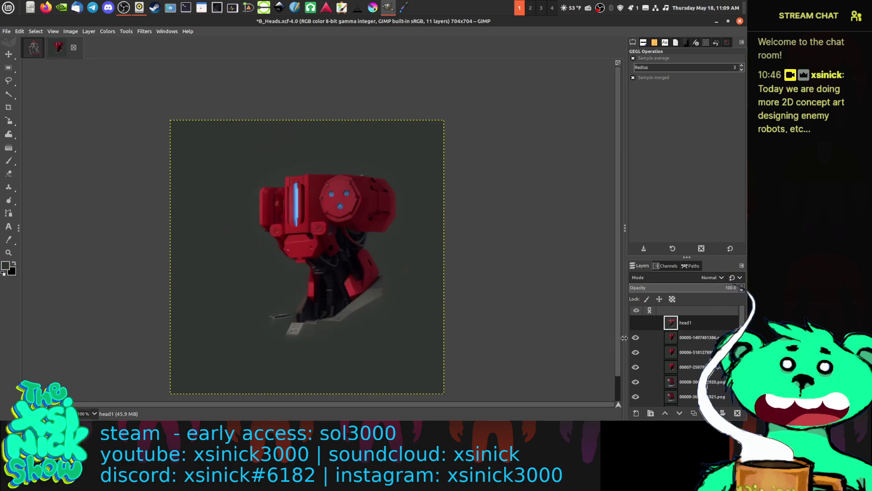
click(636, 337)
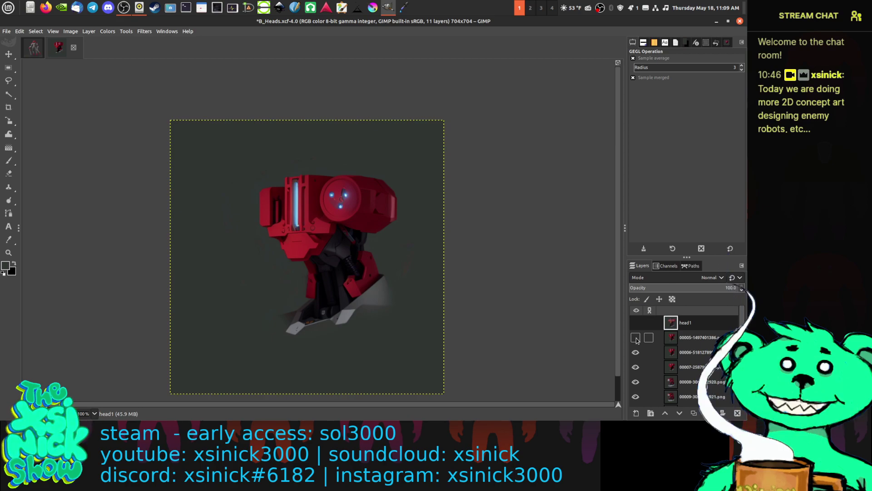
click(636, 338)
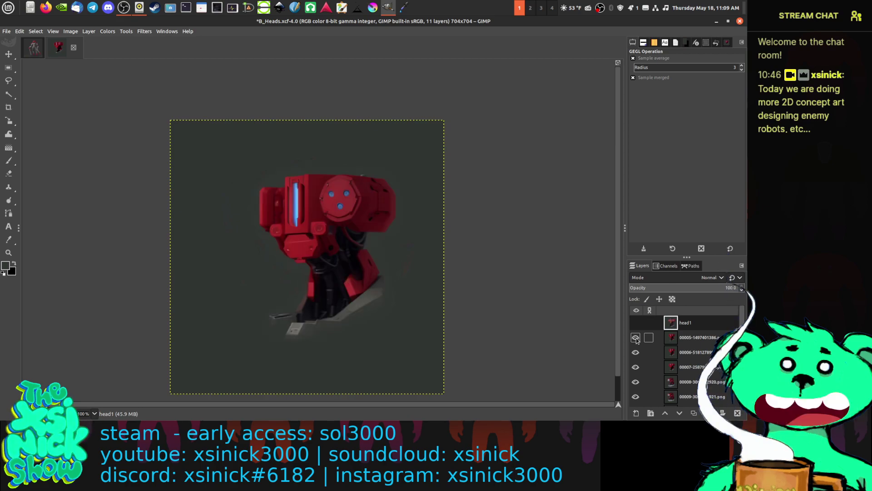
click(636, 337)
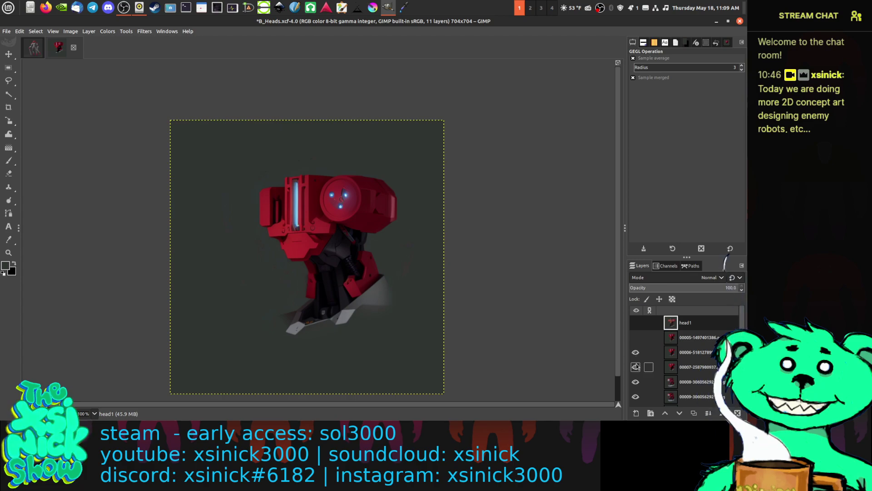
click(636, 338)
click(636, 338)
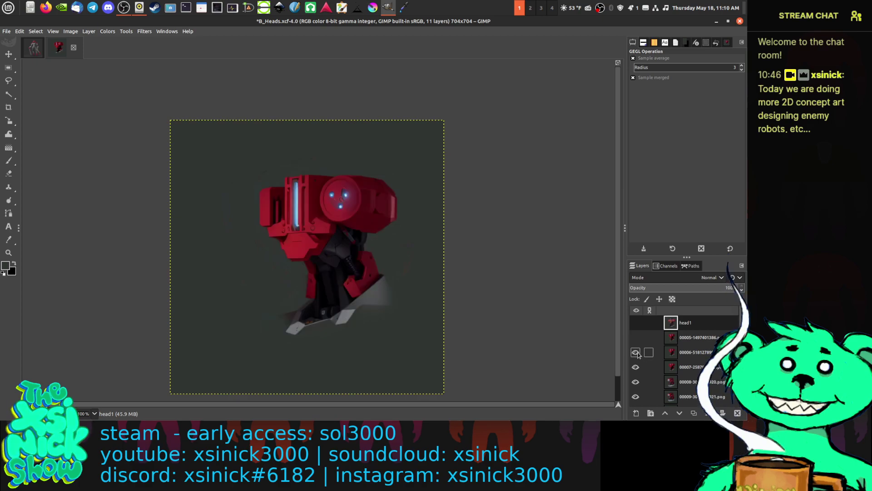
click(636, 352)
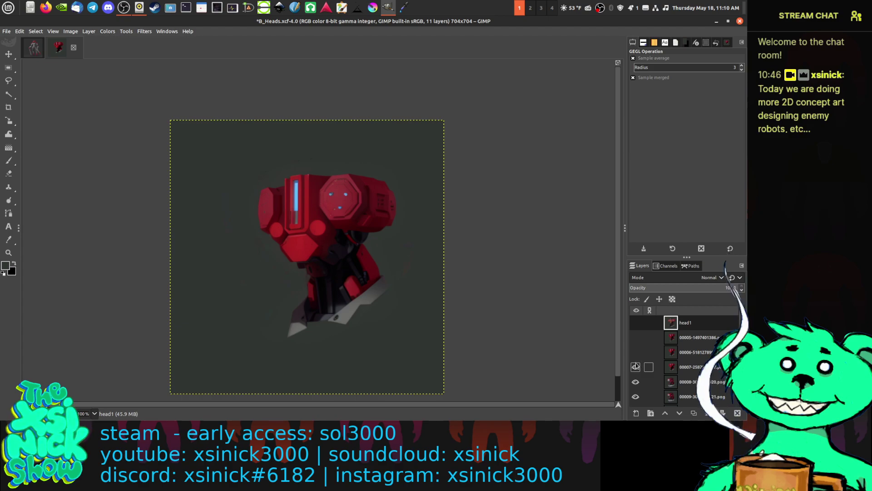
click(636, 368)
click(635, 369)
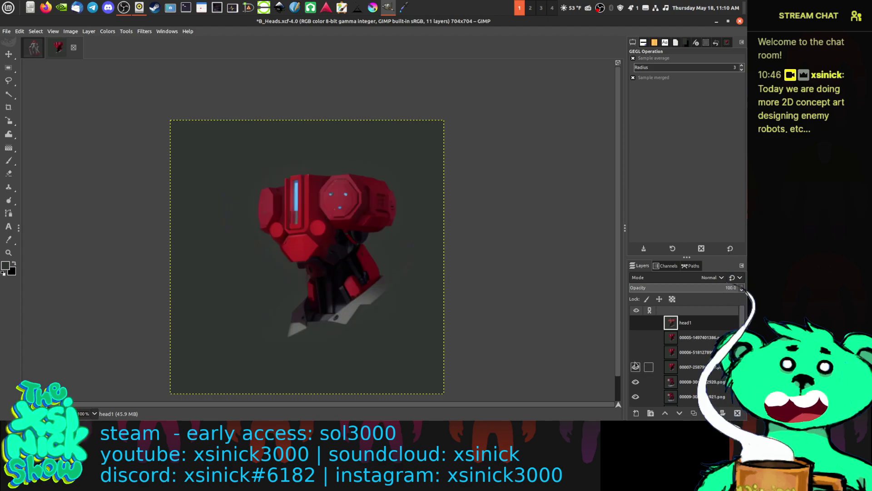
click(636, 337)
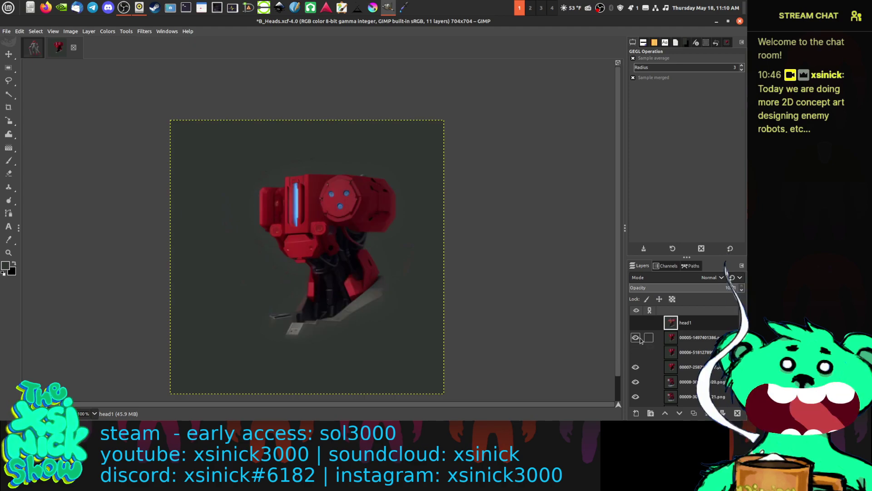
click(710, 337)
drag(717, 372, 716, 374)
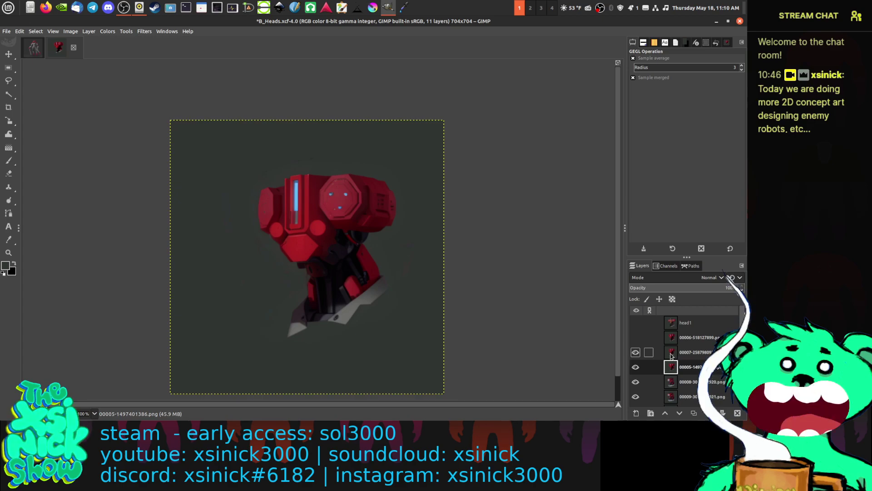
Step: Flick the 00007 head on and off to compare, then select and delete the 00007 layer
click(636, 355)
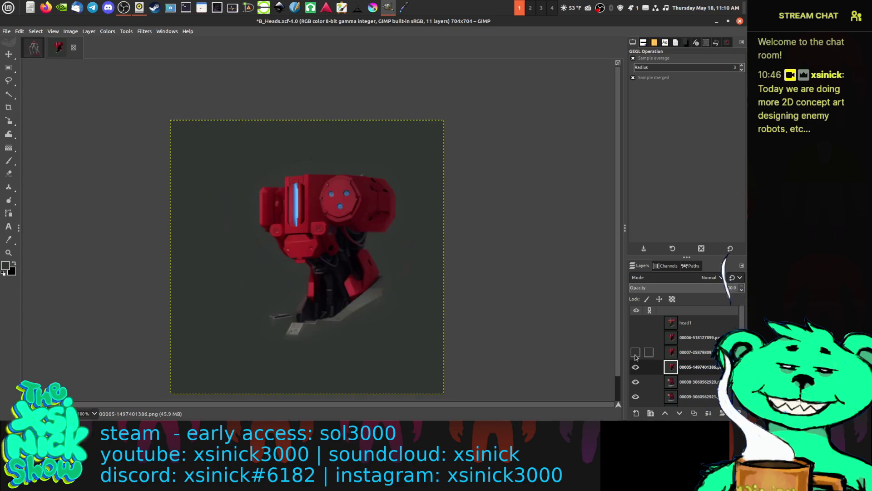
click(635, 353)
click(635, 354)
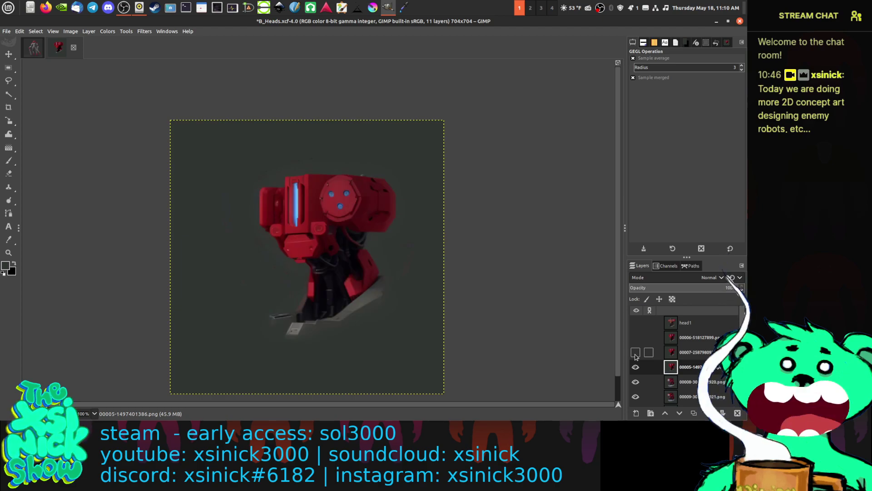
click(636, 353)
click(635, 354)
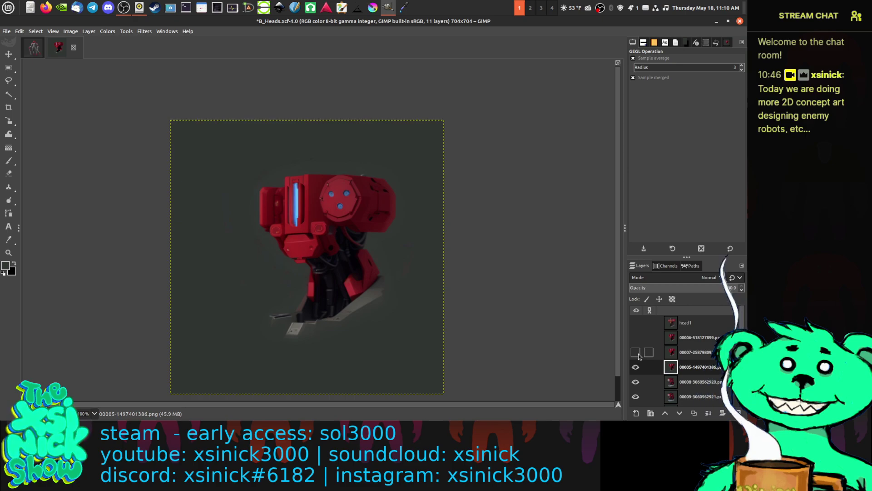
click(635, 353)
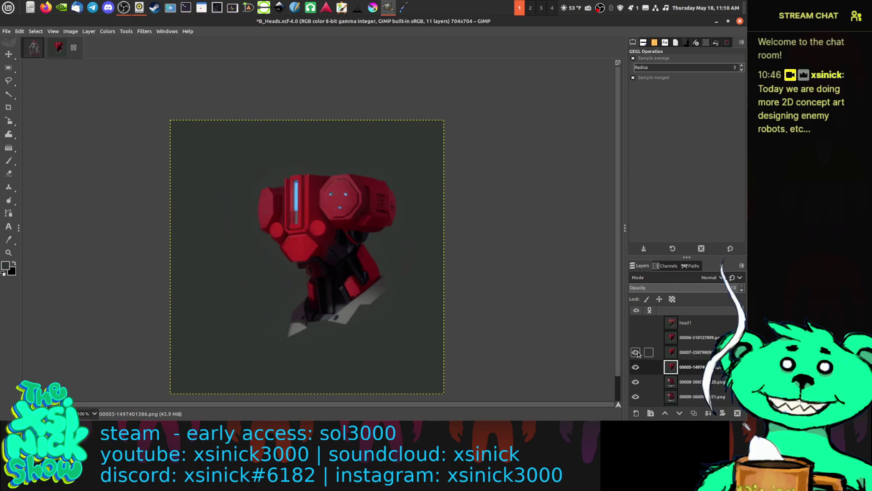
click(636, 352)
click(636, 352)
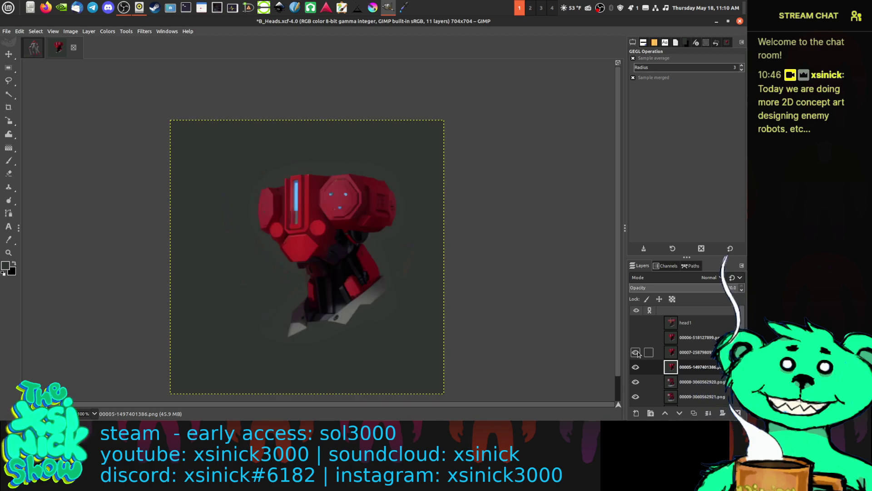
click(636, 353)
click(636, 353)
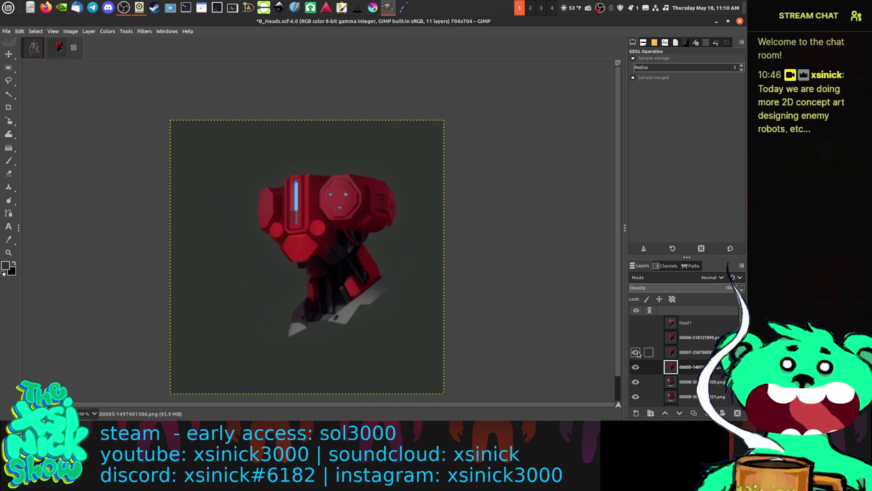
click(635, 353)
click(636, 353)
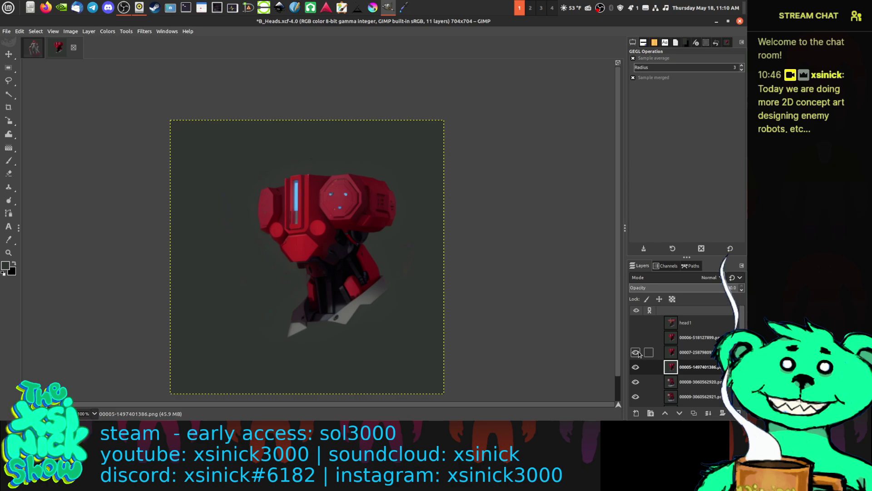
click(705, 353)
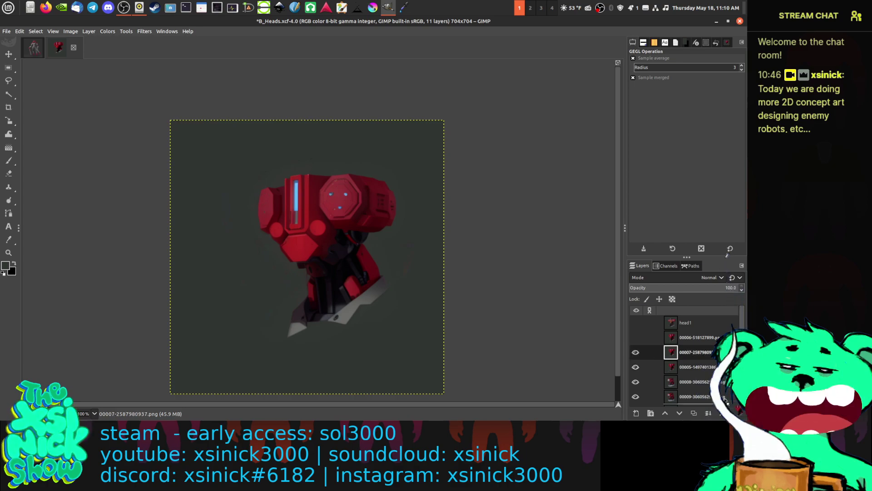
click(738, 413)
Step: Toggle the 00006 head's visibility repeatedly to compare it against the 00005 head beneath
scroll(699, 363, up, 1)
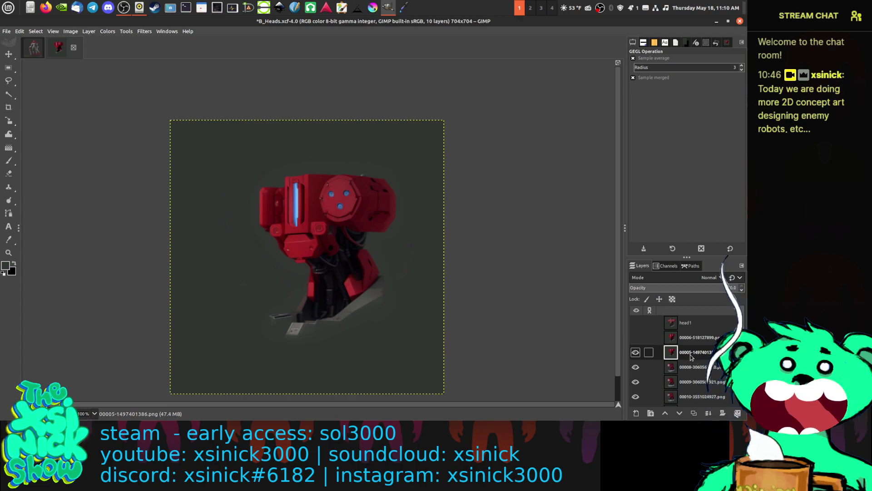
scroll(690, 357, down, 3)
scroll(687, 357, up, 3)
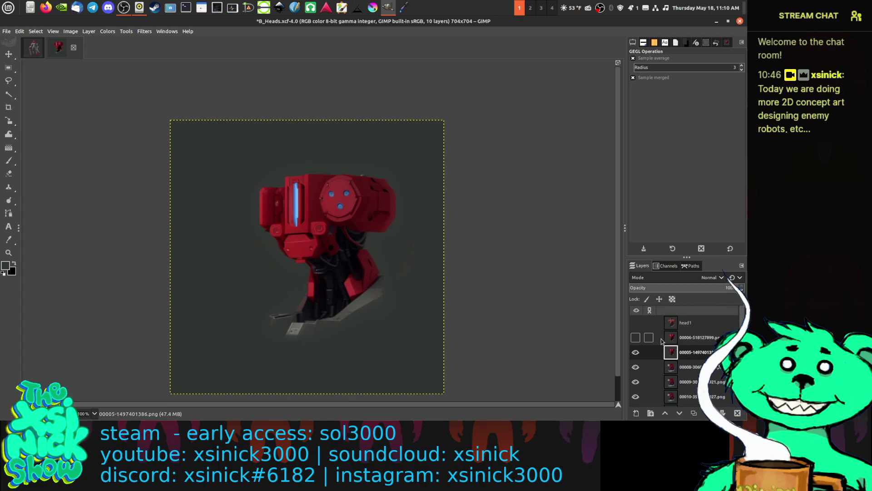
click(635, 337)
click(636, 337)
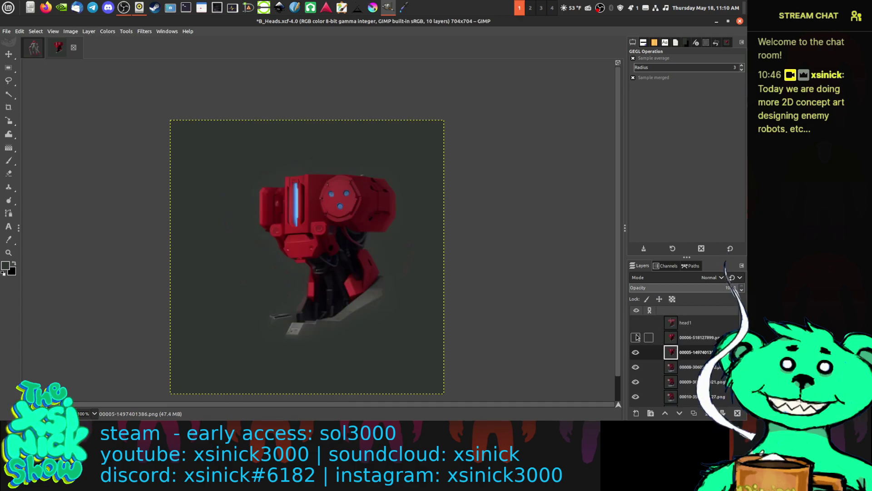
click(635, 337)
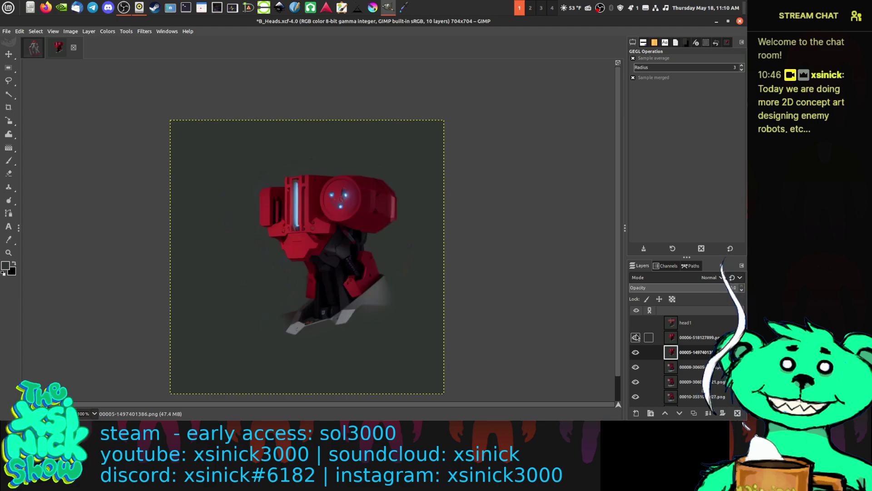
click(636, 337)
click(635, 337)
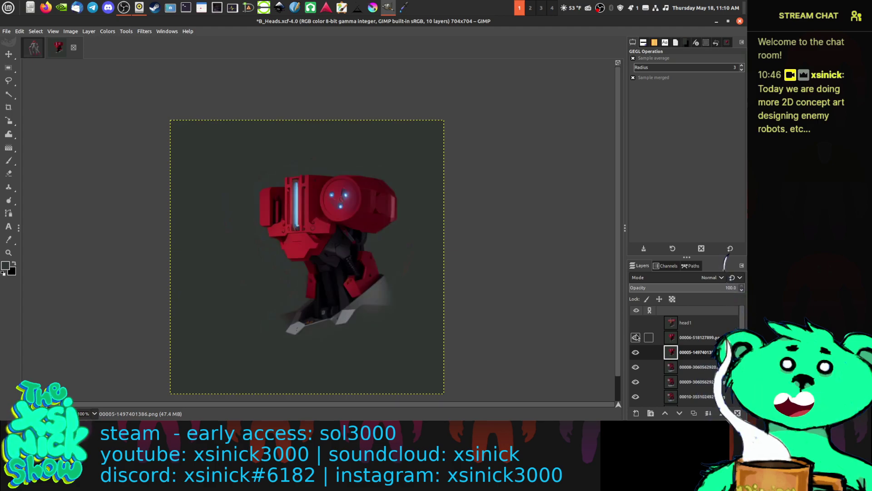
click(636, 337)
click(635, 338)
click(635, 337)
click(635, 337)
click(636, 337)
click(636, 337)
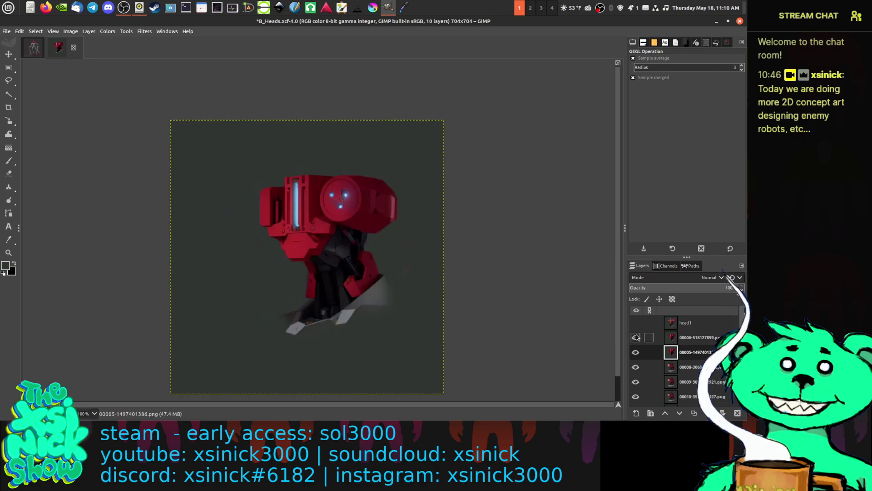
click(635, 338)
click(635, 337)
click(635, 337)
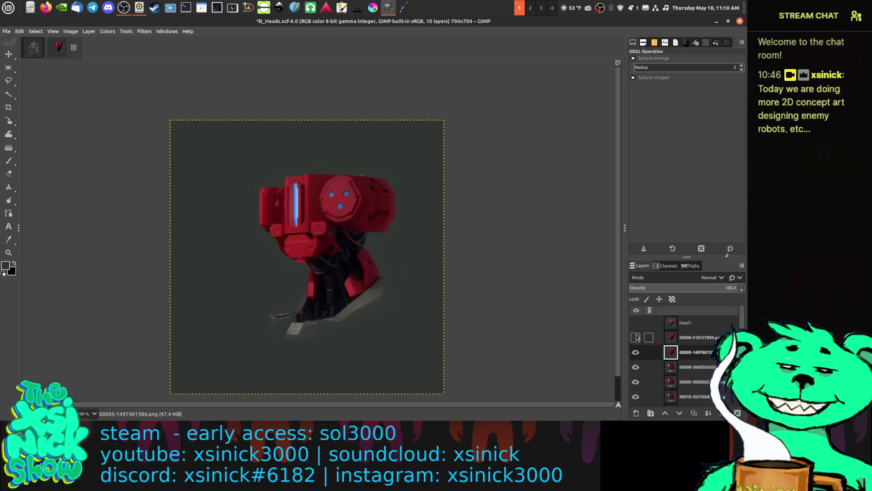
click(635, 338)
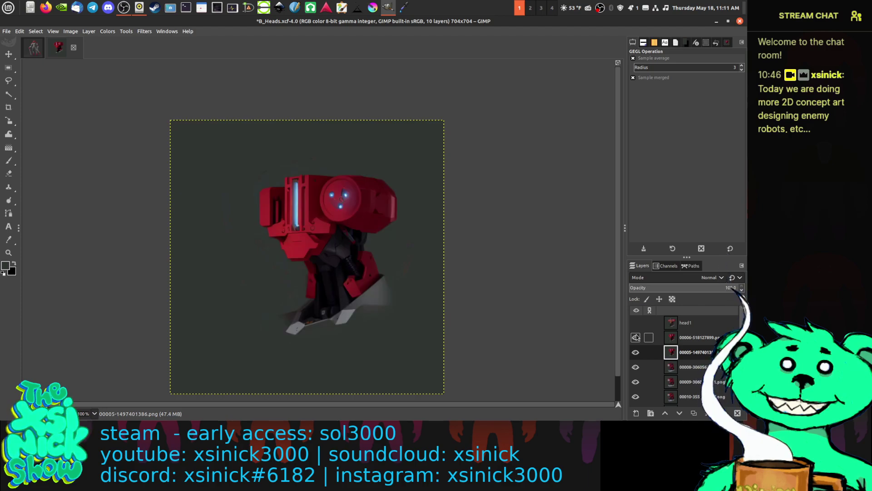
click(635, 337)
click(635, 337)
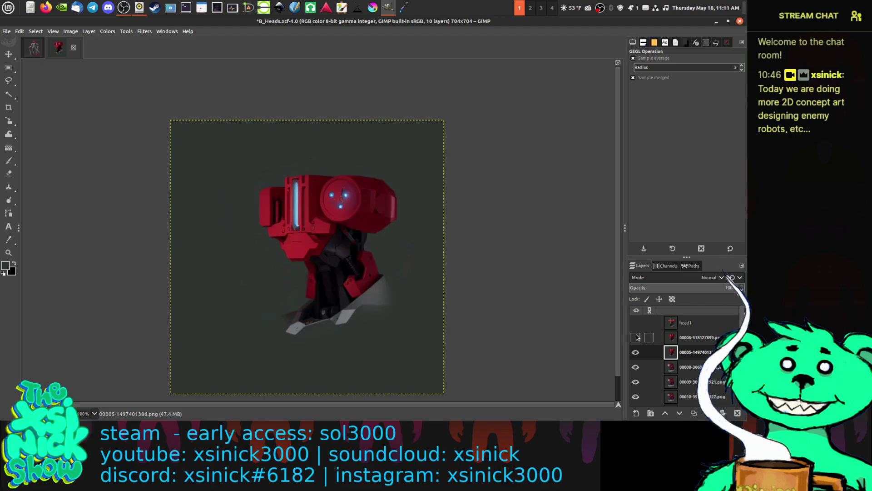
click(635, 337)
click(636, 337)
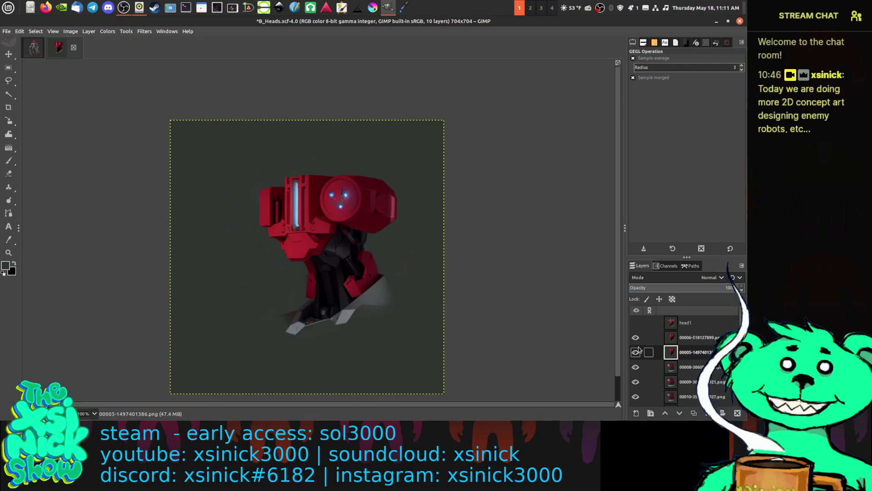
right_click(711, 341)
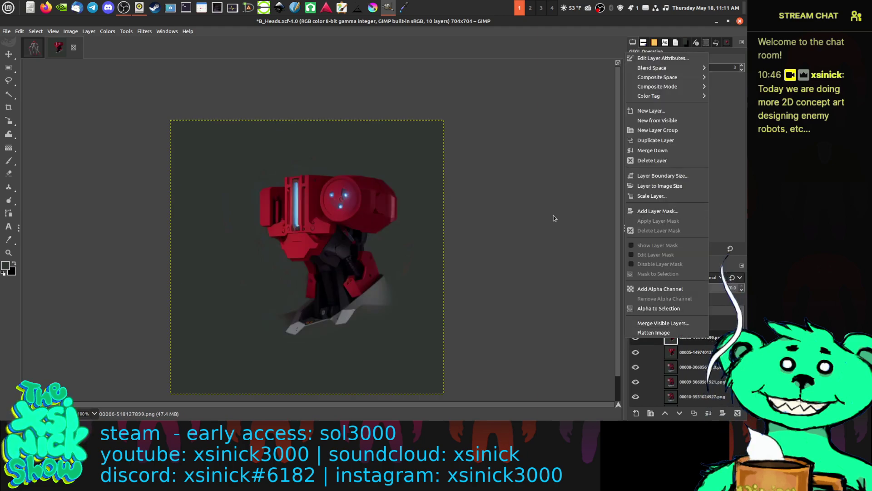
click(10, 82)
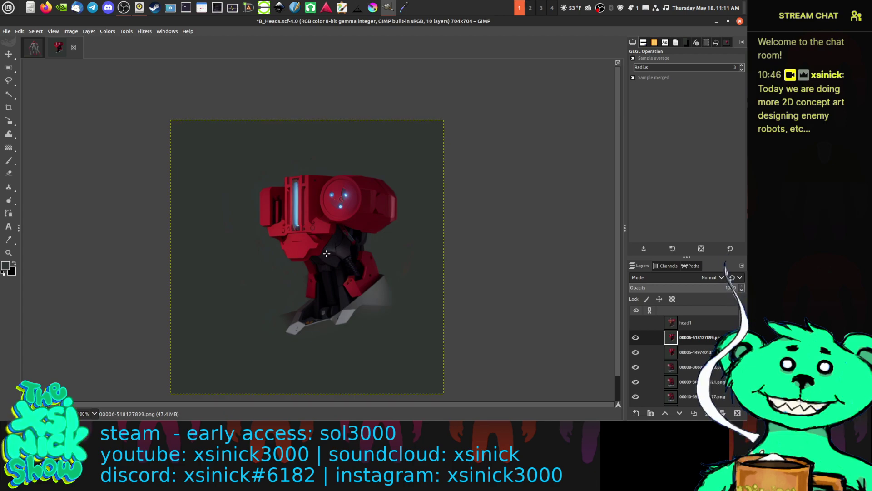
key(2)
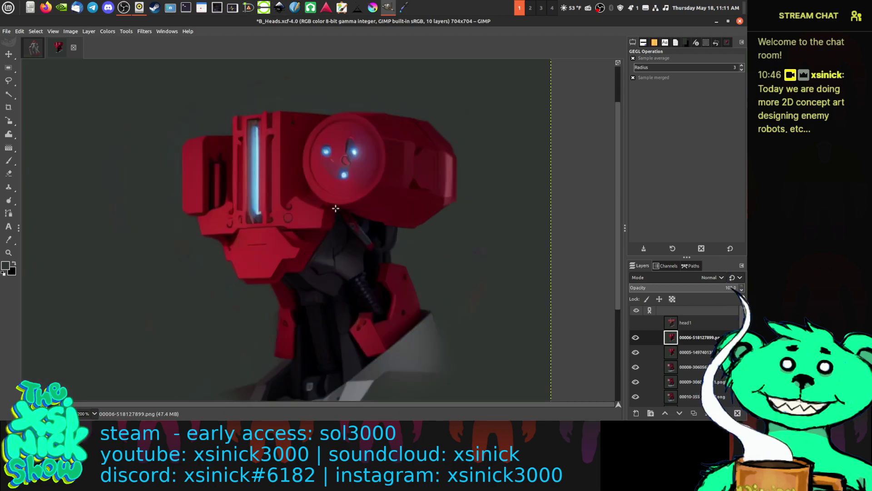
click(635, 337)
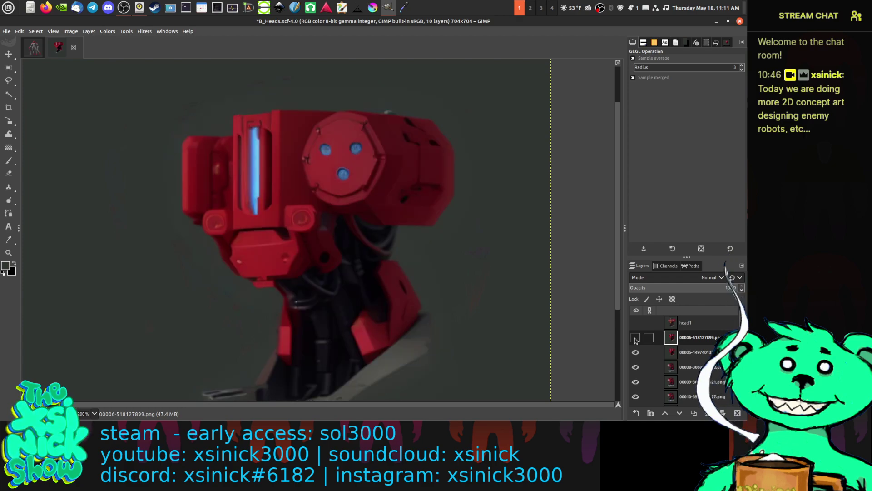
click(635, 337)
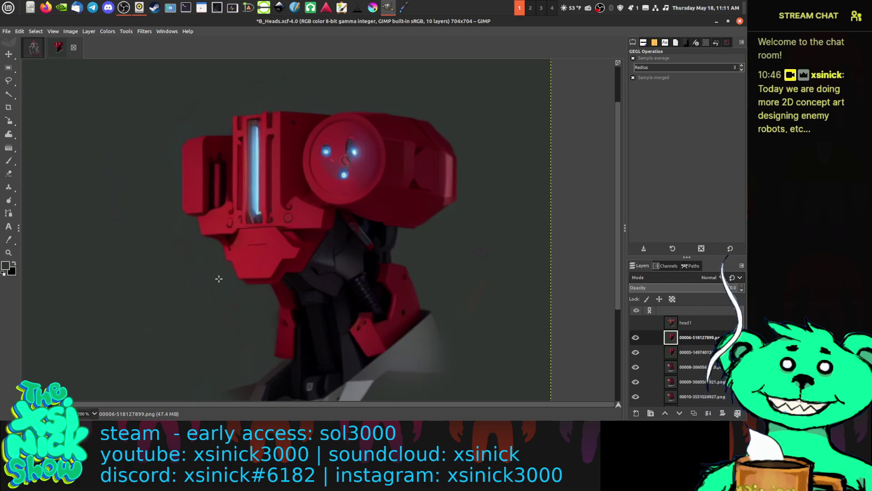
key(ctrl+shift+f)
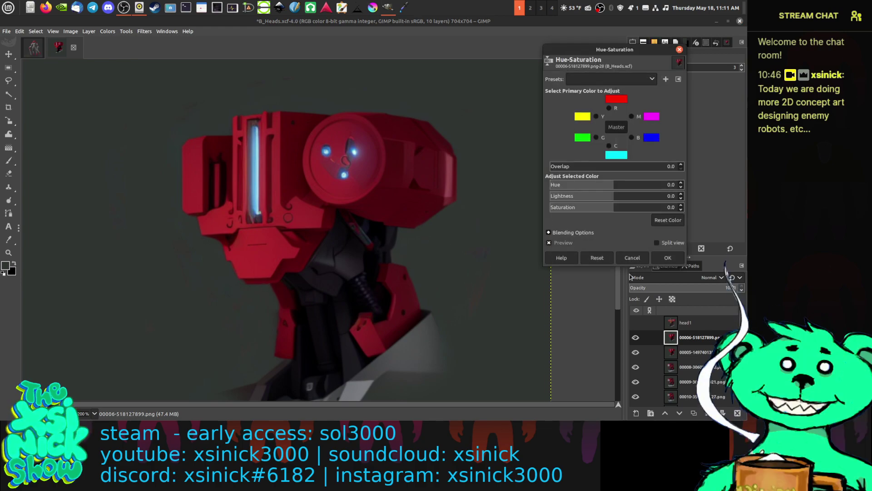
key(Escape)
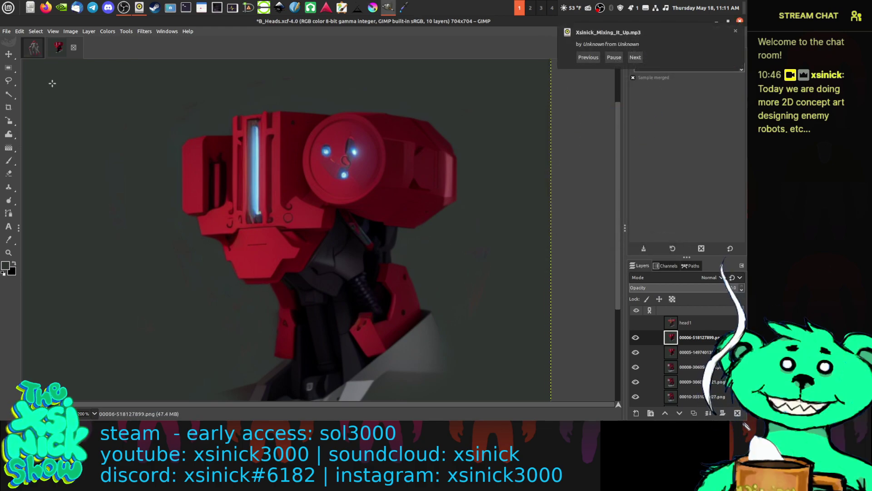
Step: Pick the Free Select tool and toggle the top head layer to compare the heads
click(8, 80)
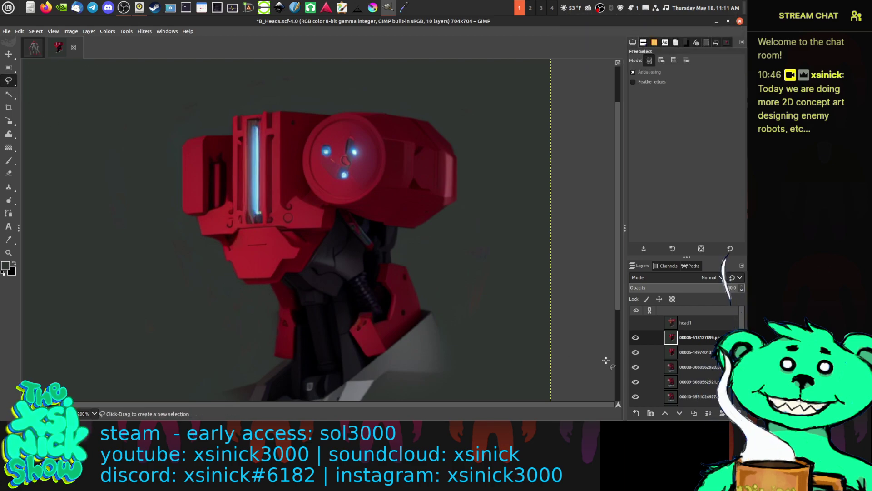
click(635, 338)
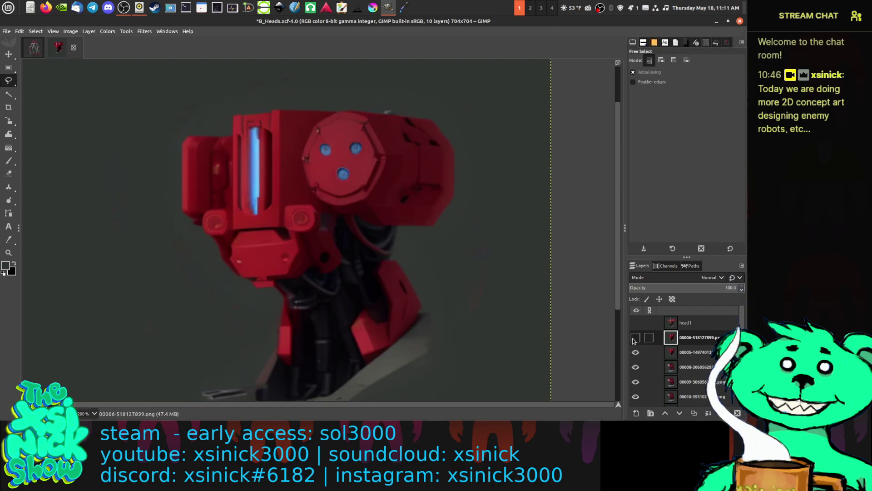
click(635, 338)
click(635, 338)
click(635, 338)
click(635, 338)
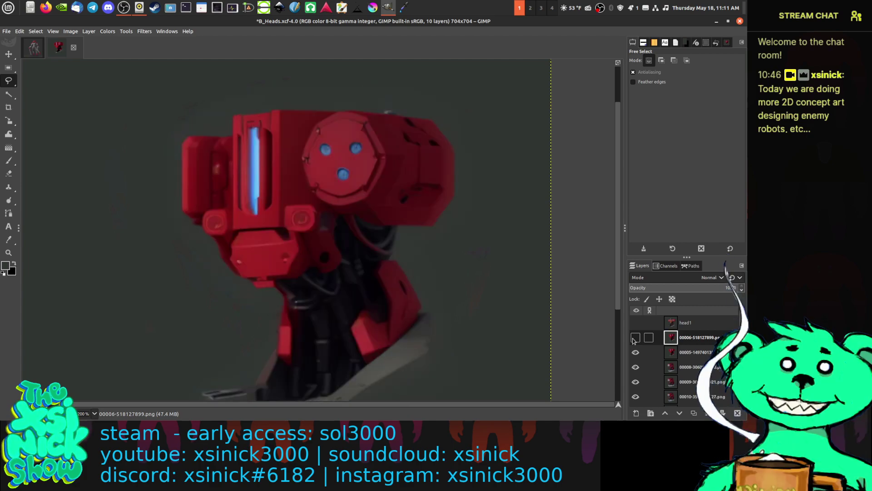
click(635, 338)
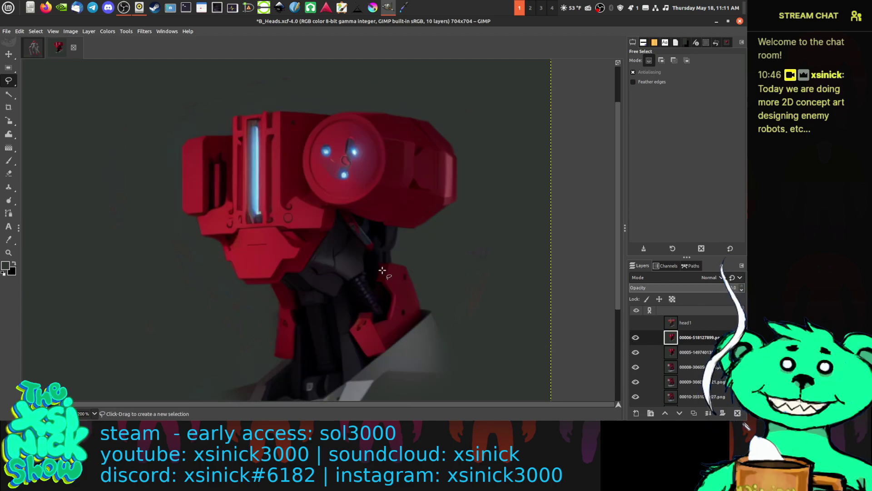
Step: Start the freehand outline below the chin, running along its underside and up the neck
click(241, 286)
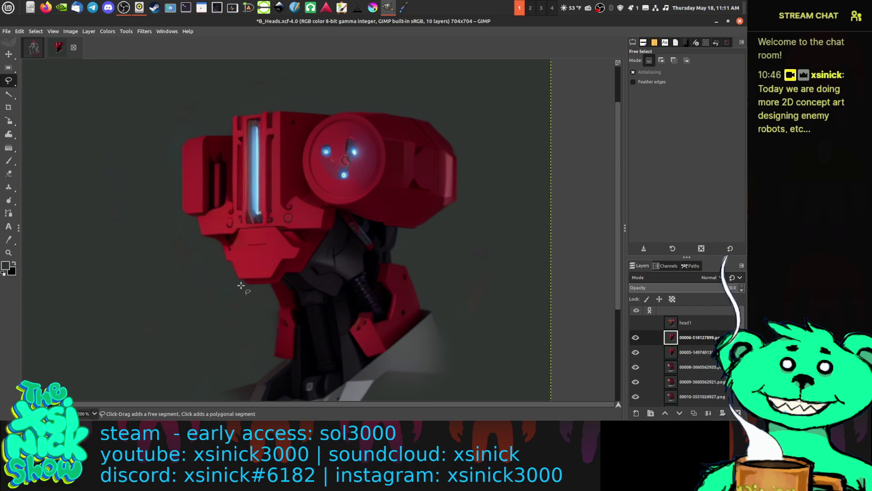
click(272, 283)
click(281, 281)
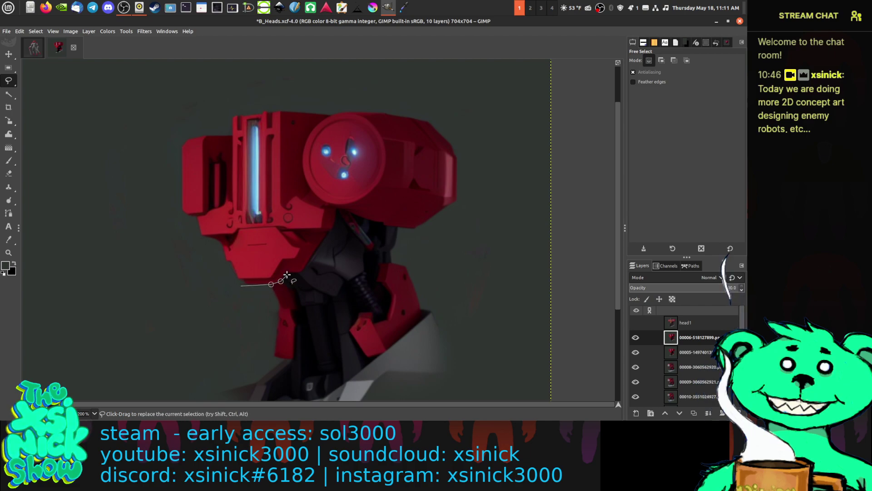
click(285, 273)
click(303, 271)
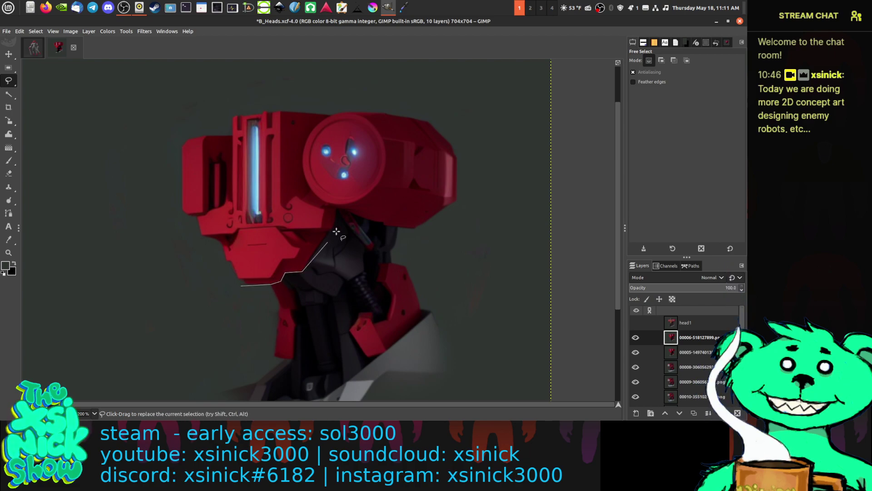
click(329, 232)
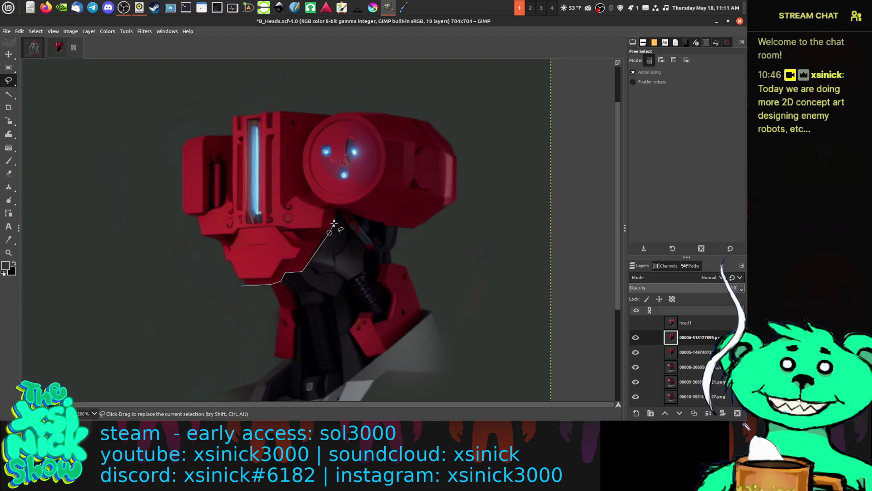
click(334, 222)
click(333, 209)
Step: Curve the outline around the eye plate, across the top and down the left side, closing the selection
drag(325, 202, 311, 184)
click(304, 177)
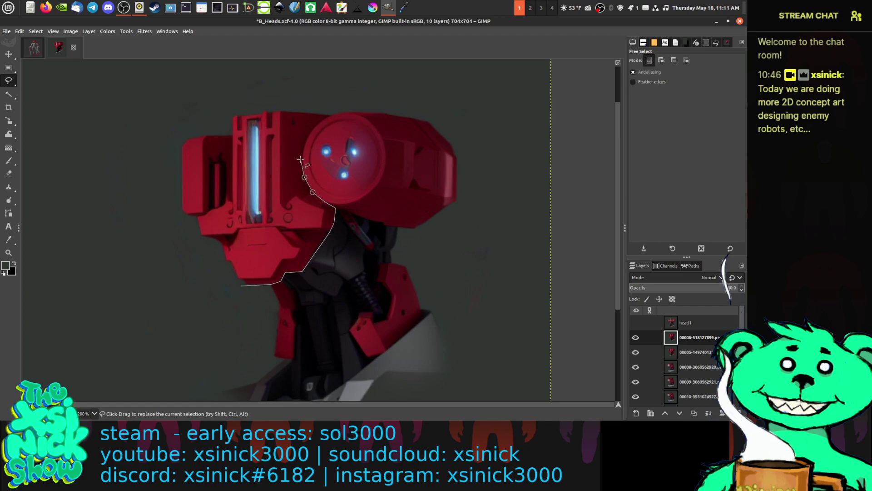
click(301, 158)
click(304, 147)
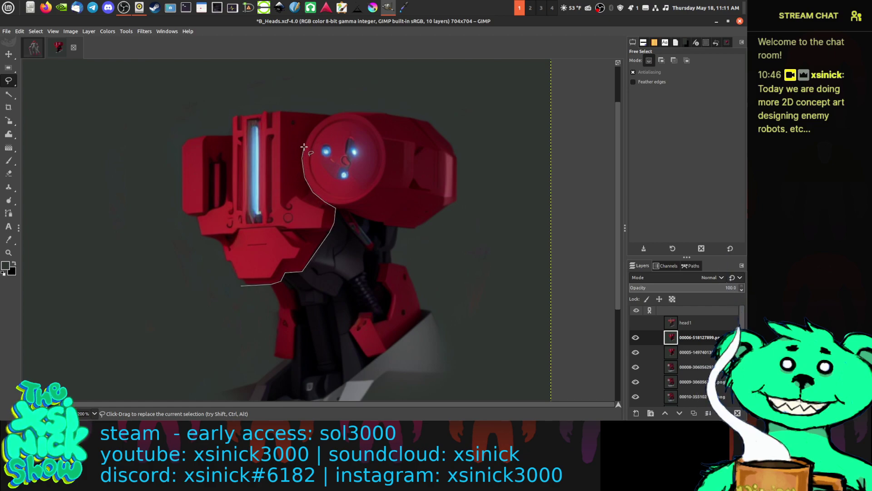
click(309, 132)
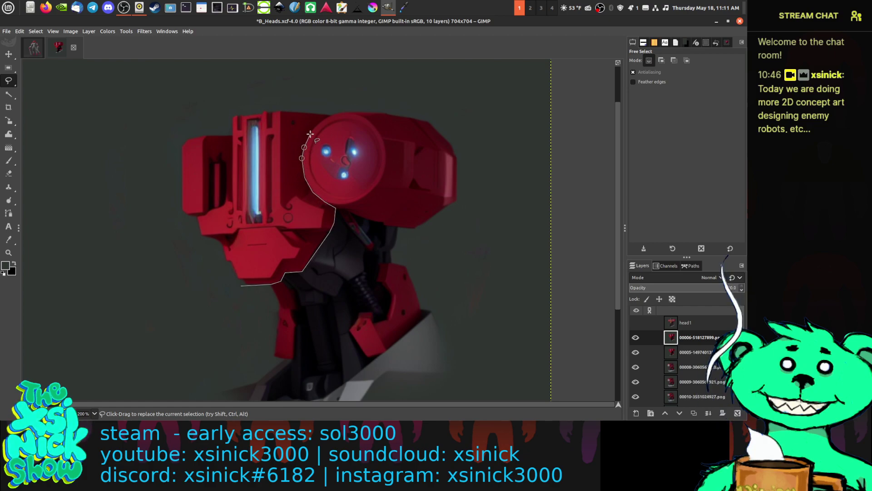
click(334, 113)
click(314, 96)
click(210, 90)
mouse_move(144, 104)
mouse_down()
mouse_move(128, 229)
mouse_move(159, 284)
mouse_up()
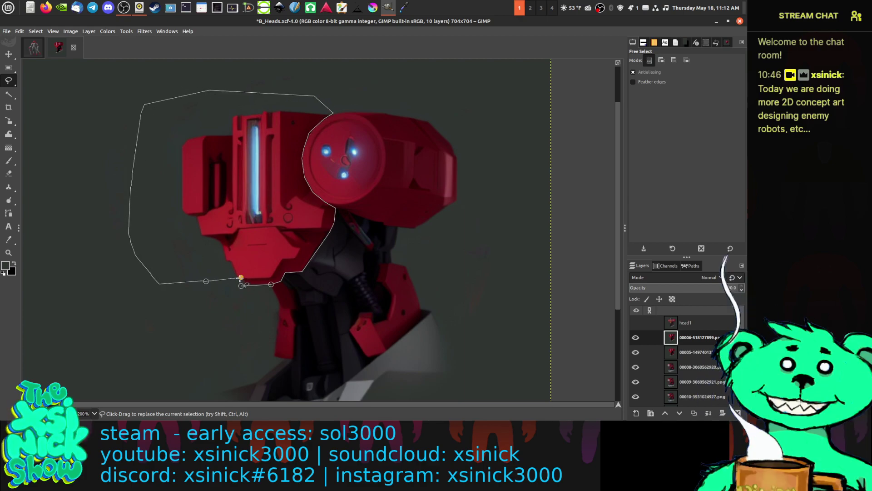
click(241, 285)
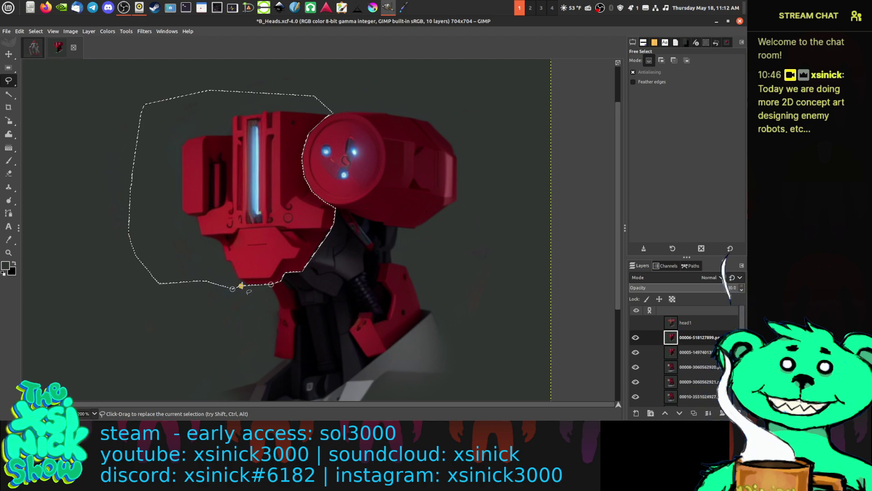
key(Return)
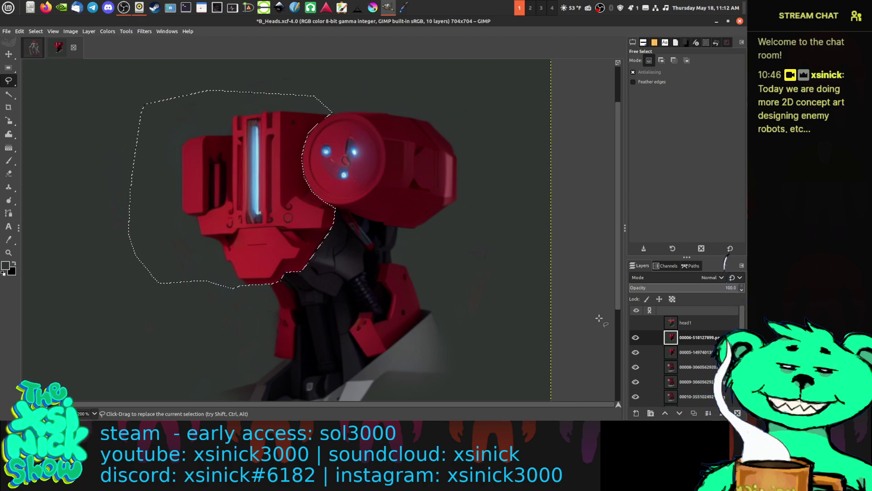
Step: Add a layer mask initialised from the selection to the 00006 head layer
right_click(700, 343)
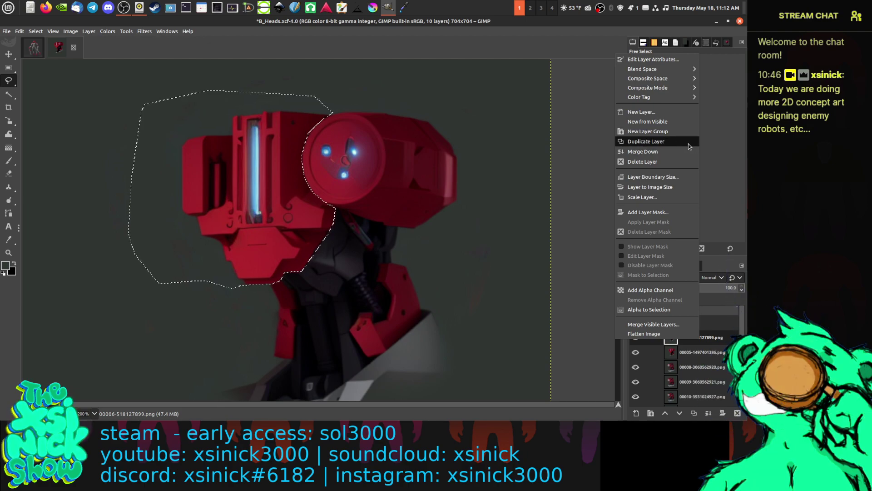
click(650, 212)
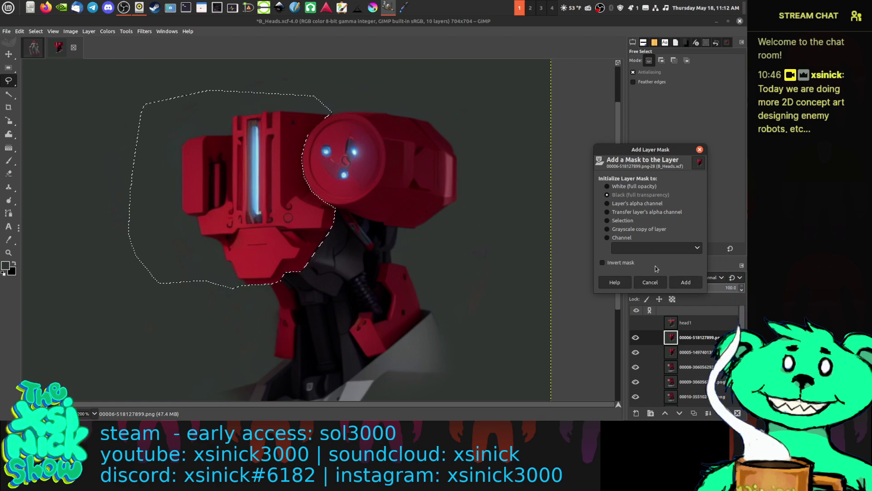
click(644, 220)
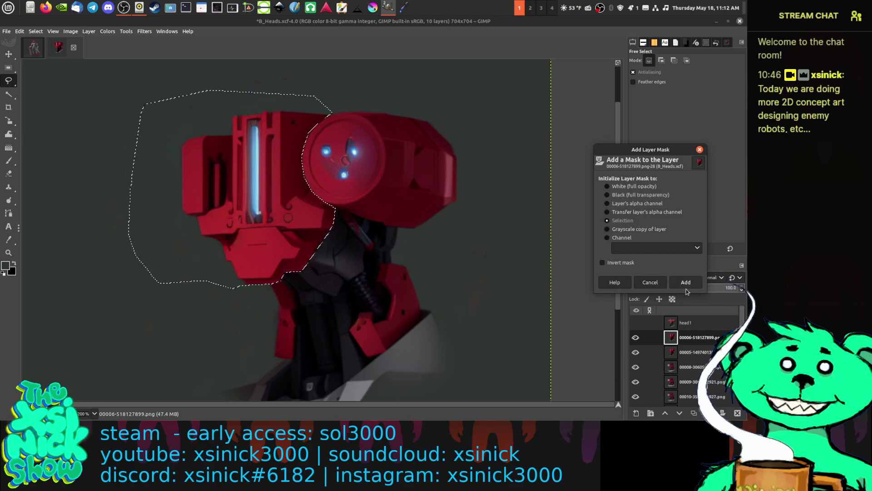
click(686, 282)
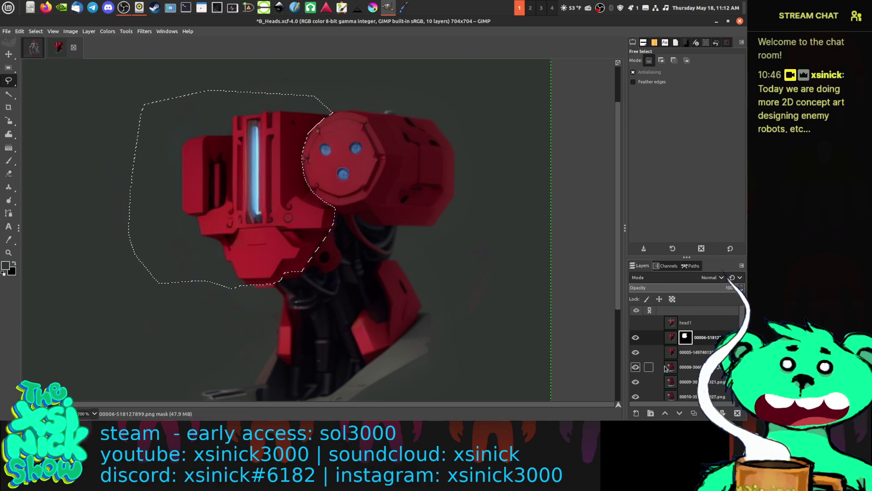
Step: Outline the small slot on the head's side and fill it with black on the mask
click(207, 142)
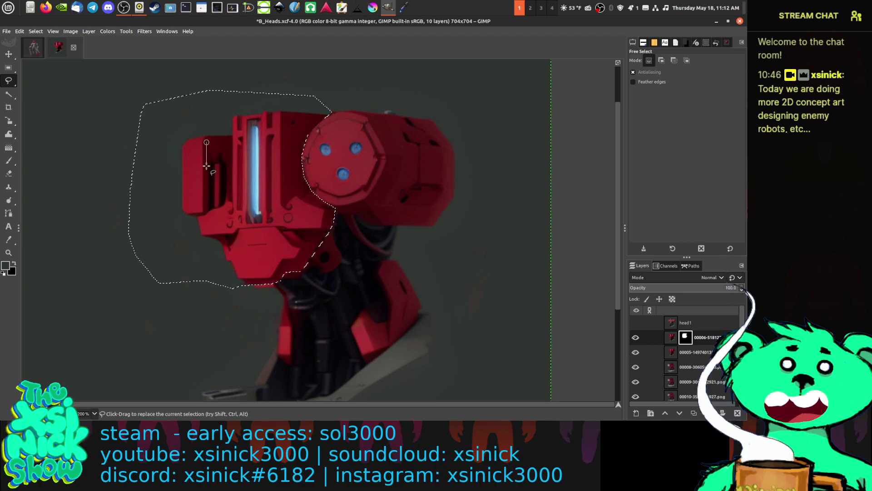
click(207, 211)
click(222, 203)
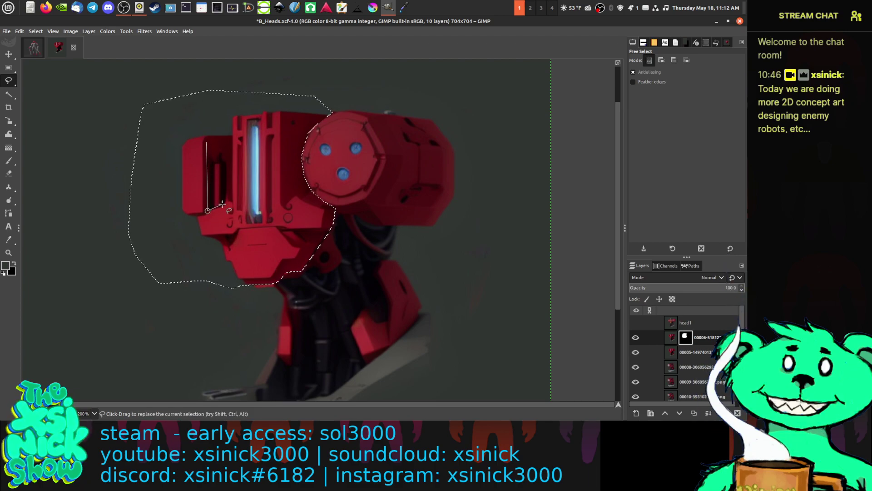
click(231, 199)
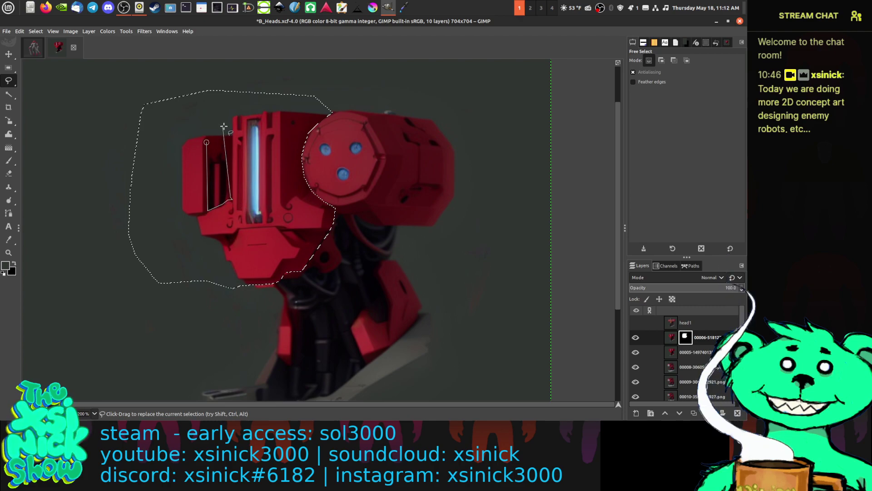
click(231, 139)
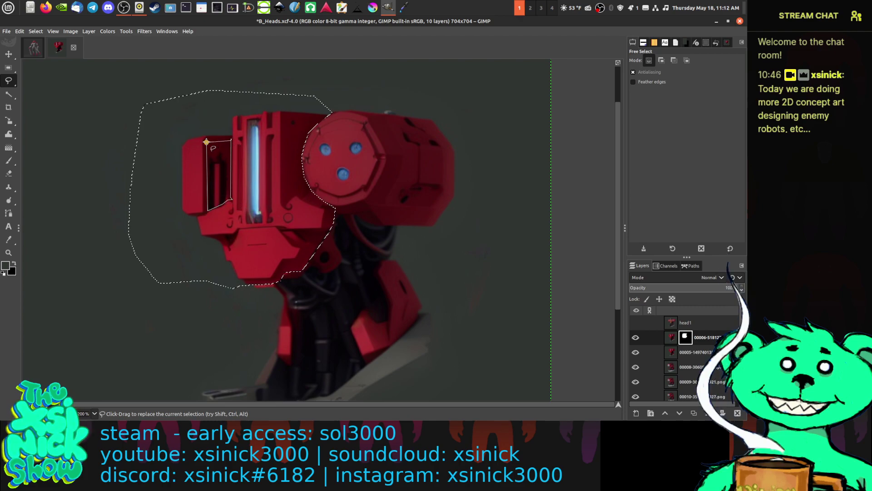
click(207, 142)
key(Return)
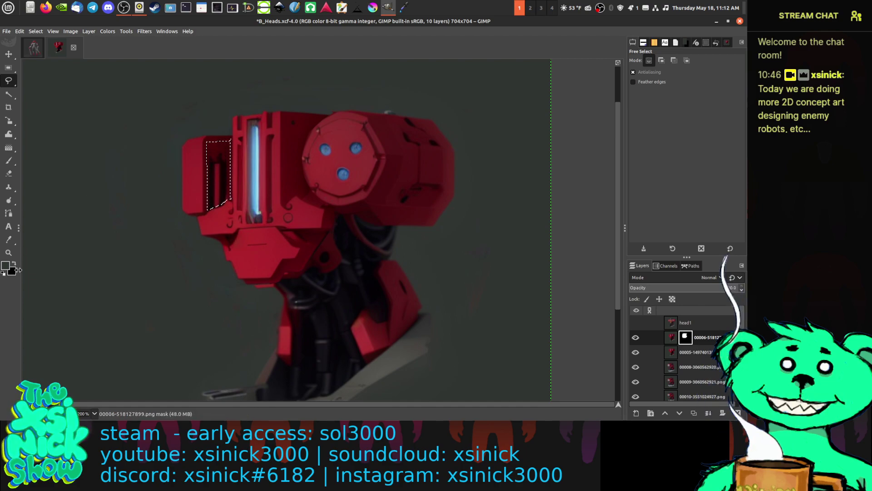
drag(12, 271, 211, 169)
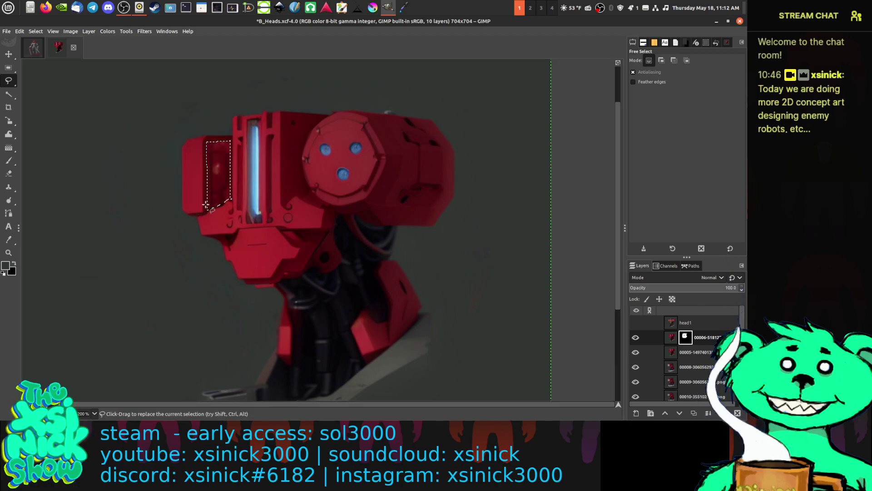
Step: Clear the selection and set the Paintbrush to size 10 at about 33.8% opacity
key(ctrl+shift+a)
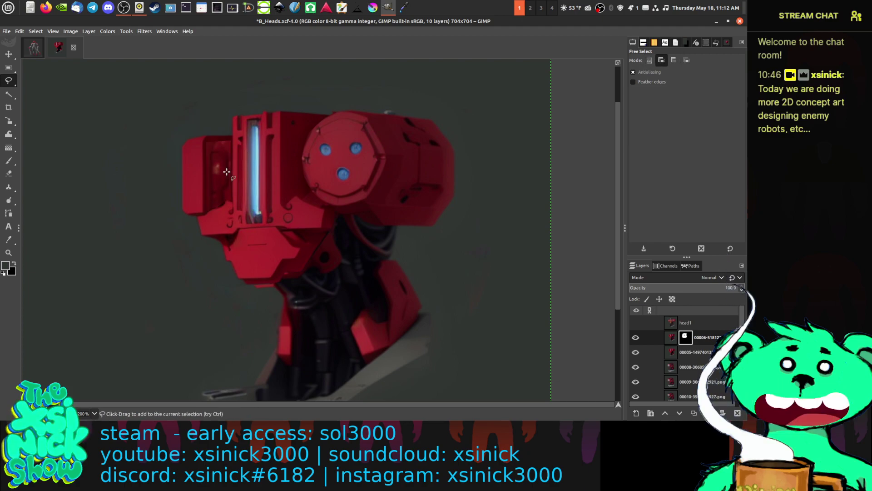
scroll(353, 221, left, 3)
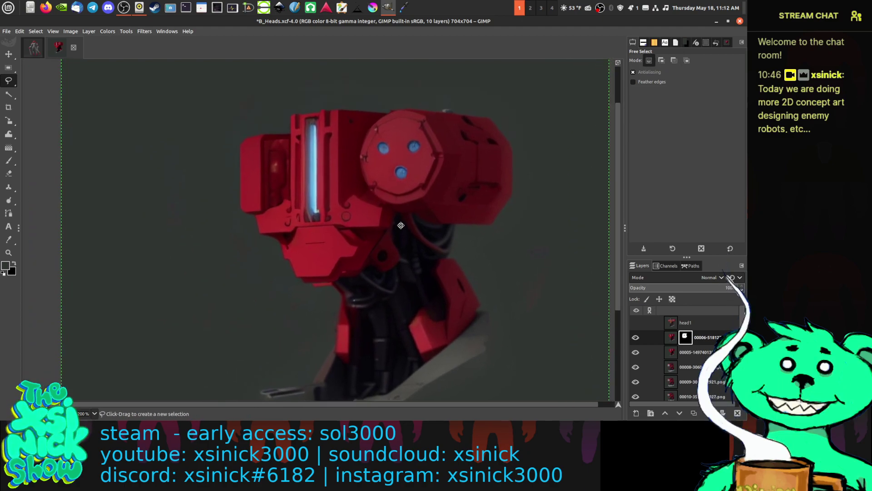
scroll(273, 175, up, 1)
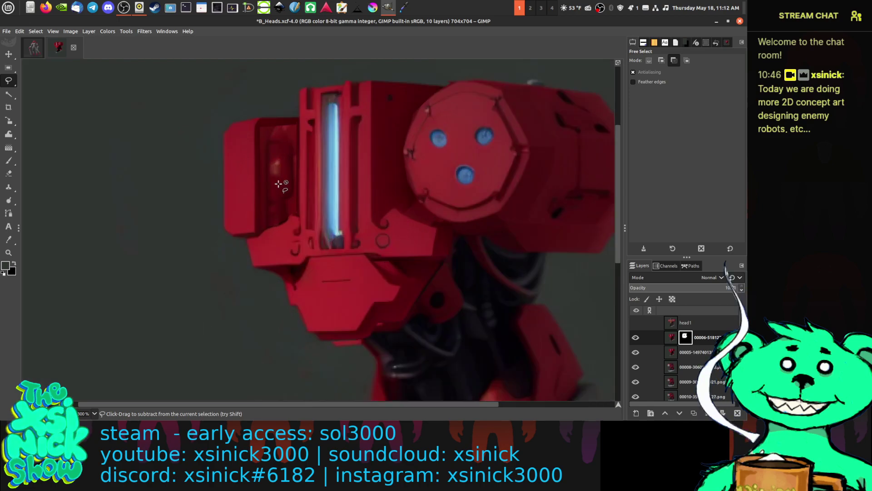
click(7, 162)
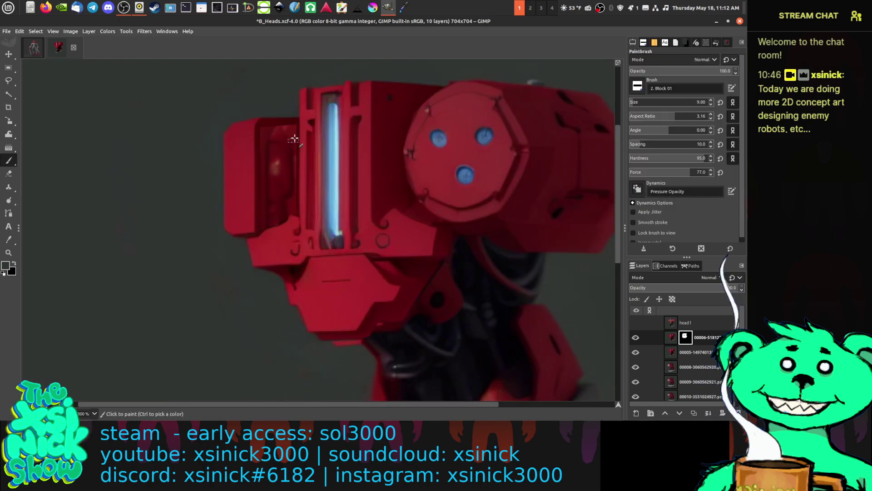
click(642, 43)
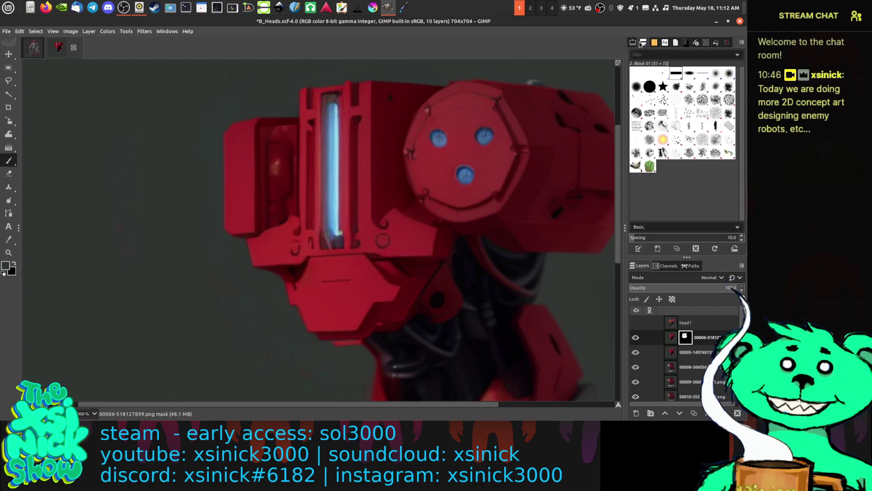
click(633, 44)
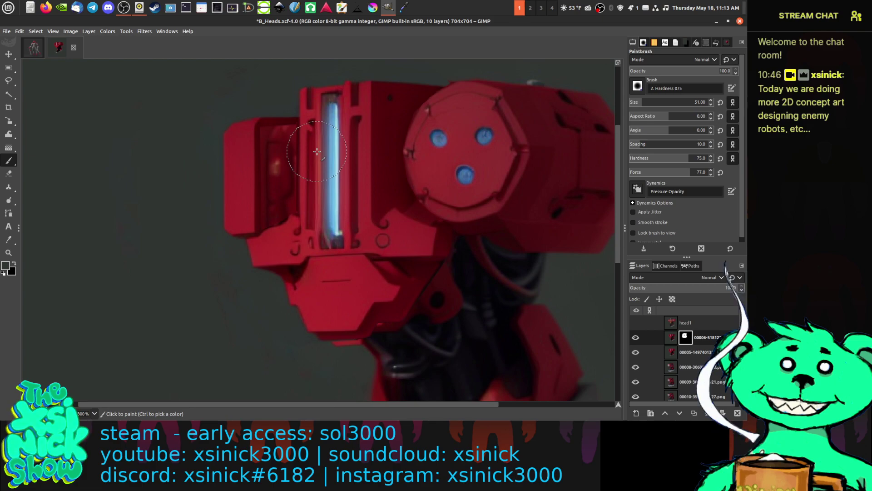
key(bracketleft)
key(bracketleft)
key(bracketleft)
key(bracketleft)
key(bracketleft)
key(bracketleft)
key(bracketleft)
key(bracketleft)
key(bracketleft)
key(bracketleft)
key(bracketleft)
key(bracketleft)
key(bracketleft)
key(bracketleft)
key(bracketleft)
key(bracketleft)
key(bracketleft)
key(bracketleft)
key(bracketleft)
key(bracketleft)
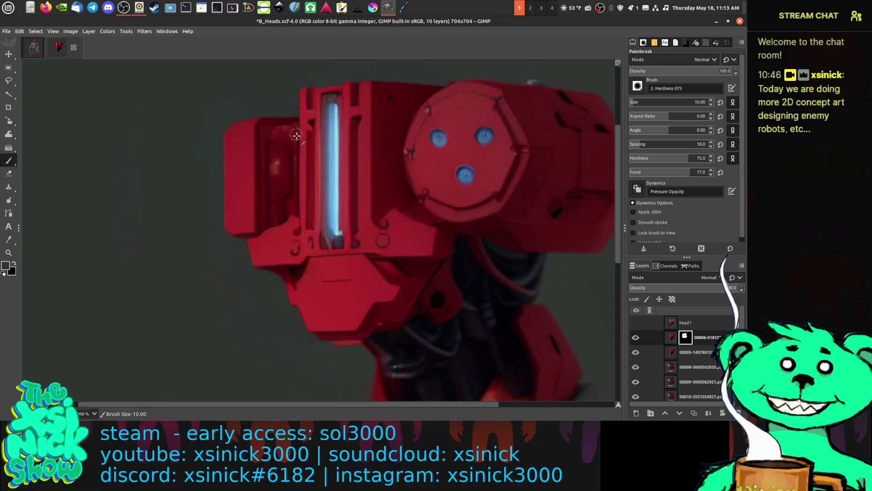
click(672, 72)
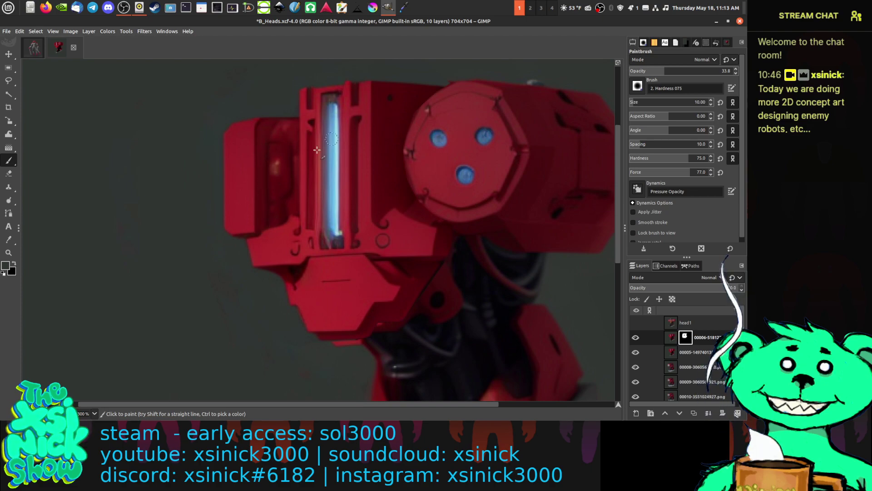
Step: Zoom out to 150% to frame the whole head, then open the file manager at Home
scroll(256, 165, down, 2)
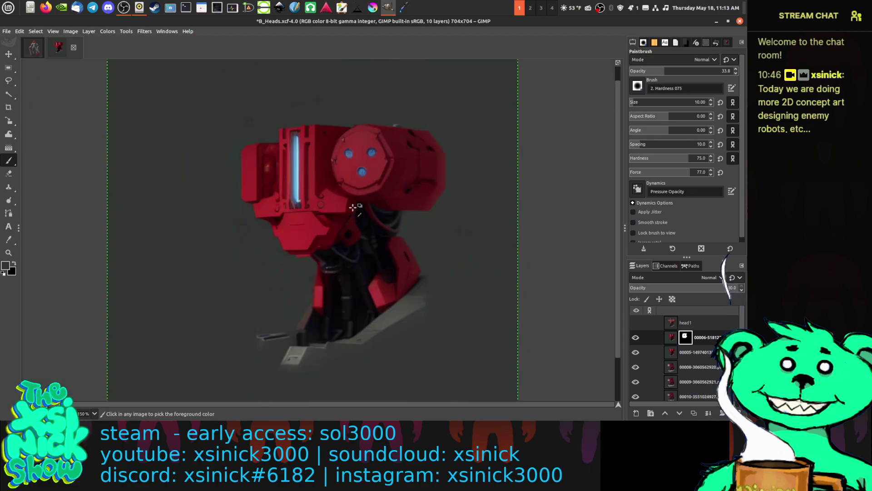
scroll(400, 213, up, 1)
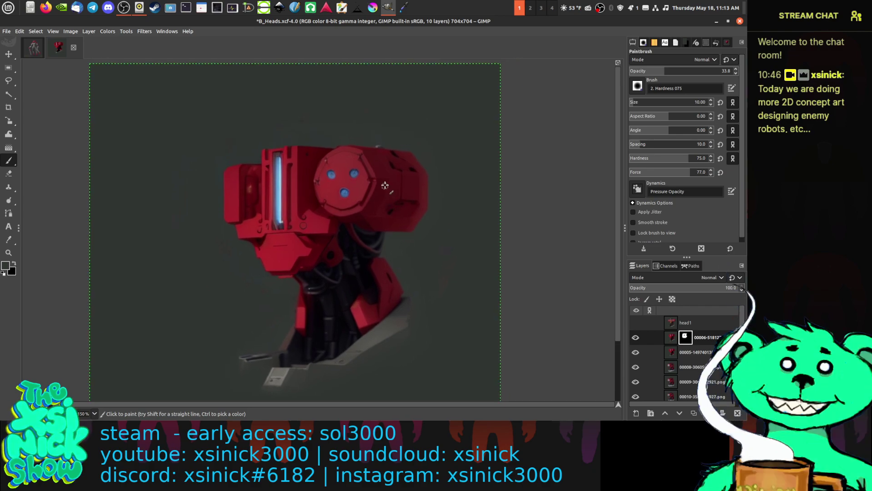
scroll(396, 195, up, 1)
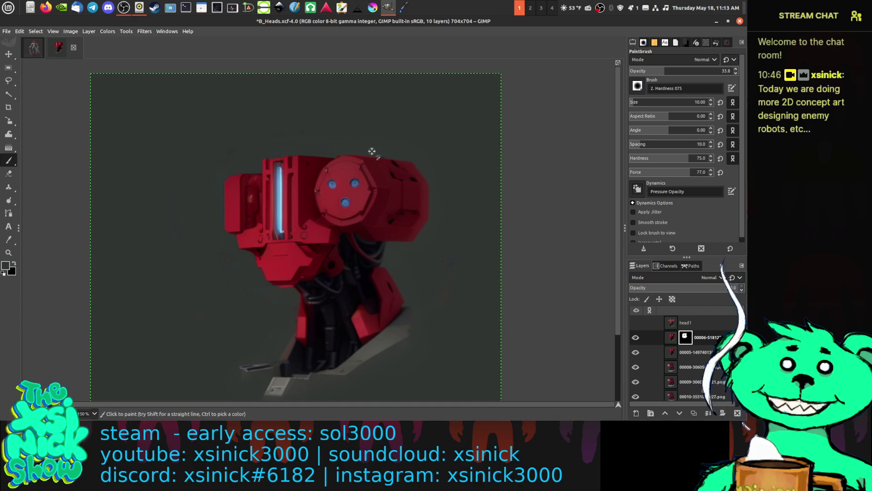
scroll(380, 370, down, 4)
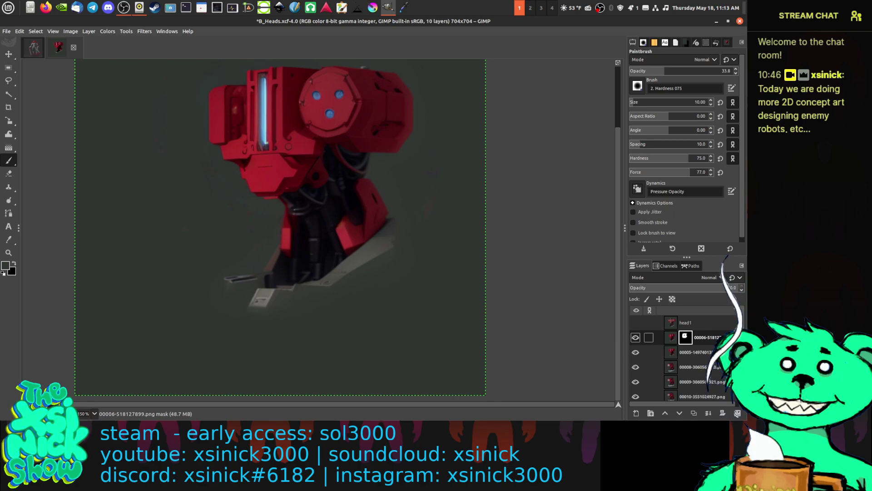
right_click(700, 339)
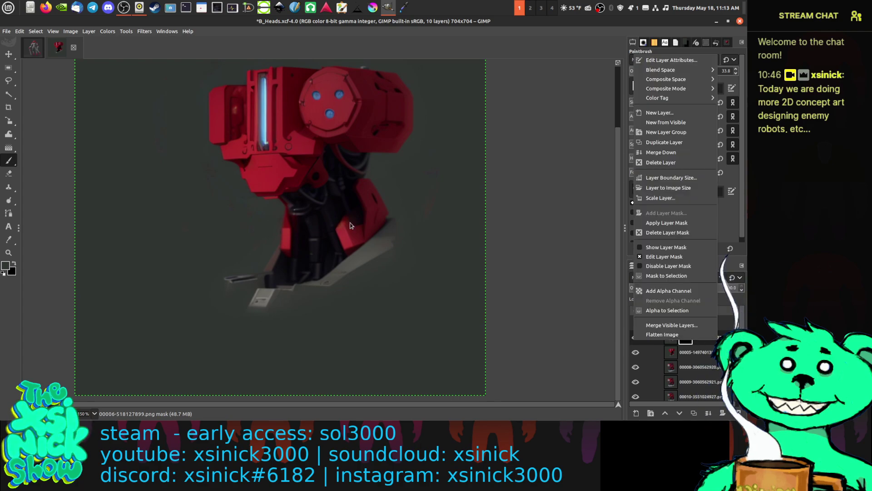
click(28, 9)
click(28, 8)
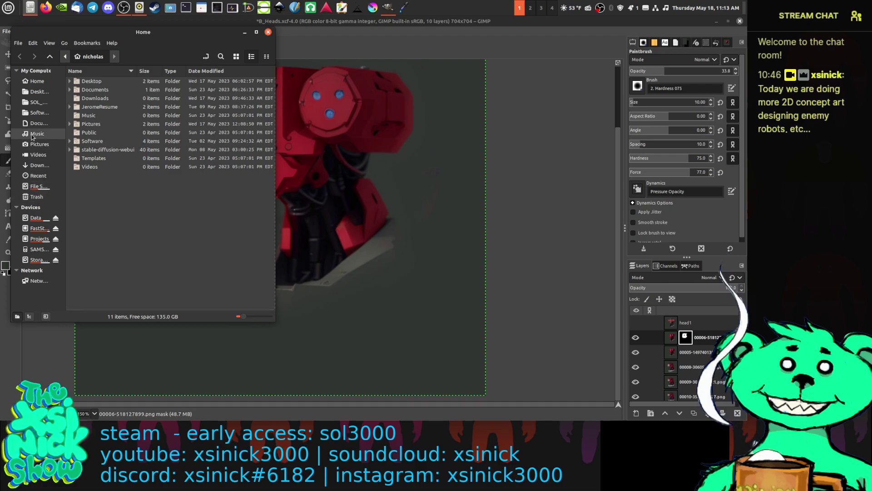
Step: Browse the generated head renders in SOL's Enemies/4_soldiers/B/raw_generated/heads folder, then close Nemo
click(43, 104)
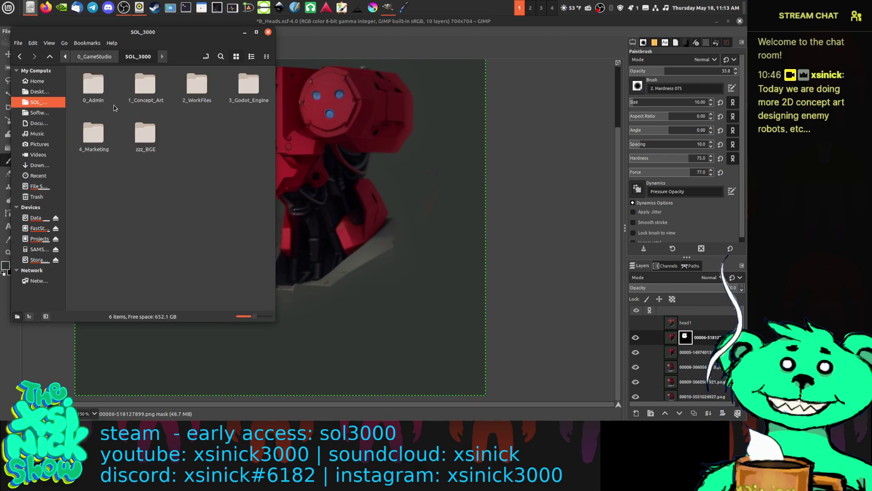
double_click(138, 86)
double_click(94, 93)
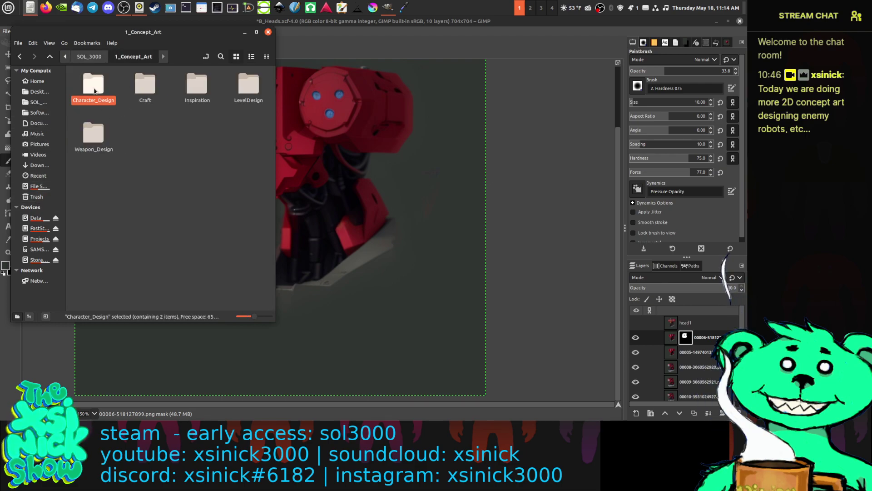
double_click(94, 91)
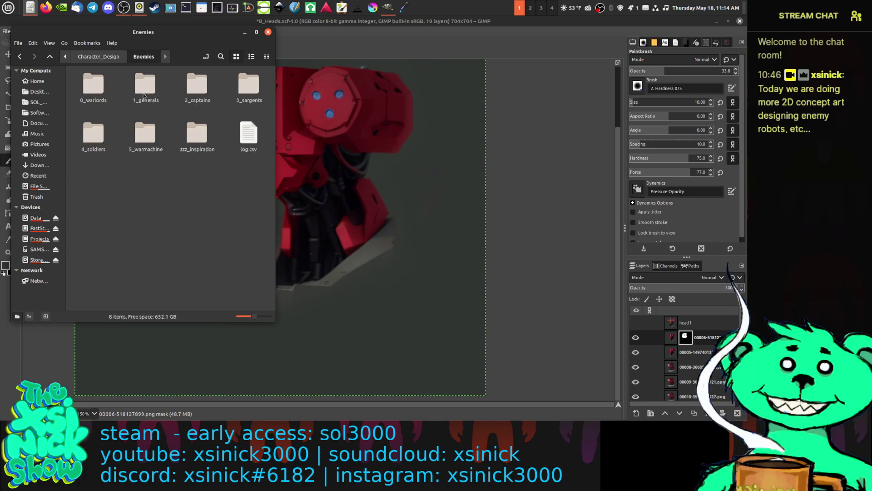
double_click(93, 134)
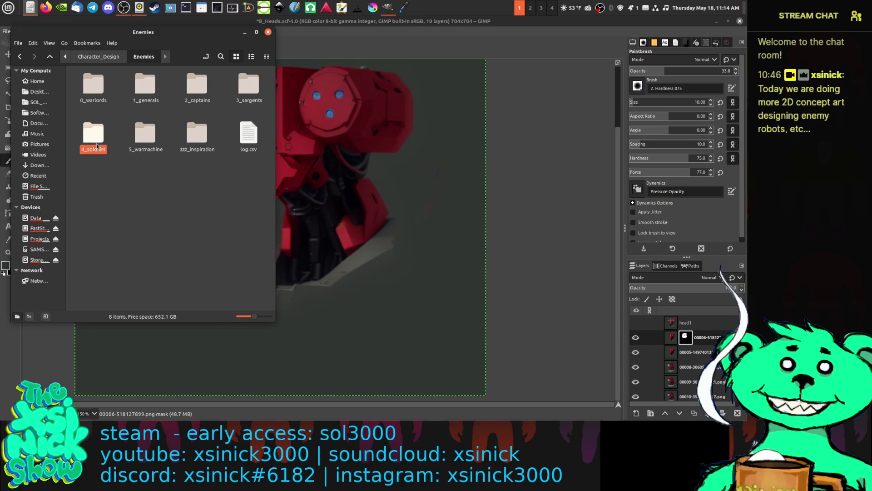
double_click(76, 91)
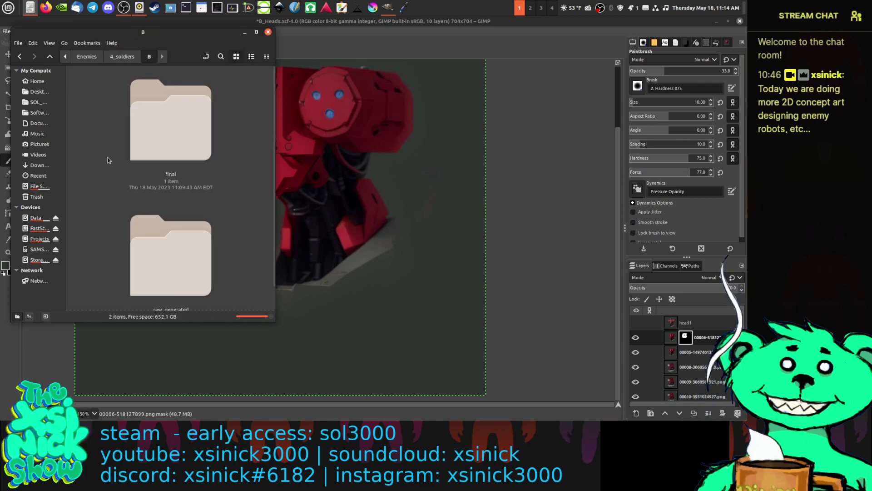
scroll(226, 233, down, 1)
scroll(224, 234, up, 1)
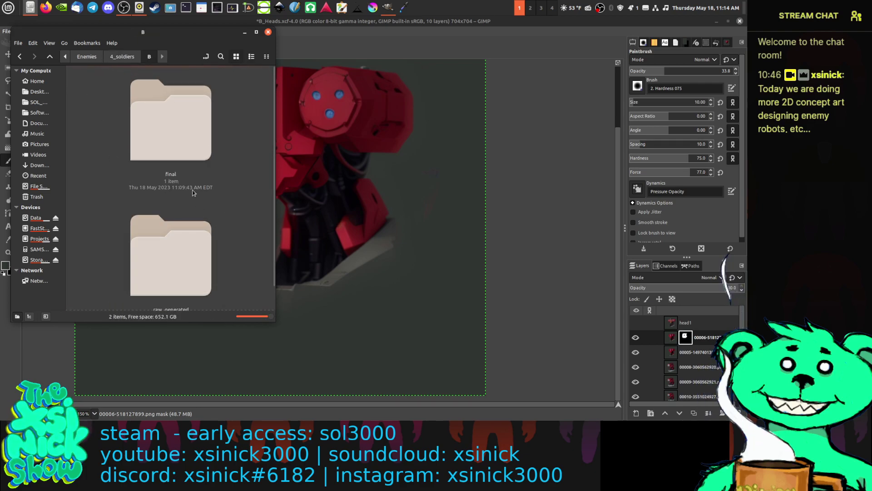
scroll(193, 199, down, 1)
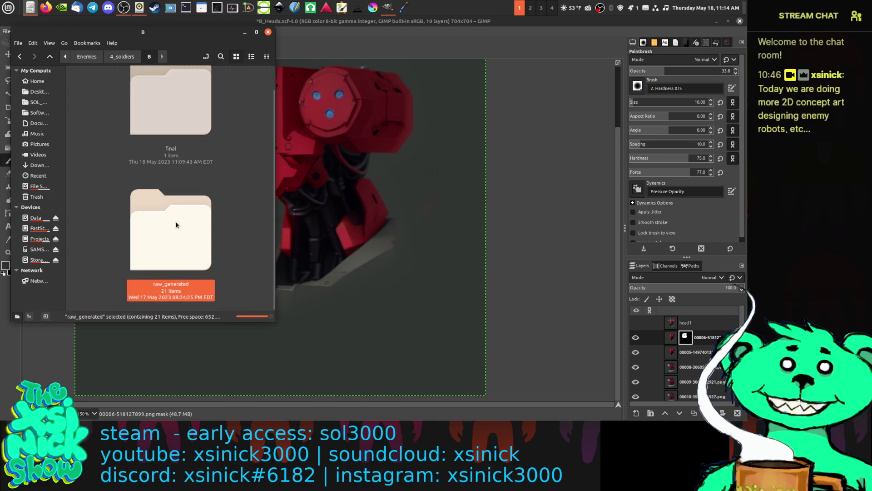
double_click(193, 199)
double_click(95, 91)
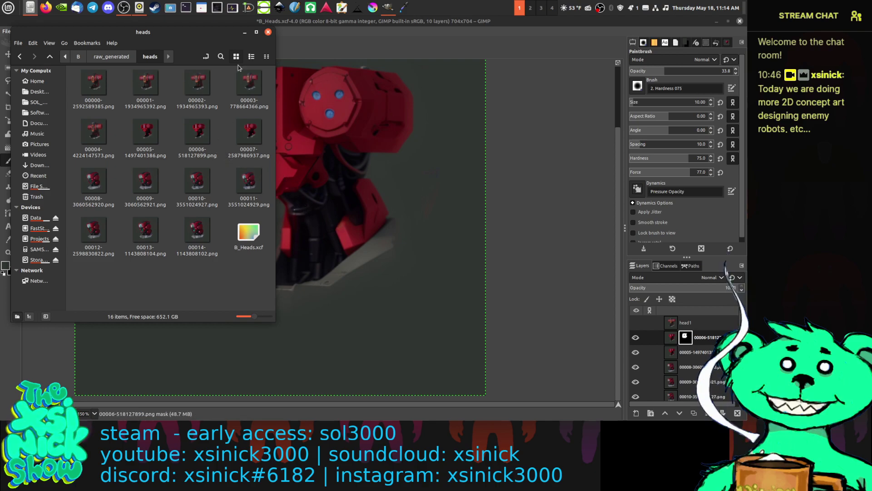
click(244, 32)
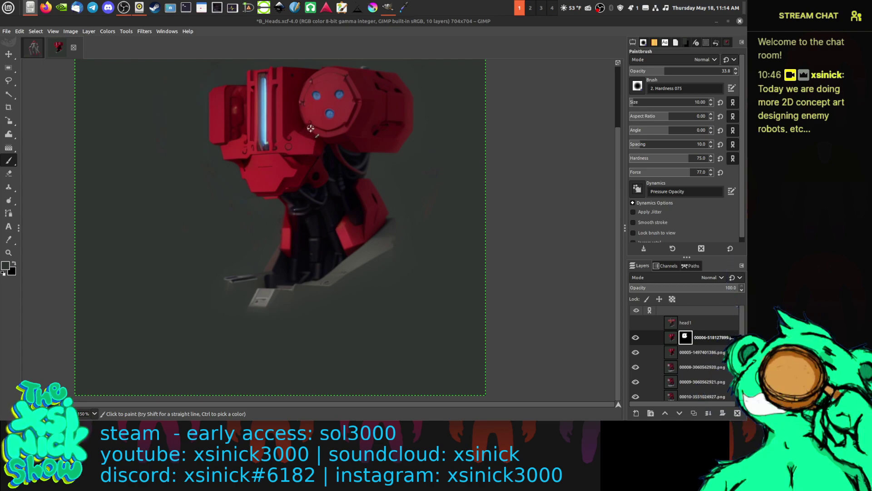
Step: Select the narrow box-shaped panel on the head's left side with Free Select
scroll(306, 181, up, 3)
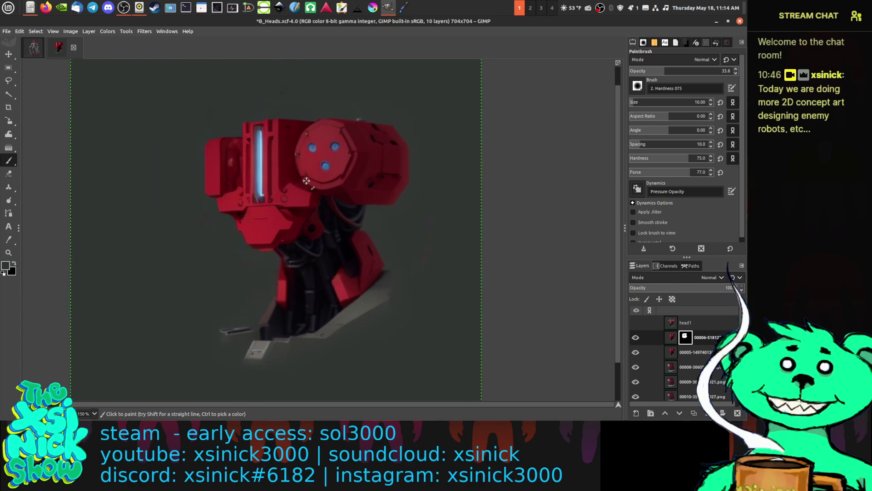
click(9, 80)
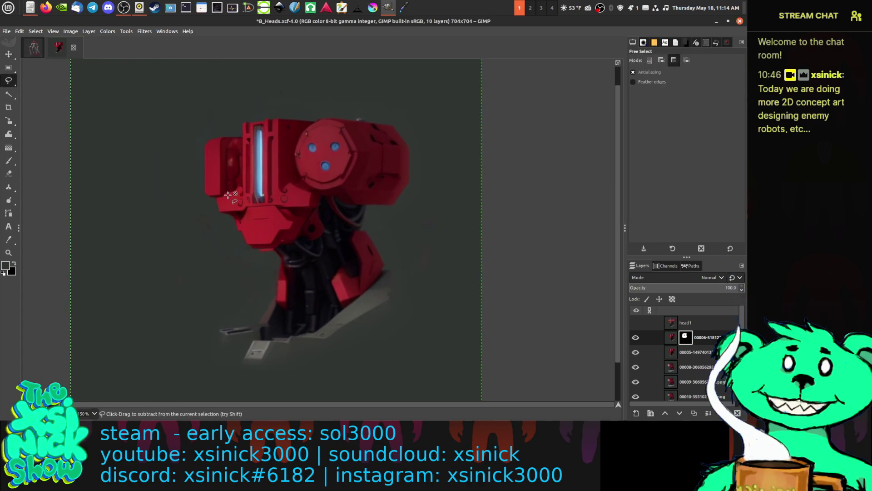
scroll(228, 192, up, 1)
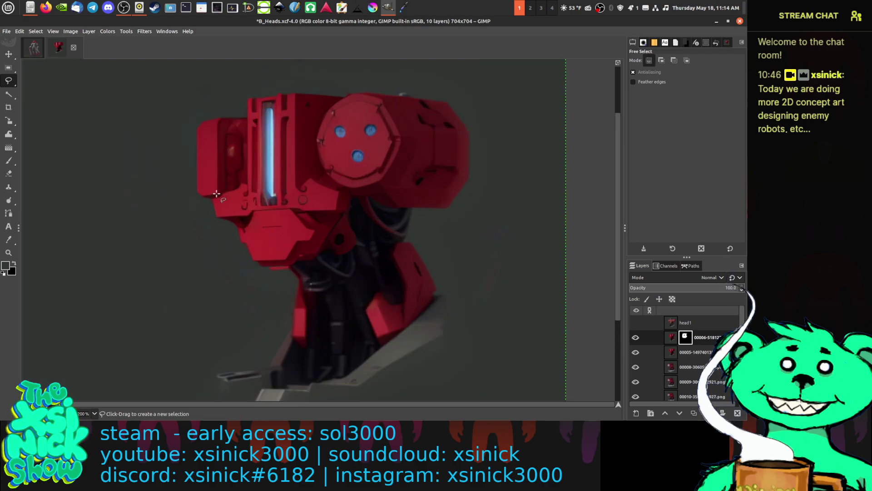
click(217, 192)
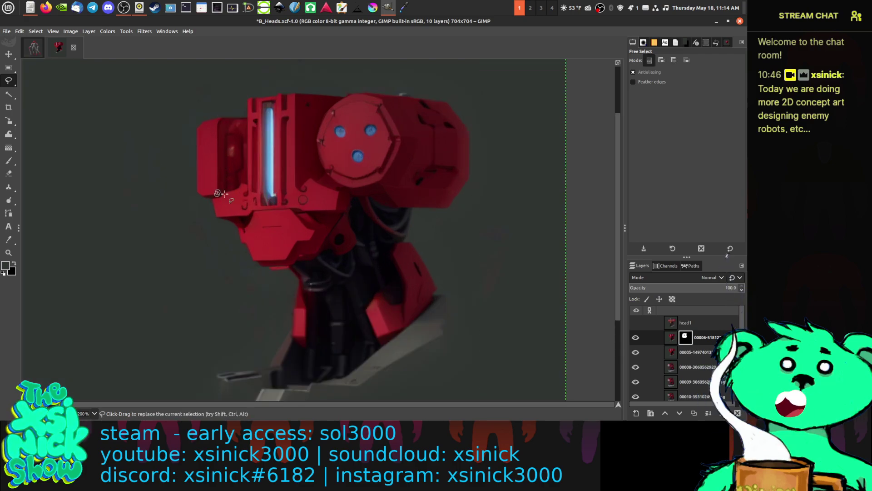
key(Escape)
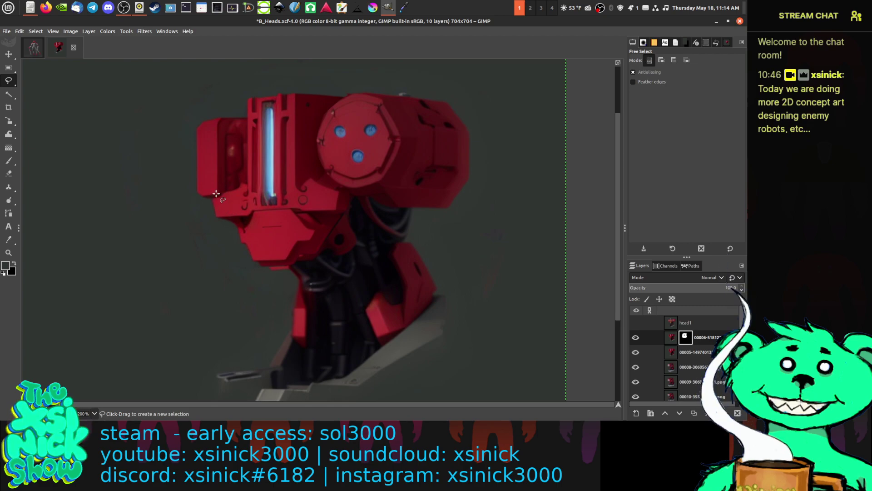
mouse_move(217, 193)
mouse_down()
mouse_move(218, 104)
mouse_move(217, 124)
mouse_up()
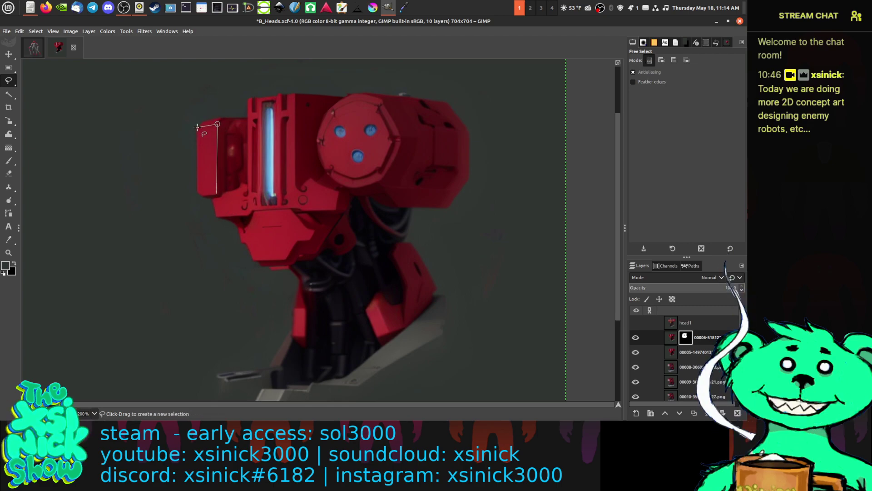
click(197, 127)
double_click(196, 196)
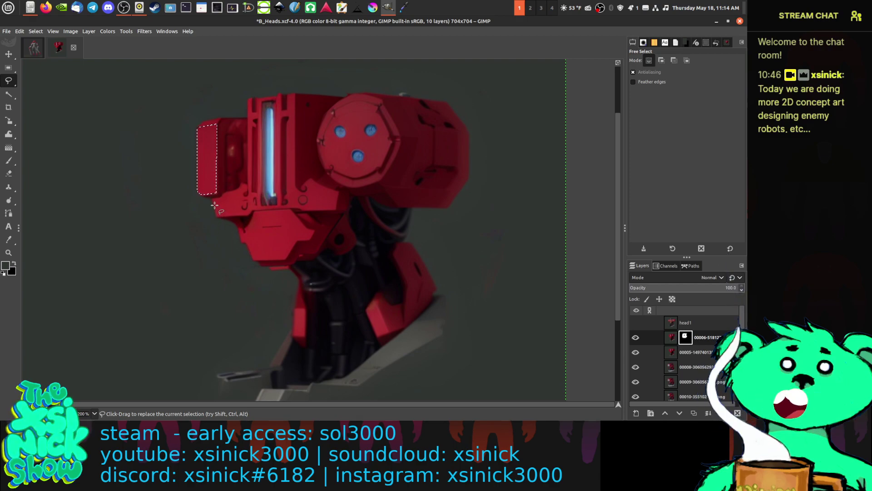
Step: Start adding the lower front plate, tracing its bottom edge and right side upward
shift+click(212, 199)
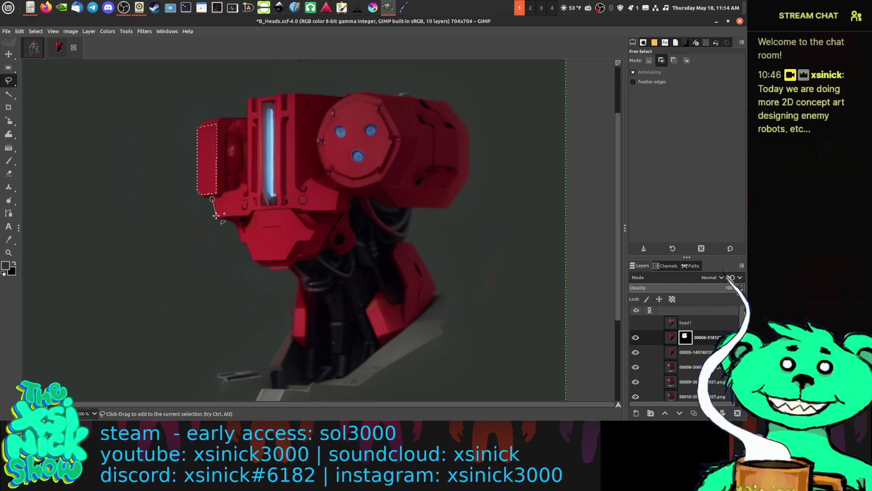
click(216, 215)
click(247, 214)
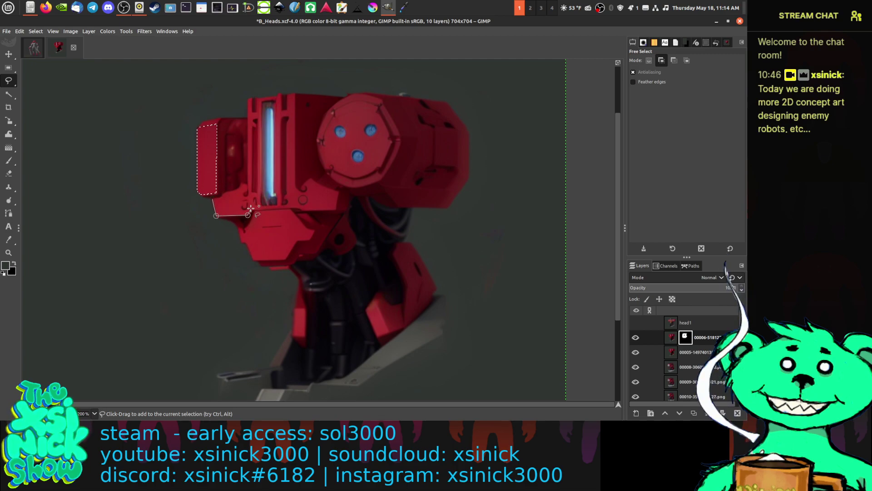
click(252, 210)
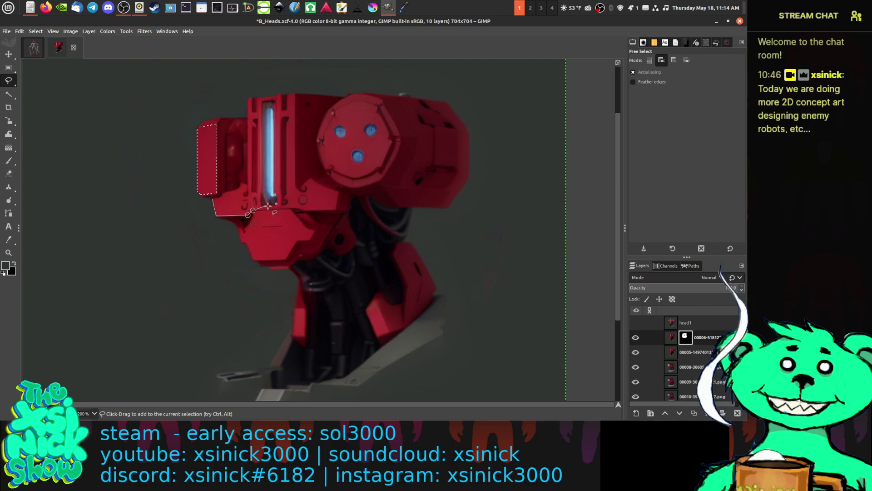
click(295, 207)
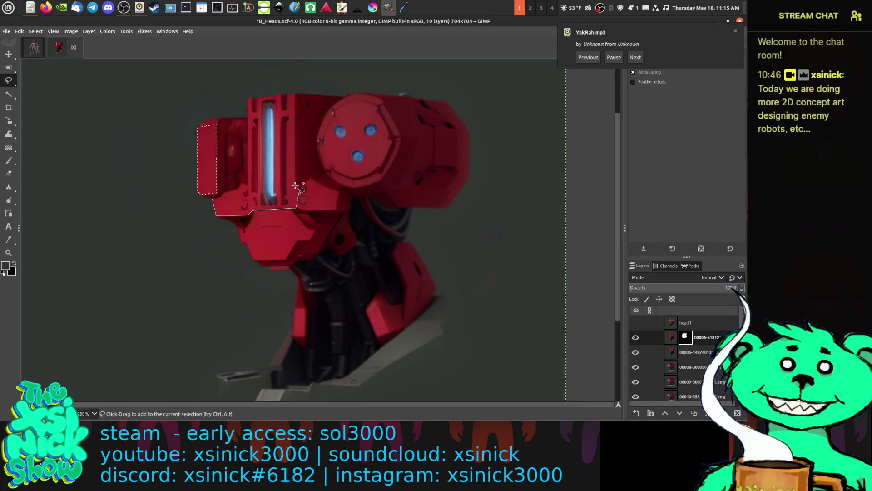
click(295, 186)
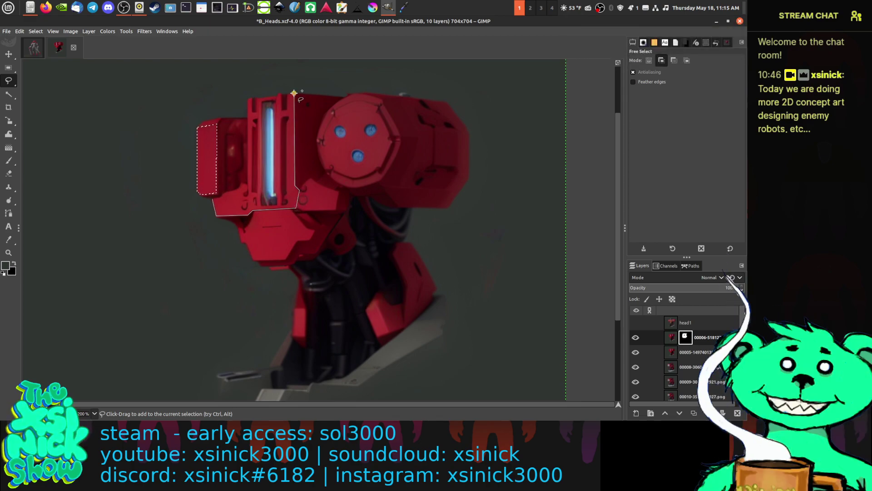
Step: Finish the outline across the head's notched top edge and tube housing, adjust its corners, and commit
click(294, 92)
click(286, 94)
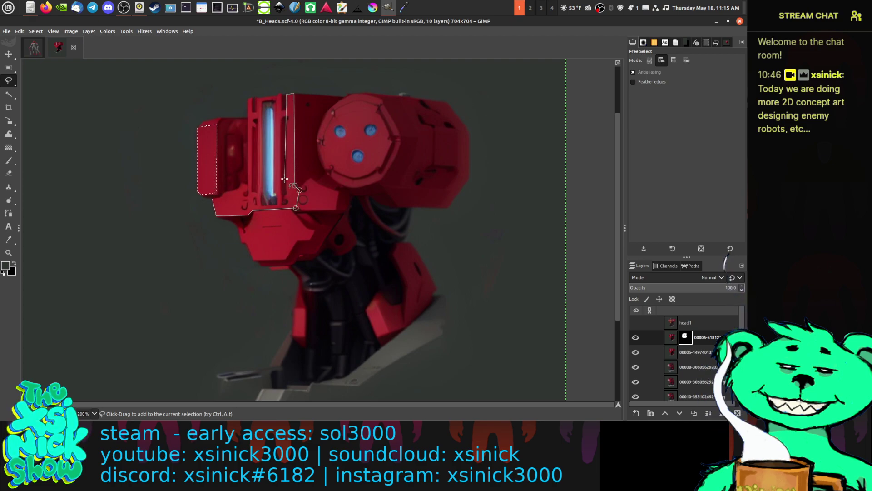
click(287, 110)
click(282, 109)
click(281, 94)
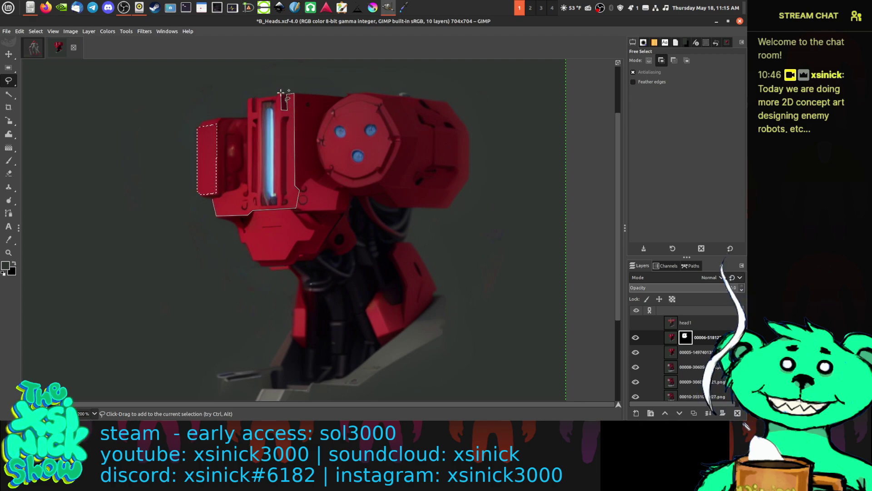
click(275, 96)
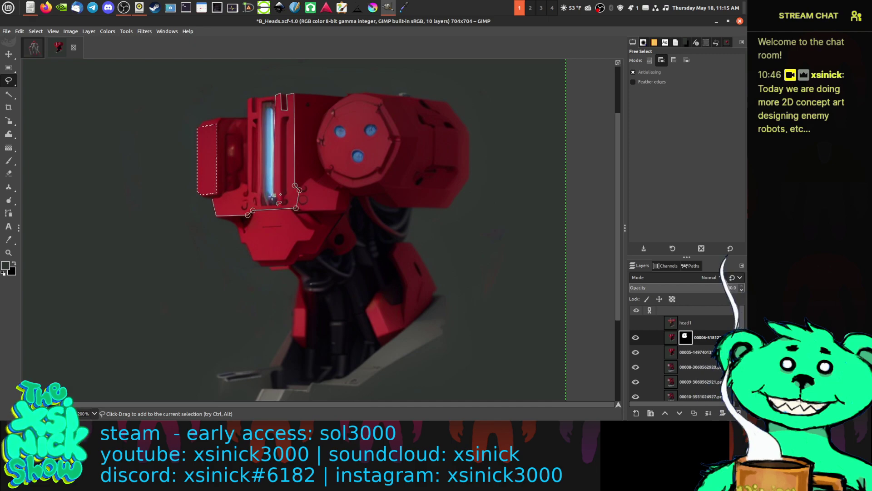
click(275, 194)
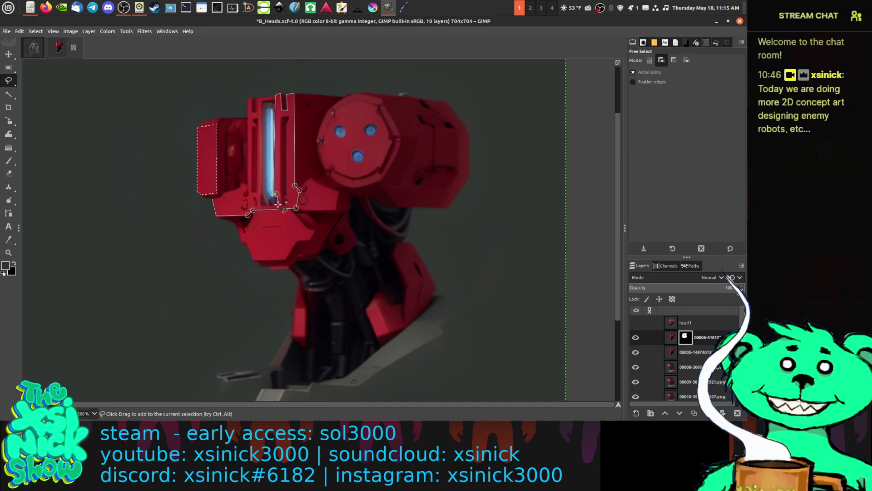
click(278, 205)
click(262, 206)
click(260, 103)
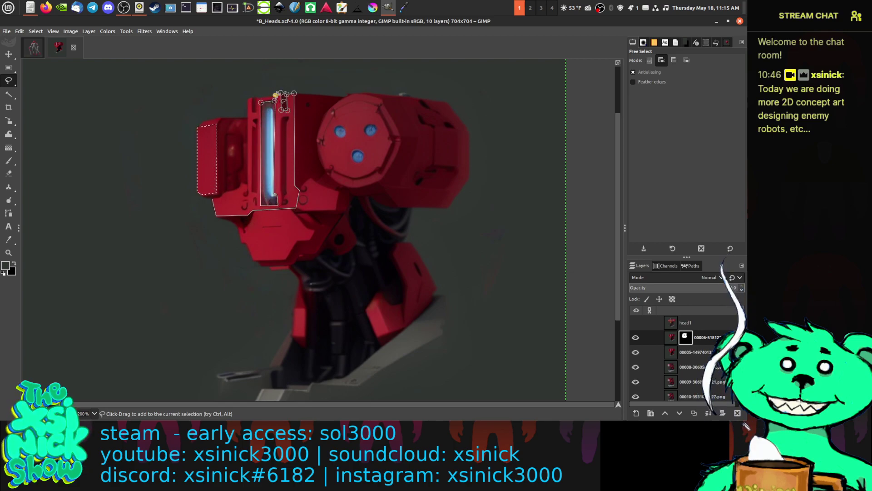
drag(274, 95, 246, 100)
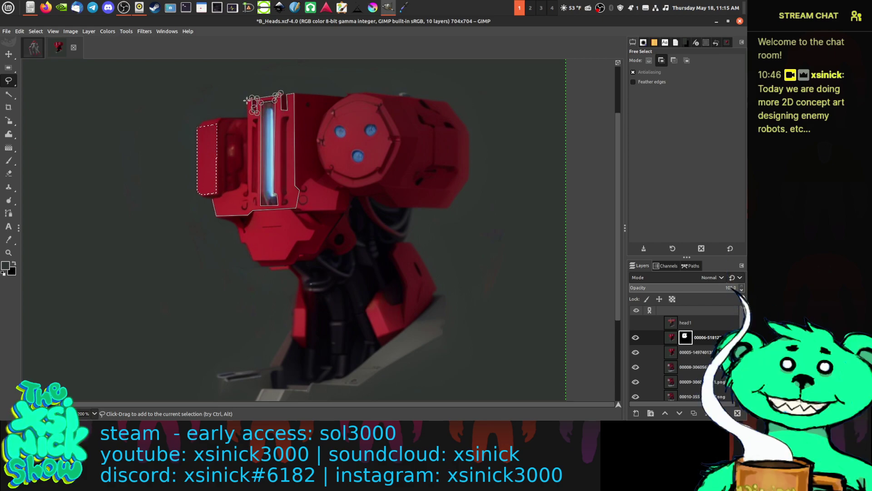
drag(249, 161, 245, 182)
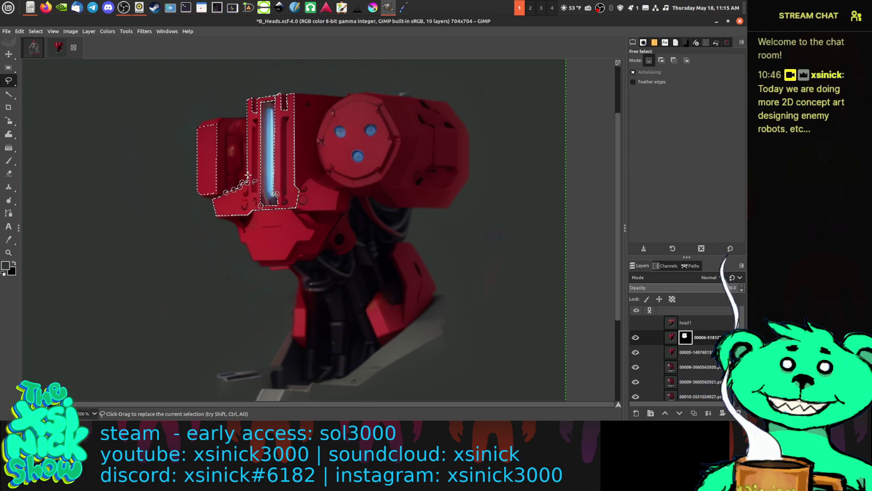
key(Return)
key(alt)
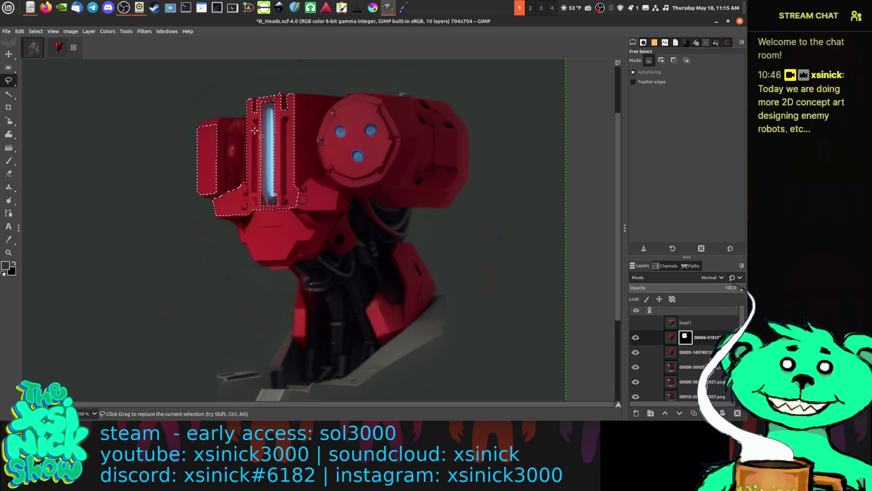
Step: Subtract the thin strip and the glowing tube from the selection
key(ctrl)
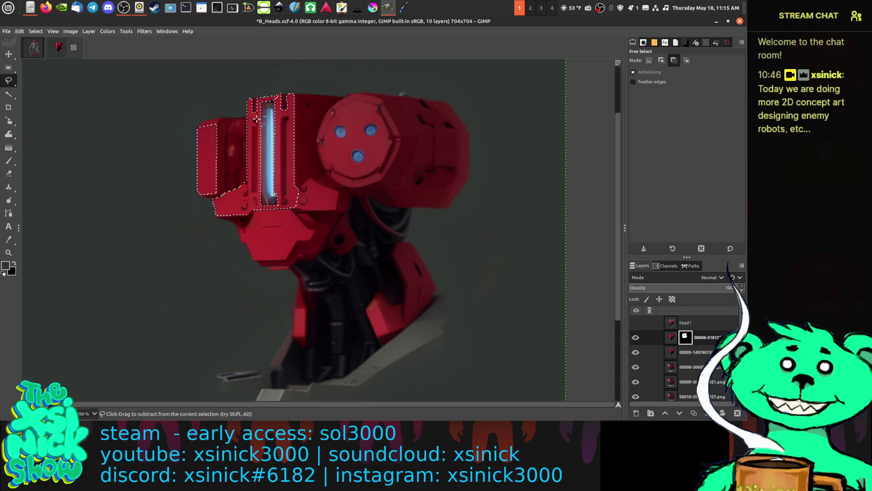
ctrl+click(256, 119)
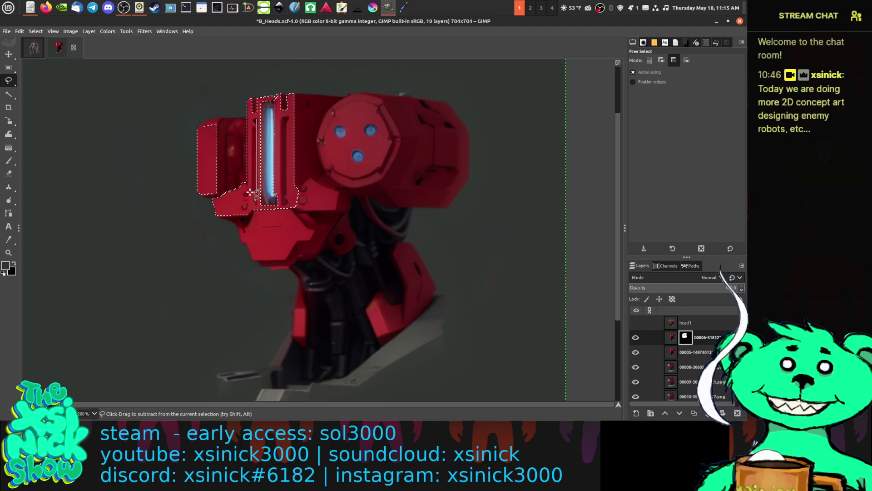
click(253, 192)
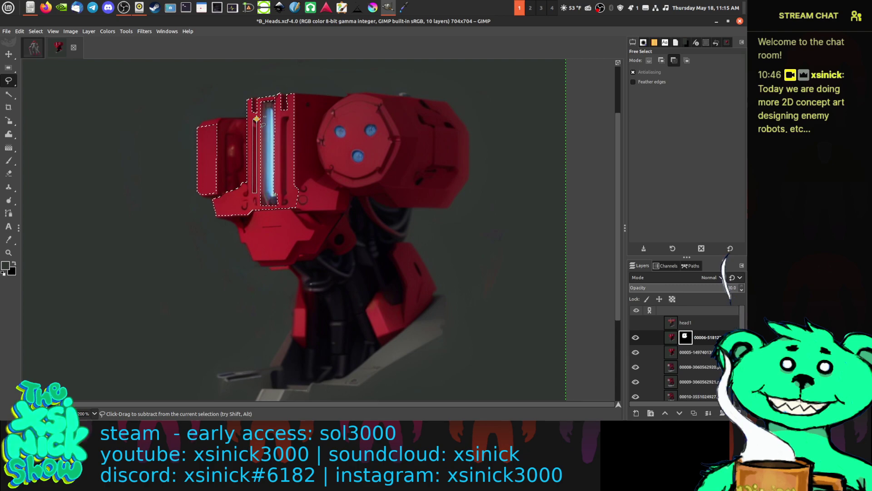
click(257, 119)
key(Return)
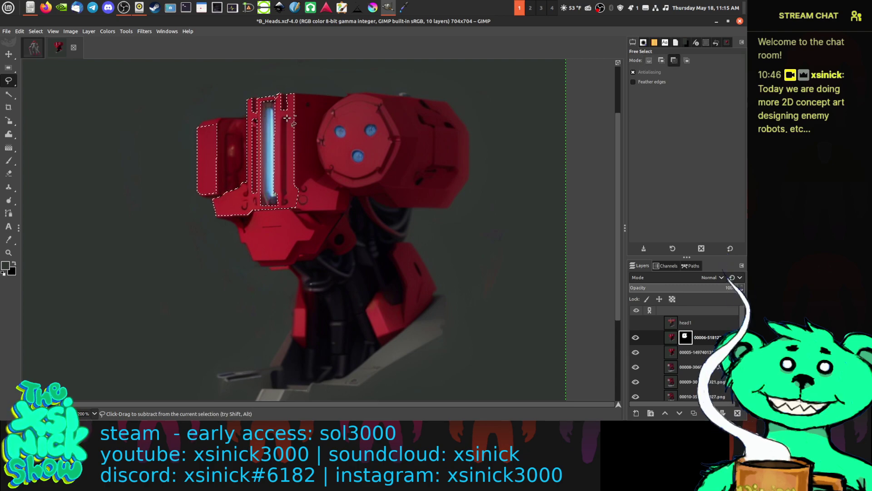
click(282, 117)
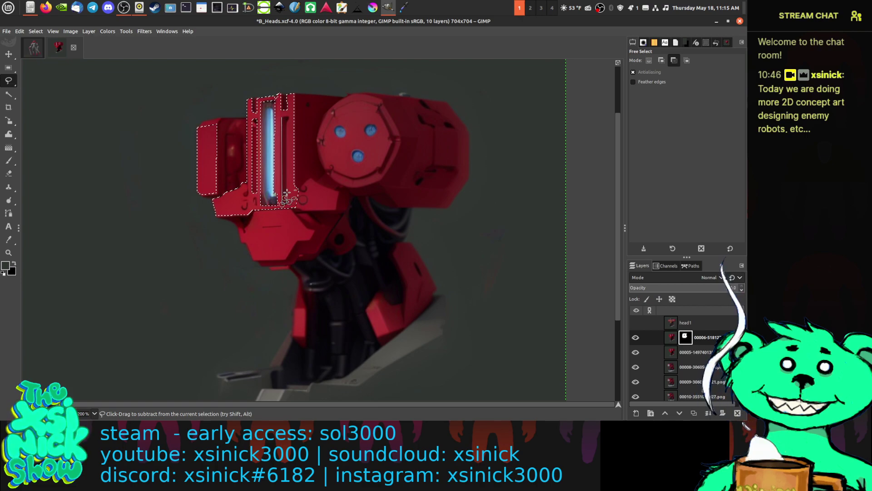
click(287, 193)
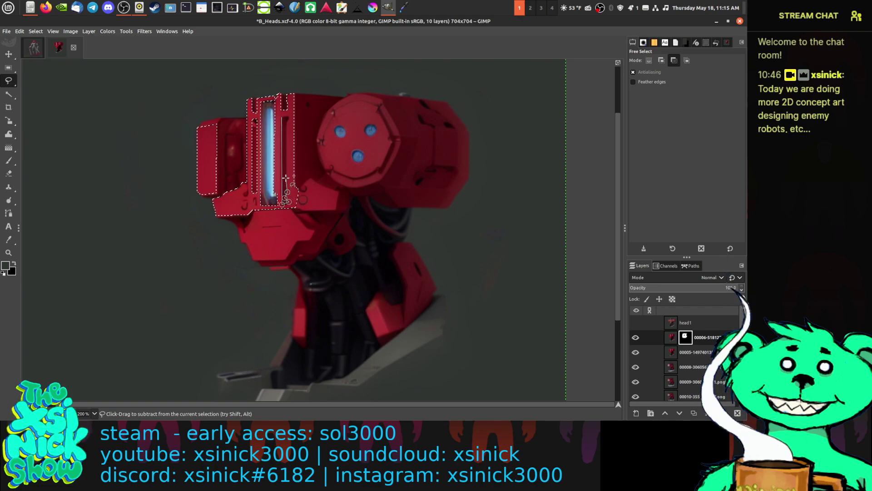
click(282, 117)
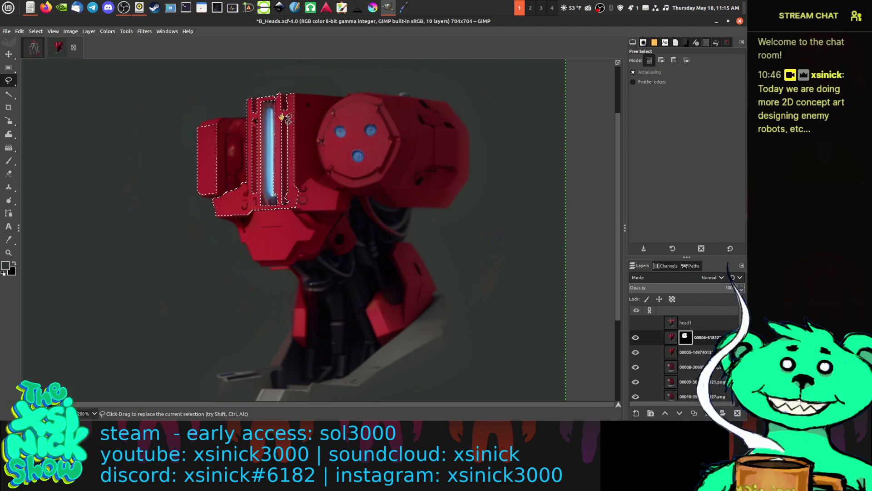
key(Return)
Step: Add the hexagonal chin plate to the selection
click(255, 211)
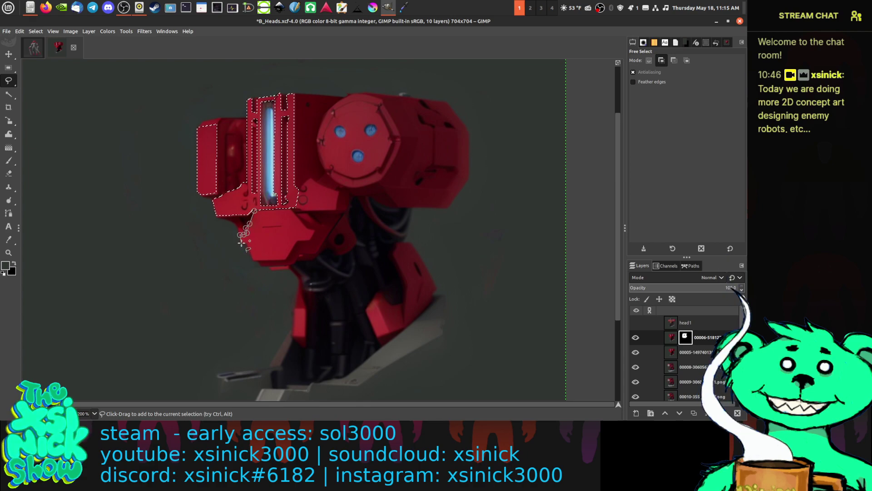
click(241, 235)
click(244, 243)
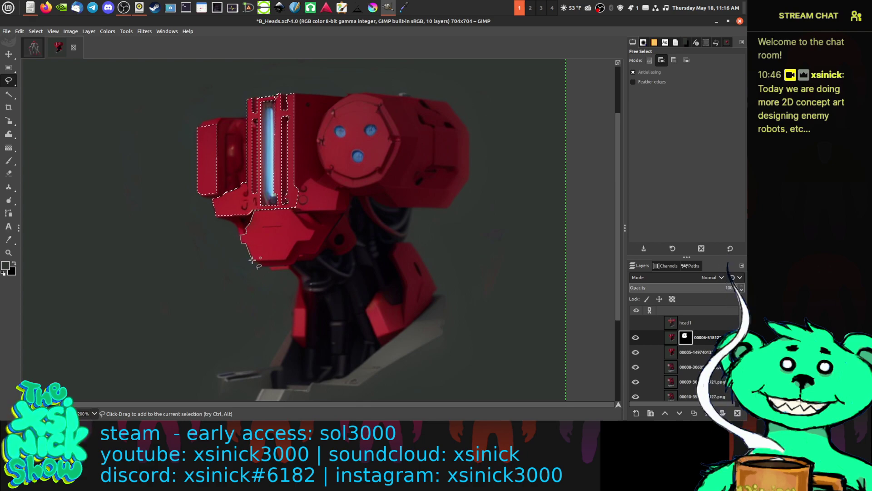
click(251, 259)
click(287, 260)
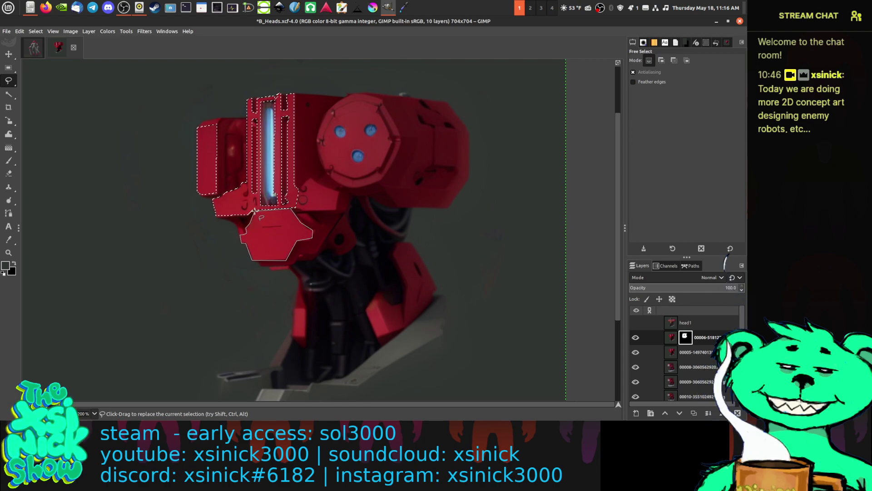
key(Return)
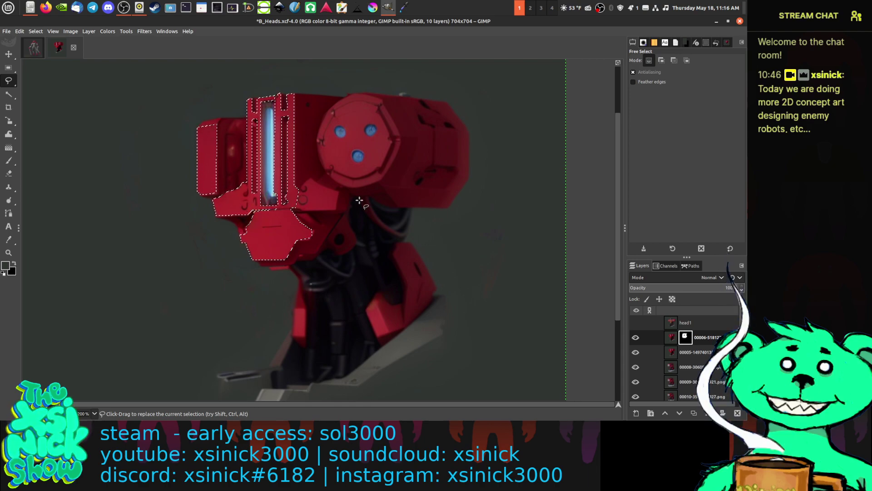
Step: Add the round front face plate beside the visor to the selection
key(shift)
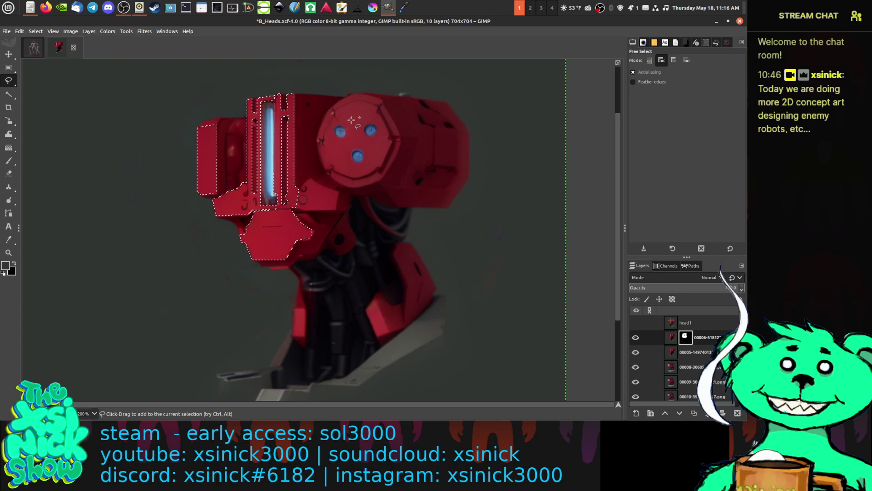
click(319, 128)
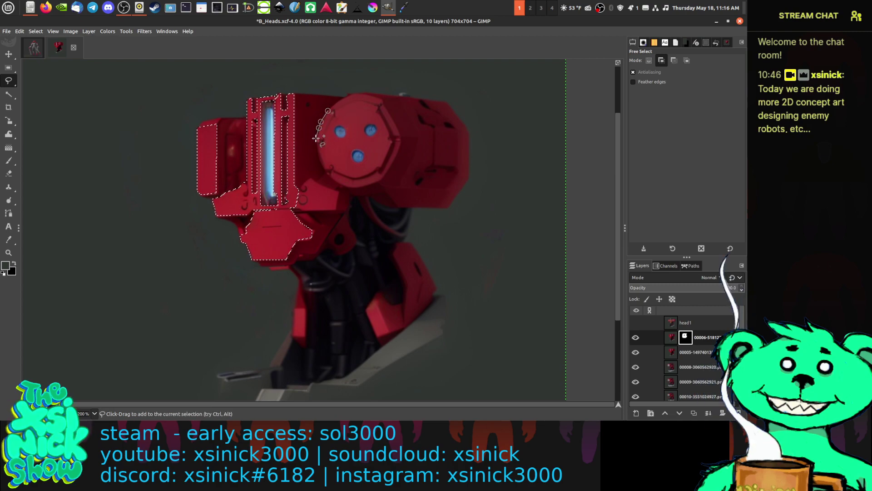
click(317, 138)
click(318, 144)
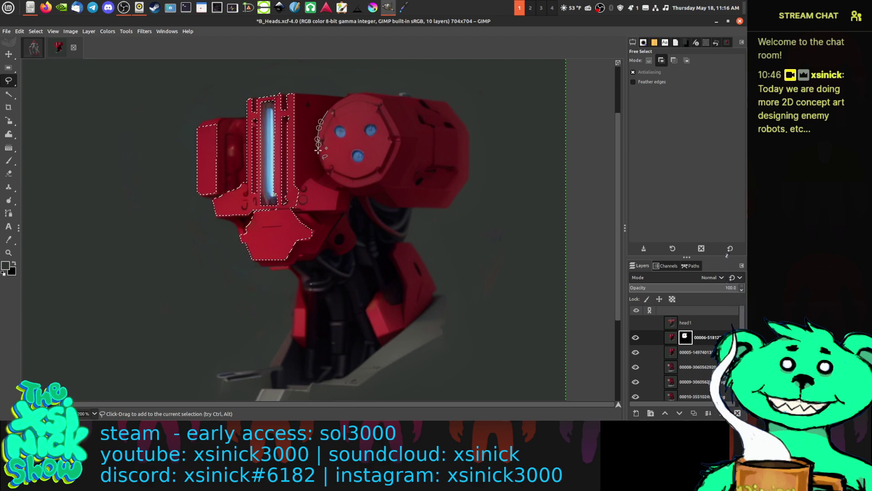
click(321, 158)
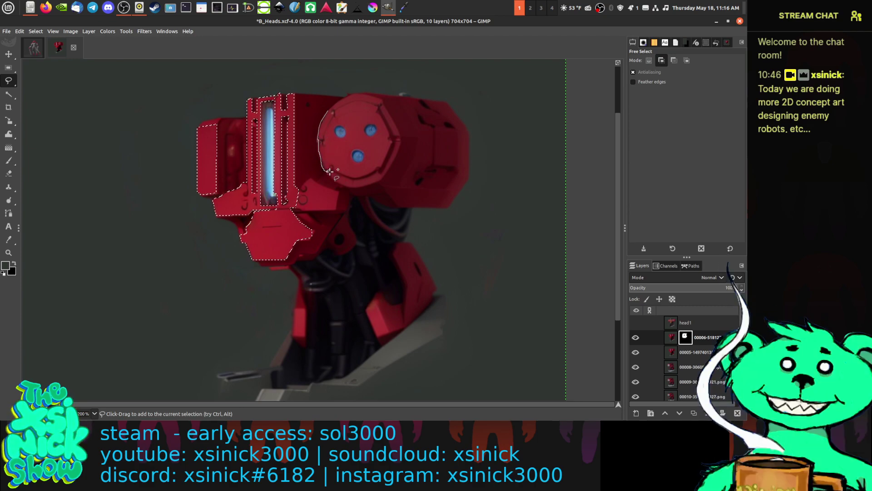
mouse_move(336, 182)
mouse_down()
mouse_move(375, 183)
mouse_move(339, 174)
mouse_move(370, 173)
mouse_move(352, 158)
mouse_move(355, 148)
mouse_move(374, 179)
mouse_move(336, 129)
mouse_move(352, 121)
mouse_move(344, 98)
mouse_move(328, 110)
mouse_up()
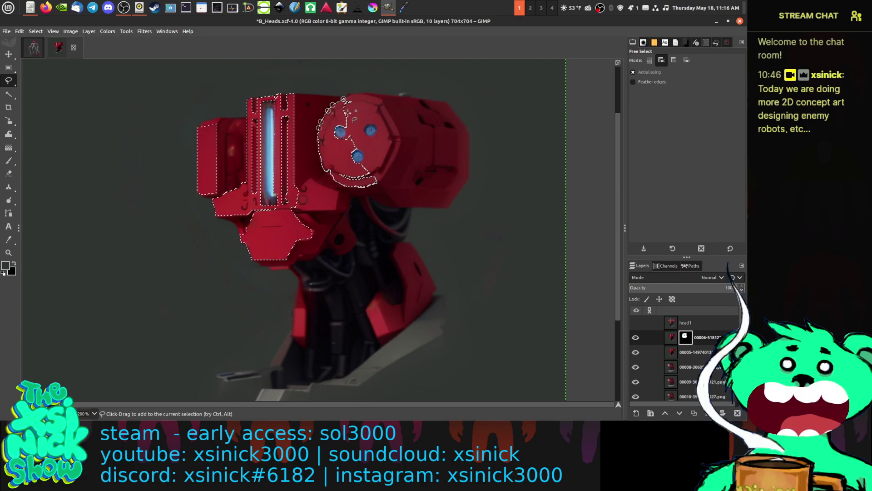
key(Return)
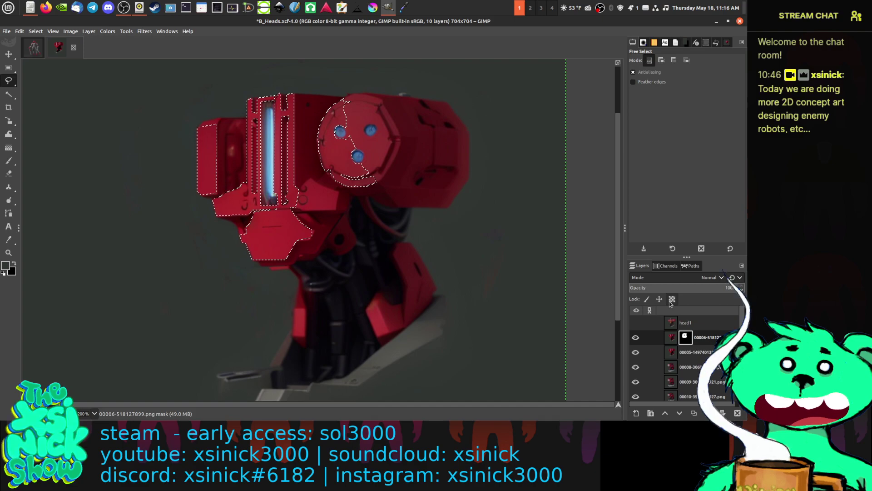
Step: Add a new layer named 'notes' and sample a dark red from the head's left box
click(636, 413)
click(725, 411)
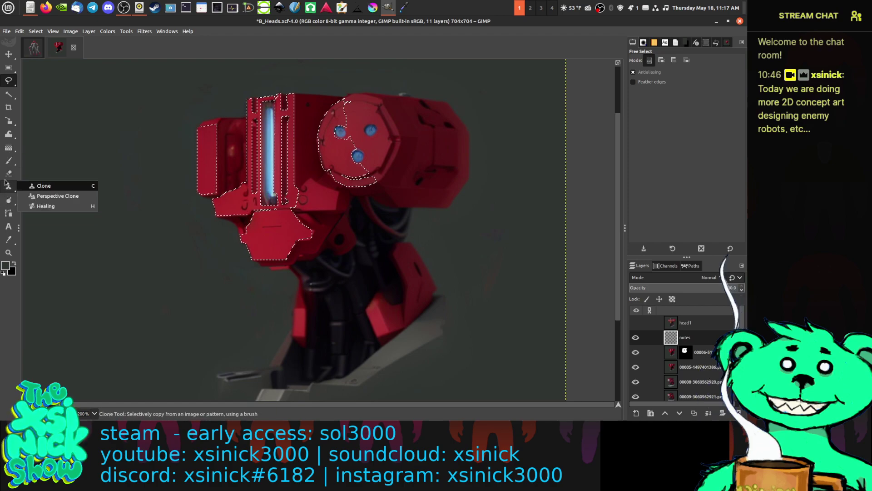
click(8, 239)
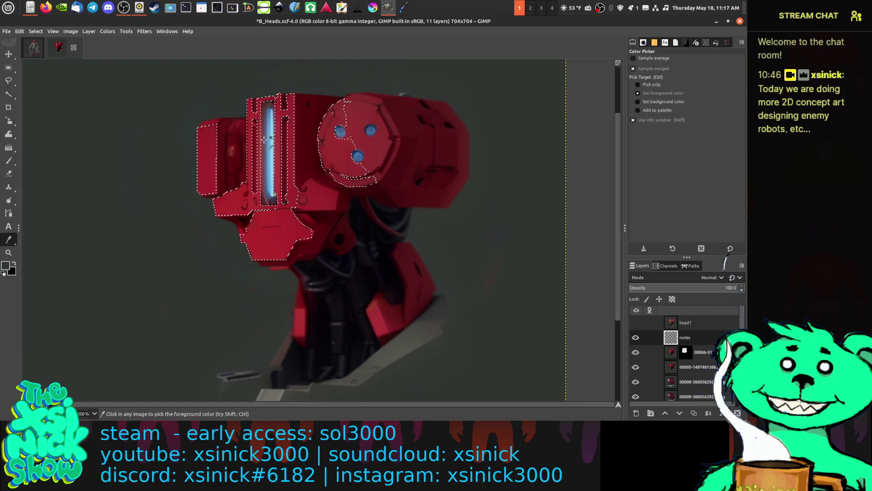
click(232, 125)
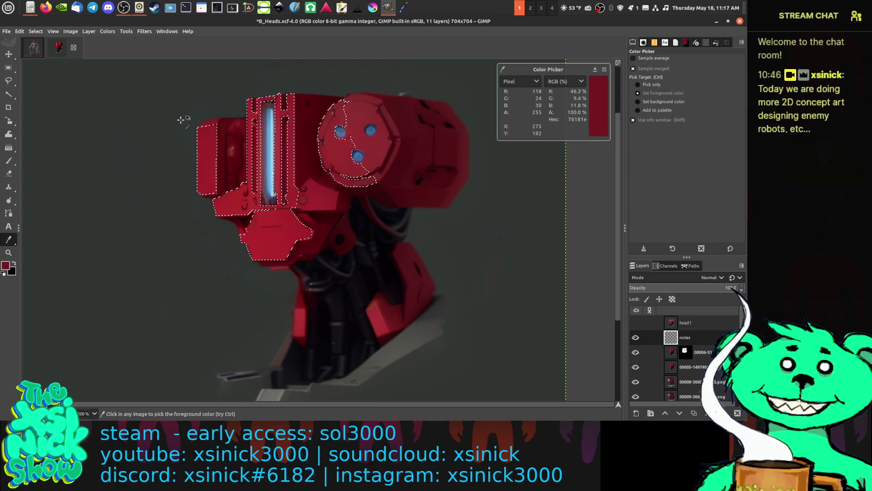
click(237, 123)
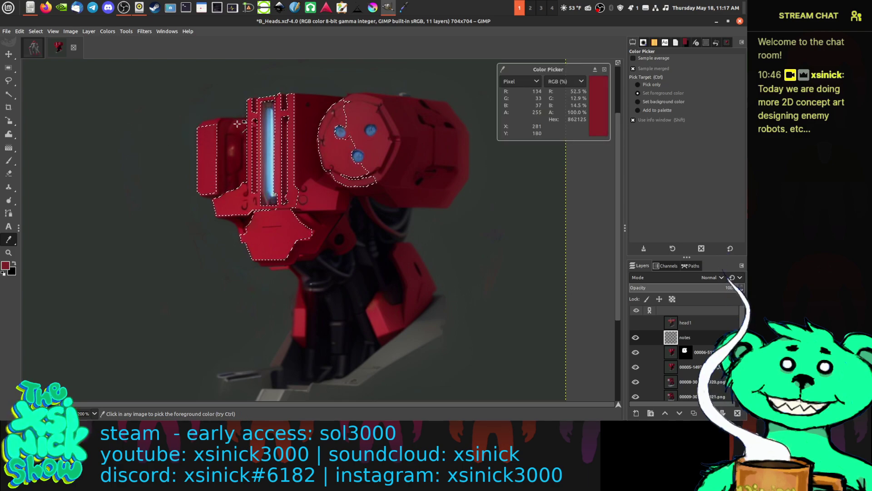
drag(237, 119, 233, 148)
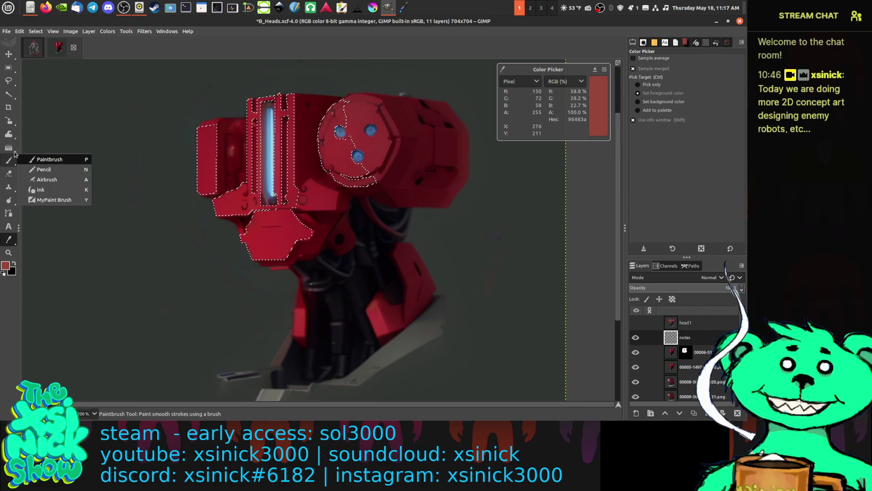
Step: Draw foreground-to-transparent gradients across the selected head panels, then clear the selection
click(9, 148)
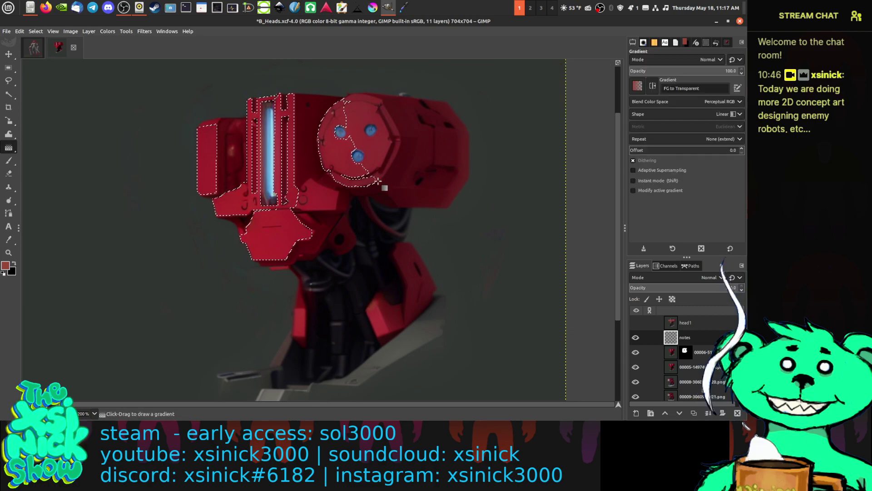
drag(188, 190, 361, 272)
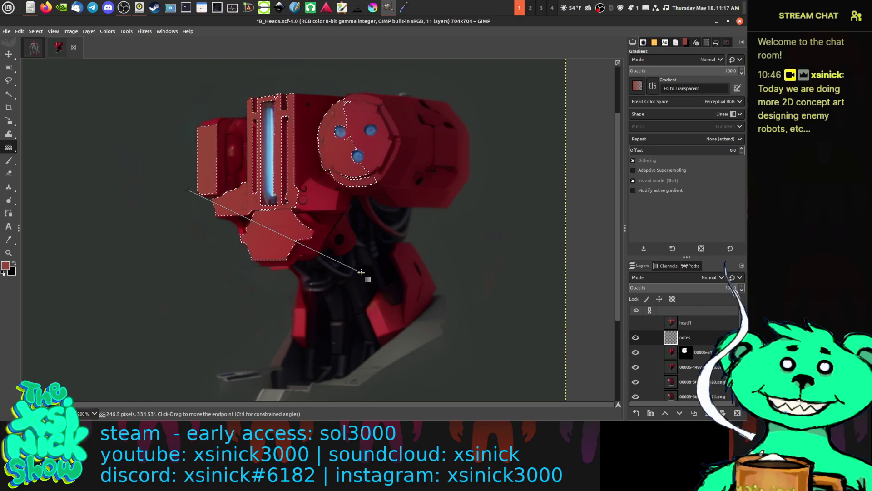
key(Return)
drag(146, 63, 325, 220)
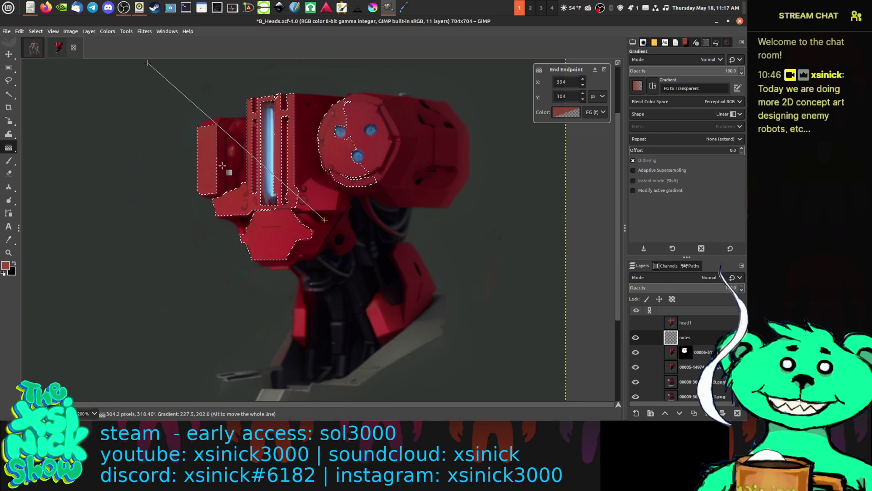
key(ctrl+shift+a)
key(Escape)
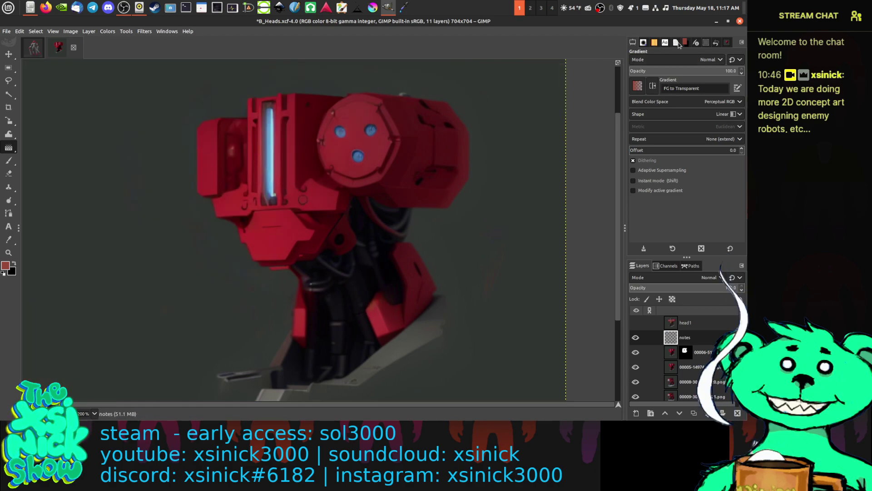
Step: Restore the head selection from Undo History and reapply a diagonal dark-red gradient over the panels
click(717, 43)
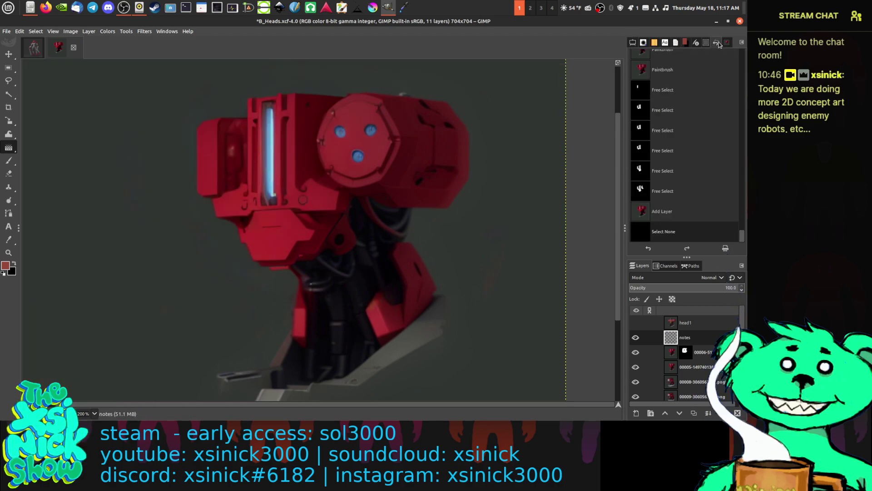
click(681, 218)
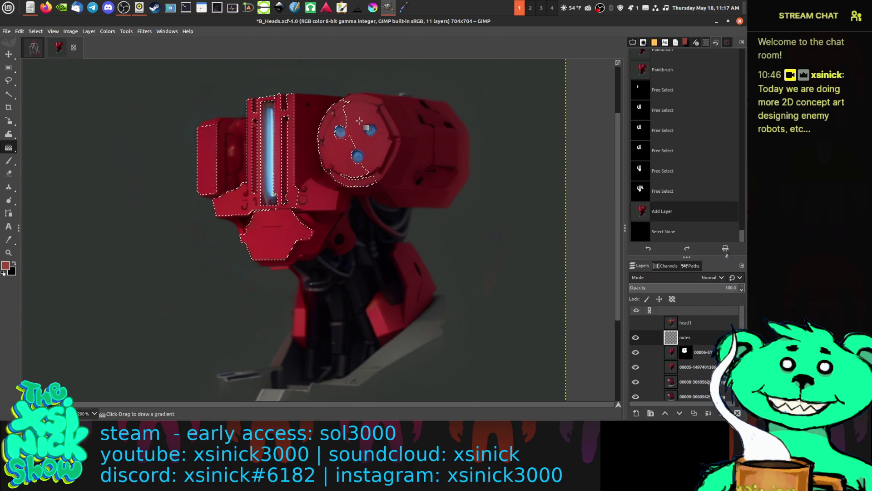
drag(172, 91, 324, 195)
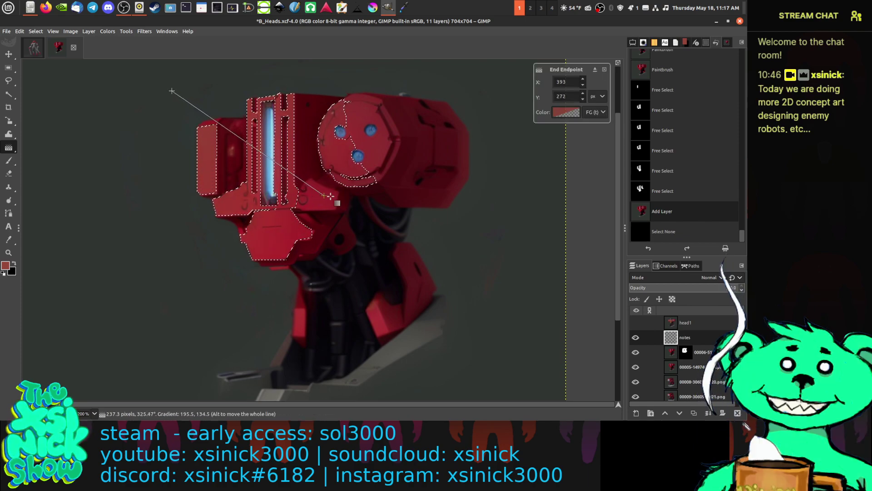
key(Return)
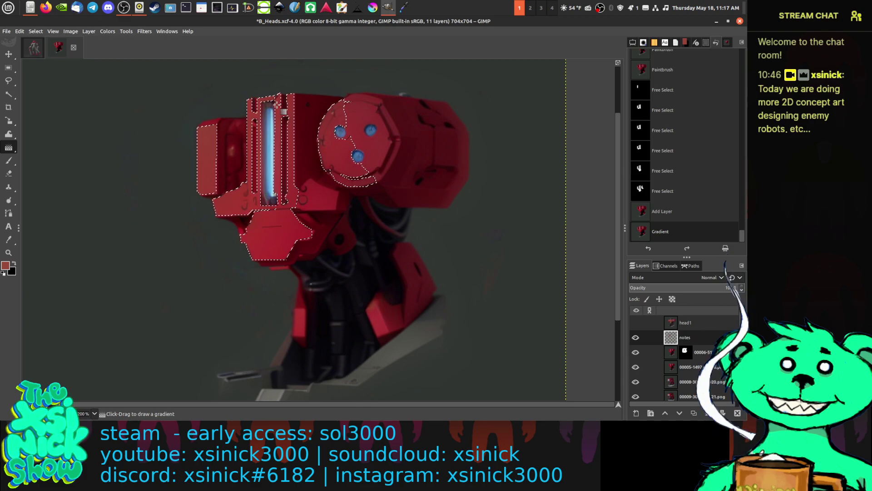
mouse_move(18, 56)
click(8, 81)
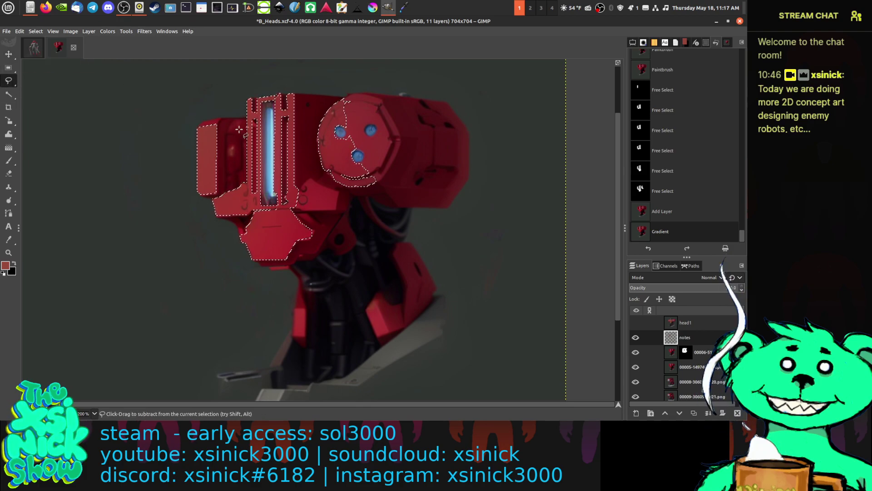
Step: Paint the left box's top corner light red (b45747) inside a small lasso selection, then deselect
scroll(227, 122, up, 2)
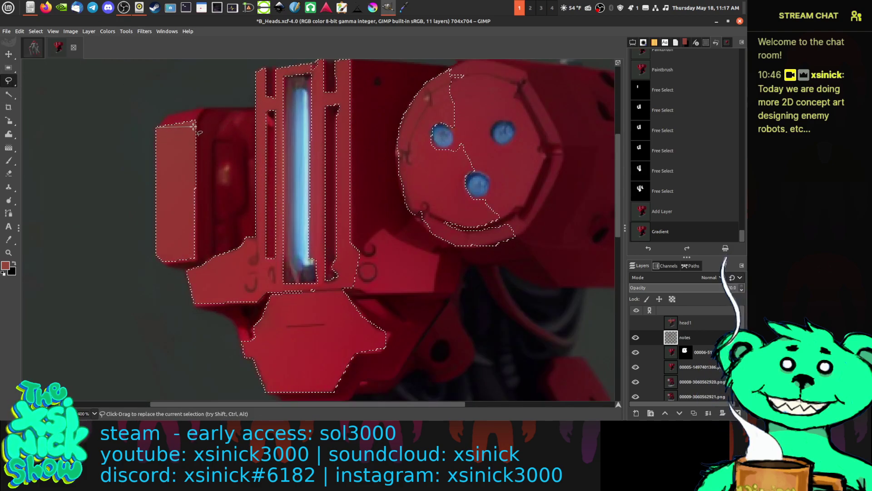
click(167, 115)
double_click(157, 127)
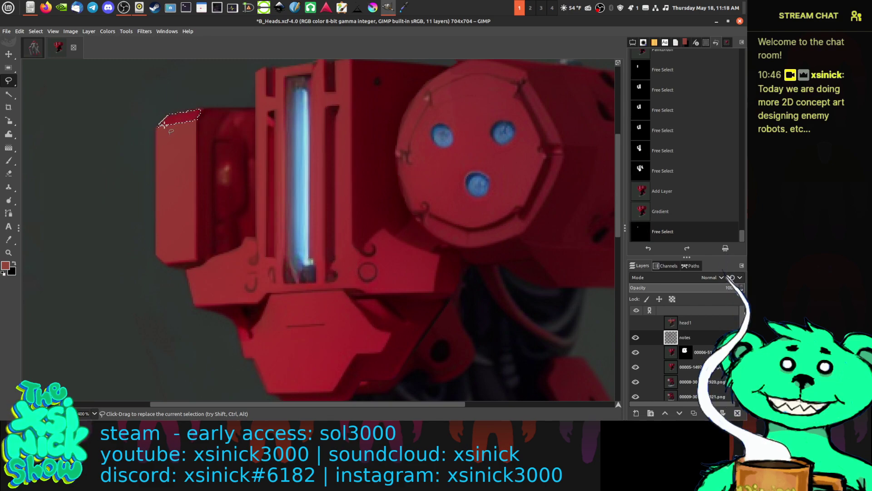
mouse_move(4, 122)
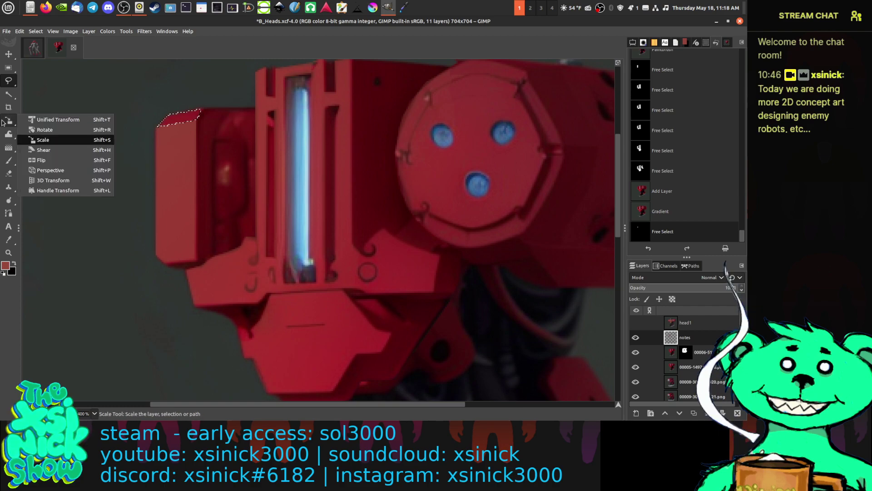
mouse_move(11, 142)
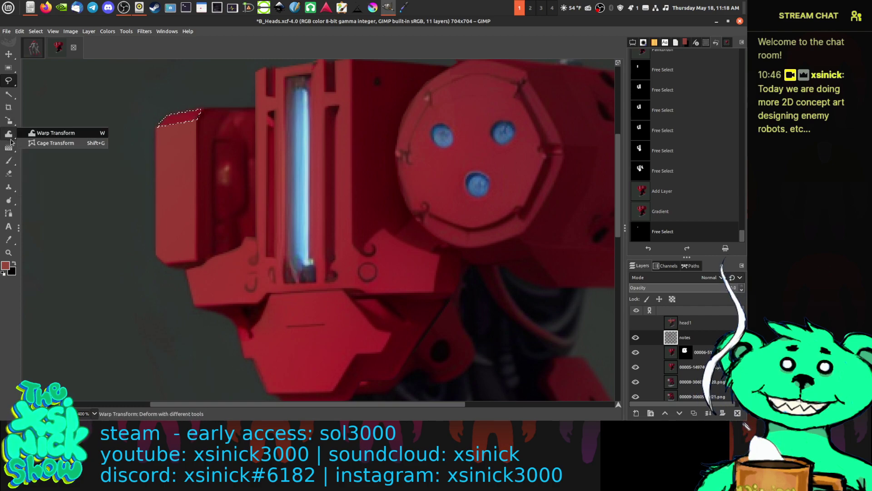
click(9, 160)
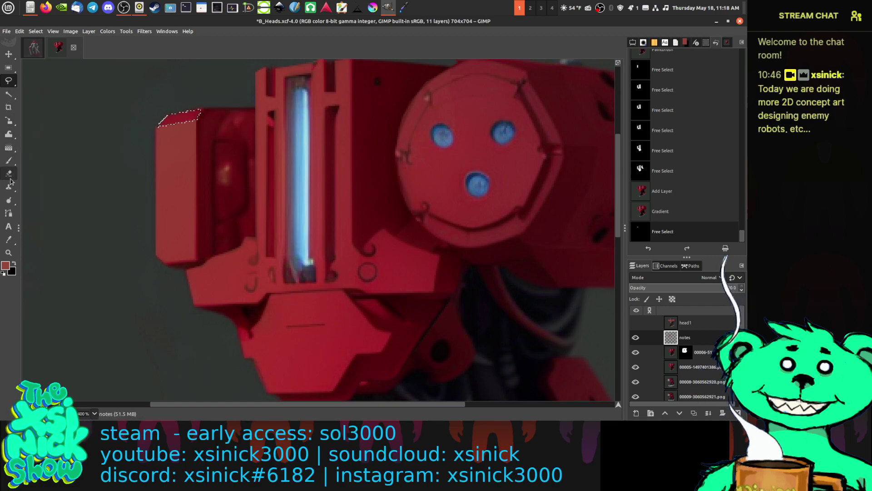
click(190, 114)
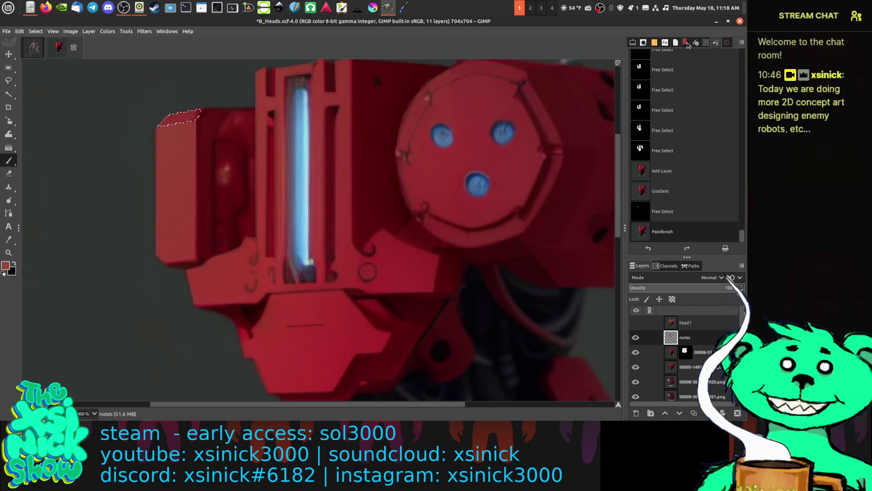
click(687, 42)
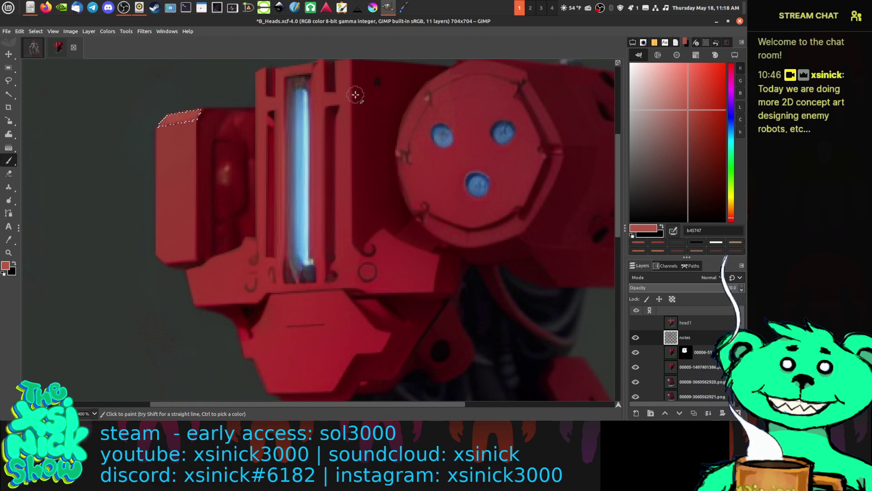
key(ctrl+shift+a)
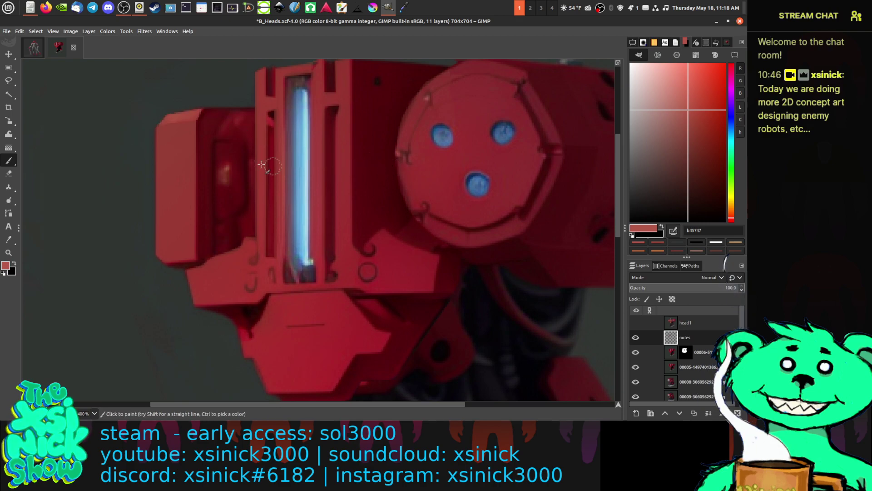
Step: Zoom to 100% and lower the notes layer's opacity to 81.1
key(1)
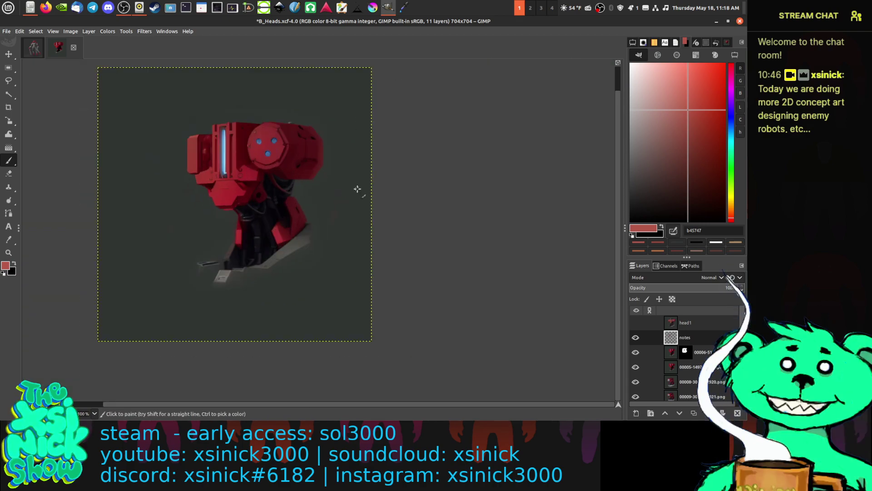
scroll(357, 188, left, 2)
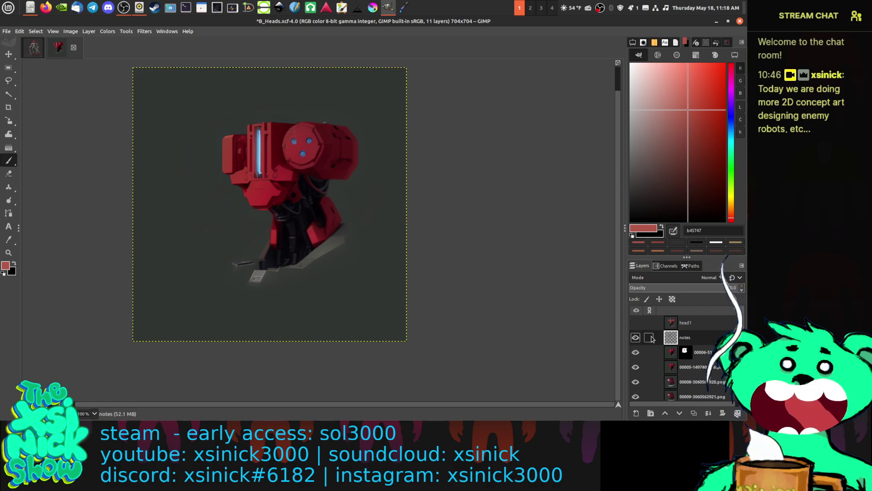
click(636, 338)
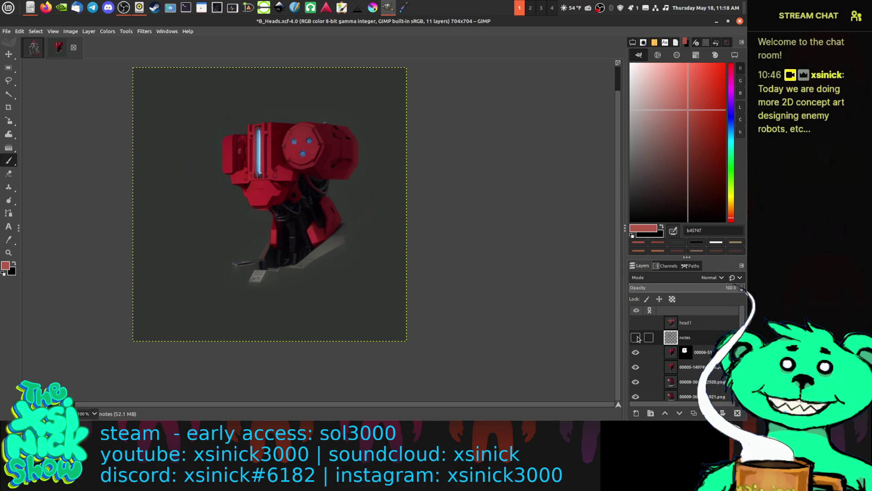
click(721, 289)
drag(721, 289, 718, 290)
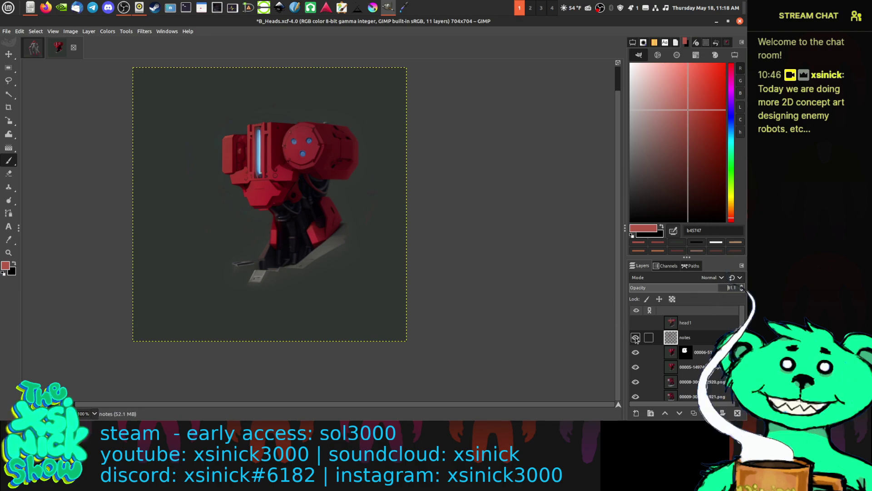
drag(348, 228, 355, 239)
scroll(316, 231, up, 3)
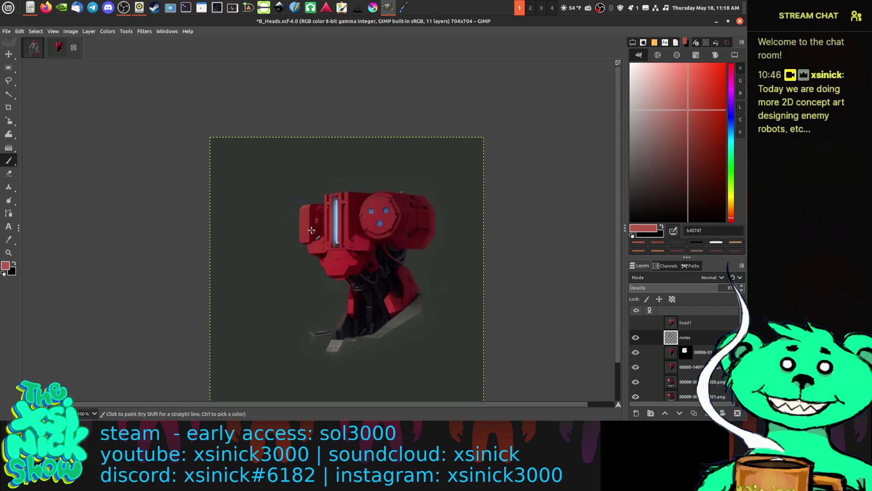
scroll(315, 230, down, 2)
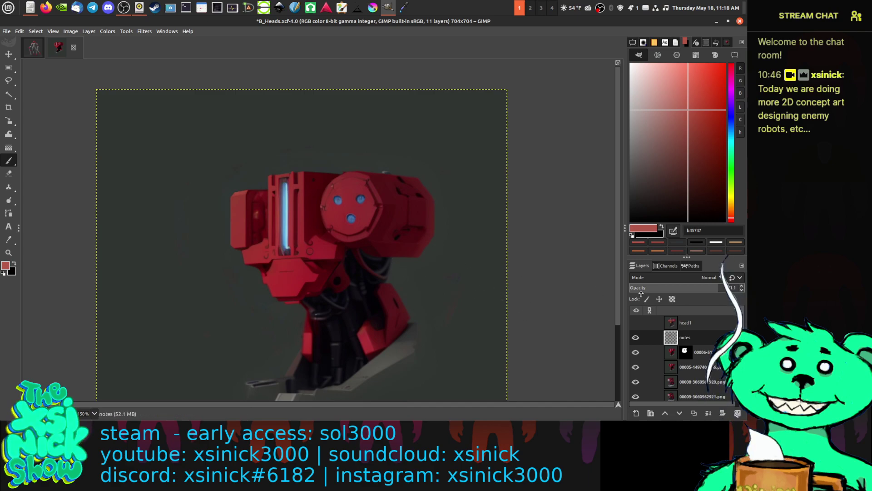
Step: Merge the notes layer down into the old head layer
right_click(712, 341)
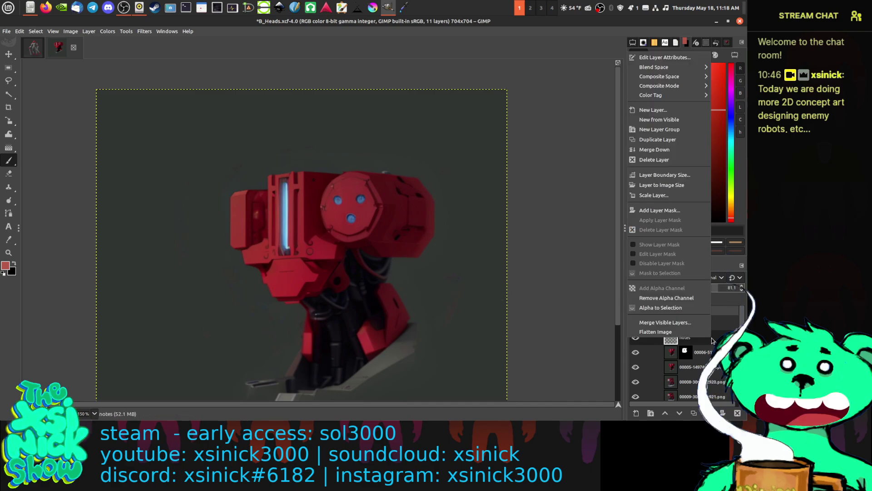
click(658, 150)
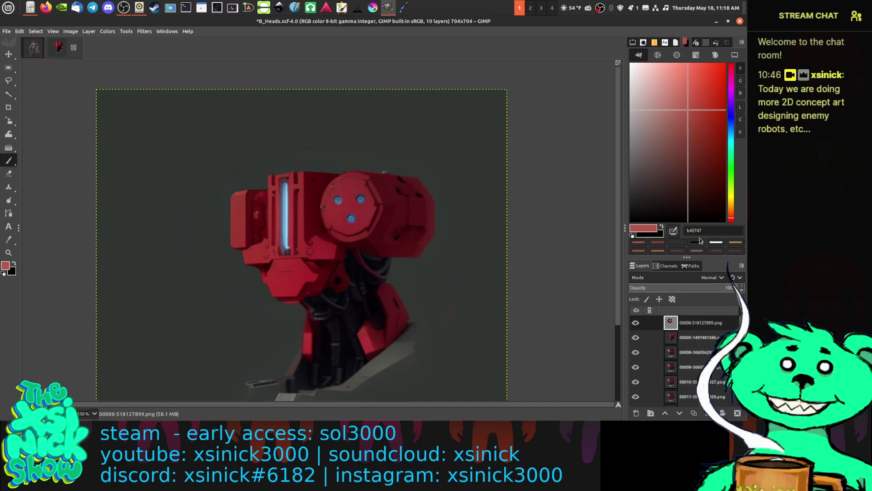
key(ctrl+z)
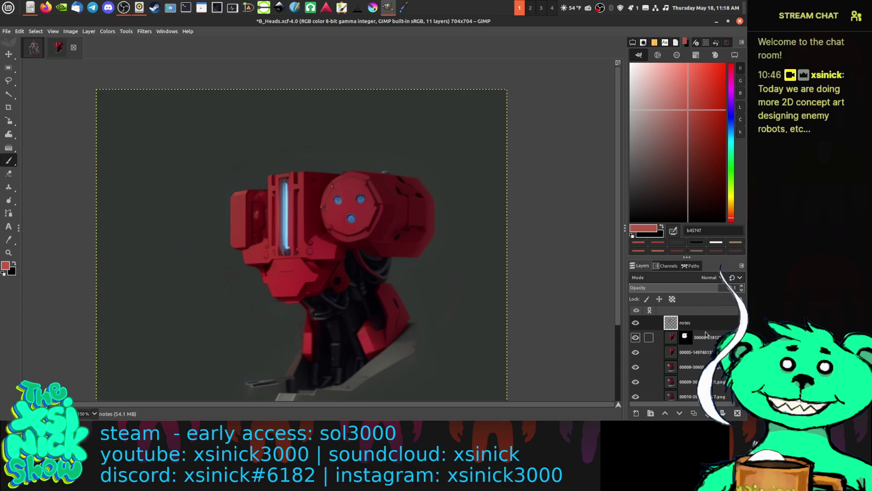
right_click(706, 335)
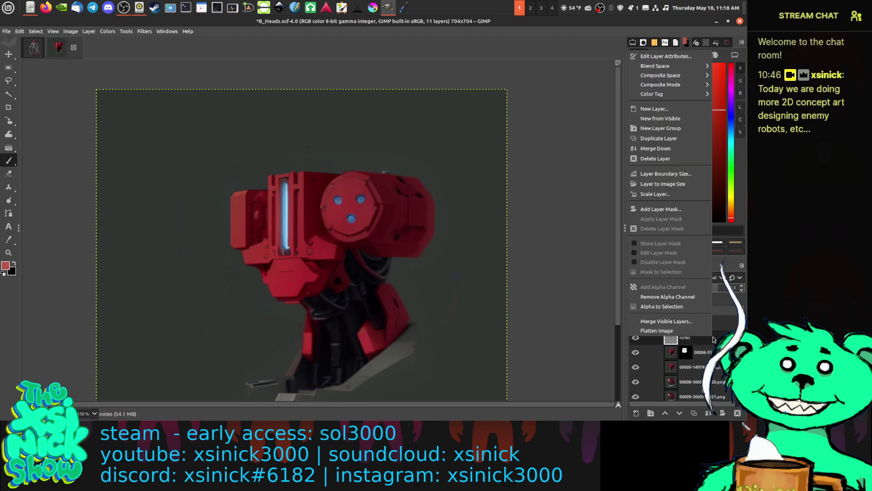
click(656, 148)
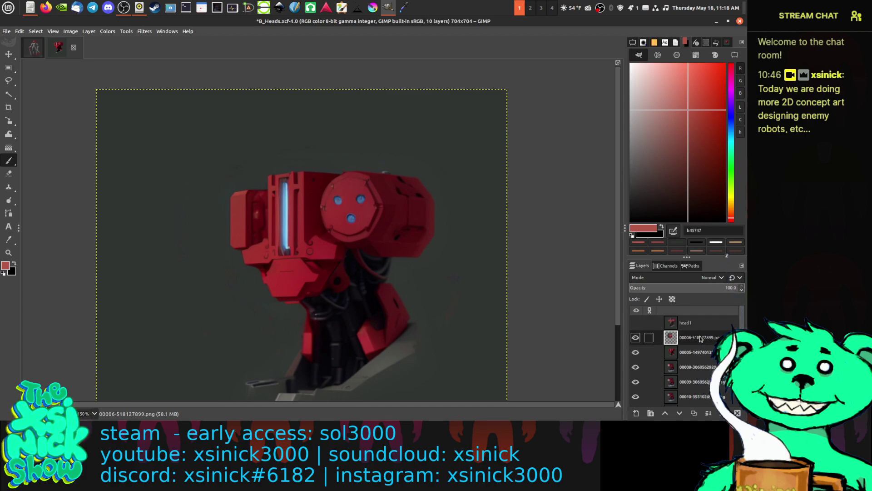
click(636, 337)
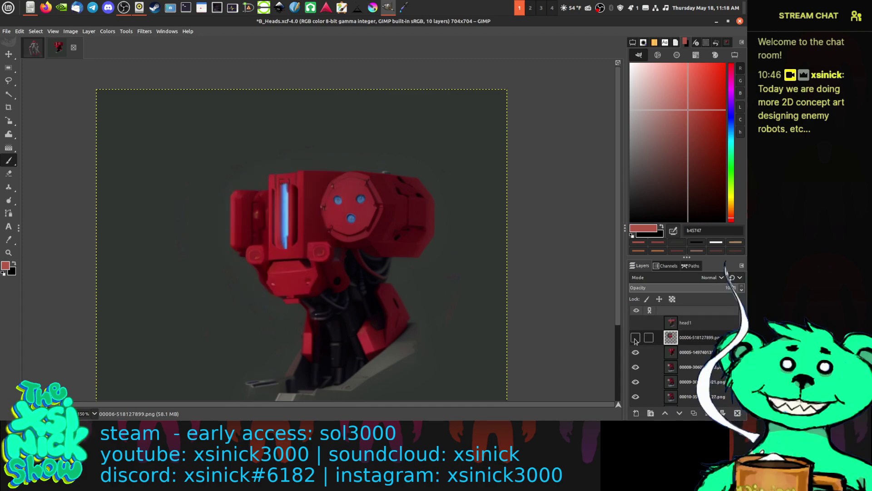
click(635, 337)
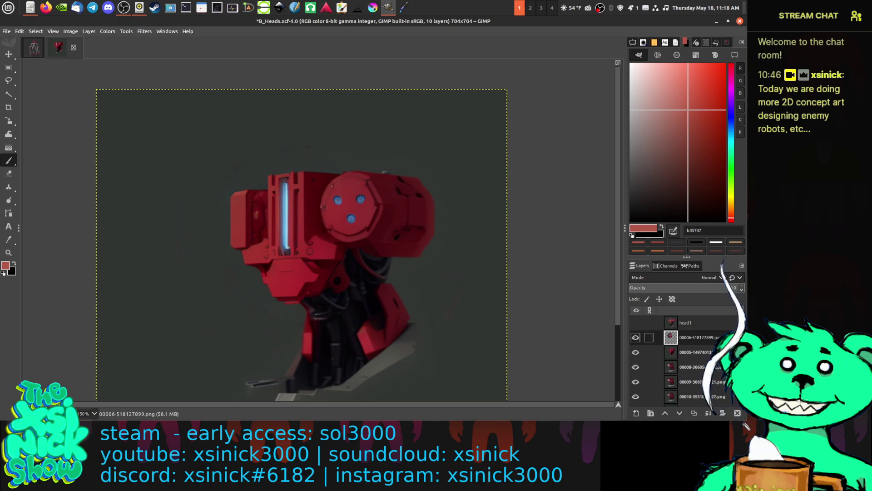
Step: Delete the merged 00006 head layer, leaving the 00005 boxy red head visible and head1 hidden
right_click(707, 337)
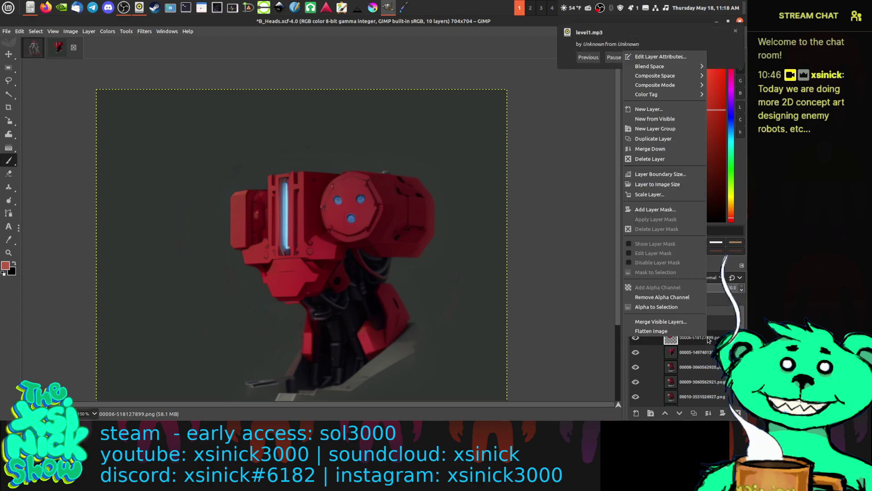
click(649, 159)
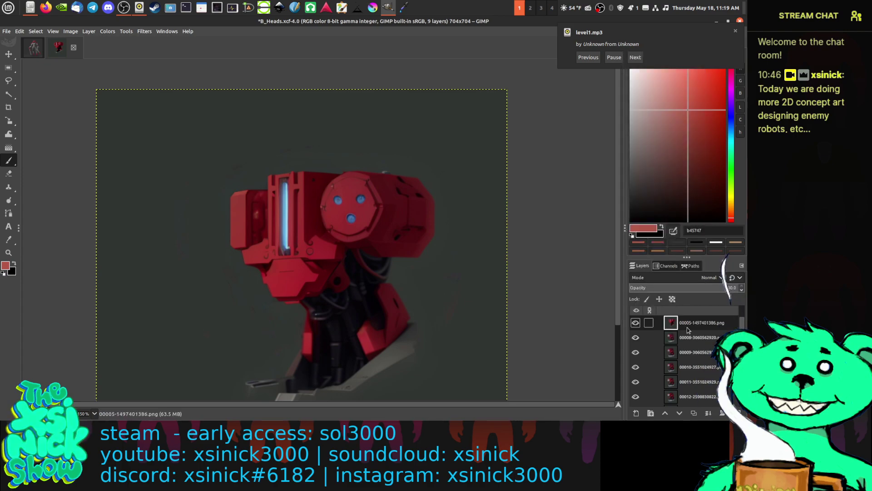
scroll(659, 339, up, 1)
click(636, 339)
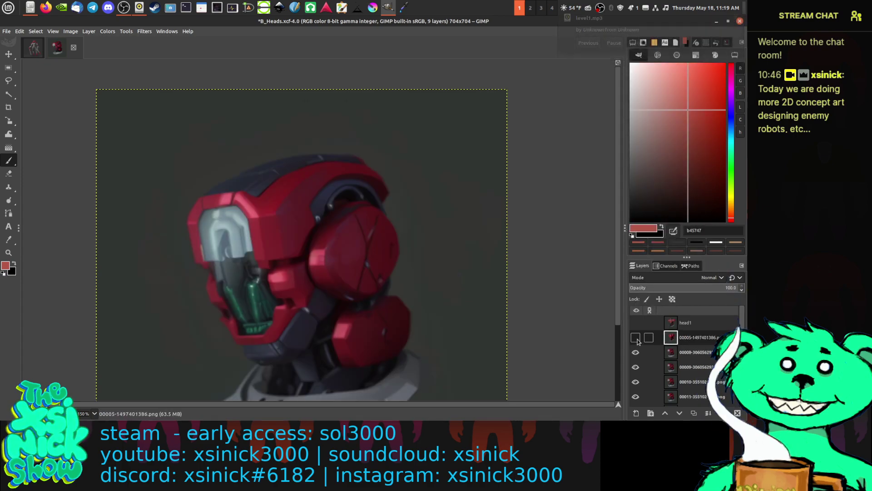
click(636, 339)
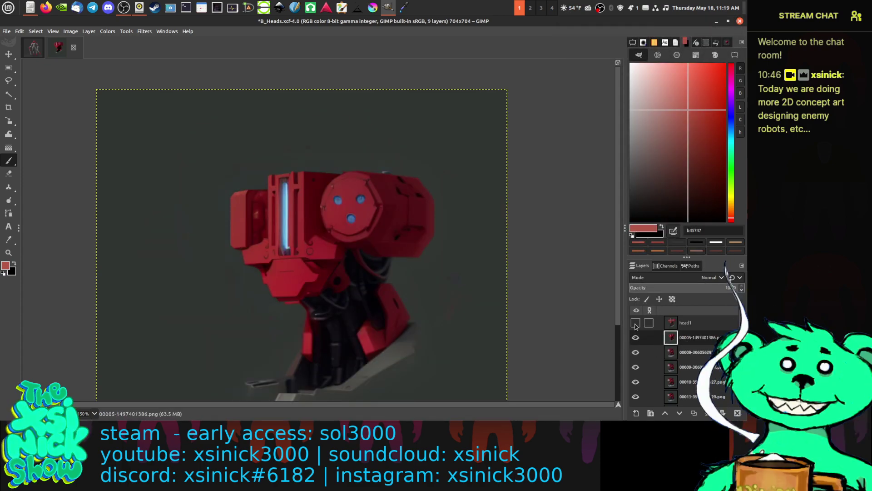
click(636, 323)
click(635, 323)
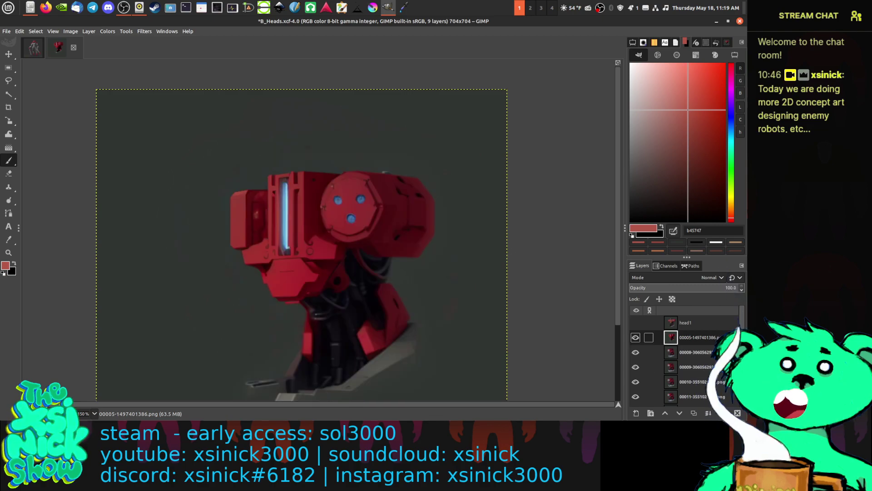
mouse_move(677, 337)
mouse_down()
mouse_move(609, 334)
mouse_move(336, 255)
mouse_move(679, 337)
mouse_up()
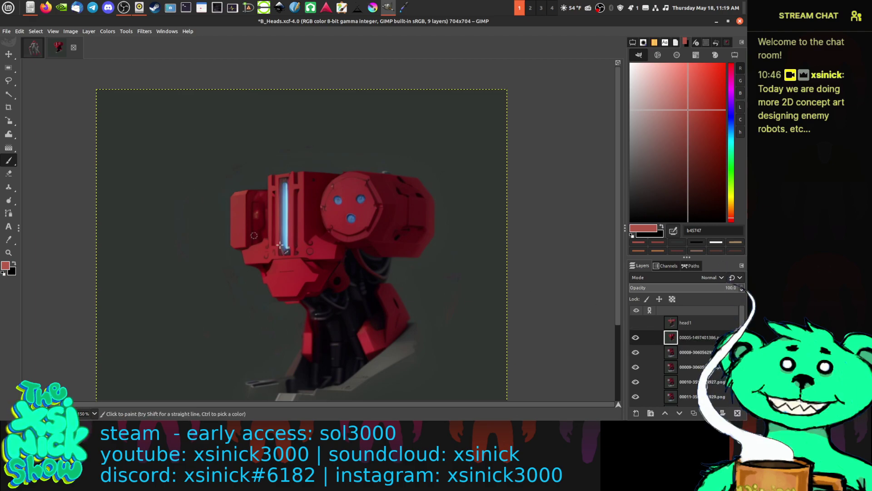
click(127, 31)
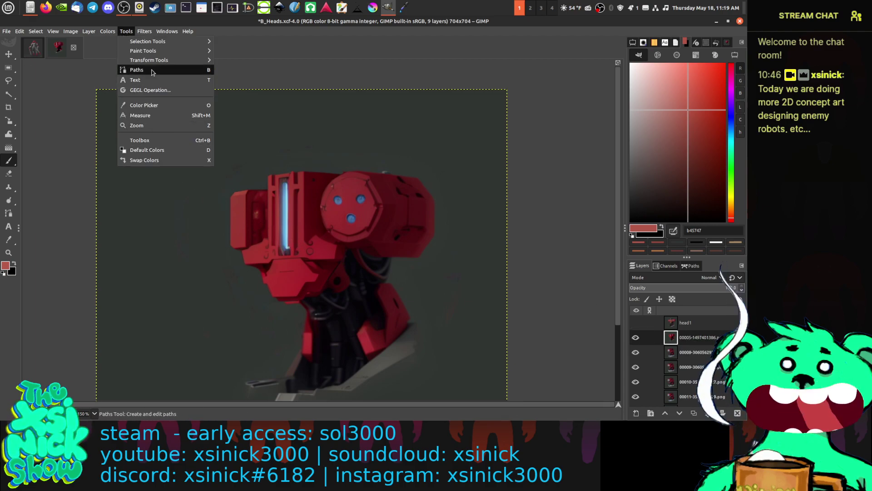
Step: Apply Levels (gamma 0.95, white 247) to the 00005 head and copy it into E2B_.xcf
mouse_move(110, 31)
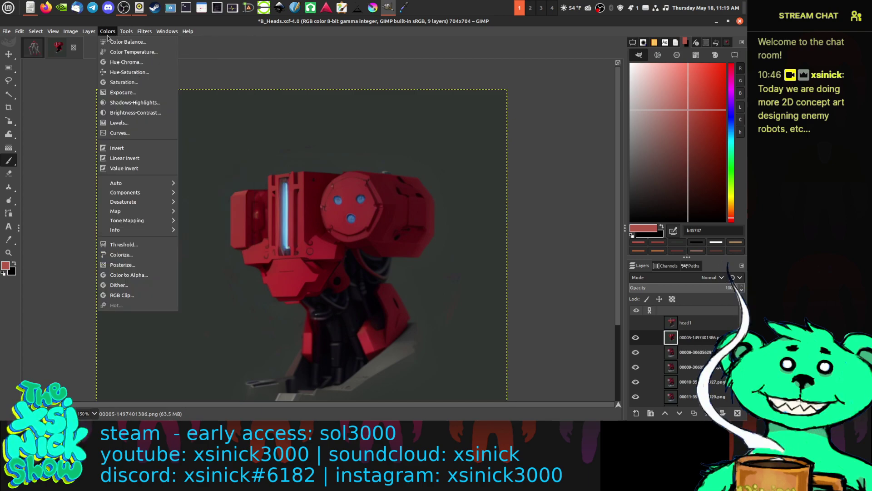
click(120, 125)
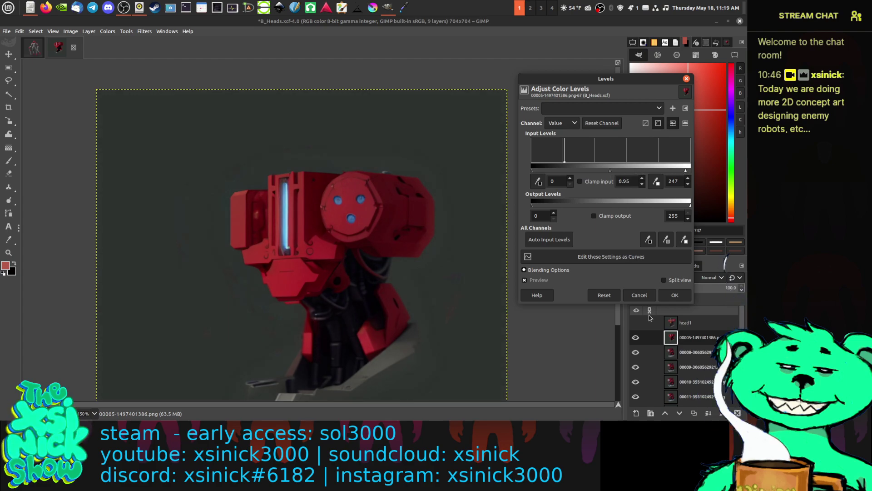
click(670, 296)
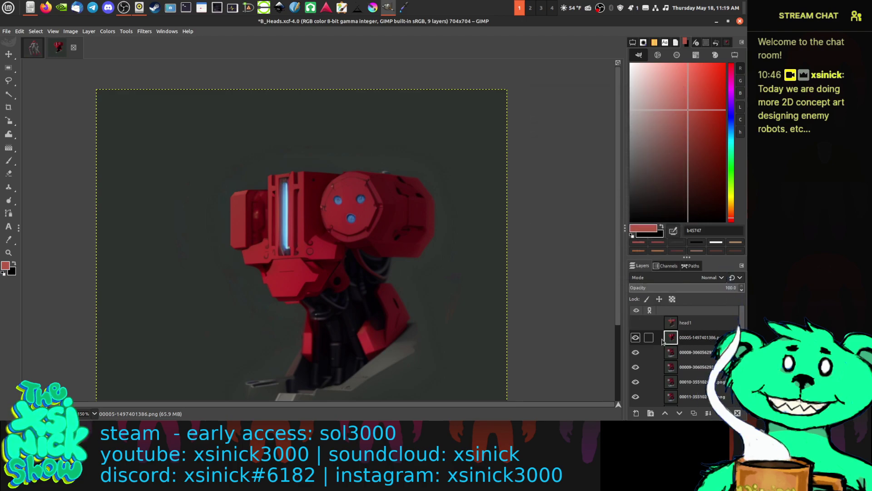
drag(719, 336, 357, 198)
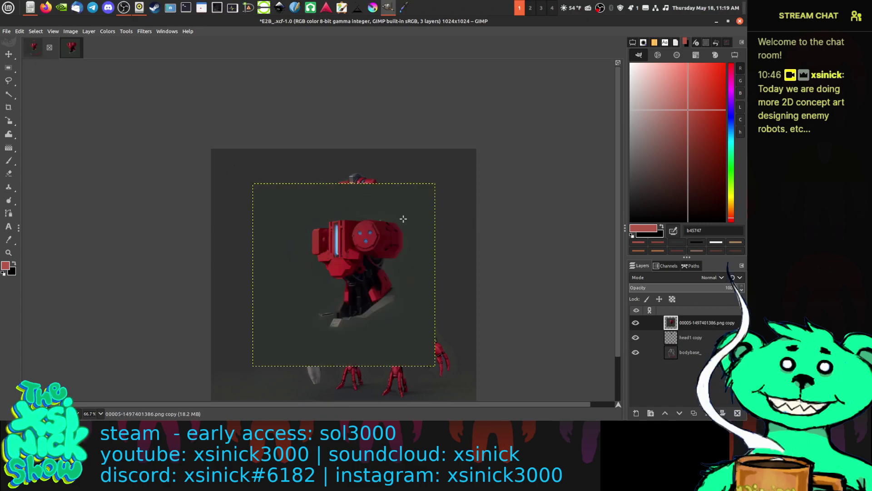
Step: Rename the pasted head layer in E2B_.xcf to 'head2'
double_click(704, 322)
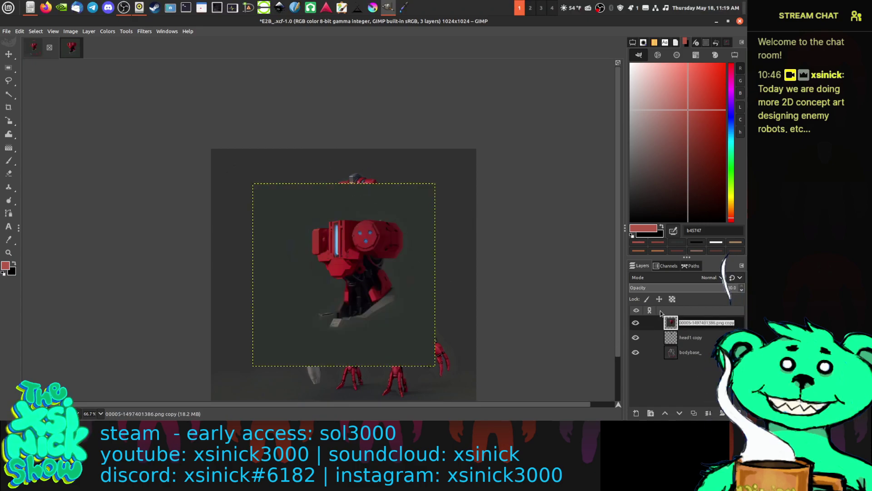
text(head)
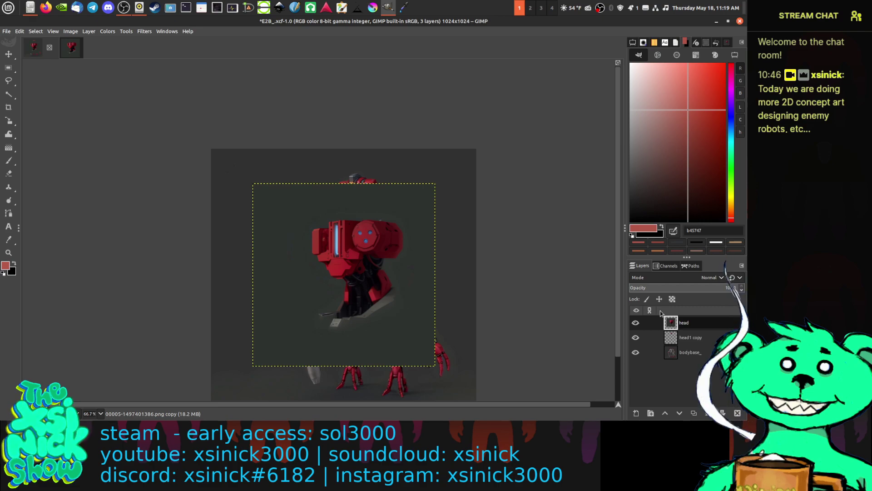
text(2)
key(Return)
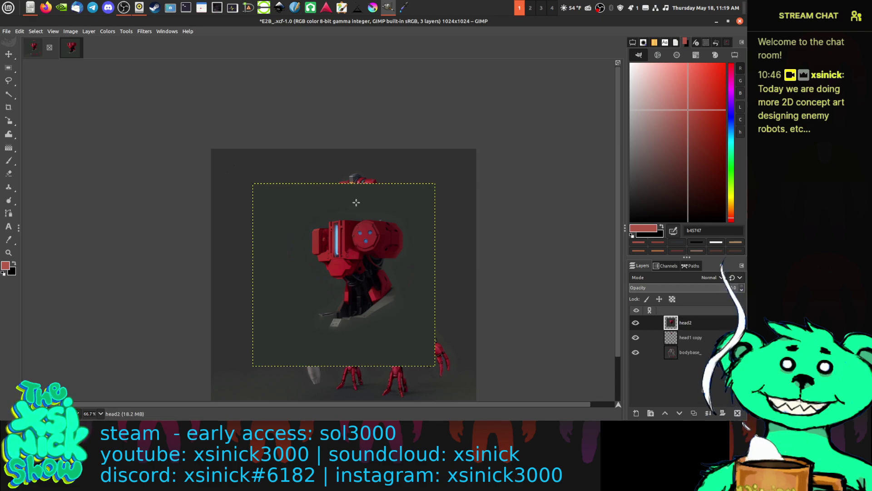
click(9, 54)
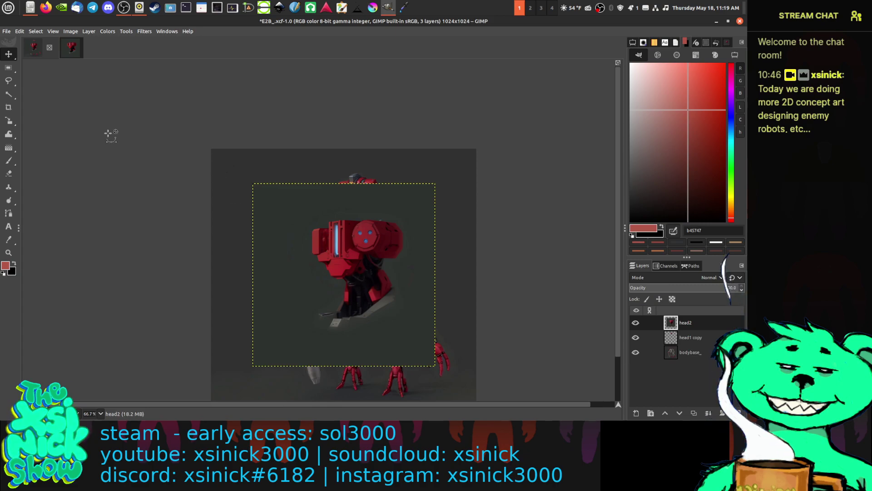
Step: Scale head2 down to about 303 pixels, move it toward the neck, lower its opacity, and zoom to 200%
mouse_move(8, 121)
click(54, 139)
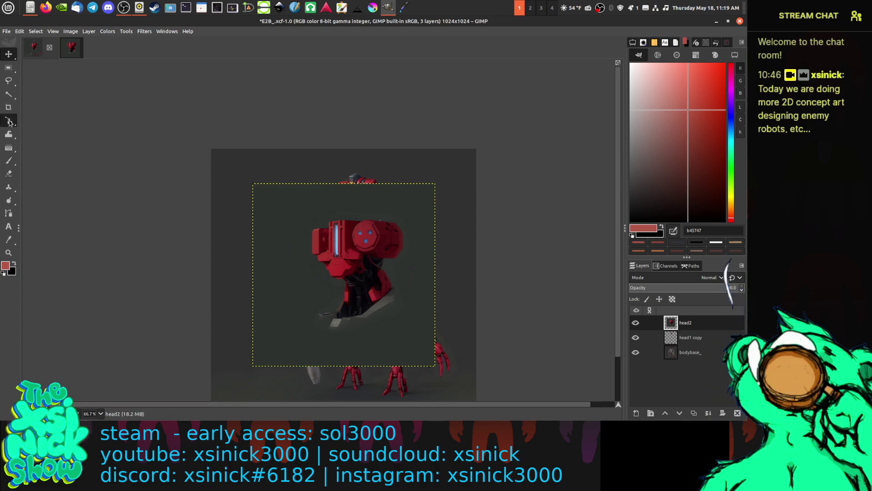
click(350, 259)
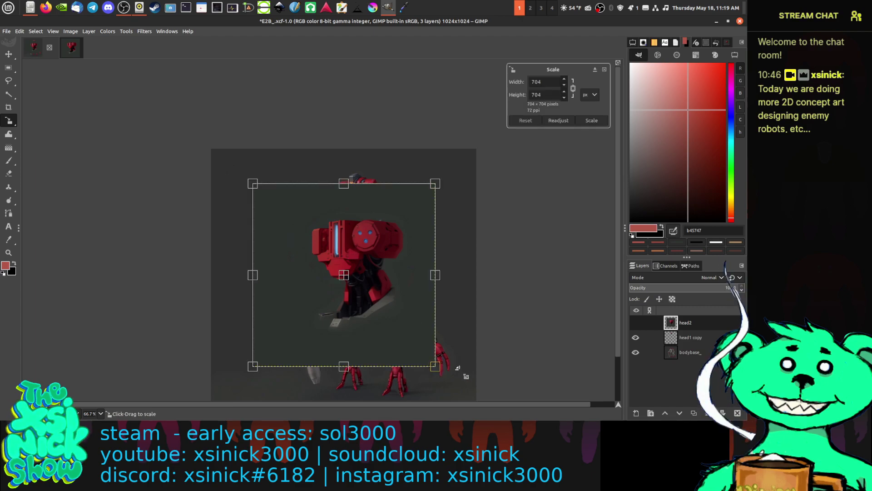
drag(457, 368, 340, 251)
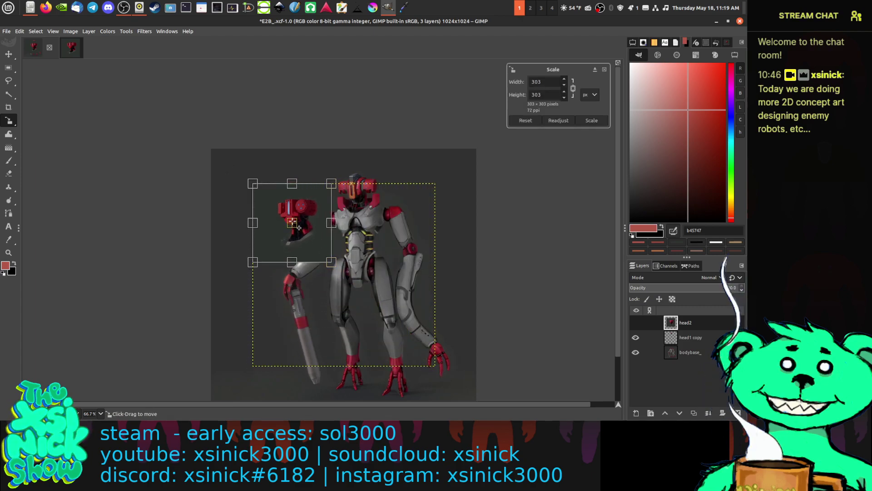
drag(299, 227, 355, 205)
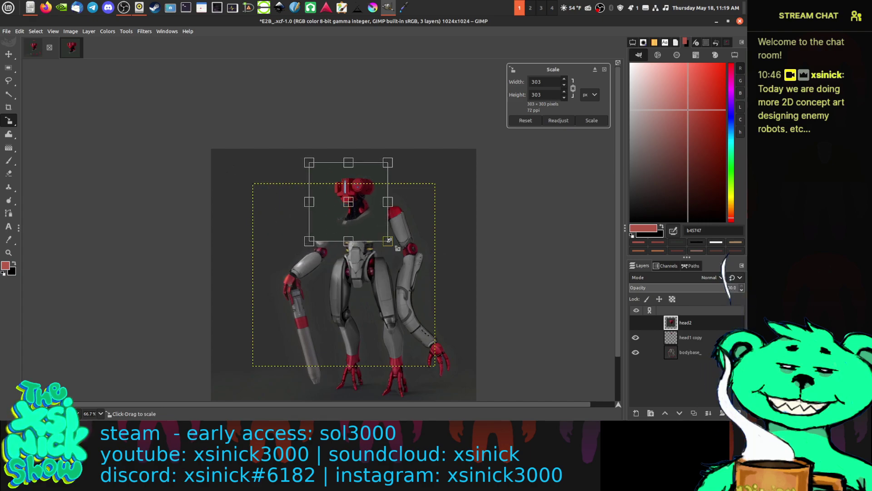
drag(723, 288, 691, 288)
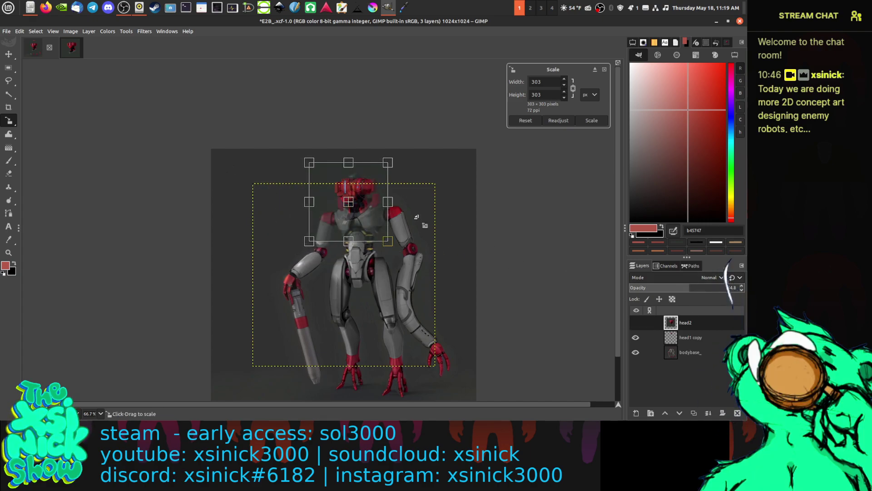
key(1)
key(2)
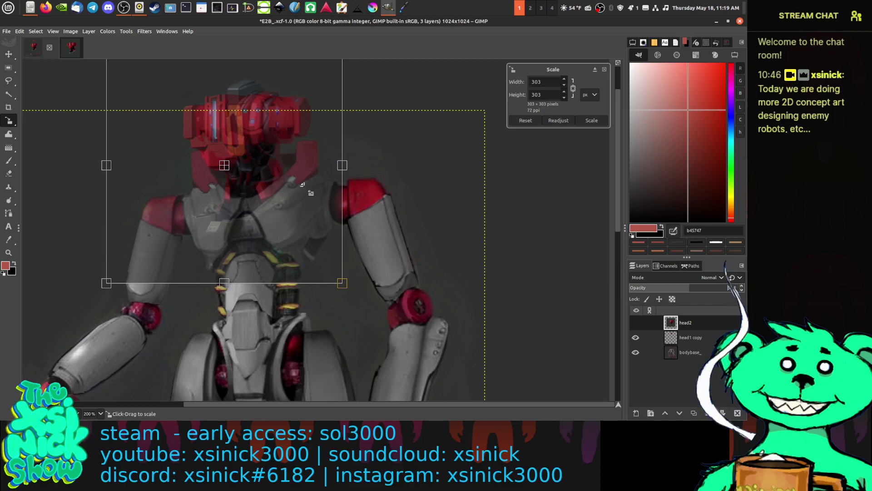
scroll(302, 184, up, 3)
scroll(302, 184, left, 3)
mouse_move(333, 249)
mouse_down()
mouse_move(346, 225)
mouse_move(338, 234)
mouse_up()
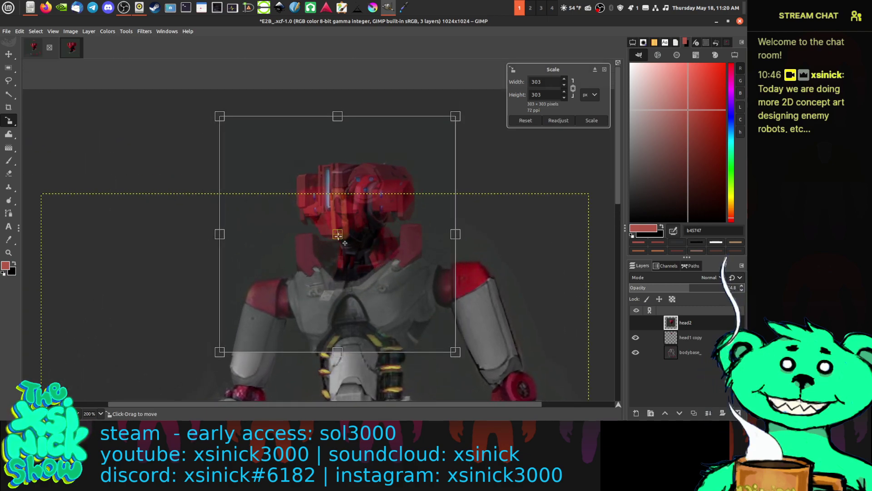
Step: Fine-tune head2 to 240×240 pixels seated on the neck and commit the scale
drag(455, 353, 414, 317)
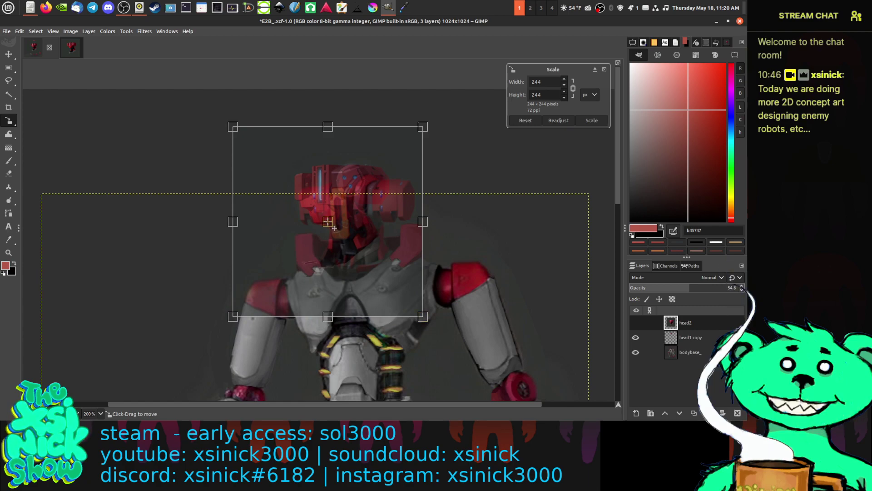
drag(334, 228, 346, 243)
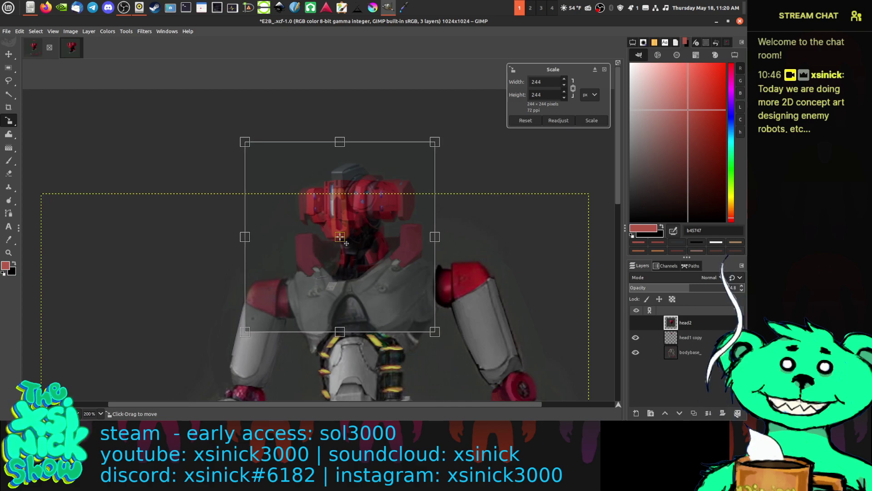
drag(346, 243, 346, 244)
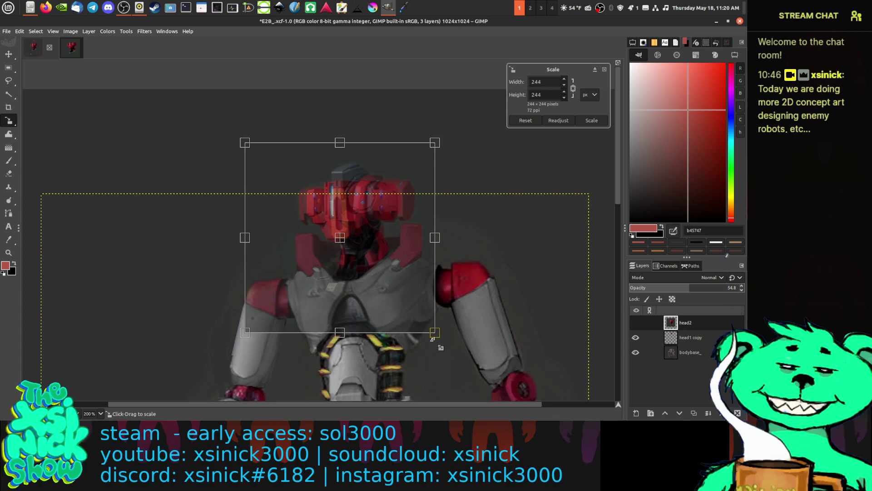
drag(434, 332, 432, 330)
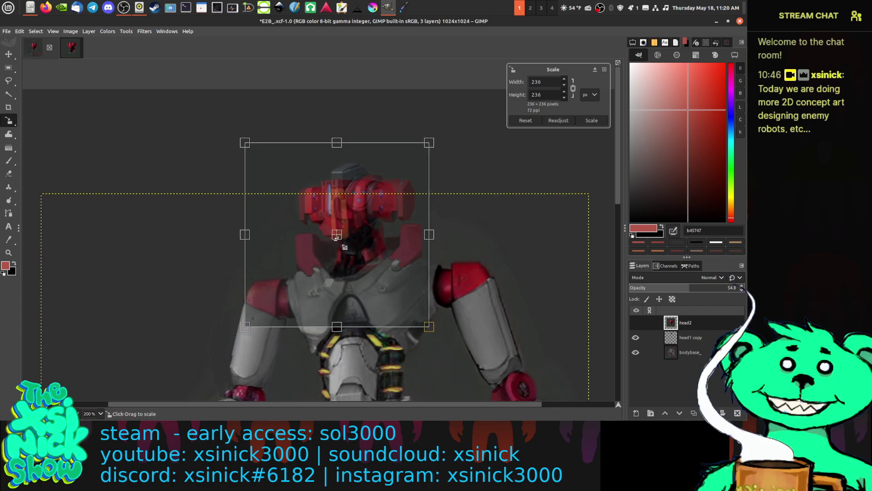
drag(340, 242, 349, 250)
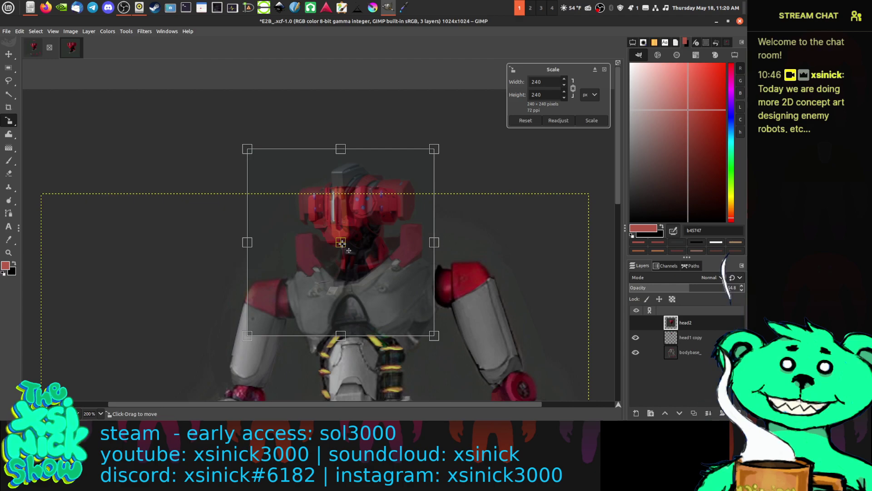
drag(349, 251, 349, 251)
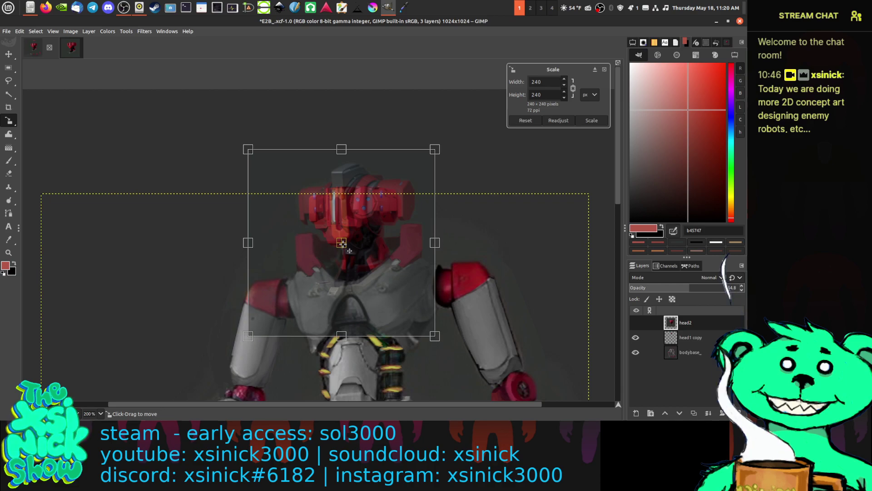
key(Return)
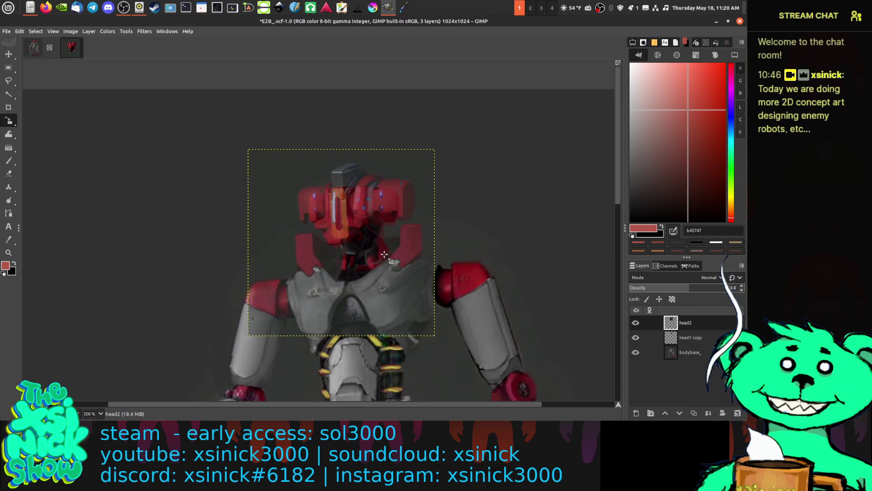
Step: Set head2 to 100% opacity and add a Black (full transparency) layer mask to it
drag(725, 288, 773, 286)
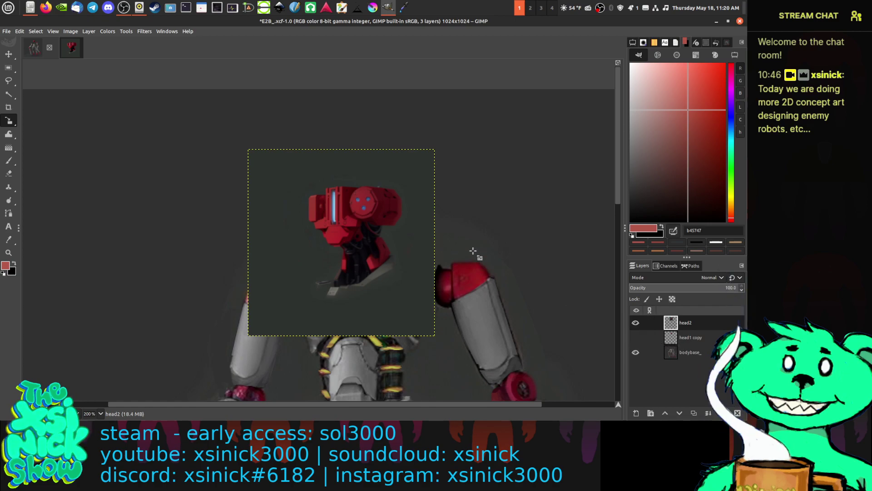
right_click(690, 323)
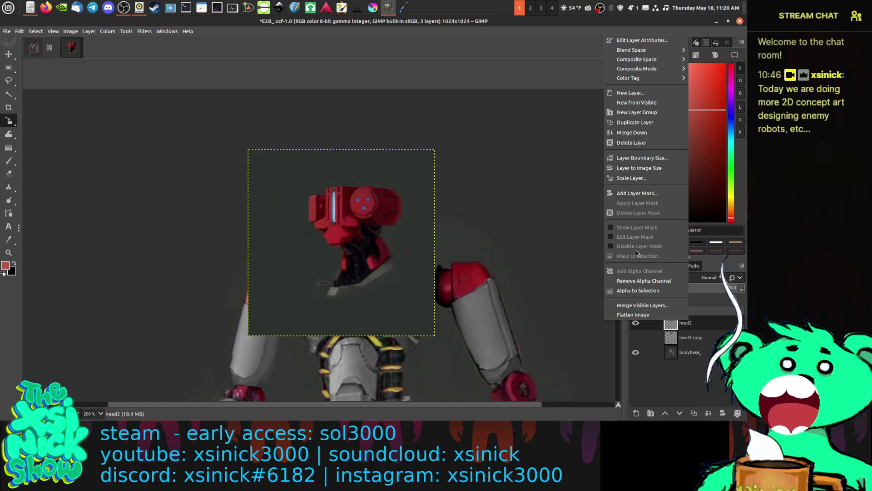
click(633, 195)
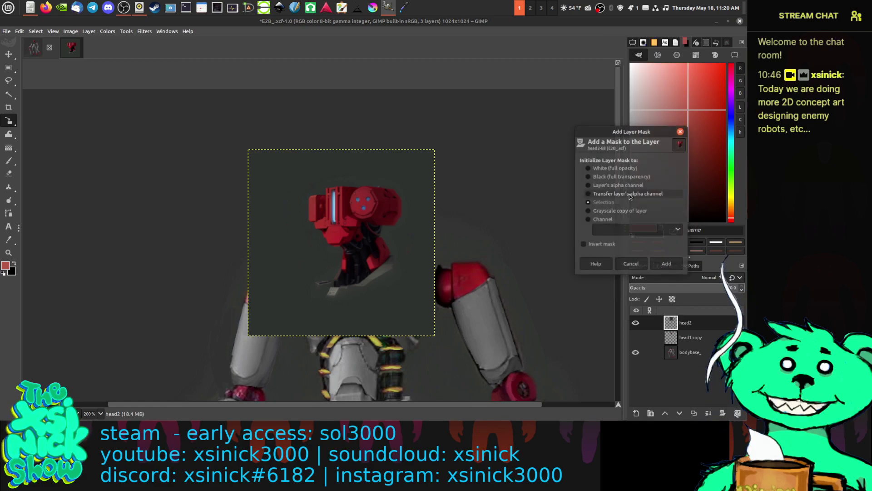
click(663, 264)
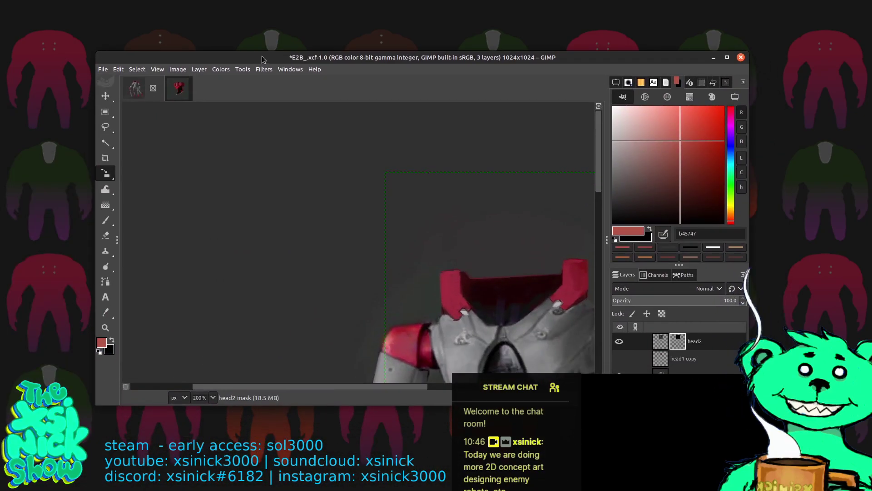
Step: Maximize the window, zoom to 550%, and ready the Paintbrush with white as foreground
double_click(262, 56)
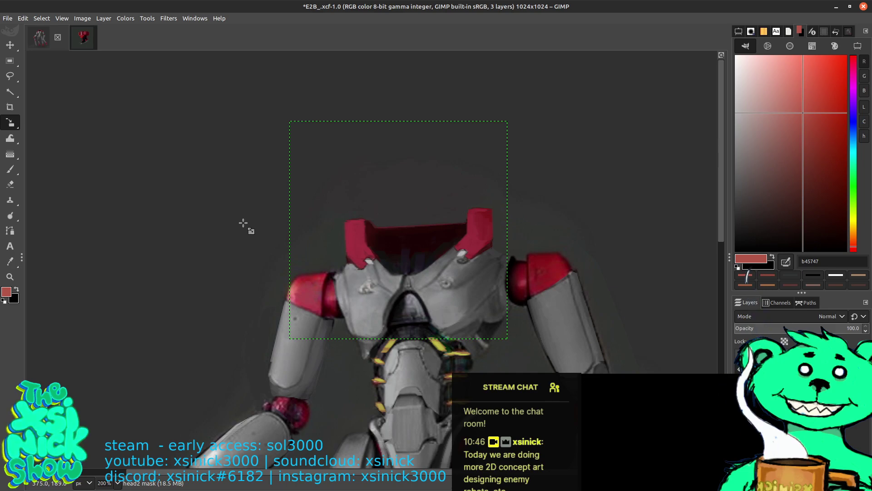
scroll(243, 223, up, 2)
scroll(243, 223, up, 1)
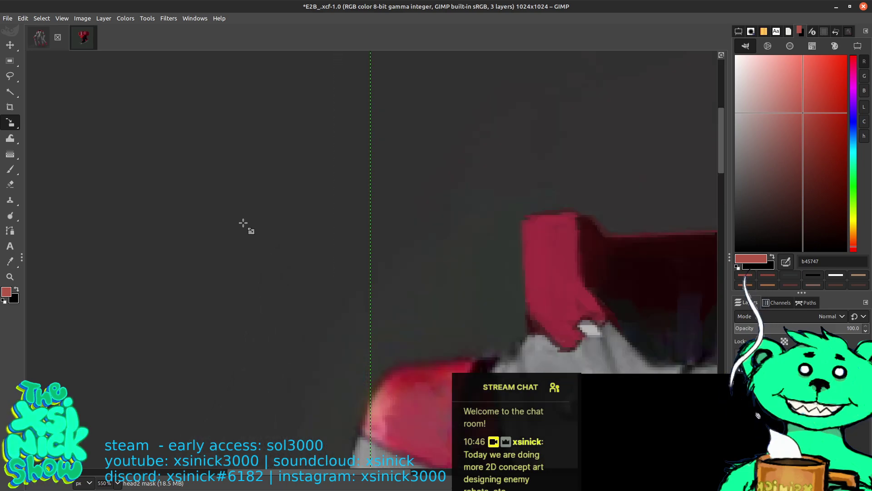
key(d)
key(p)
scroll(243, 223, right, 10)
scroll(260, 221, down, 2)
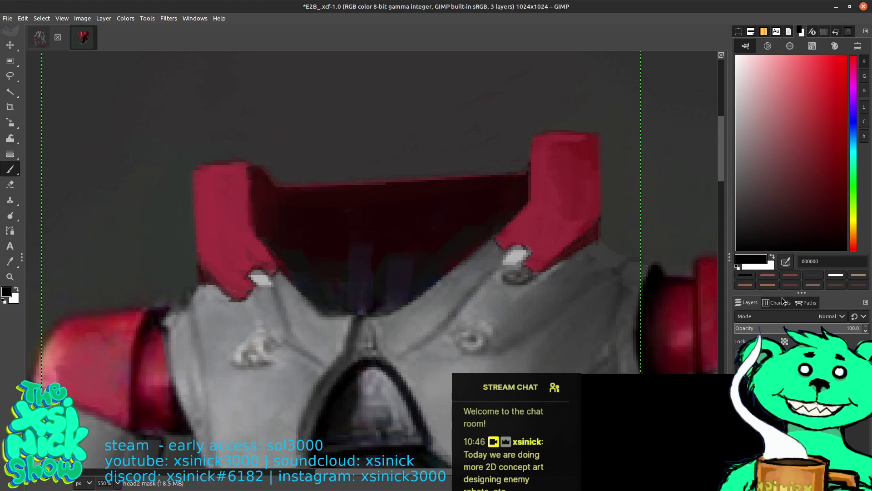
click(17, 289)
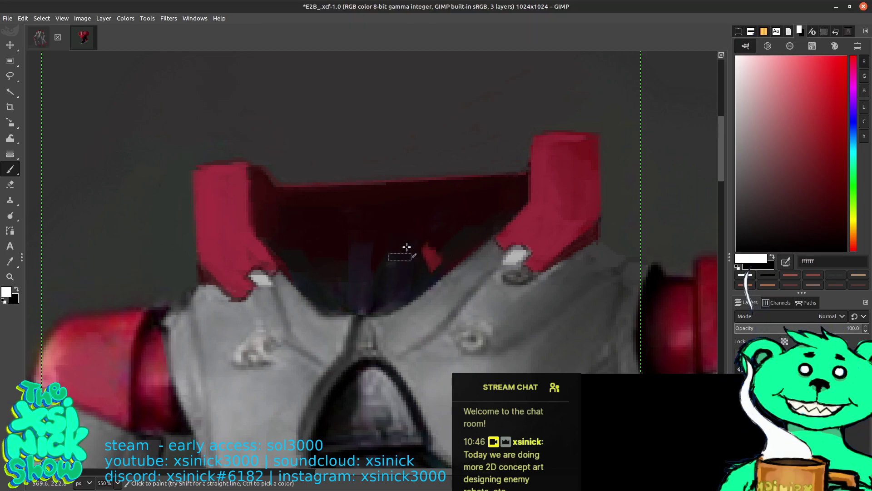
Step: Paint white on head2's mask above the neck to reveal patches of the head
mouse_move(362, 268)
mouse_down()
mouse_move(344, 284)
mouse_move(365, 281)
mouse_move(376, 304)
mouse_move(337, 288)
mouse_move(312, 225)
mouse_up()
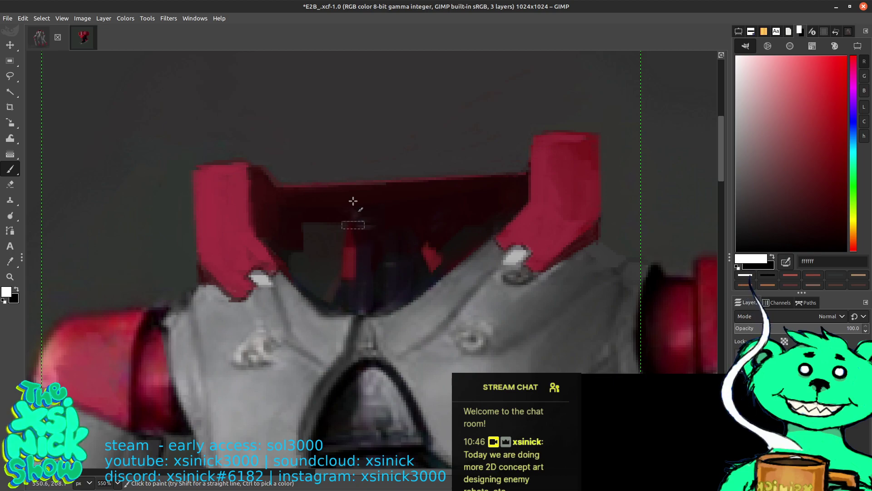
mouse_move(353, 201)
mouse_down()
mouse_move(368, 179)
mouse_move(401, 229)
mouse_move(393, 263)
mouse_move(371, 256)
mouse_move(355, 234)
mouse_move(379, 200)
mouse_up()
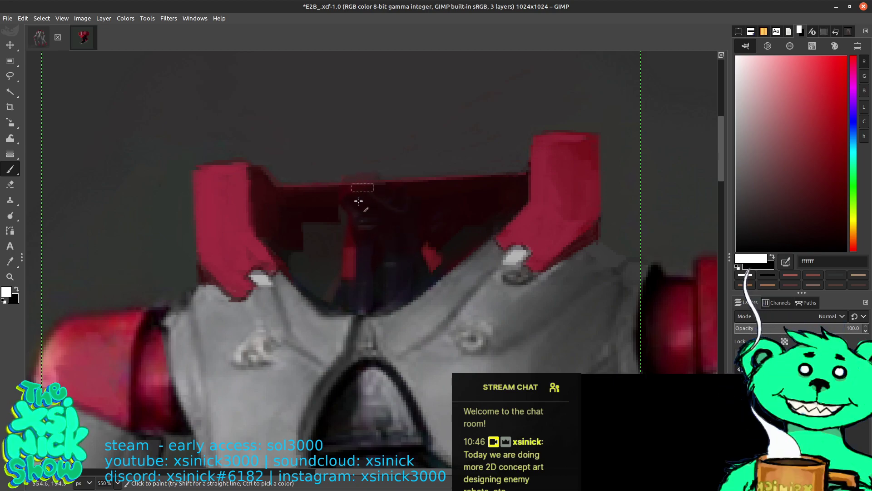
drag(395, 149, 398, 145)
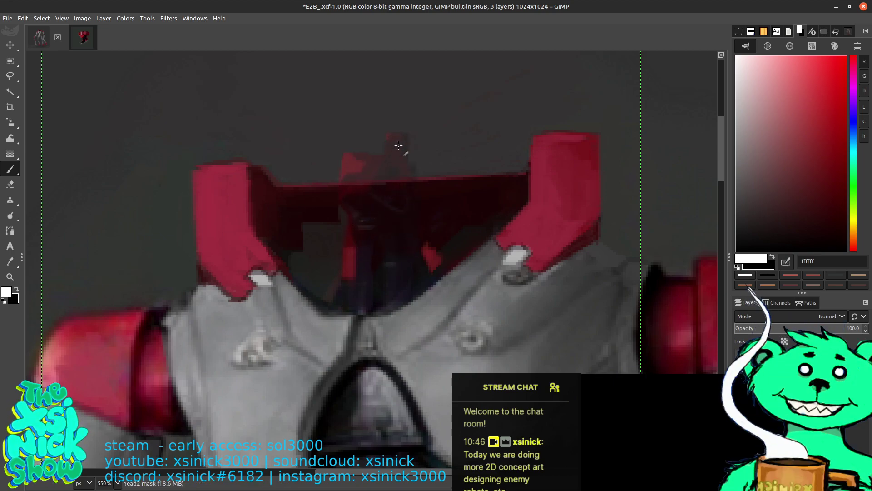
click(751, 32)
click(738, 32)
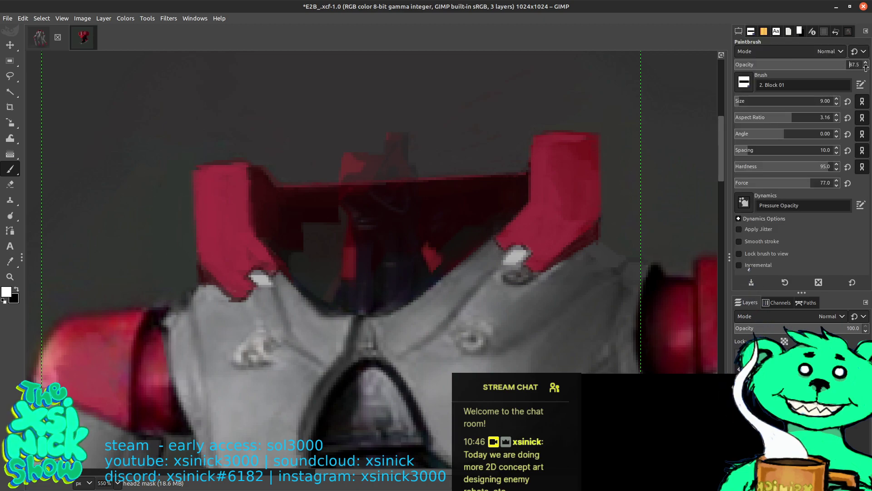
Step: Paint white with the Block brush to uncover the rest of the boxy red head and its top
mouse_move(347, 277)
mouse_down()
mouse_move(337, 299)
mouse_move(356, 262)
mouse_move(402, 242)
mouse_move(340, 295)
mouse_move(386, 296)
mouse_move(369, 306)
mouse_move(401, 289)
mouse_move(381, 244)
mouse_move(384, 257)
mouse_move(424, 259)
mouse_move(440, 237)
mouse_up()
mouse_move(409, 177)
mouse_down()
mouse_move(403, 156)
mouse_move(373, 192)
mouse_move(338, 180)
mouse_move(326, 194)
mouse_move(363, 150)
mouse_move(335, 196)
mouse_move(352, 202)
mouse_move(359, 236)
mouse_move(338, 295)
mouse_up()
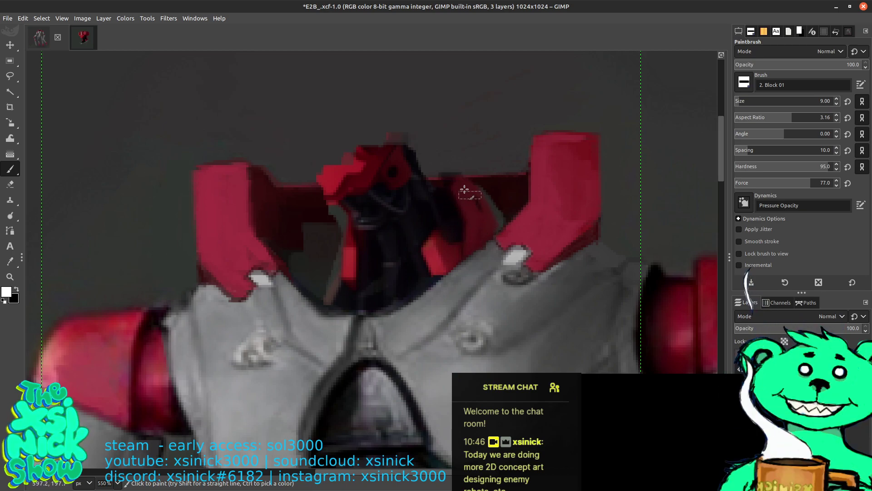
mouse_move(464, 189)
mouse_down()
mouse_move(433, 155)
mouse_move(469, 186)
mouse_up()
mouse_move(448, 163)
mouse_down()
mouse_move(459, 181)
mouse_move(437, 188)
mouse_move(425, 172)
mouse_move(446, 164)
mouse_move(447, 153)
mouse_move(456, 170)
mouse_move(462, 128)
mouse_move(412, 119)
mouse_move(386, 156)
mouse_move(359, 119)
mouse_move(337, 190)
mouse_move(319, 175)
mouse_move(324, 191)
mouse_move(306, 170)
mouse_move(327, 200)
mouse_move(294, 171)
mouse_move(322, 205)
mouse_move(296, 176)
mouse_move(308, 179)
mouse_move(301, 140)
mouse_move(329, 123)
mouse_move(337, 128)
mouse_move(290, 138)
mouse_move(289, 149)
mouse_move(268, 143)
mouse_move(242, 94)
mouse_move(338, 128)
mouse_move(390, 110)
mouse_move(360, 91)
mouse_move(412, 103)
mouse_move(330, 105)
mouse_move(469, 151)
mouse_up()
scroll(469, 151, up, 3)
mouse_move(444, 201)
mouse_down()
mouse_move(446, 181)
mouse_move(470, 175)
mouse_move(493, 198)
mouse_move(509, 177)
mouse_move(479, 208)
mouse_move(514, 191)
mouse_move(490, 210)
mouse_move(516, 170)
mouse_move(510, 152)
mouse_move(499, 159)
mouse_move(485, 144)
mouse_move(484, 114)
mouse_move(494, 115)
mouse_move(479, 86)
mouse_move(476, 125)
mouse_move(452, 170)
mouse_move(434, 113)
mouse_move(403, 175)
mouse_move(406, 186)
mouse_move(395, 158)
mouse_move(362, 126)
mouse_move(308, 174)
mouse_move(299, 197)
mouse_move(258, 159)
mouse_move(257, 123)
mouse_move(233, 175)
mouse_move(234, 130)
mouse_move(259, 119)
mouse_move(325, 131)
mouse_move(288, 119)
mouse_move(367, 126)
mouse_move(300, 117)
mouse_move(329, 117)
mouse_move(288, 105)
mouse_move(341, 114)
mouse_move(292, 101)
mouse_move(334, 102)
mouse_move(293, 95)
mouse_move(324, 91)
mouse_move(286, 95)
mouse_move(313, 92)
mouse_move(301, 88)
mouse_move(306, 94)
mouse_move(279, 90)
mouse_move(341, 93)
mouse_move(318, 88)
mouse_move(353, 104)
mouse_move(363, 120)
mouse_move(349, 105)
mouse_move(353, 125)
mouse_move(345, 91)
mouse_move(400, 125)
mouse_move(379, 98)
mouse_move(414, 107)
mouse_move(389, 99)
mouse_move(454, 98)
mouse_move(498, 116)
mouse_up()
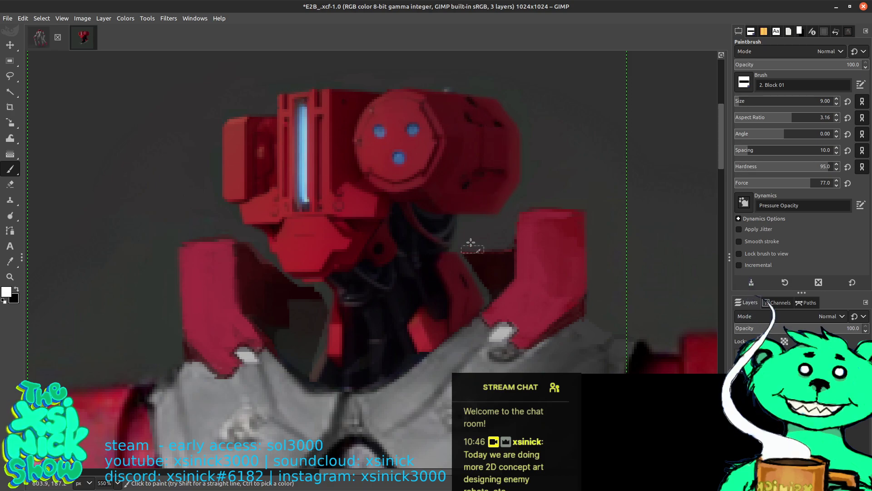
Step: Switch to black at brush size 5 and paint out the stray area below the head
key(x)
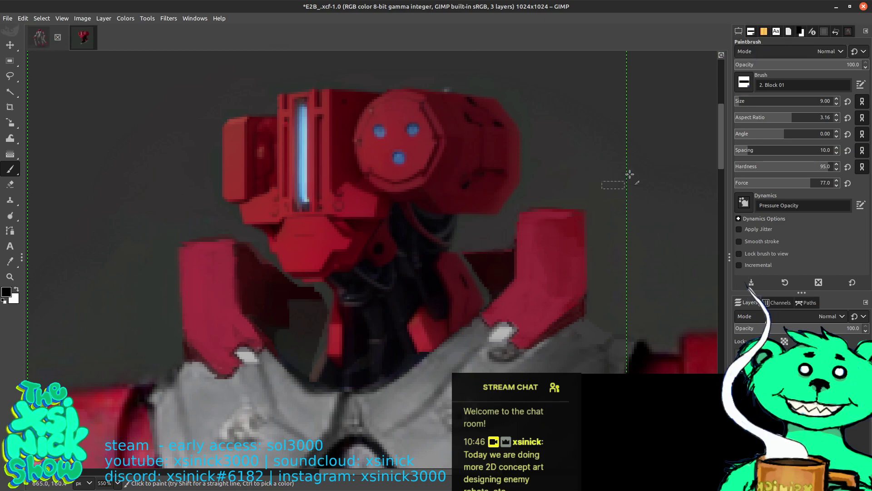
key(bracketleft)
key(bracketleft)
key(bracketleft)
key(bracketleft)
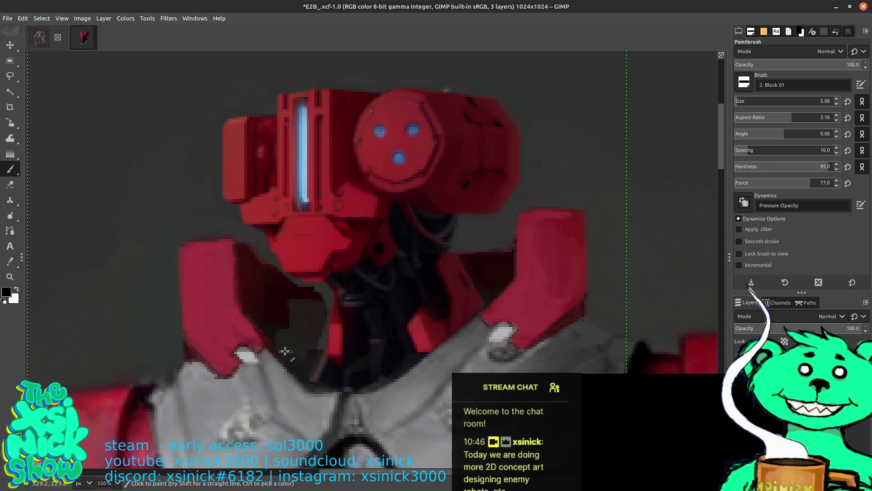
drag(324, 292, 317, 349)
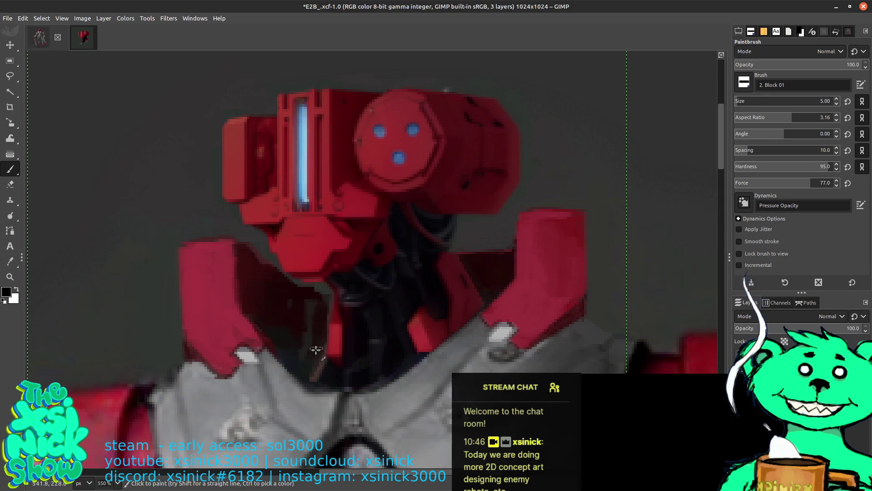
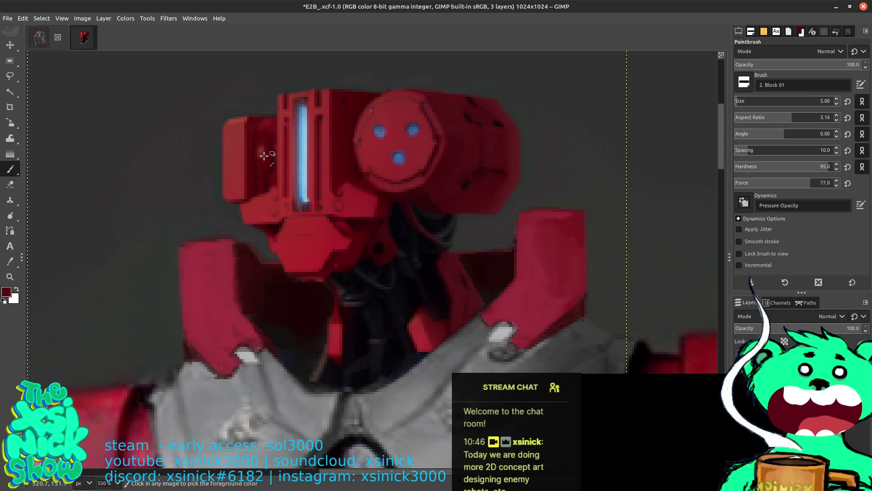
Step: Paint a small blue dot, sampled from the eye, on the head's left panel with a size-2 brush
ctrl+click(273, 182)
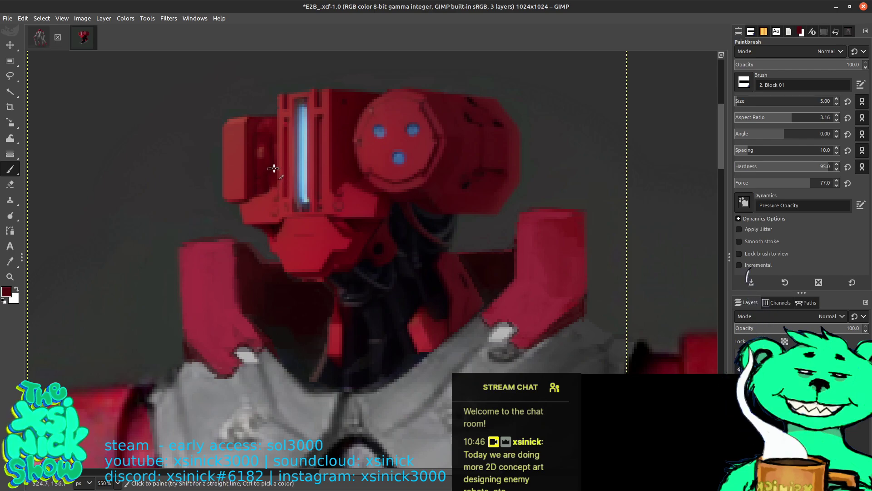
key(bracketleft)
key(bracketleft)
key(bracketleft)
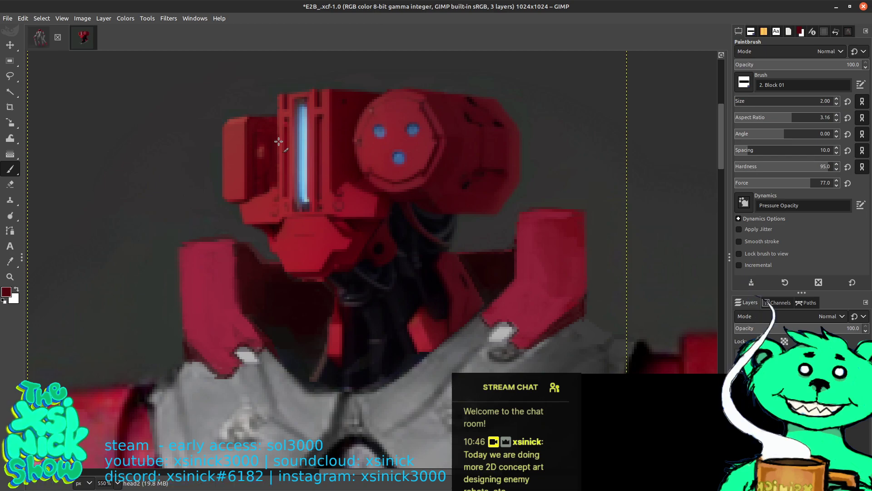
ctrl+click(378, 130)
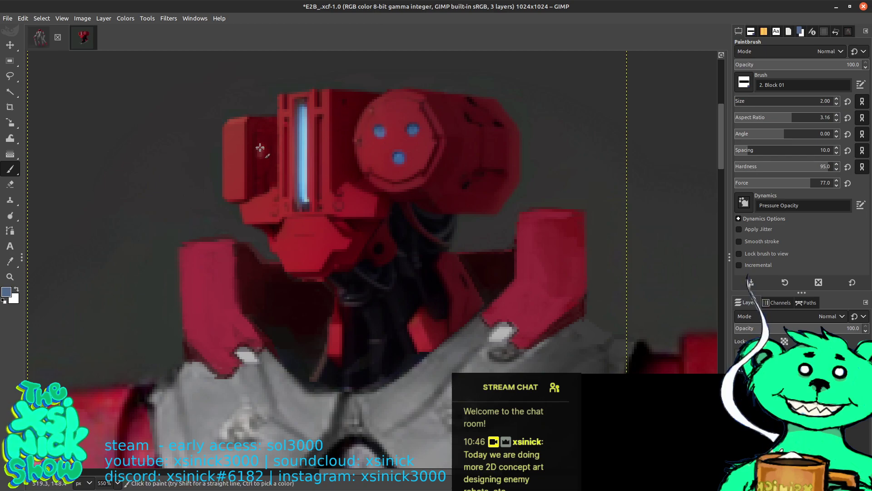
click(260, 151)
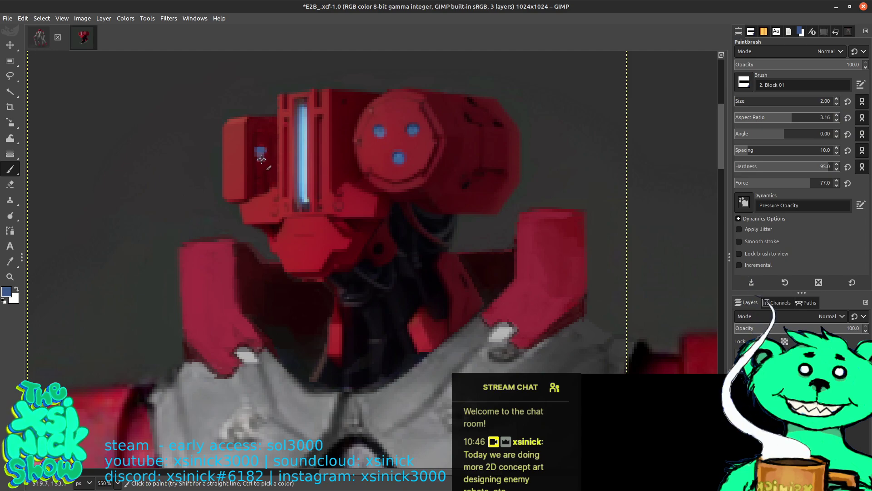
ctrl+click(257, 129)
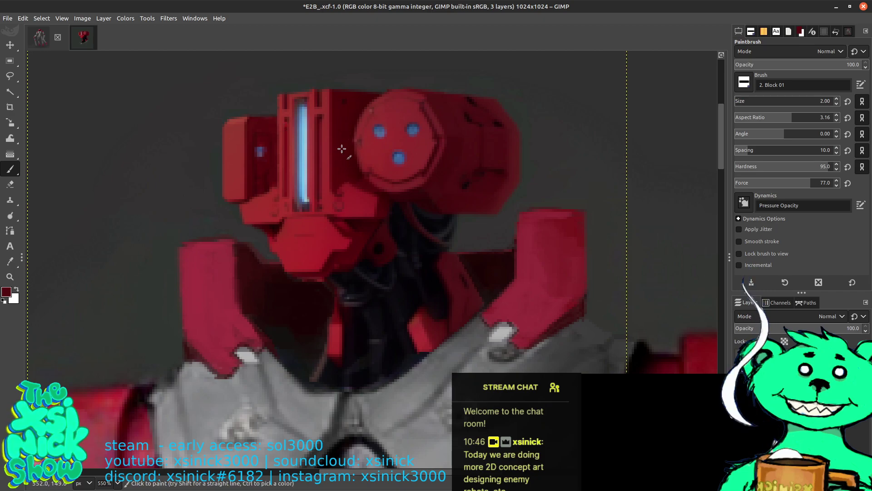
Step: Shrink the brush to size 1, reset colours, and sample a light grey from the robot
key(ctrl)
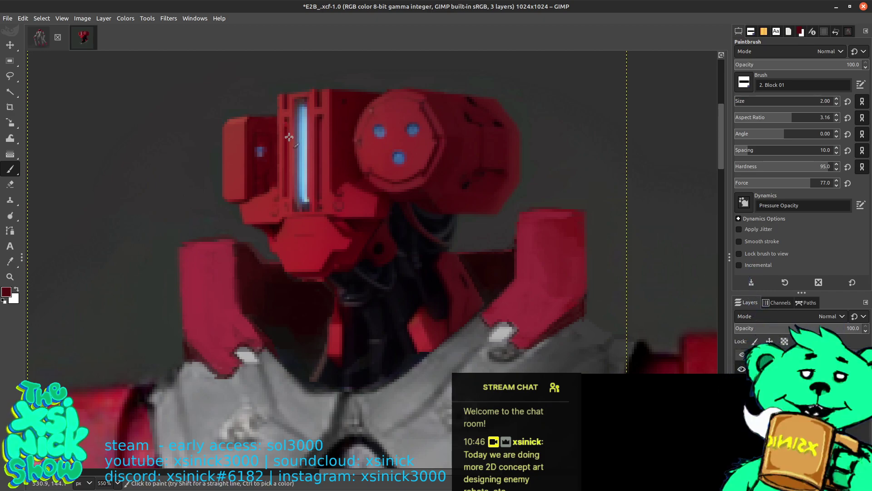
key(bracketleft)
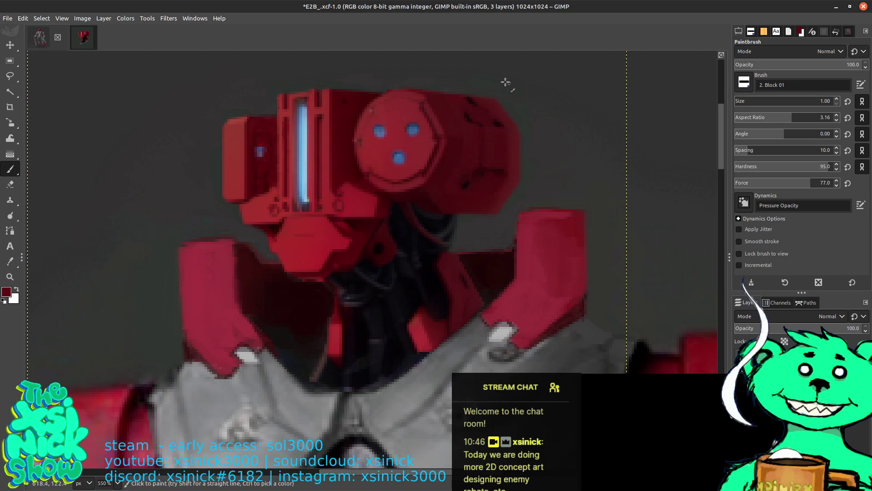
key(d)
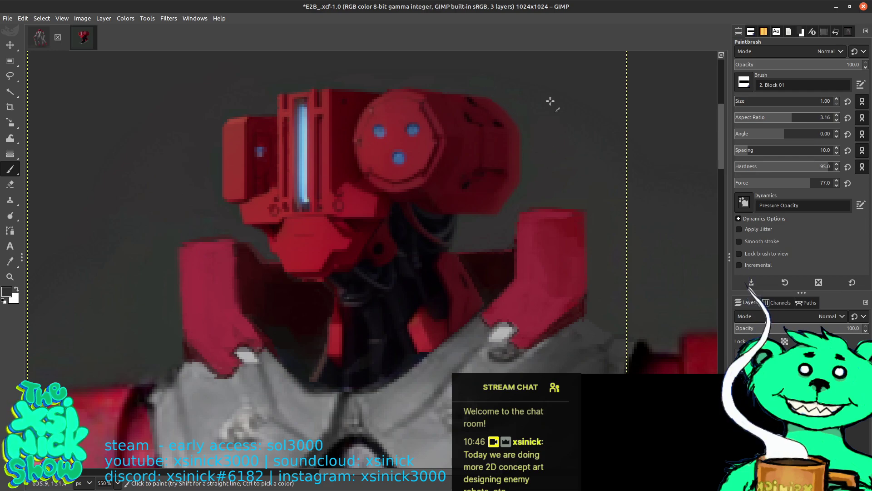
key(ctrl)
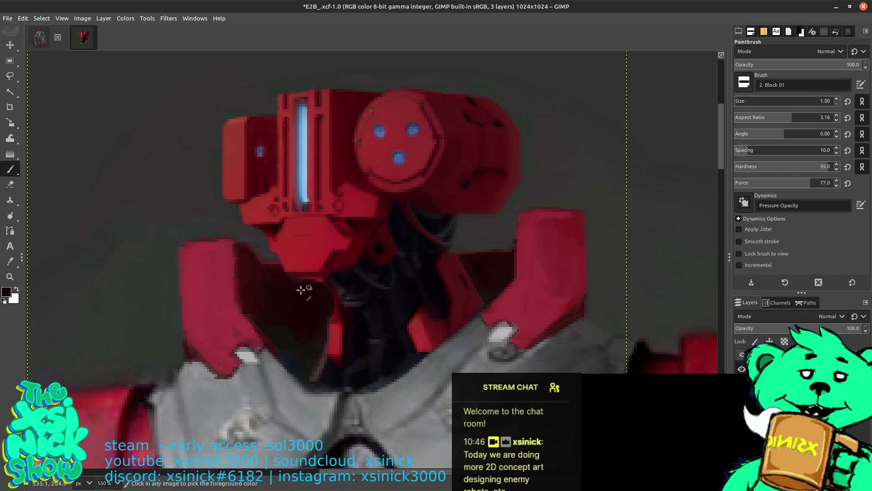
key(ctrl)
ctrl+click(255, 239)
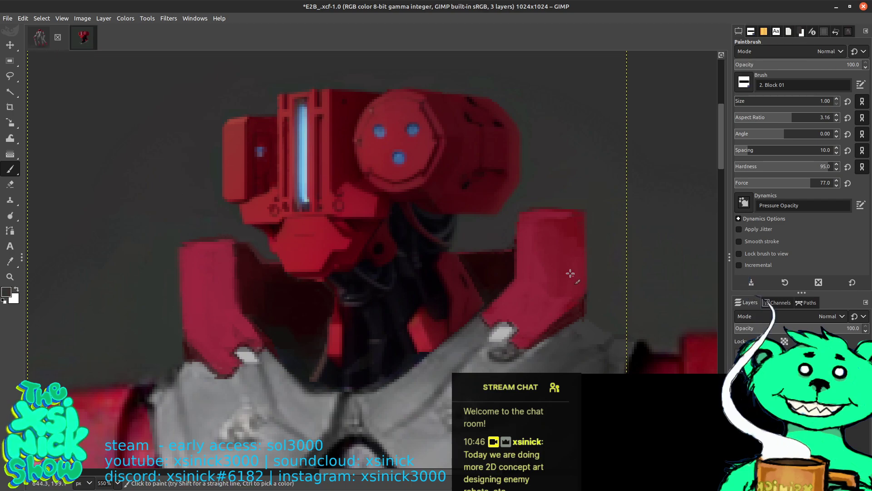
Step: Sample dark red from the shoulder and a dark grey, and paint dark detail marks under the head
key(ctrl)
ctrl+click(573, 214)
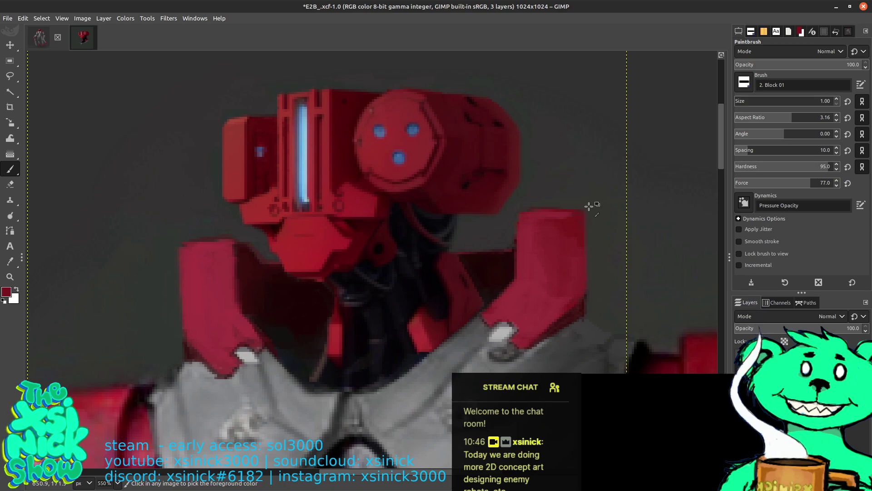
ctrl+click(586, 320)
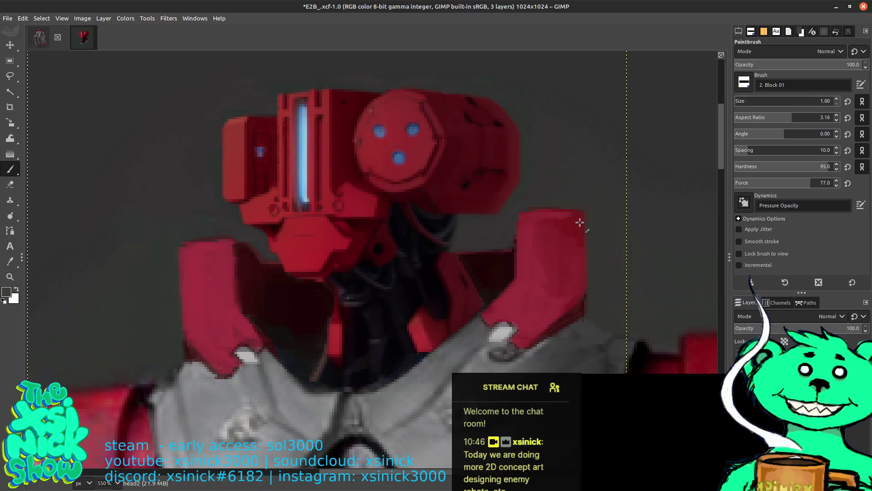
key(shift+s)
key(ctrl)
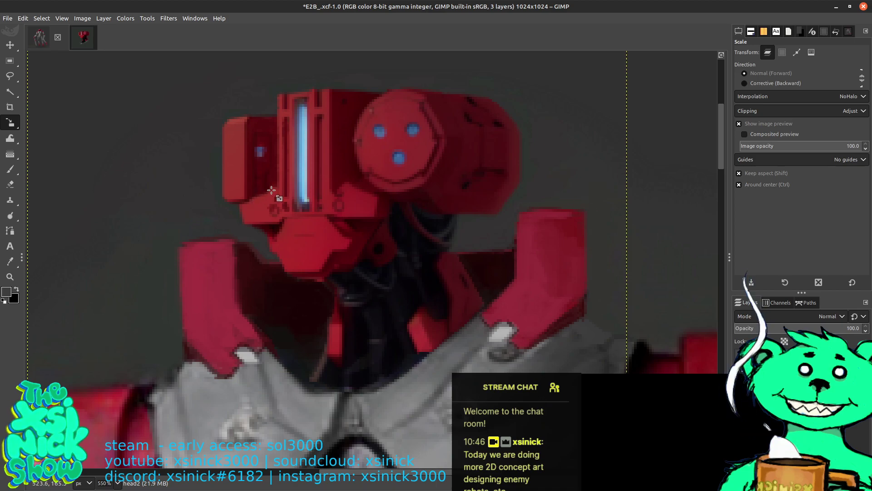
key(p)
key(d)
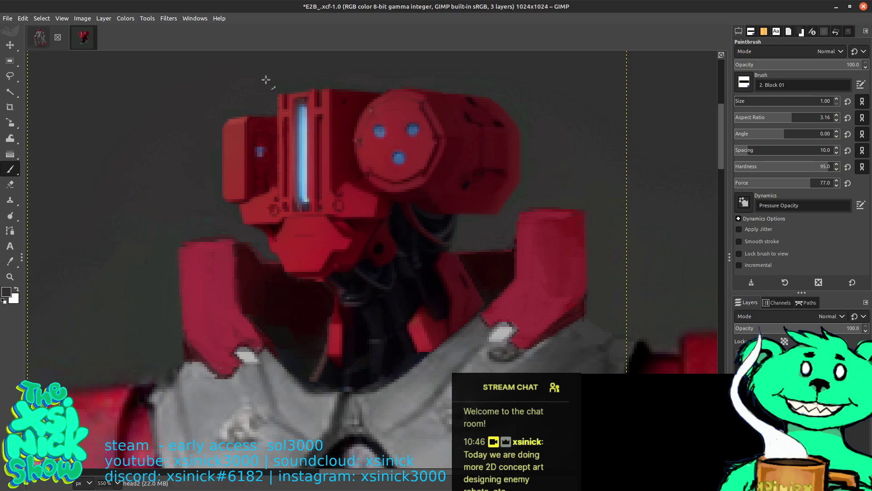
key(shift+s)
scroll(293, 182, down, 2)
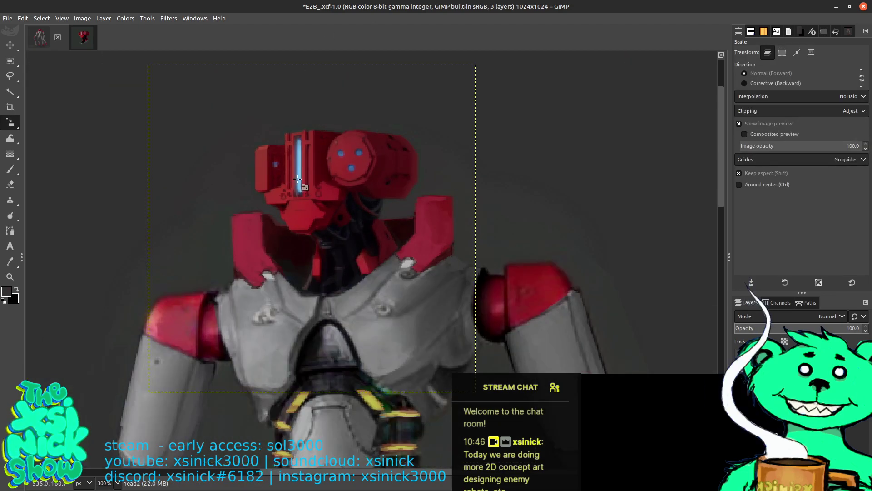
key(p)
key(d)
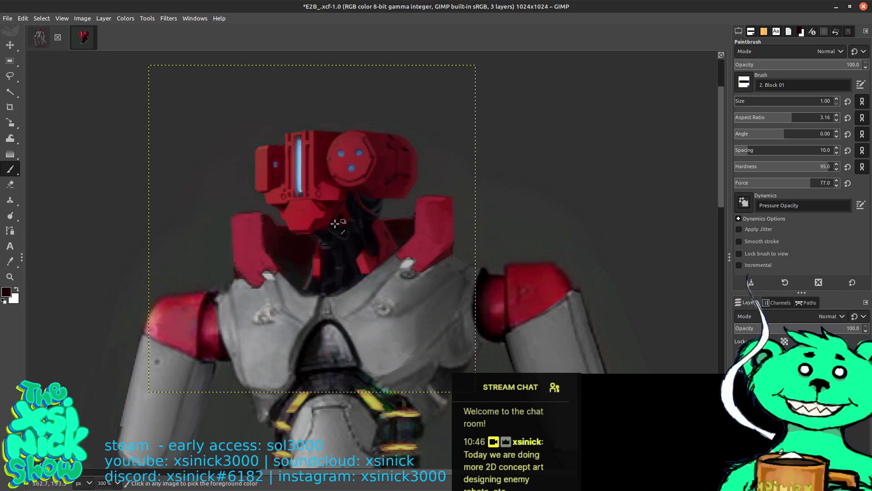
ctrl+click(318, 255)
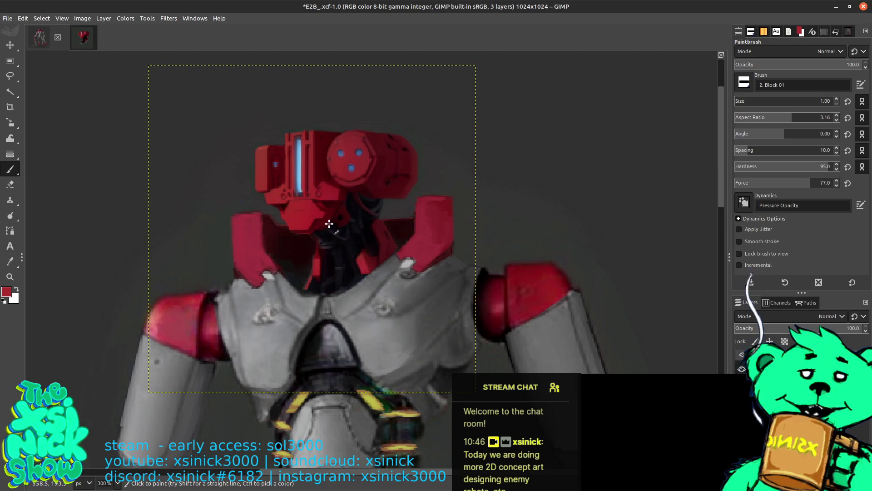
ctrl+click(312, 274)
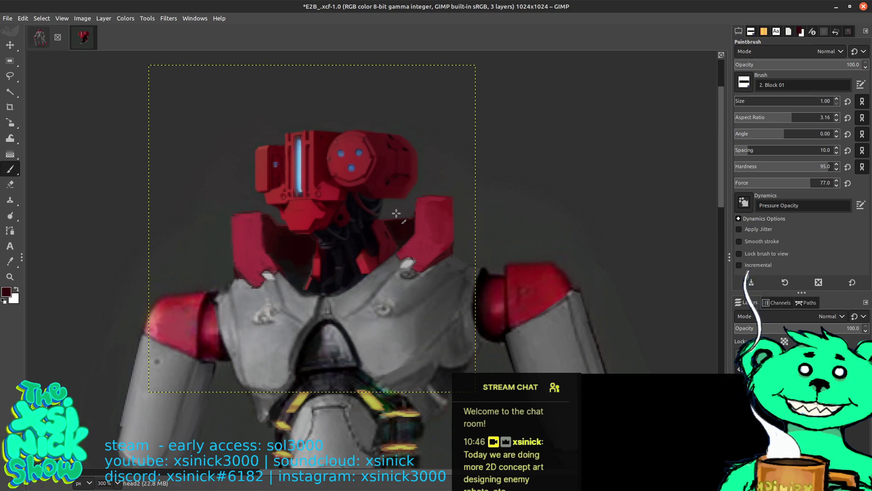
key(shift+s)
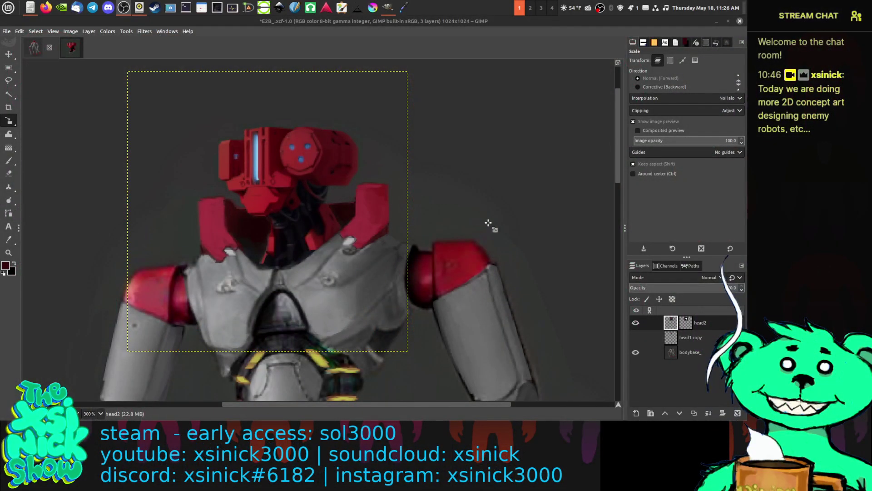
scroll(472, 216, down, 4)
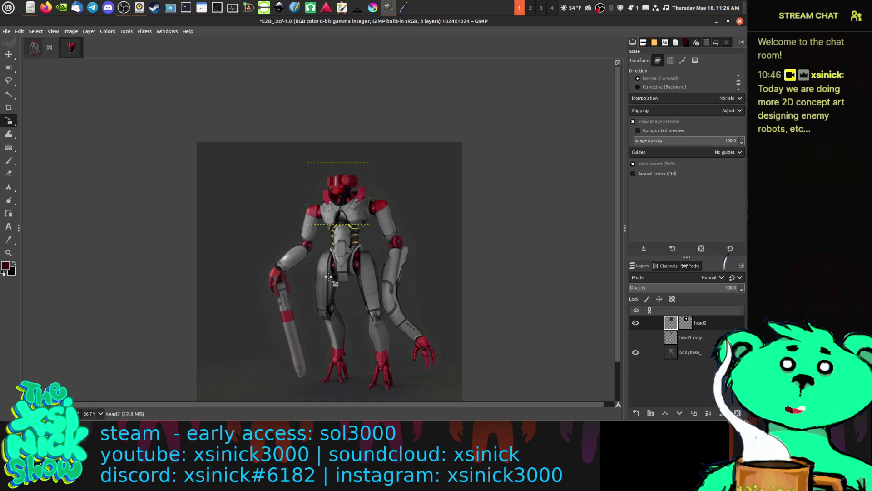
Step: Duplicate the head2 layer and merge the copy back down into head2
key(ctrl)
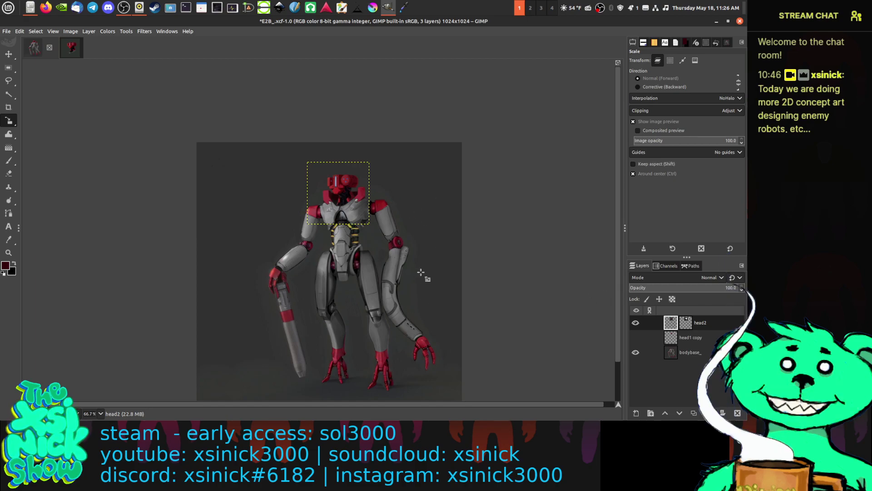
click(690, 352)
click(692, 325)
click(694, 413)
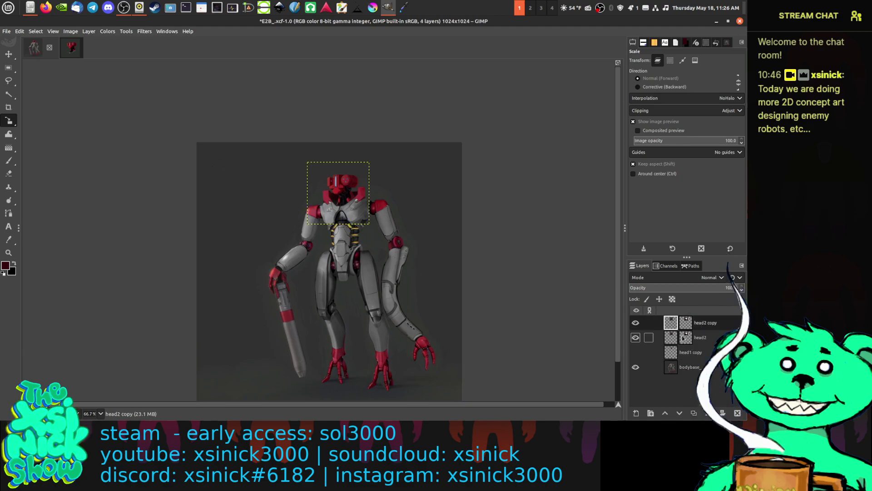
right_click(705, 325)
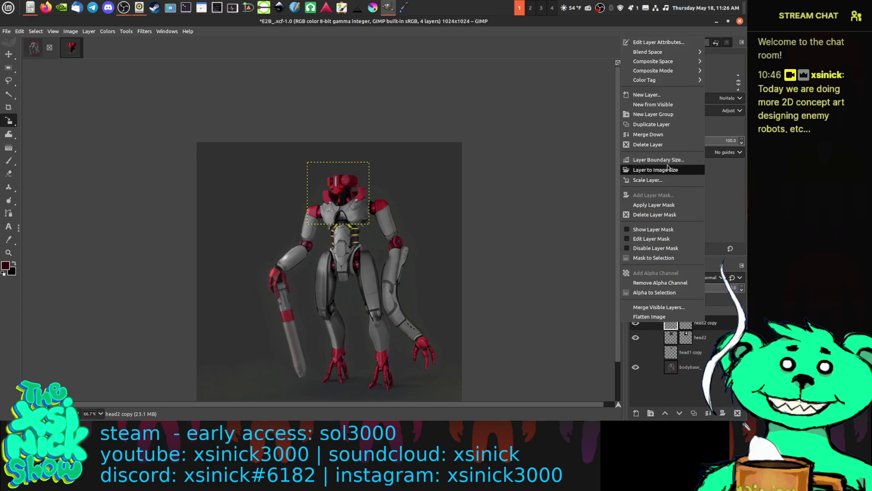
click(651, 134)
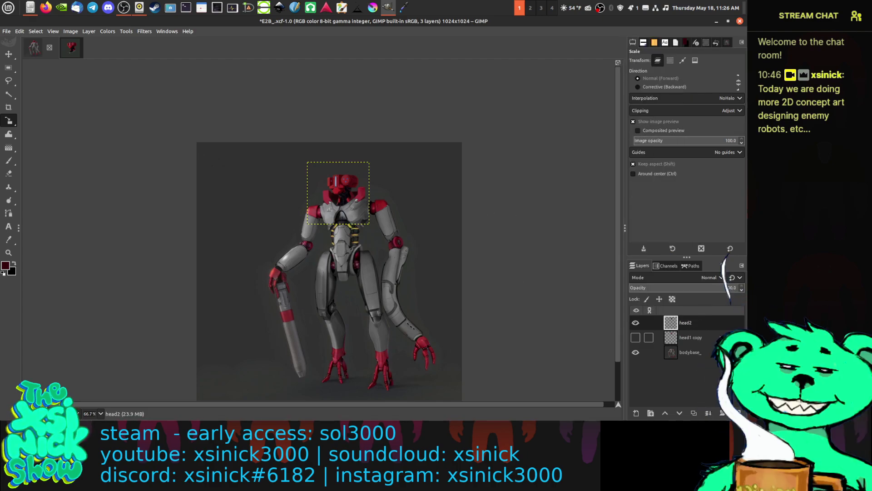
Step: Compare head1 copy against head2 on the body, keep head2 showing, and save E2B_.xcf
click(711, 338)
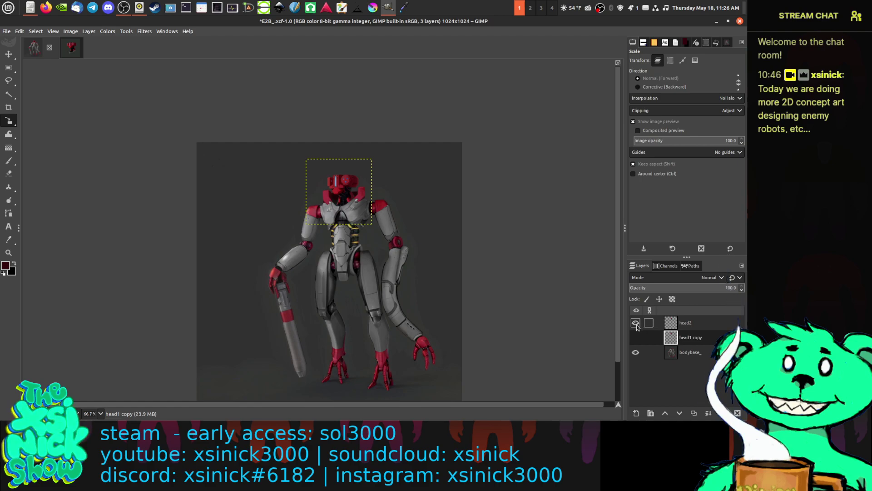
click(691, 352)
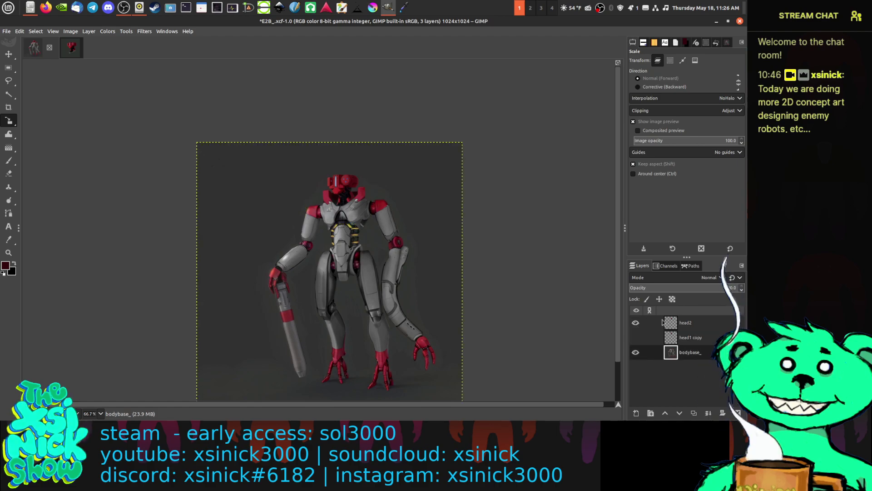
click(636, 322)
scroll(482, 234, down, 2)
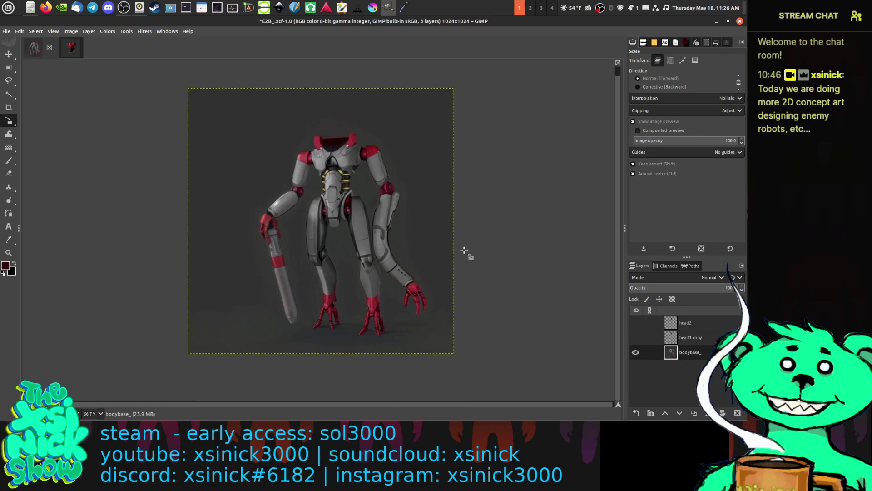
scroll(479, 246, up, 1)
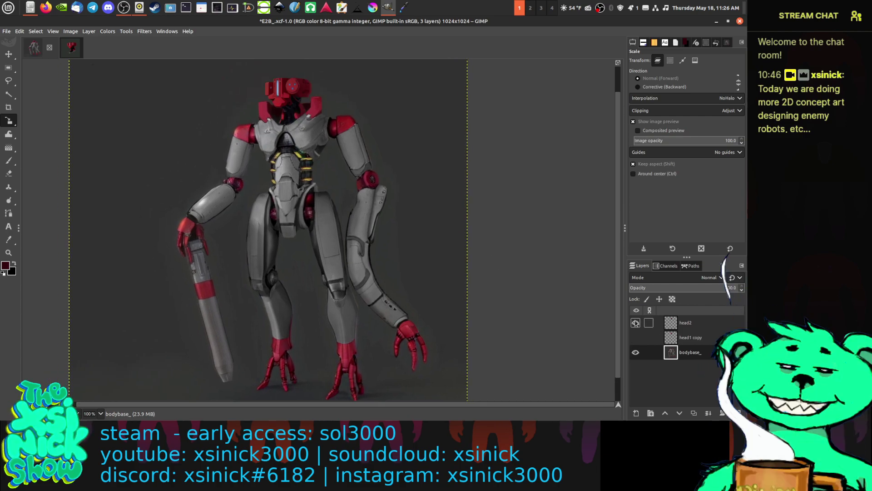
click(635, 337)
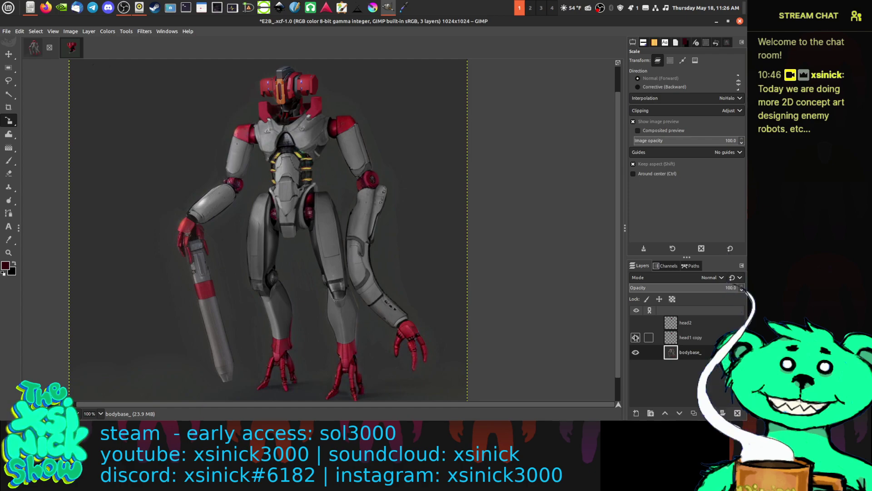
click(636, 337)
click(635, 322)
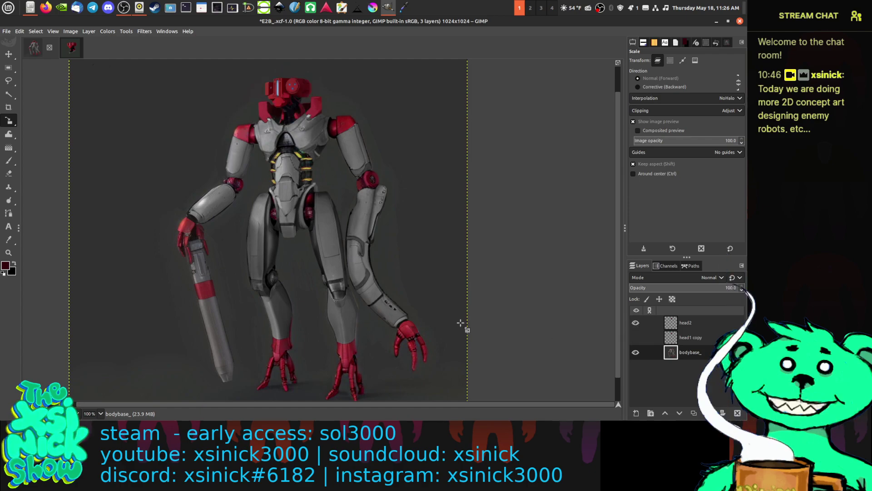
scroll(460, 322, up, 2)
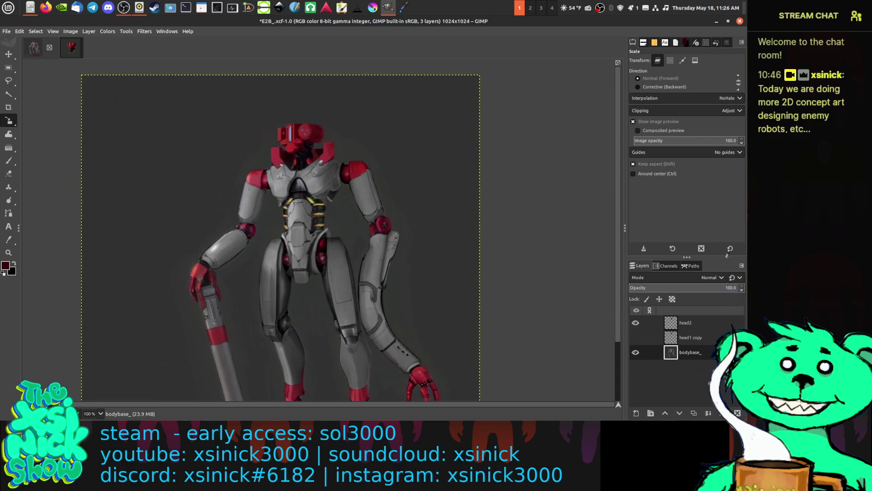
click(6, 31)
click(18, 107)
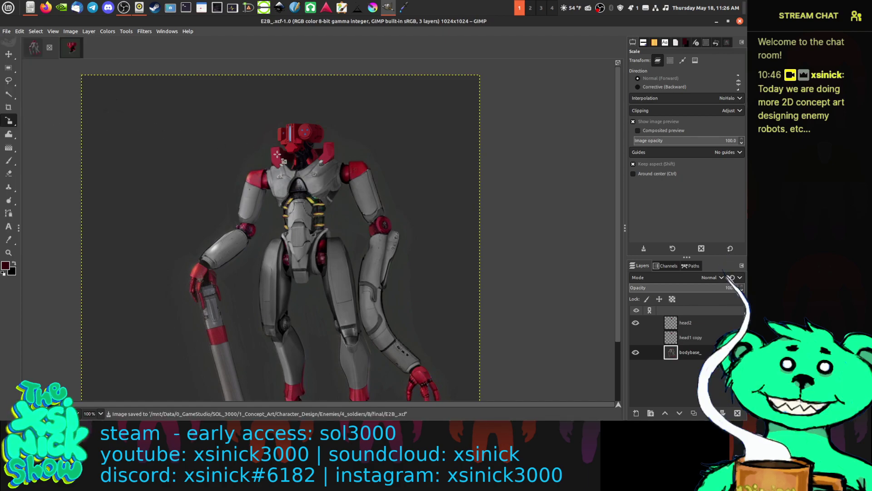
Step: In B_Heads.xcf, hide head layers 00005 through 00014 one by one to review each design
click(68, 54)
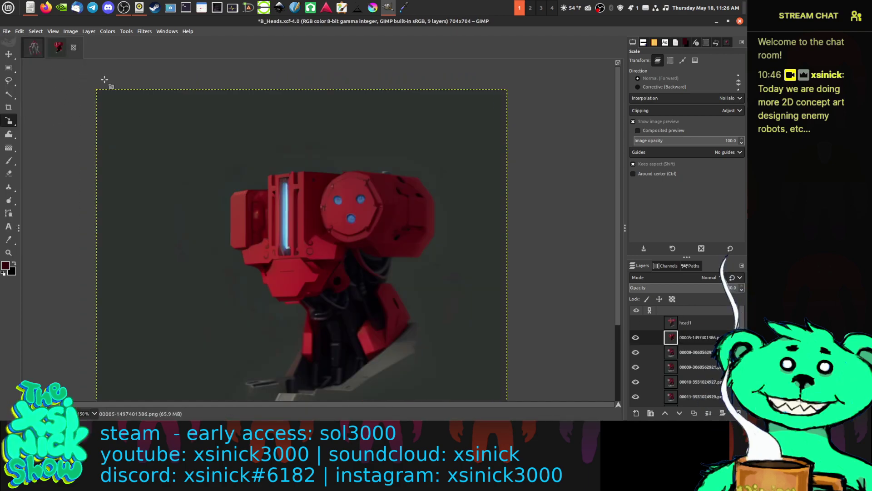
click(635, 338)
scroll(409, 237, down, 1)
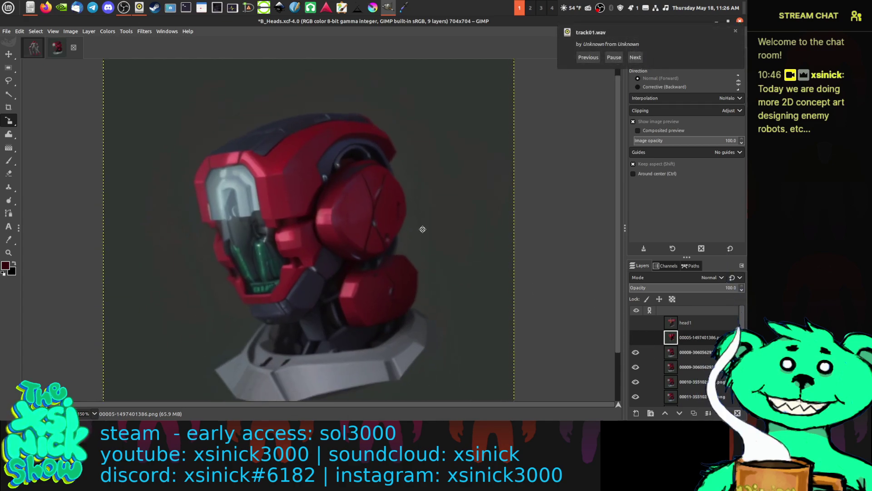
scroll(422, 229, down, 2)
scroll(444, 218, left, 2)
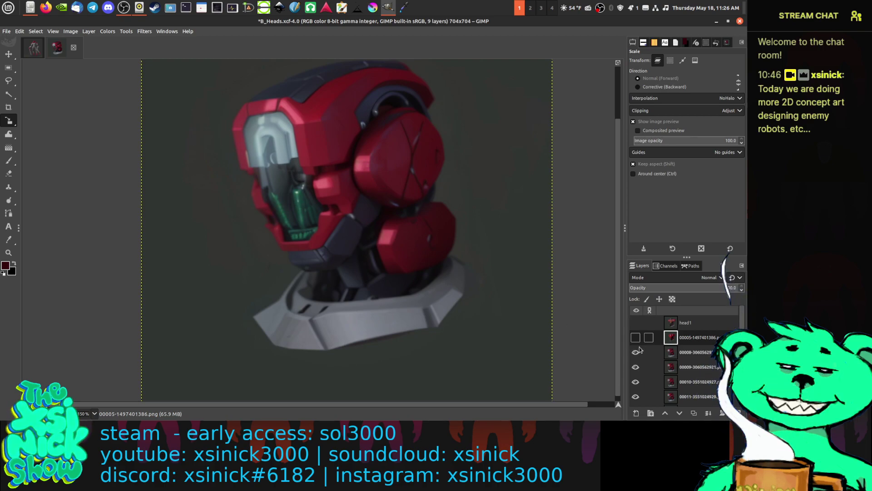
click(636, 353)
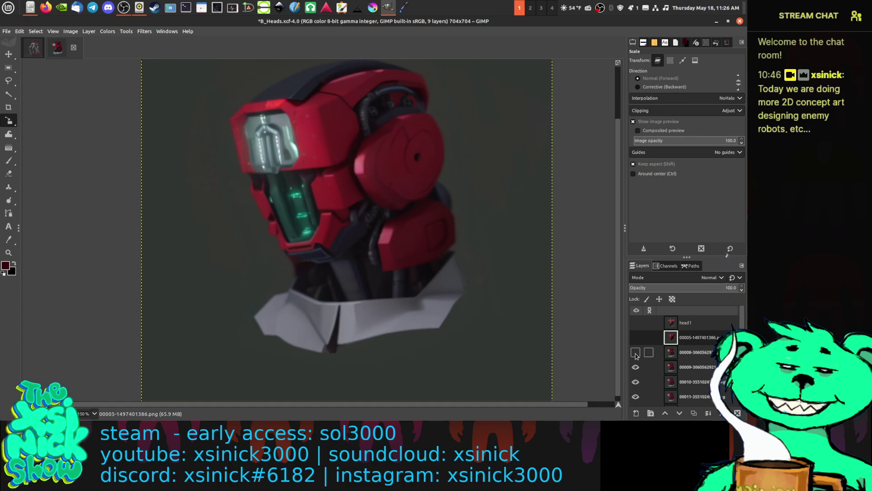
click(636, 367)
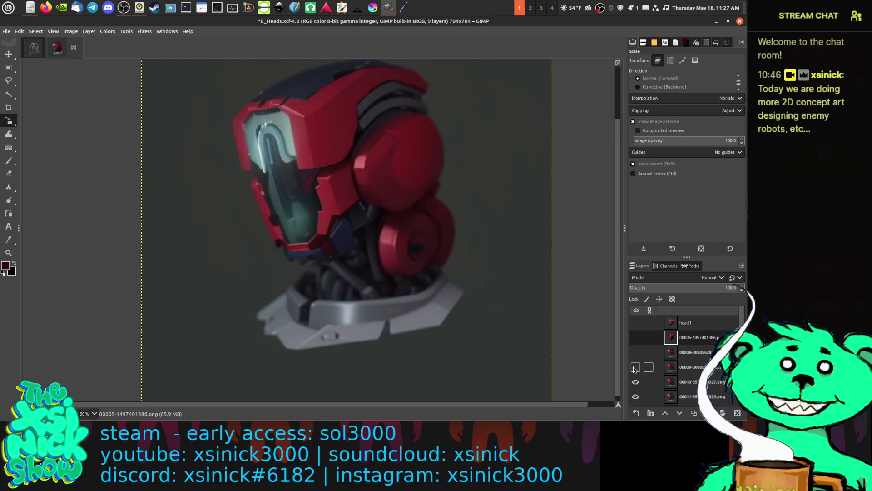
click(636, 382)
click(635, 382)
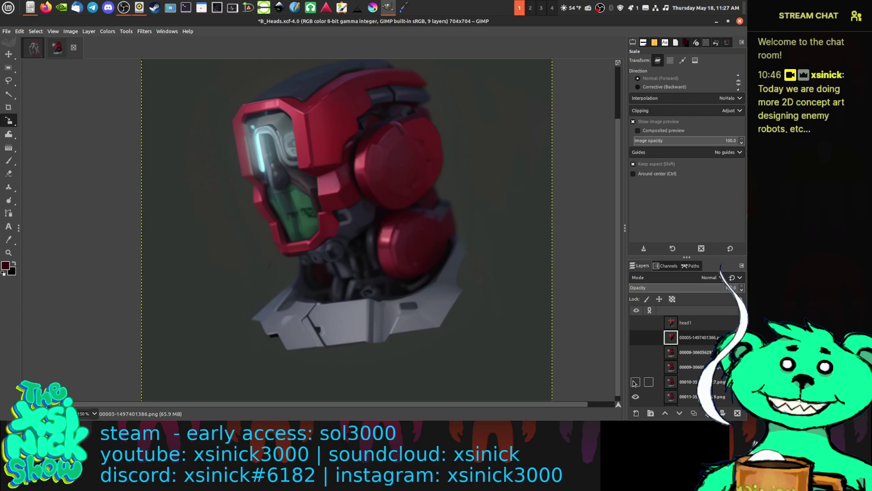
scroll(645, 374, down, 3)
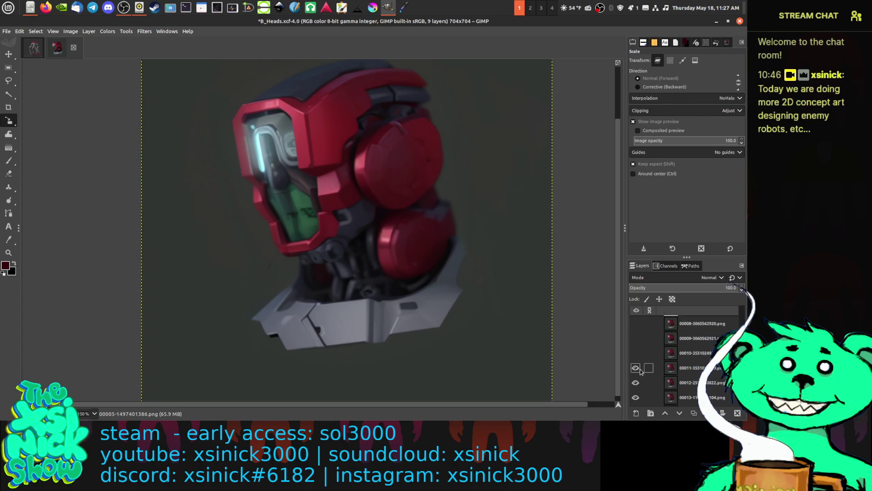
click(635, 354)
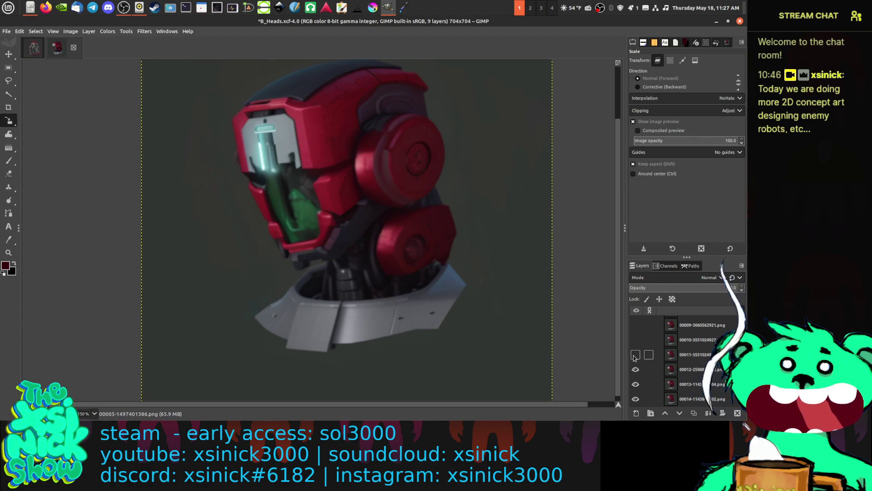
click(636, 370)
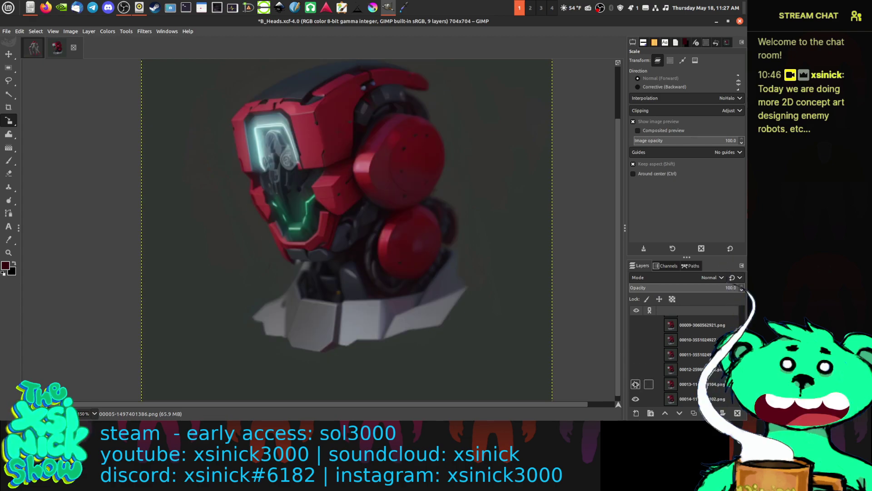
click(635, 384)
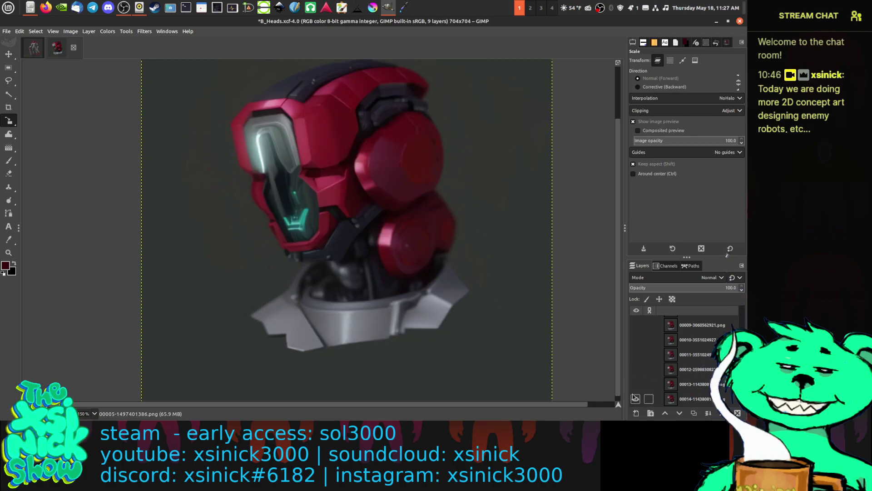
click(636, 399)
Step: Re-show heads 00013 and 00012, flick layer 00011 to compare, and make 00013 active
click(636, 385)
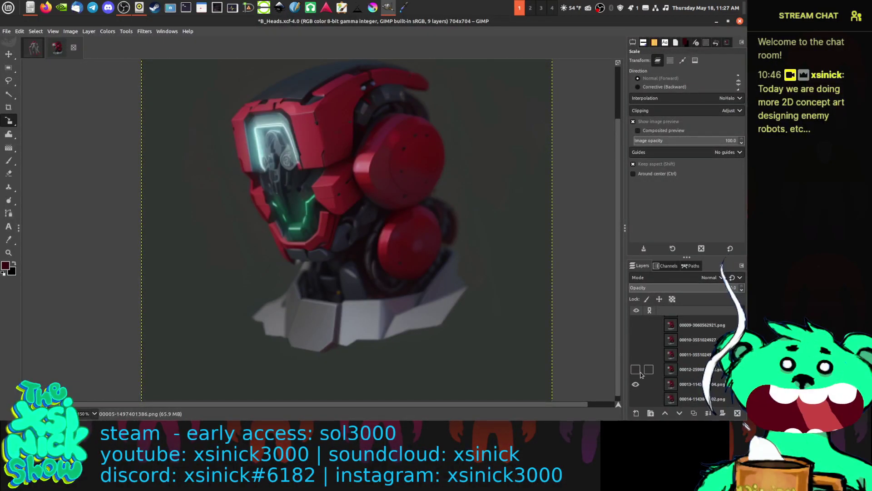
click(635, 369)
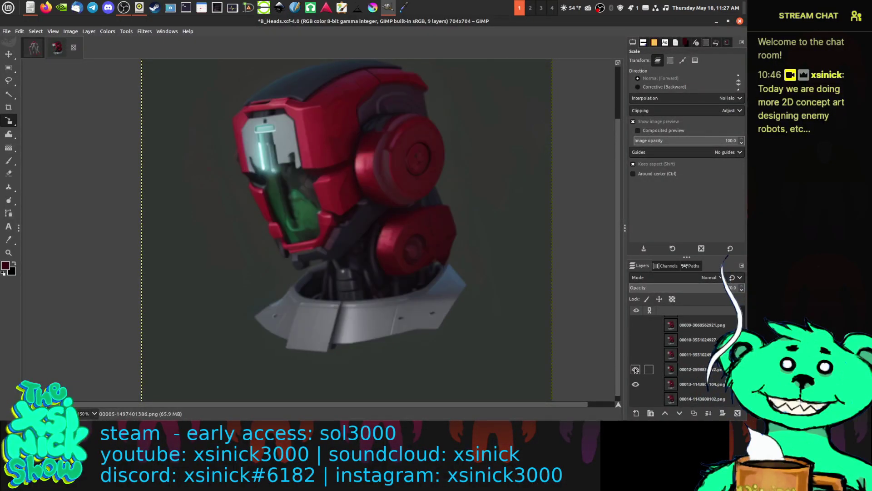
click(636, 369)
click(636, 355)
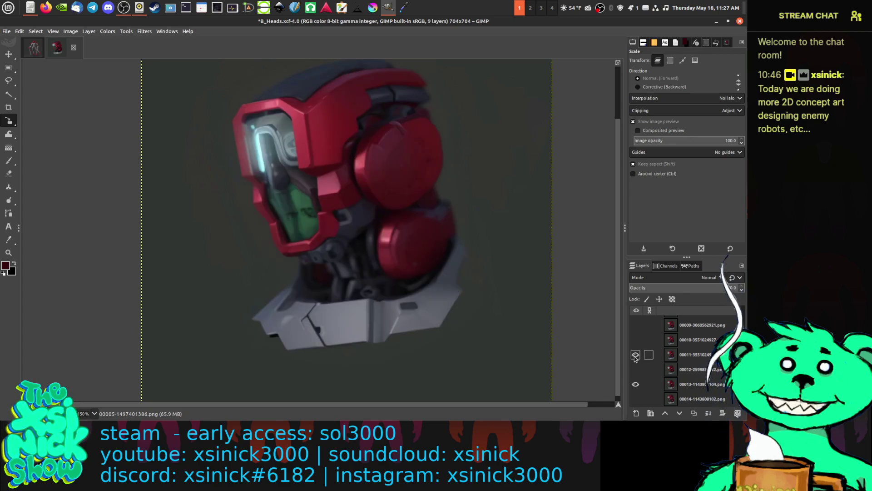
click(636, 354)
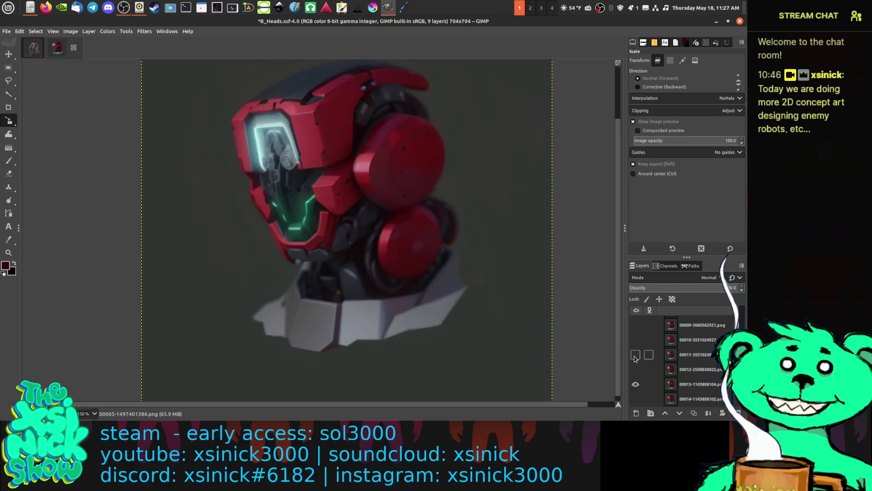
click(636, 355)
click(635, 355)
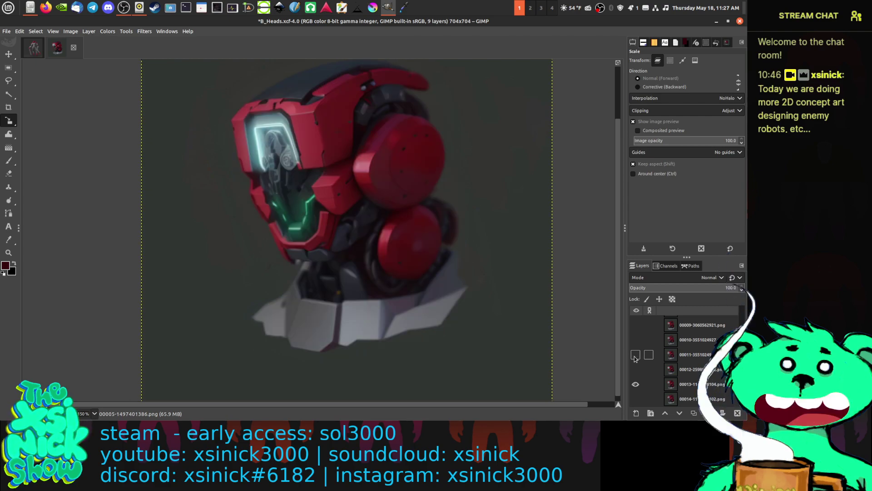
click(635, 355)
click(635, 355)
click(636, 354)
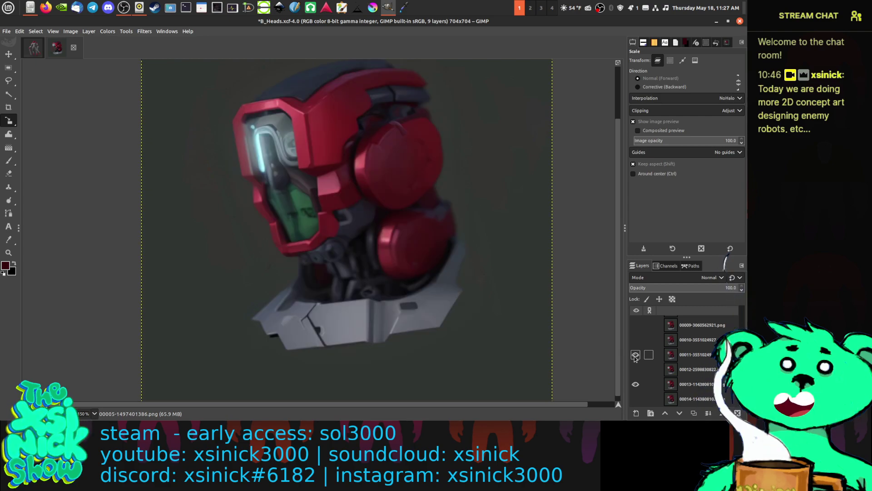
click(636, 355)
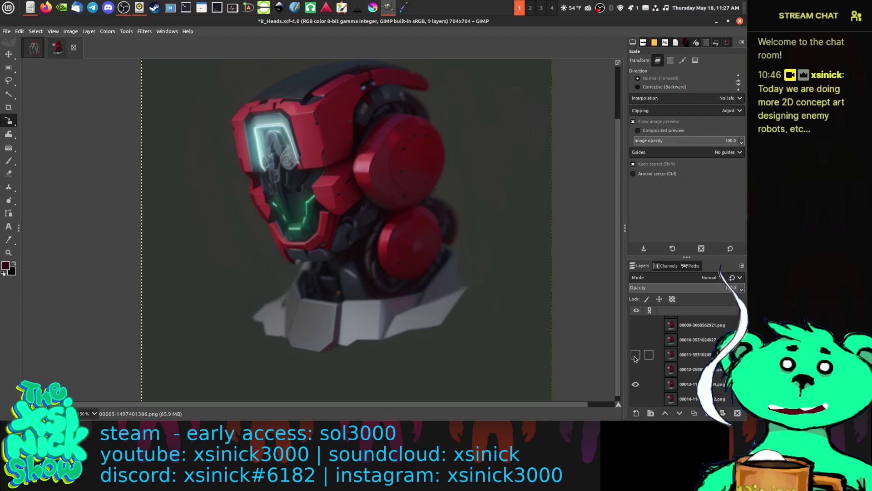
click(636, 355)
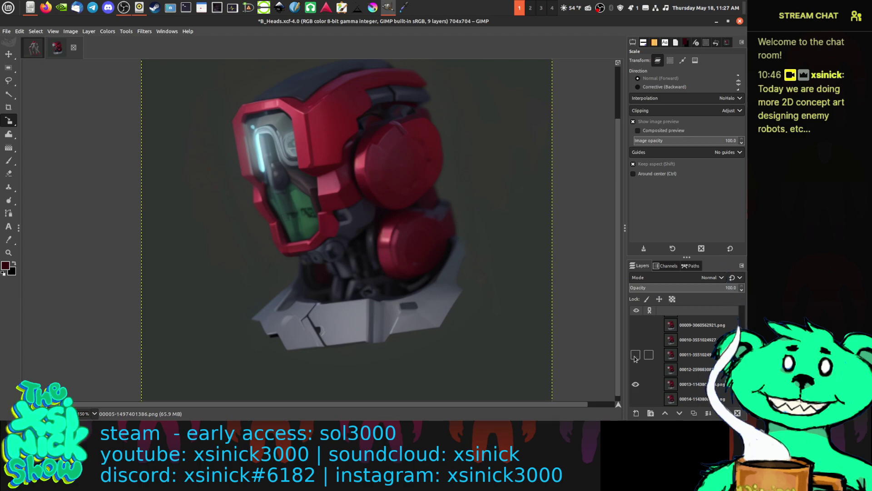
click(636, 355)
click(636, 356)
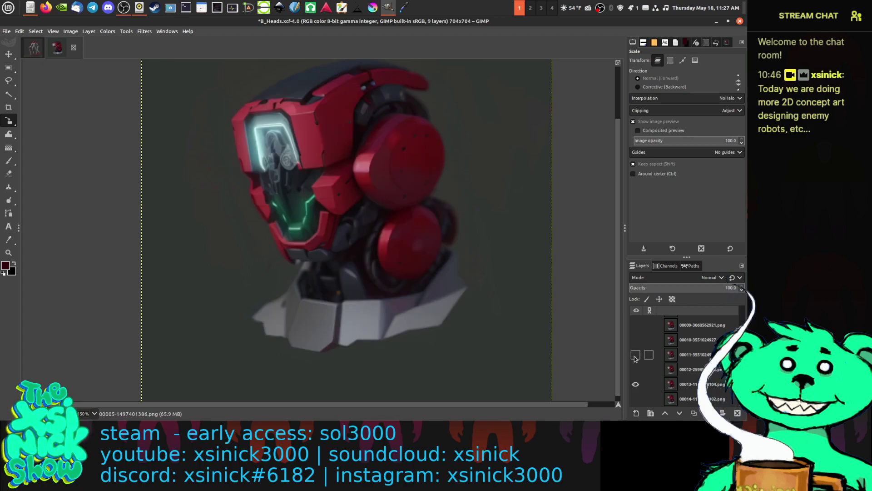
click(635, 356)
click(635, 356)
click(635, 356)
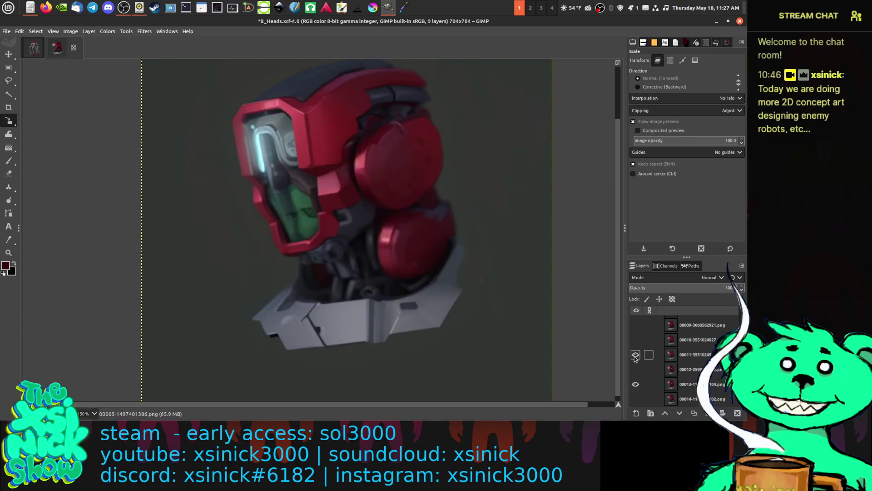
click(636, 356)
click(636, 355)
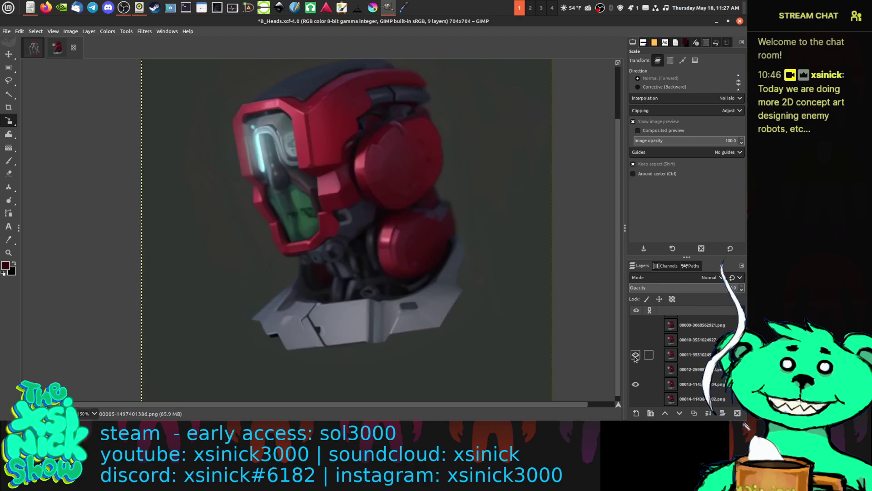
click(635, 356)
click(636, 355)
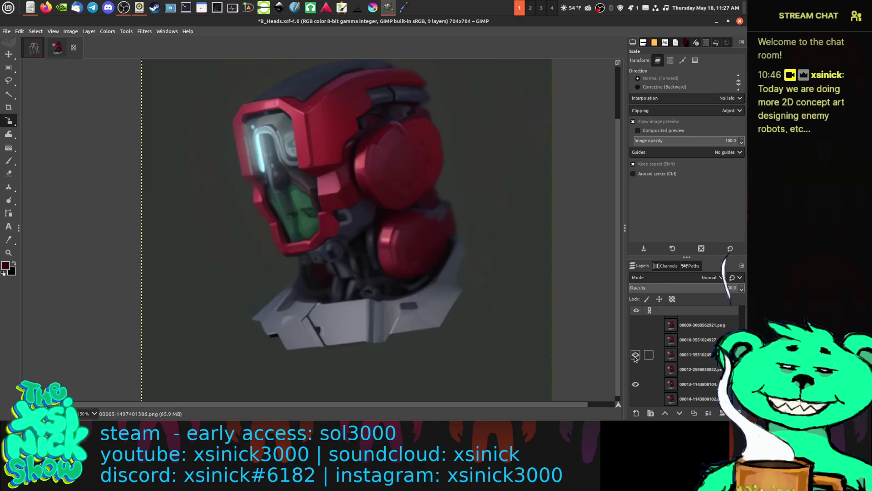
click(635, 356)
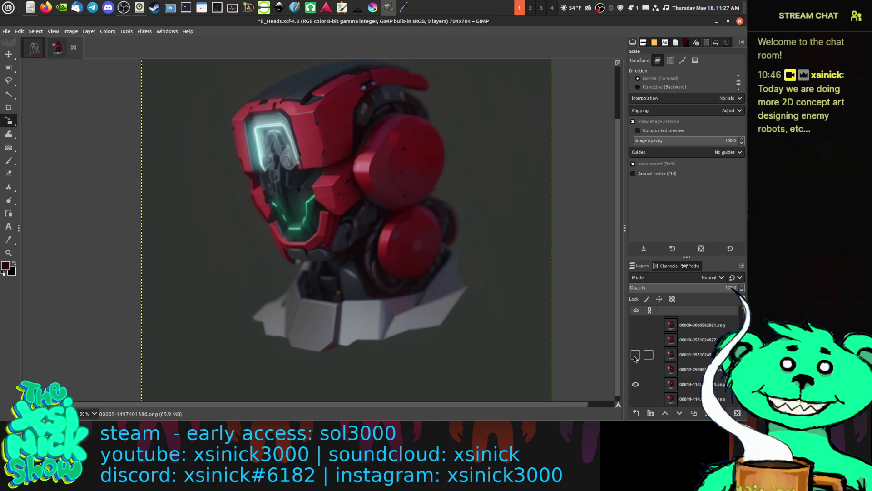
click(636, 356)
click(636, 356)
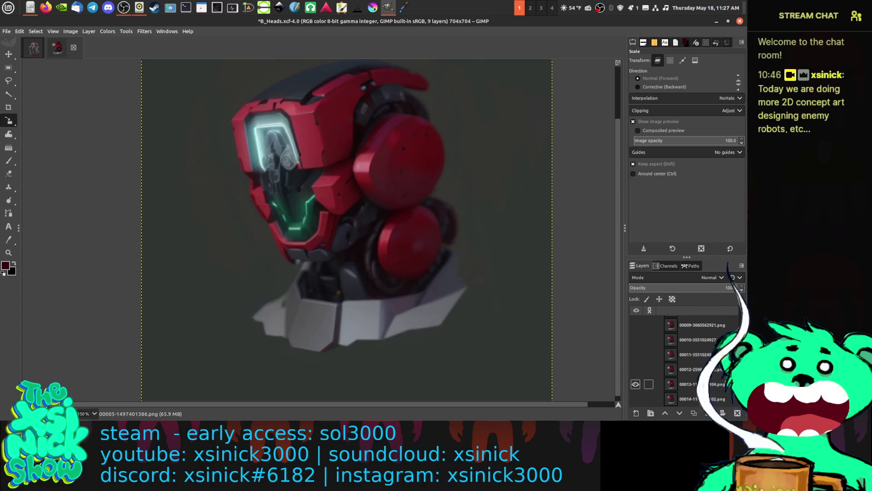
click(715, 381)
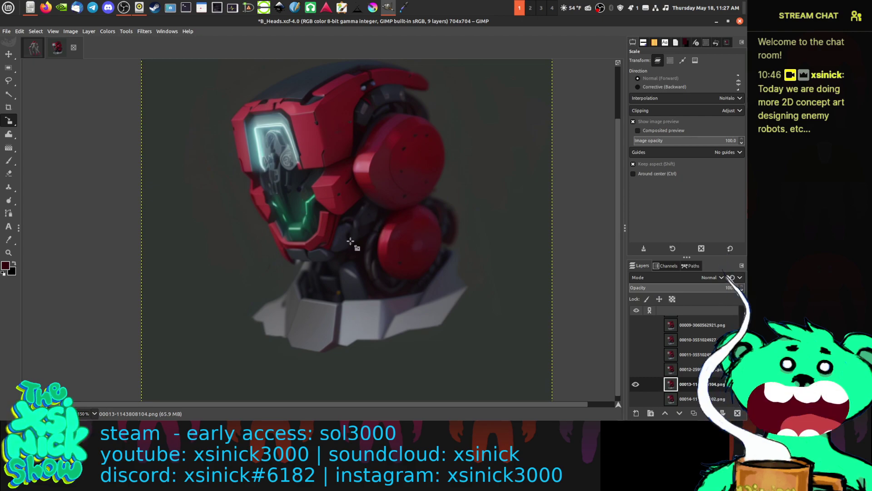
Step: Trace a Free Select outline around the lower face, red ear piece and grey collar and commit it
mouse_move(9, 96)
click(8, 81)
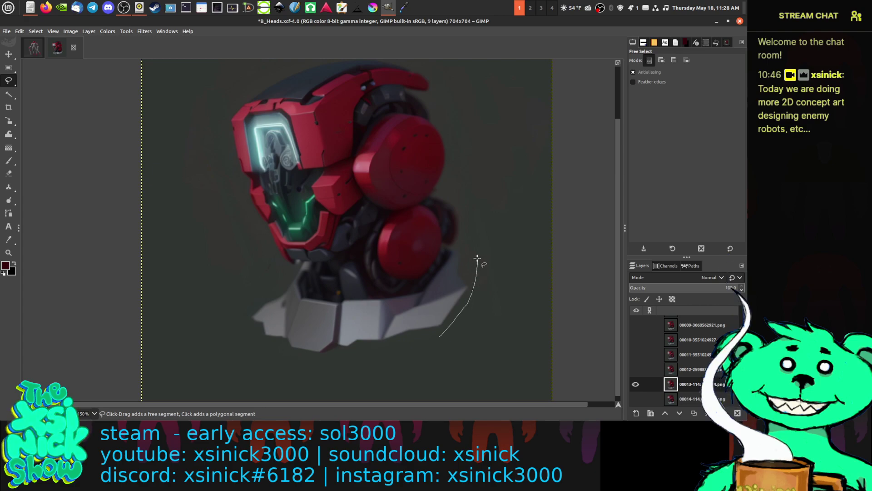
mouse_move(464, 209)
mouse_down()
mouse_move(442, 194)
mouse_move(387, 211)
mouse_move(365, 199)
mouse_move(353, 159)
mouse_move(286, 192)
mouse_move(247, 181)
mouse_move(242, 200)
mouse_move(242, 227)
mouse_move(267, 260)
mouse_move(269, 281)
mouse_move(234, 307)
mouse_move(258, 383)
mouse_move(390, 399)
mouse_move(453, 380)
mouse_move(439, 340)
mouse_up()
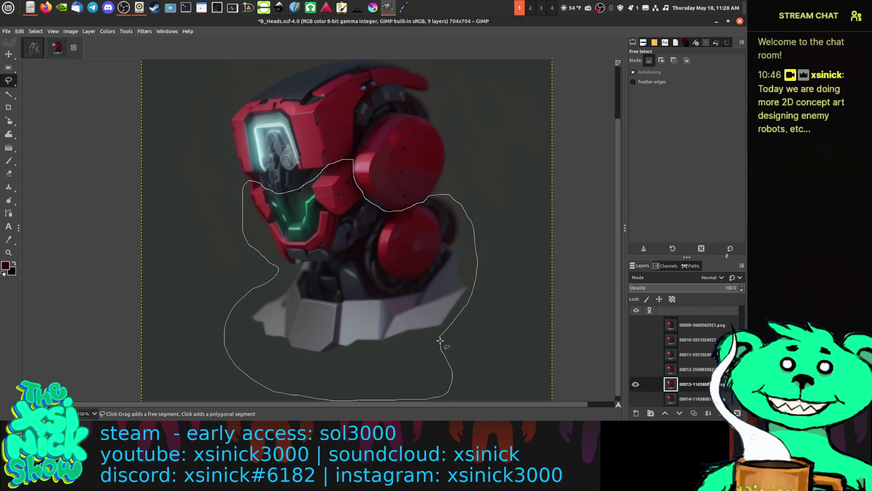
key(Return)
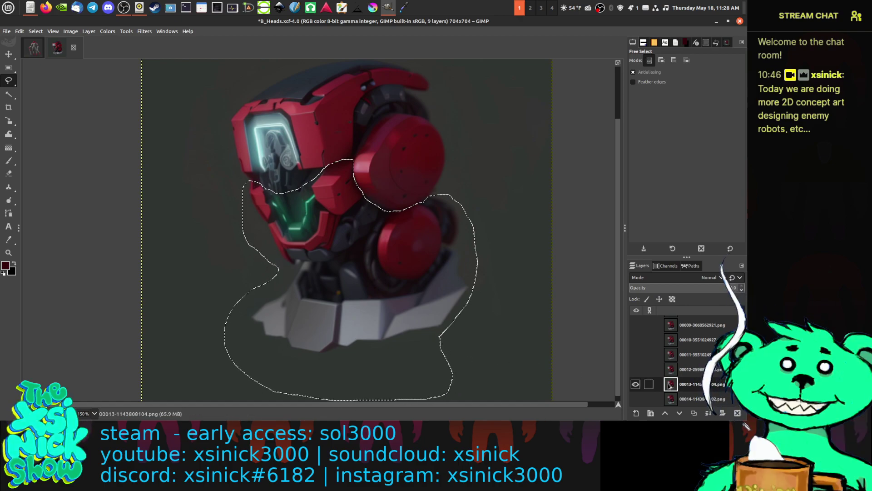
click(636, 384)
click(635, 385)
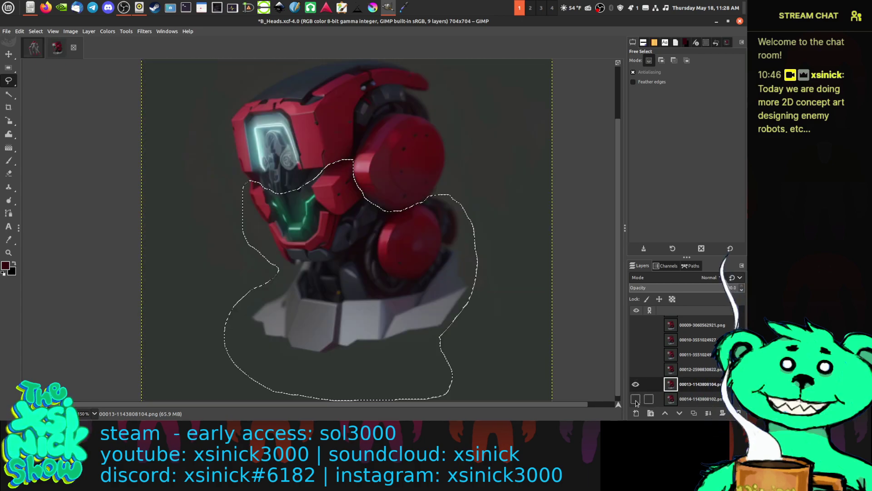
click(636, 399)
click(636, 384)
click(636, 385)
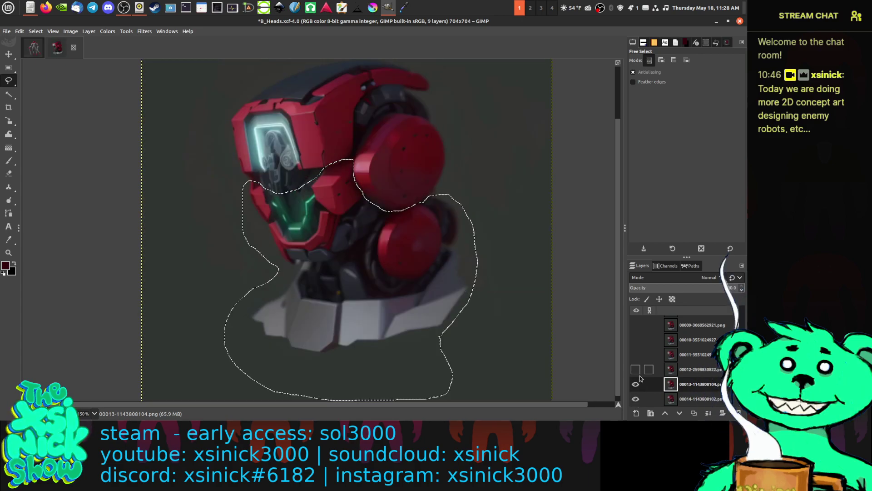
click(636, 369)
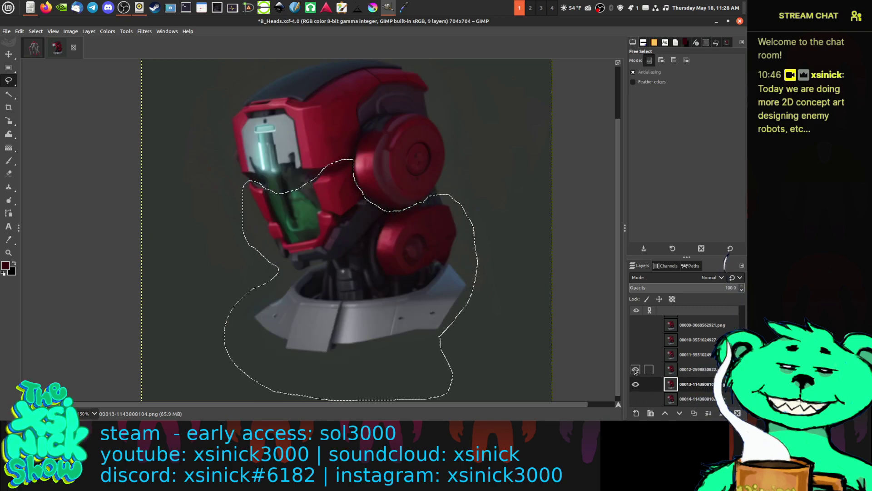
click(636, 370)
click(635, 355)
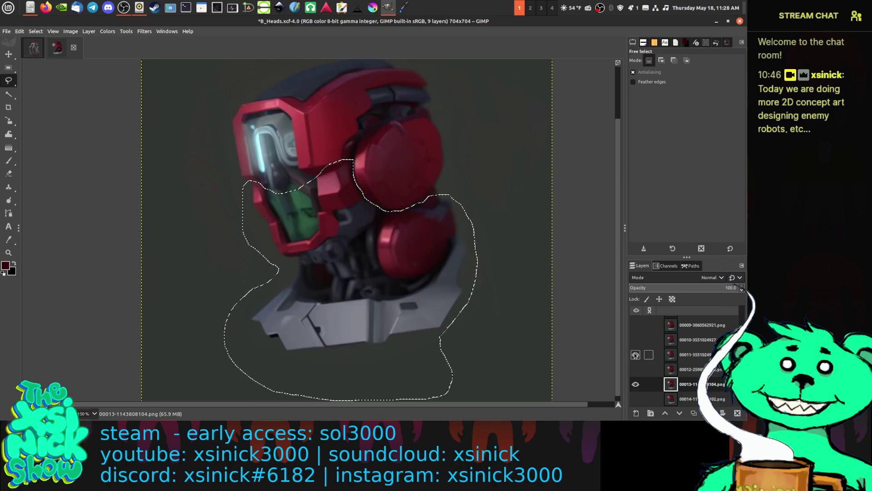
click(636, 355)
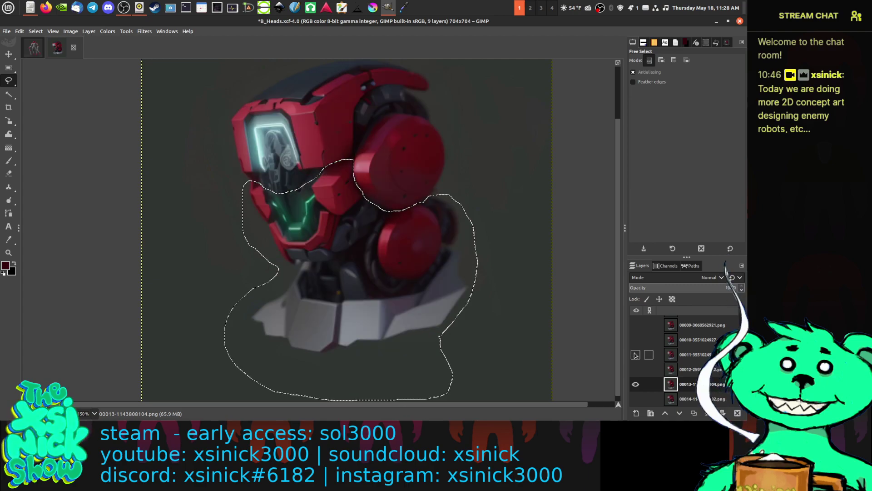
click(635, 355)
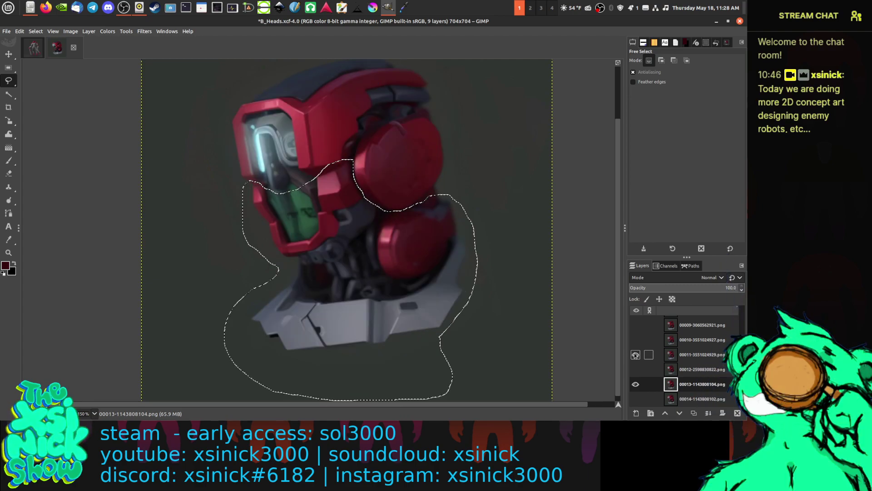
click(636, 354)
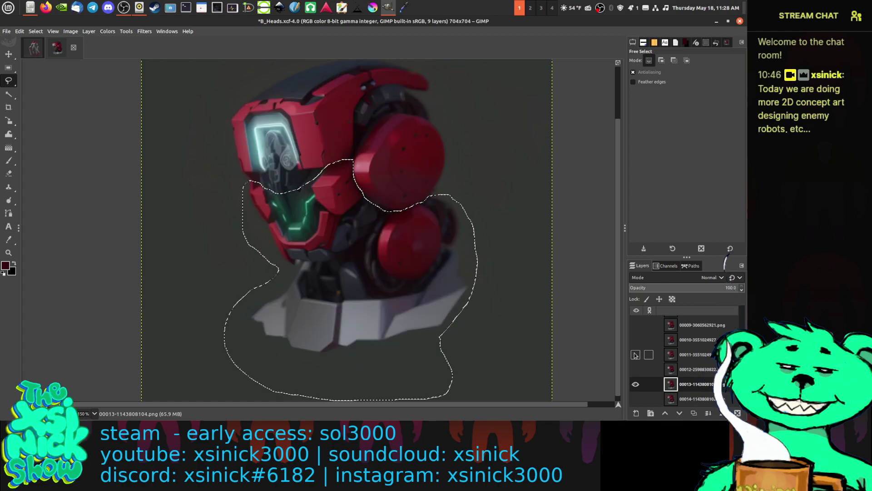
click(636, 354)
click(635, 355)
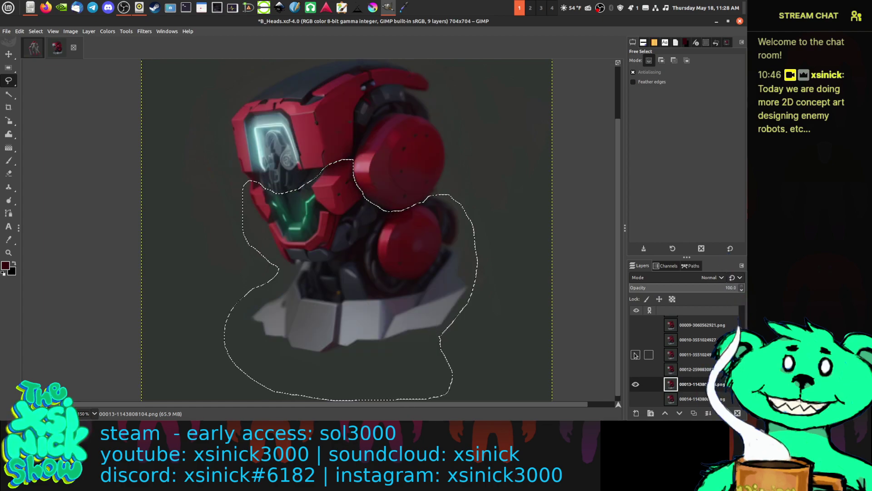
click(636, 355)
click(635, 355)
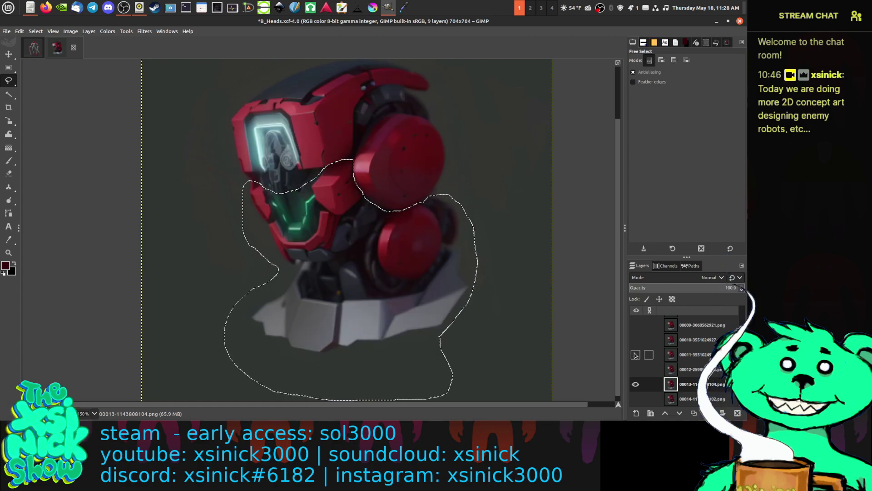
click(636, 355)
click(635, 355)
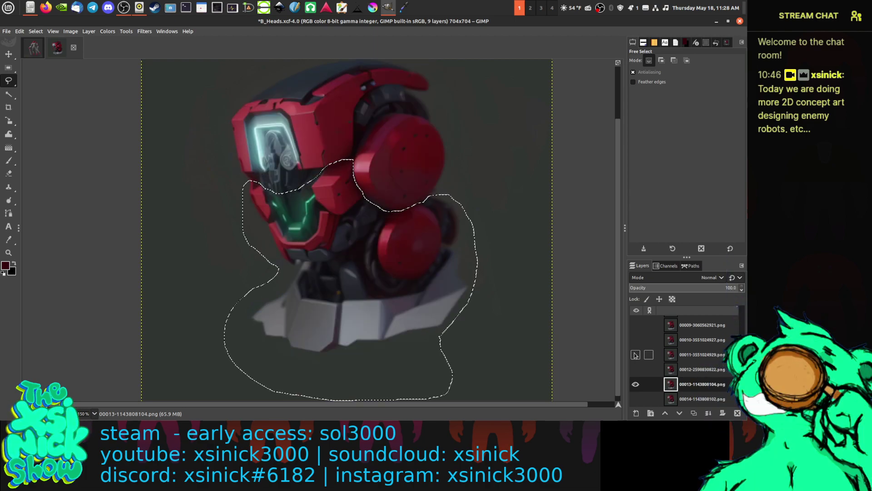
click(636, 340)
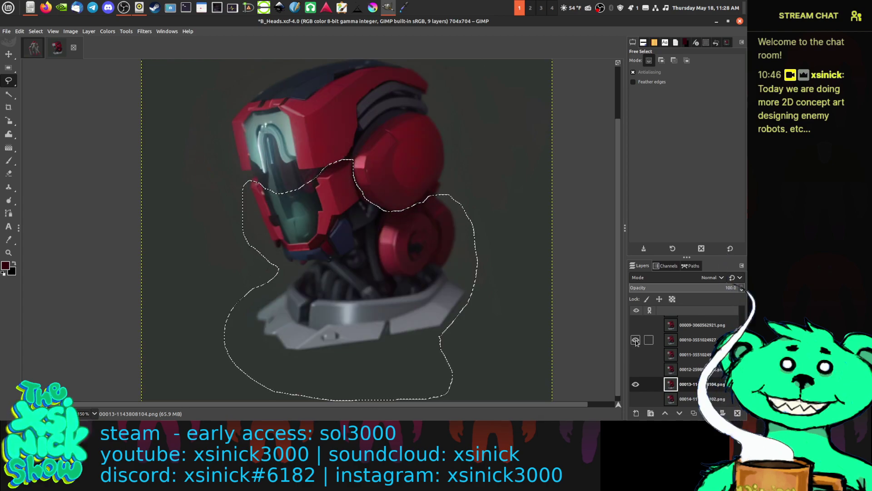
click(635, 339)
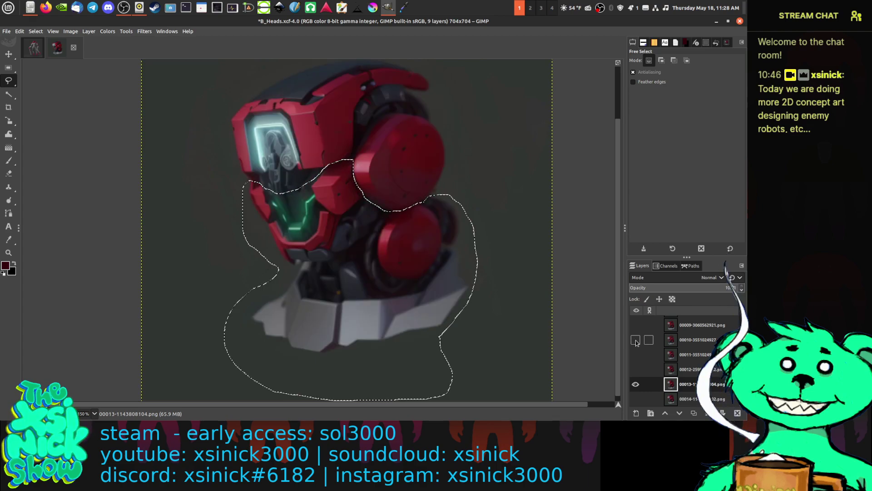
click(635, 340)
click(636, 340)
click(636, 340)
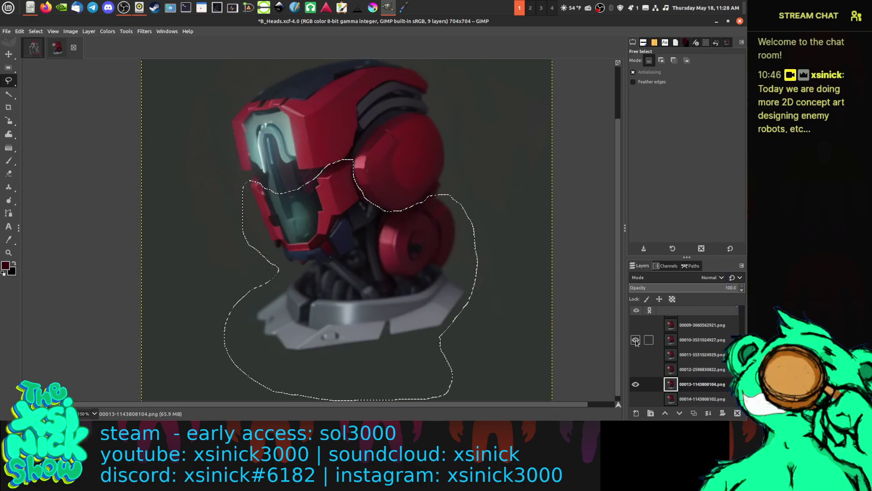
click(636, 340)
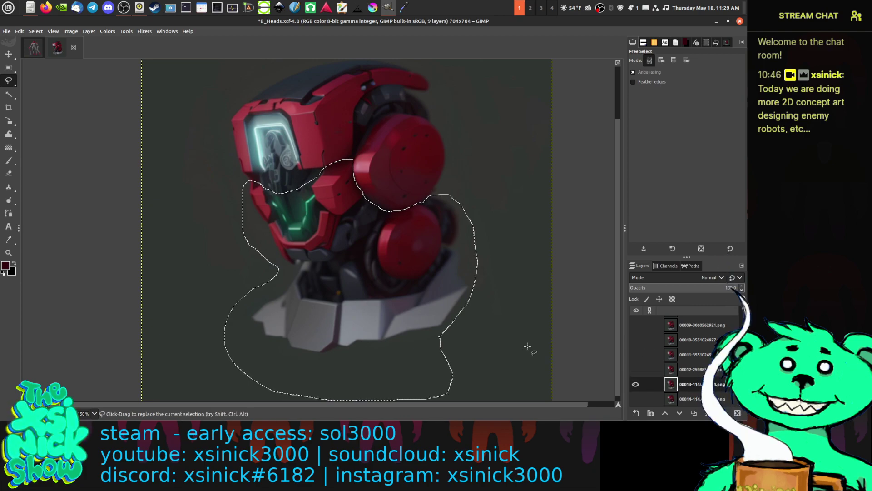
click(636, 355)
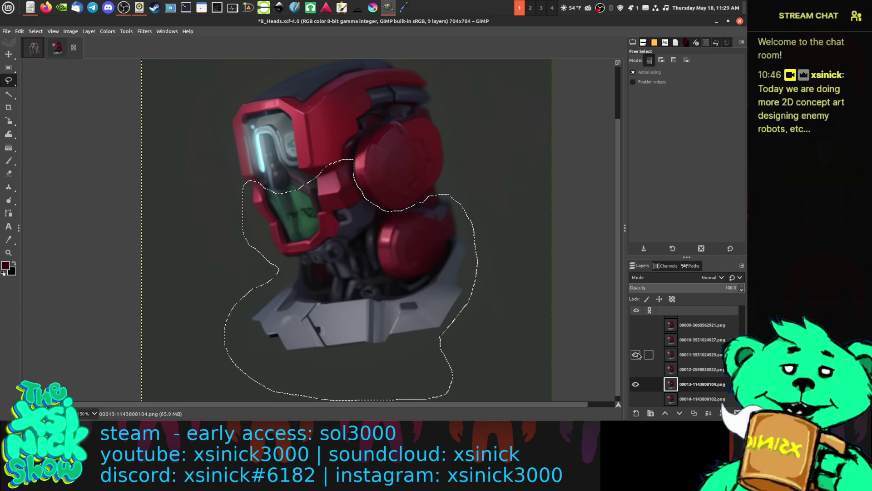
click(636, 354)
Step: Give layer 00013 a Selection-based layer mask, deselect, and show layer 00012 above it
right_click(690, 386)
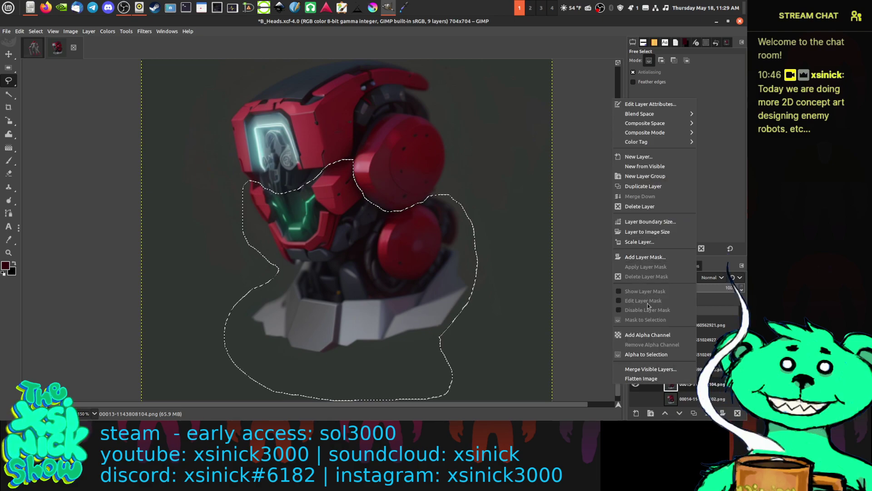
click(641, 257)
click(630, 265)
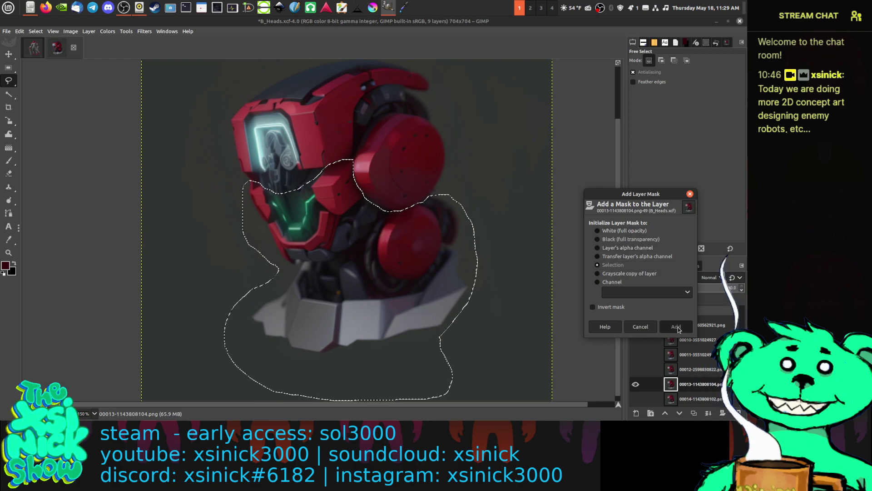
click(677, 326)
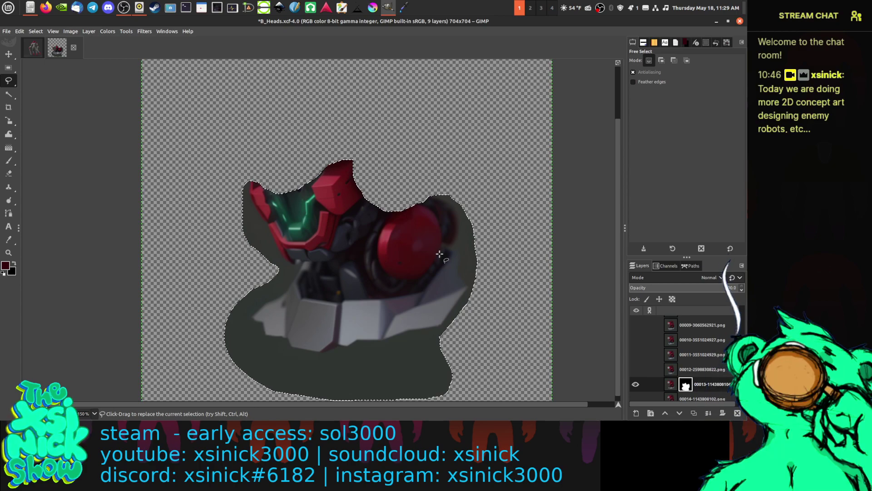
key(ctrl+shift+a)
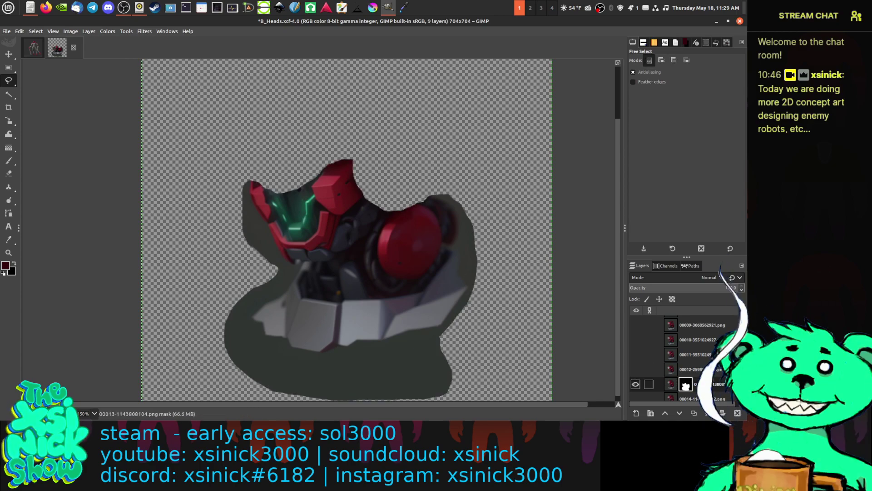
click(636, 369)
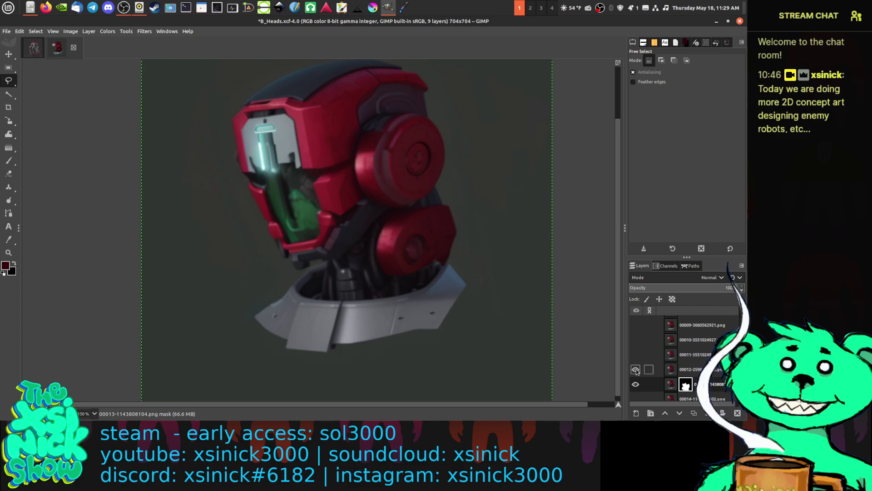
click(636, 369)
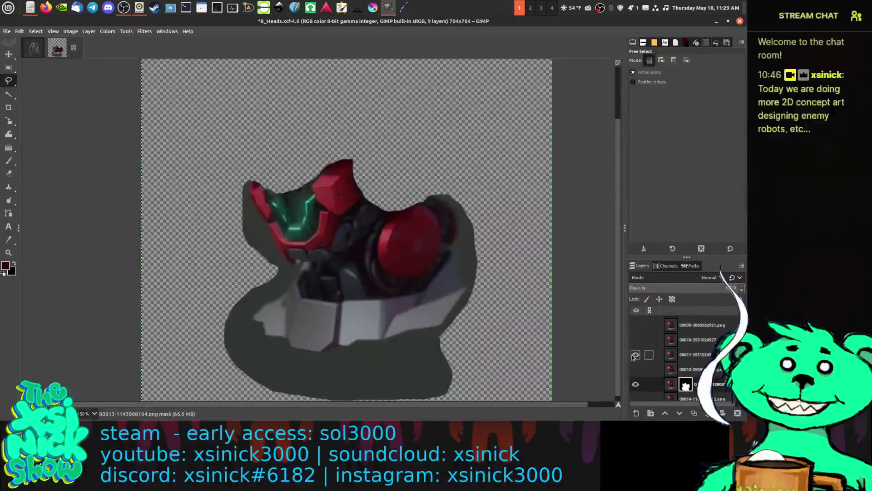
click(635, 355)
click(635, 354)
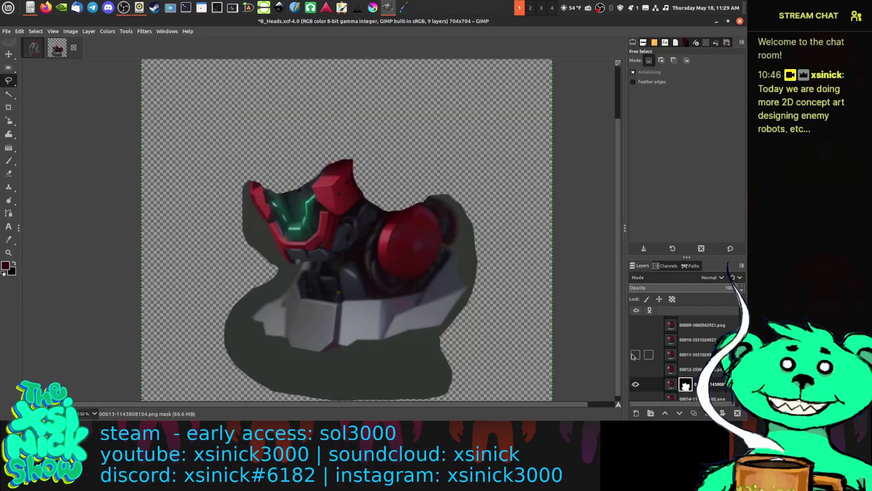
click(635, 340)
scroll(636, 350, up, 2)
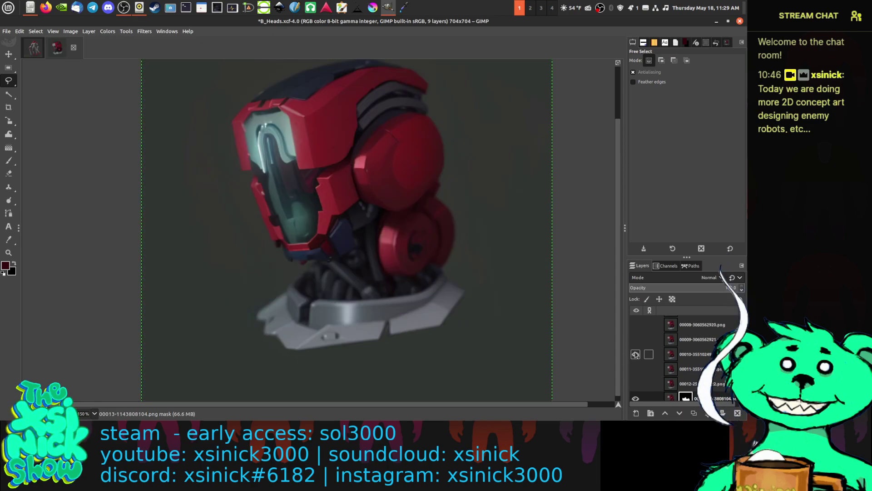
click(636, 353)
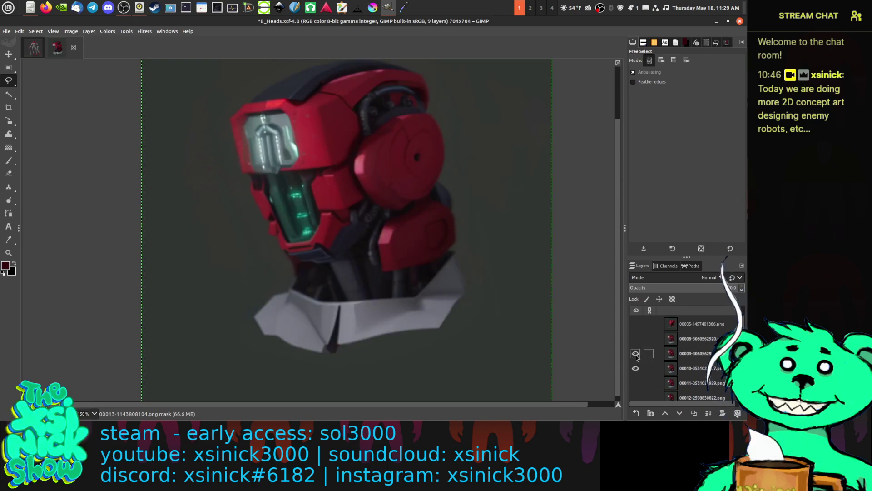
click(635, 354)
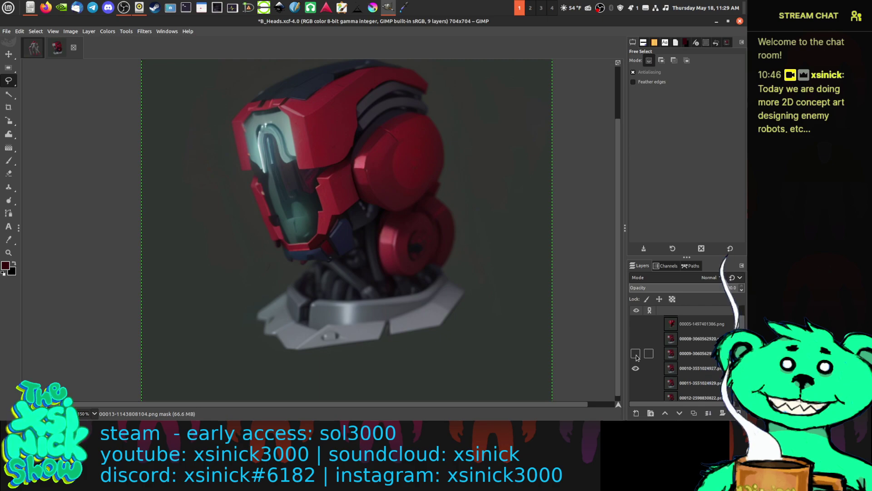
click(636, 354)
click(635, 354)
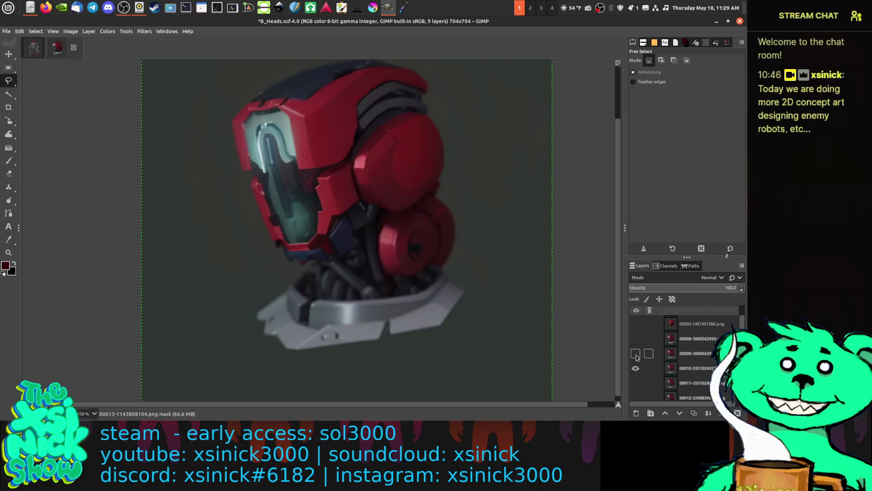
click(635, 339)
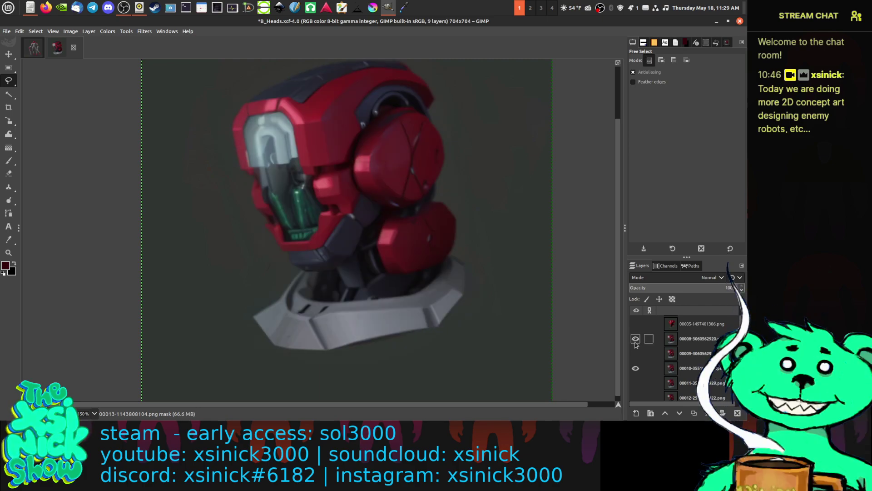
click(636, 340)
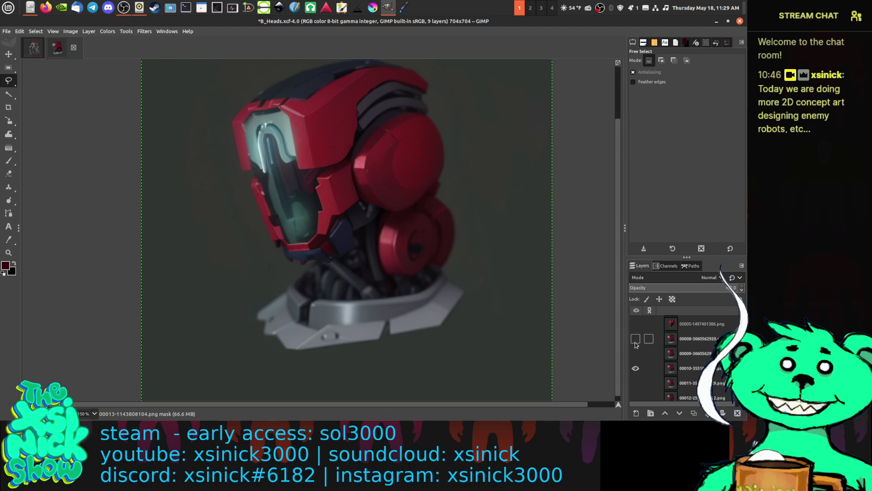
click(635, 369)
click(636, 369)
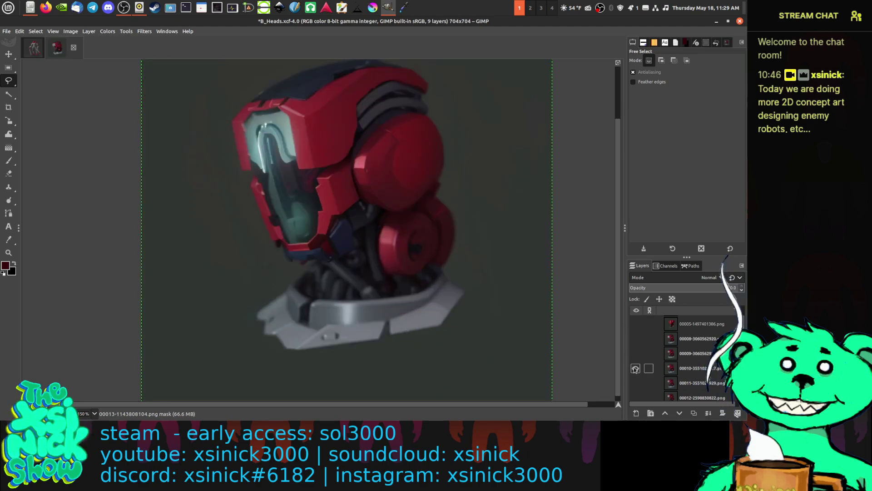
click(636, 368)
click(636, 368)
click(635, 369)
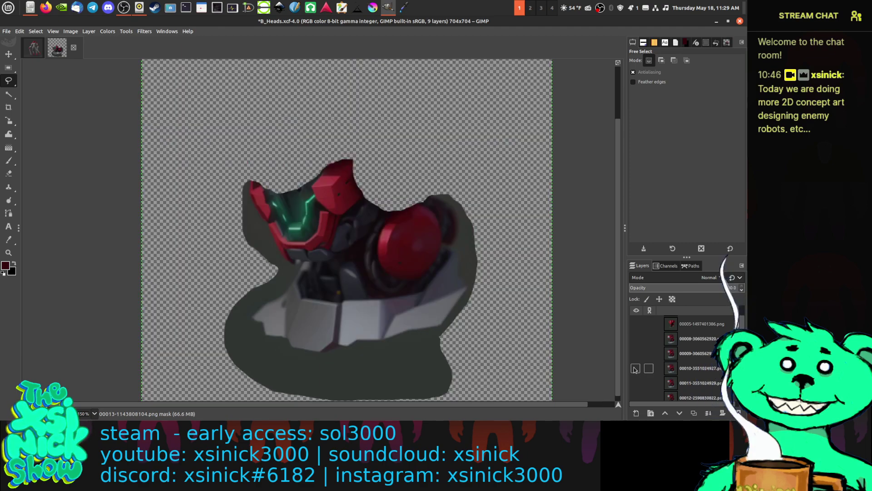
click(635, 369)
click(636, 368)
click(636, 368)
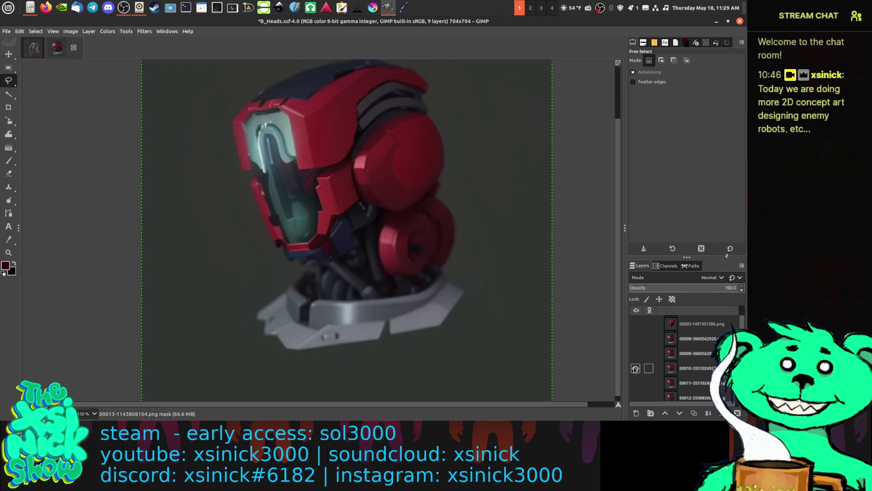
click(636, 369)
click(636, 368)
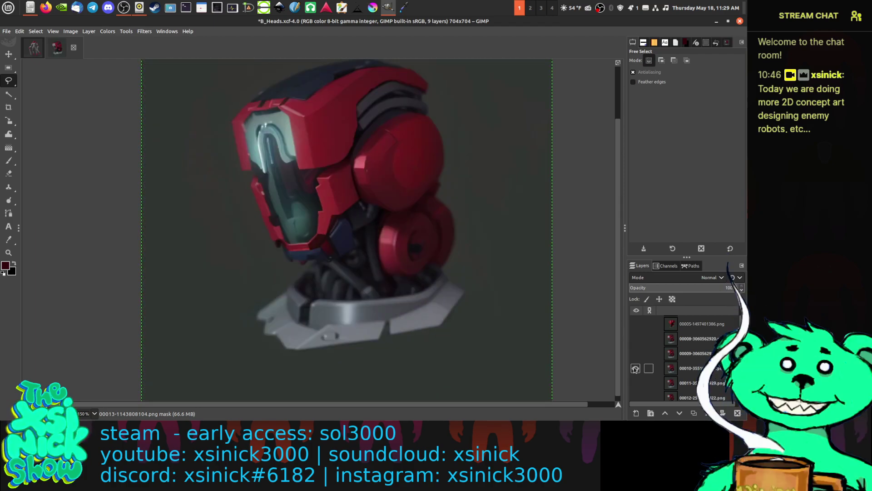
click(635, 369)
click(635, 368)
click(636, 368)
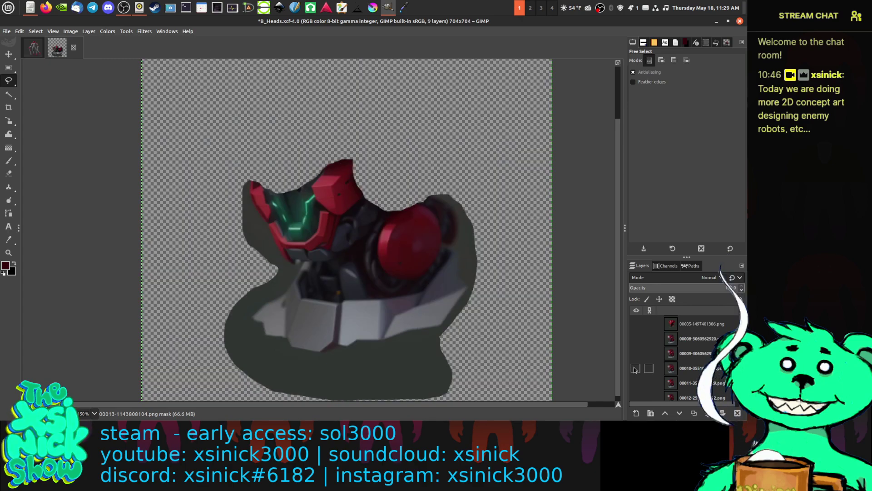
click(635, 369)
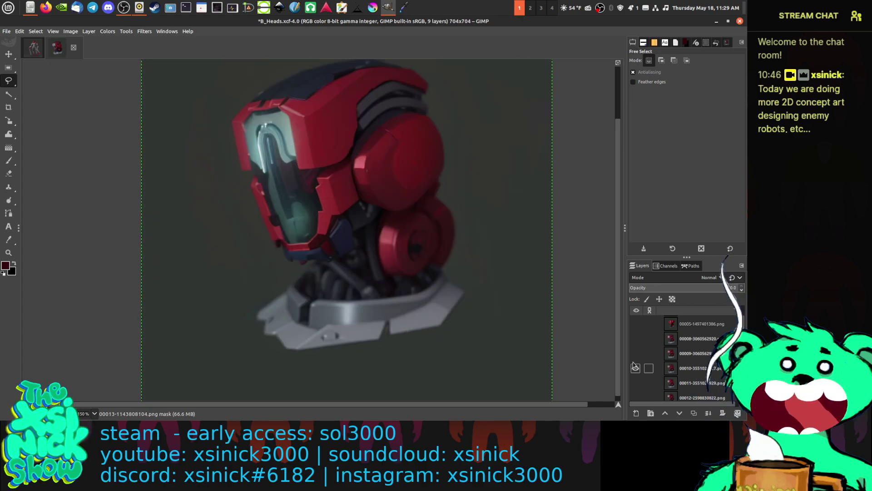
click(636, 354)
click(635, 357)
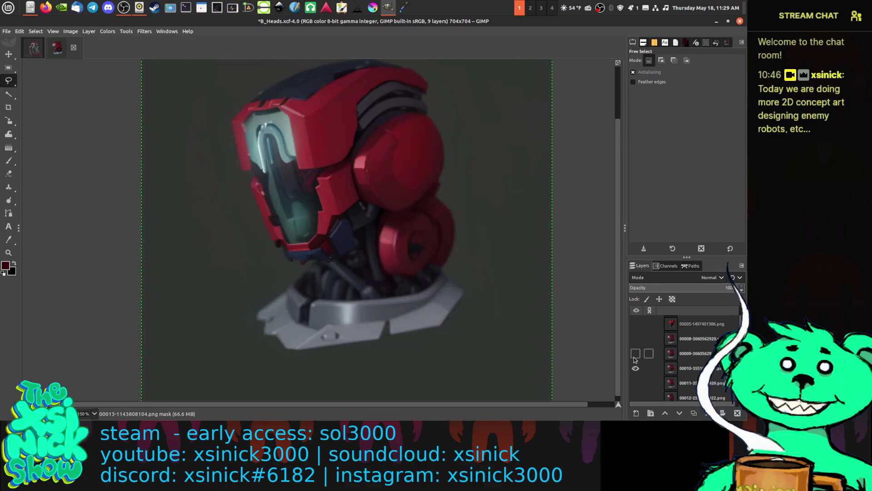
click(635, 357)
click(635, 357)
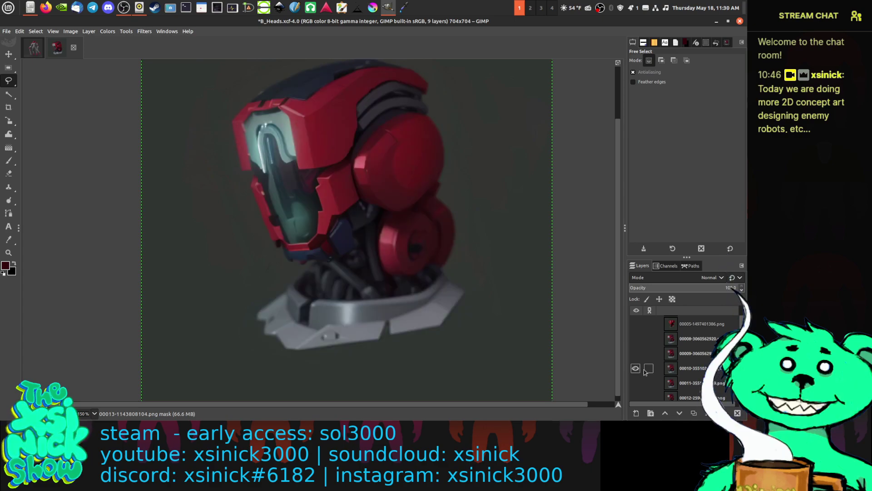
scroll(699, 377, down, 2)
click(699, 334)
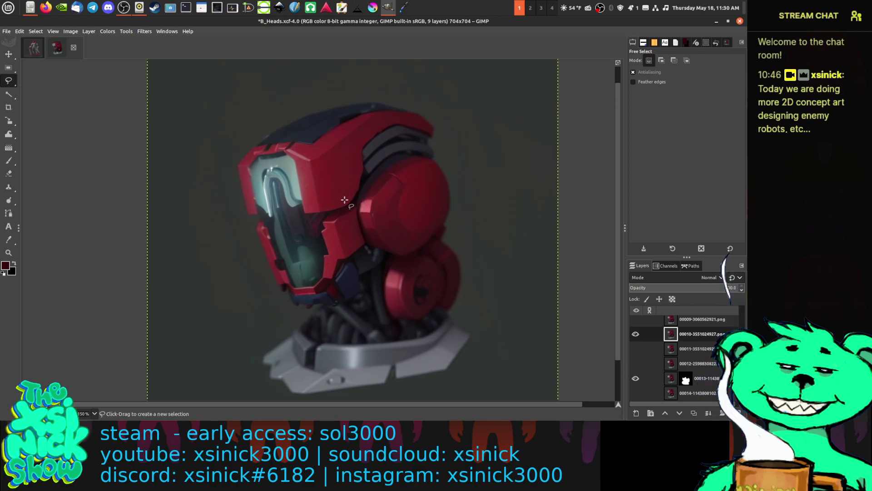
Step: Outline the red helmet top with Free Select points and commit the selection
click(239, 169)
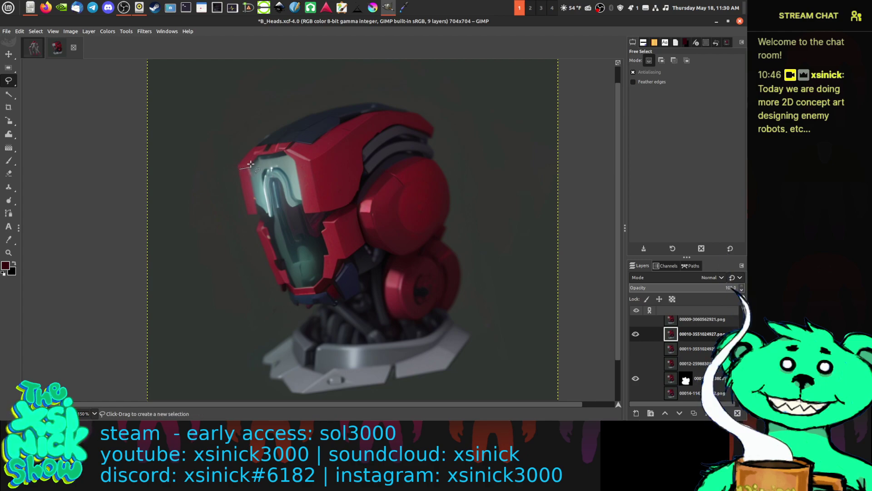
click(259, 155)
click(282, 151)
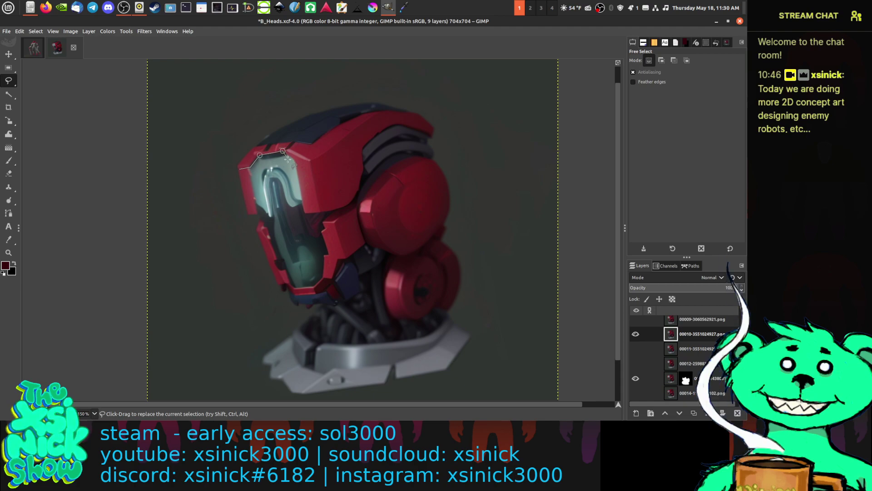
click(295, 160)
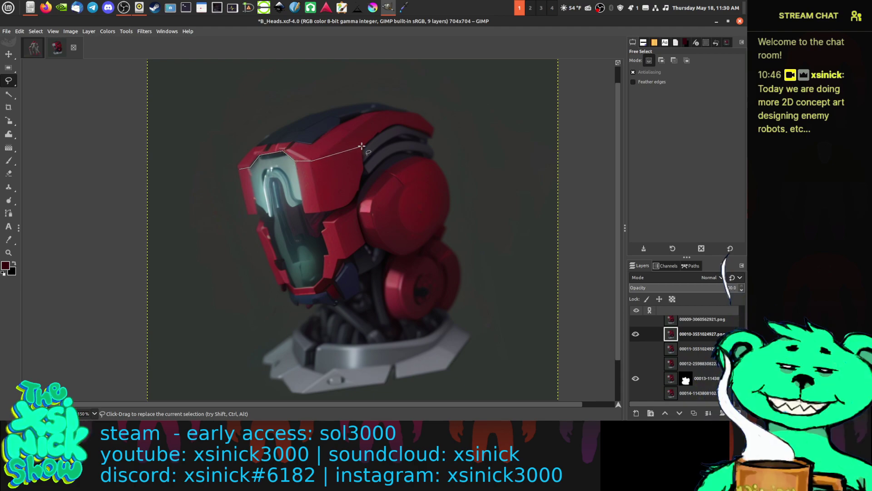
click(402, 124)
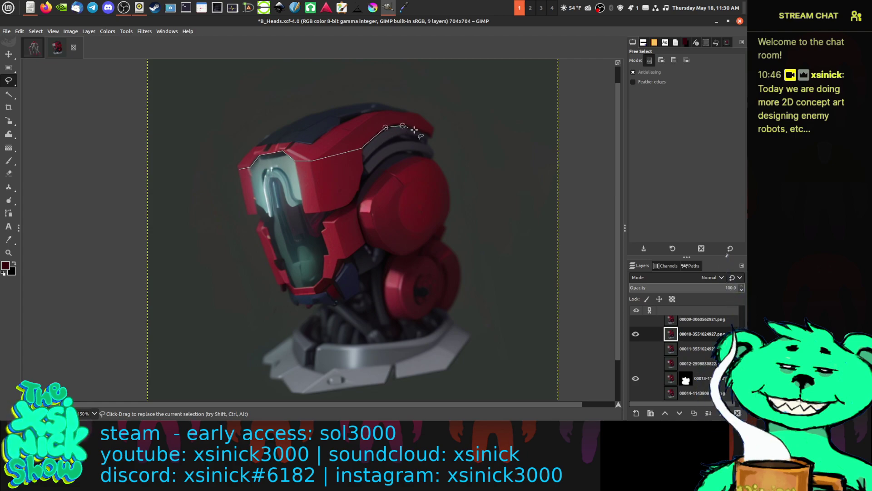
click(425, 134)
click(434, 144)
mouse_move(452, 124)
mouse_down()
mouse_move(427, 98)
mouse_move(272, 80)
mouse_move(202, 105)
mouse_move(199, 177)
mouse_up()
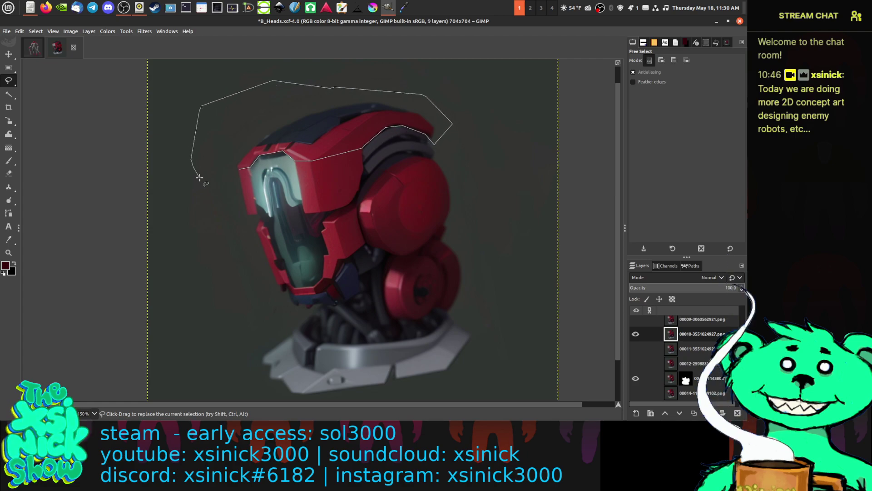
click(234, 177)
click(239, 169)
key(Return)
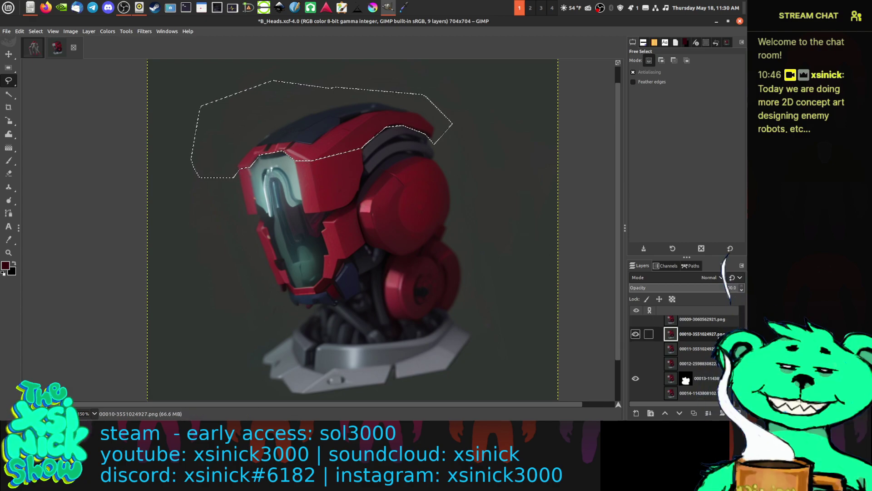
Step: Mask layer 00010 to the helmet-top selection and move it below layer 00012
right_click(723, 328)
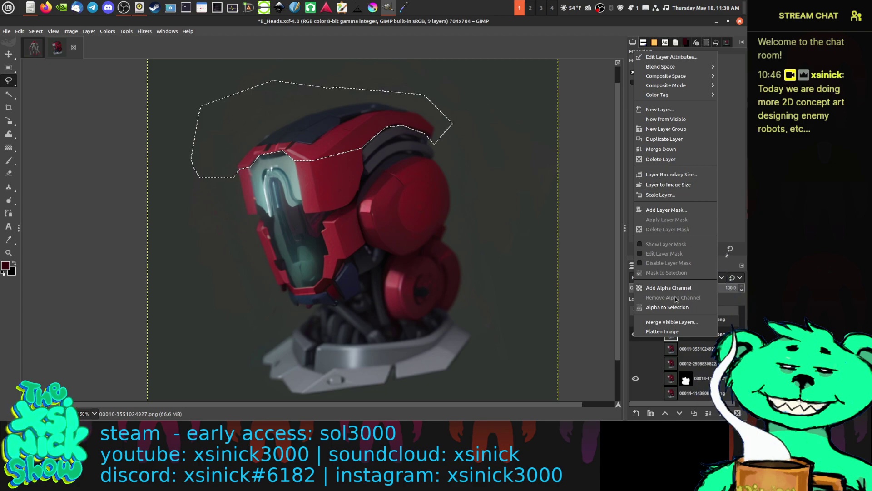
click(666, 209)
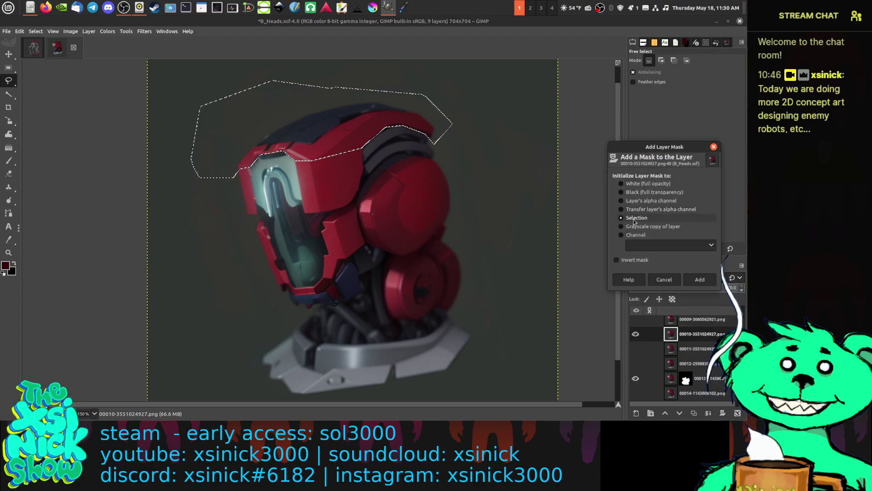
click(691, 279)
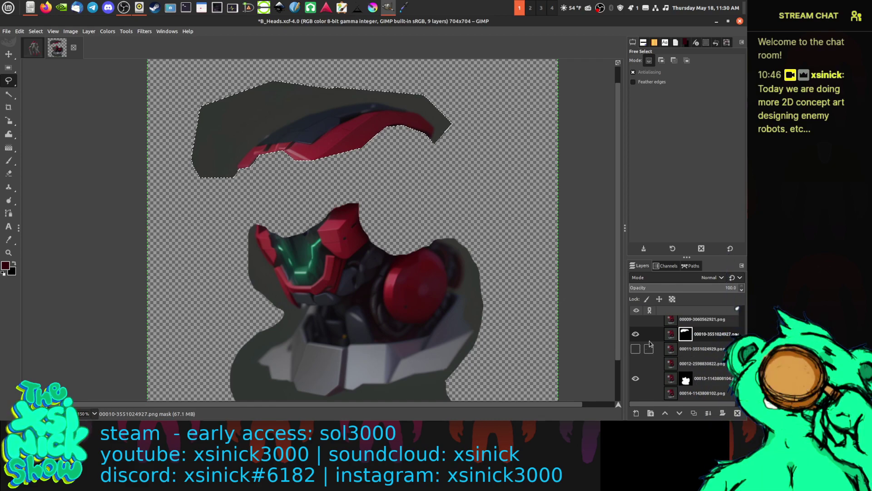
drag(671, 334, 707, 367)
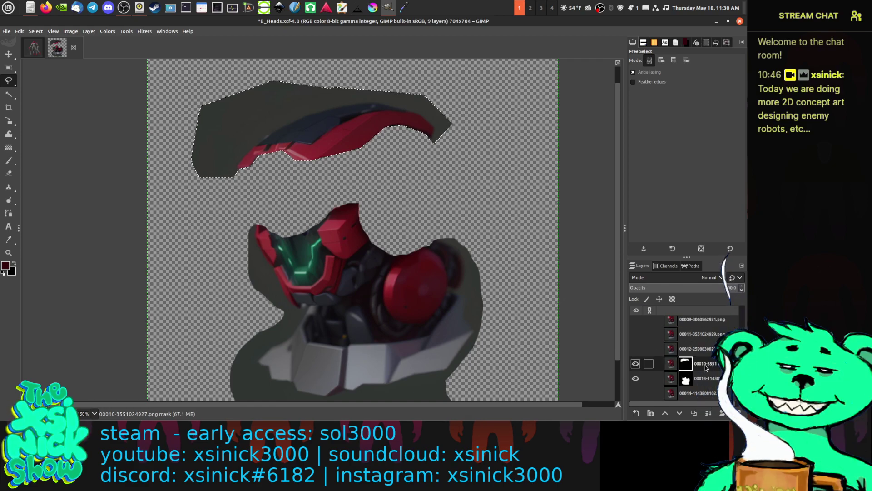
Step: Show layer 00012, move it below 00010 and 00013, and outline its white visor plate
click(635, 348)
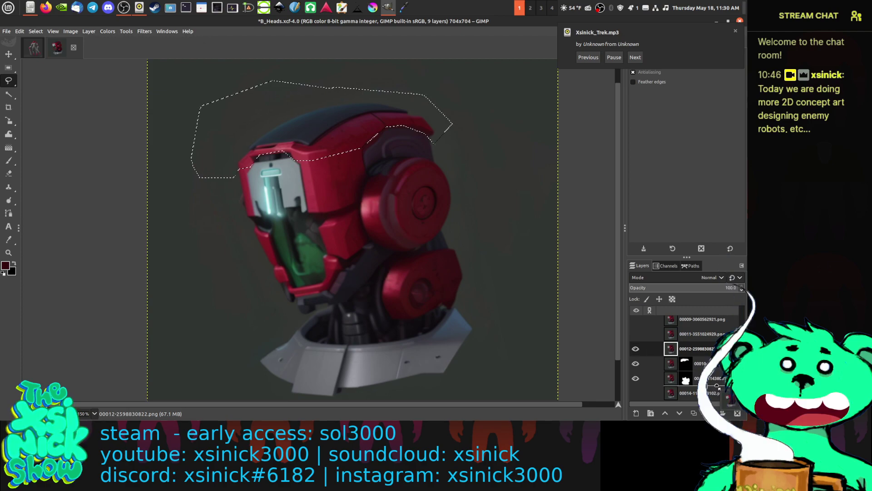
drag(719, 386, 715, 385)
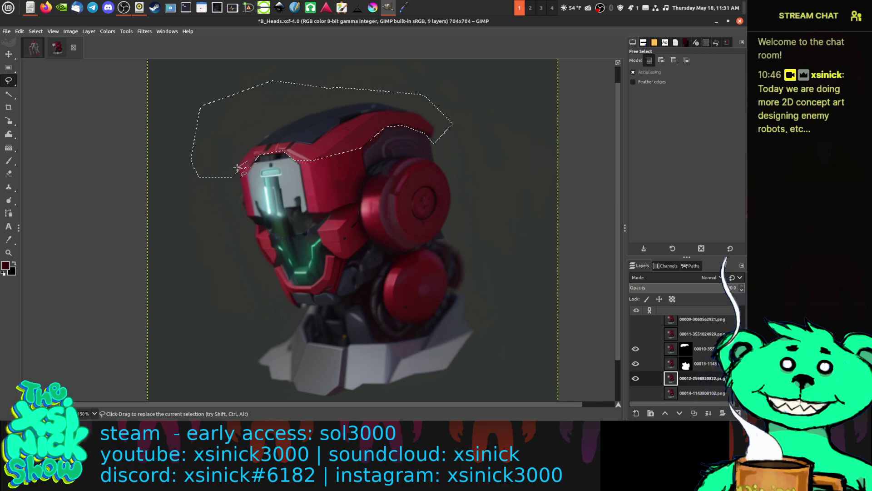
drag(237, 168, 249, 241)
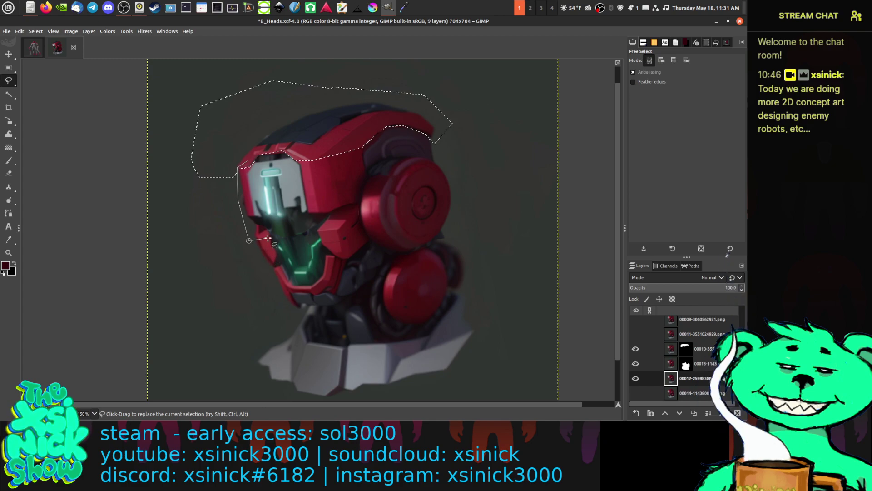
click(303, 242)
click(329, 233)
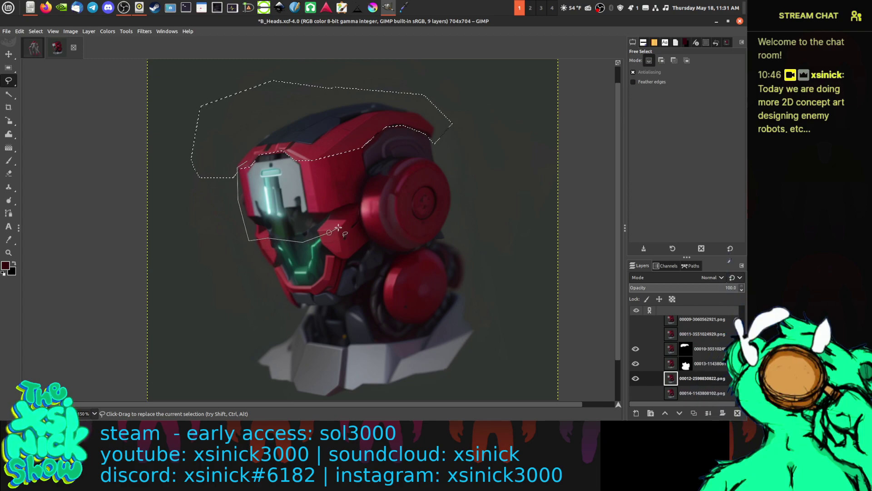
click(341, 226)
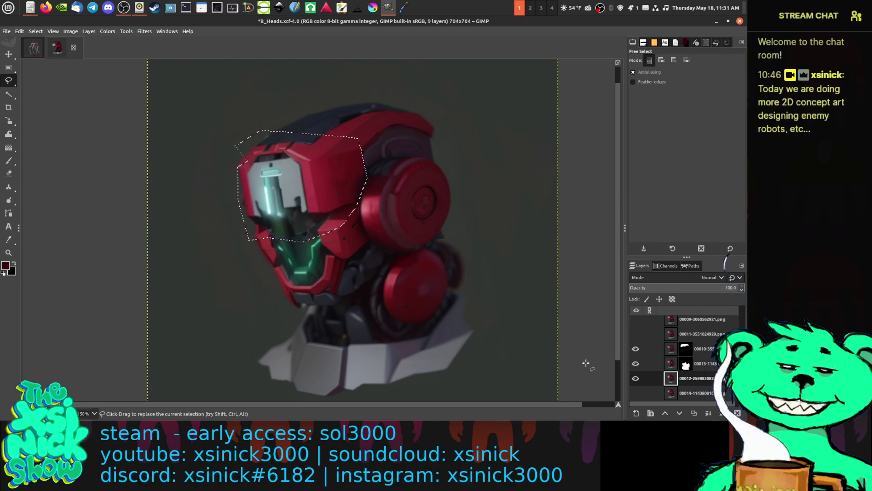
Step: Add a Selection-based layer mask to layer 00012 from the visor outline
right_click(671, 380)
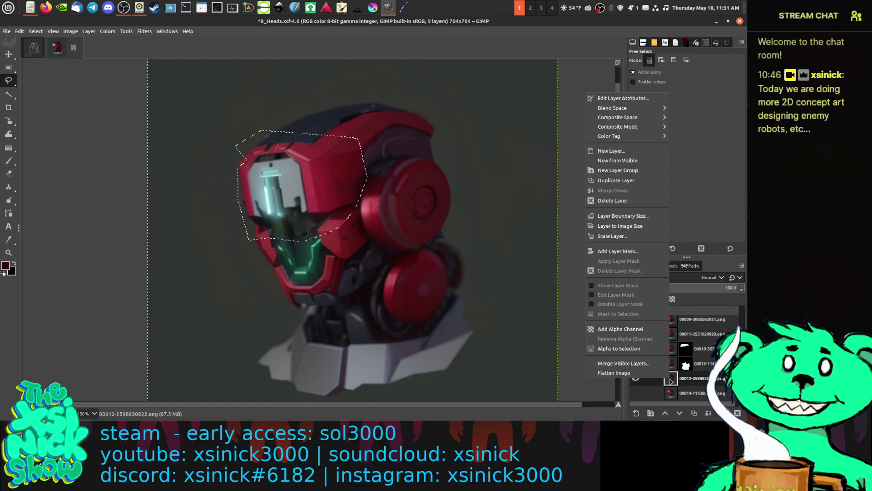
click(613, 251)
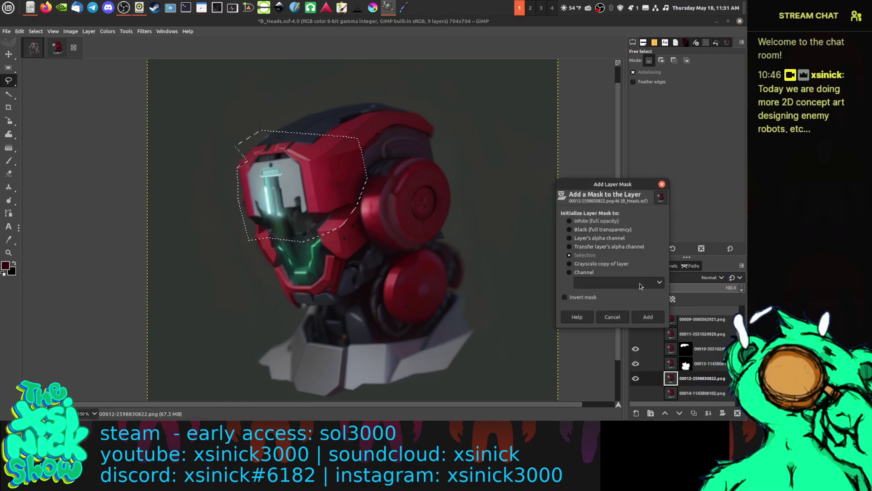
click(632, 313)
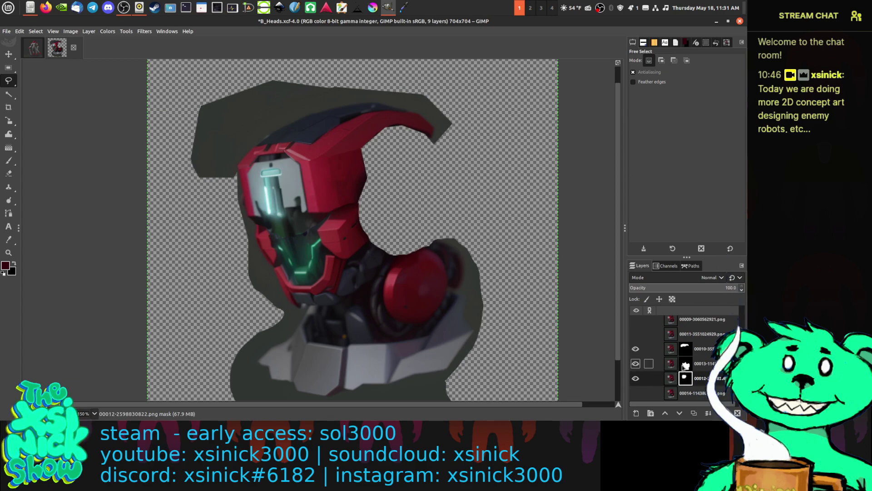
Step: Toggle the background layer off and on to check the composite head's blend and transparency
click(636, 393)
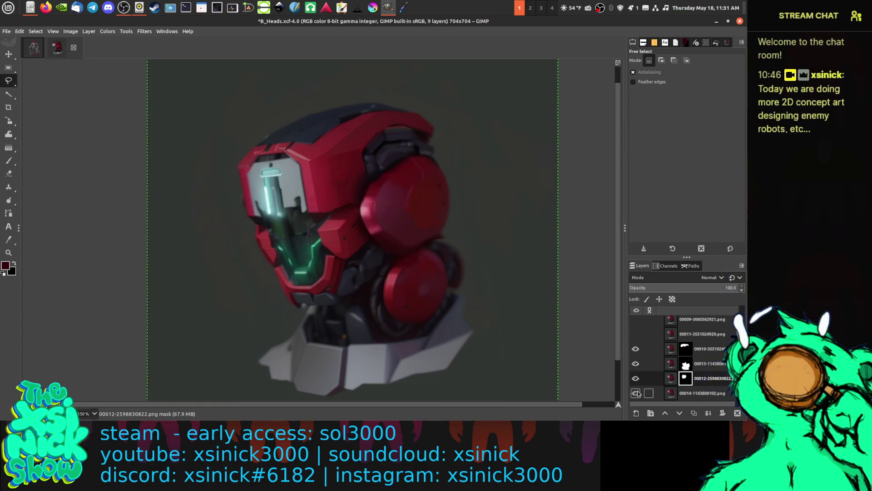
click(636, 393)
click(637, 393)
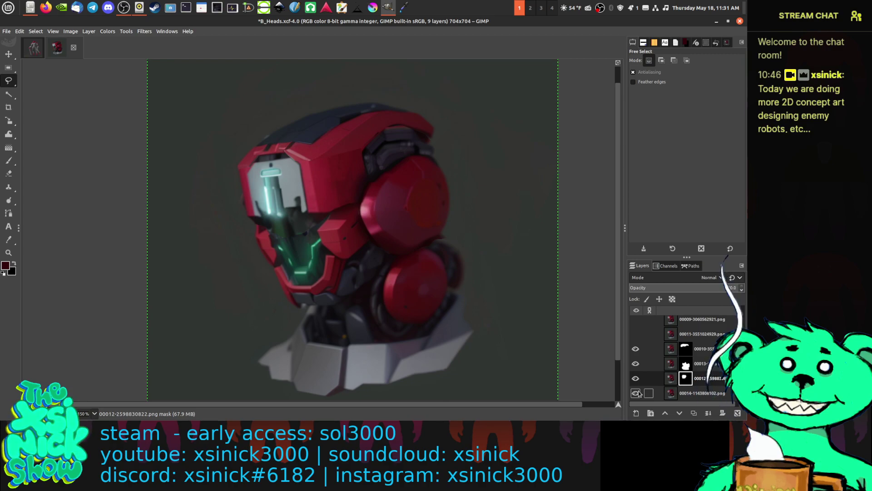
click(636, 393)
click(636, 393)
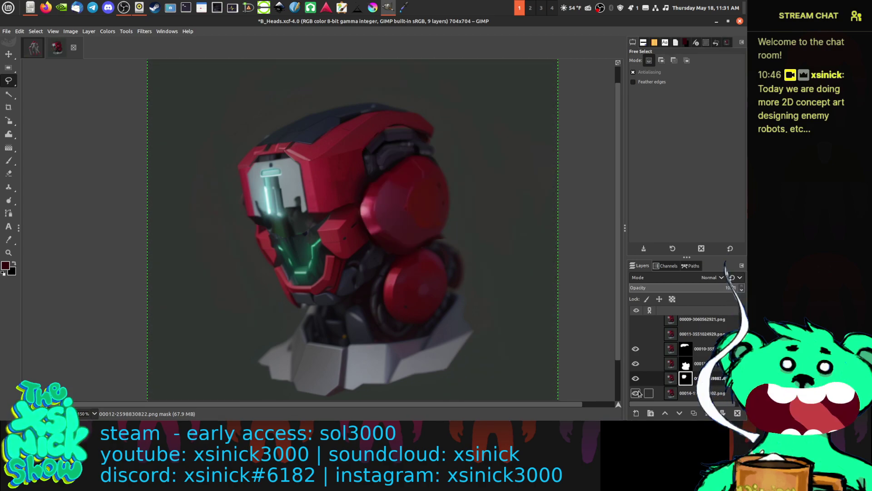
click(636, 393)
click(636, 393)
click(636, 393)
click(636, 393)
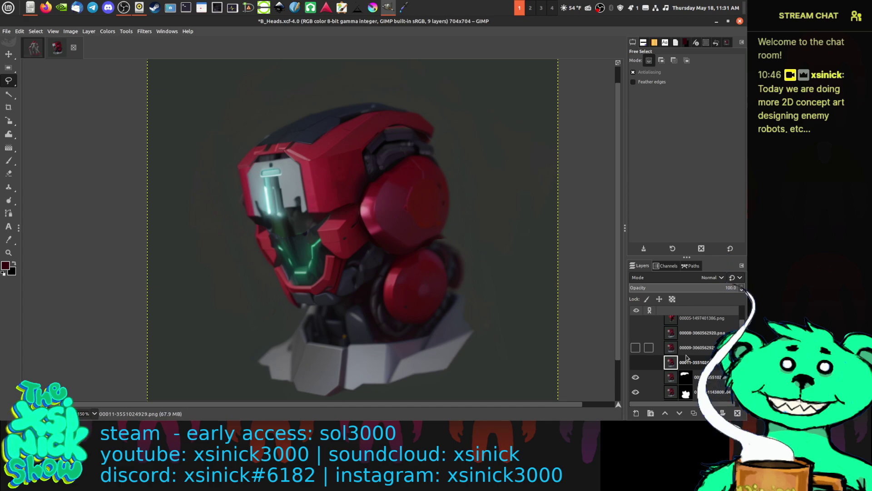
Step: Flick layer 00009 on and off to compare heads, then delete the rejected 00009 layer
click(641, 348)
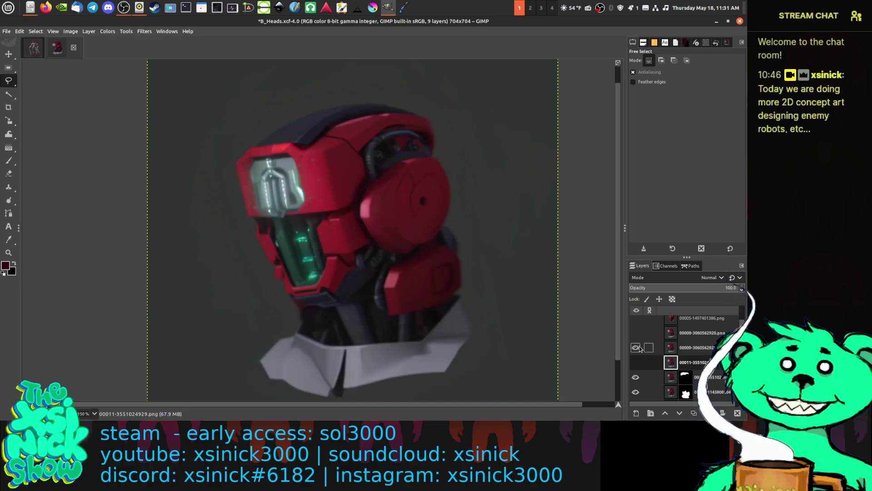
click(636, 348)
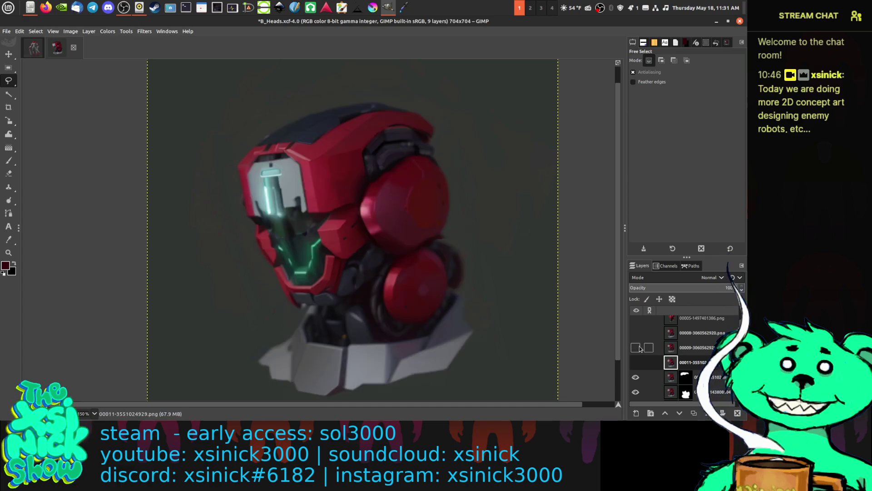
click(636, 348)
click(637, 348)
click(640, 348)
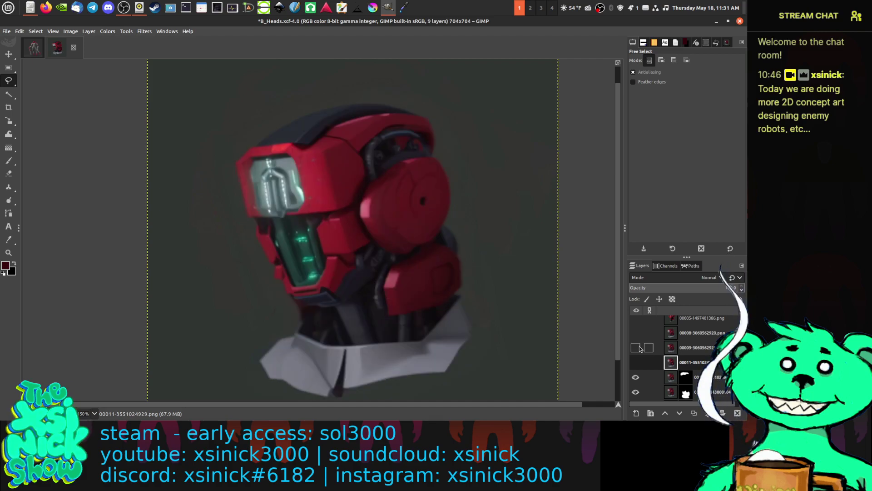
click(640, 348)
click(640, 348)
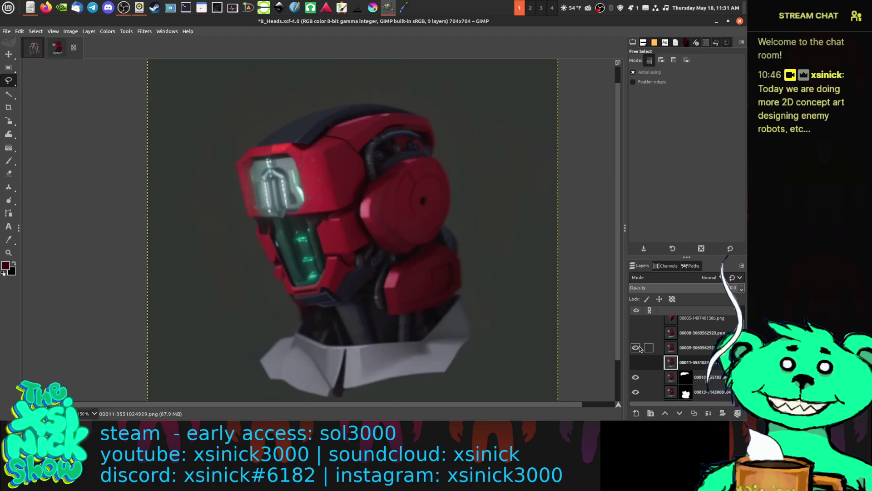
click(640, 348)
click(640, 348)
click(640, 348)
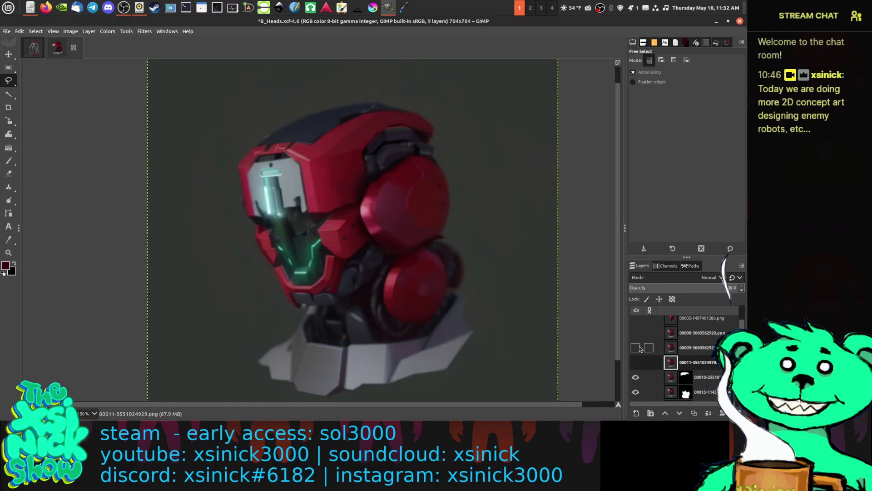
click(640, 348)
click(641, 348)
click(640, 348)
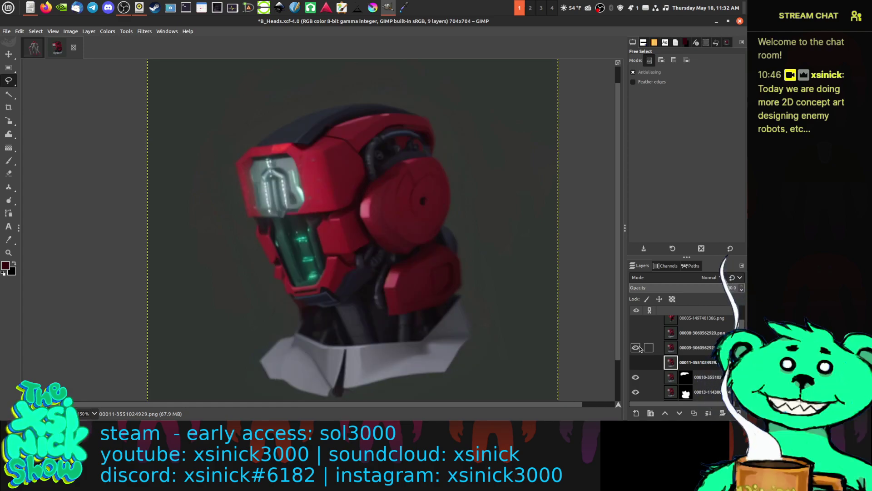
click(640, 348)
click(640, 348)
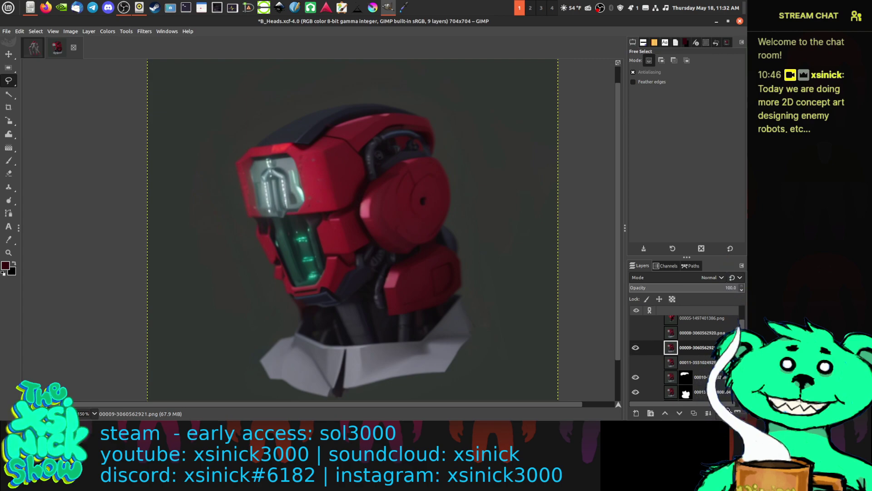
key(Delete)
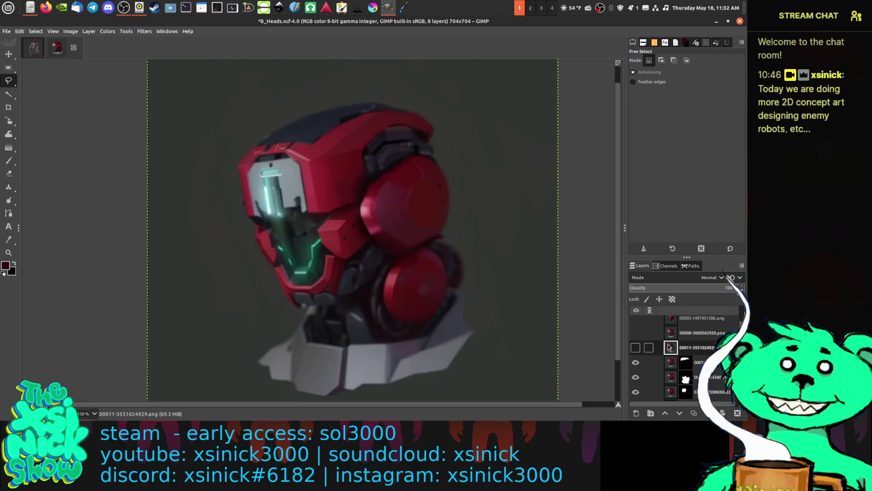
Step: Toggle layer 00011 repeatedly to compare, leaving its curved-visor red head showing
click(638, 350)
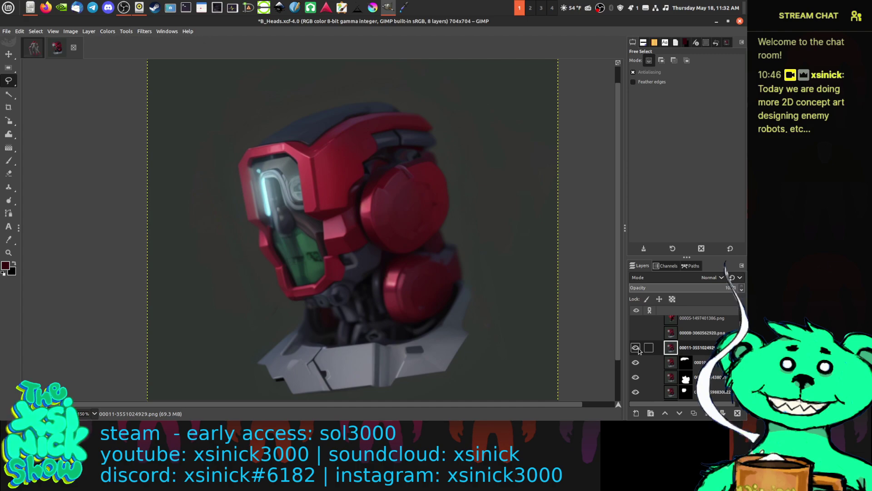
click(638, 350)
click(638, 350)
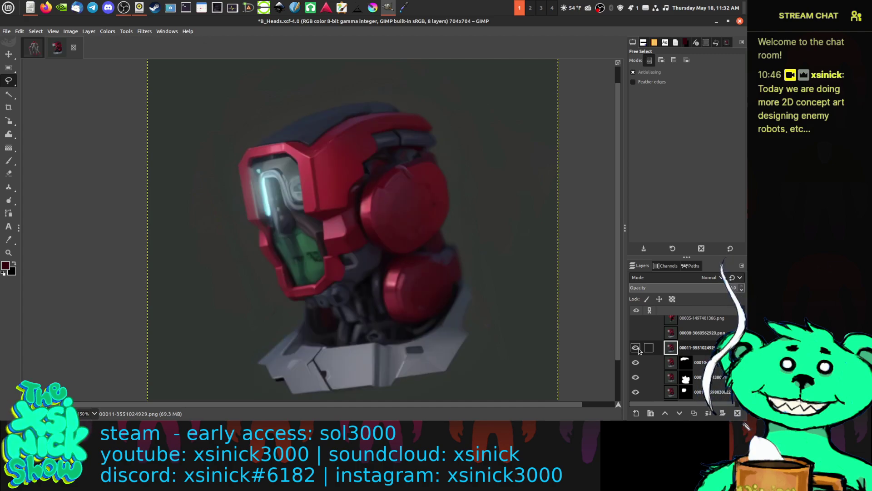
click(639, 350)
click(638, 350)
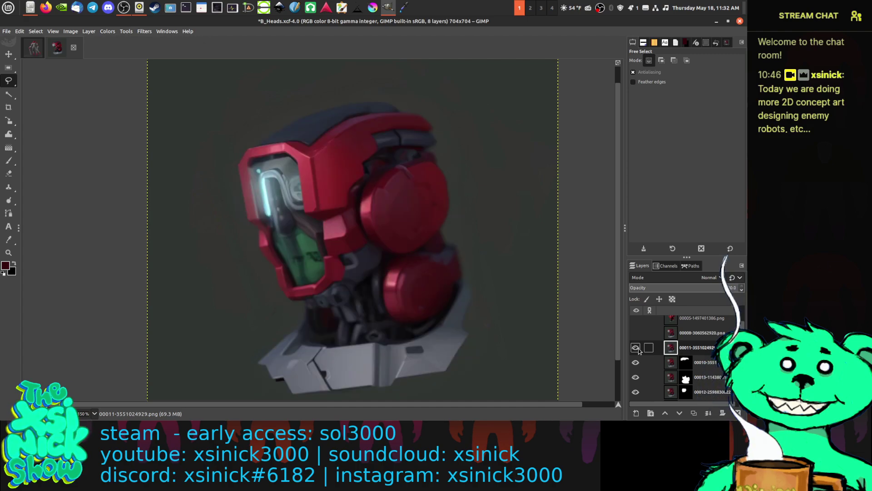
click(638, 350)
click(638, 351)
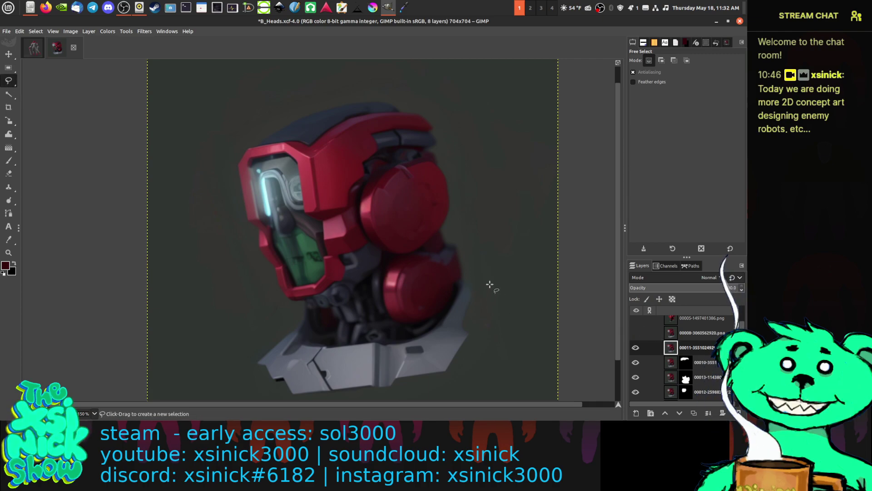
Step: Mask layer 00011 using a free selection around the neck collar, then clear the selection
click(461, 278)
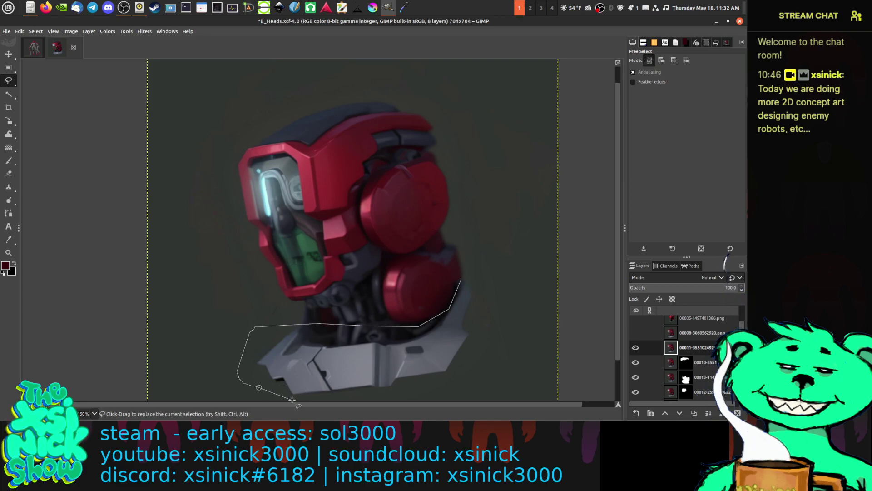
double_click(462, 278)
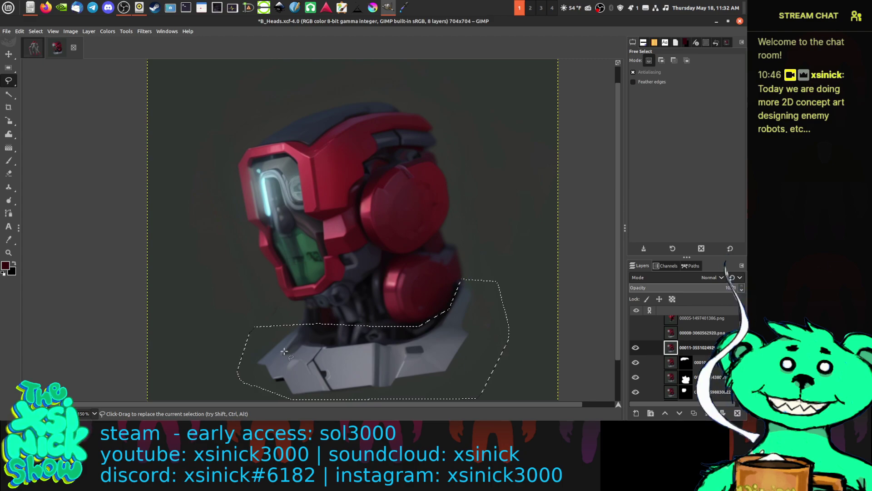
right_click(686, 349)
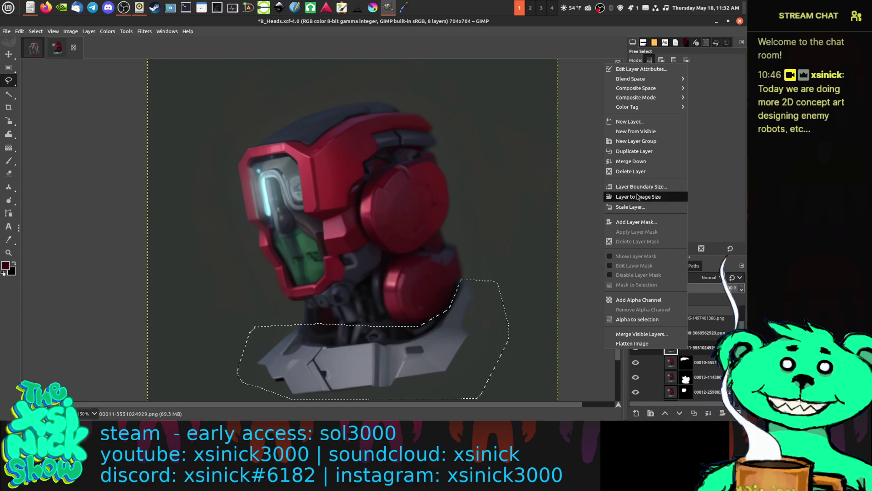
click(646, 223)
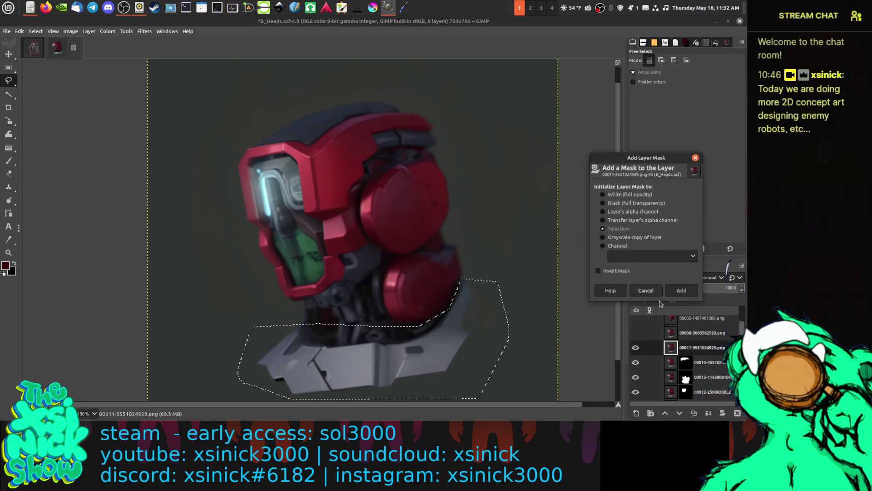
click(678, 294)
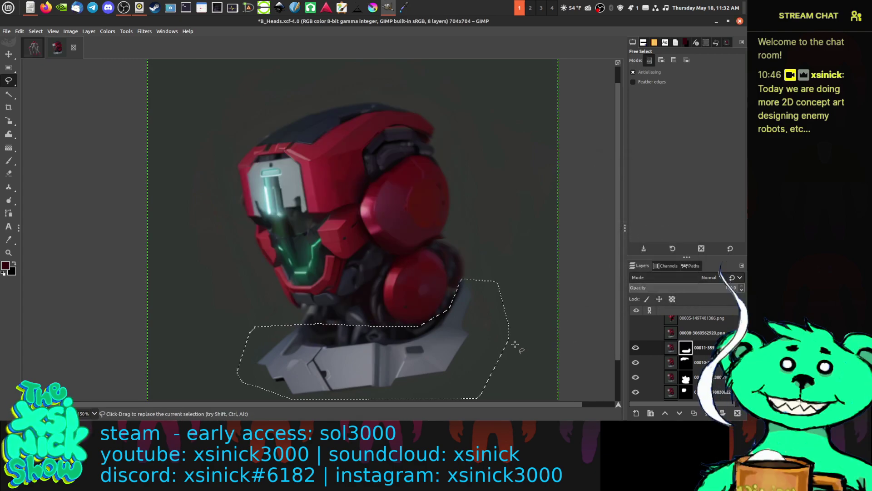
key(ctrl+shift+a)
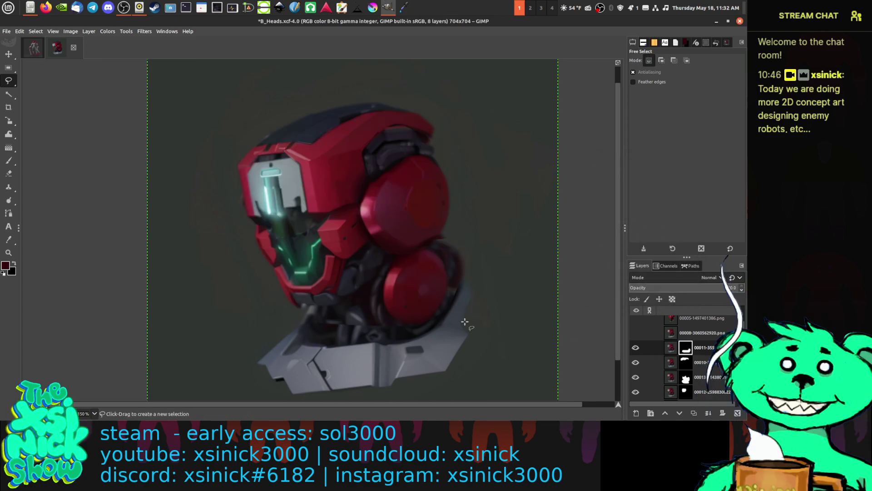
Step: Compare the heads by toggling layer 00008's visibility, then delete layer 00008
scroll(677, 356, up, 1)
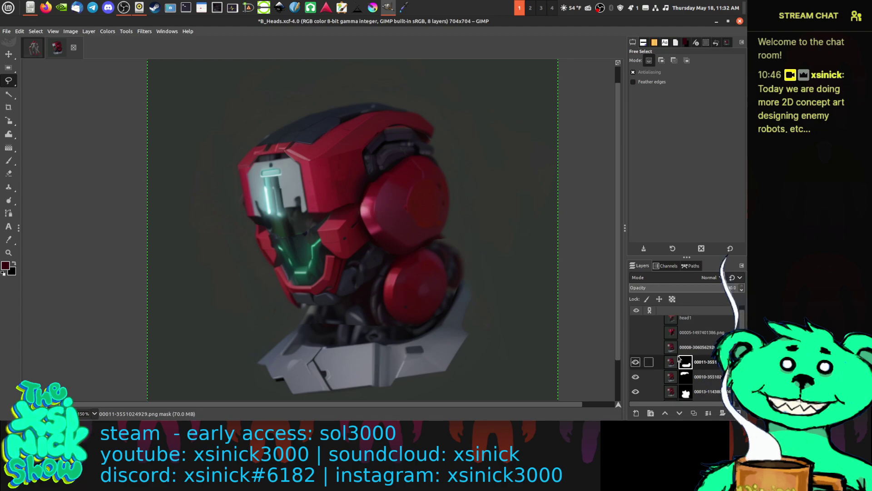
click(637, 348)
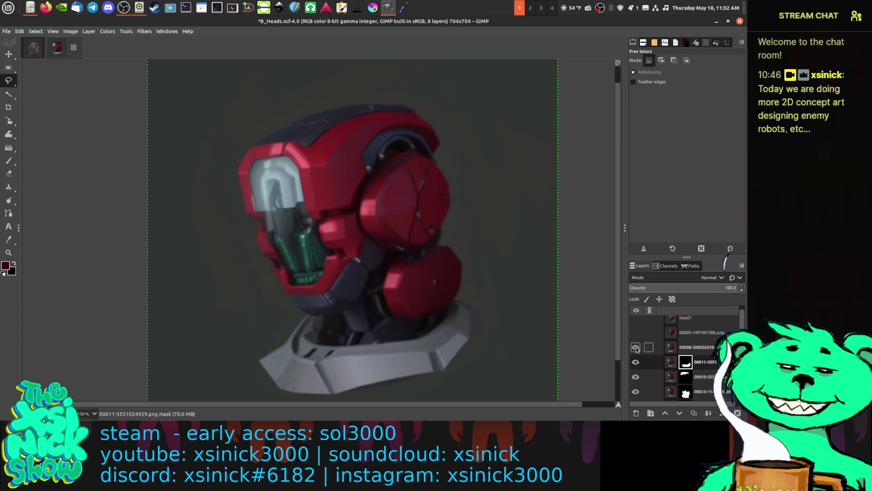
click(637, 347)
click(637, 348)
click(637, 347)
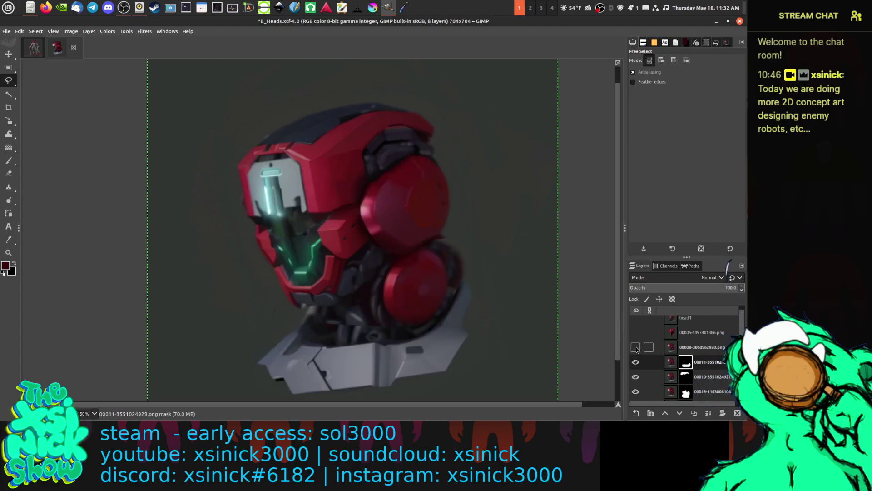
click(636, 348)
click(637, 347)
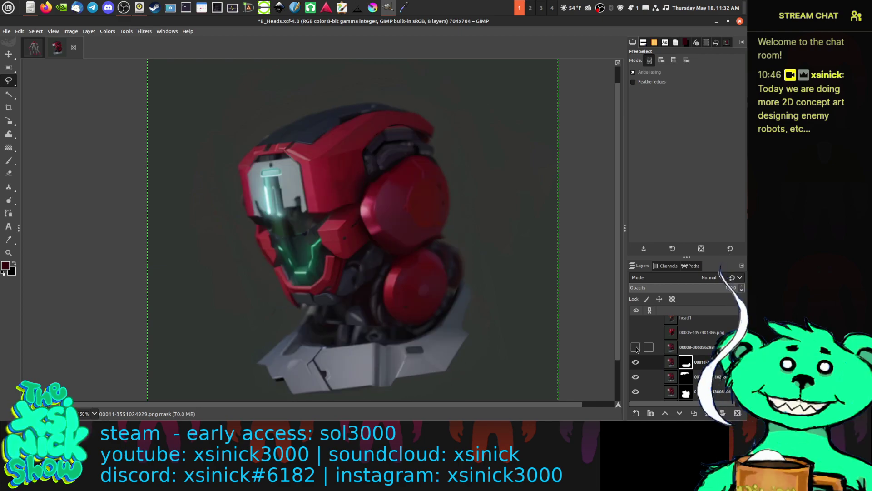
click(636, 347)
click(636, 348)
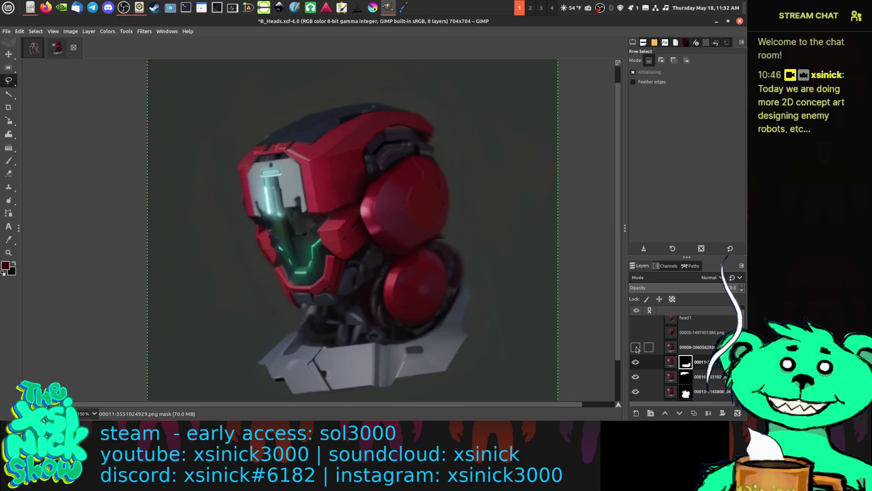
click(637, 347)
click(637, 347)
click(637, 348)
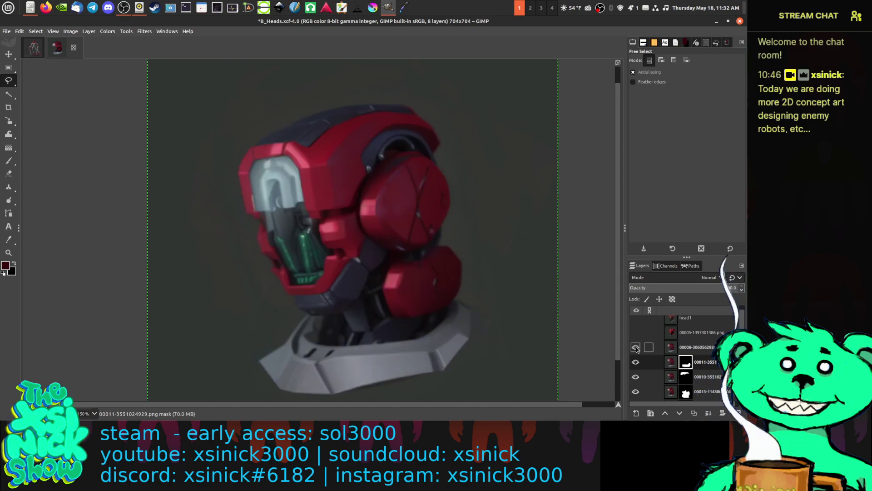
click(636, 348)
click(637, 347)
click(636, 347)
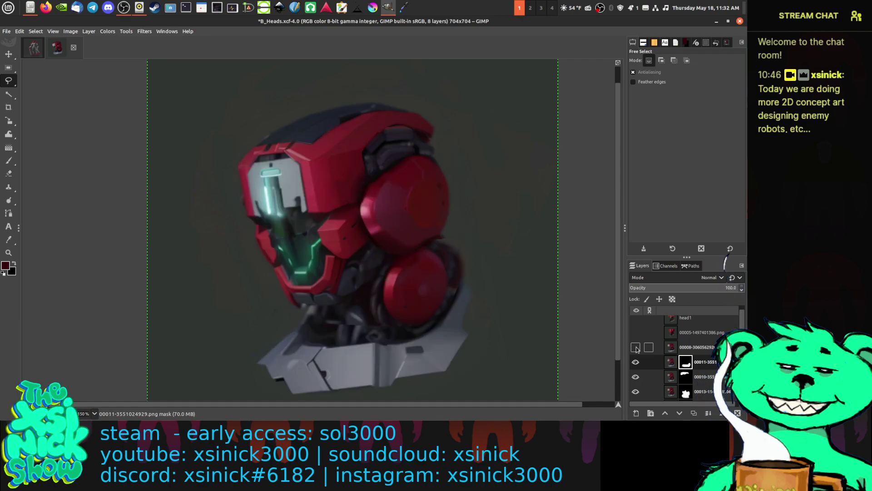
click(636, 348)
click(637, 347)
click(636, 347)
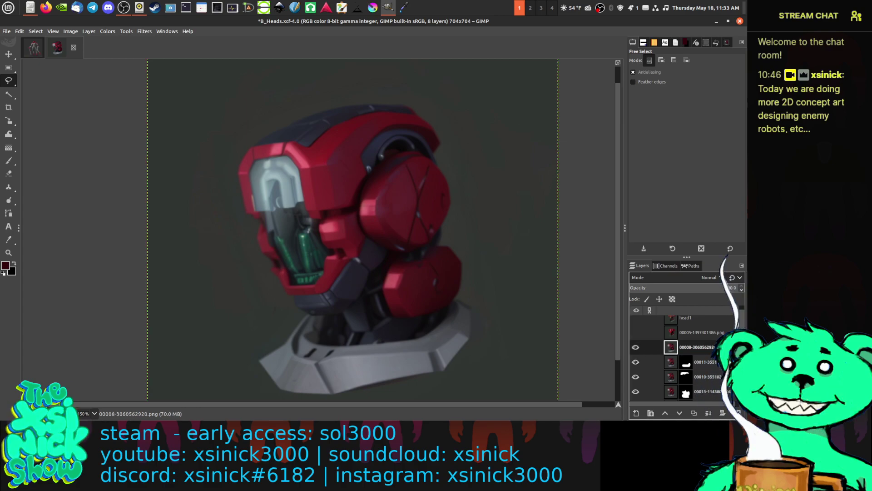
click(737, 413)
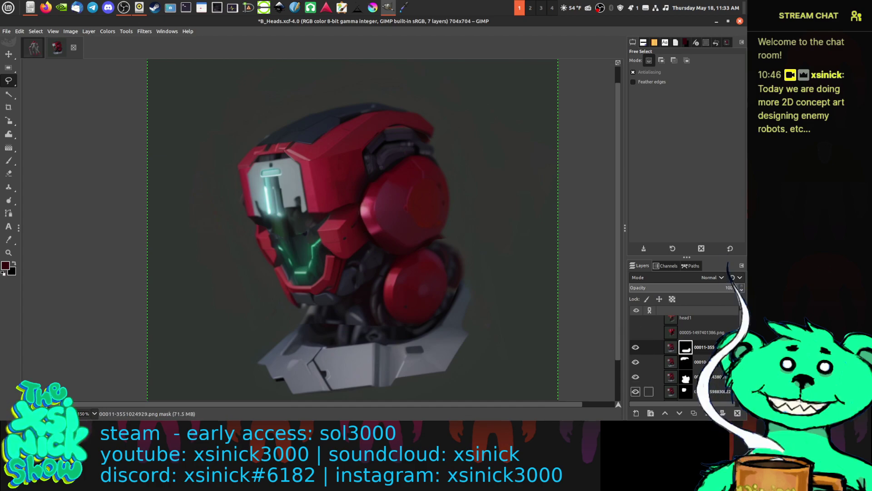
Step: Select layer 00012's mask and toggle layer 00011 off and on to check the collar
click(686, 392)
click(635, 348)
click(634, 348)
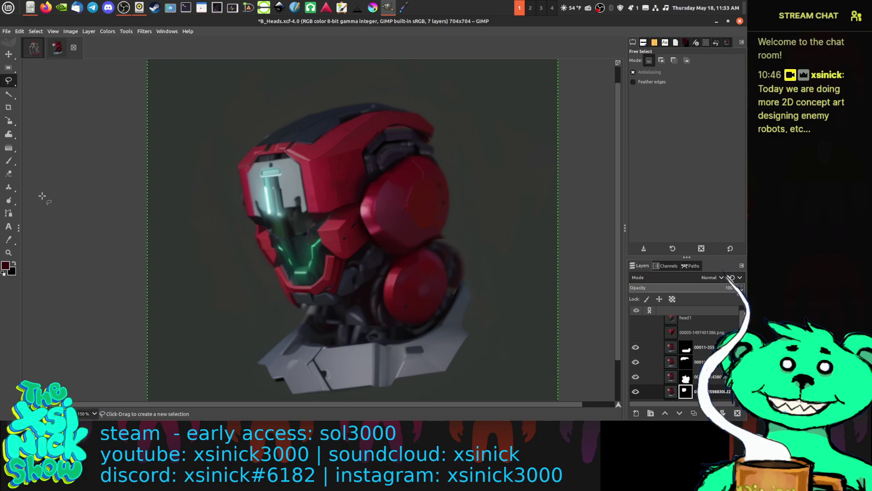
Step: Switch to the Airbrush and choose the '2. Hardness 050' brush
click(9, 161)
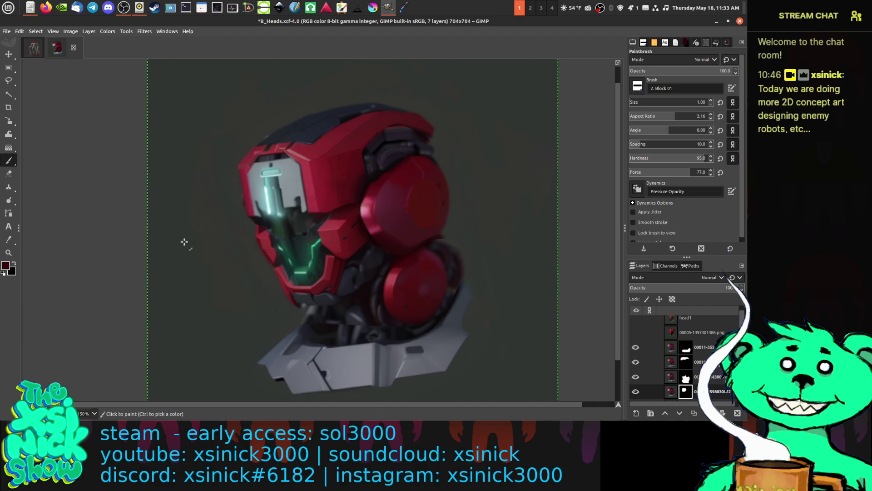
mouse_move(9, 160)
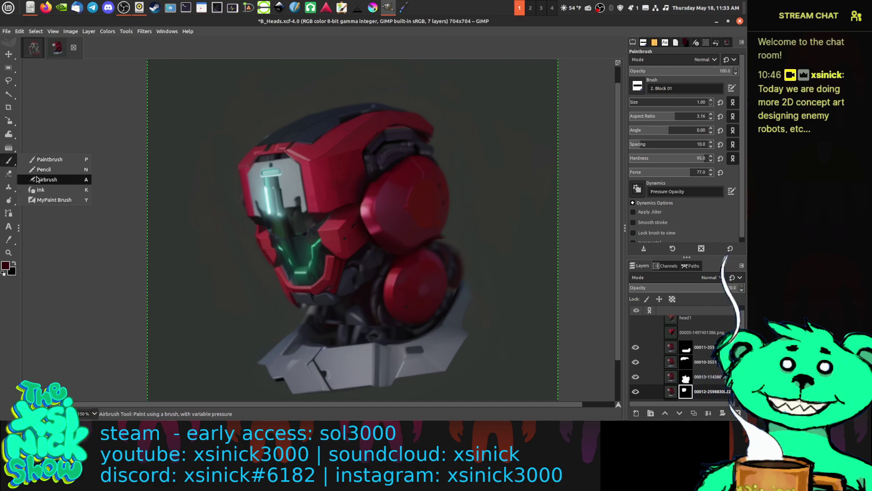
click(645, 42)
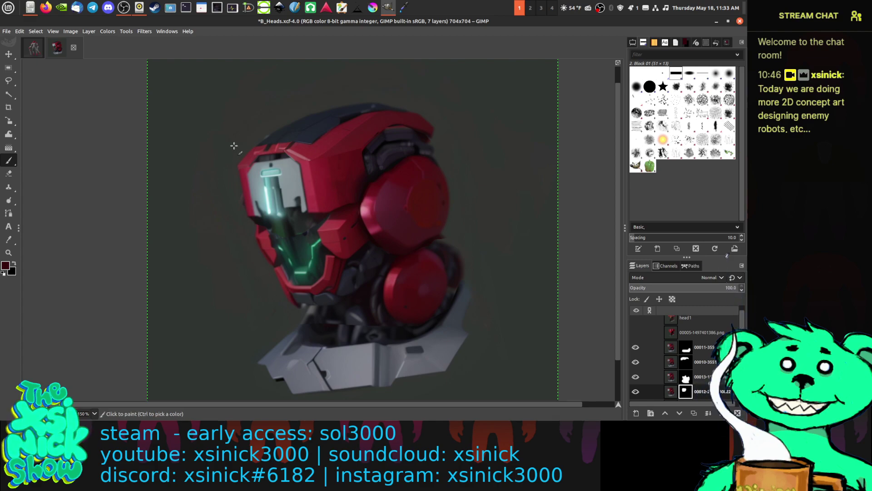
mouse_move(10, 161)
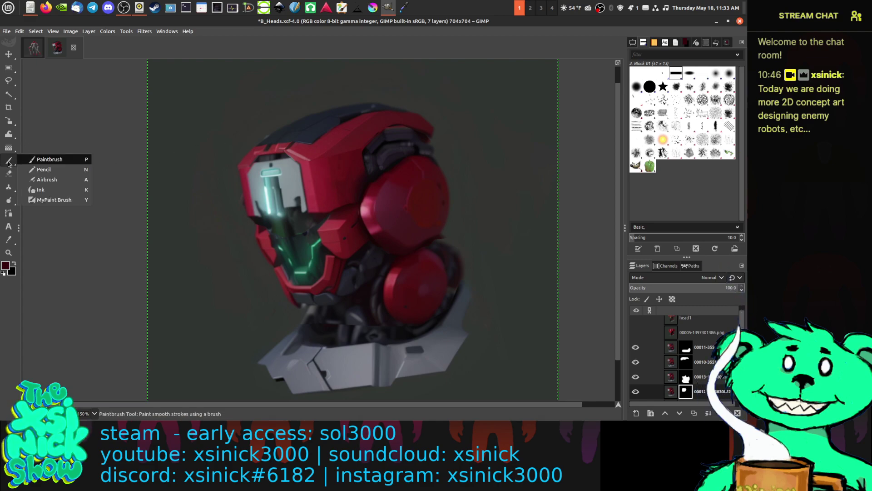
click(43, 179)
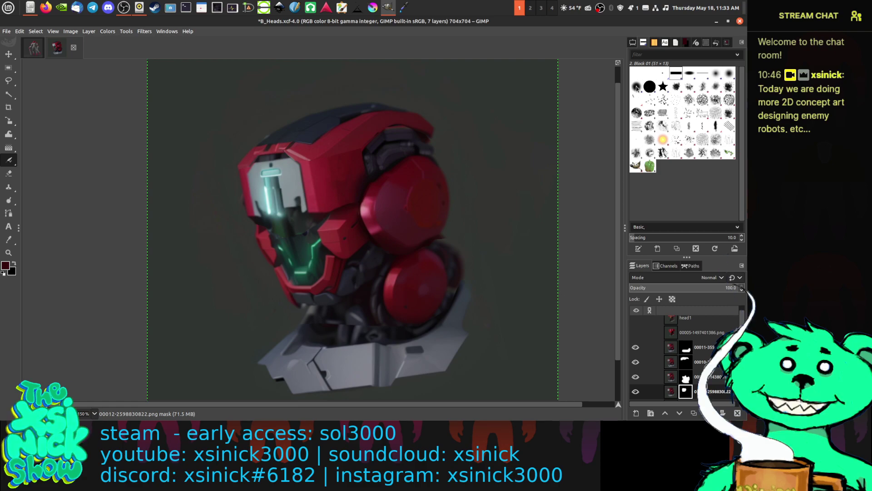
click(729, 73)
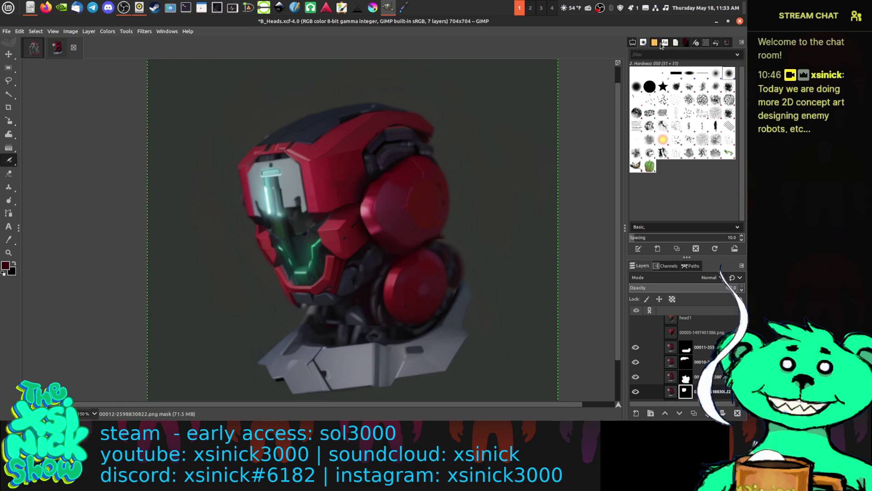
click(632, 42)
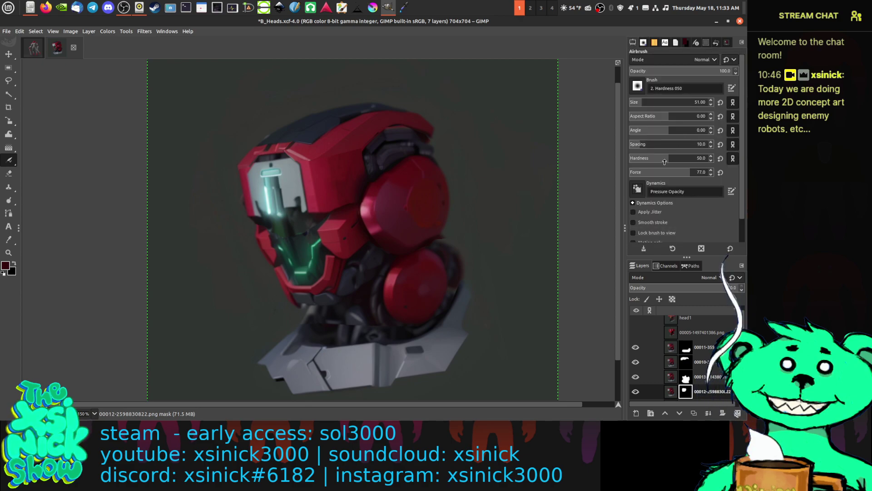
Step: Airbrush at hardness 2 in white and black on the 00012 and 00011 masks under the chin
drag(664, 162, 632, 162)
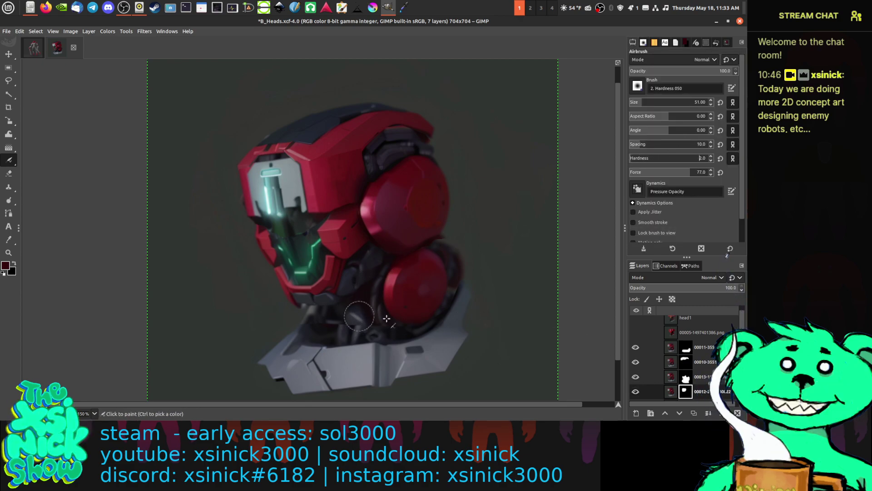
key(d)
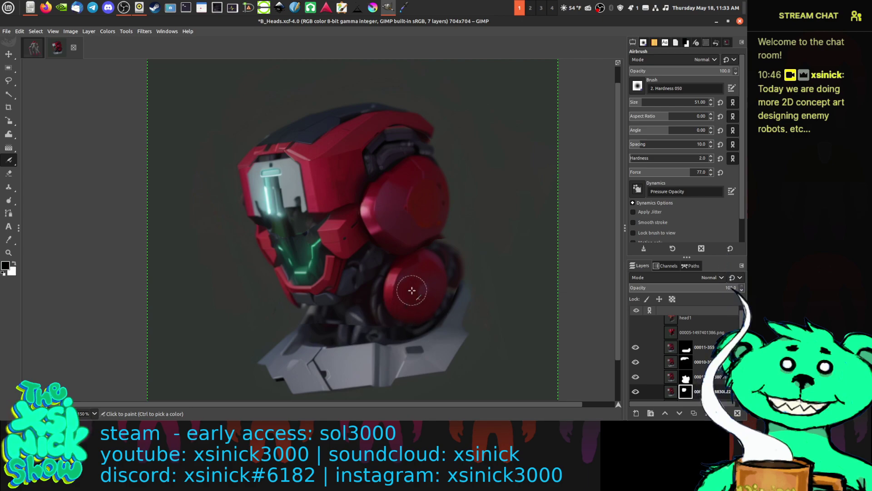
key(x)
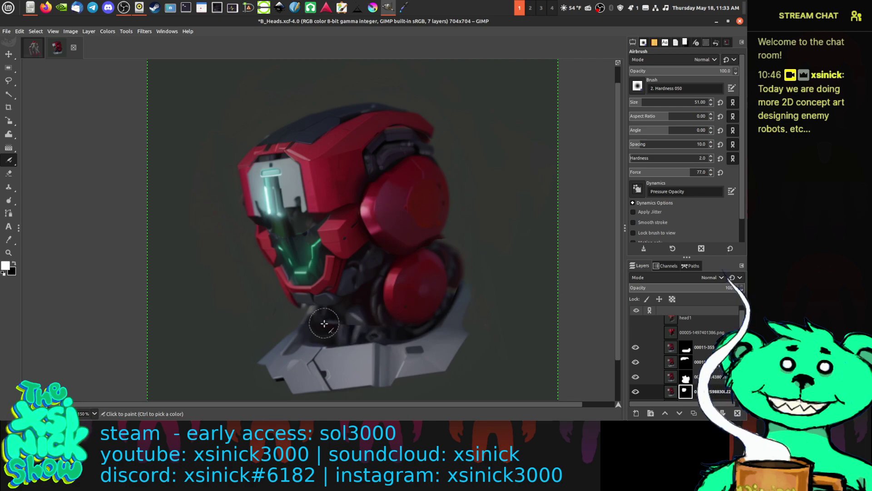
drag(332, 323, 345, 323)
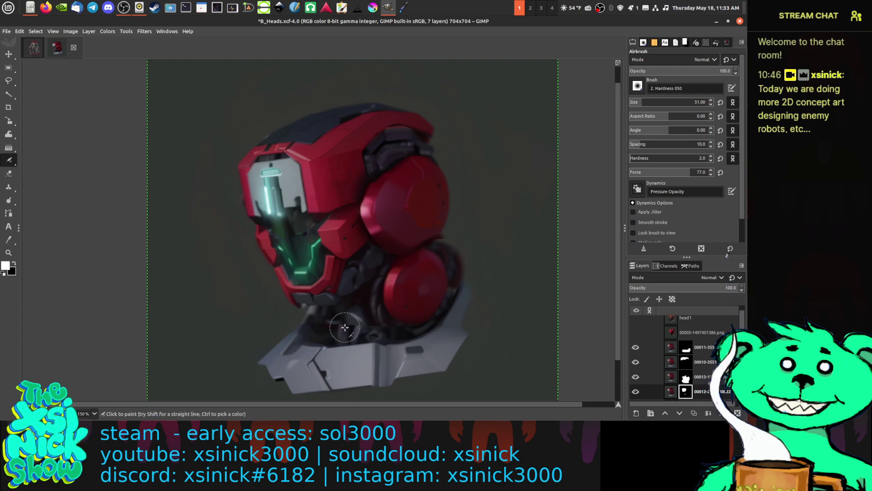
click(686, 352)
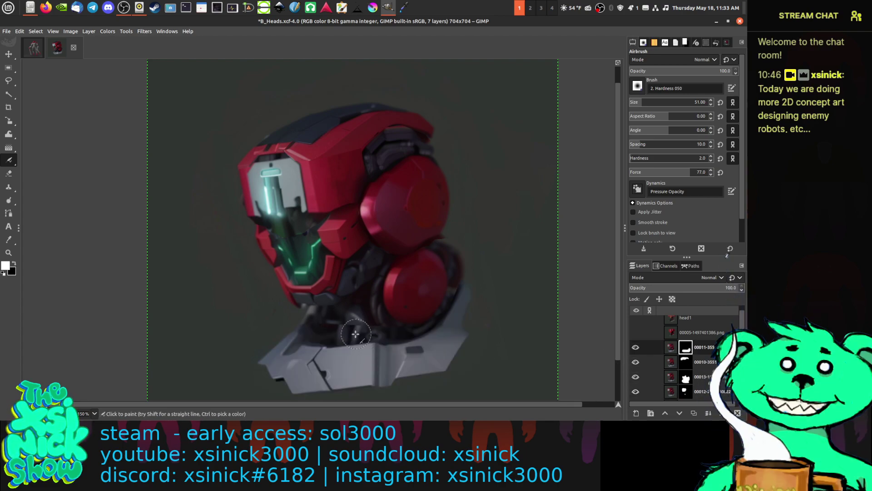
key(x)
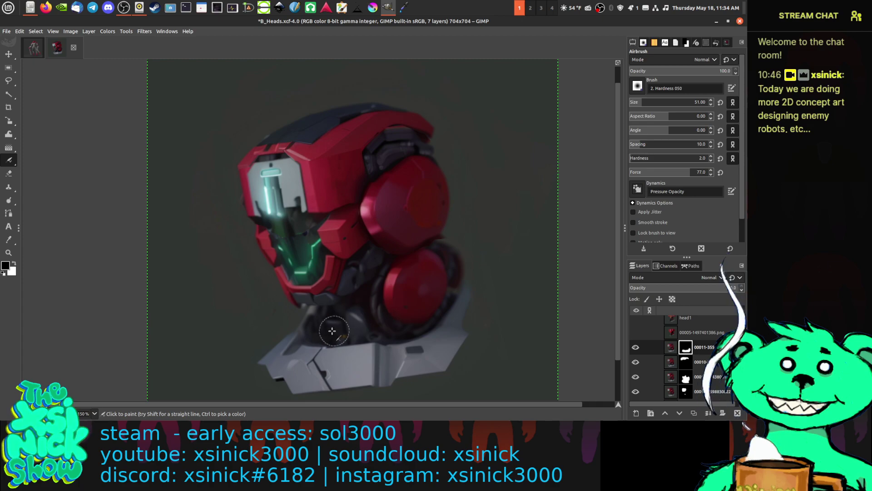
click(641, 364)
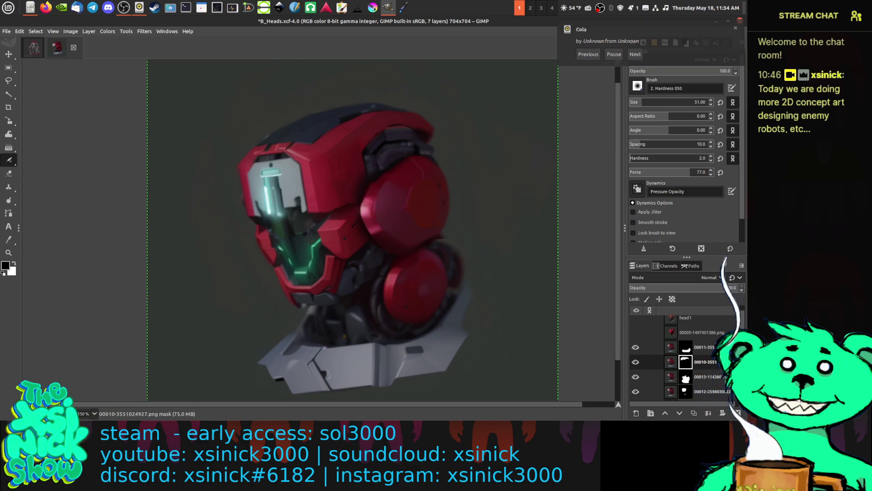
Step: Airbrush layer 00013's mask over the visor, resizing the brush to 46
click(636, 377)
click(635, 377)
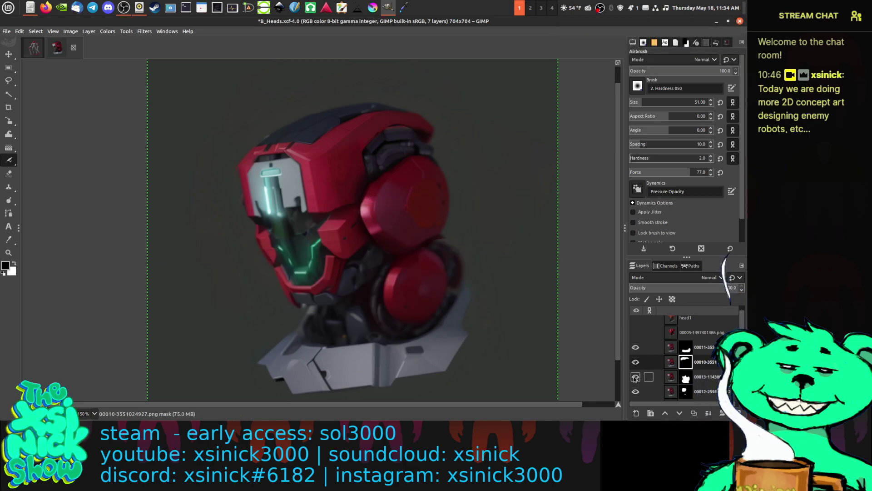
click(686, 380)
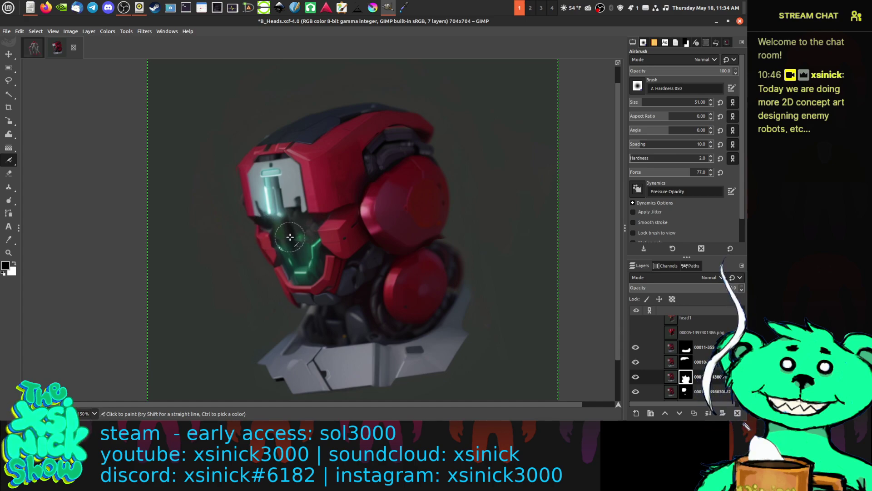
key(ctrl)
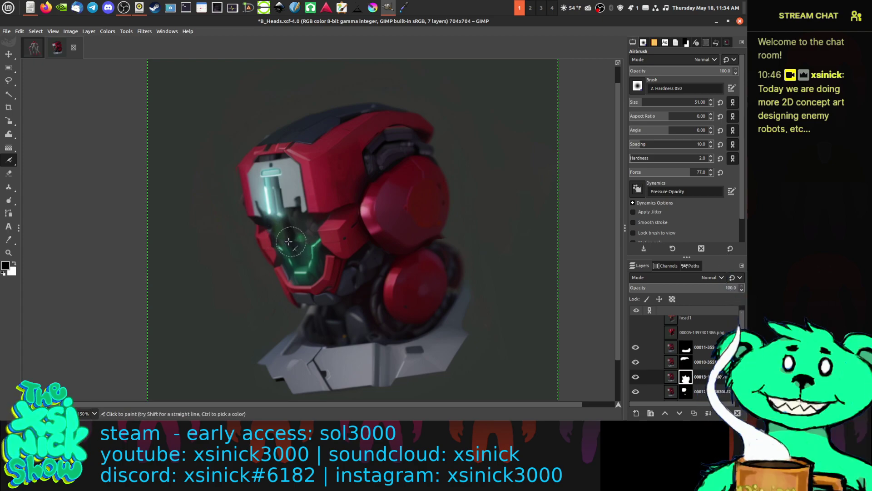
key(bracketleft)
key(bracketleft)
key(bracketleft)
key(bracketleft)
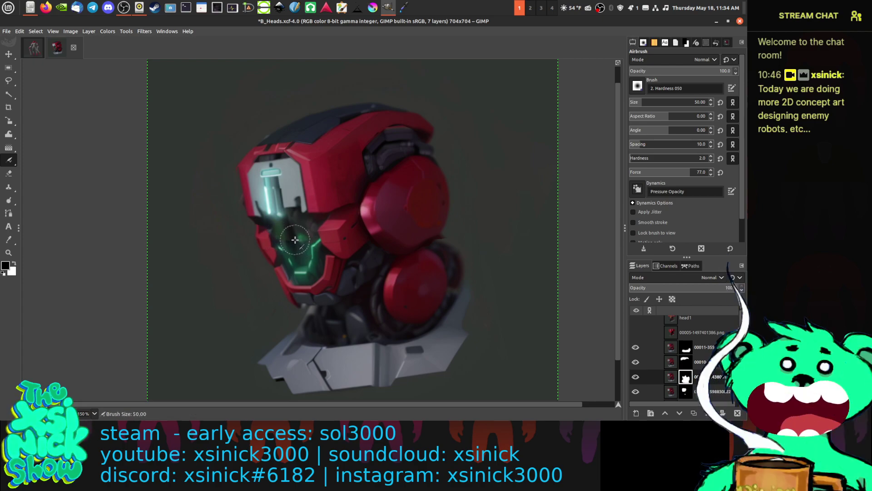
key(bracketleft)
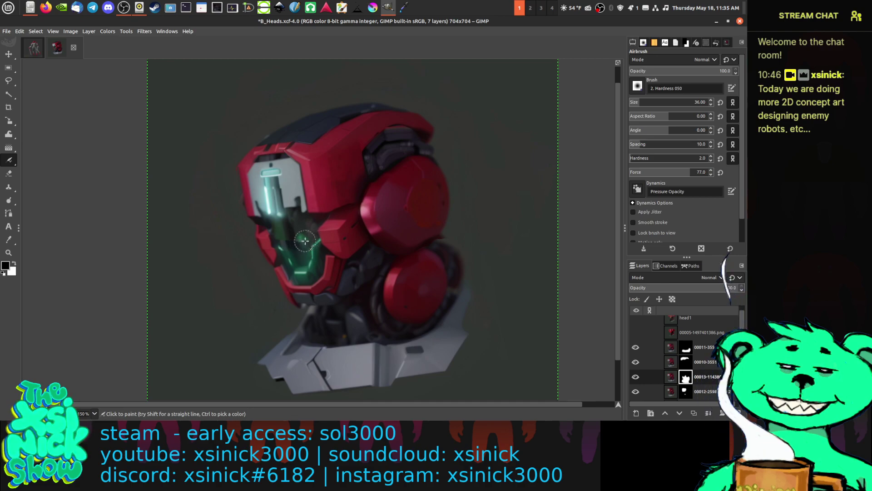
key(bracketright)
key(bracketright)
key(bracketright)
key(bracketright)
key(bracketright)
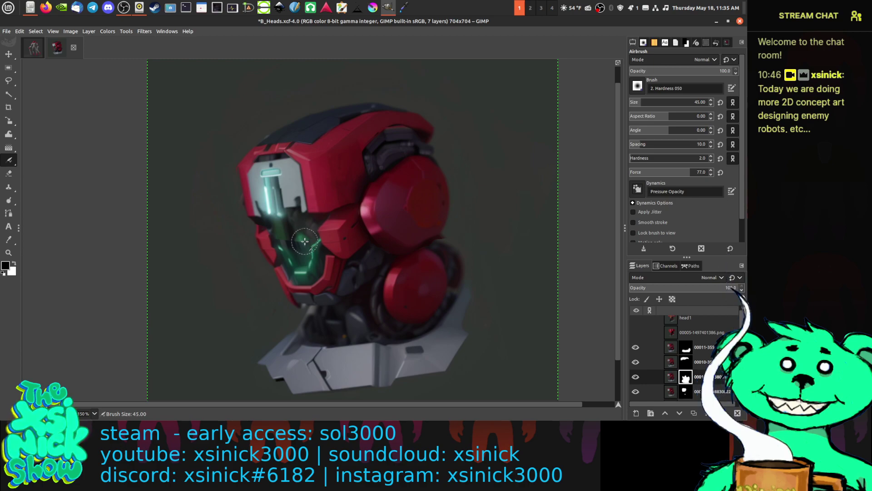
key(bracketright)
key(bracketright)
key(bracketright)
key(bracketright)
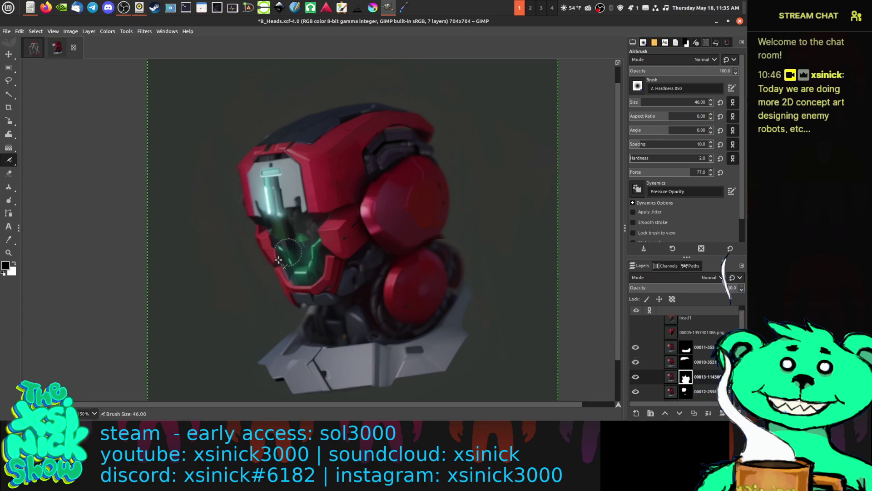
Step: Paint on layer 00012's mask at the head-neck seam, toggling 00013 and 00011 to compare collars
click(635, 377)
click(635, 377)
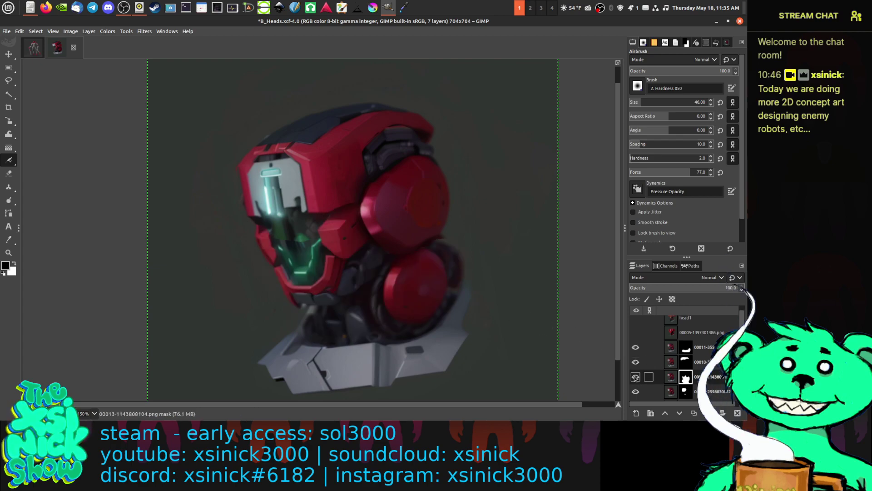
click(648, 387)
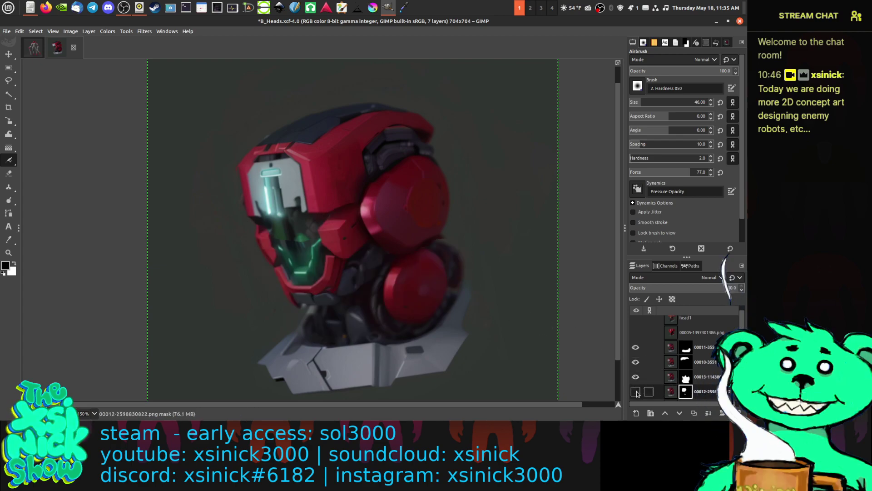
click(636, 376)
click(635, 377)
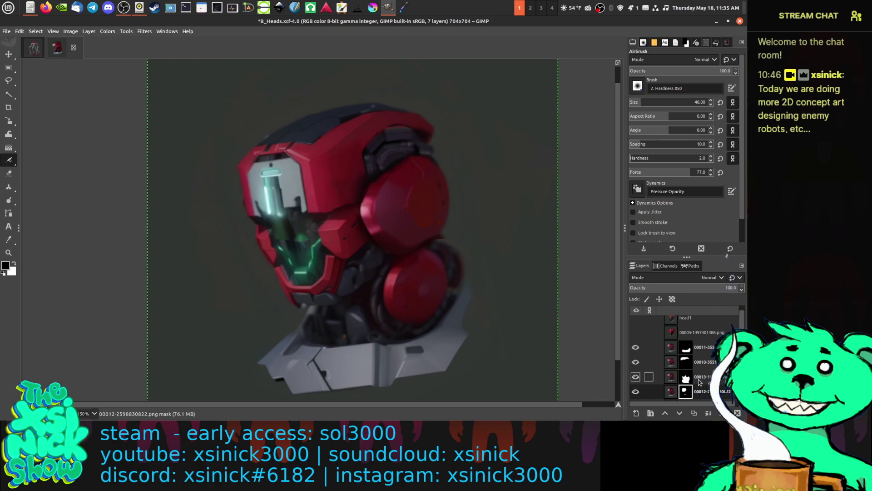
scroll(696, 384, down, 1)
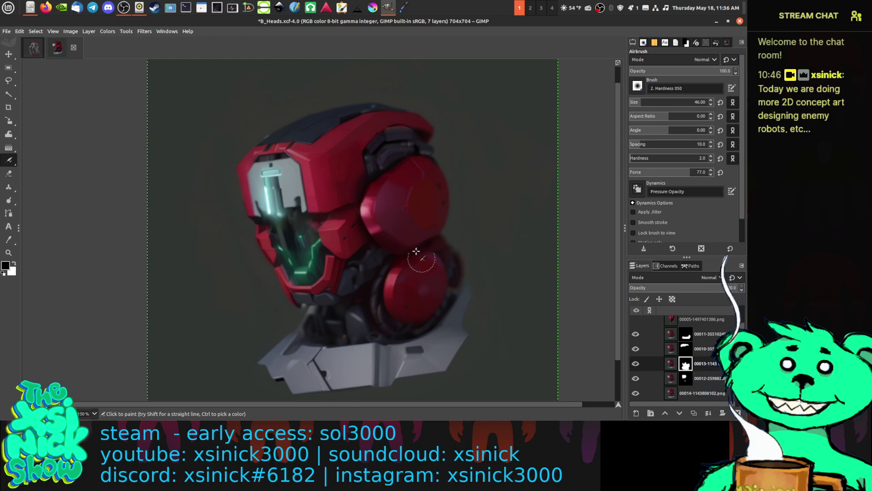
scroll(396, 207, down, 3)
scroll(389, 211, up, 3)
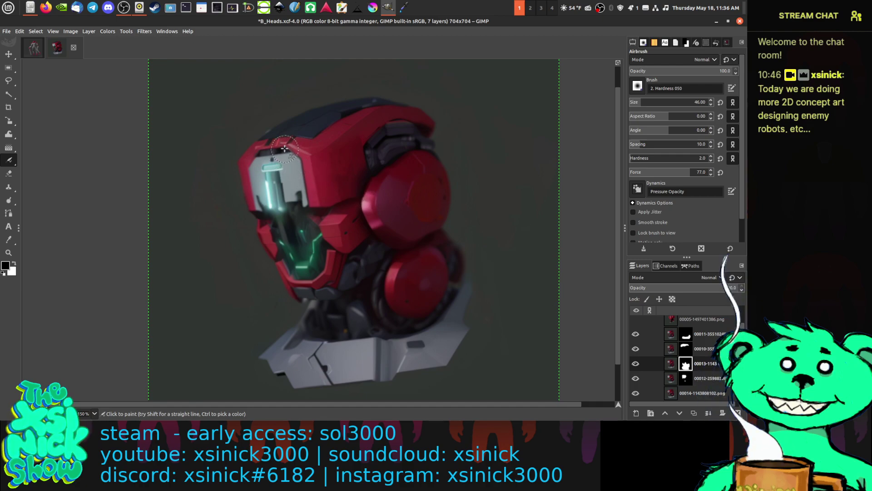
click(634, 334)
click(633, 334)
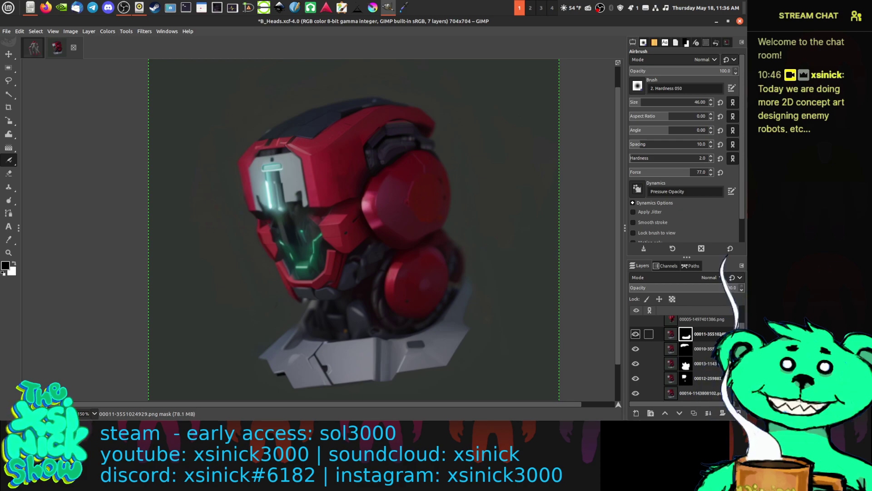
Step: Merge layer 00011 down three times into layer 00014 and delete the leftover layer
right_click(637, 334)
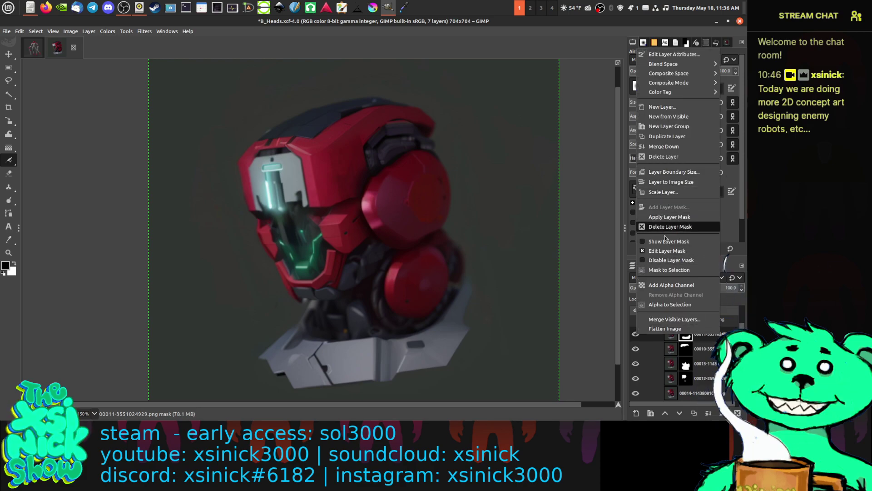
click(664, 146)
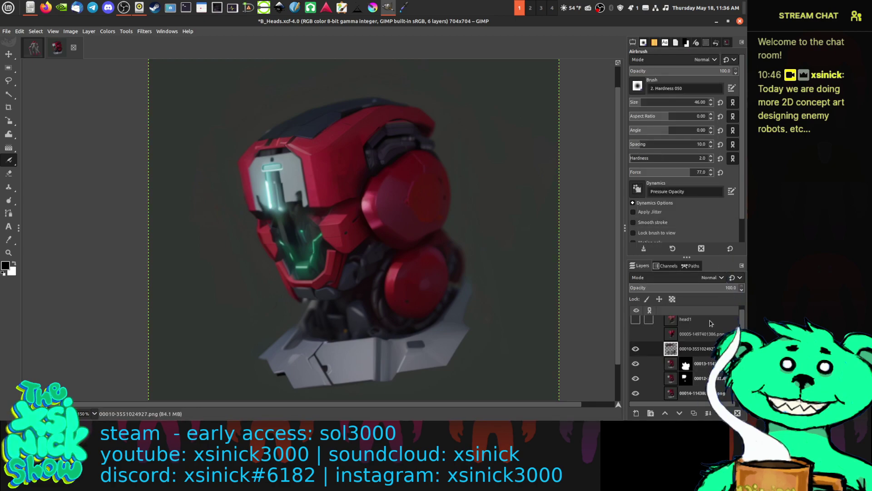
right_click(708, 336)
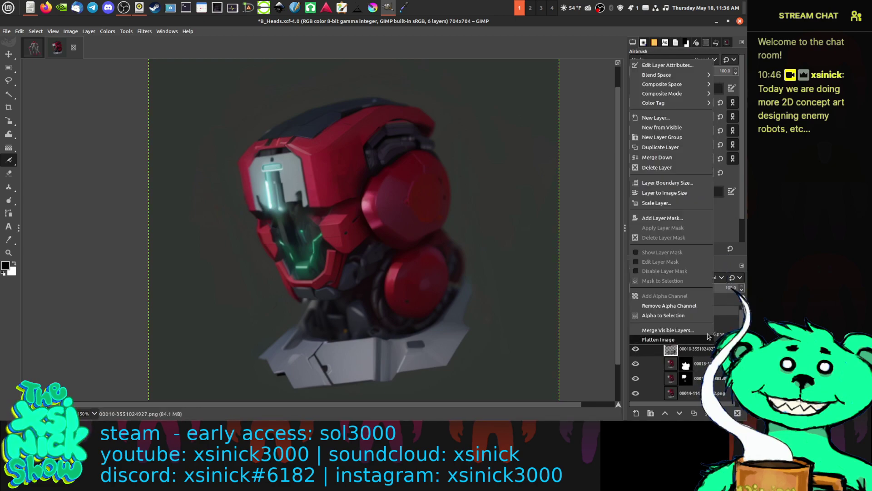
click(663, 157)
right_click(706, 352)
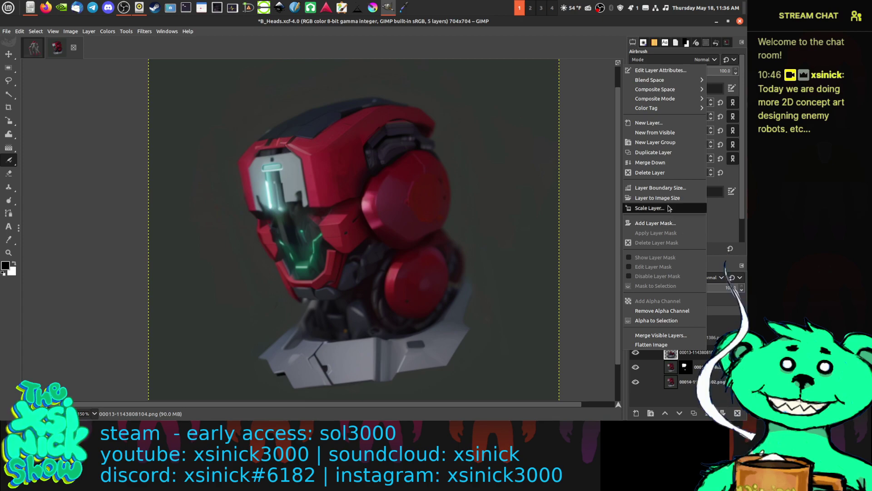
click(661, 166)
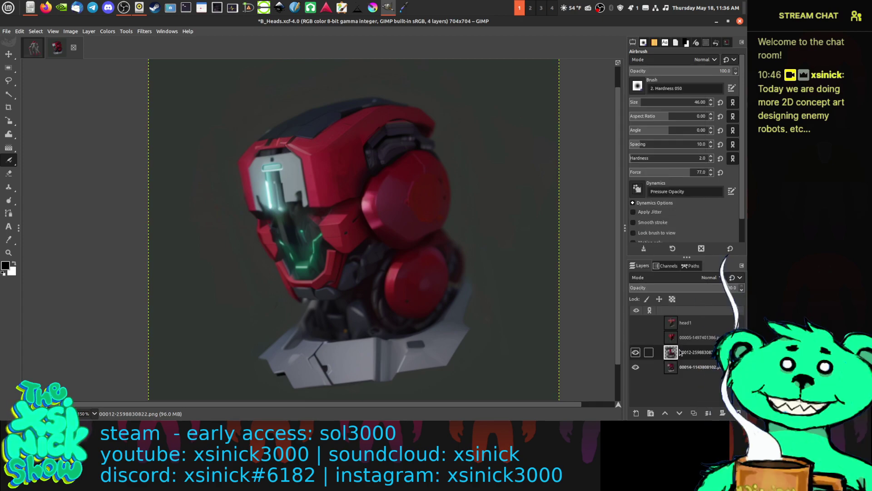
right_click(697, 354)
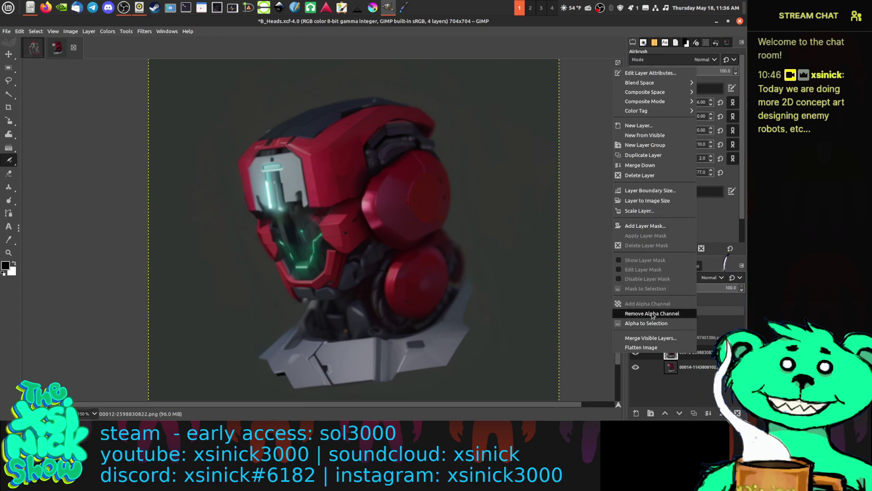
click(639, 175)
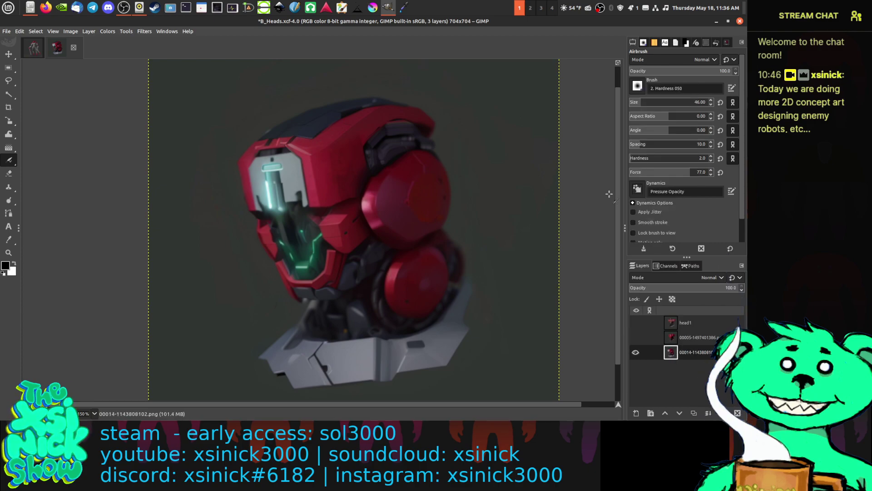
Step: Drag the 00014 head layer into E2B_.xcf with the Move tool
scroll(357, 248, down, 2)
scroll(368, 249, up, 1)
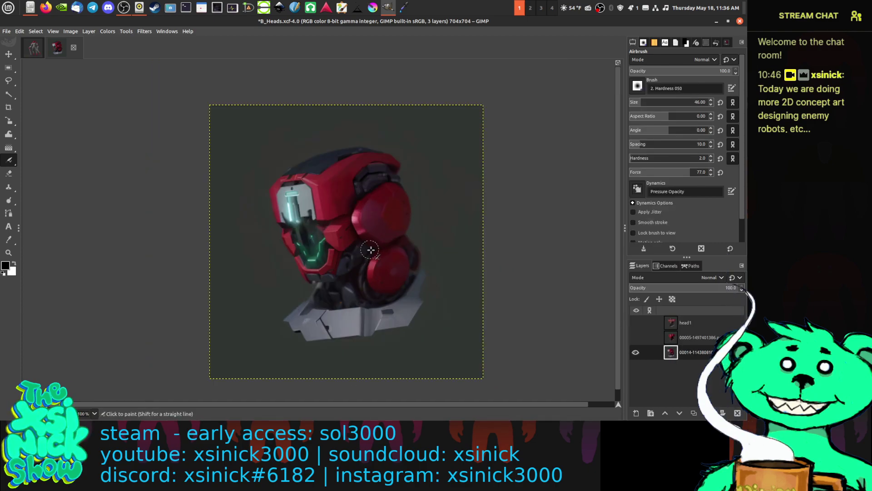
click(9, 54)
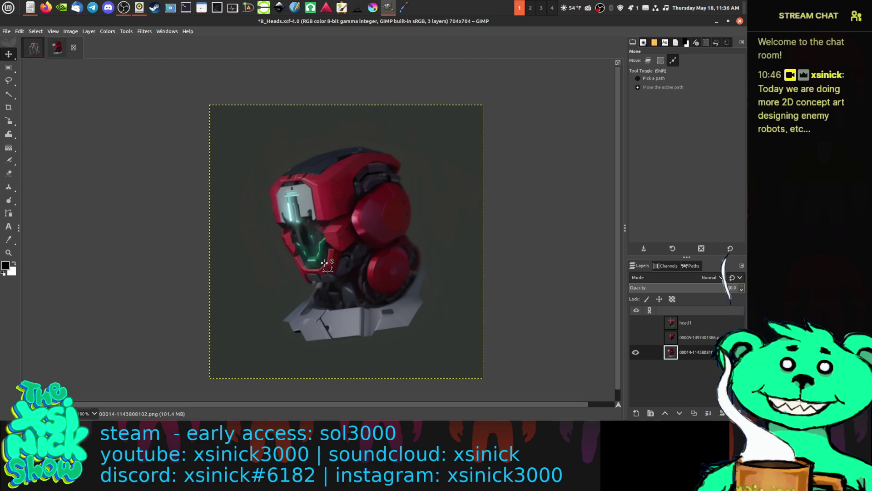
scroll(338, 269, up, 1)
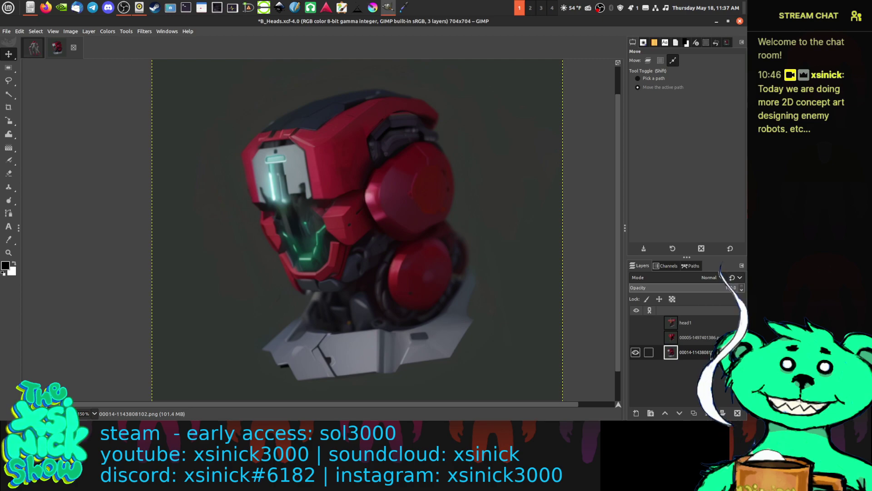
drag(671, 352, 311, 182)
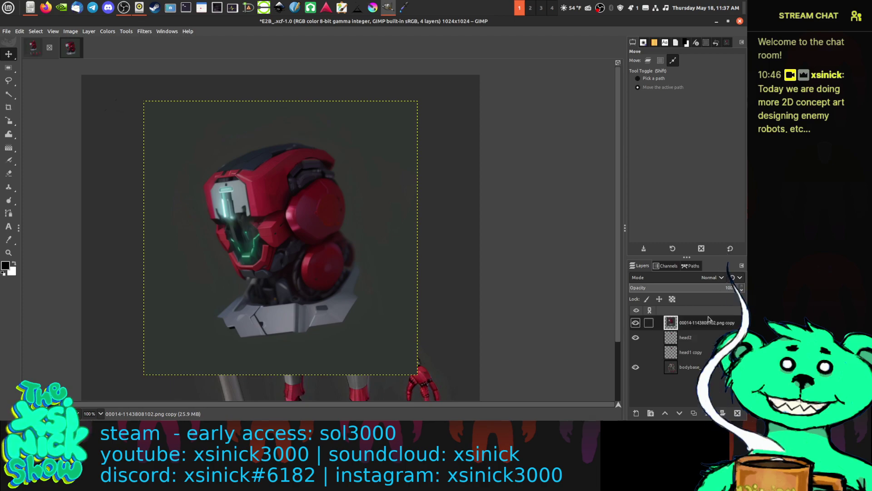
Step: Move the pasted head to the top of the stack and rename it head3
drag(694, 357, 694, 324)
double_click(692, 324)
text(h)
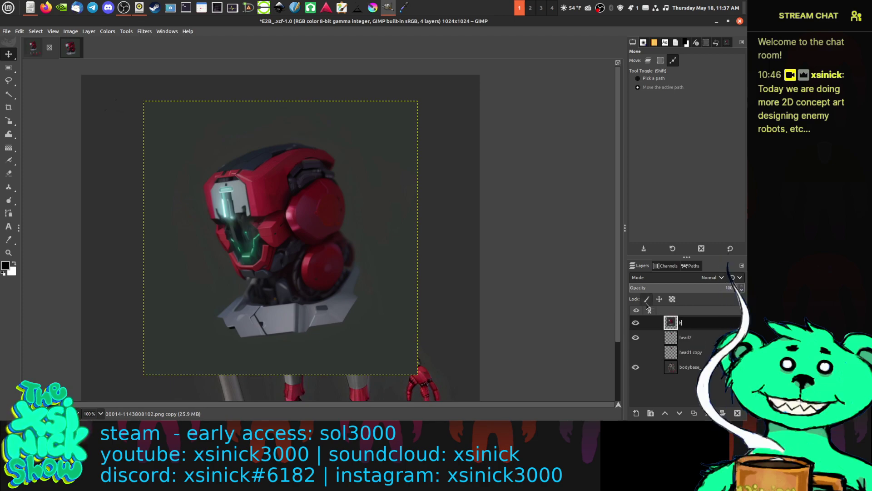
text(ead3)
key(Return)
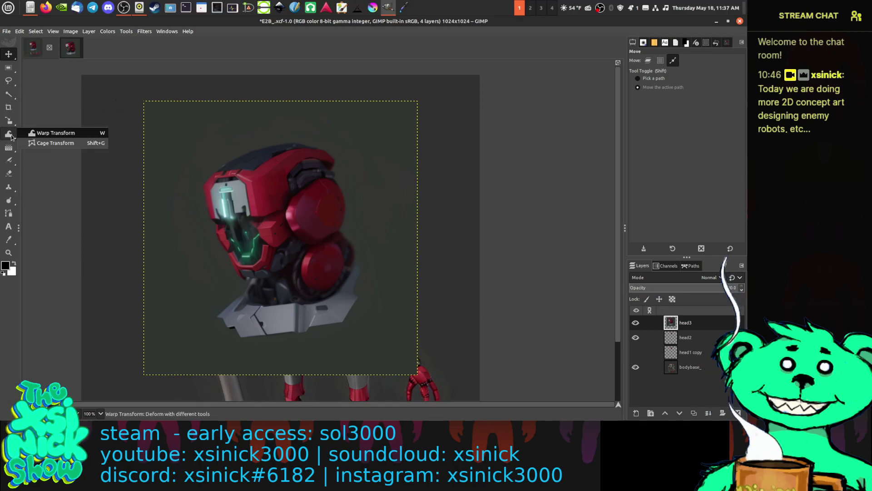
Step: Scale head3 to about 199 px square at 58.7 opacity and position it on the neck
mouse_move(10, 119)
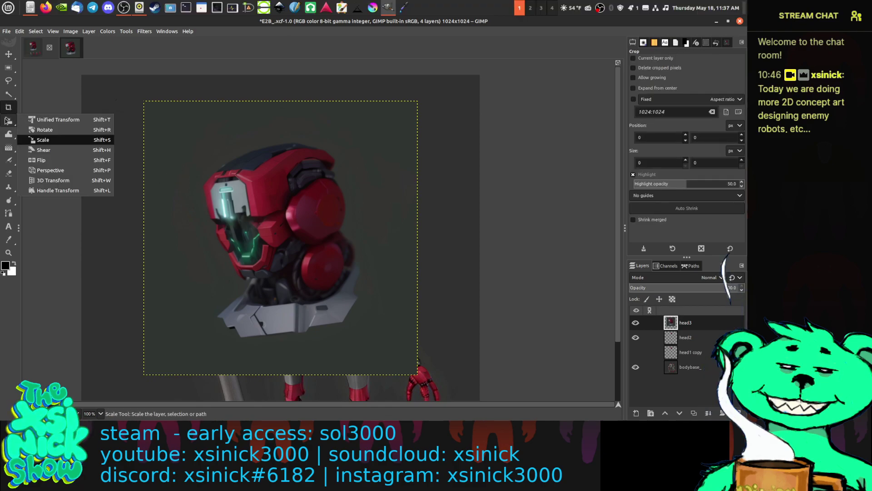
click(43, 139)
click(287, 208)
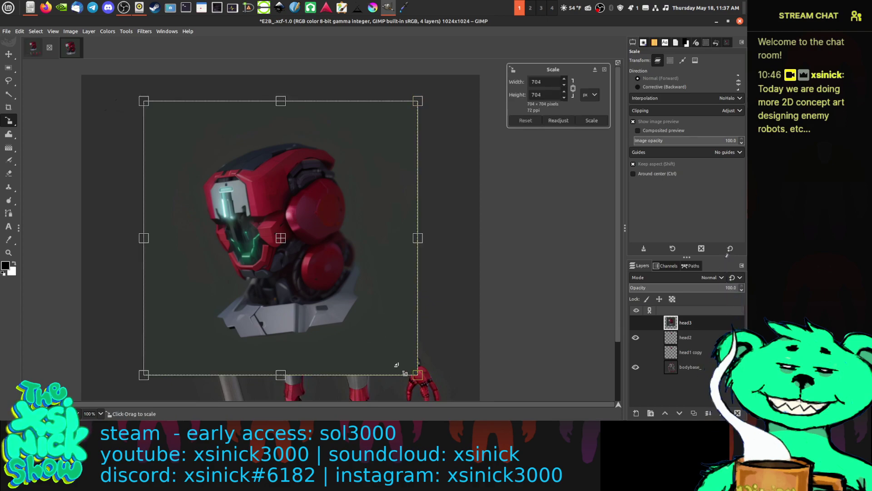
drag(417, 375, 264, 245)
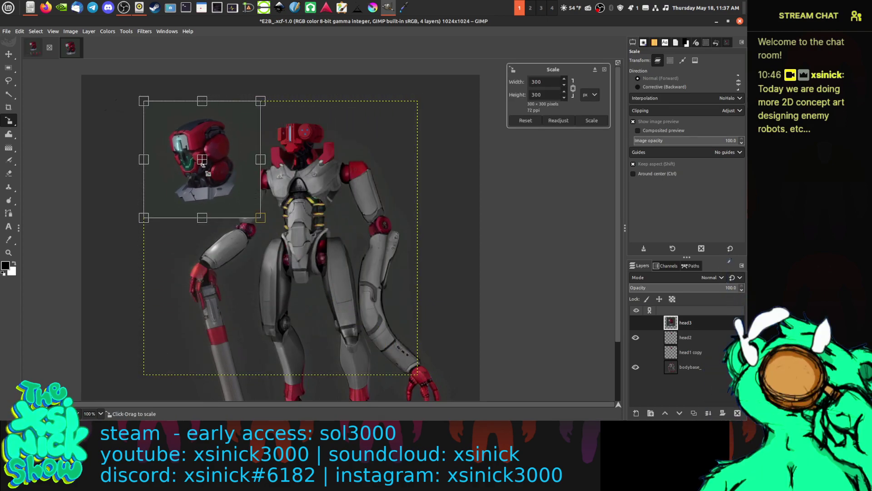
drag(210, 209, 305, 153)
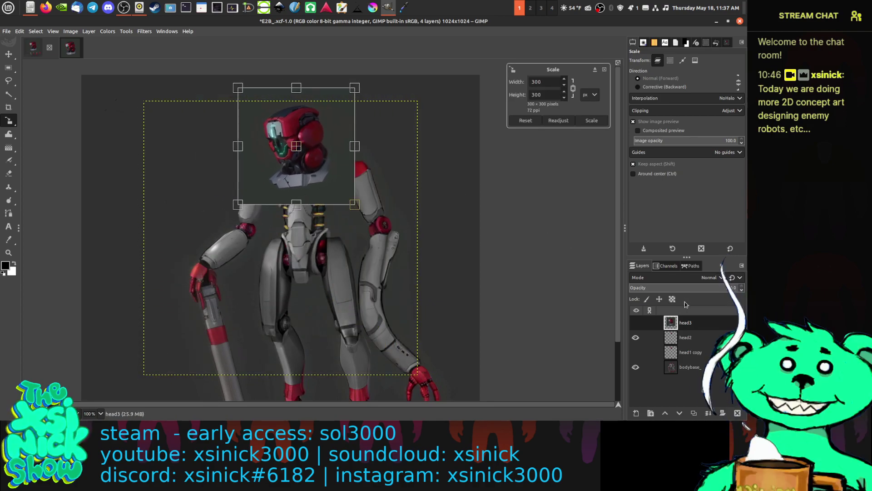
drag(718, 291, 691, 283)
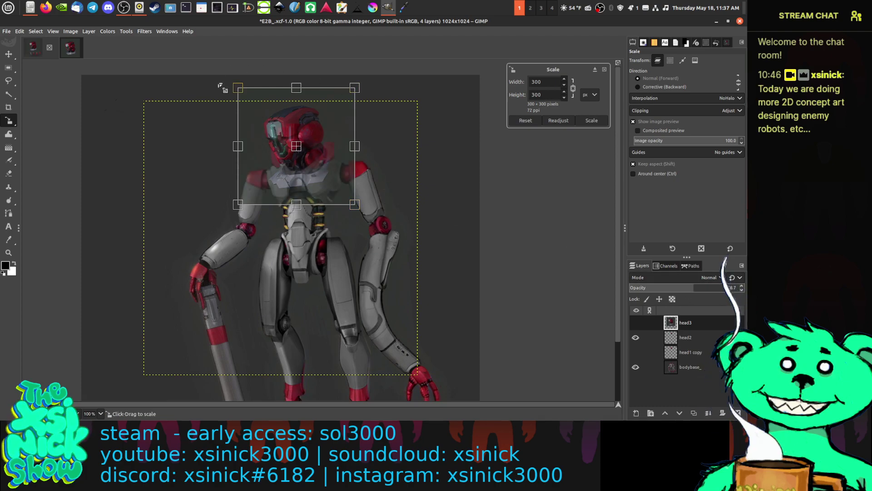
drag(237, 86, 304, 149)
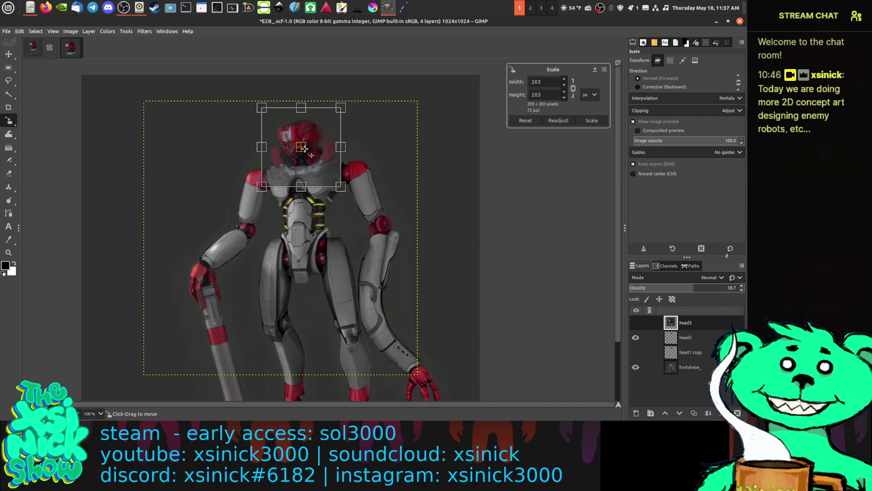
drag(304, 149, 304, 149)
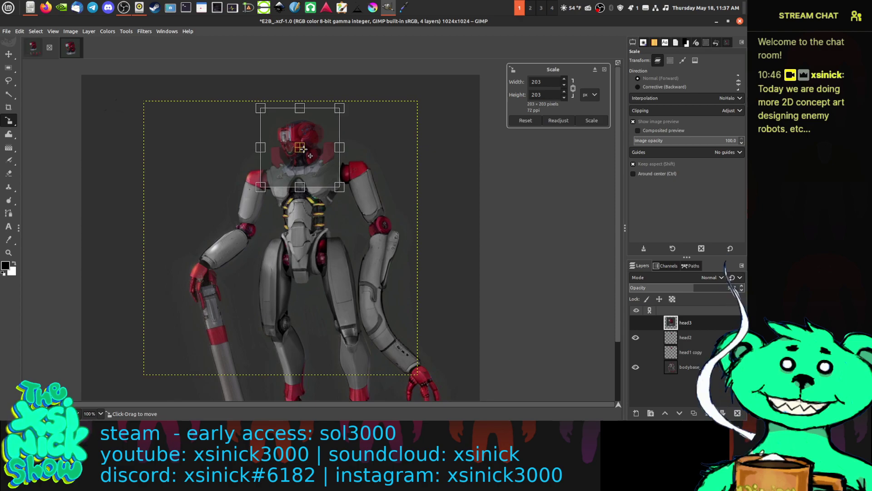
drag(303, 149, 302, 149)
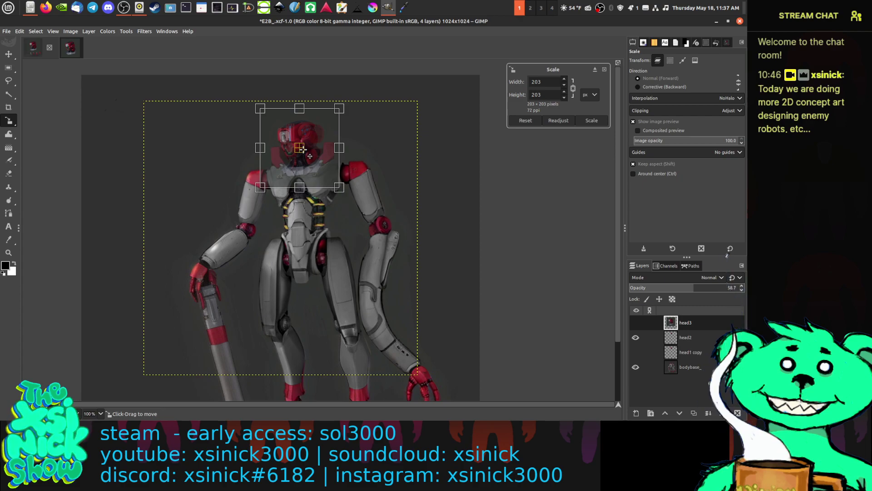
drag(303, 150, 304, 148)
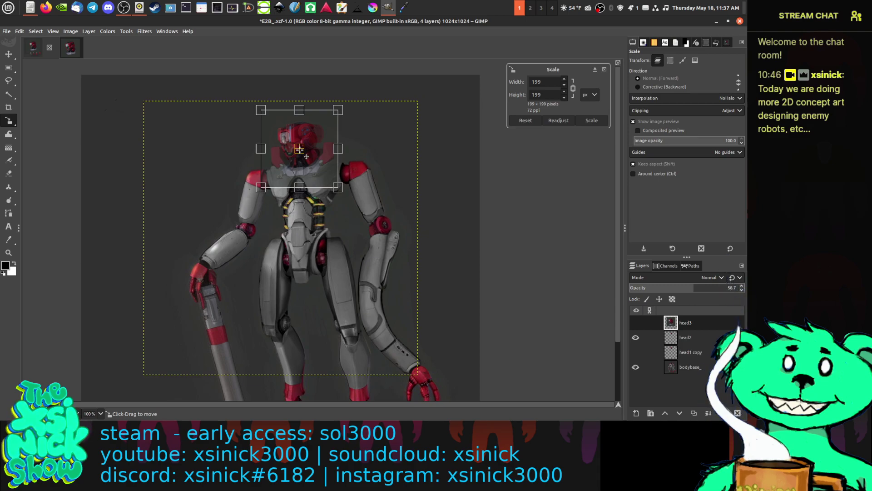
drag(306, 156, 307, 156)
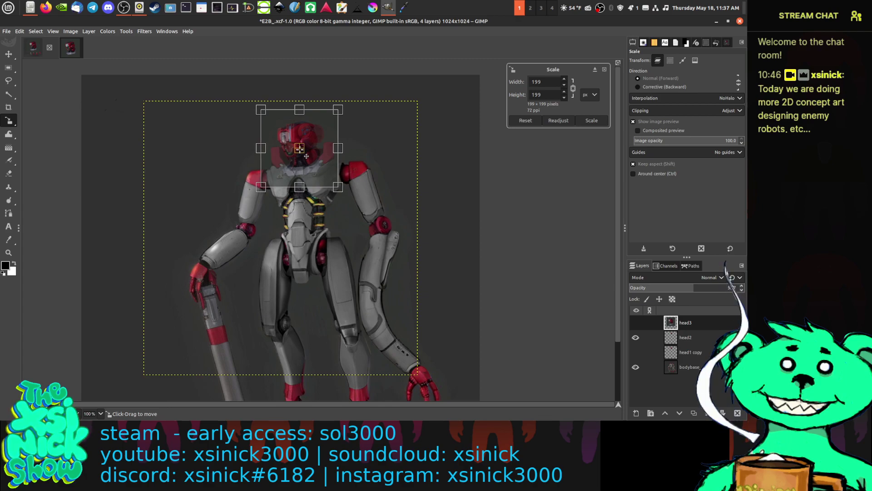
drag(306, 156, 306, 156)
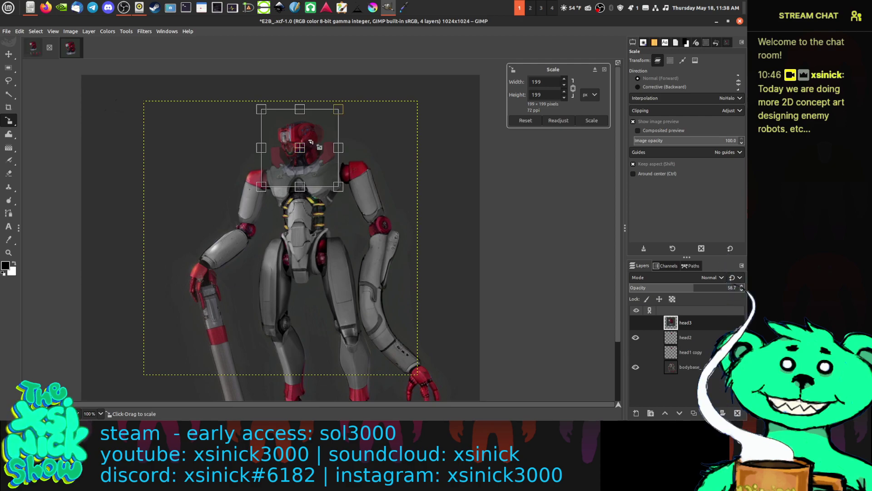
Step: Apply the head3 scaling, return it to 100 opacity, and maximize the GIMP window
key(Return)
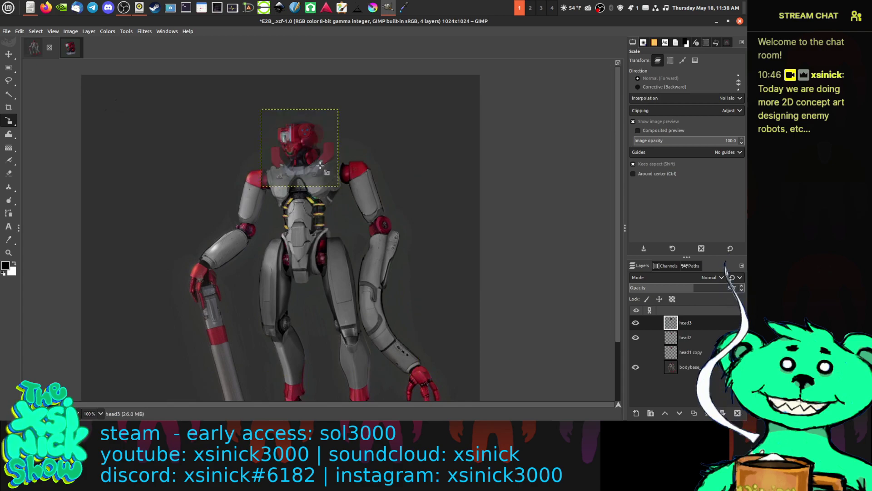
drag(729, 290, 668, 288)
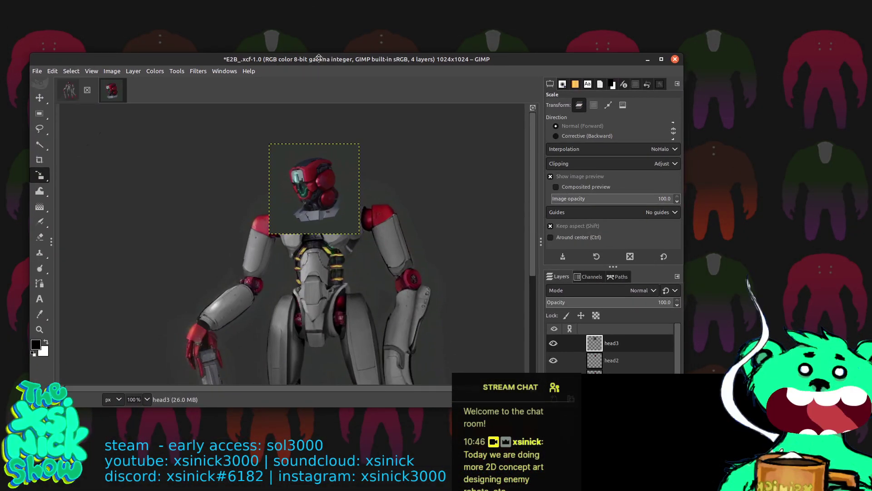
double_click(319, 59)
scroll(409, 185, up, 7)
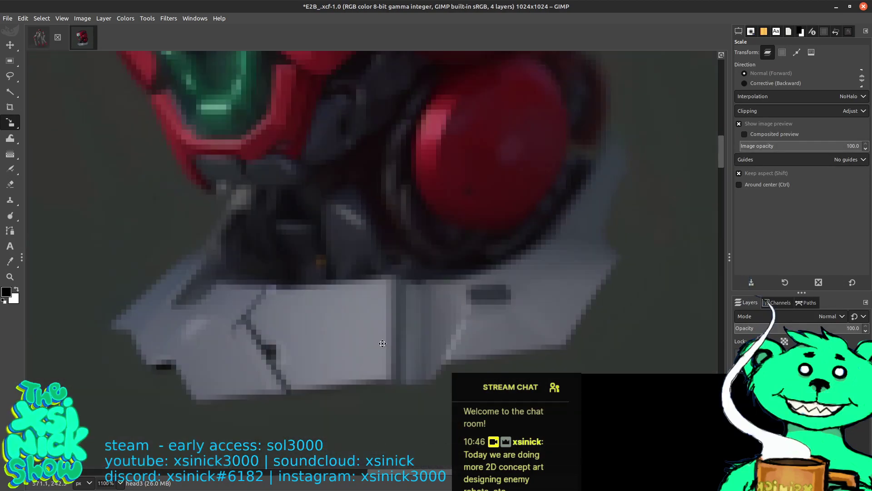
scroll(382, 343, down, 3)
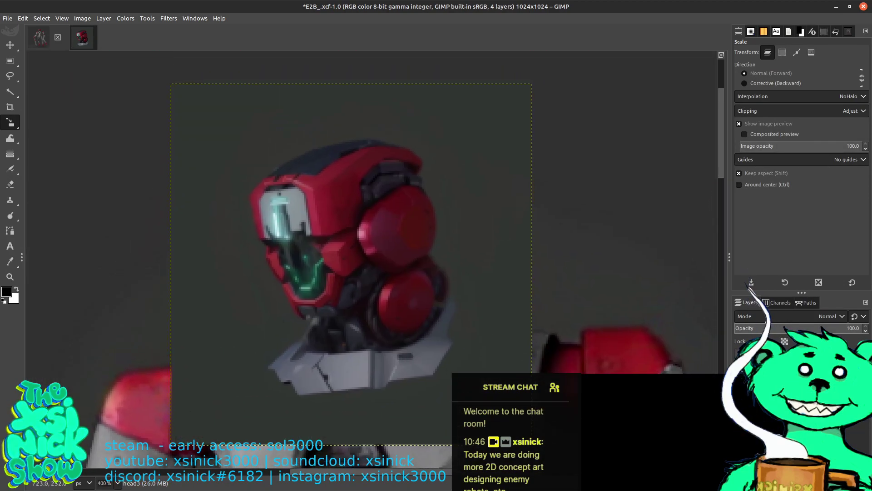
right_click(782, 357)
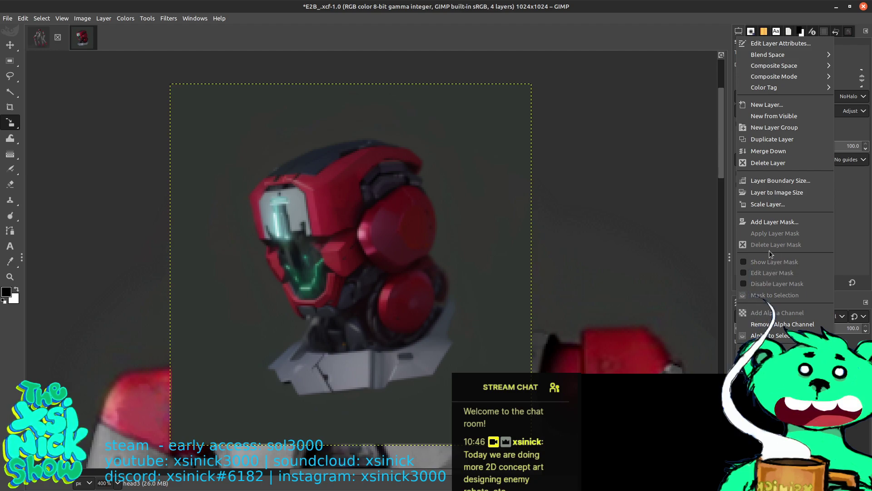
Step: Add a black, fully transparent mask to head3 and set up the paintbrush painting white
click(773, 222)
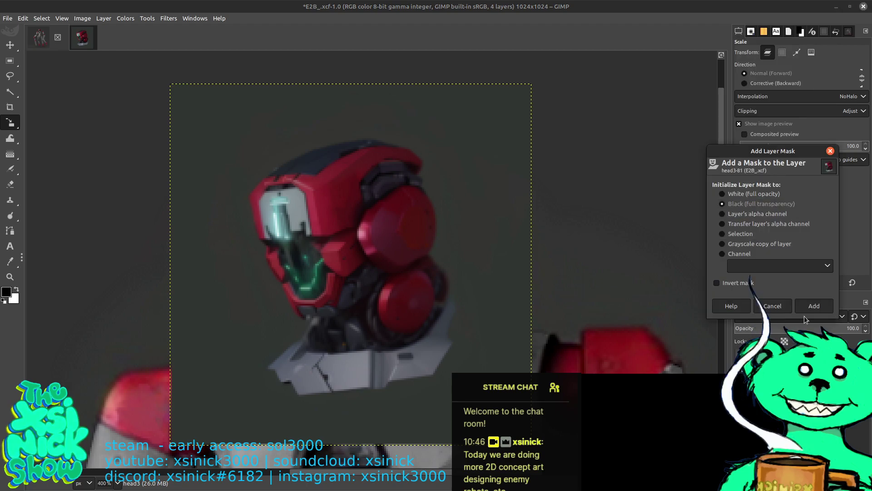
click(820, 305)
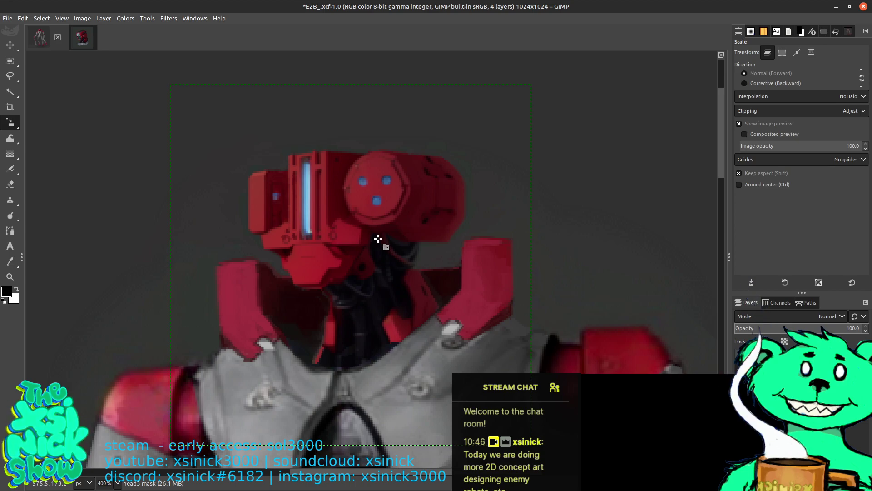
key(p)
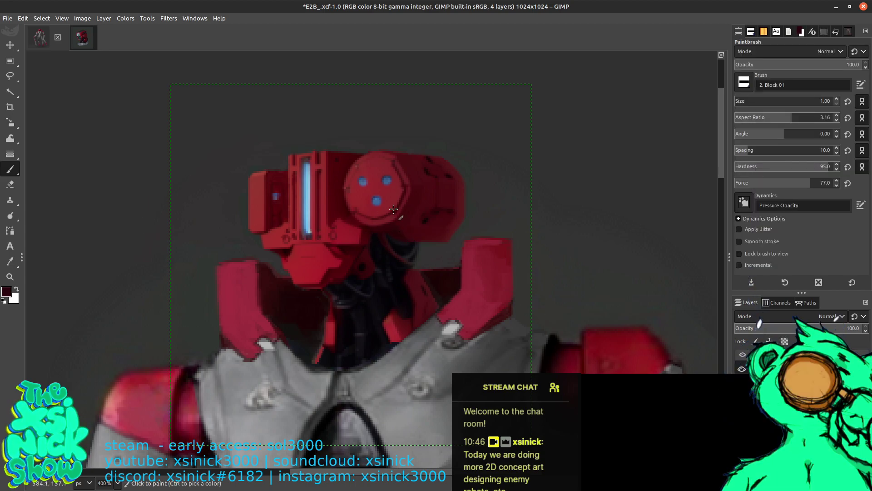
click(751, 31)
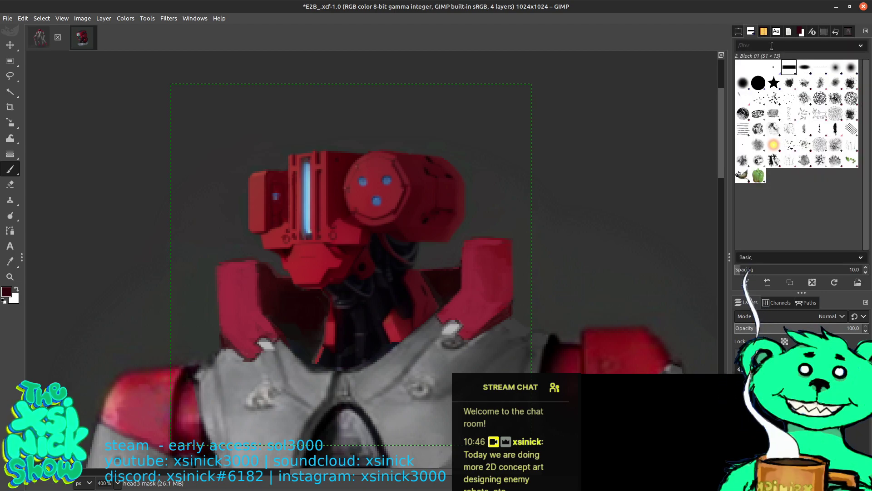
click(739, 32)
click(801, 31)
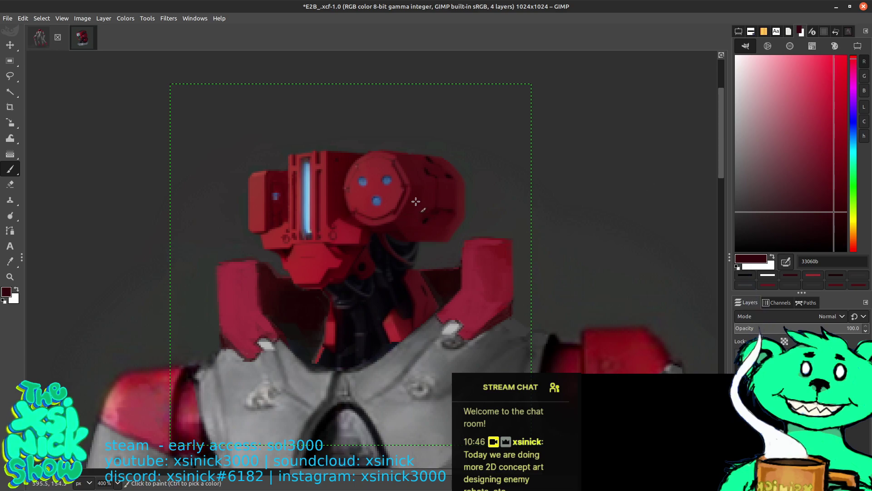
key(d)
key(x)
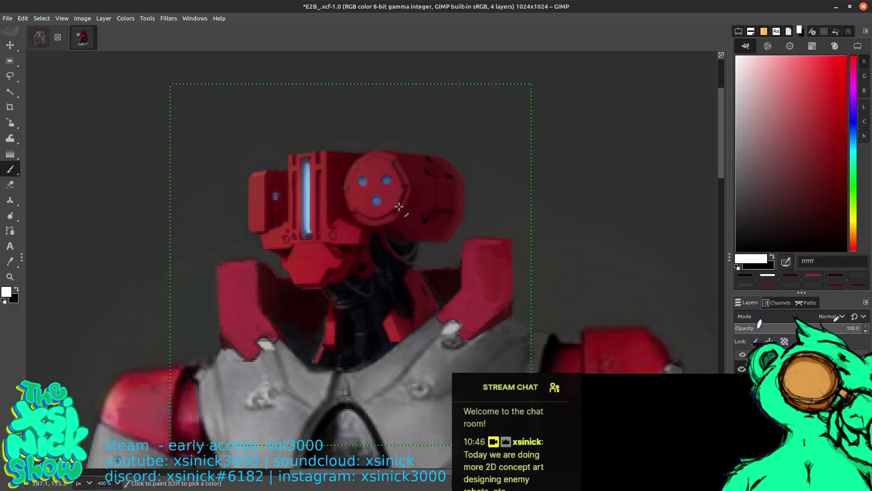
Step: Set the paintbrush size to 8 and undo, hiding the red head again
key(bracketleft)
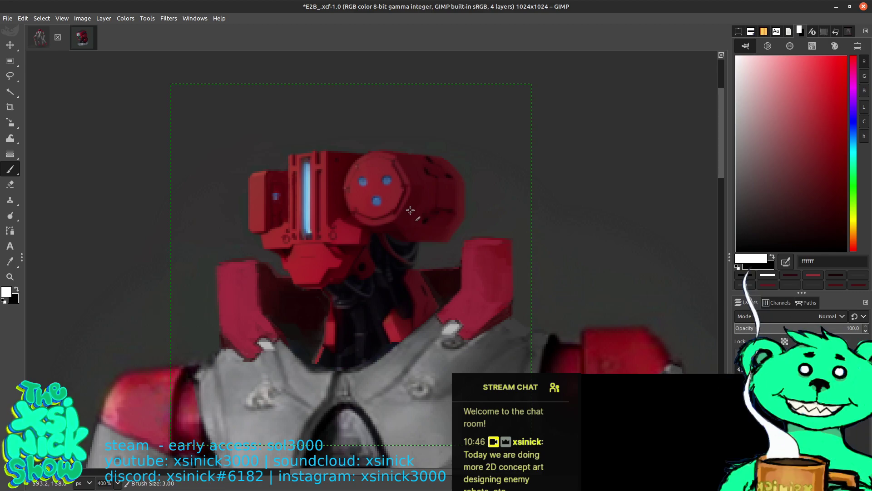
click(739, 32)
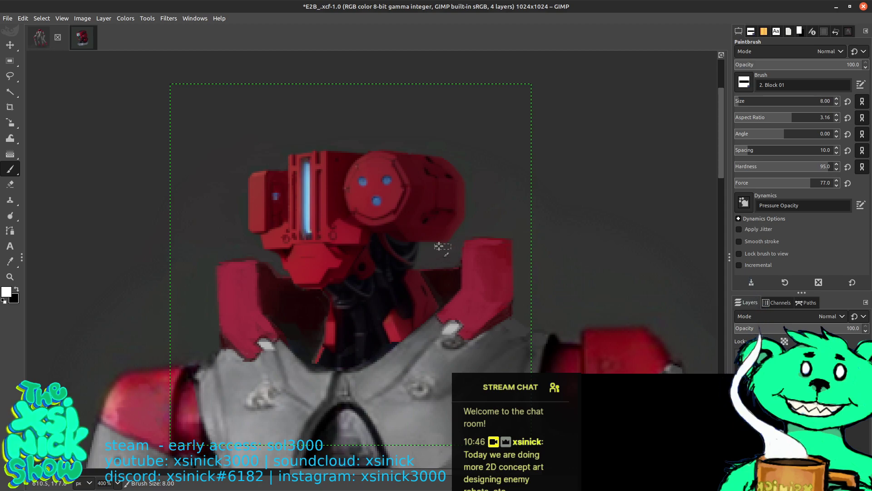
key(bracketright)
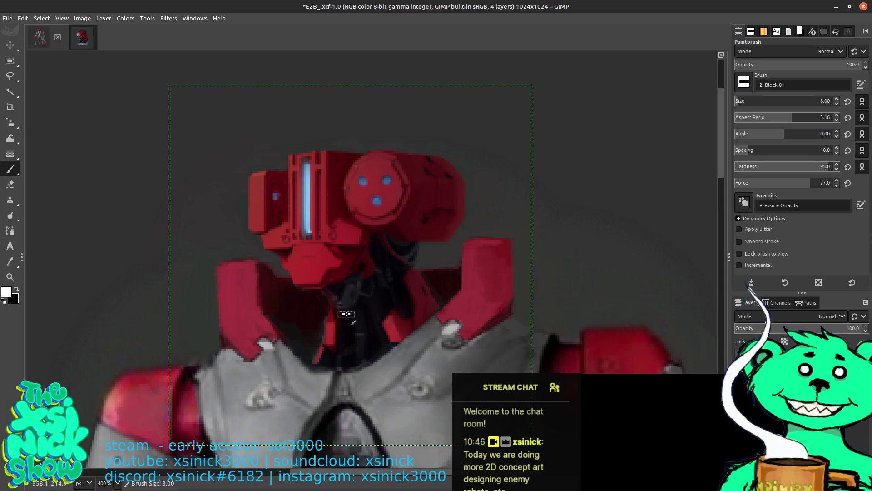
key(ctrl+z)
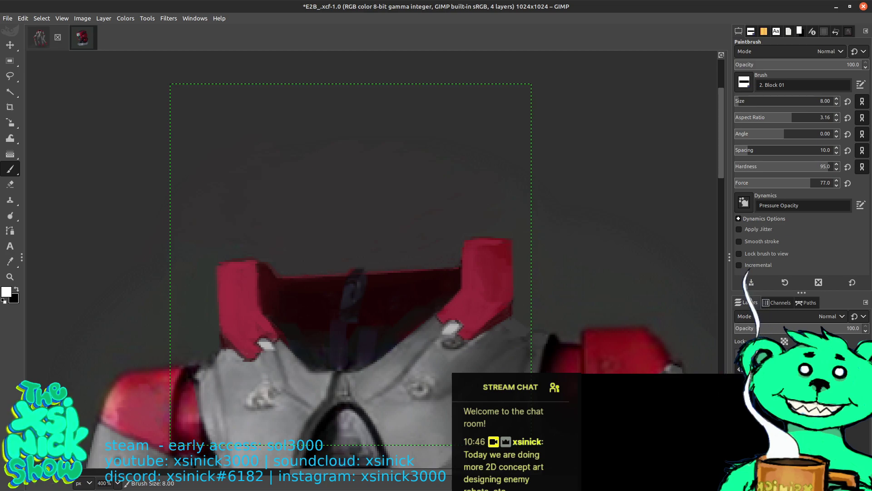
Step: Redo the last change, then paint white on the mask to reveal the red head and green collar piece
key(ctrl+y)
key(ctrl+y)
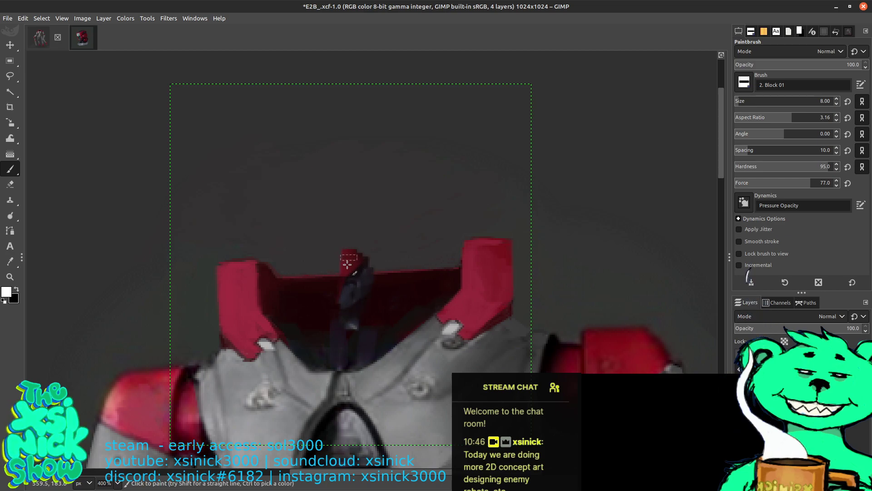
mouse_move(341, 317)
mouse_down()
mouse_move(386, 281)
mouse_move(371, 277)
mouse_move(400, 292)
mouse_move(410, 283)
mouse_move(399, 267)
mouse_move(392, 283)
mouse_move(376, 289)
mouse_move(406, 260)
mouse_move(433, 301)
mouse_move(433, 276)
mouse_move(387, 338)
mouse_move(375, 339)
mouse_move(383, 305)
mouse_move(359, 346)
mouse_move(394, 333)
mouse_move(377, 353)
mouse_move(382, 344)
mouse_move(327, 368)
mouse_move(338, 343)
mouse_move(329, 348)
mouse_move(318, 327)
mouse_move(312, 361)
mouse_move(373, 345)
mouse_move(356, 364)
mouse_up()
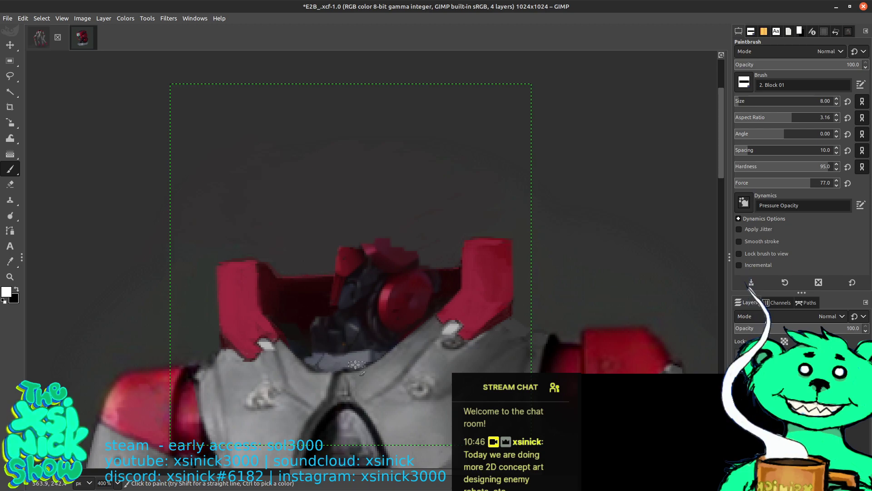
drag(399, 325, 318, 355)
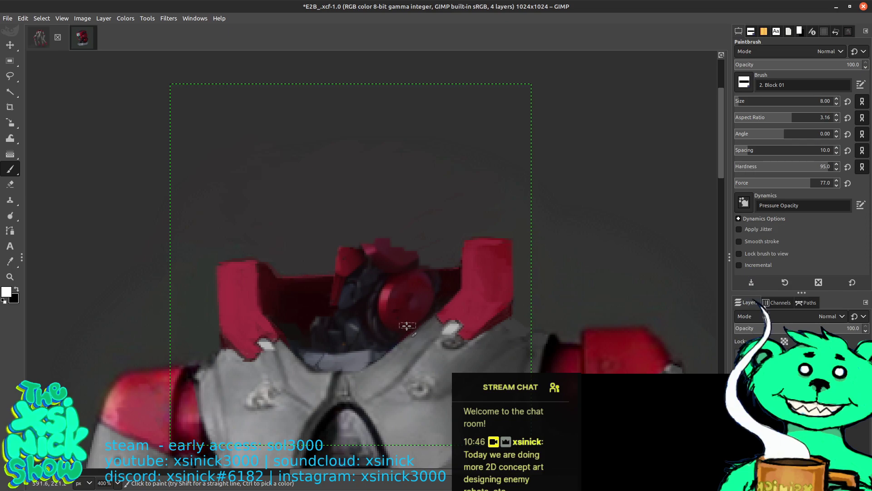
mouse_move(383, 264)
mouse_down()
mouse_move(412, 247)
mouse_move(404, 228)
mouse_move(409, 240)
mouse_move(396, 227)
mouse_move(380, 239)
mouse_move(384, 247)
mouse_move(398, 242)
mouse_move(377, 253)
mouse_move(341, 255)
mouse_move(326, 299)
mouse_move(333, 315)
mouse_move(308, 302)
mouse_move(304, 329)
mouse_move(316, 345)
mouse_move(311, 325)
mouse_move(341, 269)
mouse_move(325, 302)
mouse_move(308, 309)
mouse_up()
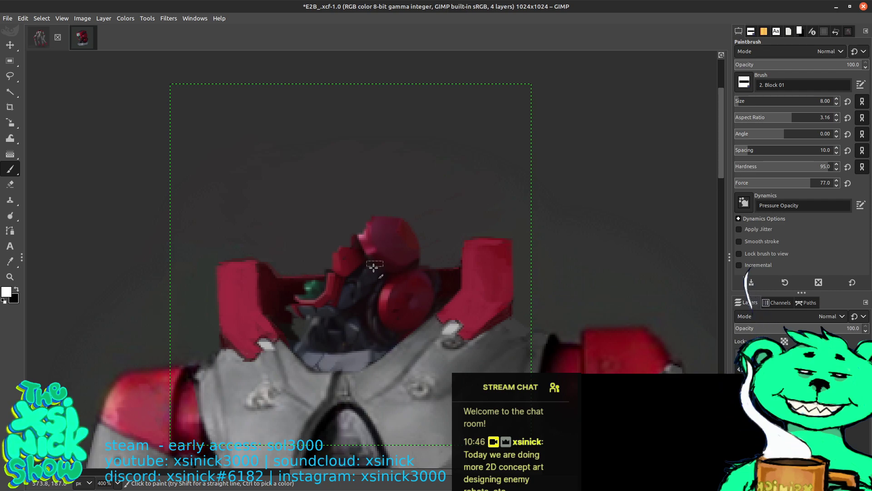
mouse_move(318, 293)
mouse_down()
mouse_move(301, 290)
mouse_move(293, 274)
mouse_move(297, 294)
mouse_move(269, 196)
mouse_move(271, 208)
mouse_up()
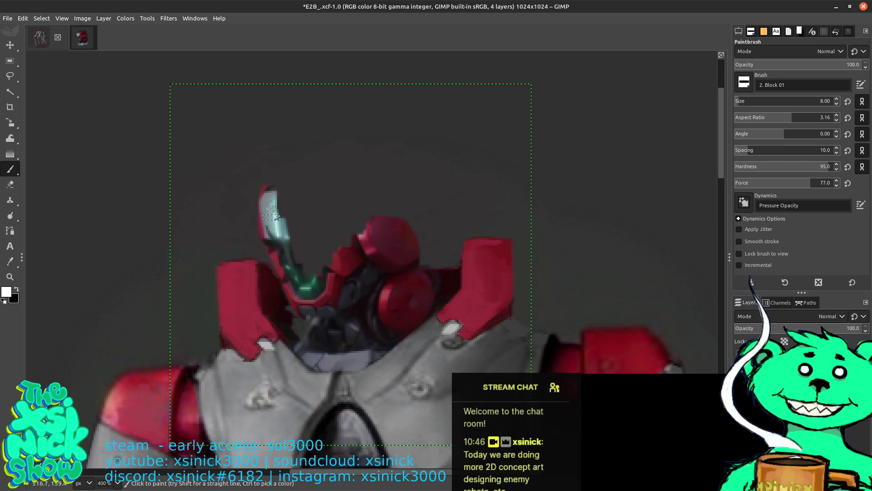
mouse_move(284, 266)
mouse_down()
mouse_move(291, 286)
mouse_move(273, 252)
mouse_move(303, 301)
mouse_up()
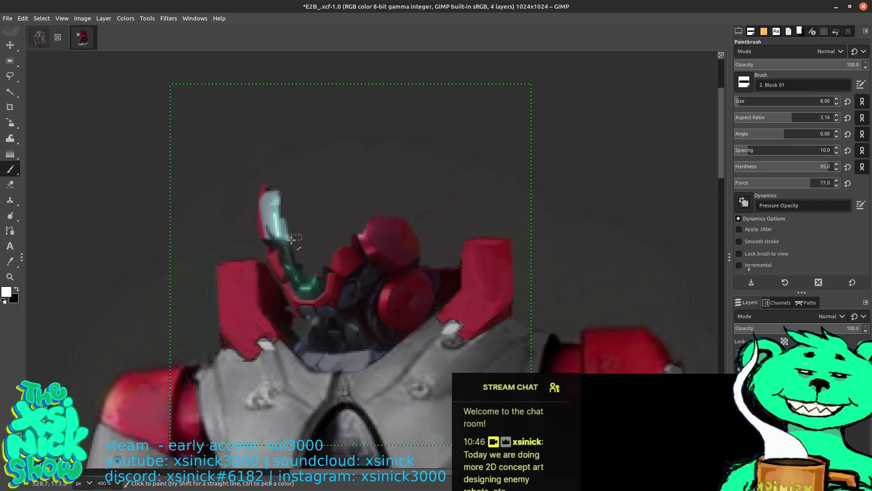
Step: Reveal the pale visor, the dark crown across the top and the head's rounded red right edge
drag(286, 195, 275, 224)
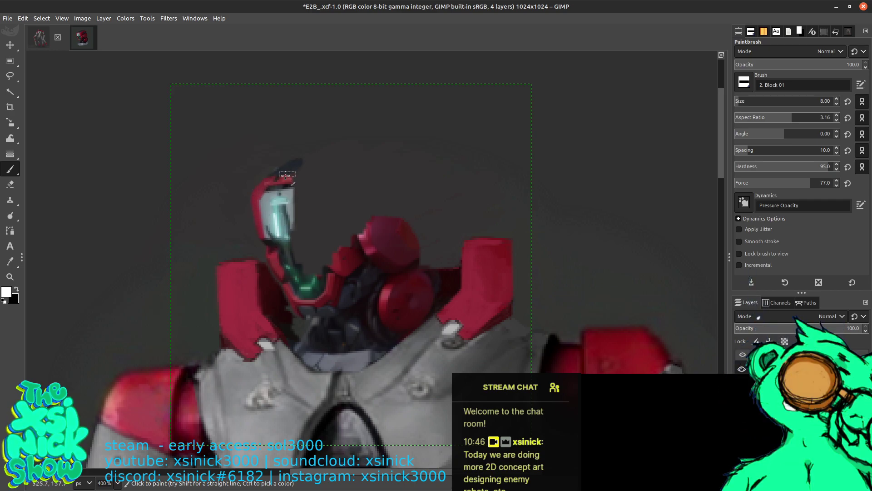
mouse_move(280, 173)
mouse_down()
mouse_move(295, 267)
mouse_move(281, 238)
mouse_move(300, 272)
mouse_move(299, 250)
mouse_move(288, 262)
mouse_move(285, 215)
mouse_move(312, 253)
mouse_move(315, 196)
mouse_up()
mouse_move(317, 249)
mouse_down()
mouse_move(345, 253)
mouse_move(353, 225)
mouse_up()
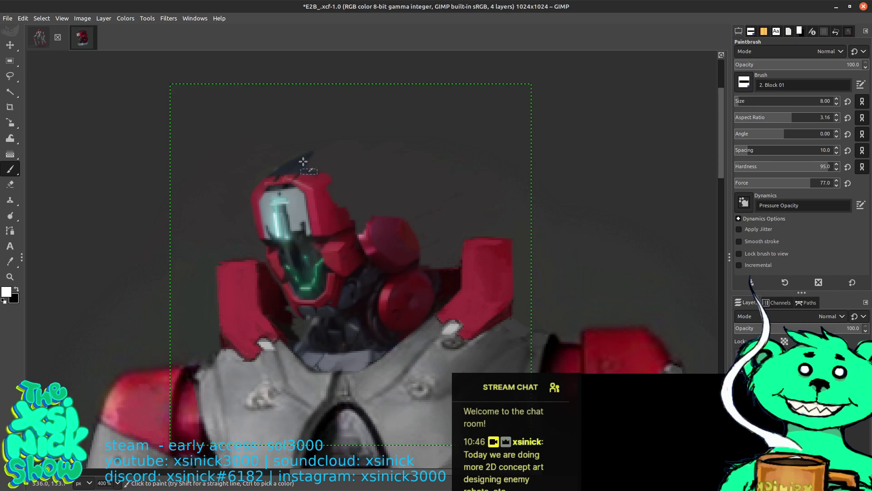
drag(331, 151, 348, 187)
mouse_move(306, 149)
mouse_down()
mouse_move(352, 147)
mouse_move(328, 171)
mouse_move(360, 187)
mouse_move(372, 172)
mouse_move(359, 144)
mouse_move(384, 183)
mouse_move(362, 141)
mouse_move(381, 153)
mouse_move(392, 175)
mouse_move(365, 176)
mouse_move(341, 196)
mouse_move(342, 229)
mouse_move(374, 242)
mouse_move(374, 203)
mouse_move(359, 221)
mouse_move(386, 175)
mouse_up()
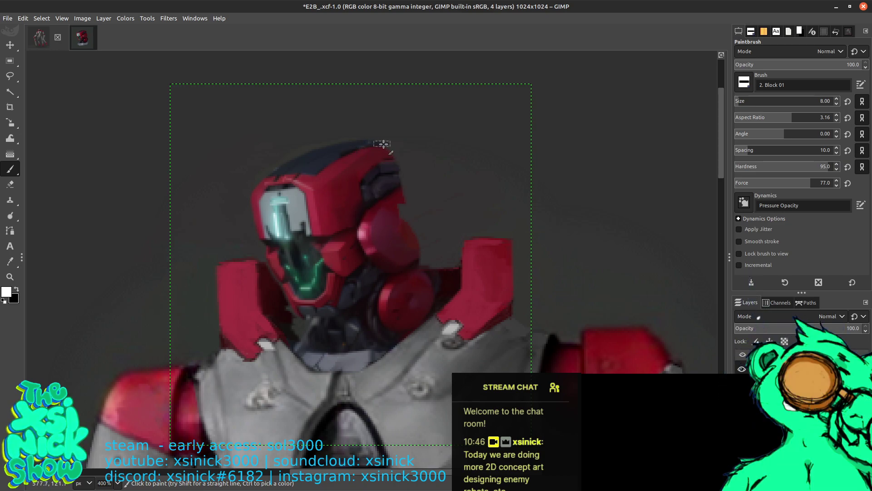
mouse_move(358, 144)
mouse_down()
mouse_move(384, 143)
mouse_move(371, 142)
mouse_move(397, 169)
mouse_move(402, 205)
mouse_move(368, 147)
mouse_move(379, 143)
mouse_move(361, 140)
mouse_move(400, 154)
mouse_move(413, 236)
mouse_move(409, 167)
mouse_move(418, 209)
mouse_up()
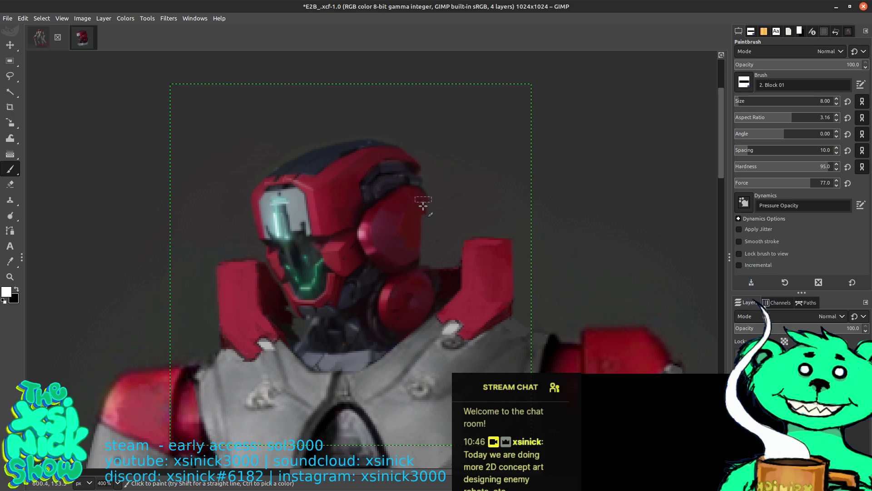
mouse_move(412, 162)
mouse_down()
mouse_move(418, 263)
mouse_move(435, 290)
mouse_up()
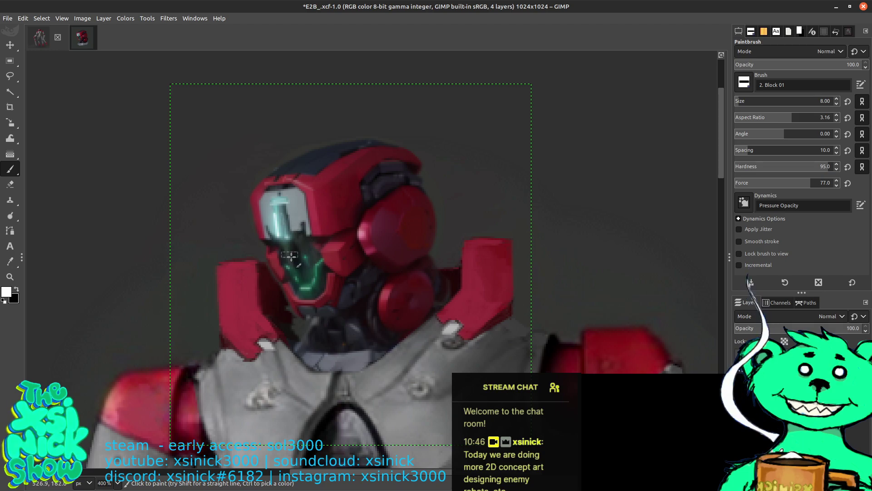
Step: Swap to a black foreground, shrink the brush to size 4, and zoom in to 800% around the helmet
key(x)
key(bracketleft)
key(bracketleft)
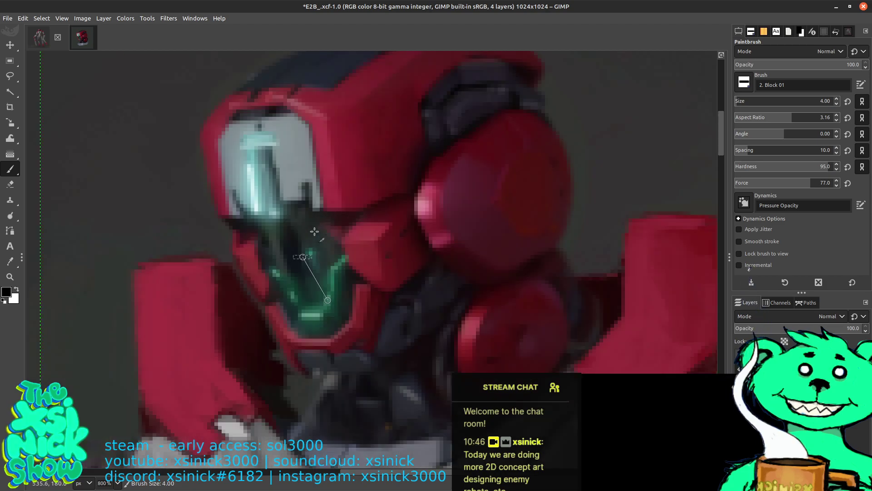
scroll(320, 354, up, 1)
drag(321, 358, 414, 215)
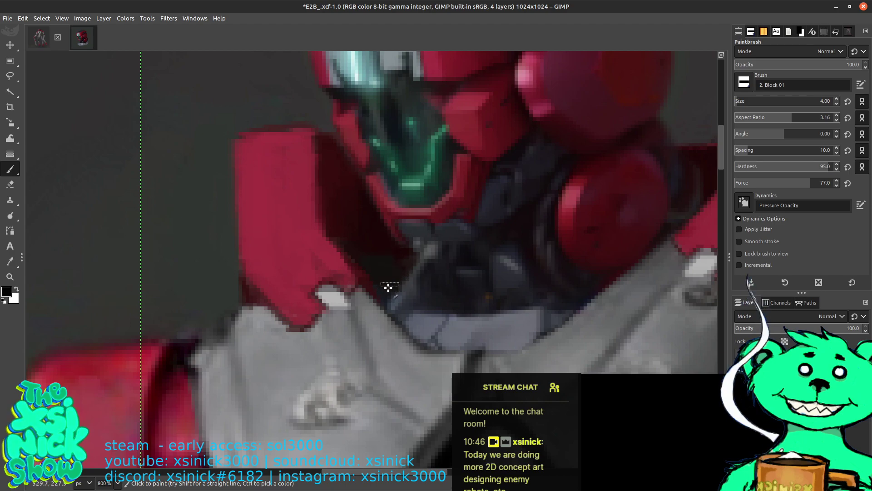
scroll(361, 257, up, 5)
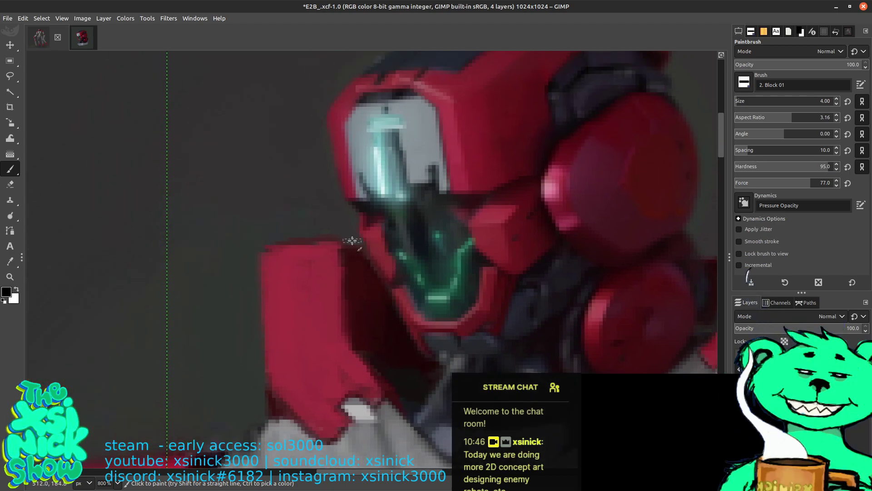
scroll(367, 173, up, 4)
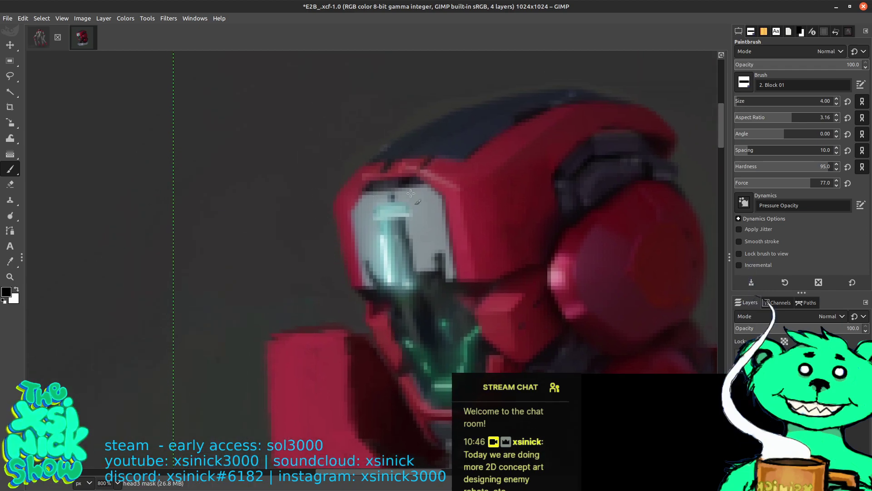
scroll(328, 225, up, 3)
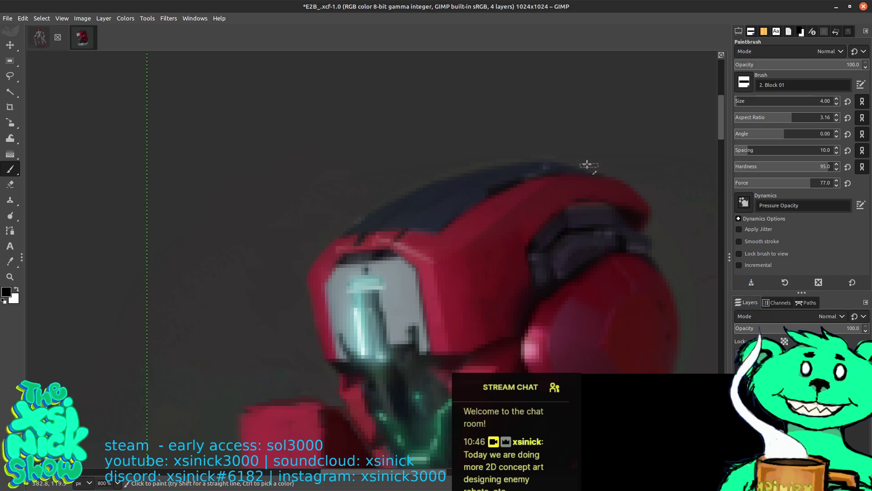
drag(620, 157, 558, 99)
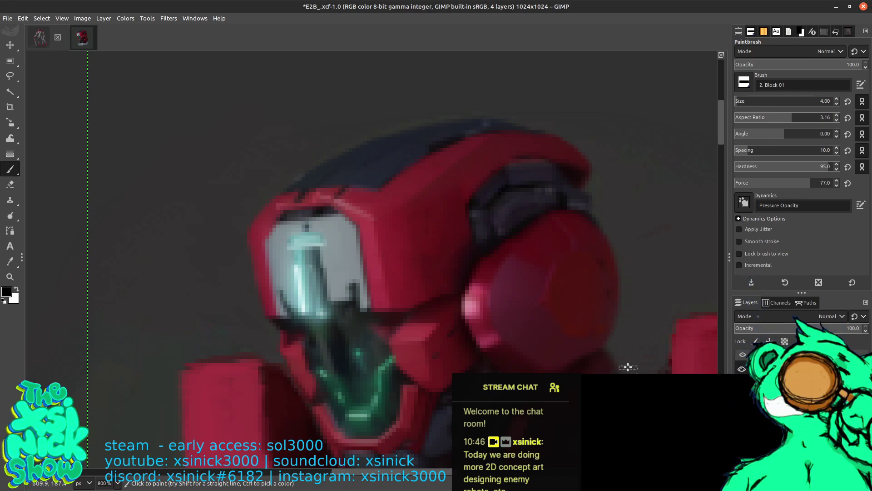
drag(647, 317, 574, 139)
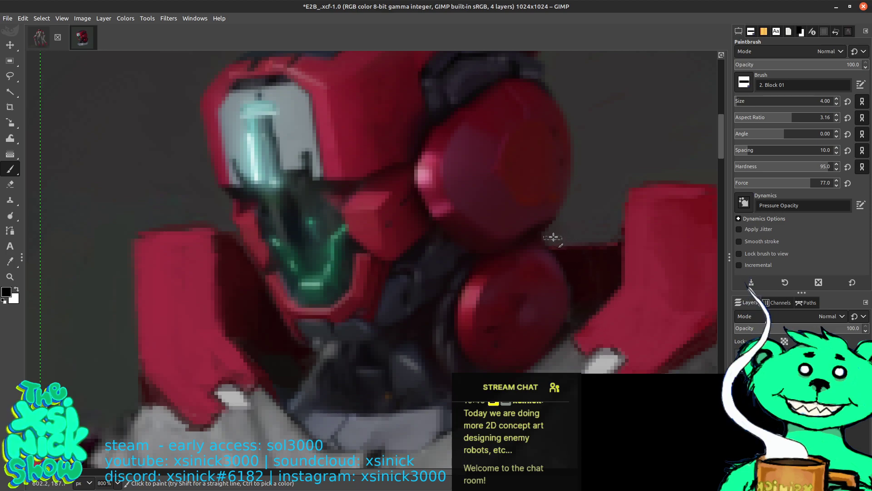
scroll(560, 196, up, 5)
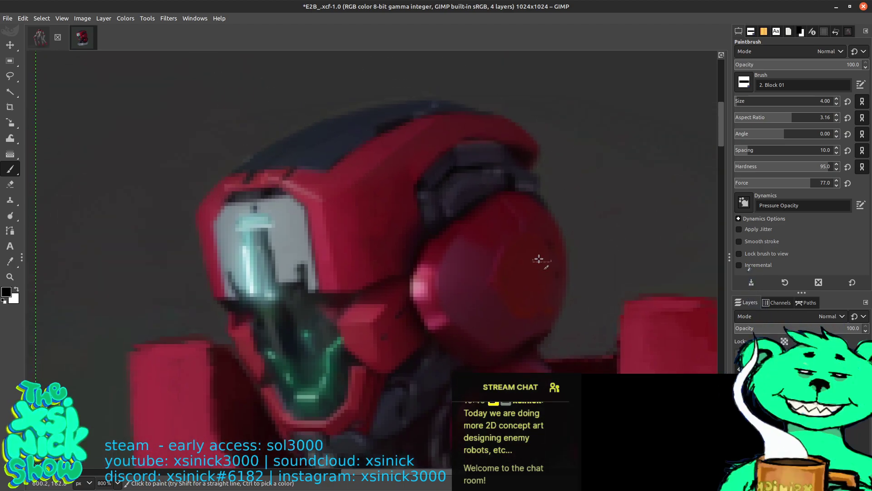
scroll(499, 179, down, 5)
scroll(500, 179, left, 2)
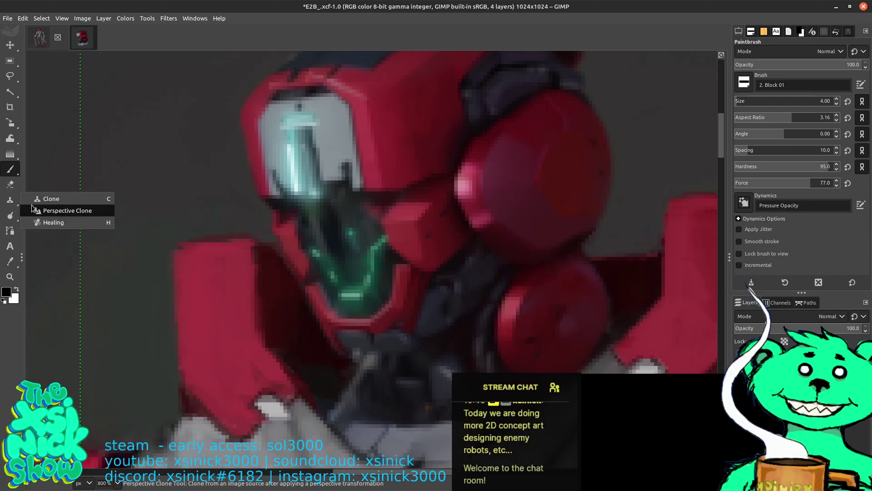
Step: Select the Dodge/Burn tool and set its Type to Burn
mouse_move(15, 213)
click(63, 238)
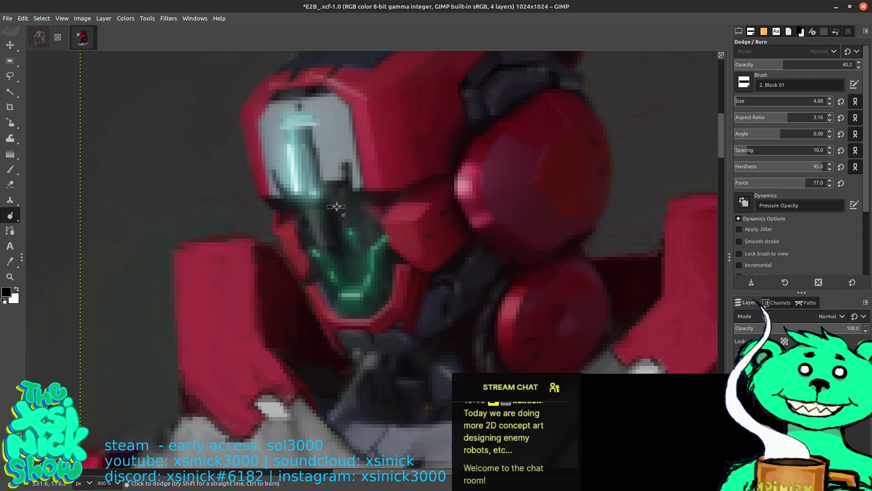
scroll(860, 171, down, 4)
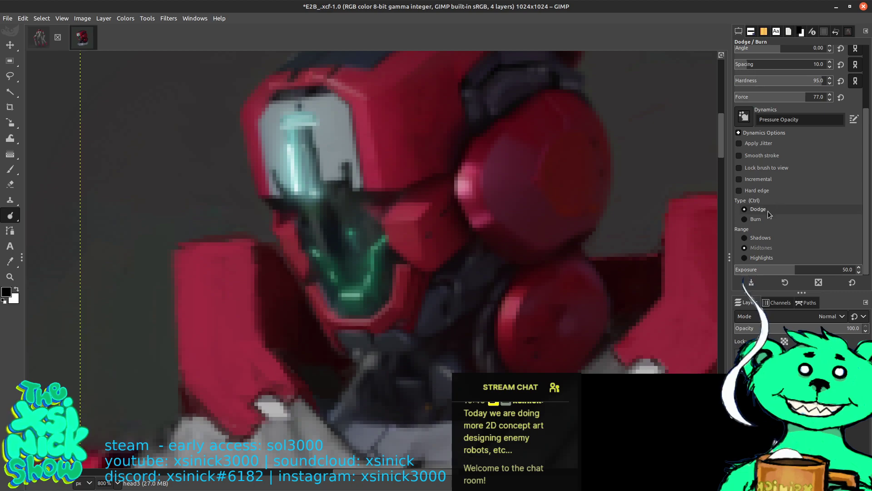
click(755, 219)
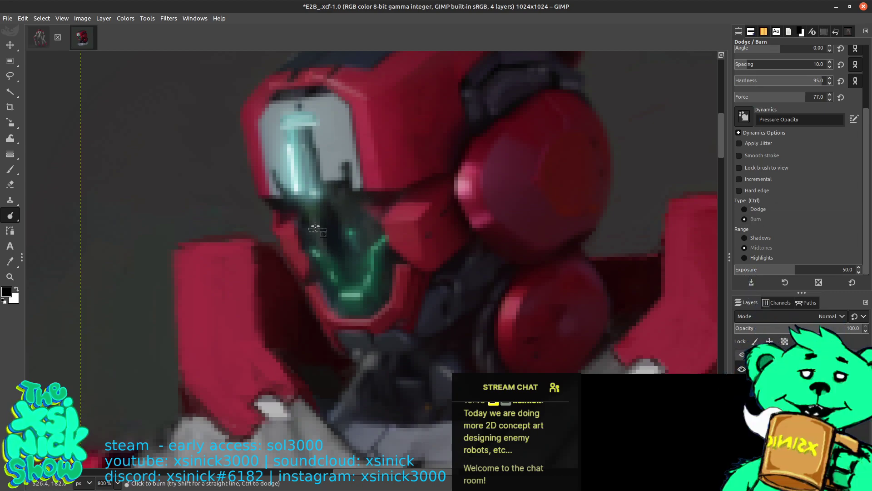
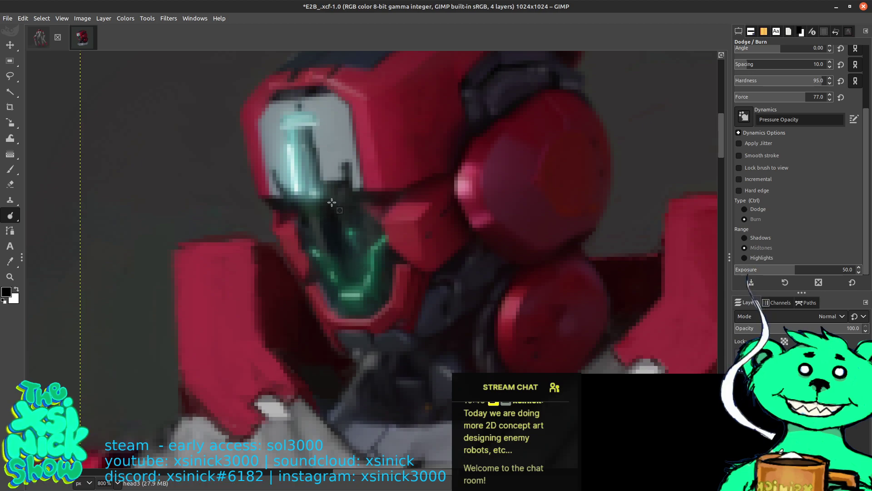
Step: Pick the Scale tool and zoom out from 800% to about 100% to see the whole robot
key(shift+s)
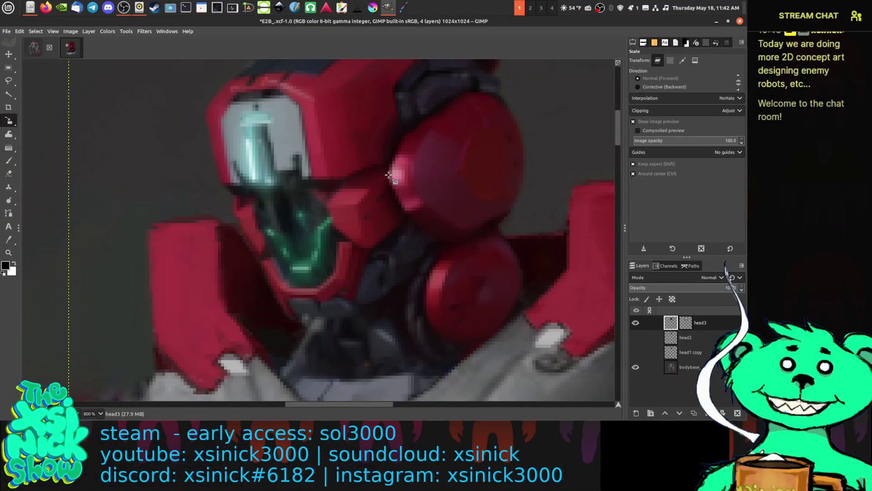
scroll(380, 175, down, 2)
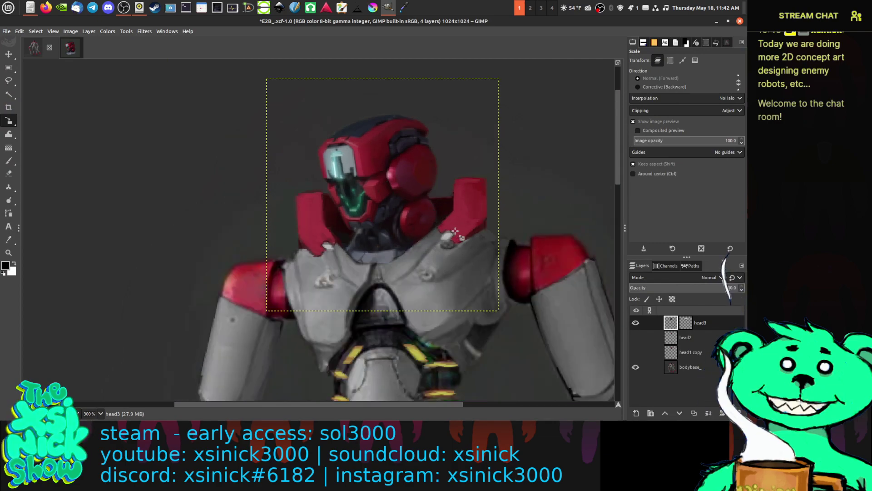
scroll(445, 227, down, 3)
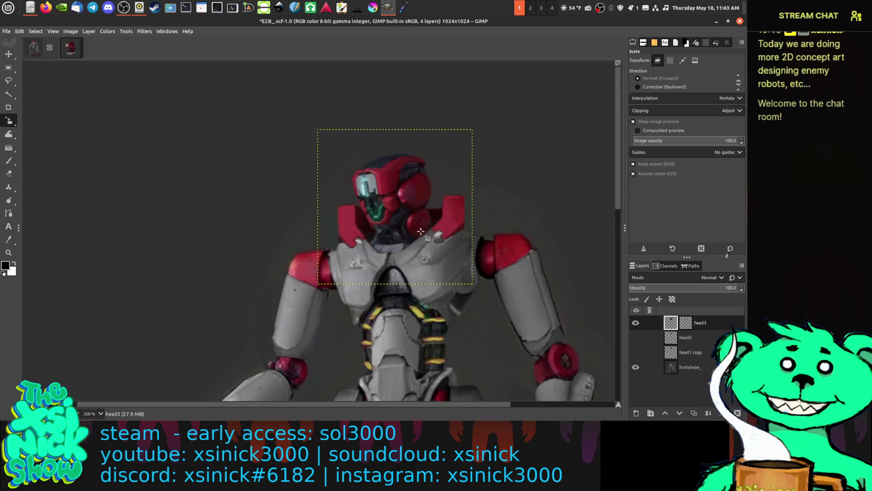
scroll(421, 231, up, 1)
scroll(421, 231, down, 2)
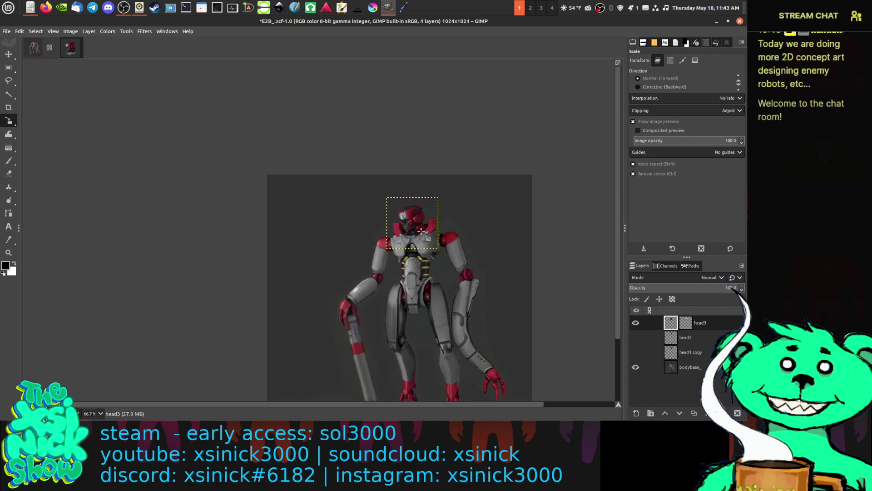
scroll(422, 231, up, 1)
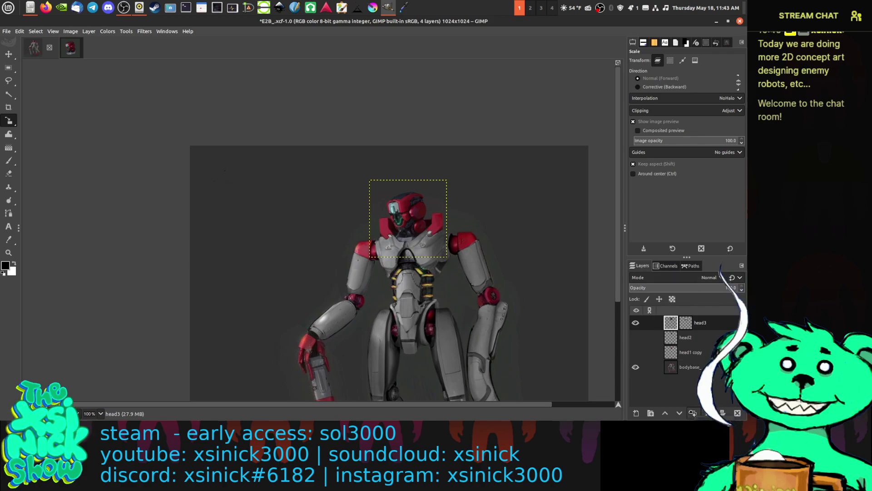
Step: Duplicate head3 and merge the copy back down into head3
click(692, 412)
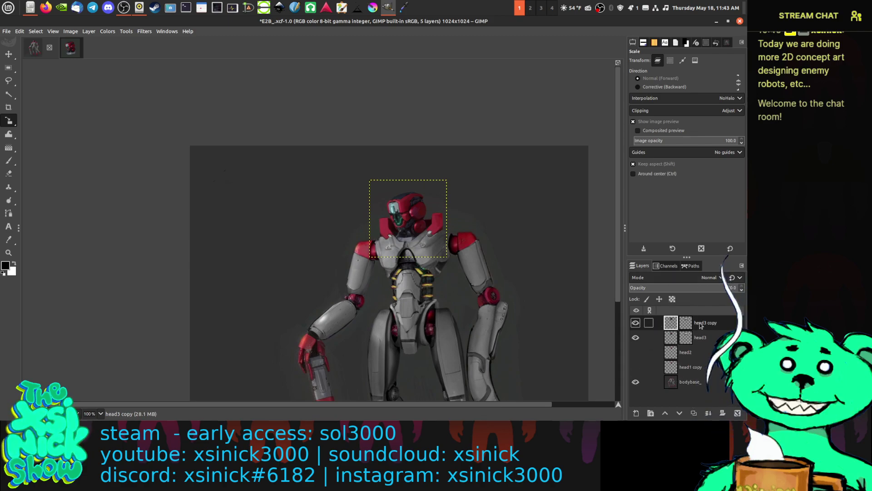
right_click(668, 325)
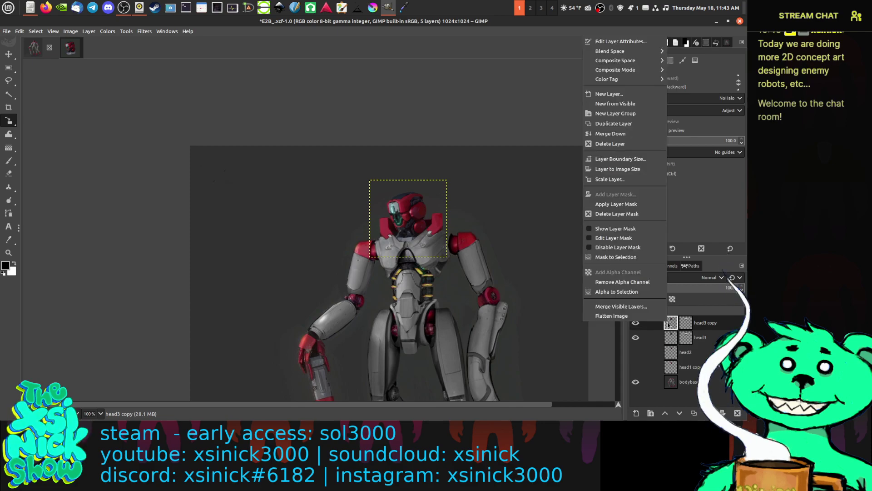
click(610, 134)
Step: Compare head3, head2 and head1 copy, leaving only the orange-visored head1 copy visible
click(635, 322)
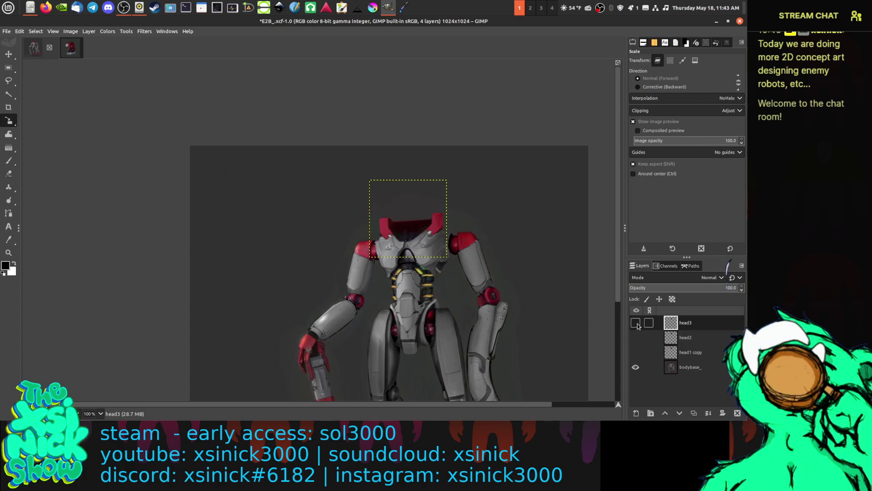
click(635, 337)
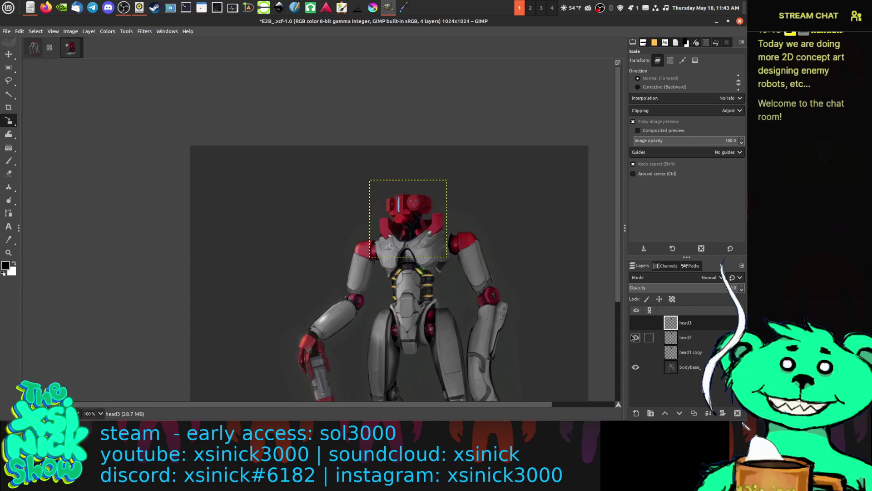
click(635, 337)
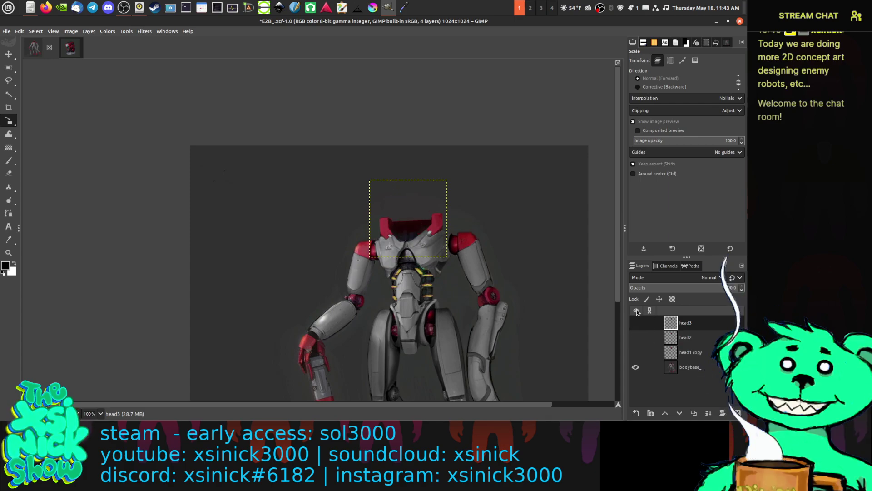
click(635, 322)
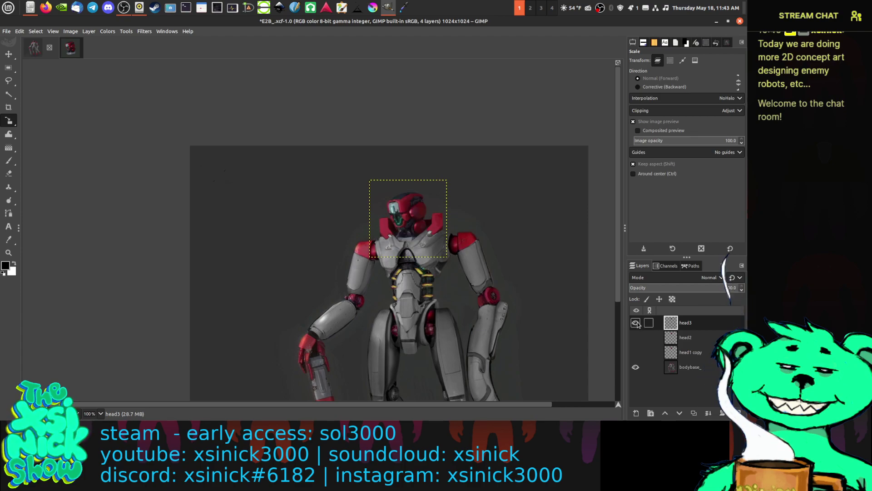
click(636, 323)
click(636, 322)
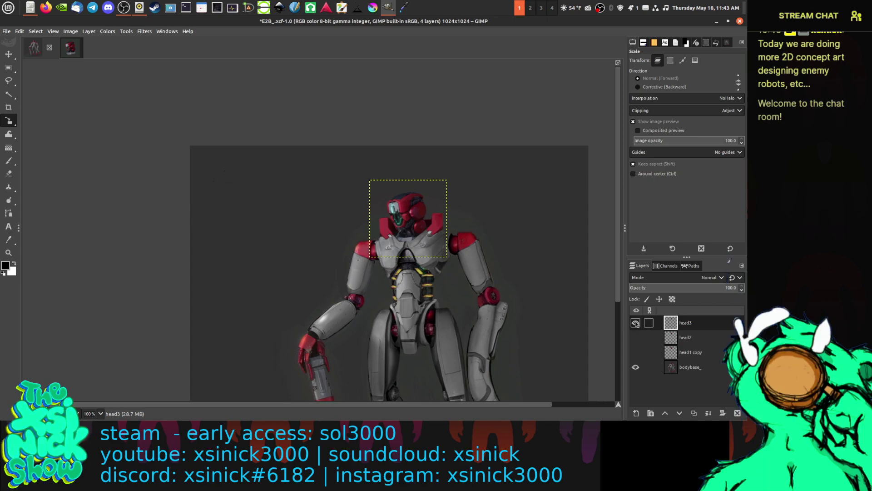
click(636, 338)
click(636, 337)
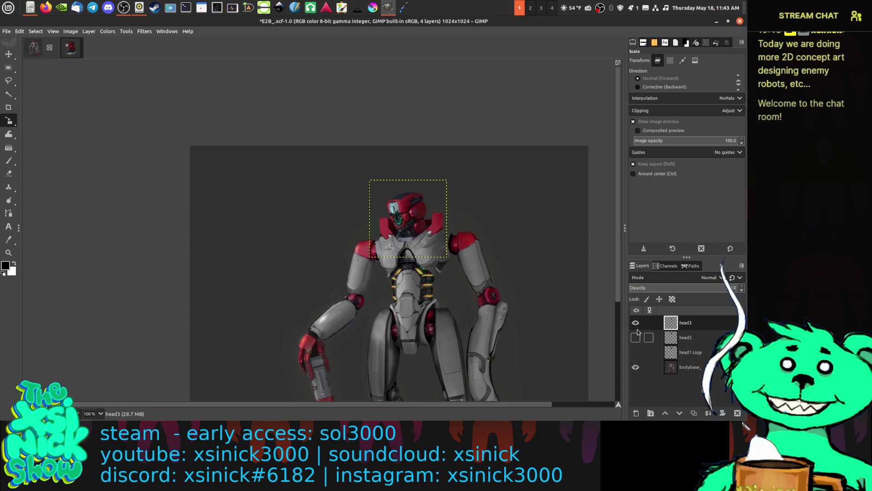
click(636, 323)
click(636, 352)
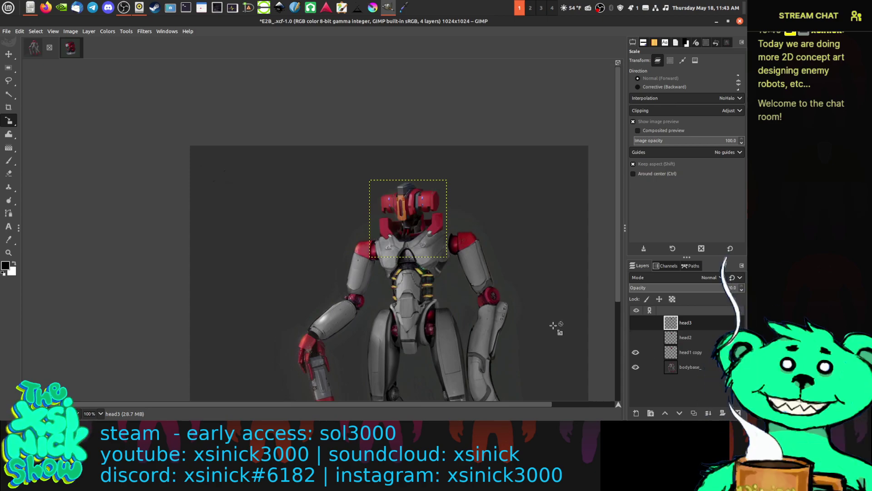
Step: Inspect the robot and its orange-visored head, then make bodybase_ the active layer
drag(437, 282, 390, 256)
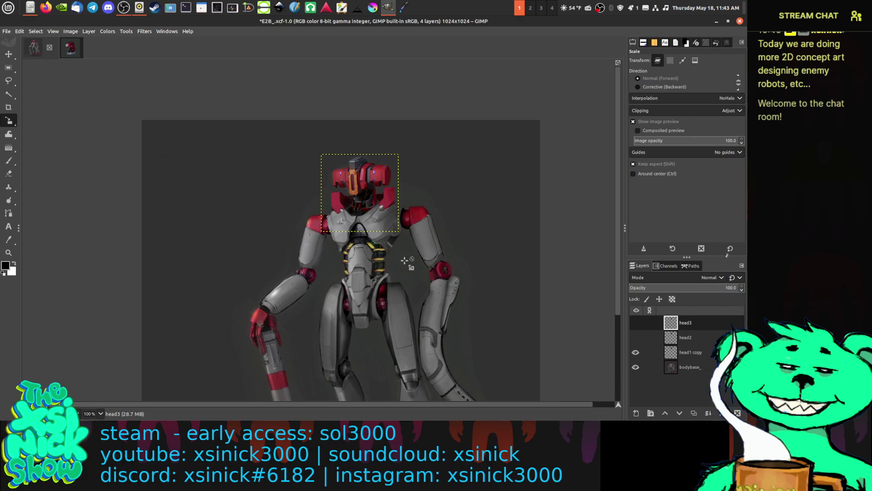
scroll(394, 273, down, 2)
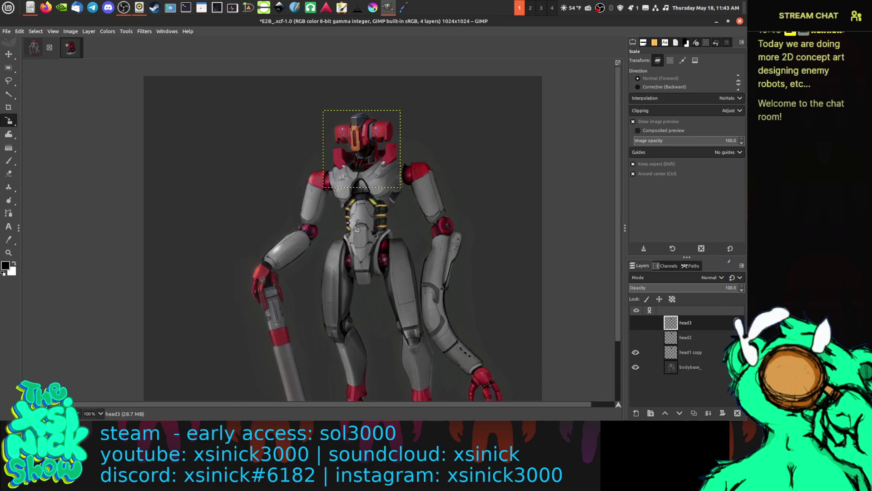
drag(373, 272, 336, 262)
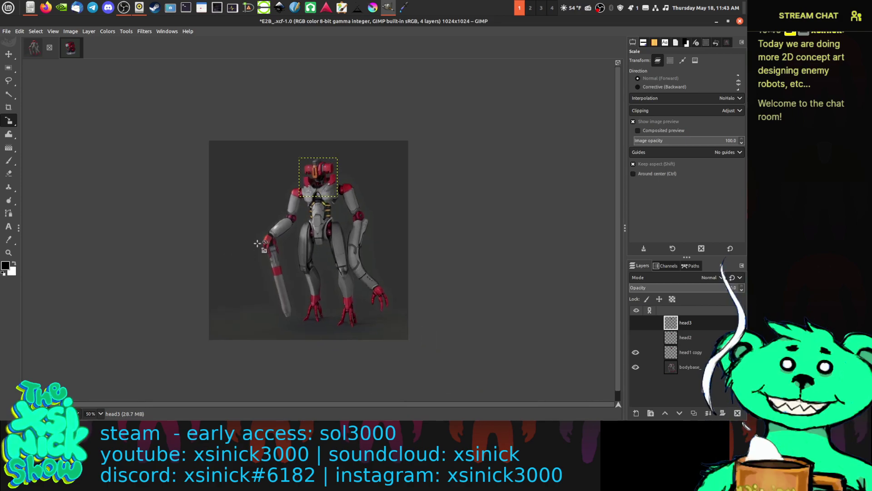
scroll(268, 248, up, 2)
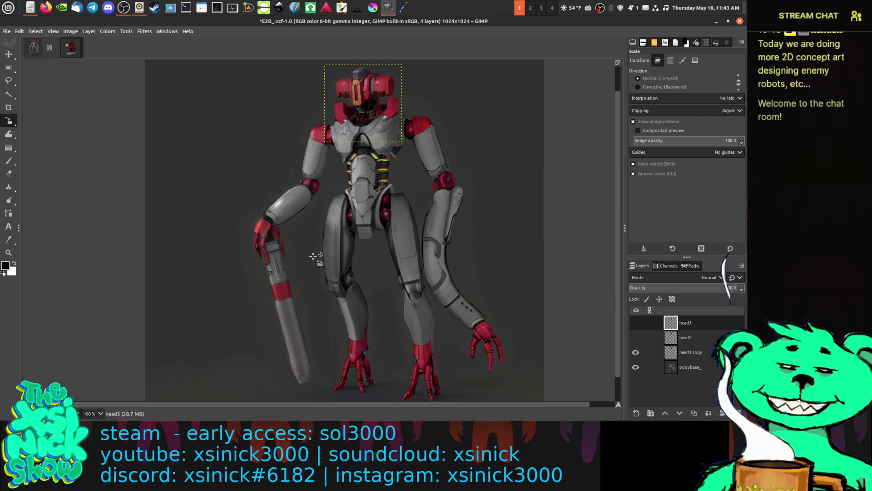
scroll(311, 249, down, 5)
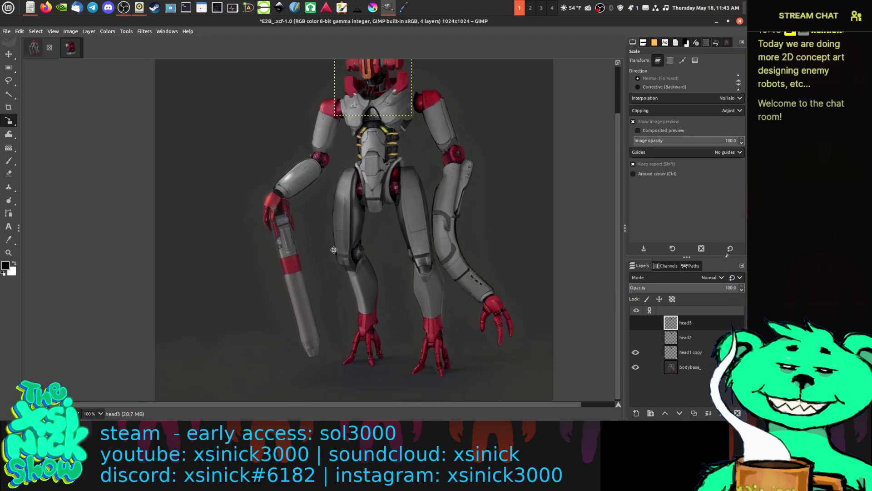
scroll(295, 264, right, 2)
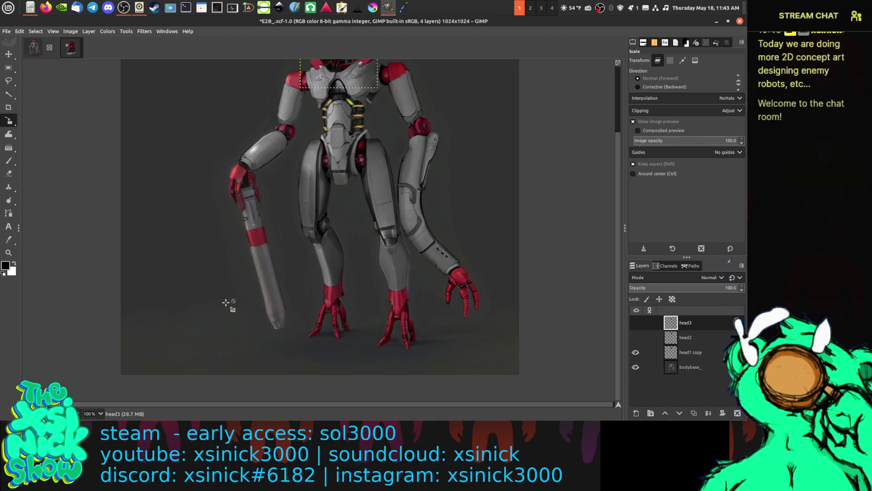
drag(335, 263, 344, 309)
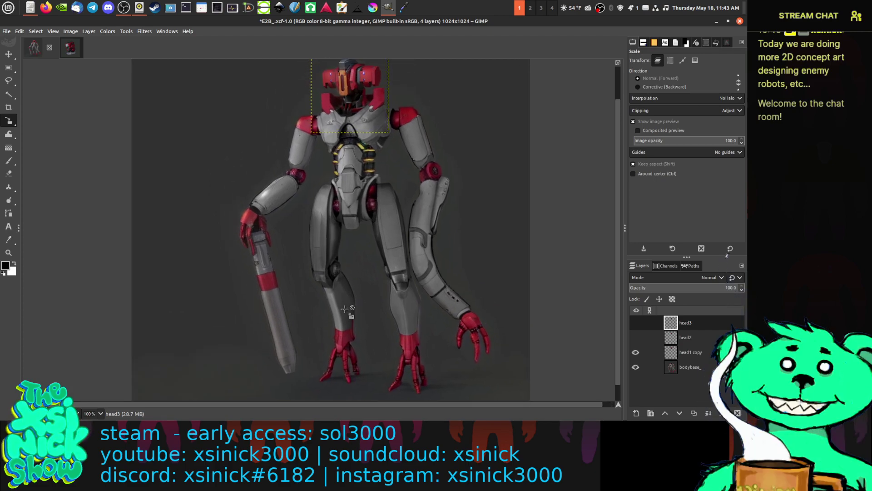
scroll(330, 272, up, 3)
scroll(330, 272, left, 1)
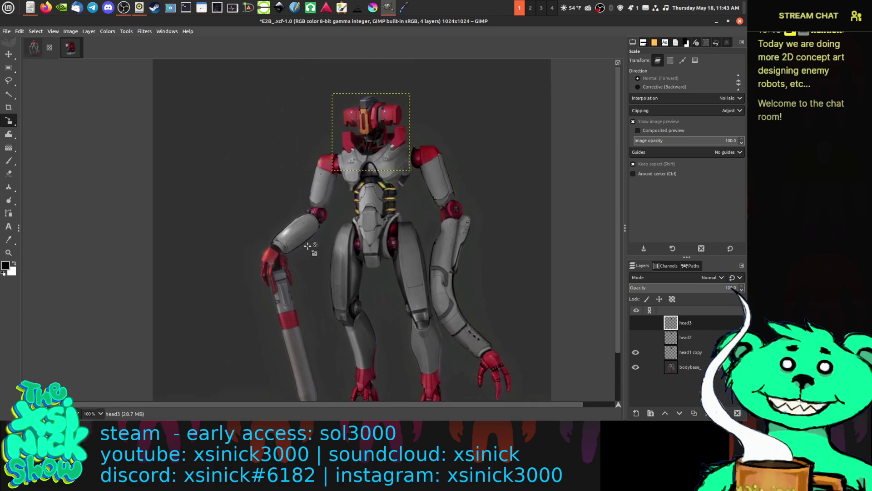
scroll(307, 262, down, 3)
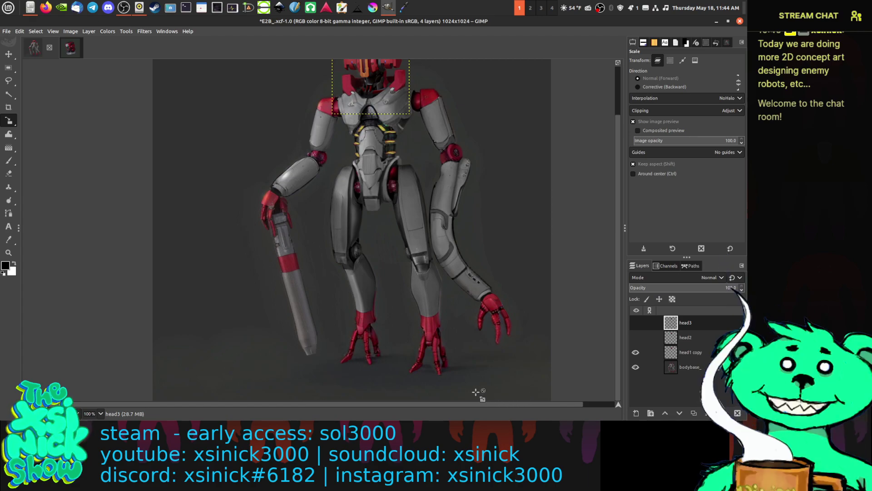
click(720, 372)
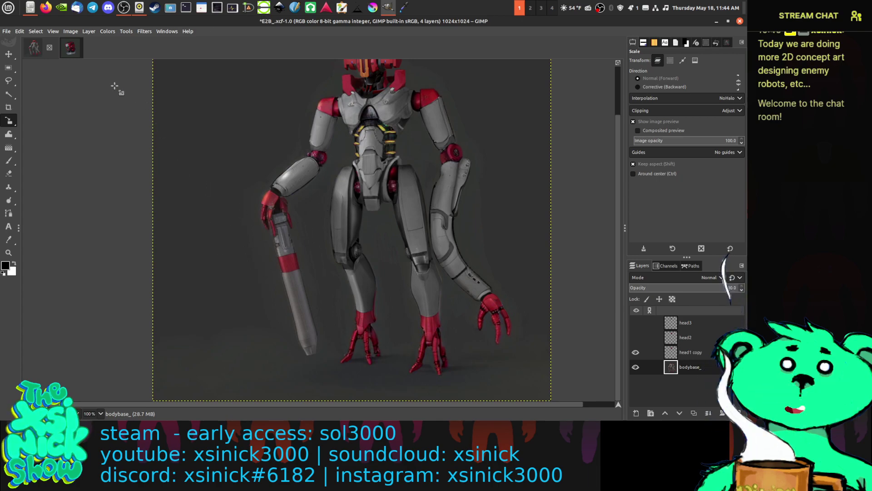
Step: Trace a Free Select outline around the cane, from its bottom tip up past the grip
click(8, 80)
scroll(320, 315, up, 1)
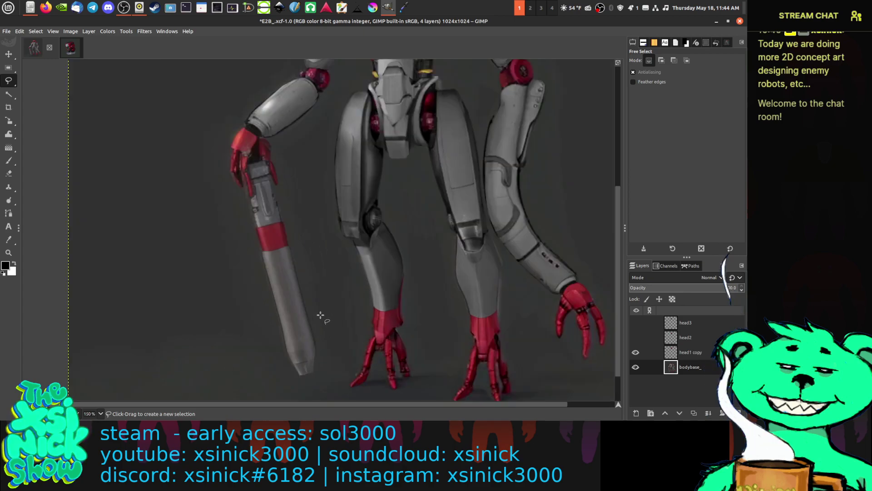
click(298, 376)
click(317, 344)
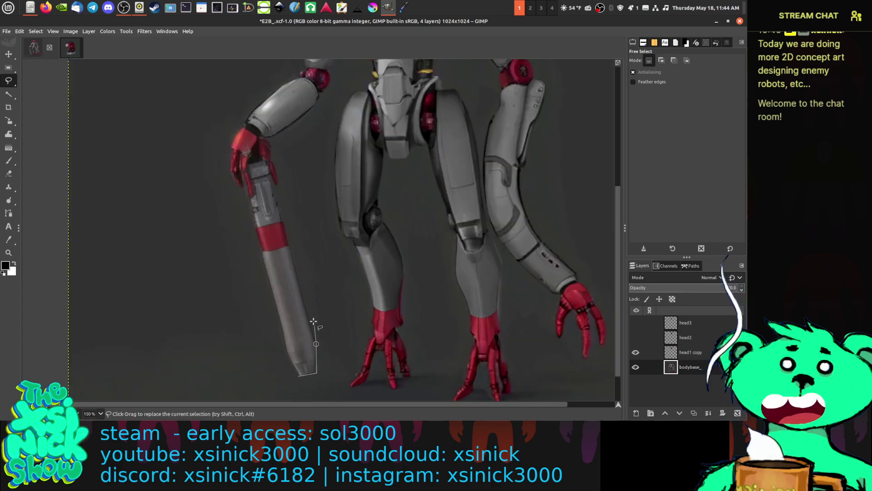
click(265, 161)
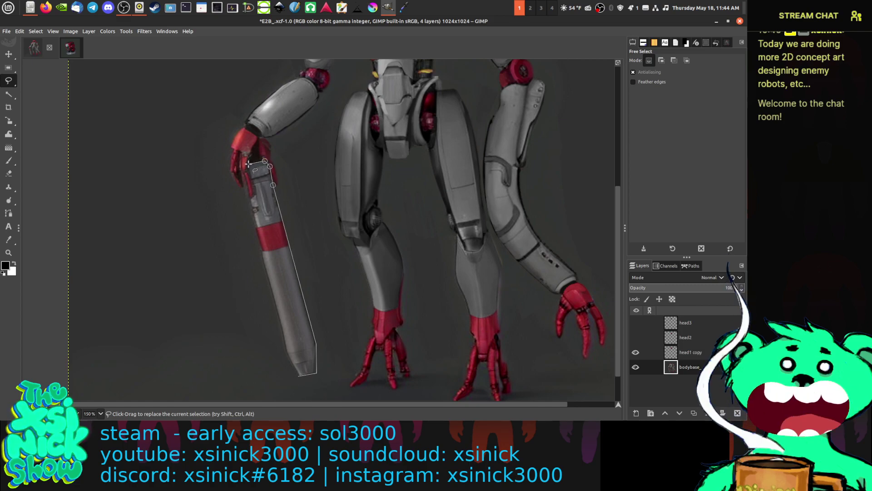
double_click(247, 170)
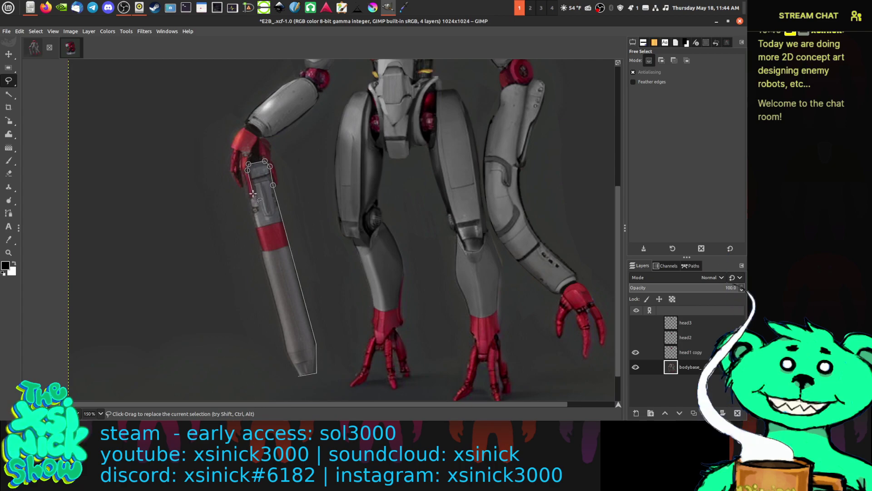
click(251, 200)
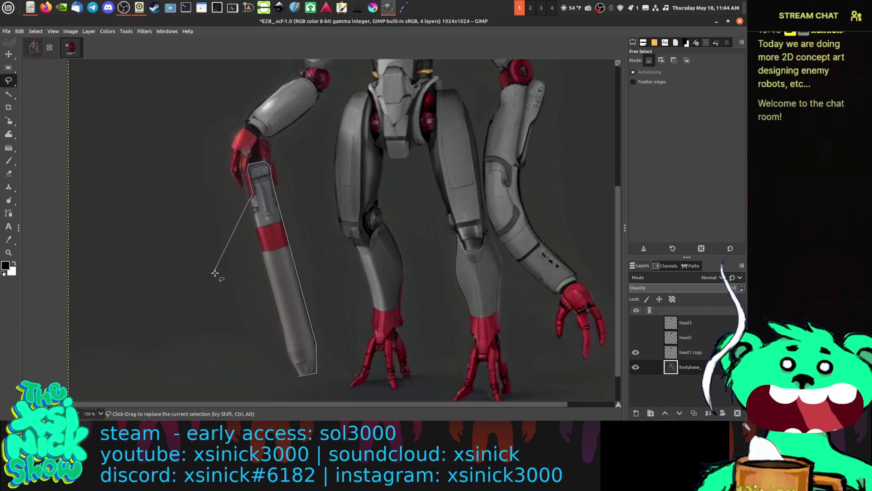
click(254, 293)
click(282, 368)
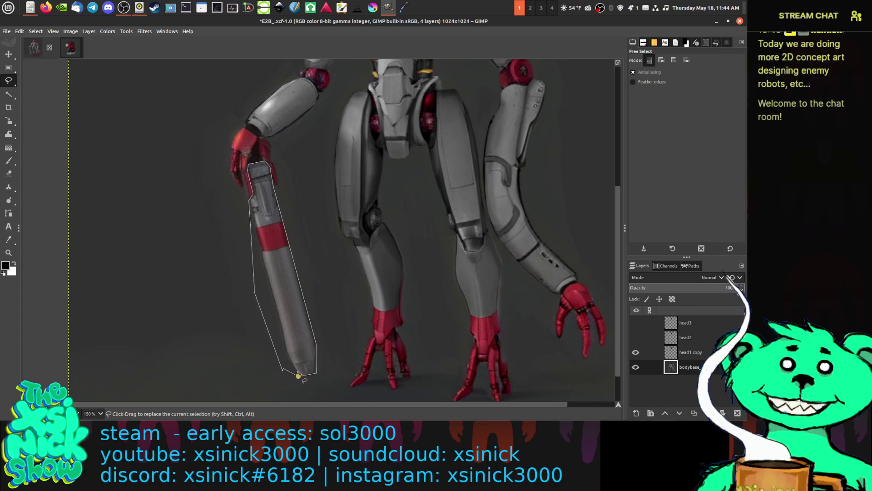
Step: Close the outline, refit its right edge and bottom corners to the cane, and commit it
double_click(298, 377)
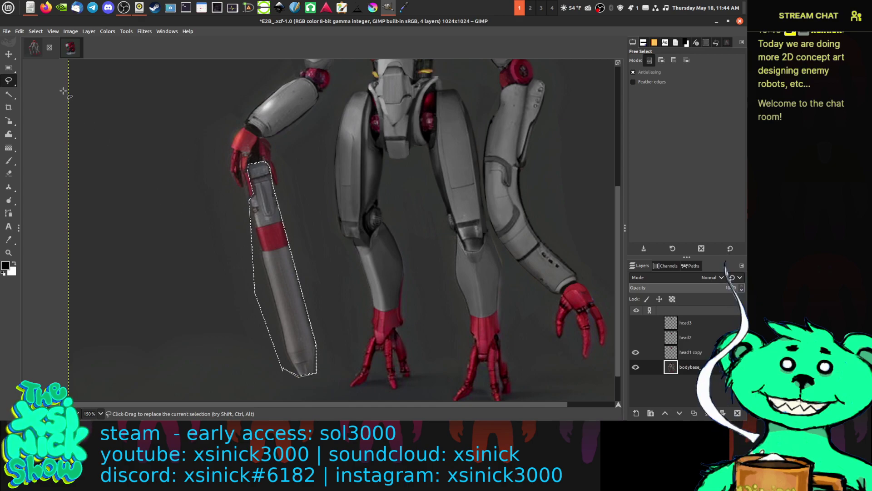
double_click(319, 373)
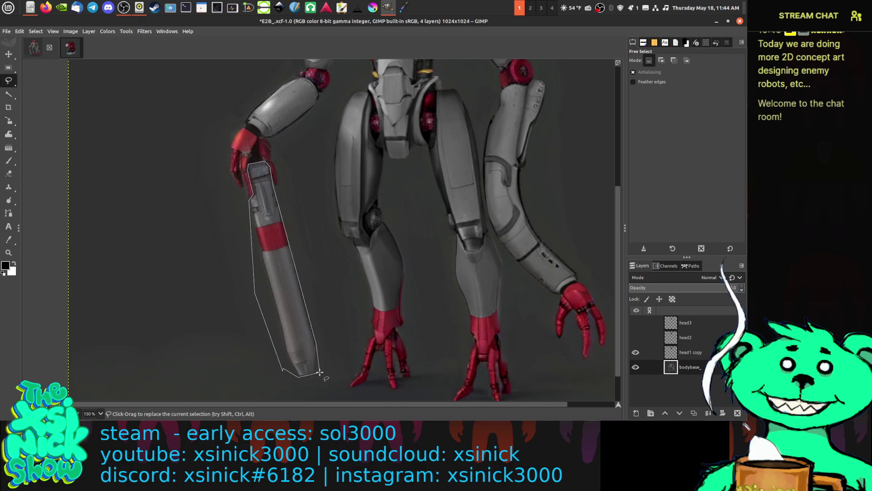
drag(316, 344, 325, 341)
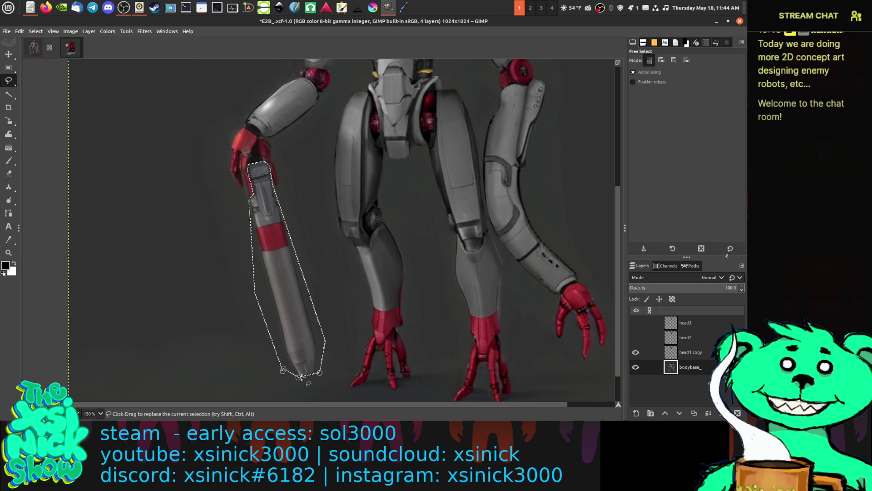
drag(300, 377, 325, 377)
key(Return)
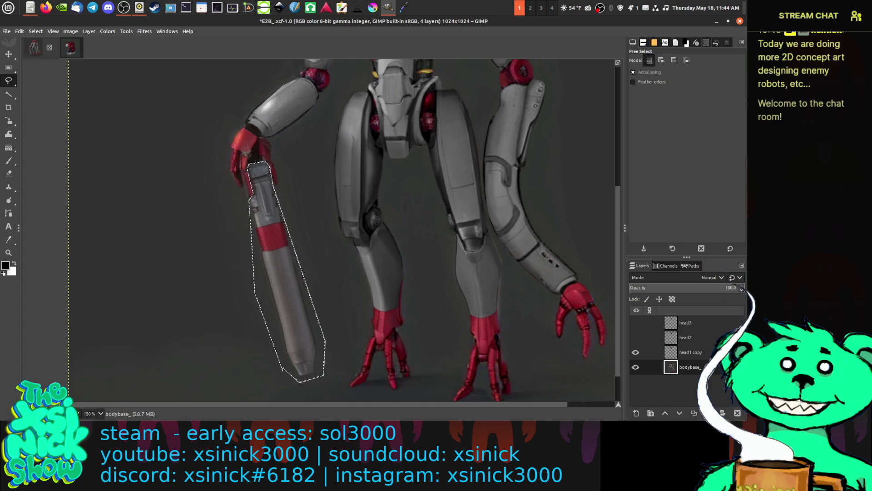
click(8, 54)
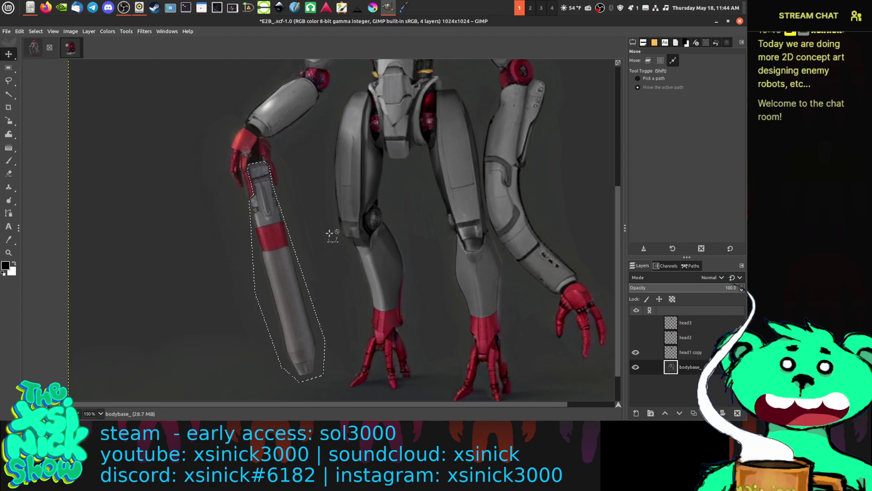
Step: Copy the selected cane and paste it as a new layer
key(ctrl+c)
key(ctrl+v)
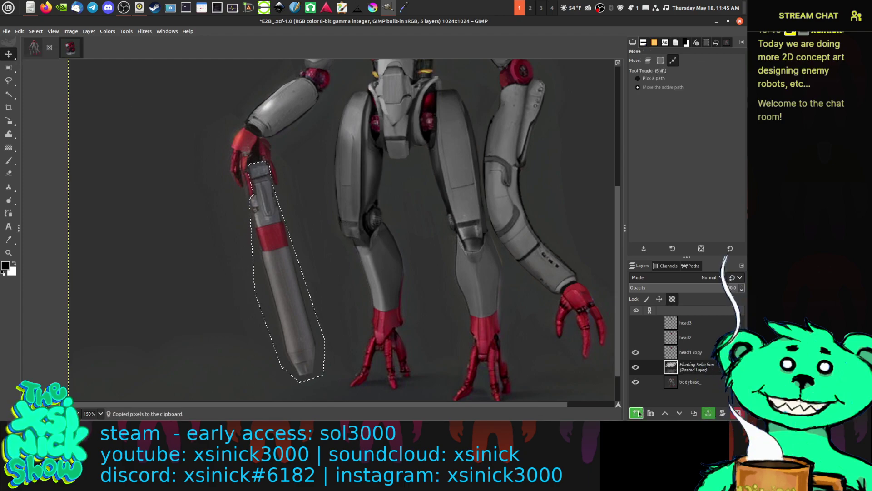
key(ctrl+shift+n)
Step: Rotate the pasted cane about 178° with NoHalo, shift it toward the elbow, and start a layer mask
click(10, 123)
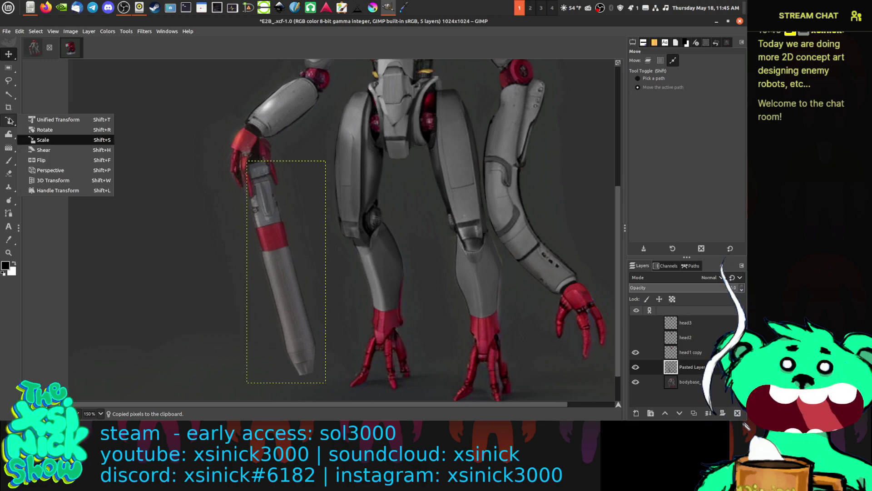
click(45, 129)
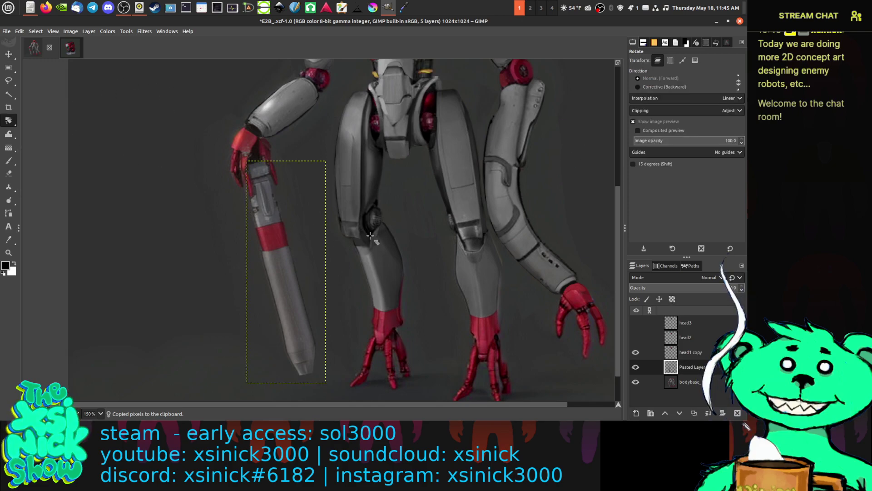
click(670, 101)
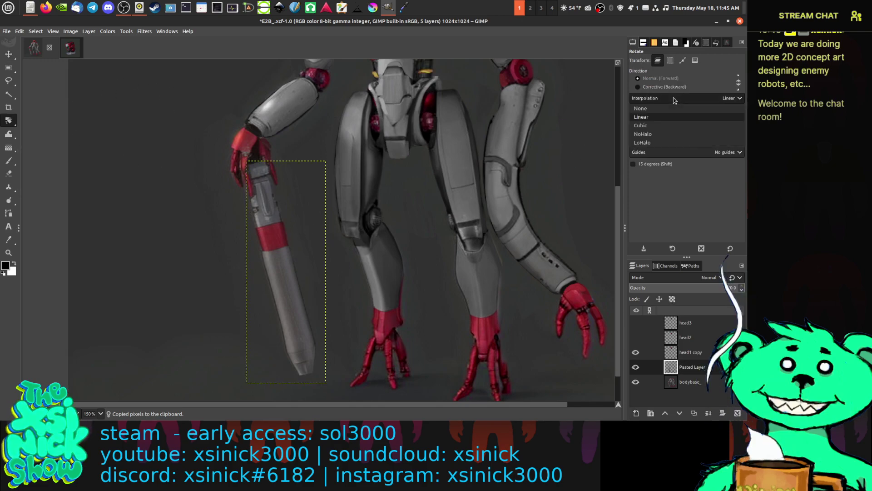
click(664, 138)
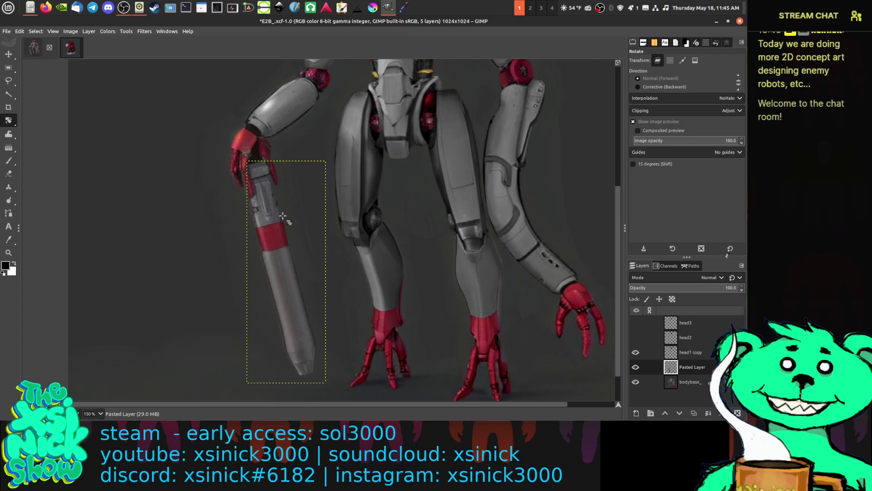
drag(284, 244, 282, 370)
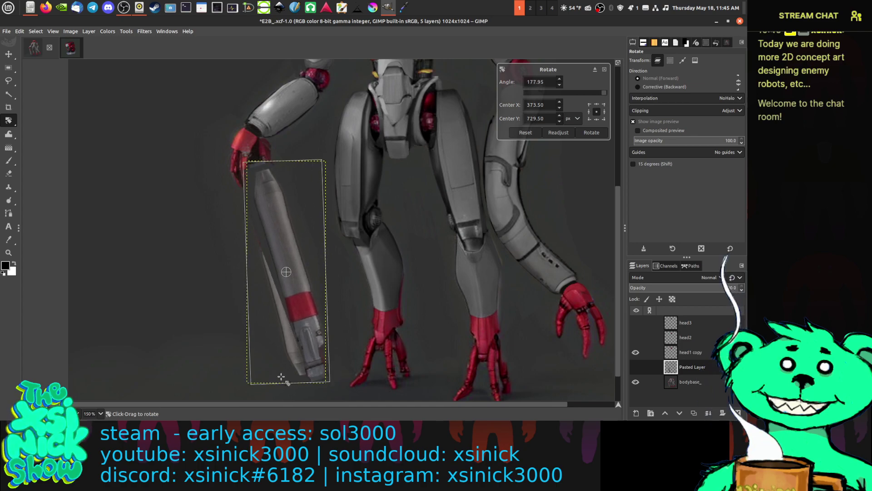
drag(286, 272, 270, 231)
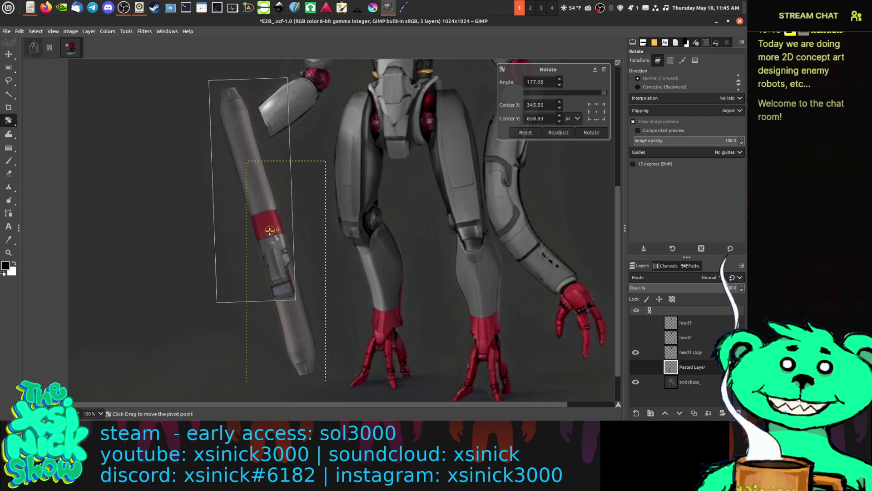
key(Return)
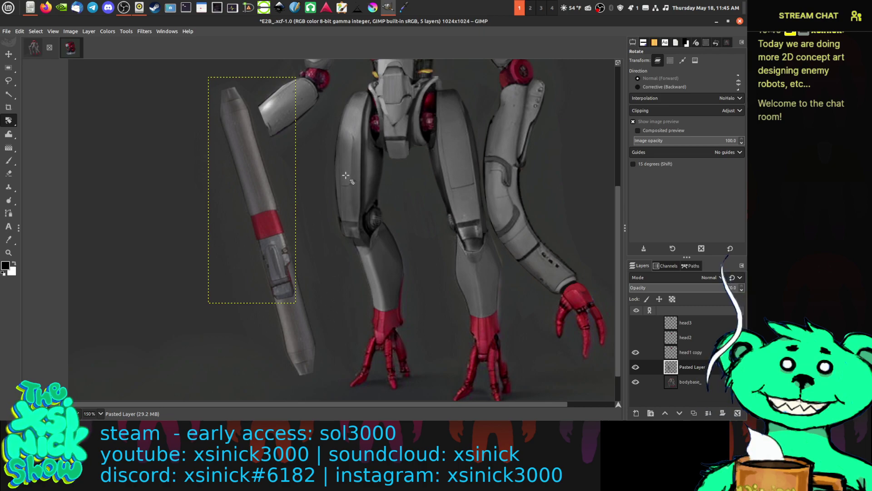
right_click(688, 369)
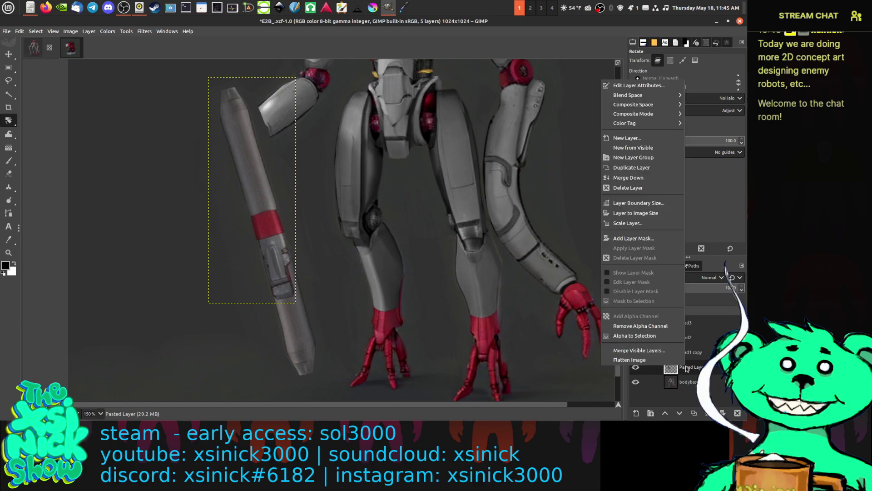
click(650, 238)
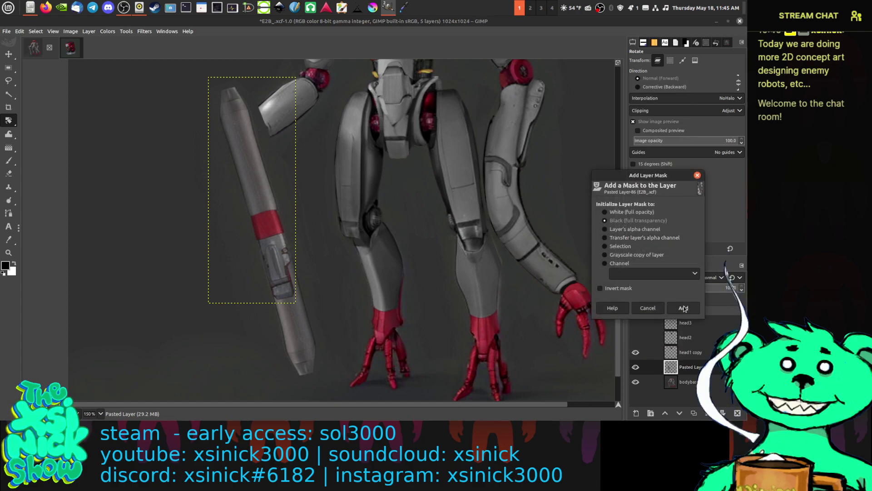
Step: Add a black, fully transparent mask to the pasted cane layer
click(684, 308)
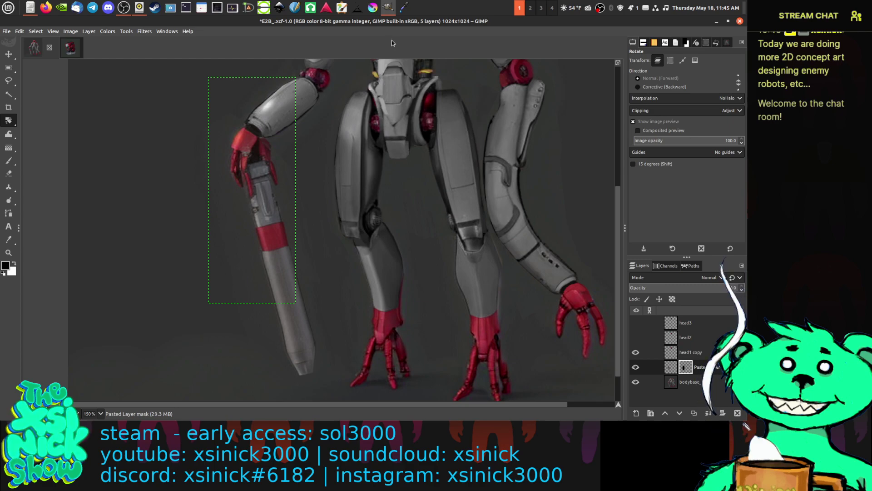
key(super+d)
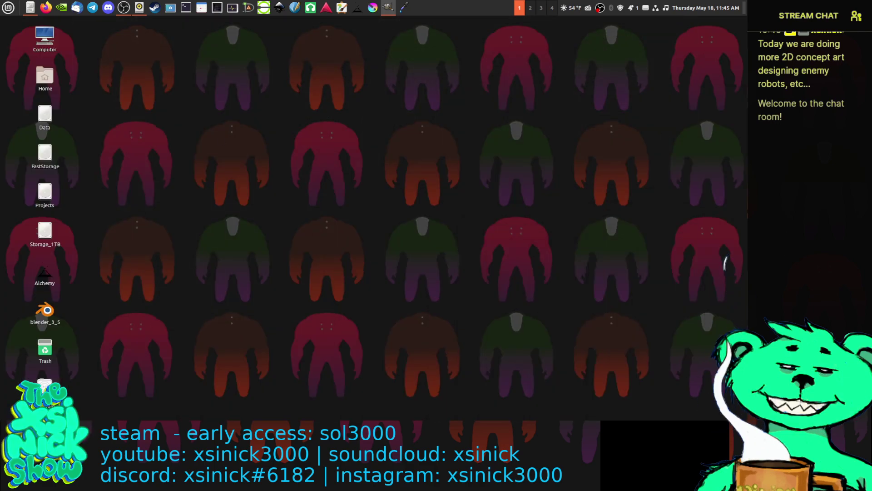
key(super+d)
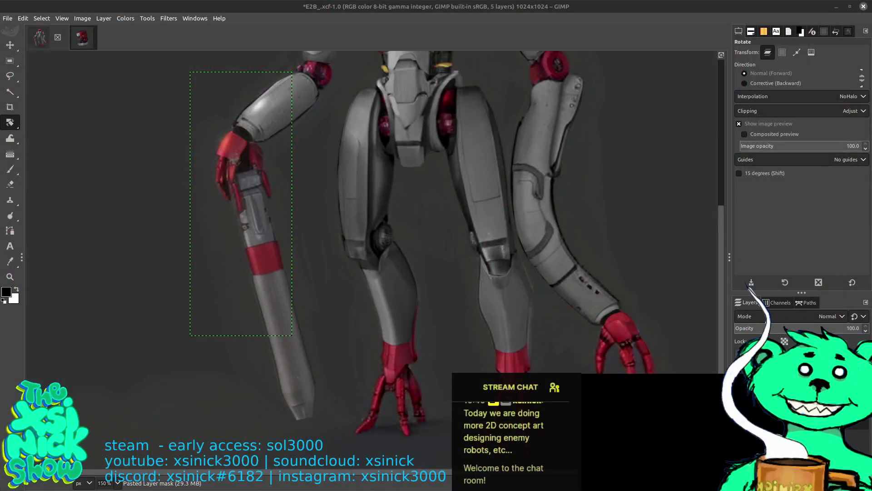
Step: Select the Paintbrush and make the pasted layer's mask the painting target
key(shift+d)
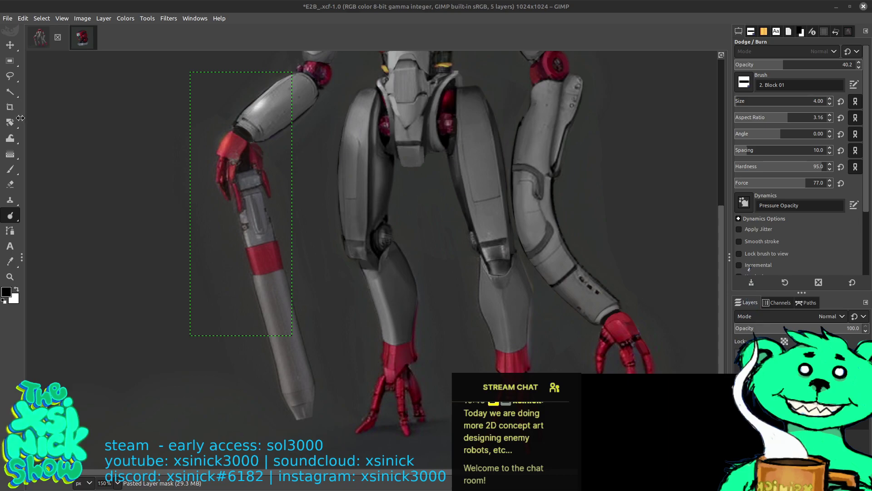
mouse_move(10, 123)
click(13, 169)
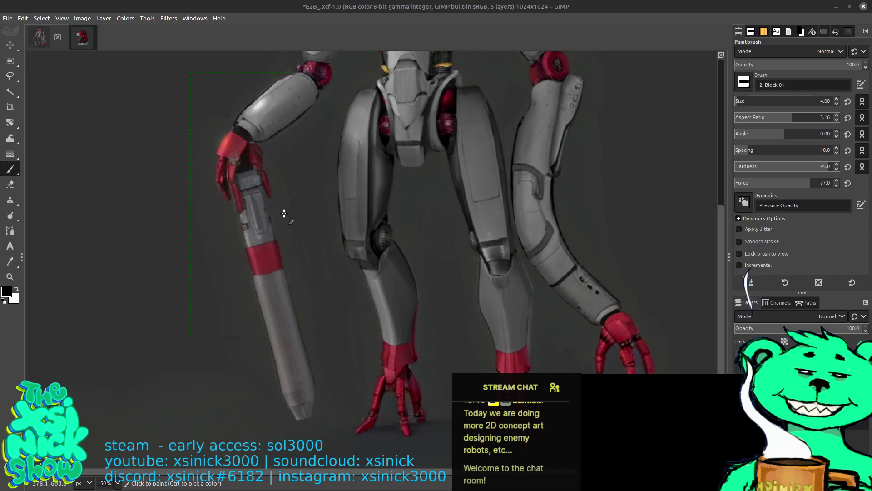
key(ctrl+v)
Step: Zoom to 300% and paint white on the mask to reveal grey plating below the grip
scroll(234, 236, up, 2)
scroll(233, 236, left, 1)
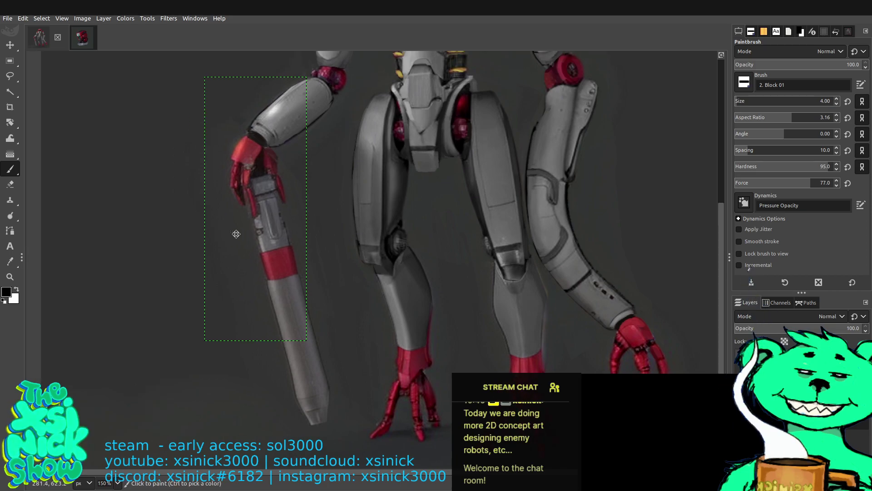
scroll(377, 219, up, 3)
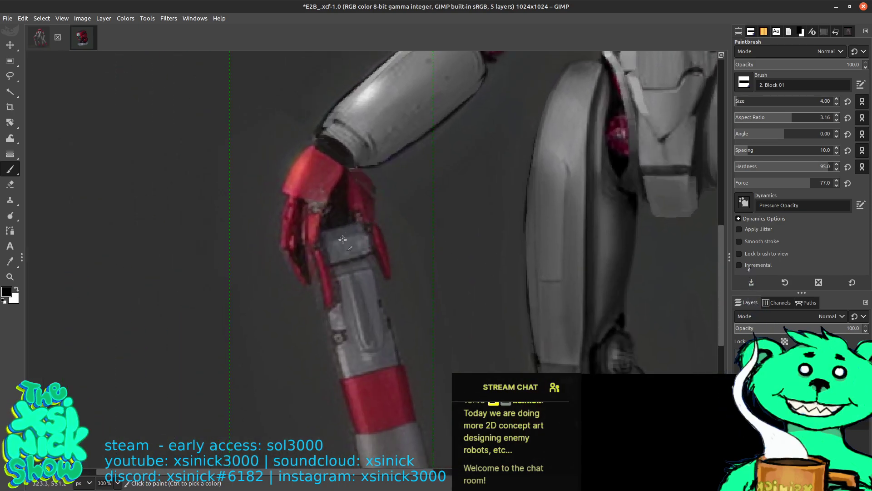
click(360, 295)
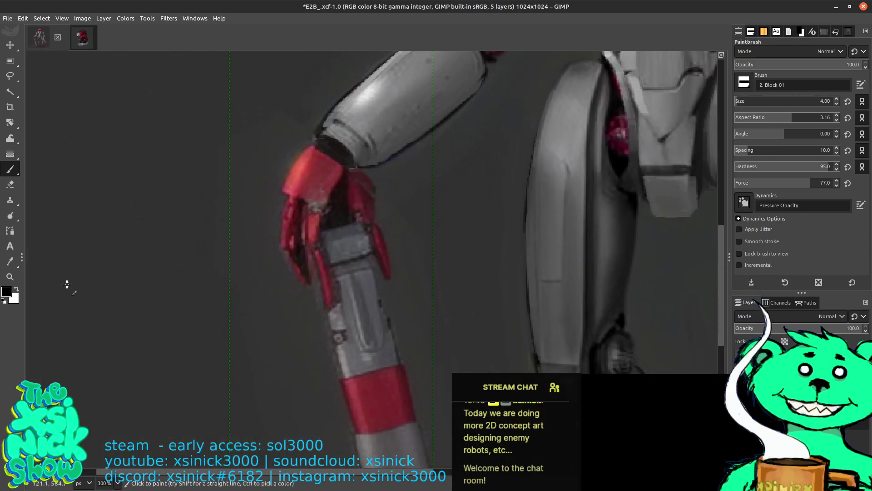
key(x)
mouse_move(350, 271)
mouse_down()
mouse_move(347, 240)
mouse_move(363, 295)
mouse_up()
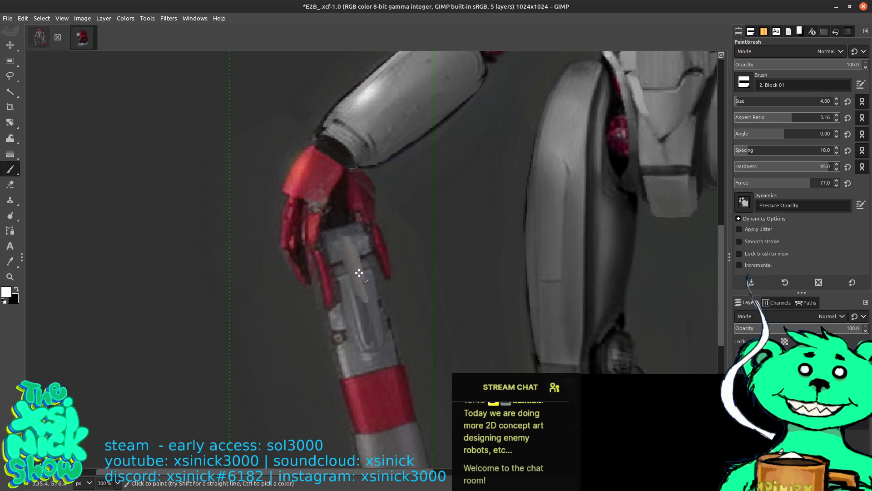
Step: Using the Pixel (3×3) brush at size 6, reveal lighter plating and red patches down the cane
key(bracketright)
key(bracketright)
key(bracketright)
key(bracketright)
key(bracketright)
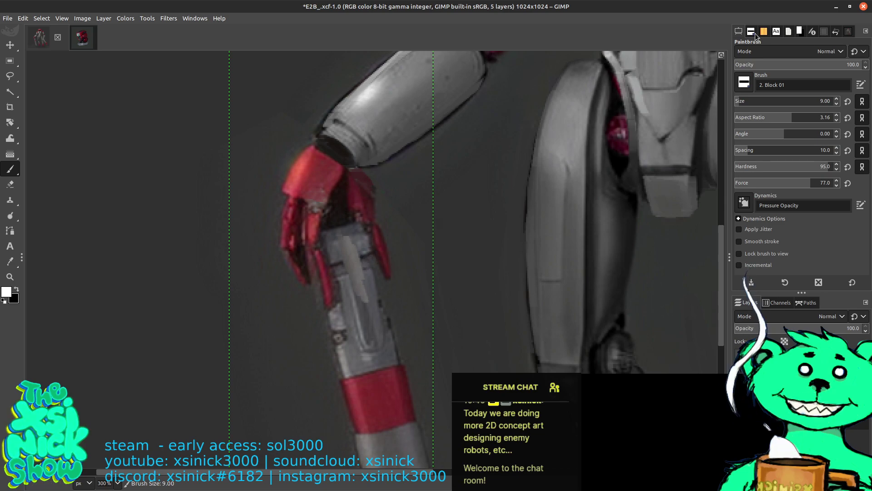
click(751, 32)
click(773, 68)
key(bracketleft)
key(bracketleft)
key(bracketleft)
key(bracketleft)
key(bracketleft)
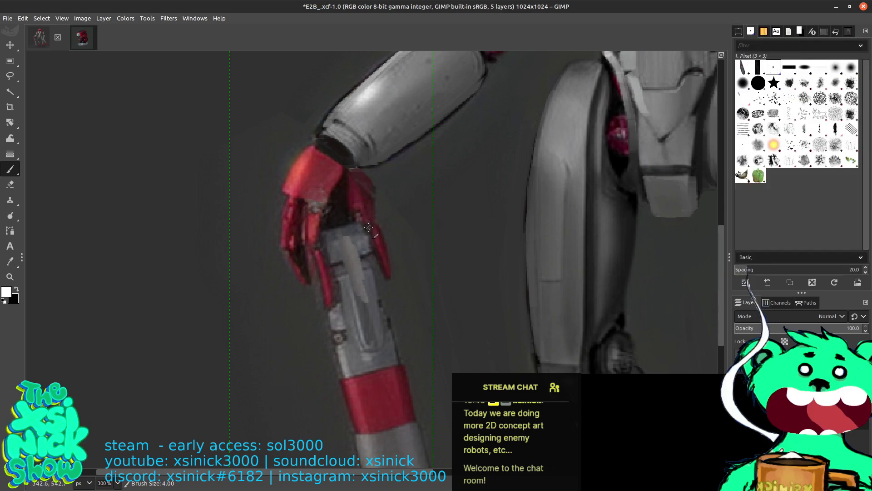
key(bracketright)
key(bracketright)
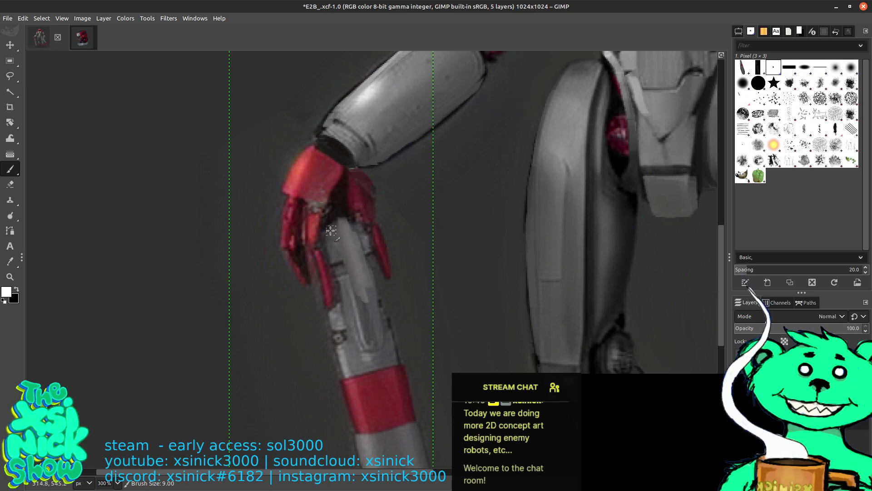
drag(328, 241, 362, 322)
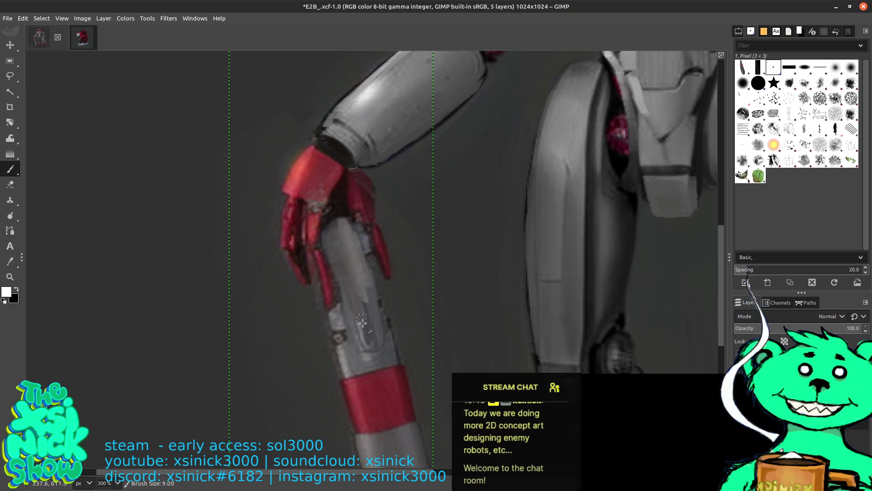
mouse_move(345, 290)
mouse_down()
mouse_move(362, 273)
mouse_move(378, 320)
mouse_move(360, 239)
mouse_move(380, 288)
mouse_up()
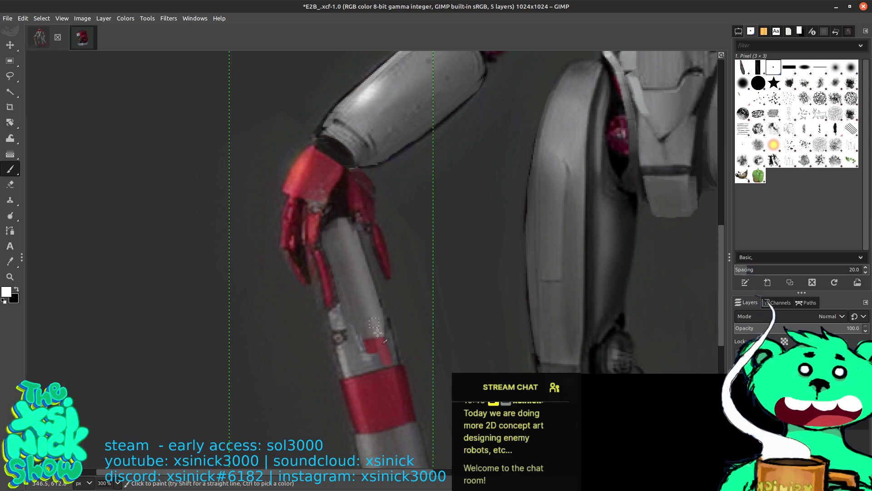
mouse_move(387, 350)
mouse_down()
mouse_move(385, 307)
mouse_move(348, 329)
mouse_move(354, 340)
mouse_up()
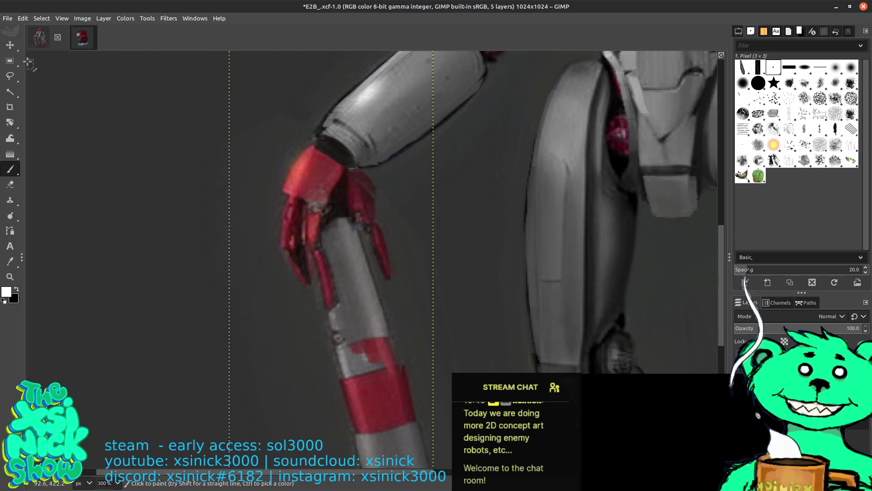
key(m)
click(367, 273)
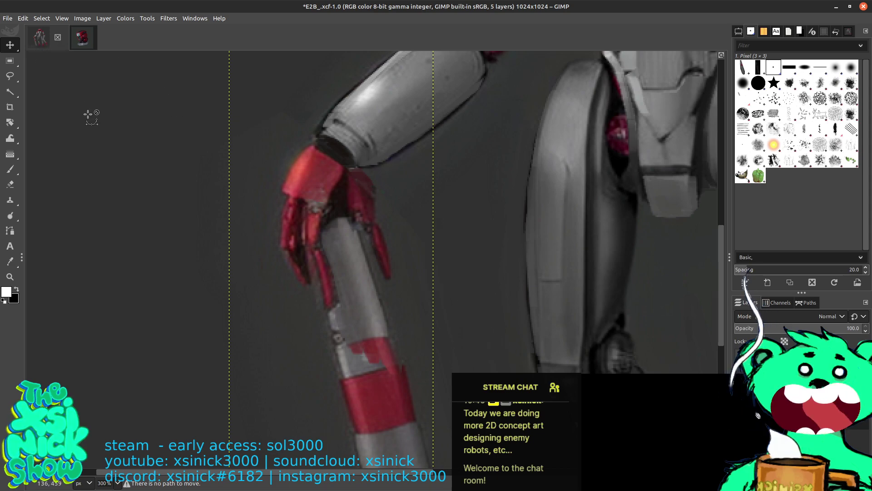
Step: Set Move to affect layers, nudge the pasted cane 8 px, and make its mask active
click(738, 31)
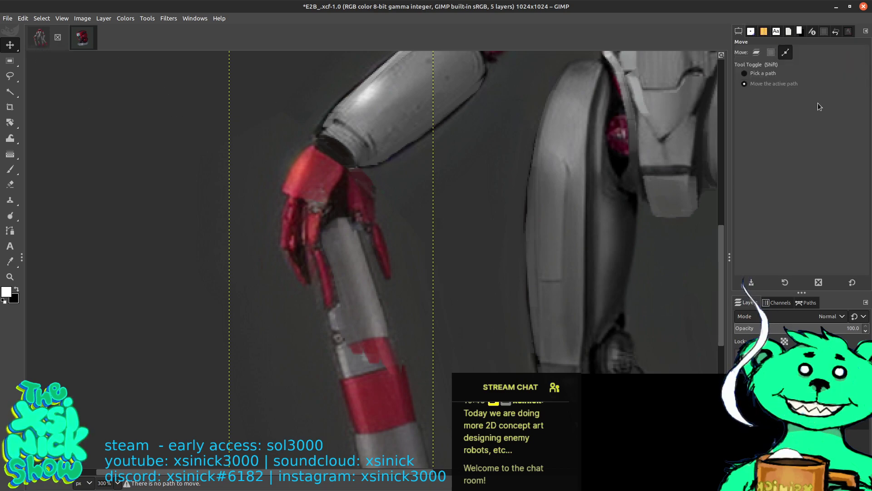
click(757, 52)
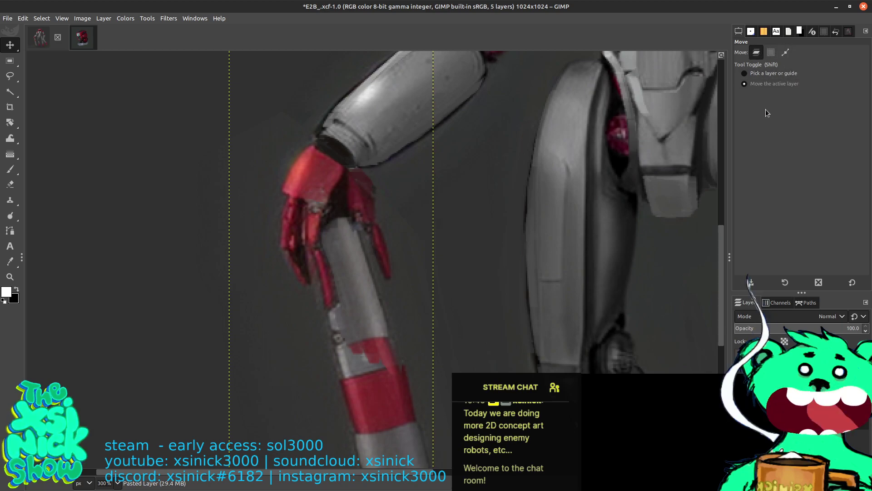
drag(367, 302, 373, 308)
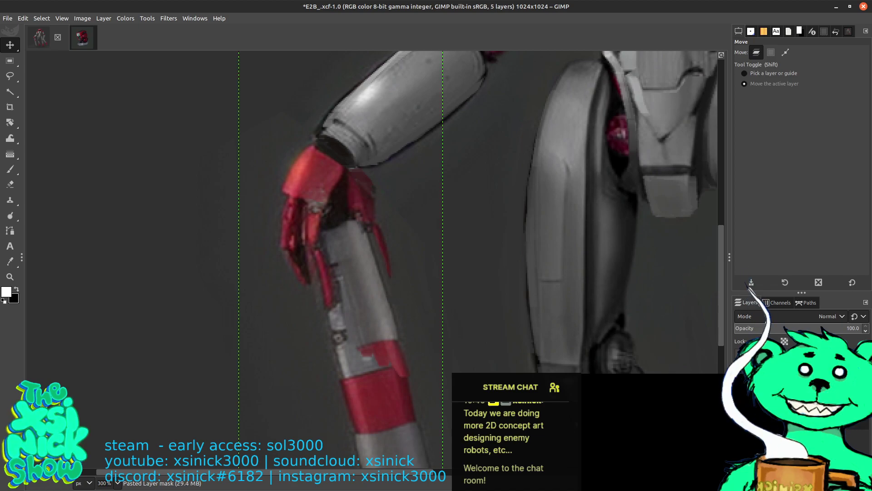
click(773, 359)
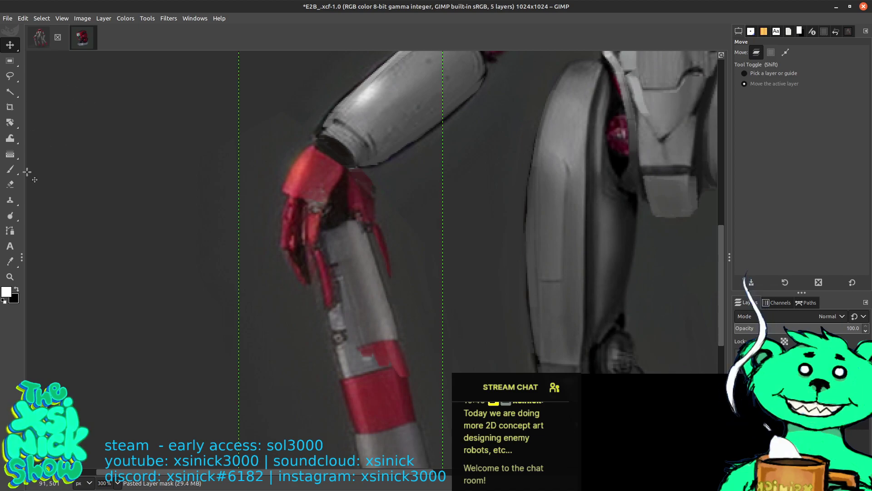
Step: Pick the Paintbrush, switch between black and white, and undo a stray mask stroke
key(p)
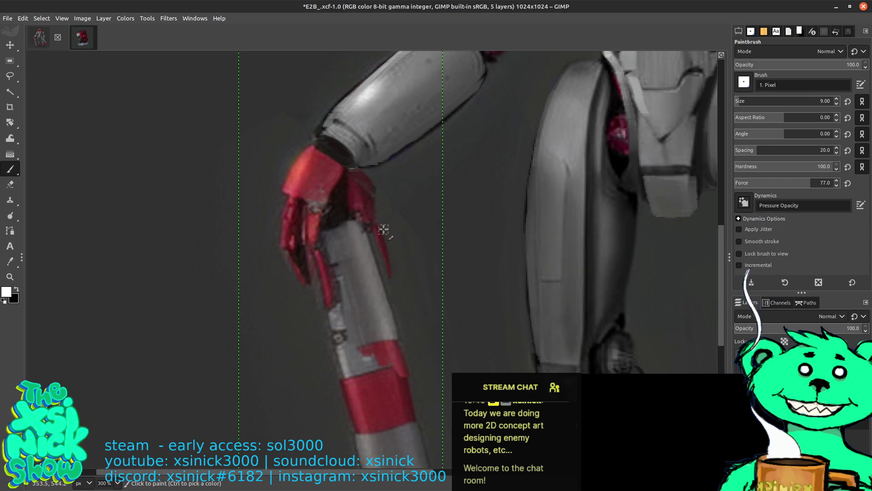
key(x)
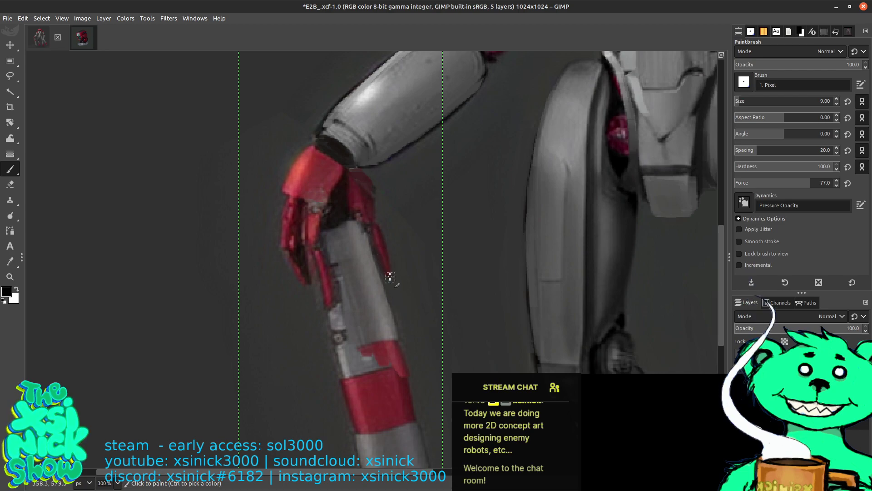
key(x)
scroll(441, 182, down, 2)
scroll(440, 181, left, 1)
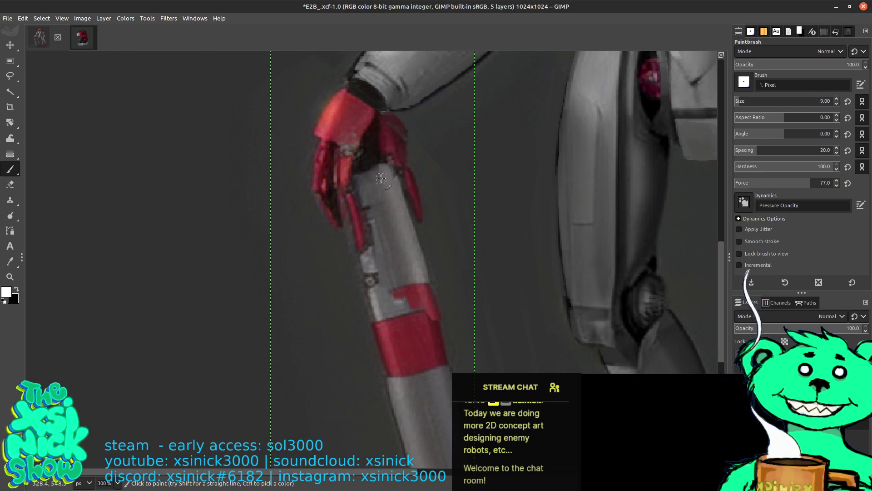
key(ctrl+z)
Step: Refine the mask along the red band's right edge and lower cane, undoing unwanted strokes
drag(425, 345, 442, 365)
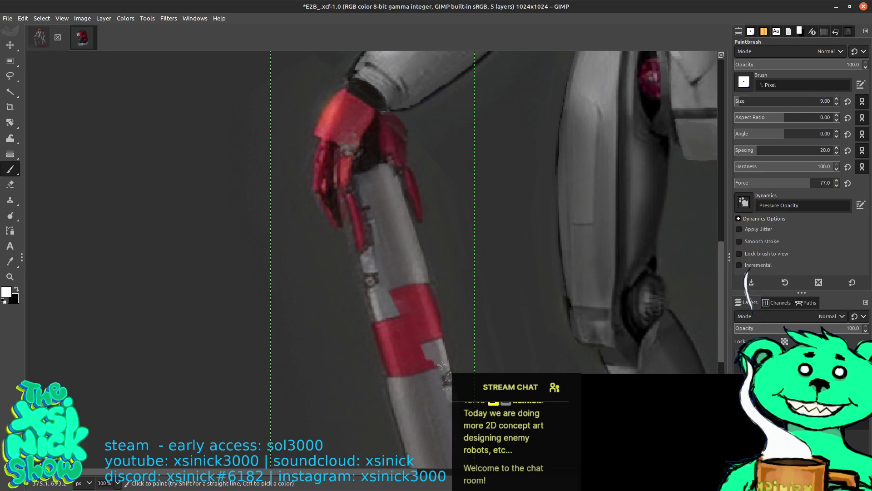
scroll(420, 315, down, 3)
scroll(420, 315, right, 1)
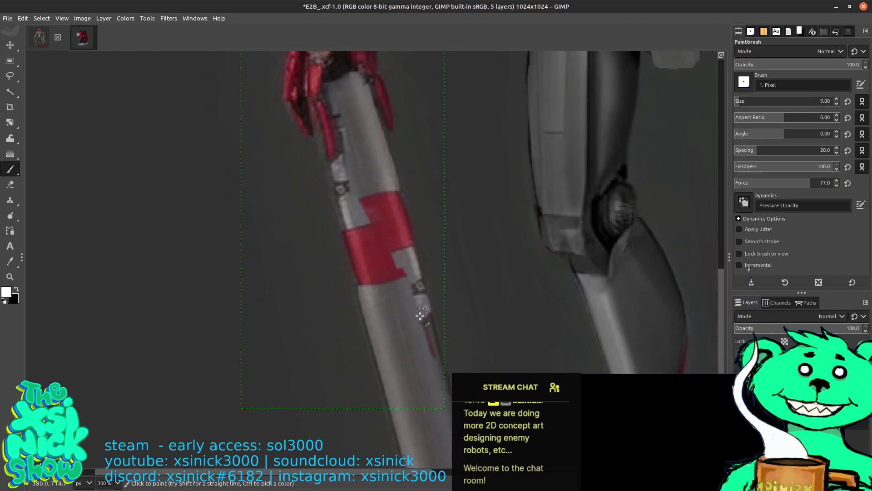
drag(432, 335, 435, 351)
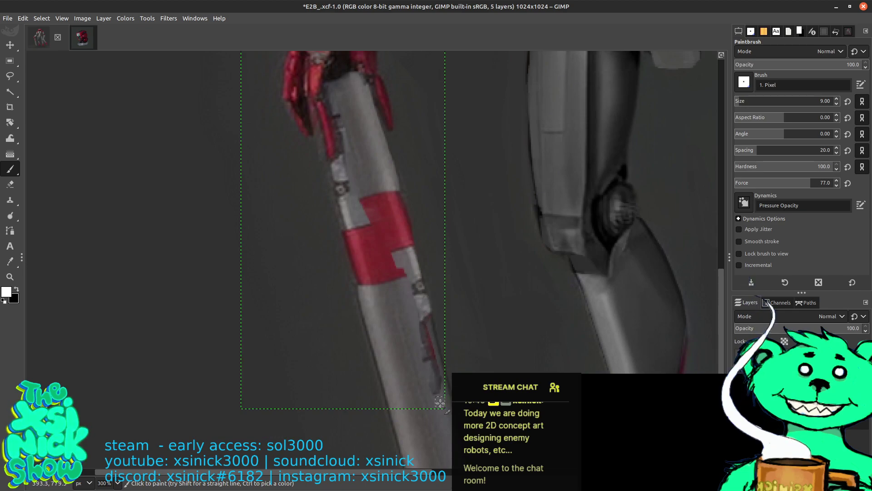
drag(415, 323, 423, 384)
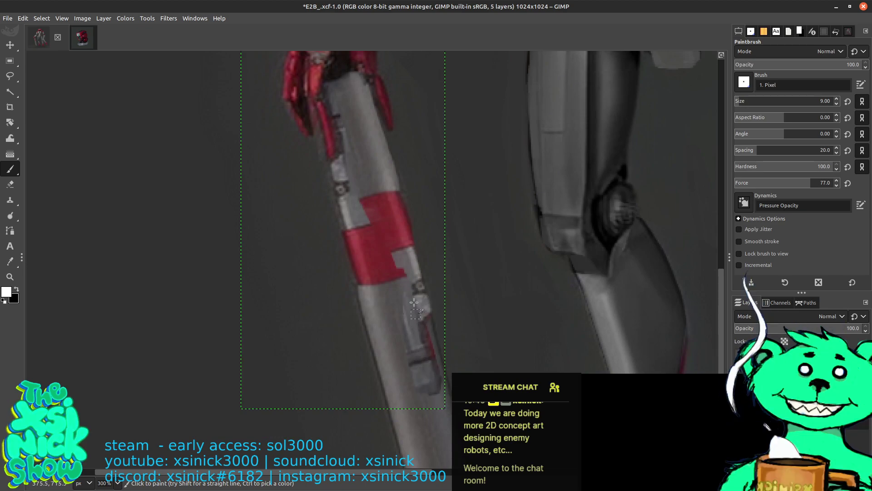
mouse_move(396, 324)
mouse_down()
mouse_move(430, 393)
mouse_move(401, 395)
mouse_move(408, 391)
mouse_move(380, 313)
mouse_move(373, 319)
mouse_move(367, 307)
mouse_move(369, 322)
mouse_move(359, 263)
mouse_up()
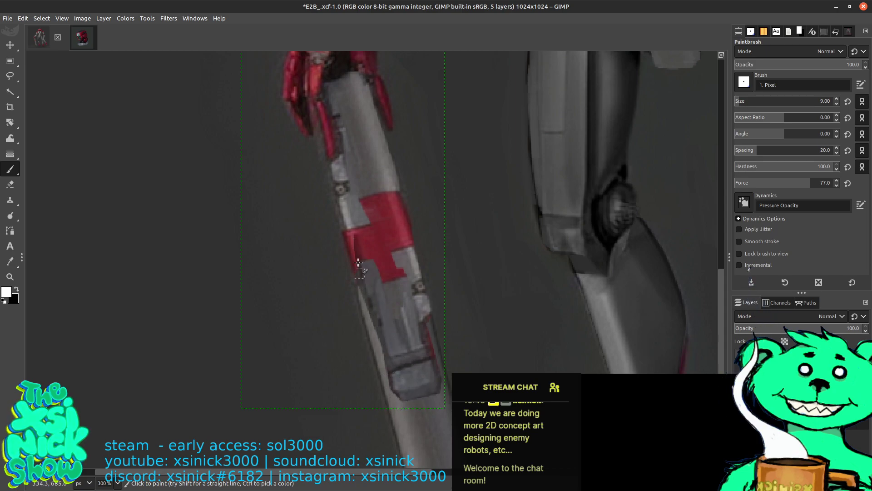
mouse_move(354, 229)
mouse_down()
mouse_move(348, 191)
mouse_move(359, 236)
mouse_up()
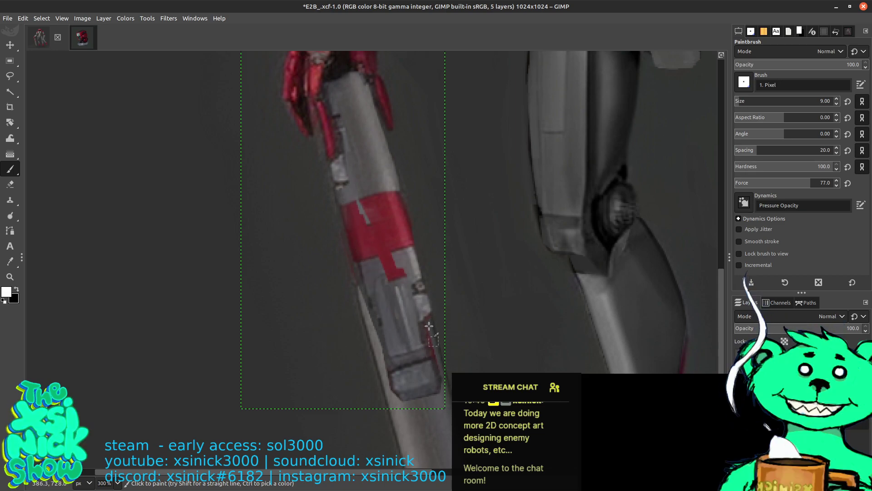
key(ctrl+z)
key(ctrl+z)
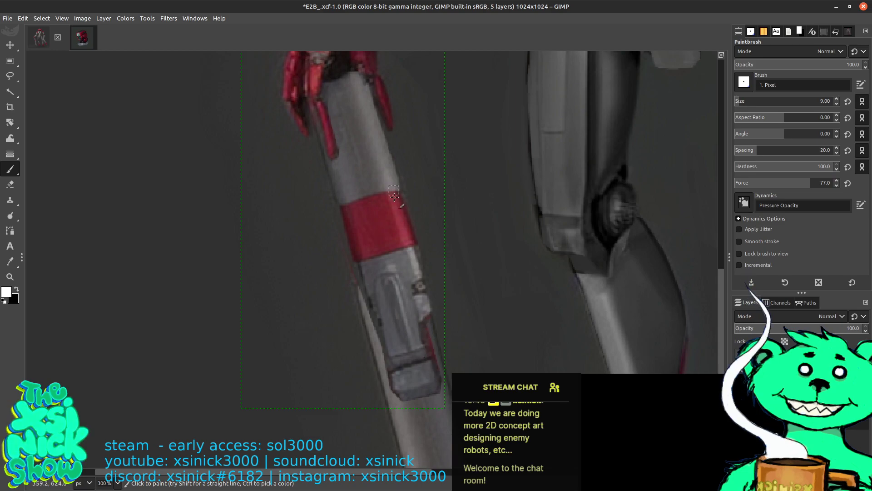
scroll(395, 196, up, 5)
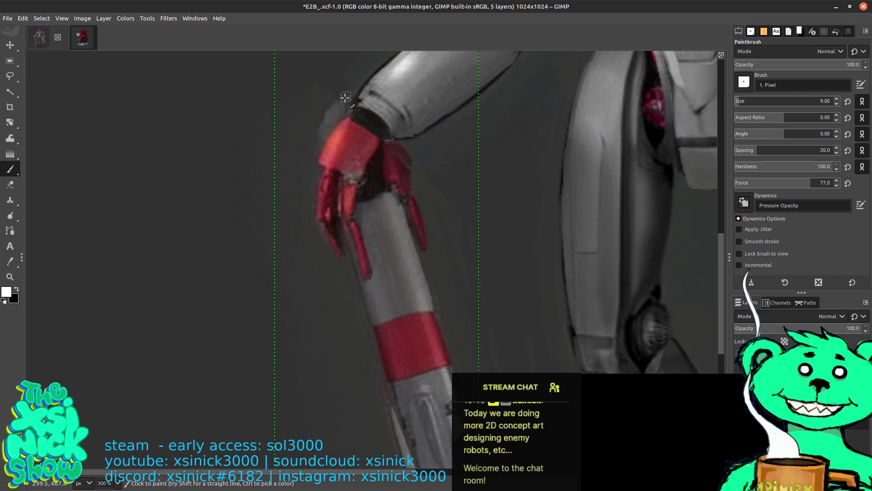
Step: Paint white on the mask above the red gripper to reveal the cane's grey rounded tip
mouse_move(322, 137)
mouse_down()
mouse_move(321, 117)
mouse_move(319, 131)
mouse_up()
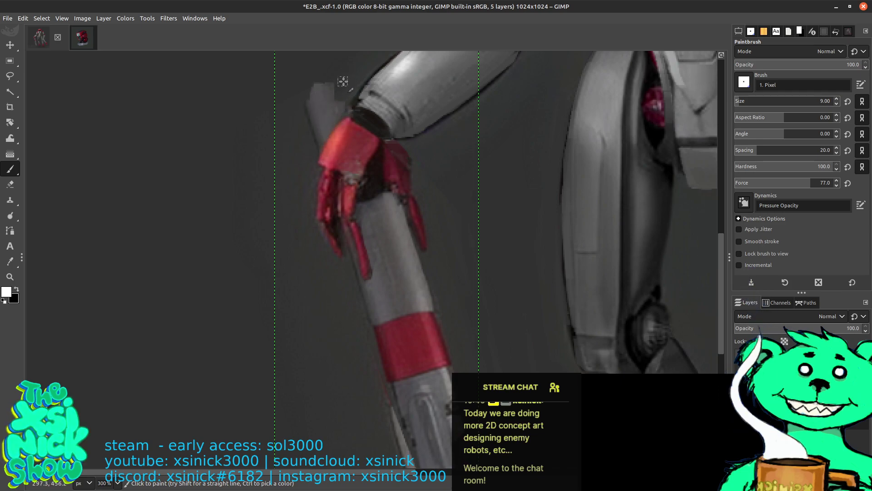
scroll(343, 81, up, 3)
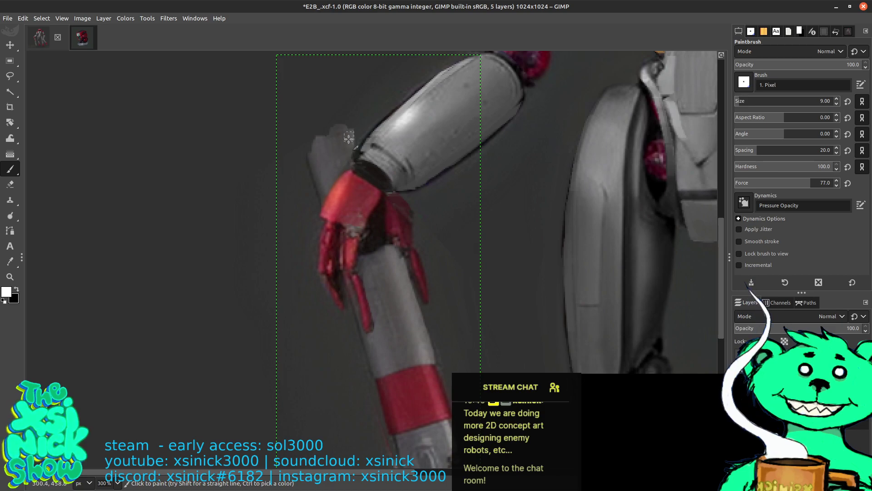
mouse_move(351, 136)
mouse_down()
mouse_move(311, 150)
mouse_move(308, 132)
mouse_move(343, 117)
mouse_move(341, 101)
mouse_move(315, 104)
mouse_move(314, 89)
mouse_move(312, 102)
mouse_move(322, 90)
mouse_move(363, 119)
mouse_move(348, 95)
mouse_move(356, 114)
mouse_move(322, 81)
mouse_move(326, 89)
mouse_move(315, 83)
mouse_move(330, 86)
mouse_move(314, 103)
mouse_move(331, 123)
mouse_move(313, 124)
mouse_up()
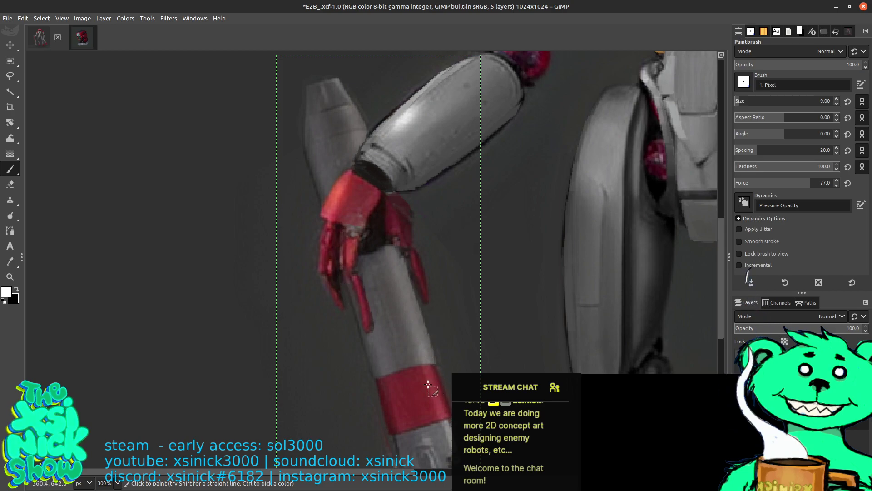
scroll(409, 228, down, 5)
scroll(409, 227, right, 3)
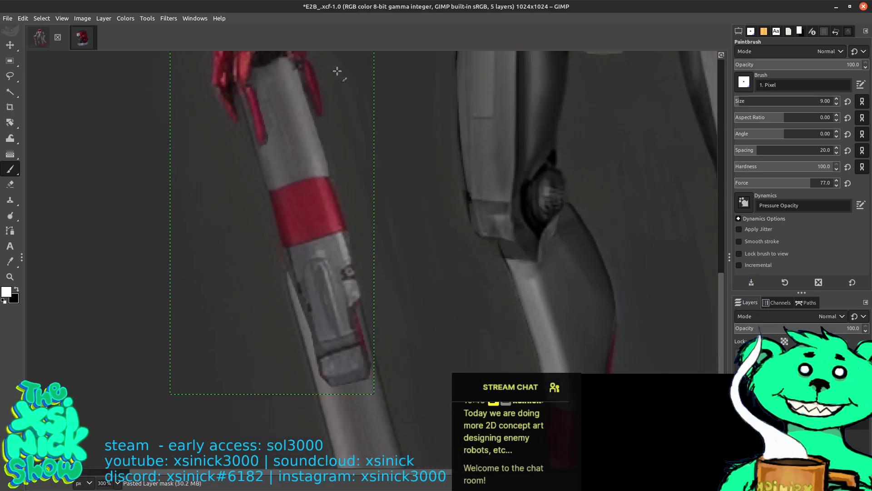
Step: Create a new layer named 'notes' above bodybase_
key(Page_Down)
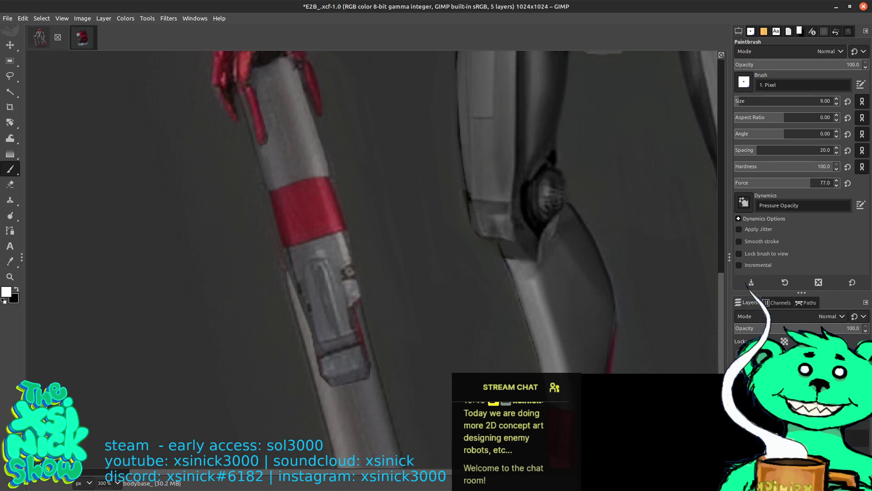
key(shift+ctrl+n)
text(notes)
key(Return)
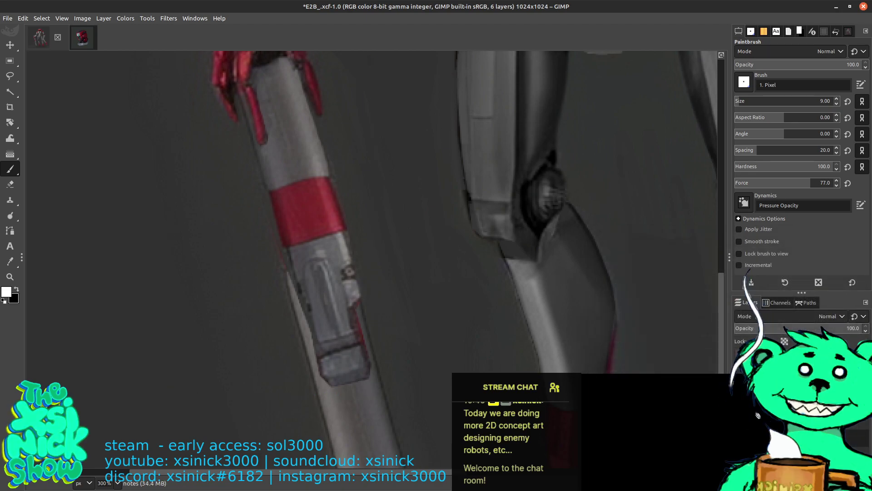
Step: Paint dark grey along the cane's lower edges and over the stray grey fragment below it
drag(296, 284, 305, 359)
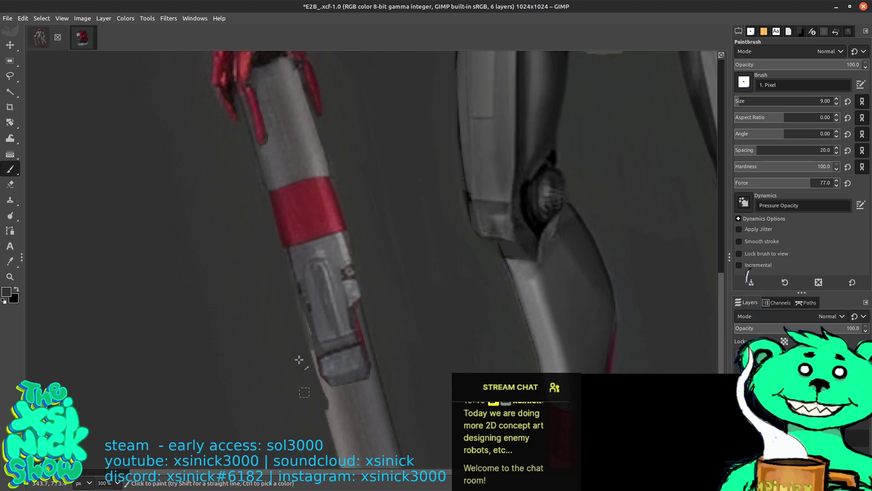
mouse_move(308, 300)
mouse_down()
mouse_move(370, 318)
mouse_move(378, 336)
mouse_move(377, 382)
mouse_move(322, 359)
mouse_up()
key(ctrl+z)
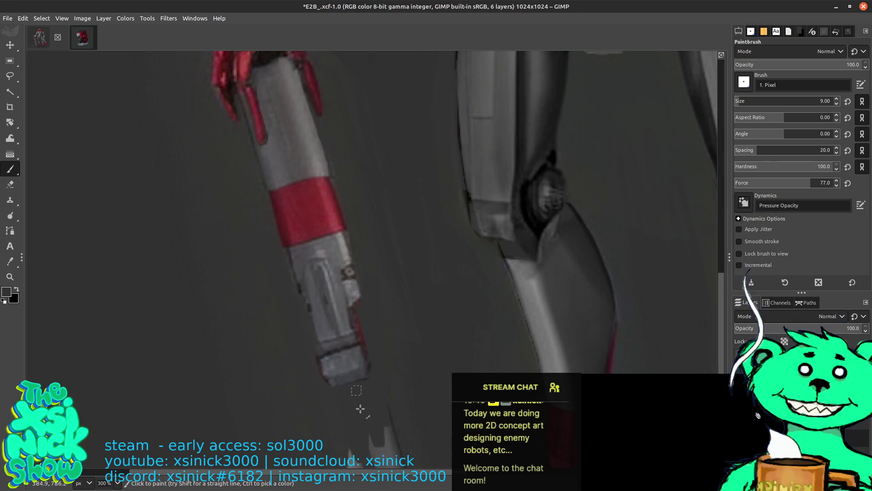
drag(403, 413, 376, 306)
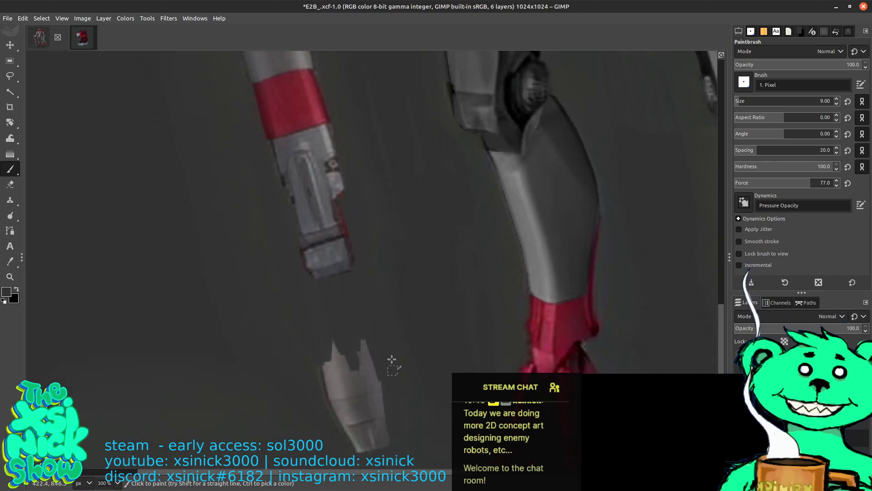
mouse_move(388, 412)
mouse_down()
mouse_move(377, 346)
mouse_move(376, 443)
mouse_move(358, 344)
mouse_up()
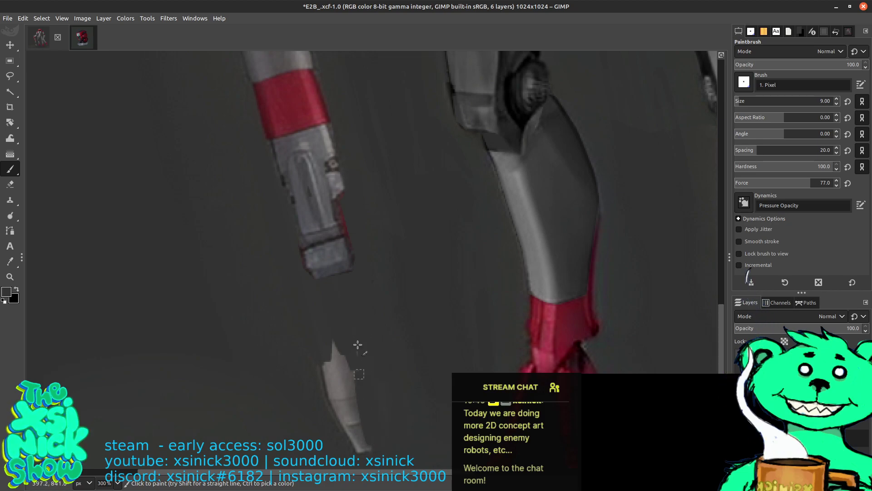
scroll(395, 272, down, 3)
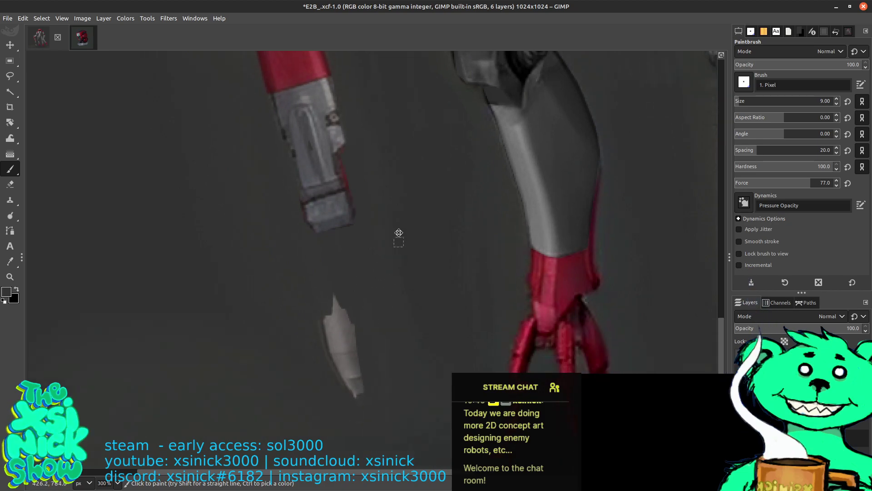
mouse_move(362, 376)
mouse_down()
mouse_move(351, 301)
mouse_move(353, 363)
mouse_move(333, 264)
mouse_move(331, 336)
mouse_move(351, 374)
mouse_up()
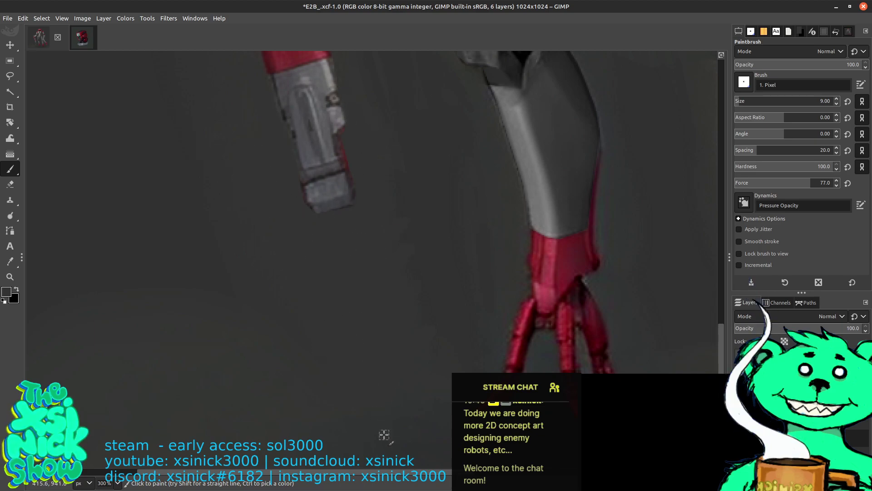
Step: Zoom out and pan up to view the cane's upper end beside the upper arm
scroll(384, 435, up, 10)
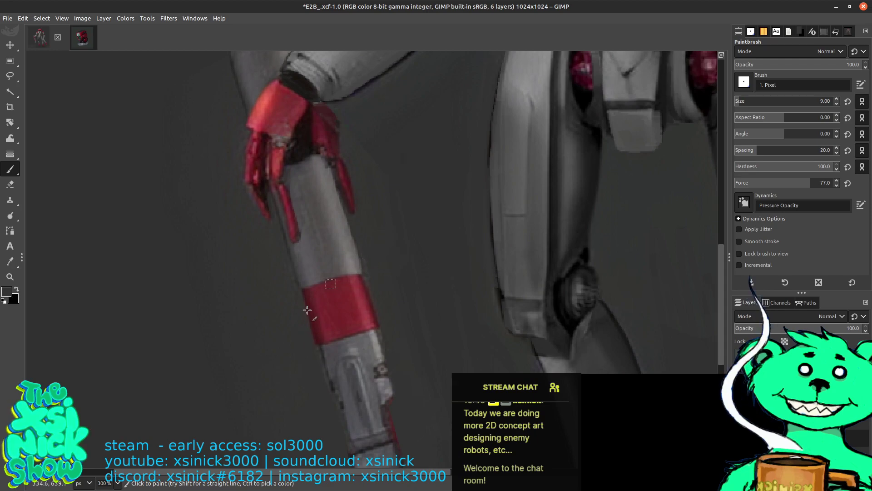
scroll(406, 394, up, 4)
scroll(406, 393, left, 2)
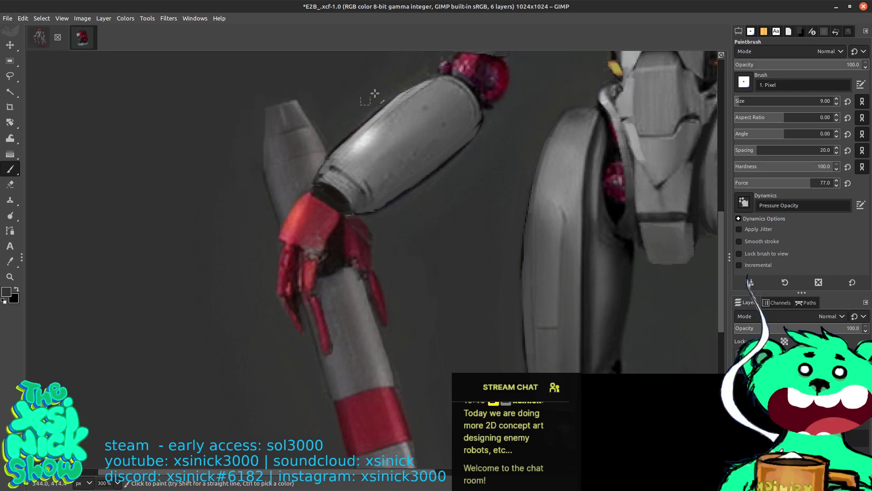
drag(410, 125, 414, 161)
scroll(390, 169, up, 2)
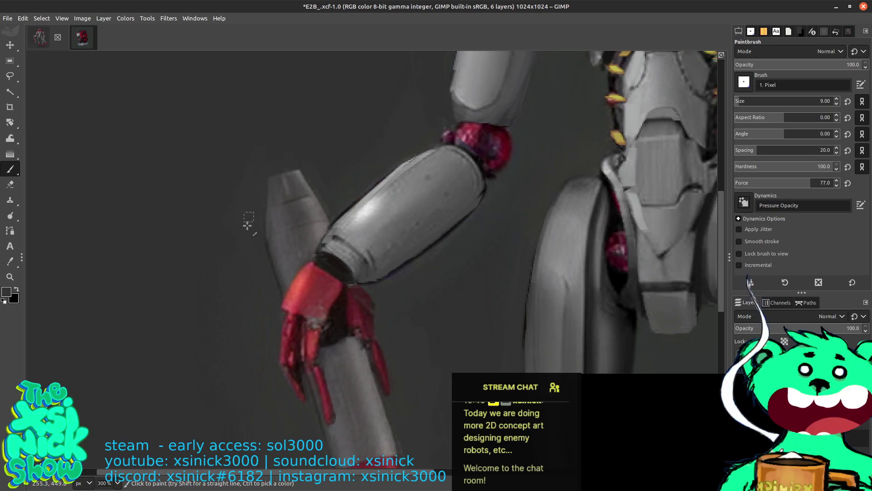
scroll(425, 269, down, 4)
scroll(424, 269, right, 2)
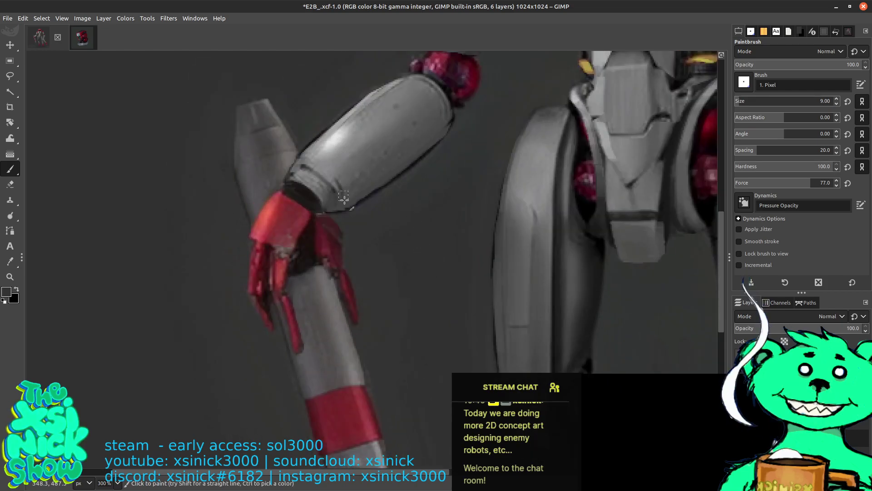
scroll(375, 204, down, 5)
scroll(375, 204, right, 2)
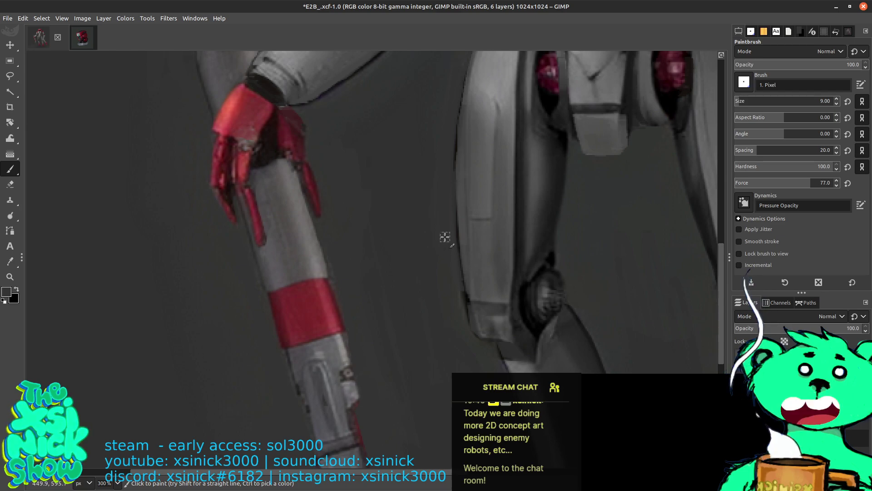
scroll(445, 237, up, 5)
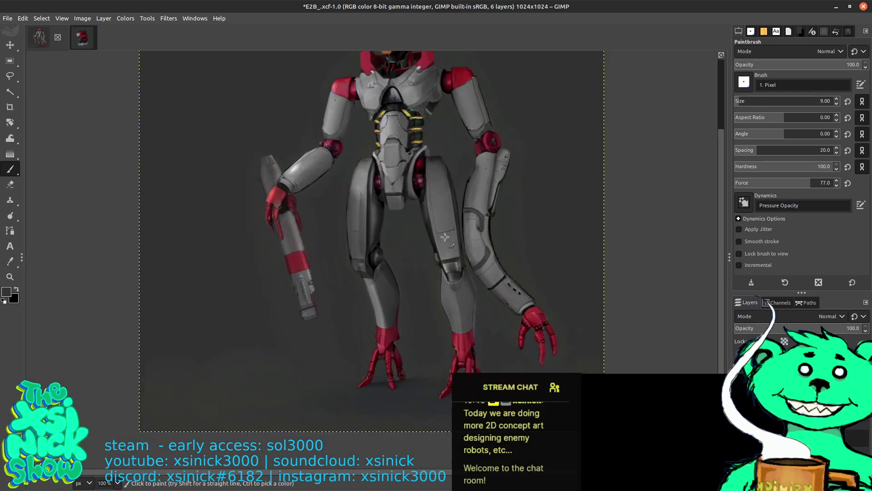
scroll(445, 237, up, 4)
scroll(448, 259, left, 1)
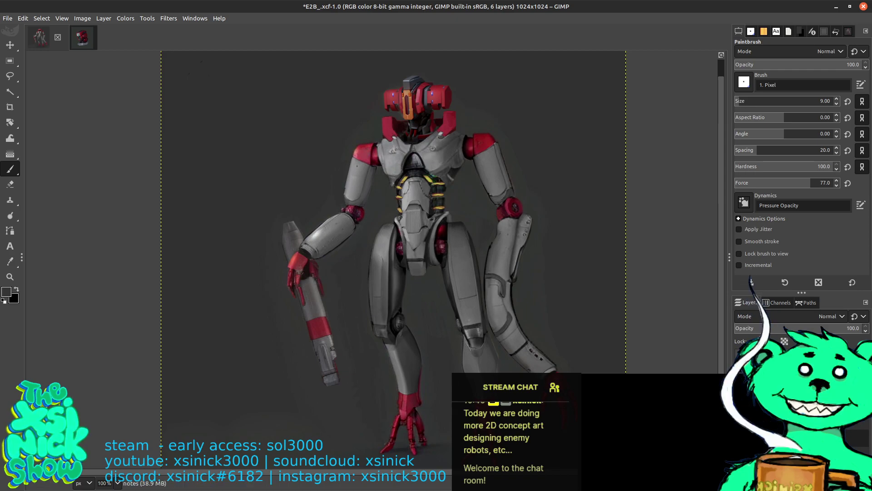
Step: Paste the copied region over the arm, enlarge the brush, and zoom in on the gripping hand
key(ctrl+v)
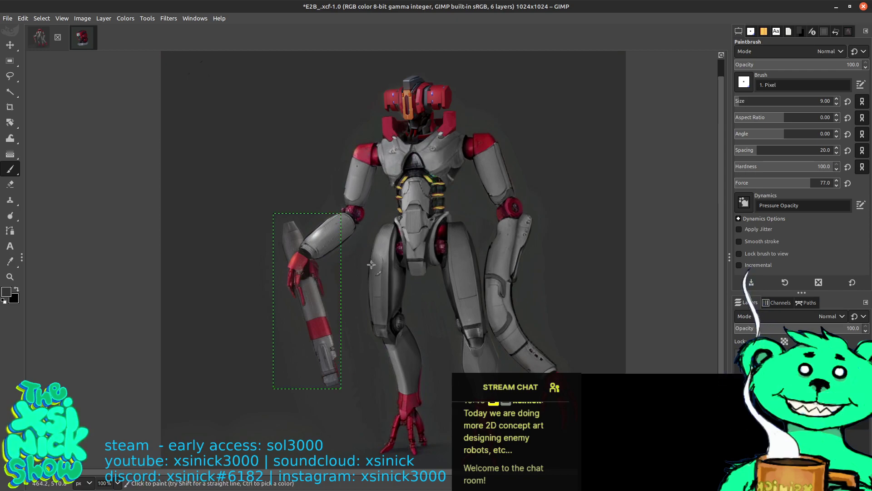
key(shift)
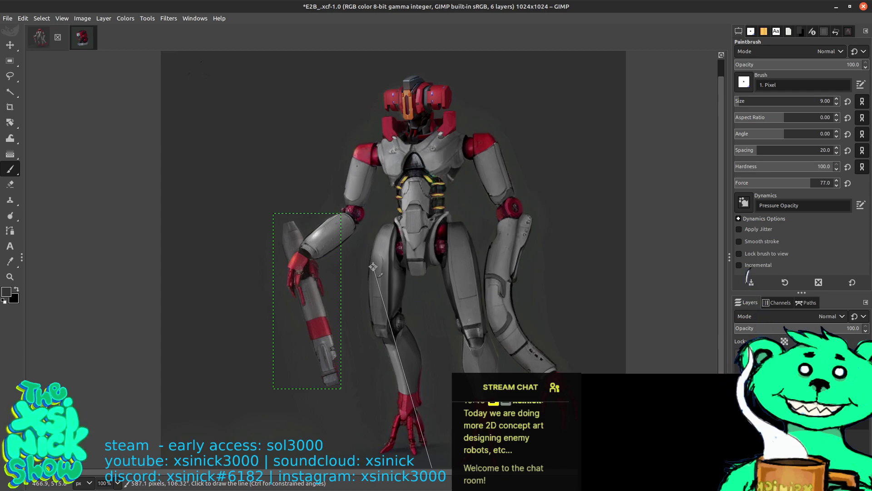
key(bracketright)
key(bracketright)
key(bracketright)
key(bracketright)
key(bracketright)
key(bracketright)
key(bracketright)
key(bracketright)
key(bracketright)
key(bracketright)
key(bracketright)
key(bracketright)
key(bracketright)
key(bracketright)
key(bracketright)
key(bracketright)
key(bracketright)
key(bracketright)
key(bracketright)
key(bracketright)
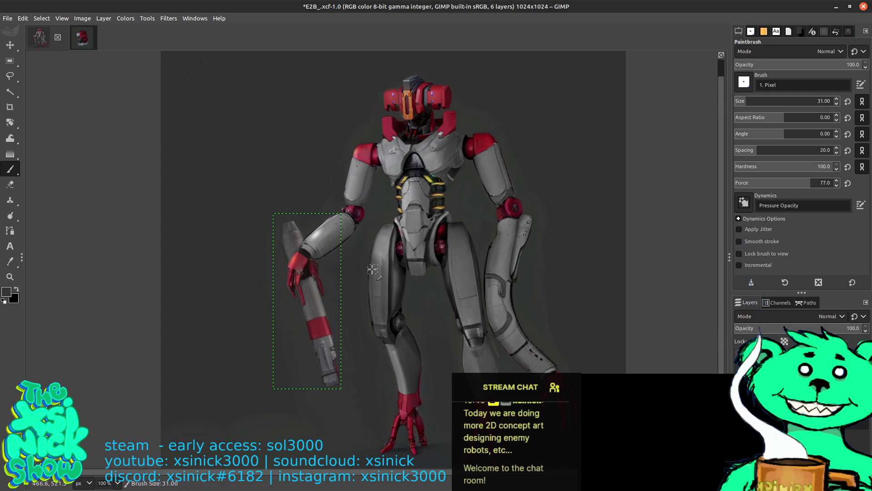
key(bracketright)
key(bracketright)
key(bracketright)
key(bracketright)
key(bracketright)
key(bracketright)
key(bracketright)
key(bracketright)
key(bracketright)
key(bracketright)
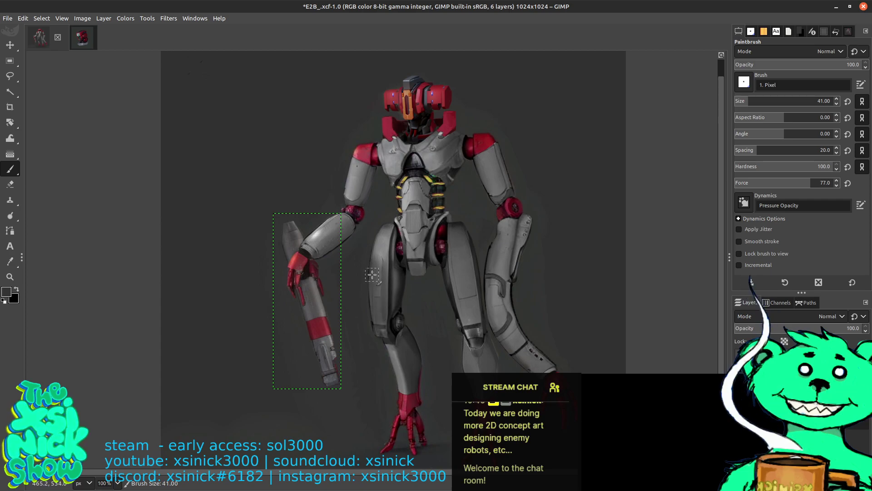
scroll(372, 275, up, 2)
scroll(459, 258, up, 1)
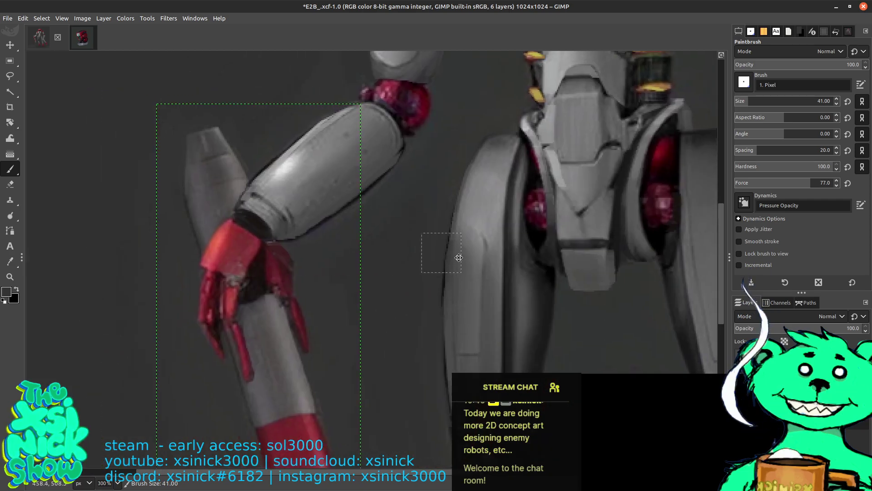
drag(459, 257, 573, 245)
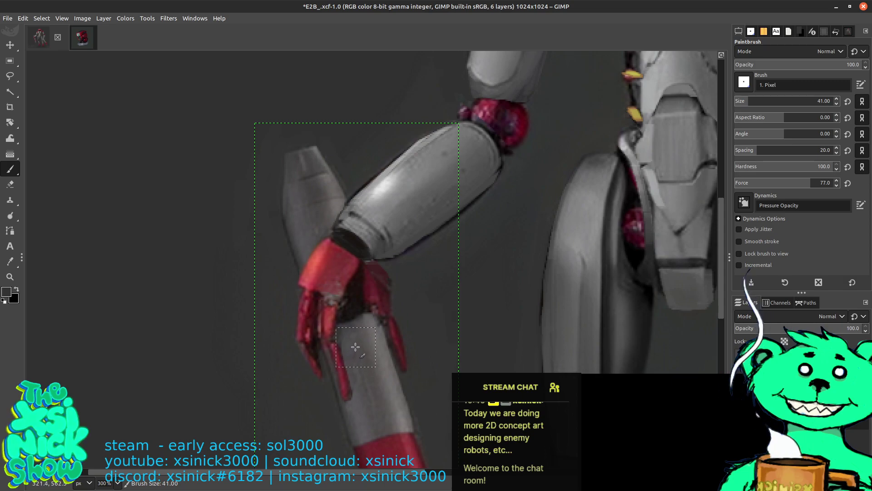
Step: Paint white with the Paintbrush over the red streak on the cane below the hand
key(g)
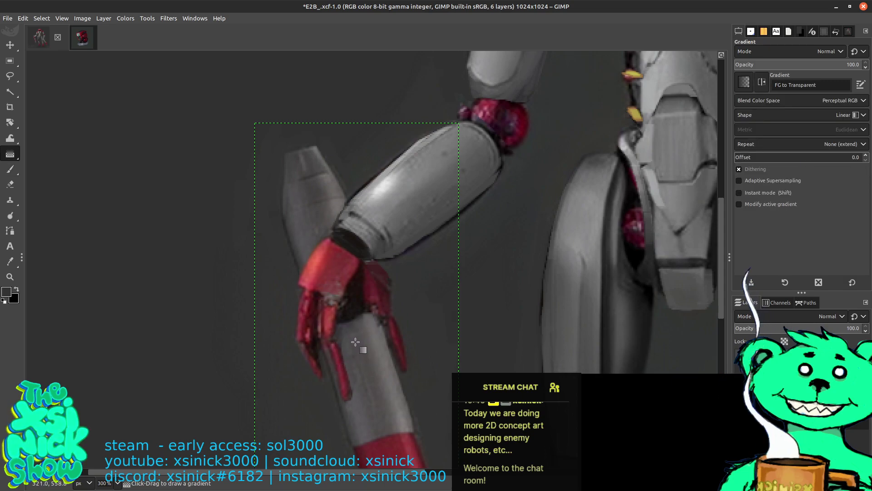
key(p)
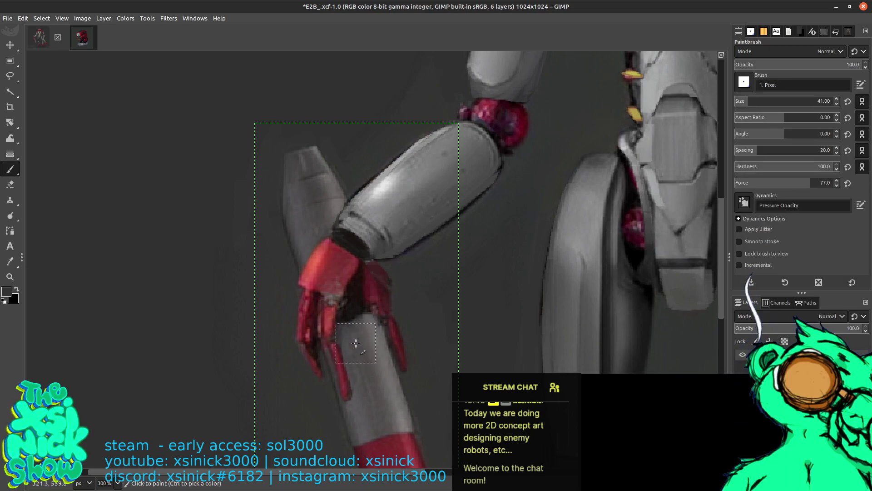
key(x)
key(x)
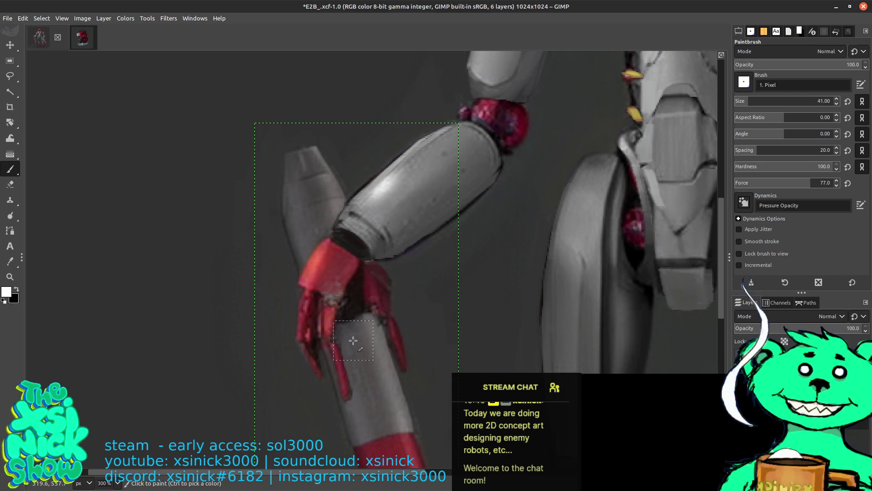
key(bracketright)
key(bracketright)
key(bracketright)
key(bracketright)
key(bracketright)
key(bracketright)
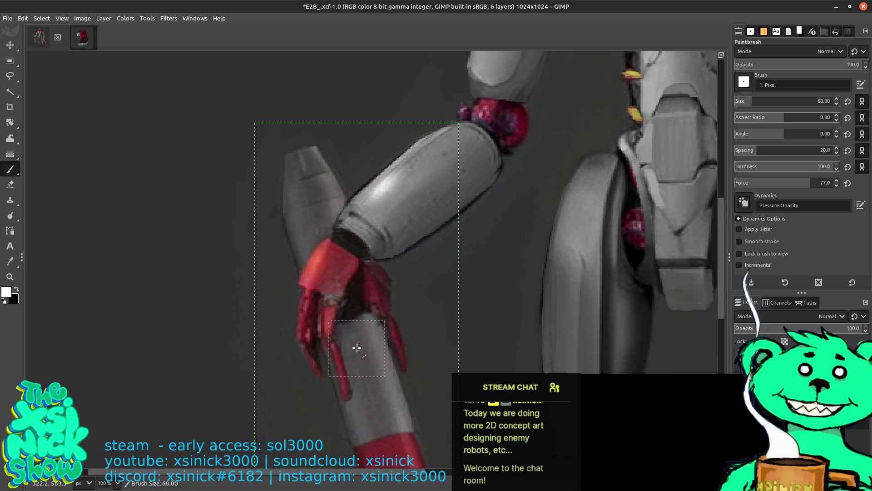
key(bracketleft)
key(bracketleft)
key(bracketleft)
key(bracketleft)
key(bracketleft)
key(bracketleft)
key(bracketleft)
key(bracketleft)
key(bracketleft)
key(bracketleft)
key(bracketleft)
key(bracketleft)
key(bracketleft)
key(bracketleft)
key(bracketleft)
key(bracketleft)
key(bracketleft)
key(bracketleft)
key(bracketleft)
key(bracketleft)
key(bracketleft)
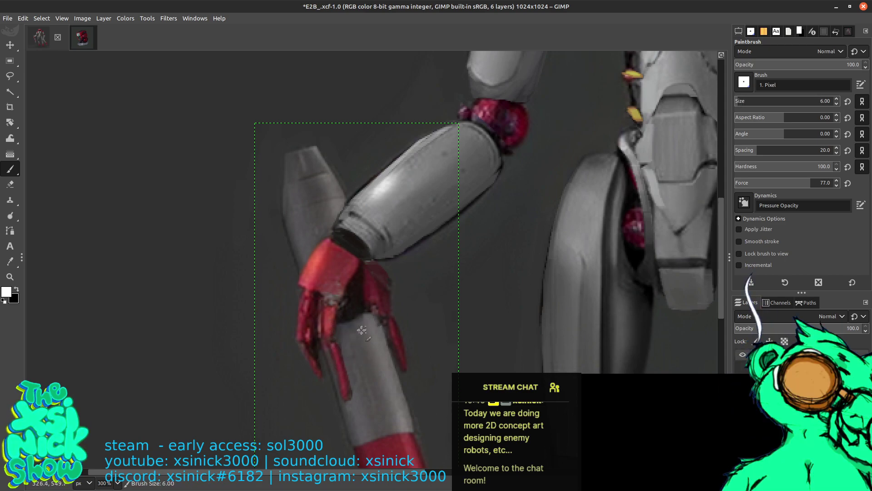
drag(337, 347, 343, 388)
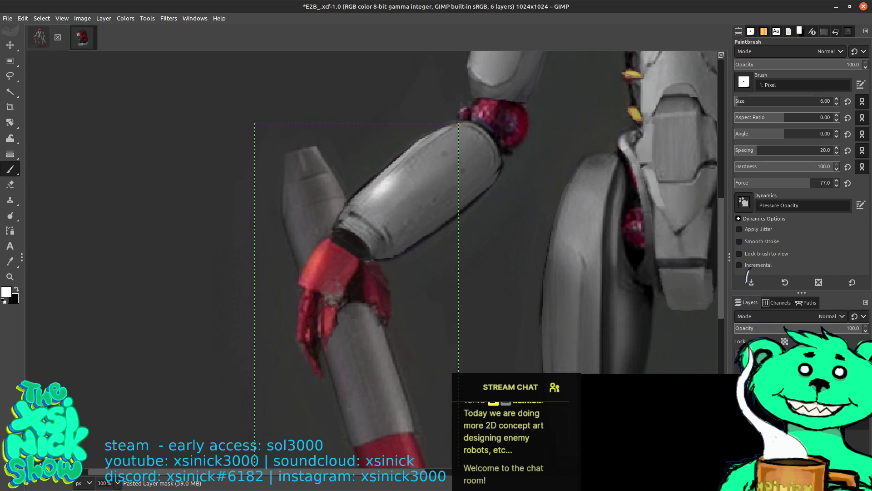
Step: Delete the Pasted Layer and merge the notes layer down into bodybase_
right_click(733, 359)
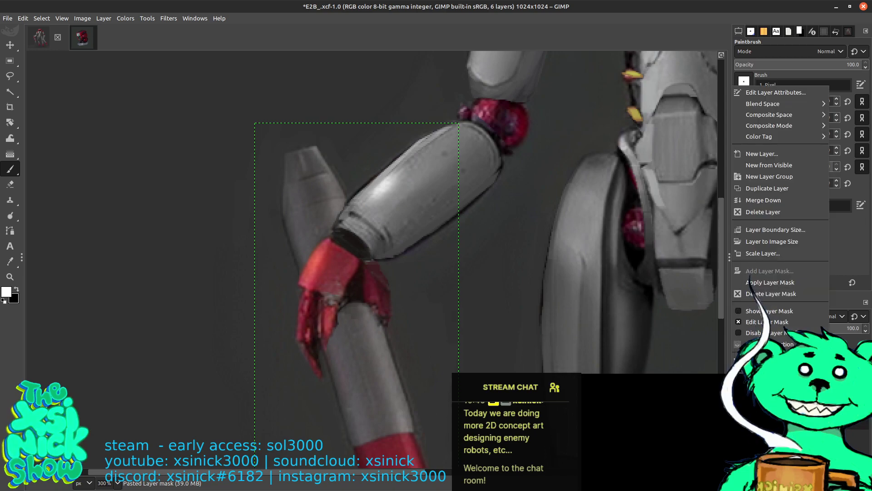
click(807, 207)
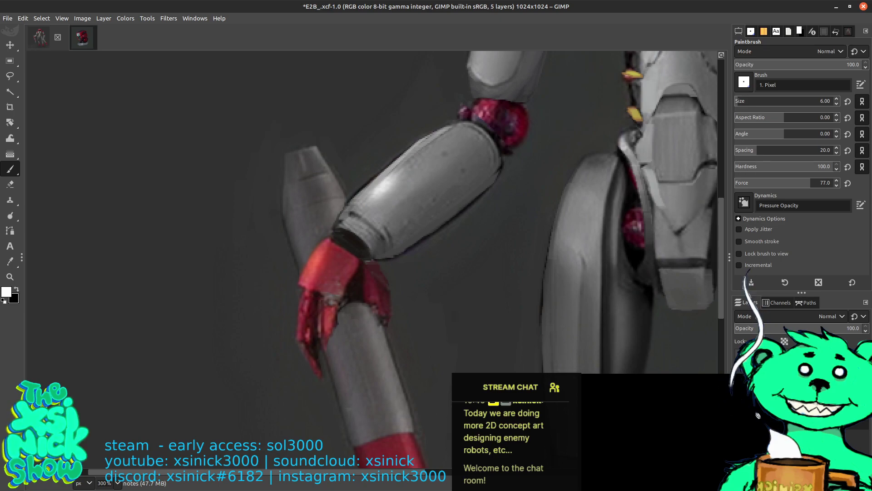
right_click(736, 359)
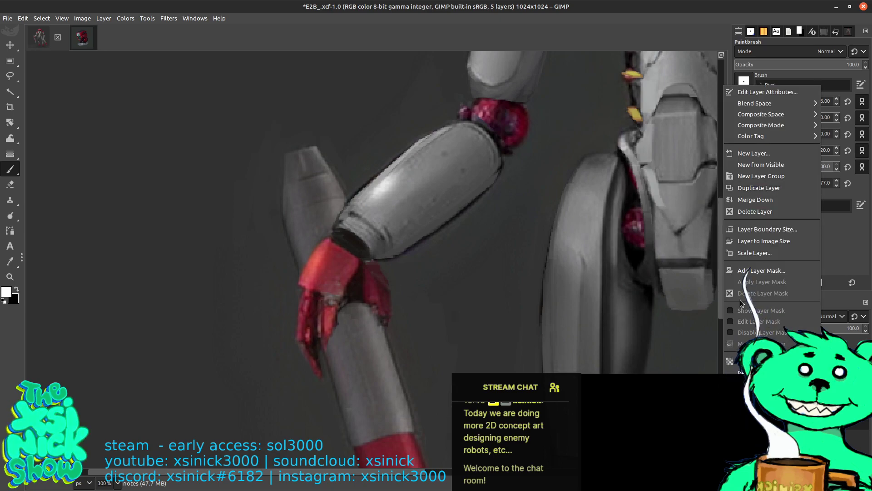
click(758, 200)
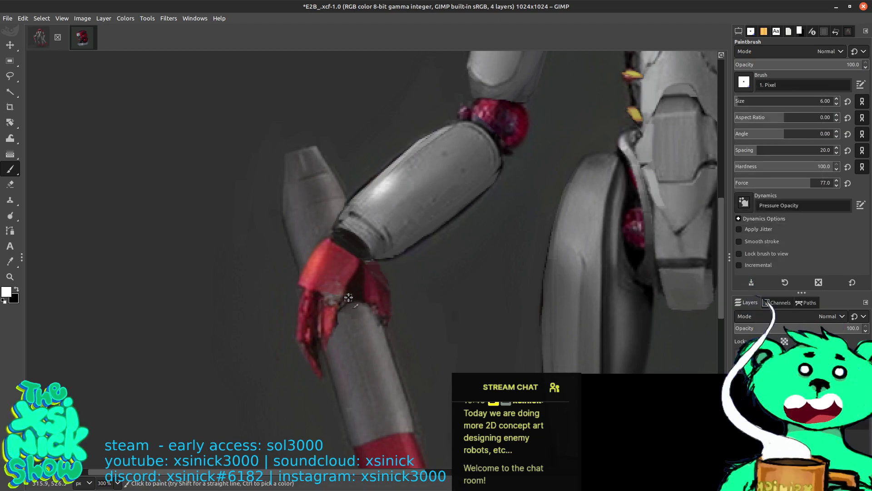
Step: Set a 3 px brush and sample the claw's dark red, lighter red and near-black outline colours
key(bracketleft)
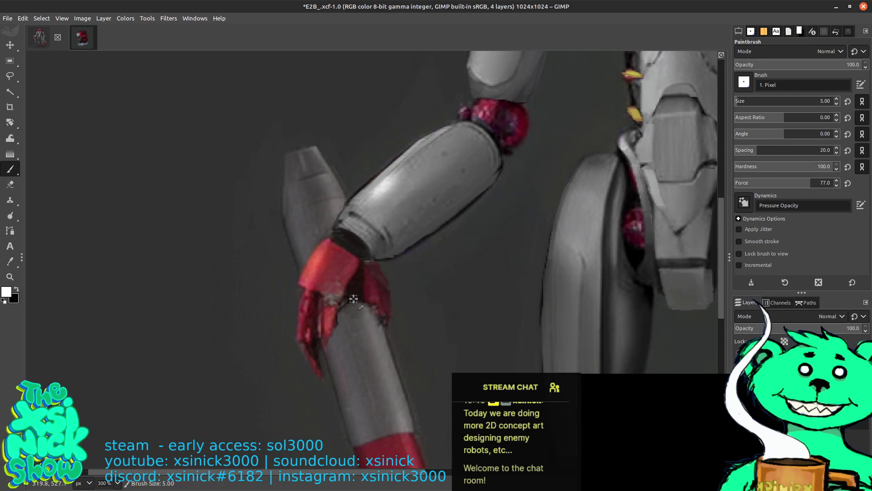
key(bracketleft)
key(bracketleft)
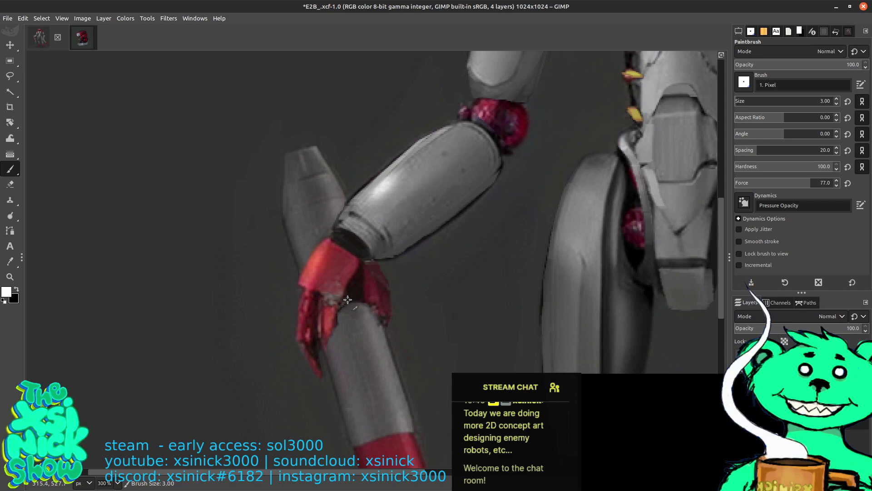
key(x)
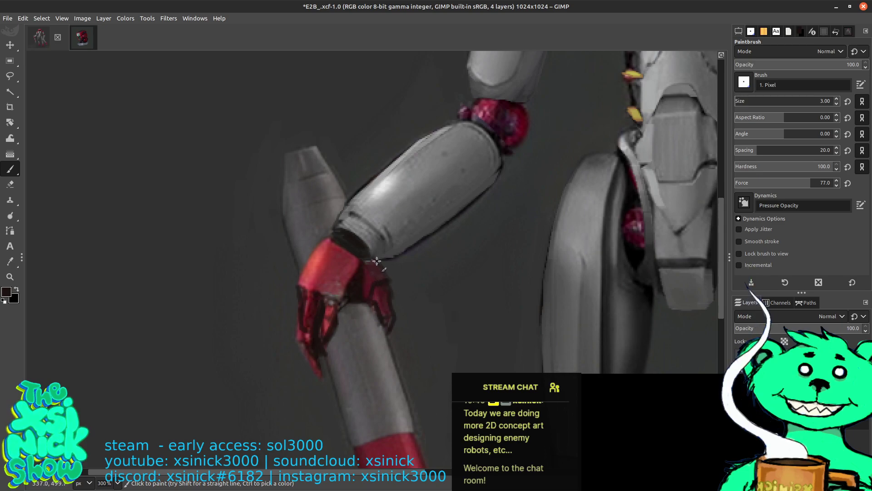
ctrl+click(392, 294)
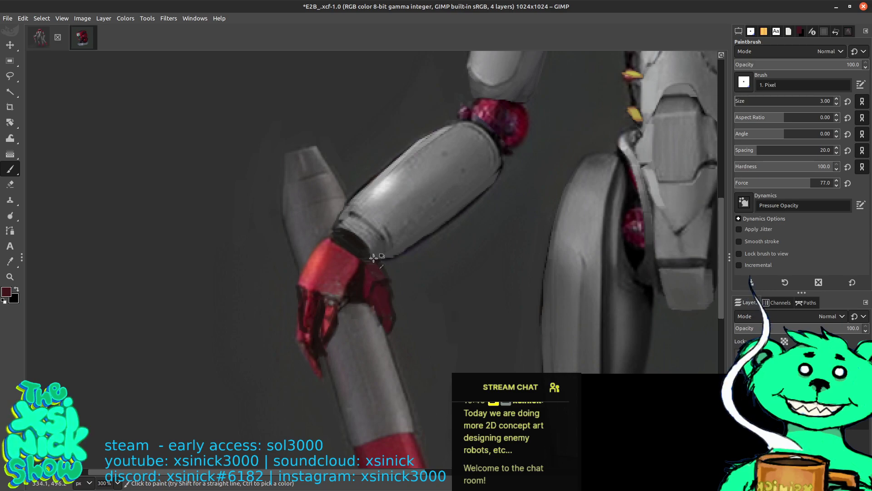
ctrl+click(348, 279)
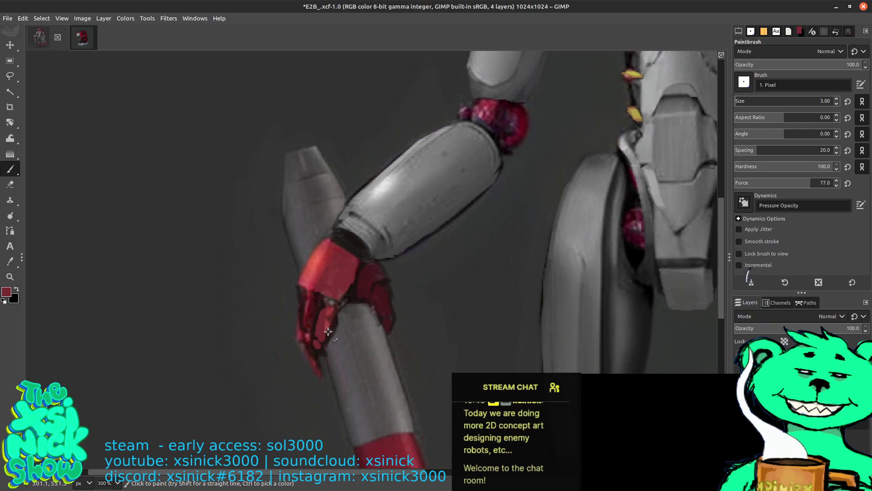
ctrl+click(332, 304)
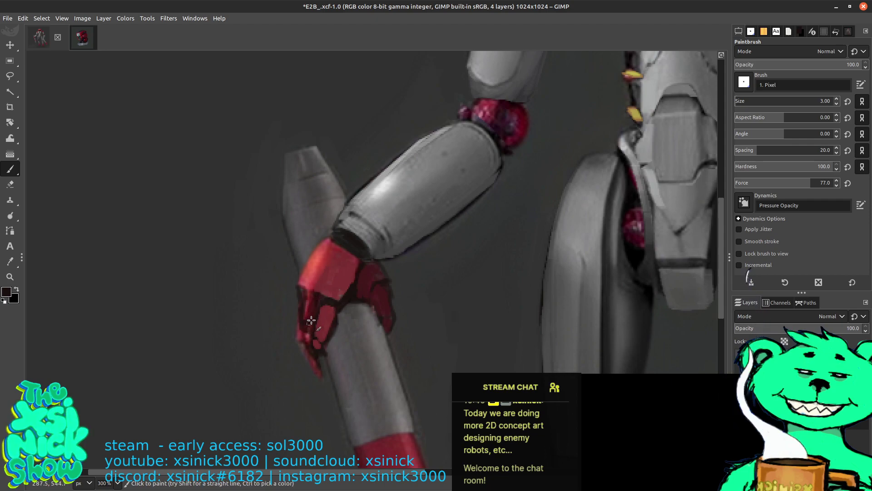
ctrl+click(302, 290)
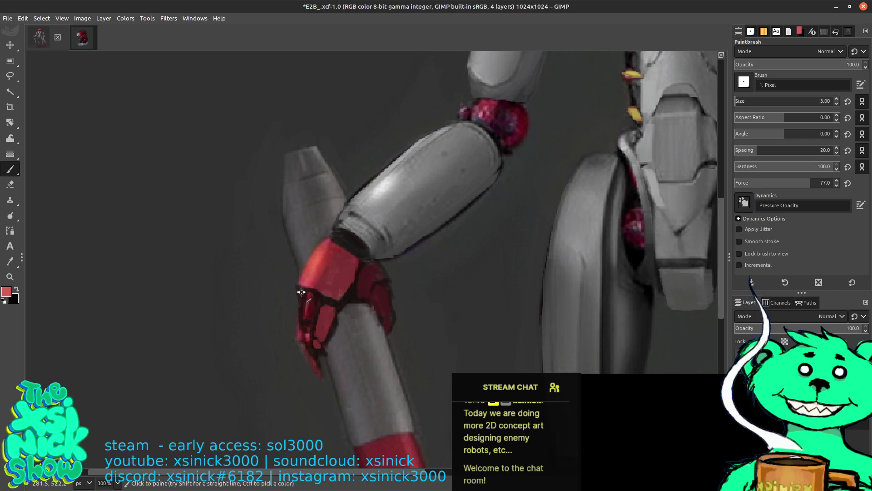
Step: Repaint the claw's left edge in red, sampling its reds, dark outline and nearby greys
drag(301, 292, 301, 299)
ctrl+click(322, 269)
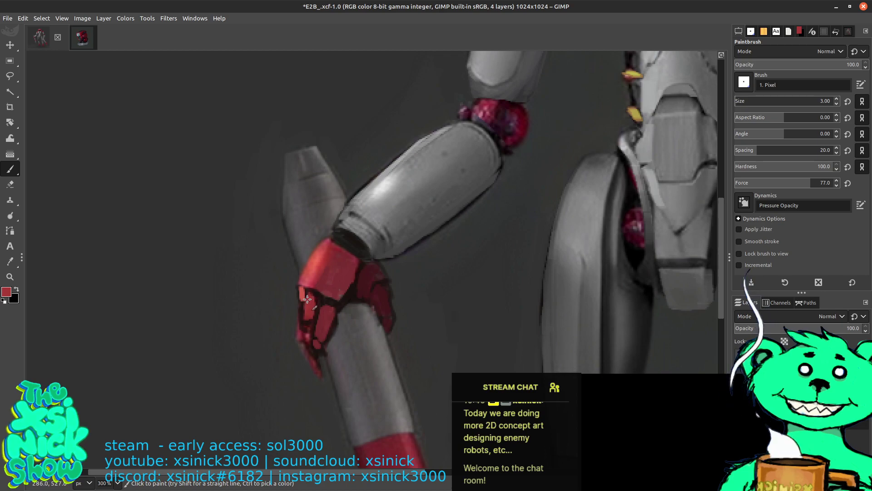
drag(307, 299, 308, 280)
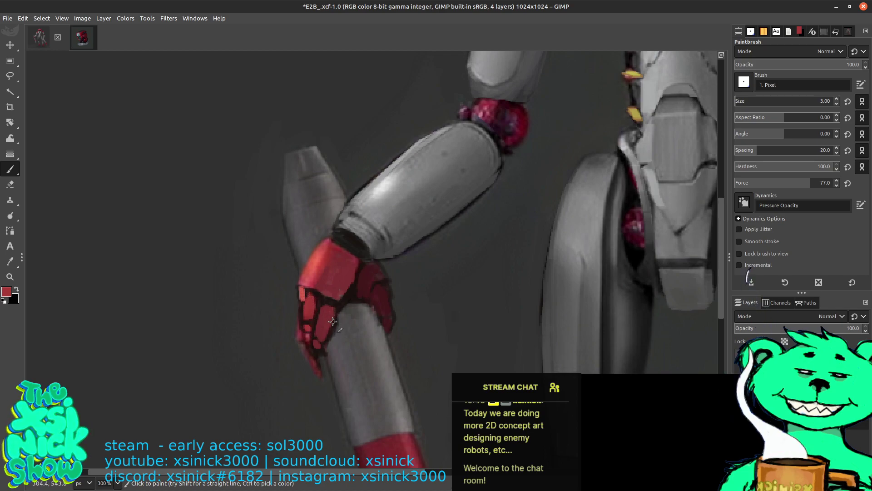
key(ctrl)
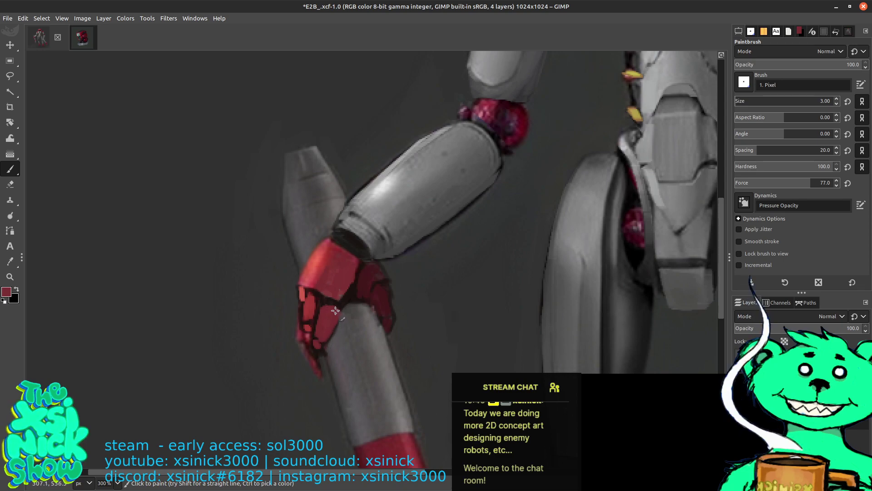
ctrl+click(373, 280)
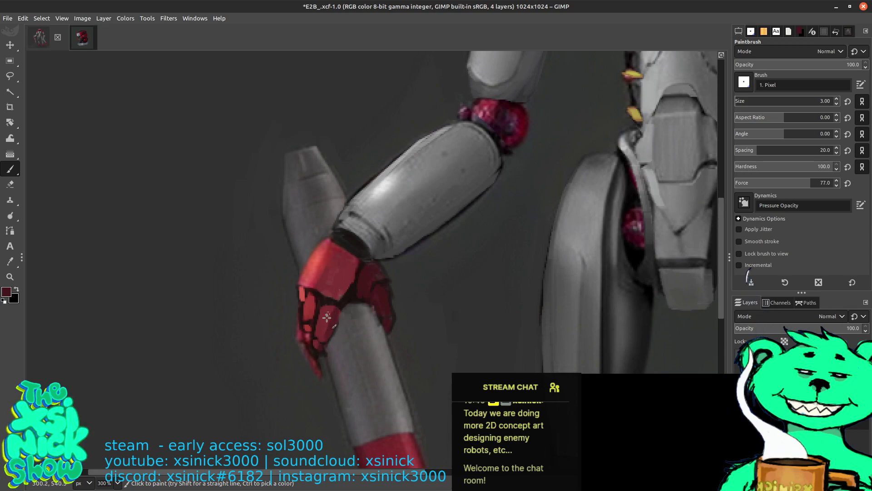
ctrl+click(293, 334)
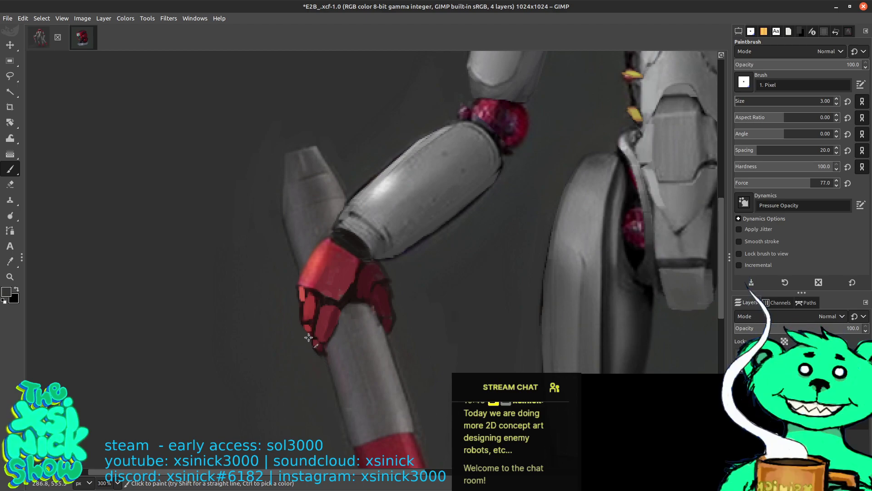
ctrl+click(307, 298)
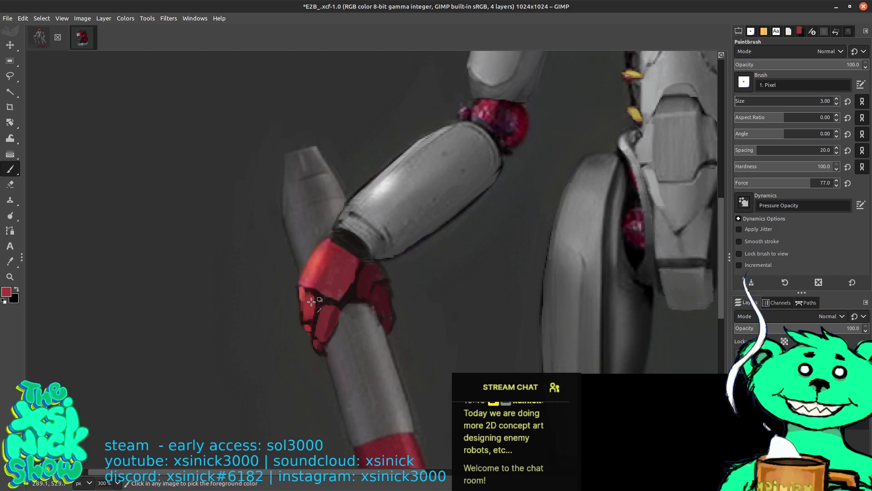
ctrl+click(313, 300)
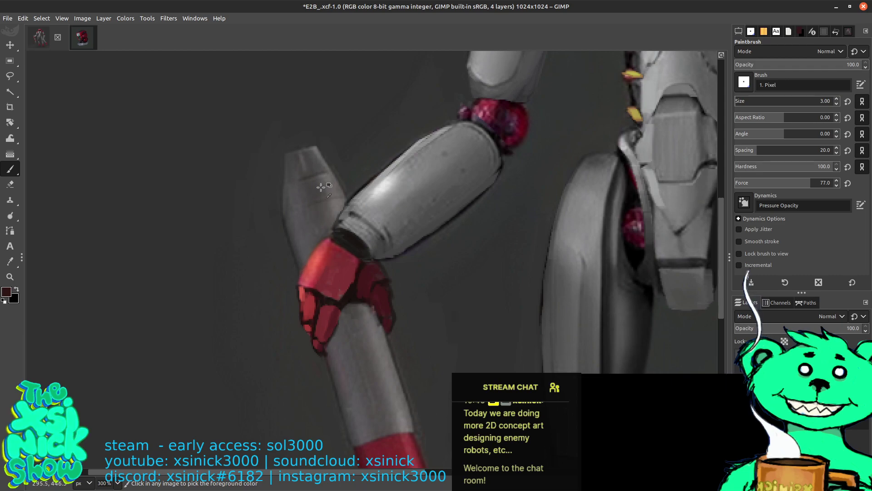
ctrl+click(358, 321)
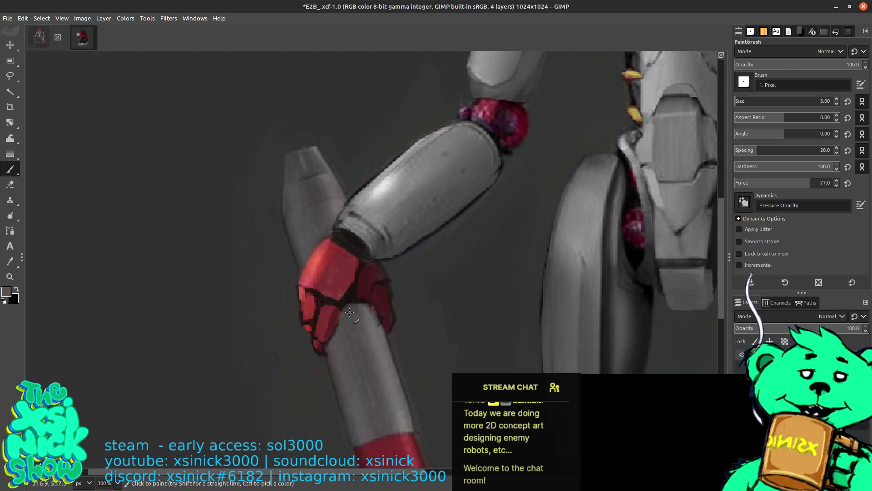
ctrl+click(376, 269)
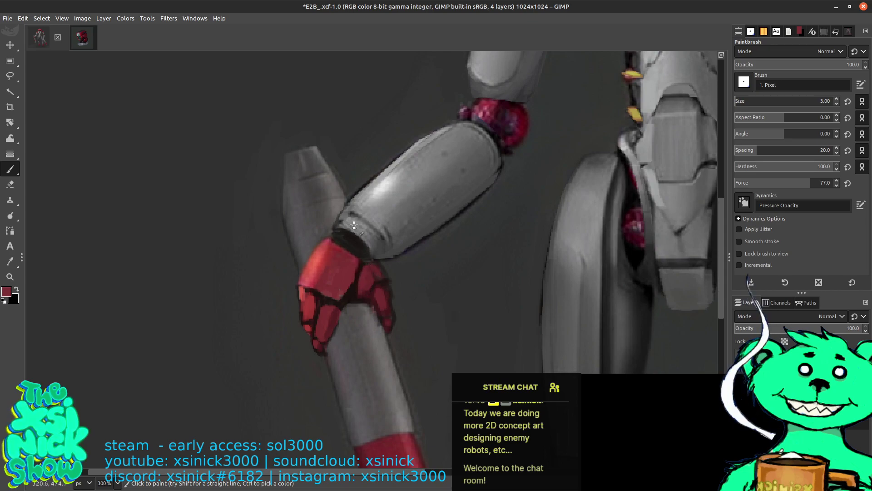
Step: Paint a dark red stroke along the claw's left edge
ctrl+click(350, 290)
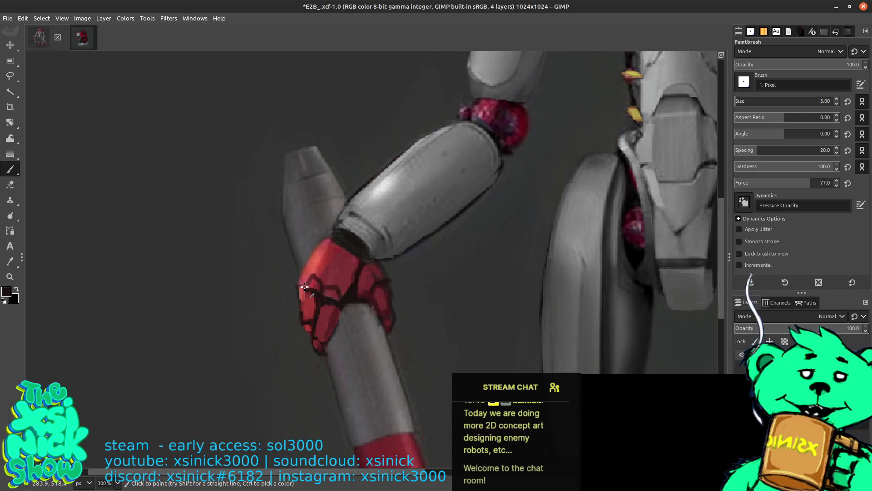
ctrl+click(319, 284)
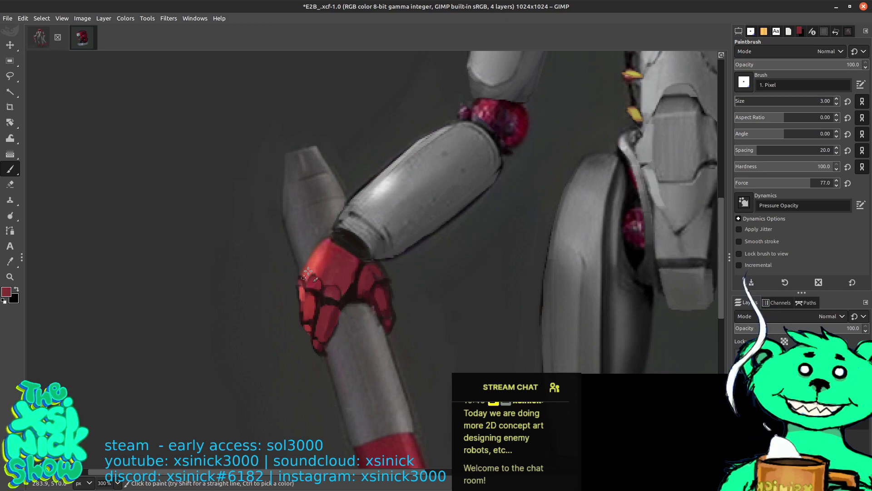
ctrl+click(309, 294)
drag(304, 289, 309, 315)
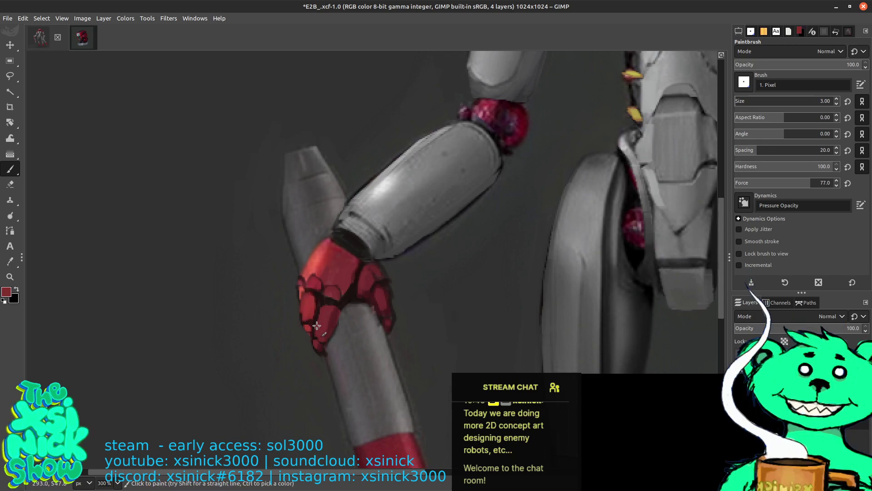
Step: Sample greys and dark reds, then shade the top of the grey cane darker
ctrl+click(327, 357)
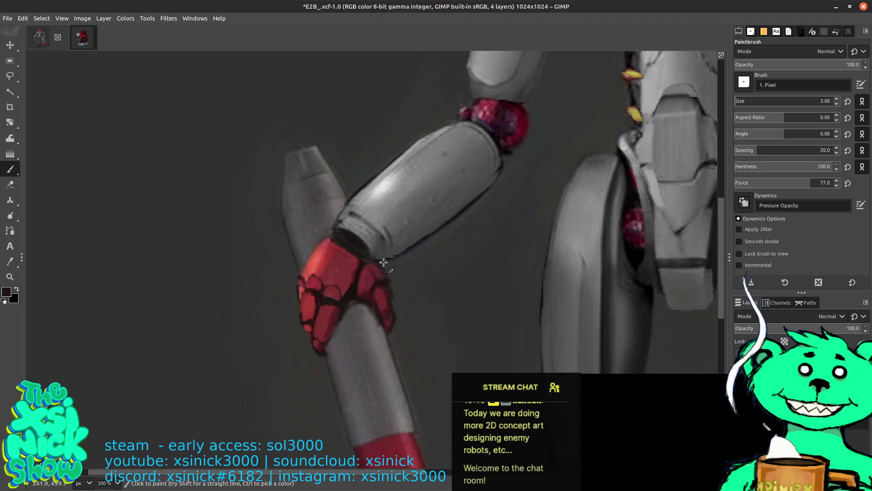
ctrl+click(379, 279)
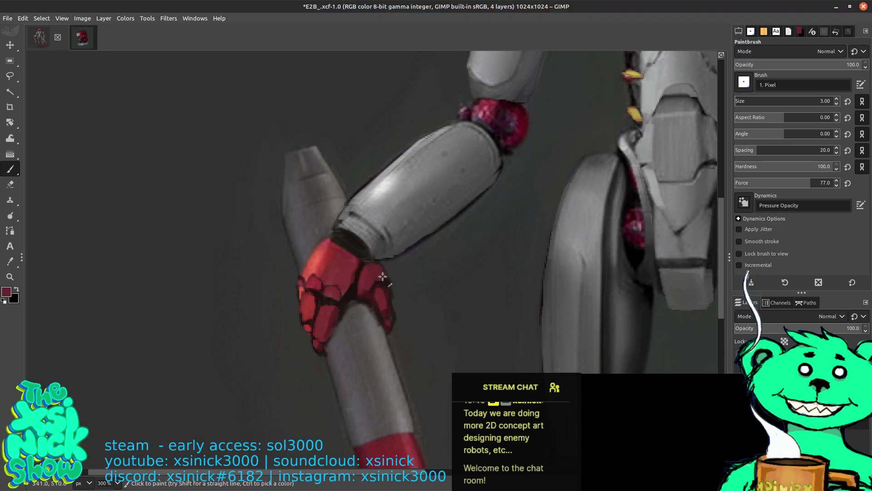
ctrl+click(389, 276)
ctrl+click(329, 332)
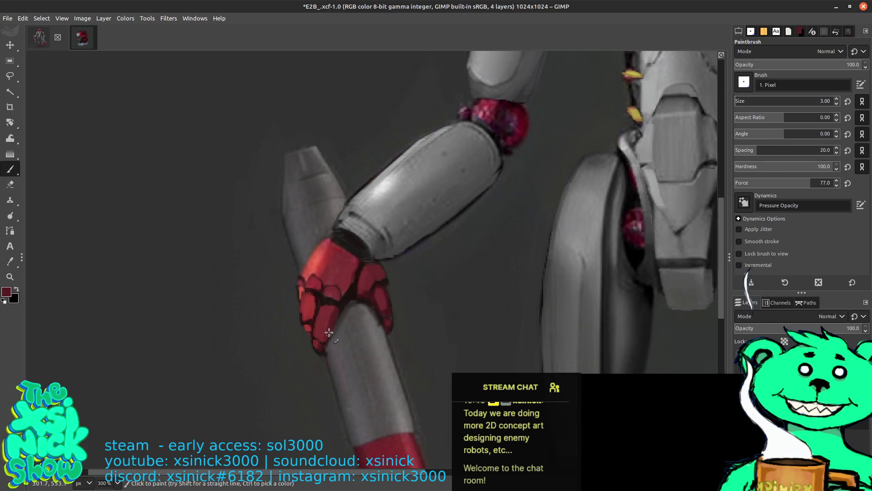
ctrl+click(343, 308)
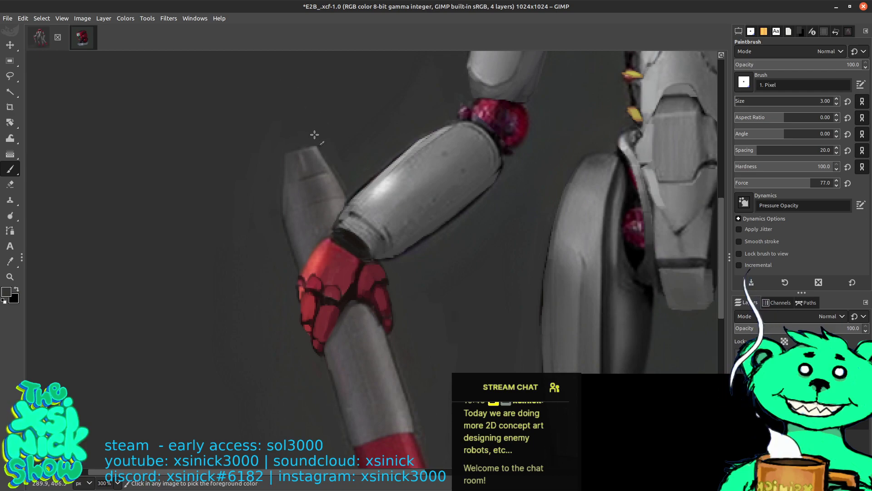
drag(281, 183, 335, 164)
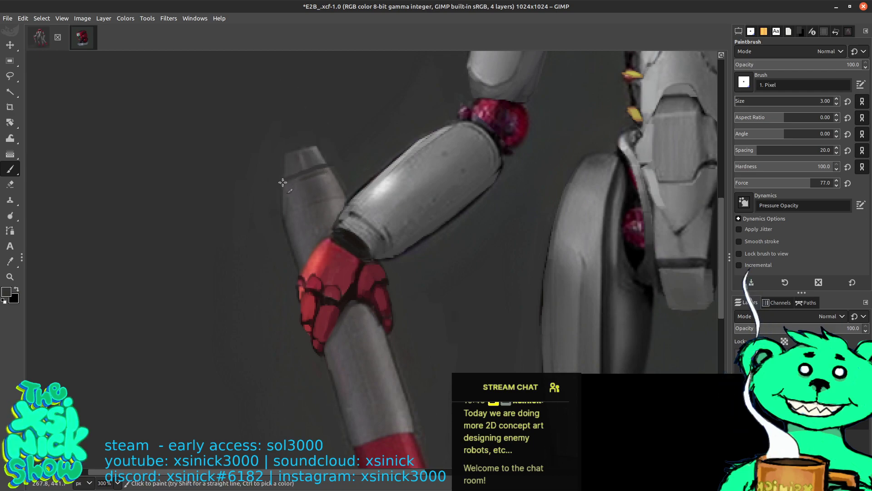
Step: Darken the cane's top band and repaint its top edge into a flatter cap
mouse_move(285, 182)
mouse_down()
mouse_move(341, 169)
mouse_move(294, 173)
mouse_move(324, 160)
mouse_move(292, 155)
mouse_up()
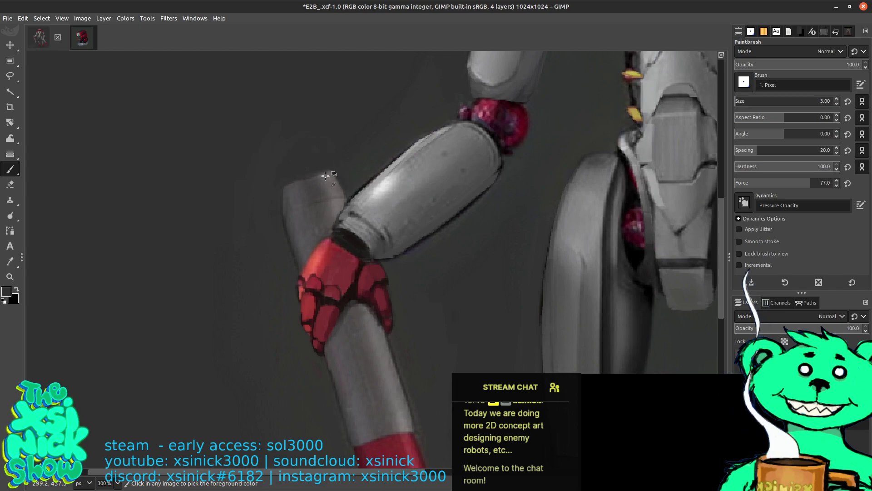
drag(327, 175, 285, 188)
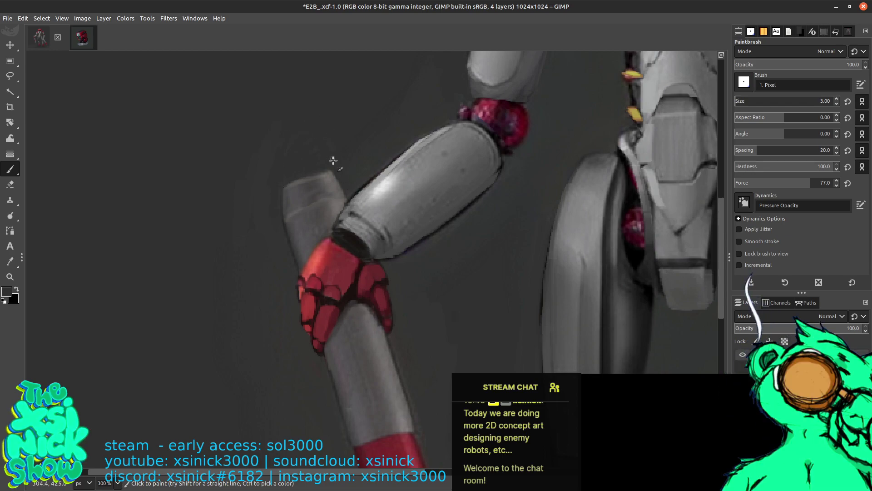
scroll(376, 172, down, 3)
Step: Pick dark and light greys from the lower cane and beside the red band, then show the foreground colour editor
scroll(363, 145, down, 2)
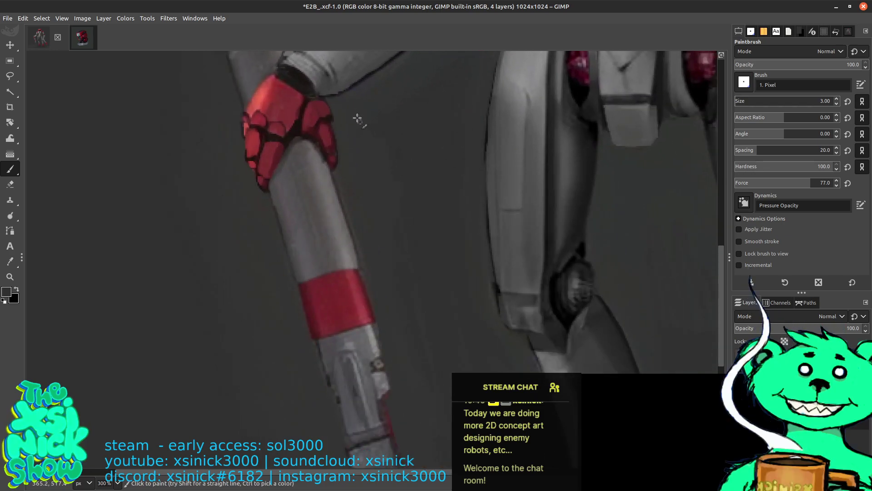
scroll(379, 191, down, 2)
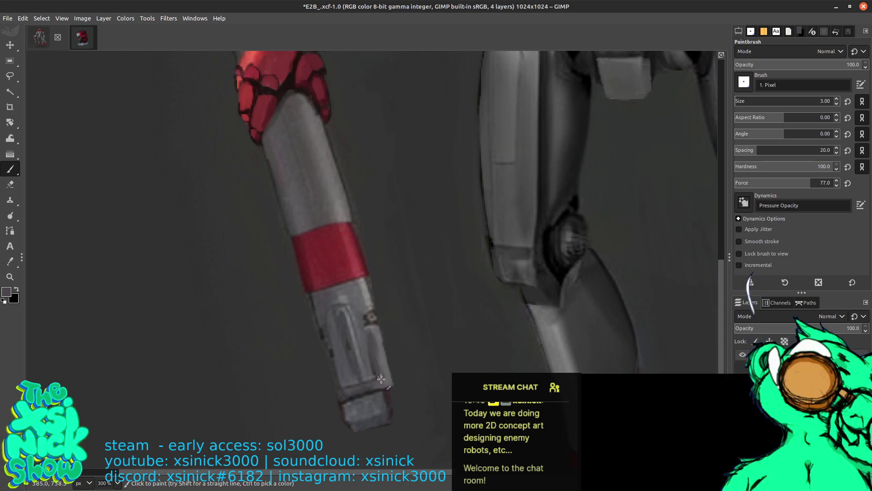
key(ctrl)
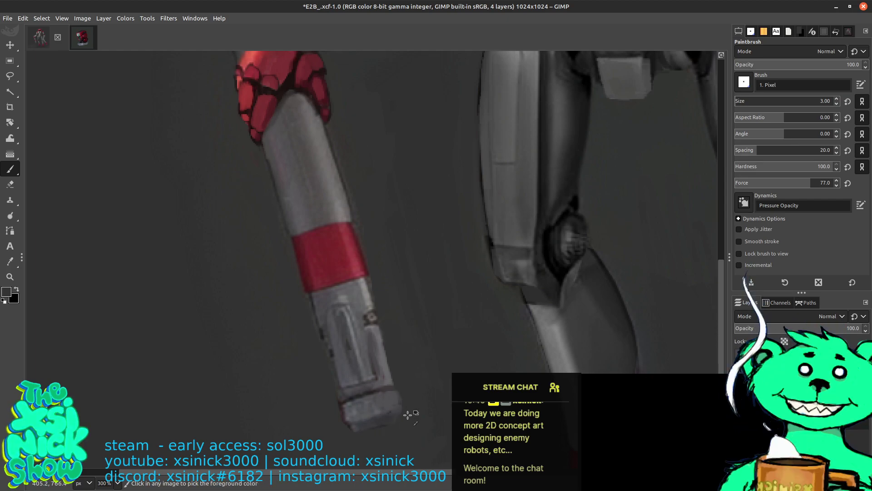
ctrl+click(366, 398)
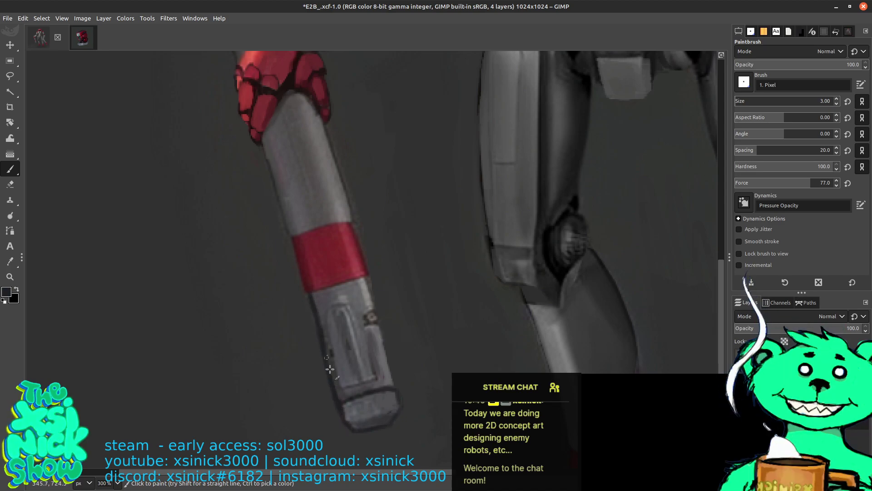
ctrl+click(325, 318)
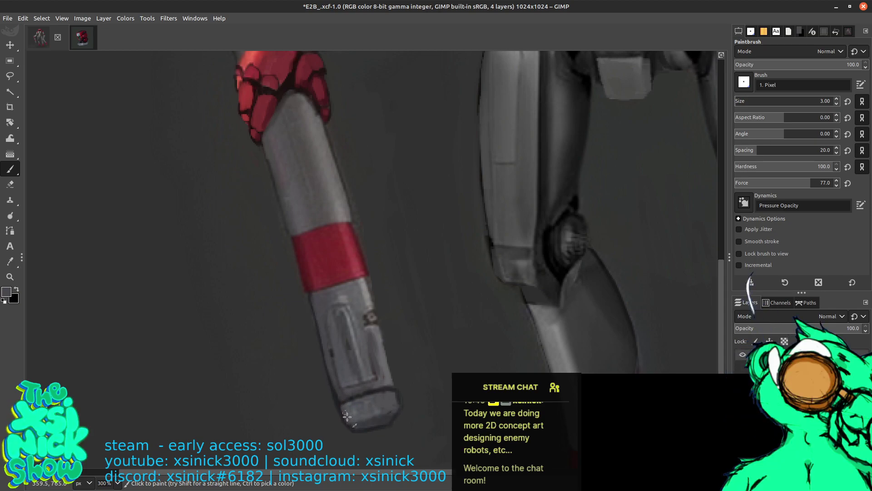
ctrl+click(367, 421)
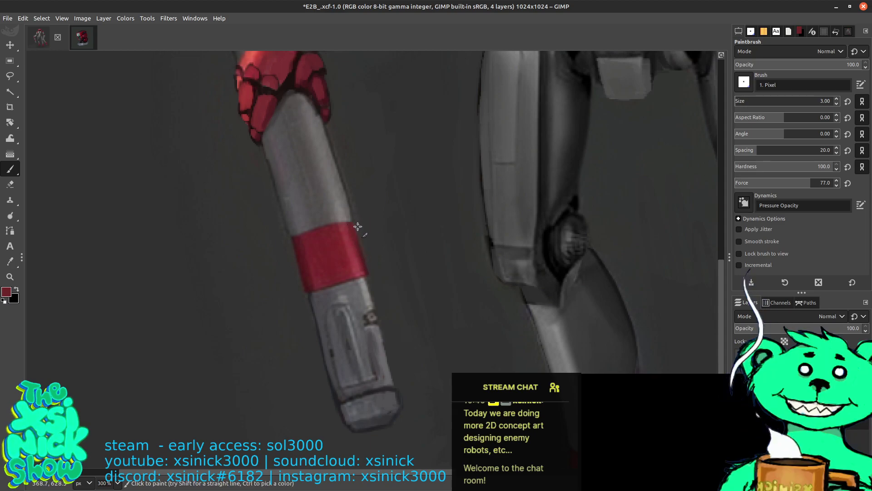
ctrl+click(359, 226)
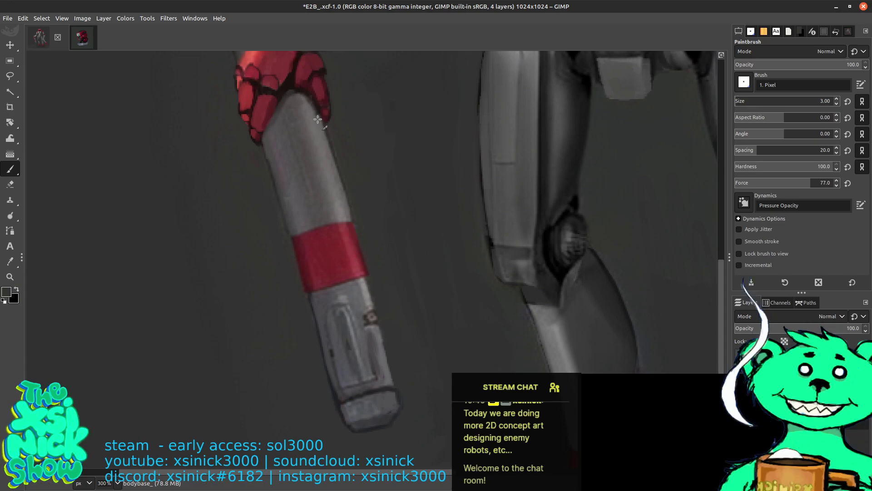
click(800, 32)
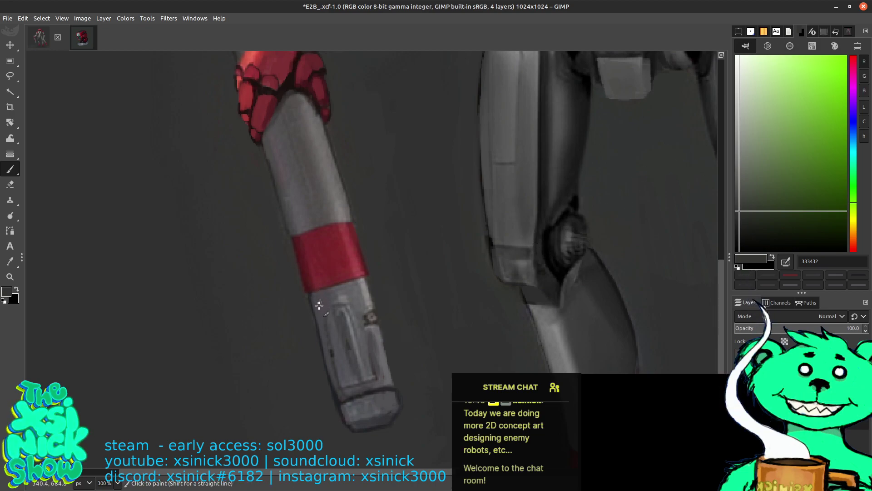
Step: Sample 474749, 3b3537 and 3b3a3d from the cane, settling on 323332, then zoom out
ctrl+click(318, 314)
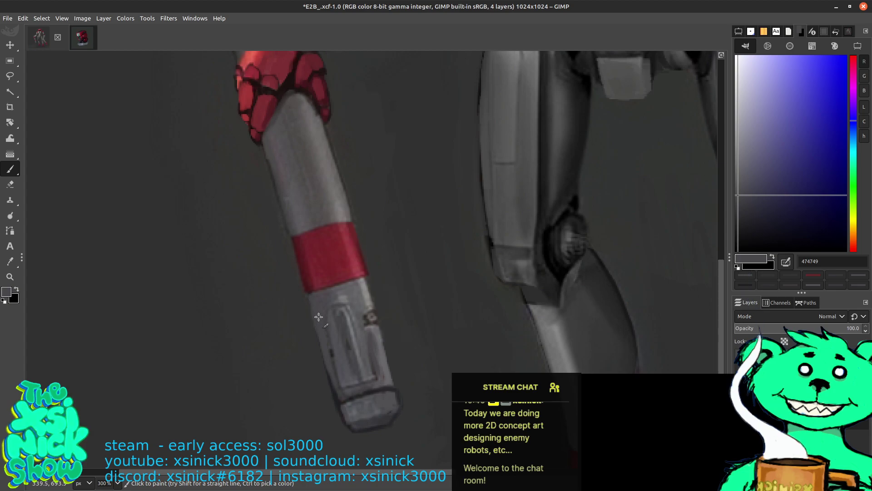
ctrl+click(345, 380)
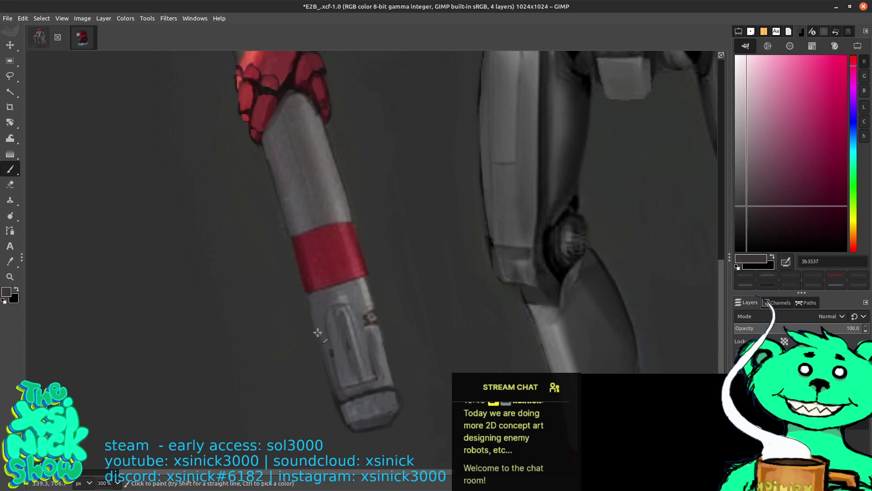
ctrl+click(345, 394)
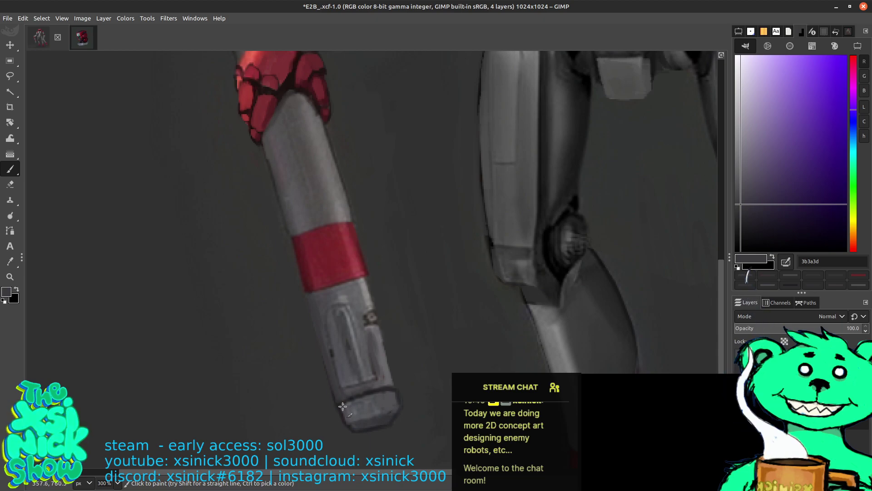
ctrl+click(399, 375)
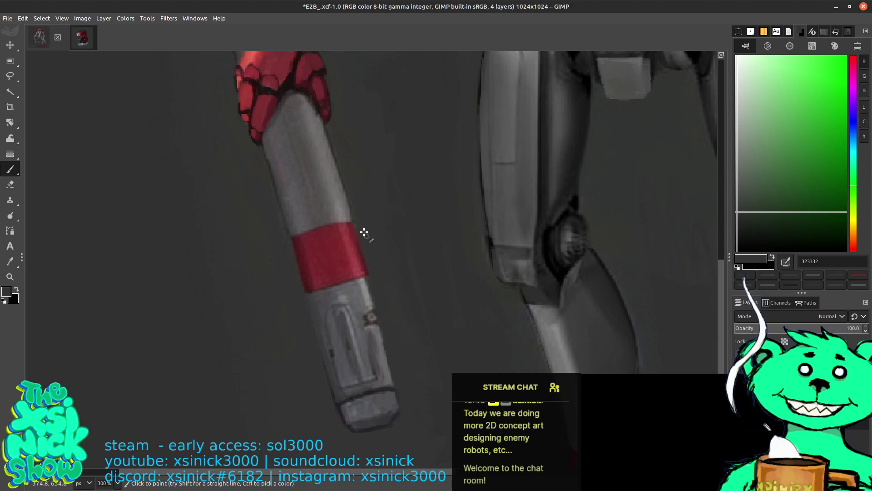
scroll(384, 115, down, 3)
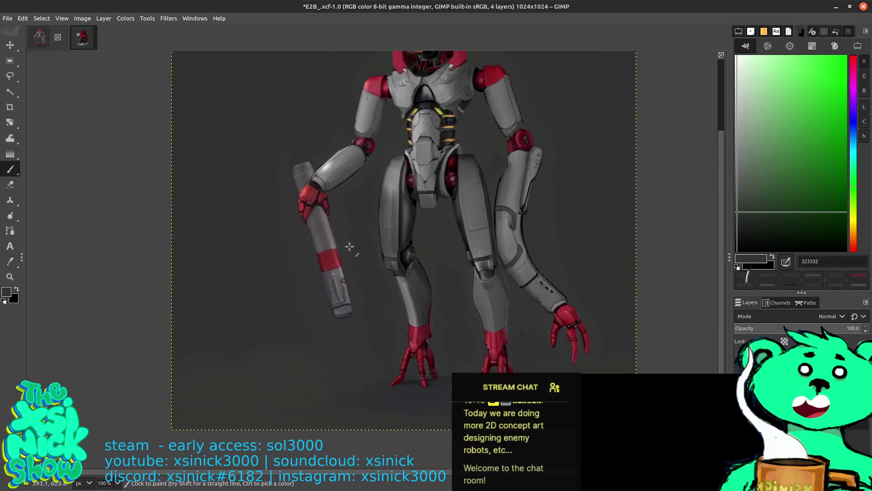
Step: Sample dark 272528 near the cane's tip and shrink the brush to 1 px
scroll(361, 255, up, 3)
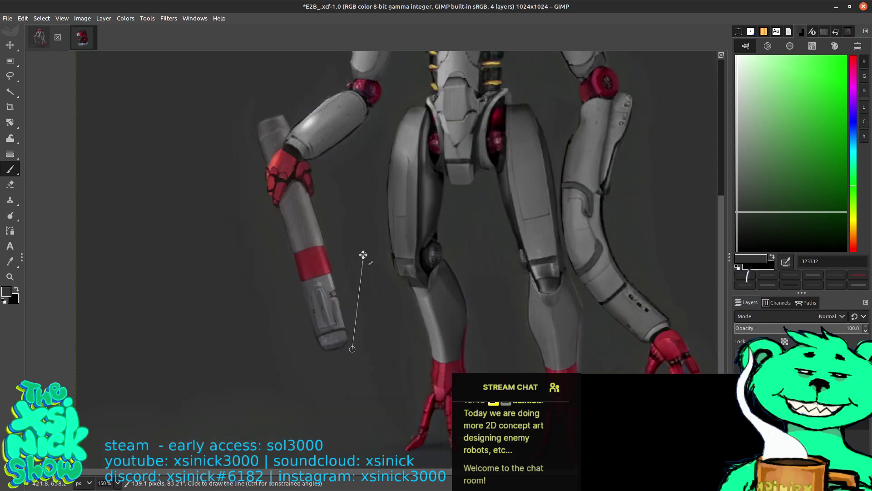
ctrl+click(310, 404)
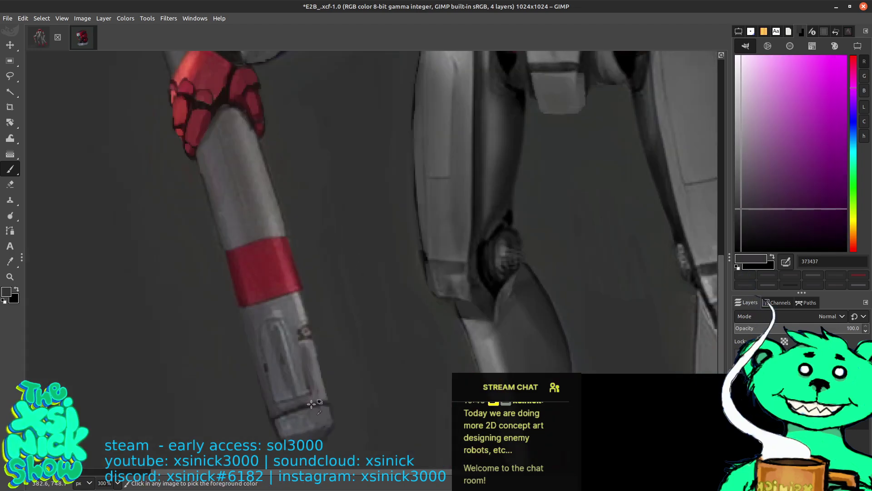
ctrl+click(311, 404)
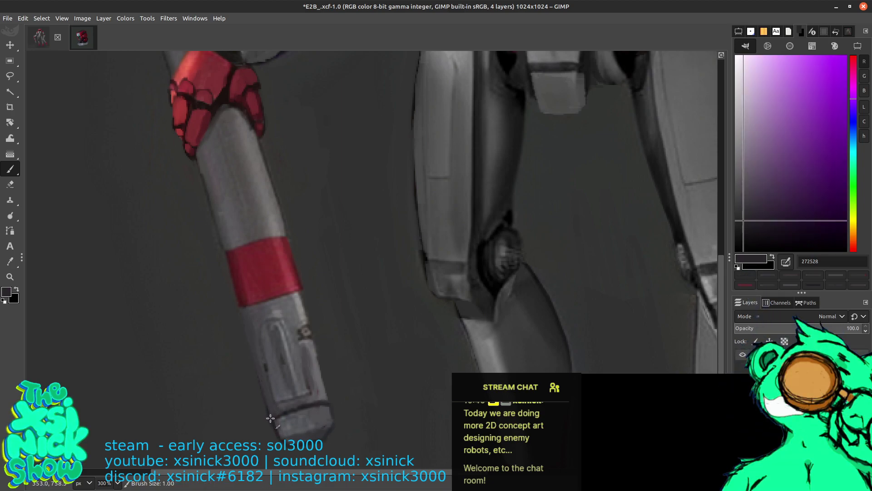
key(shift)
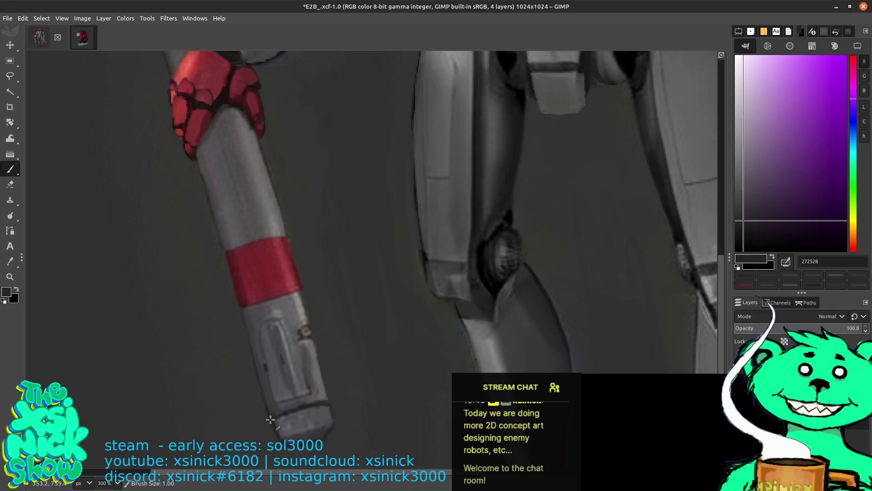
shift+click(196, 156)
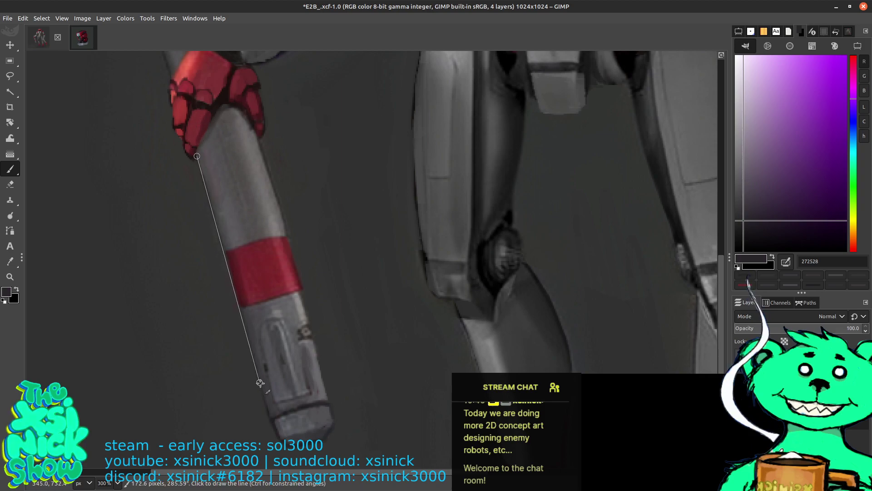
key(ctrl+z)
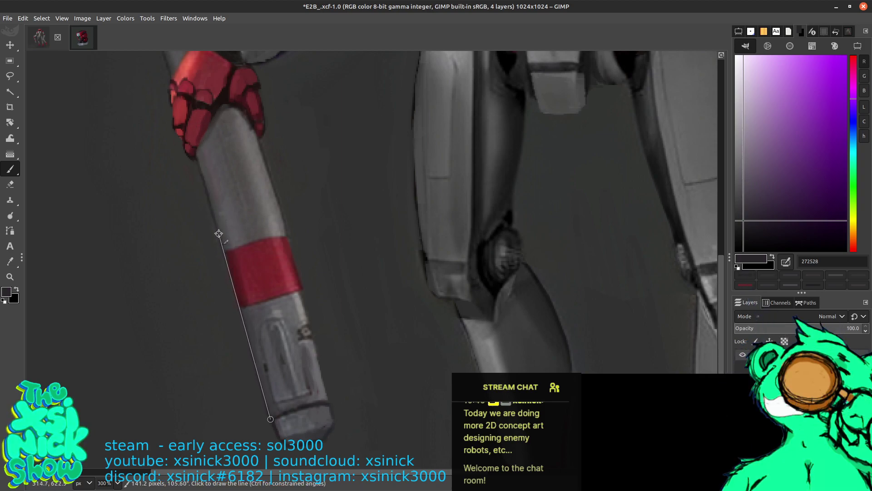
Step: Draw straight dark lines down the cane's left and right edges, using grey 353433
shift+click(239, 303)
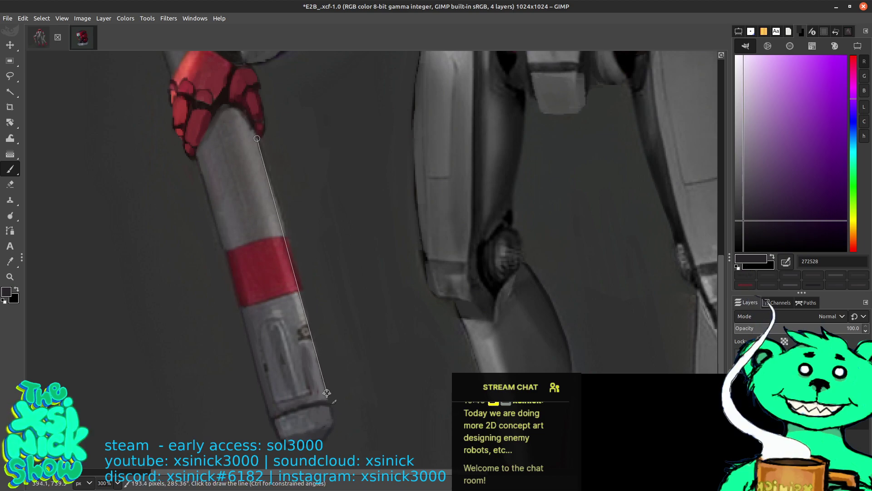
shift+click(328, 402)
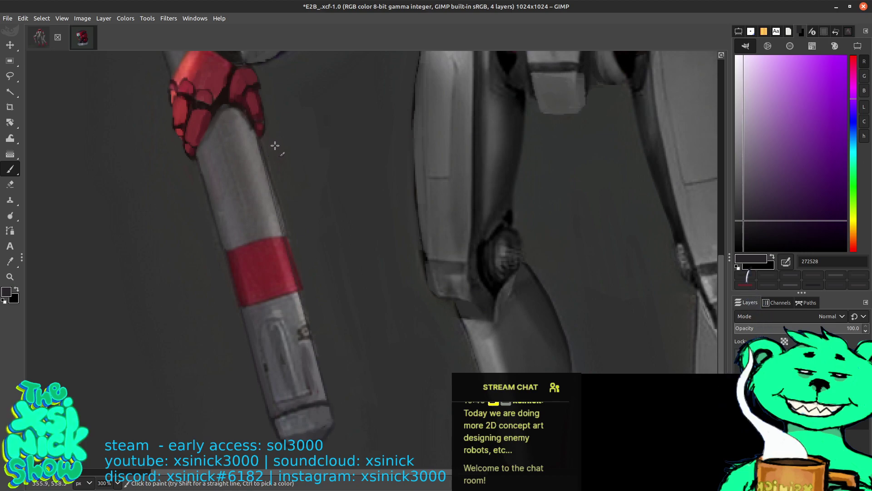
ctrl+click(274, 147)
click(259, 142)
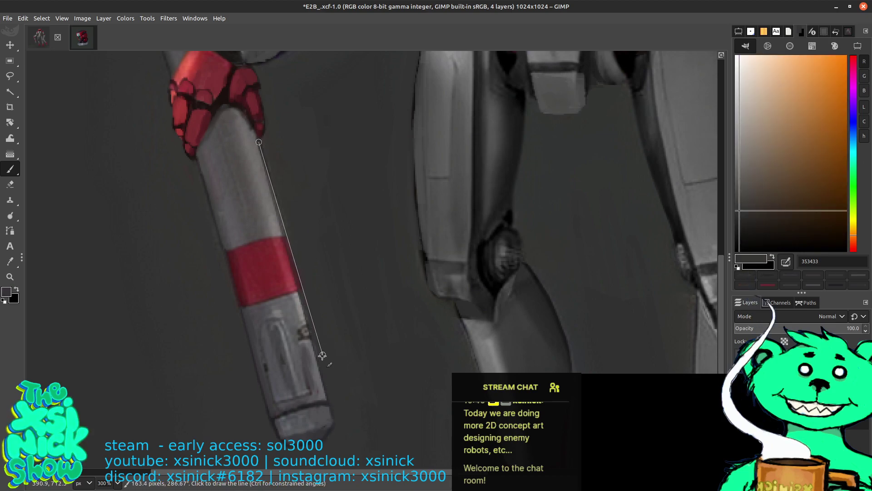
shift+click(325, 372)
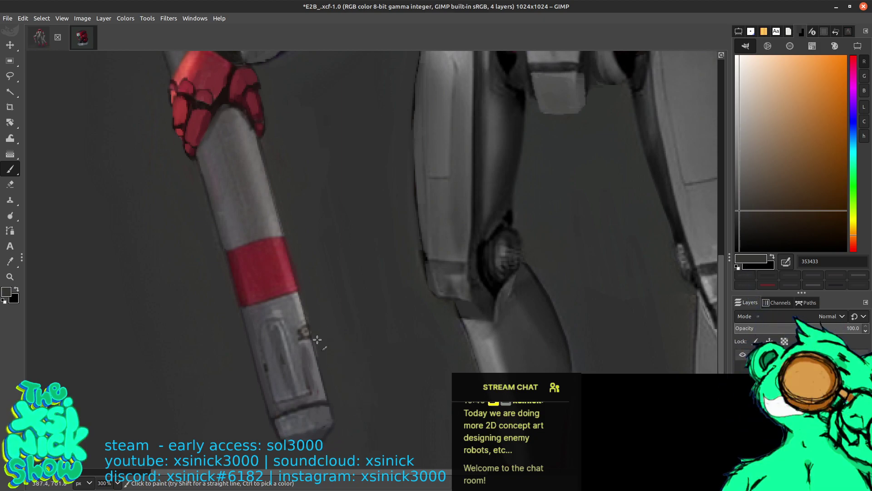
Step: Pick purple 6c24c1 and paint a thin band near the cane tip plus small dots on the cap
click(851, 133)
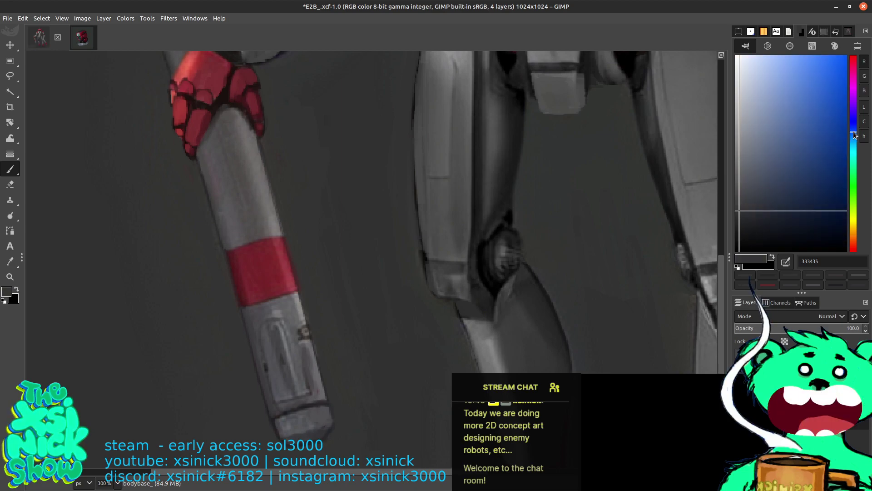
click(822, 189)
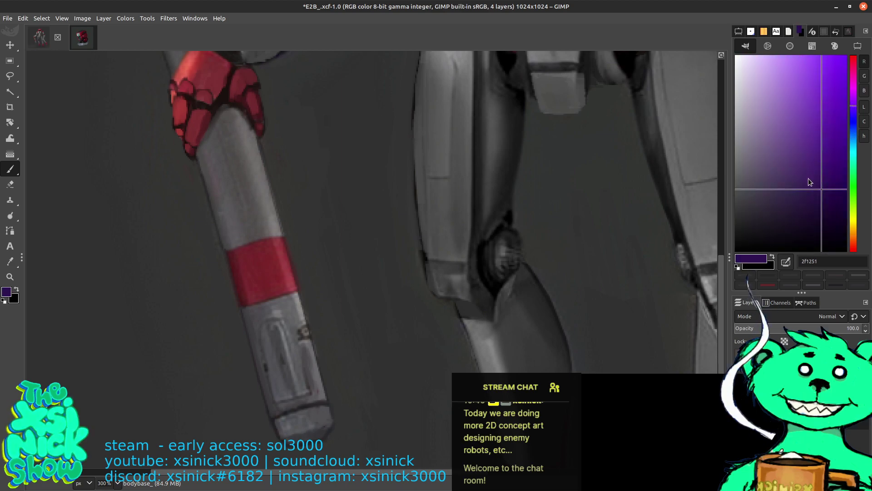
drag(808, 178, 826, 102)
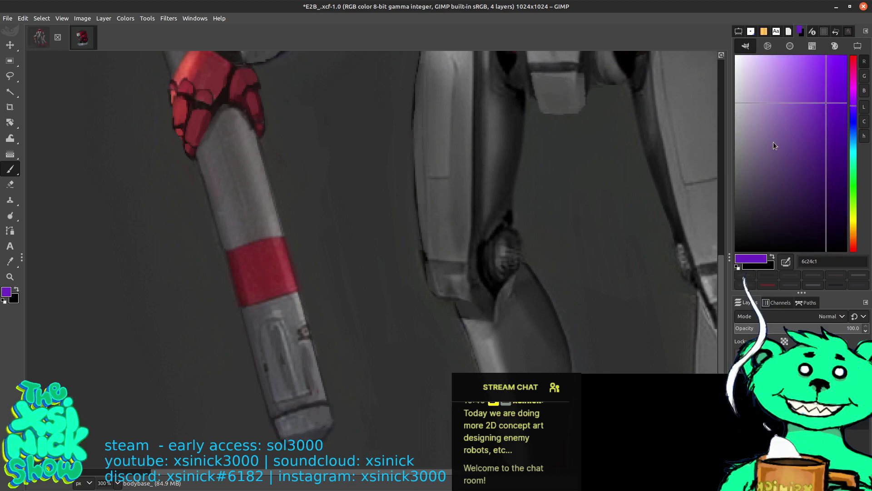
click(305, 332)
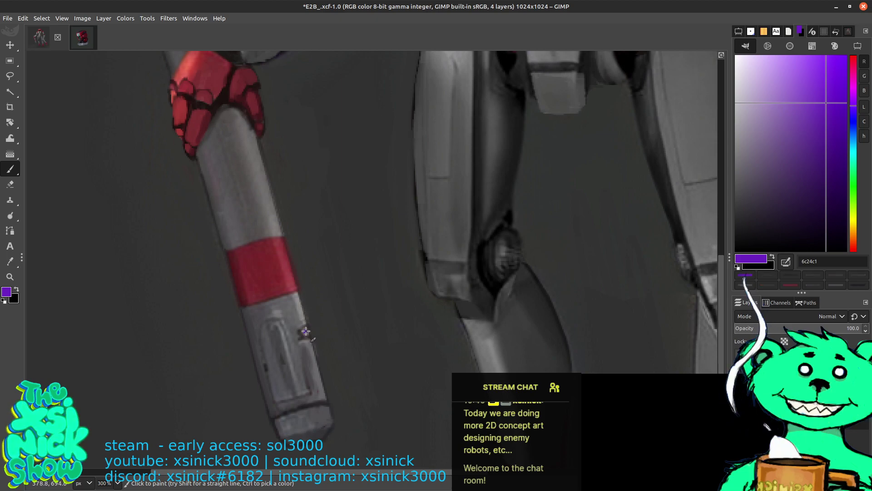
mouse_move(279, 415)
mouse_down()
mouse_move(325, 400)
mouse_move(277, 419)
mouse_move(304, 401)
mouse_move(279, 416)
mouse_move(308, 404)
mouse_up()
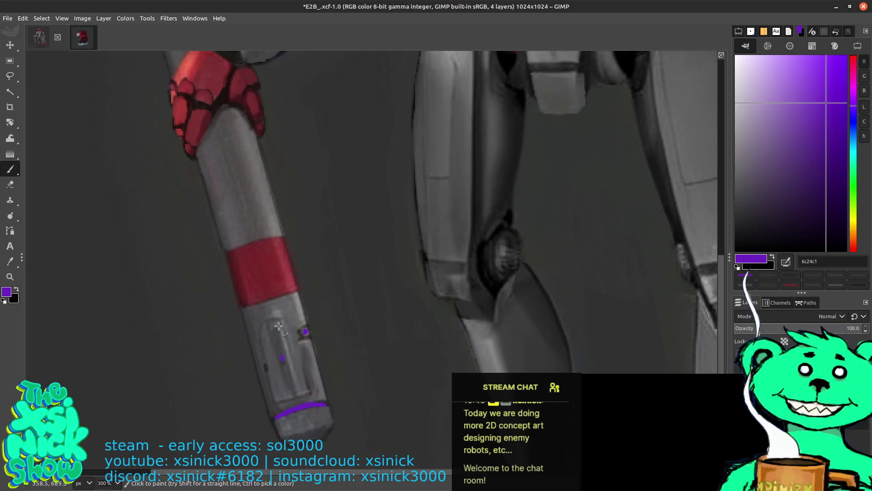
click(266, 366)
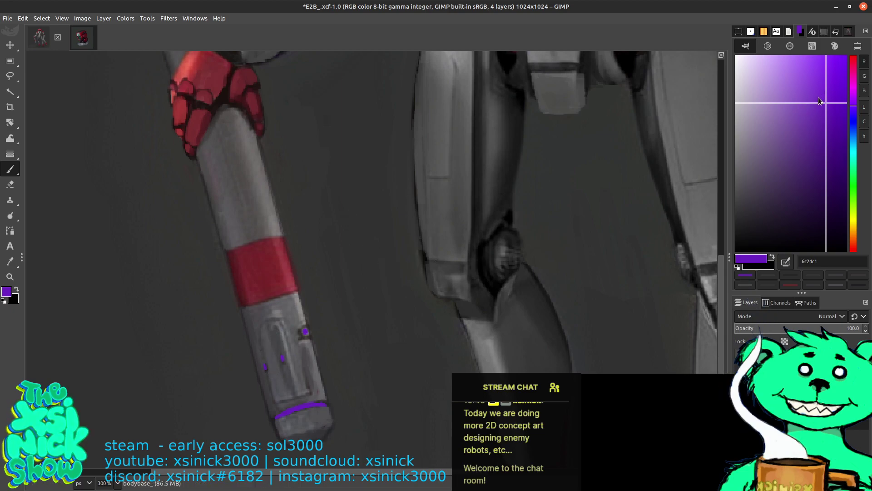
drag(820, 101, 811, 89)
scroll(383, 221, down, 4)
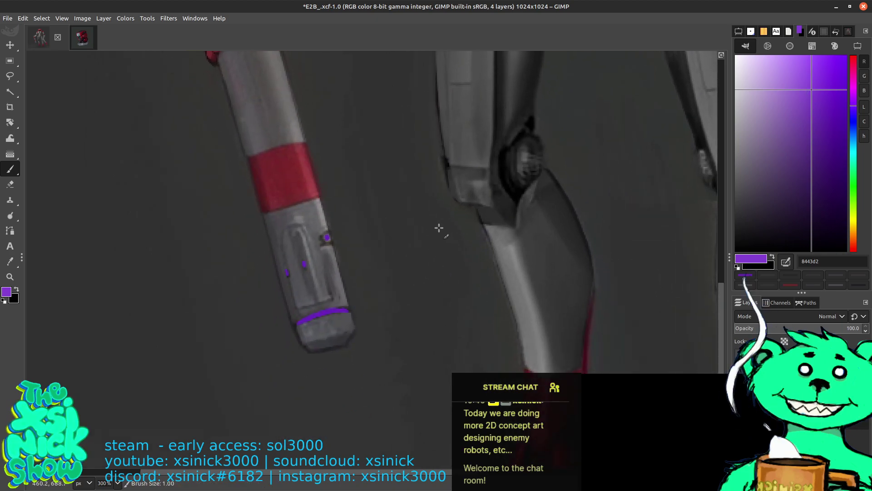
scroll(442, 223, down, 2)
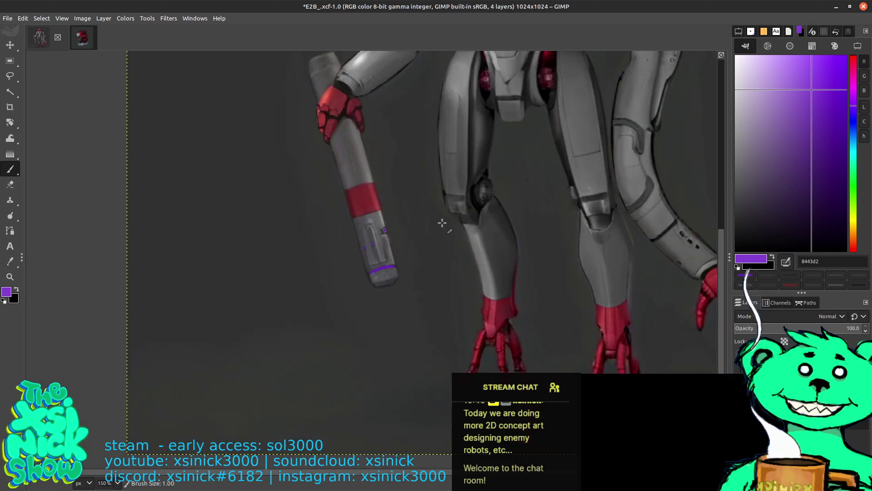
Step: Dab two purple test dots below the cane and set the brush size to 2
scroll(442, 222, up, 3)
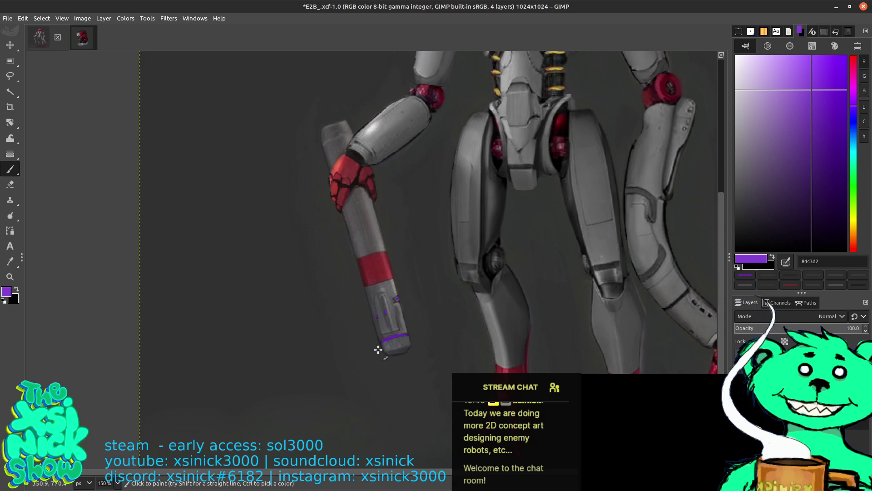
click(345, 430)
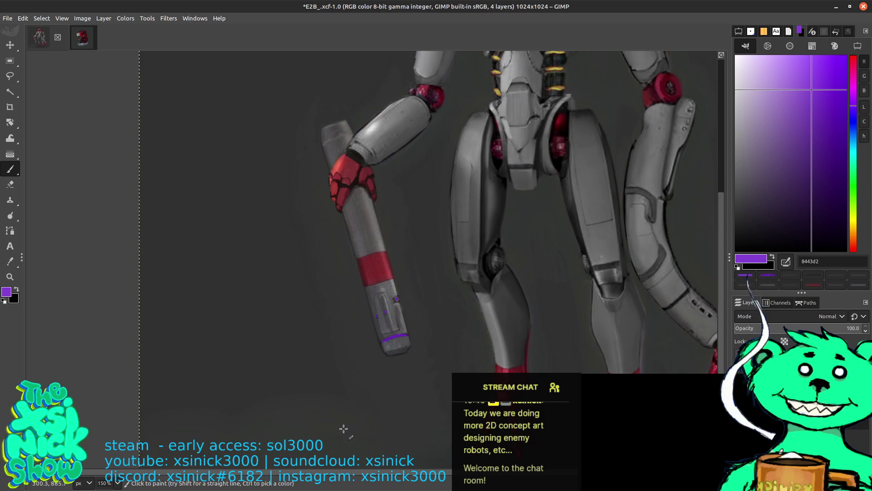
click(444, 441)
key(bracketleft)
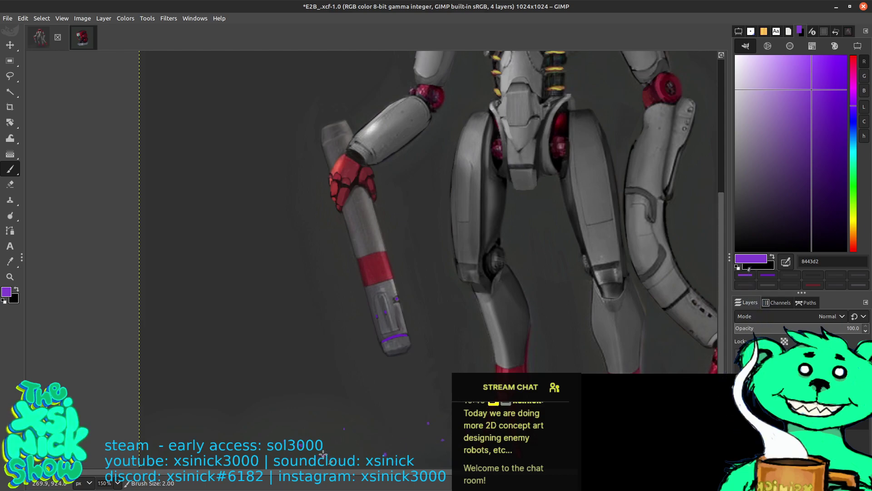
Step: Draw forked purple lightning branches from the cane tip down to the ground
mouse_move(286, 437)
mouse_down()
mouse_move(340, 370)
mouse_move(384, 341)
mouse_up()
drag(302, 447, 314, 400)
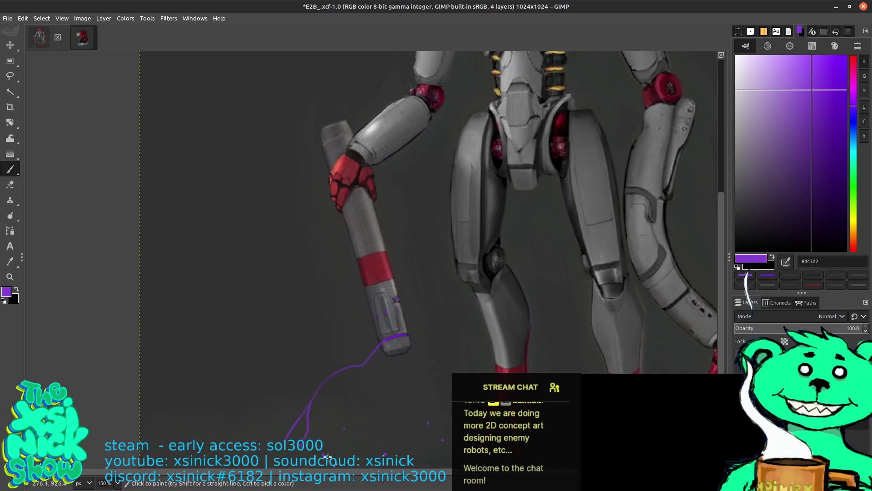
mouse_move(333, 448)
mouse_down()
mouse_move(364, 423)
mouse_move(384, 334)
mouse_move(428, 360)
mouse_move(444, 437)
mouse_up()
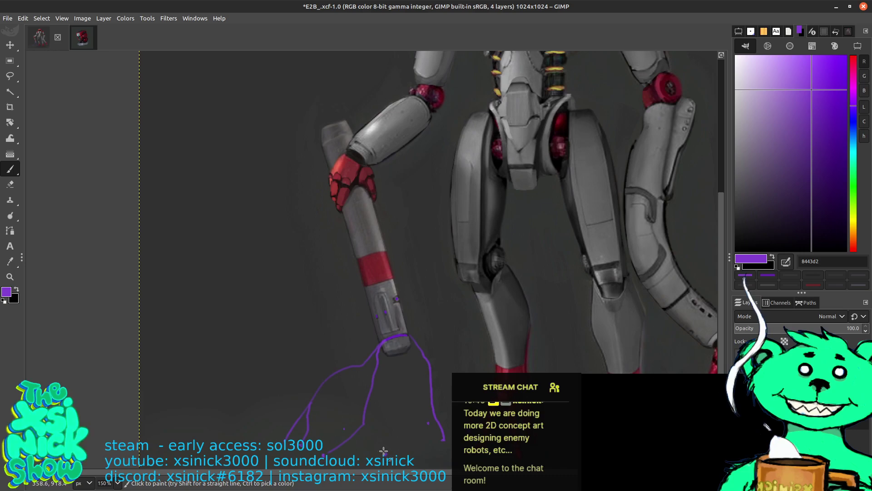
mouse_move(383, 452)
mouse_down()
mouse_move(342, 415)
mouse_move(343, 427)
mouse_move(360, 389)
mouse_move(428, 375)
mouse_move(429, 422)
mouse_up()
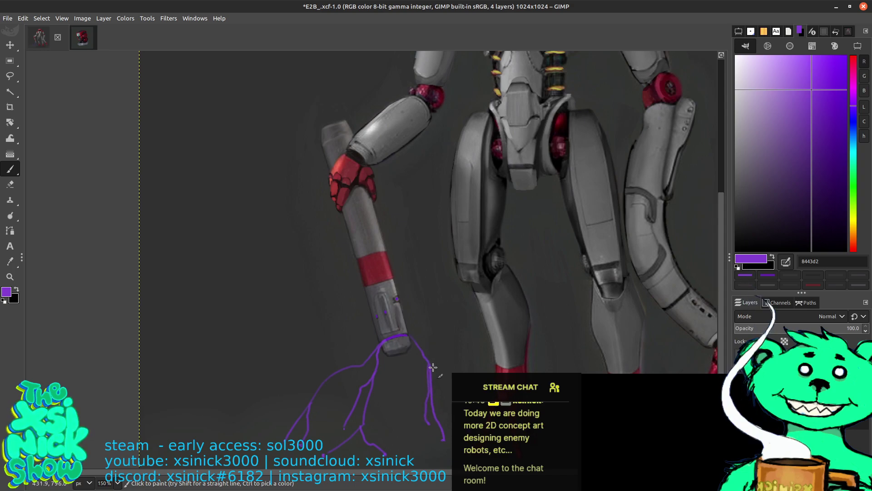
drag(433, 367, 450, 389)
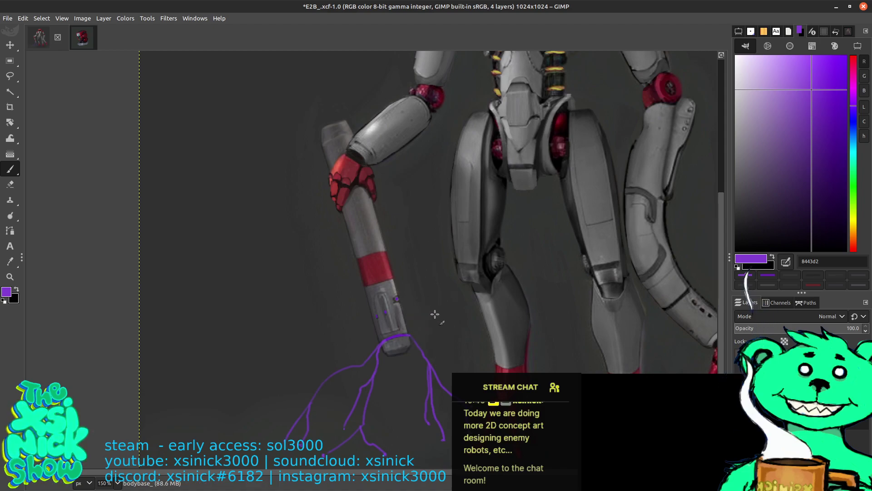
Step: With a brighter purple, reinforce the branches and add an arc curving up and right from the tip
drag(821, 77, 809, 67)
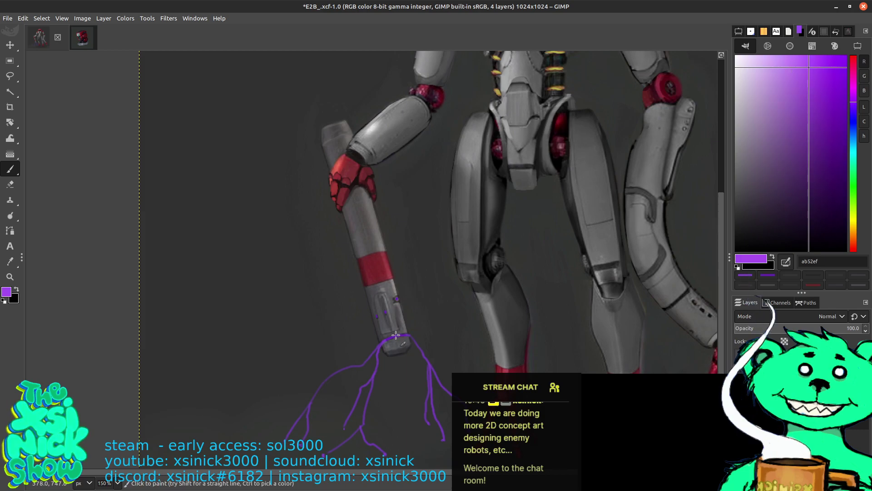
drag(395, 335, 390, 337)
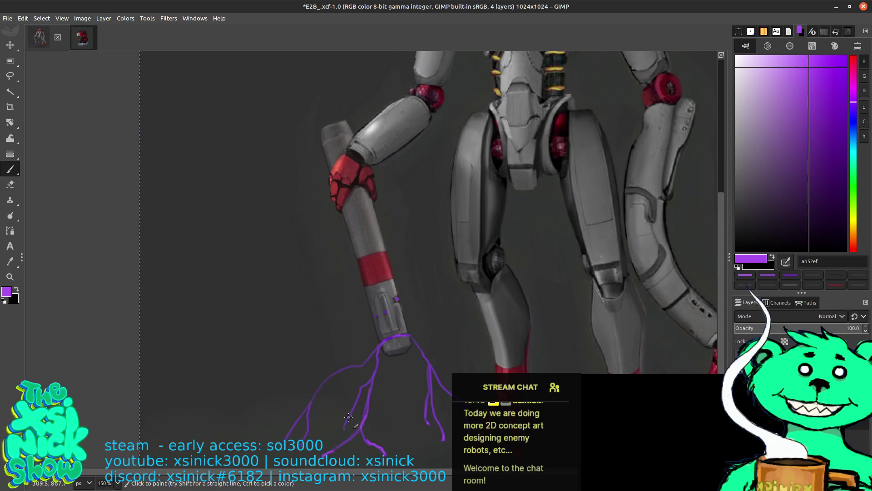
drag(301, 451, 327, 379)
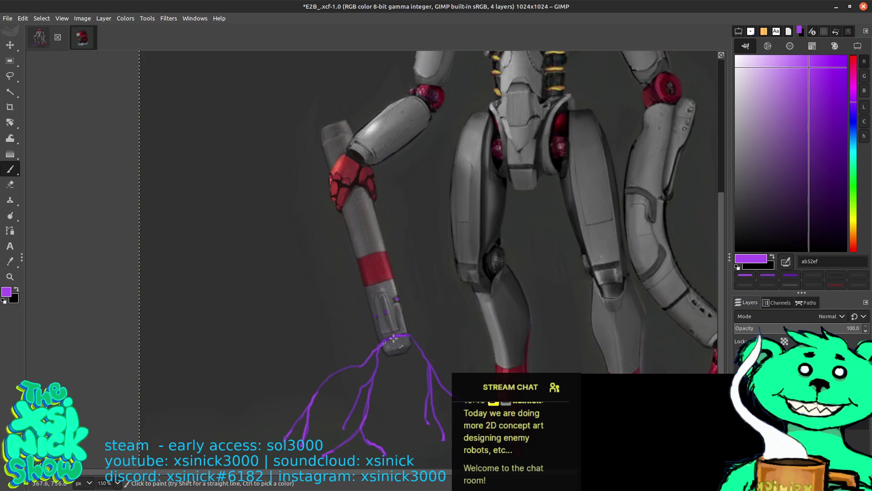
drag(411, 332, 428, 318)
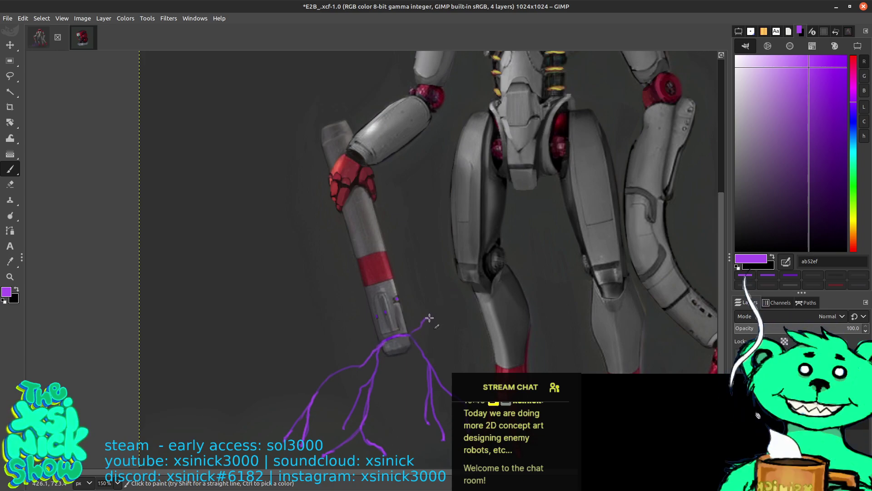
mouse_move(428, 318)
mouse_down()
mouse_move(451, 311)
mouse_move(442, 290)
mouse_up()
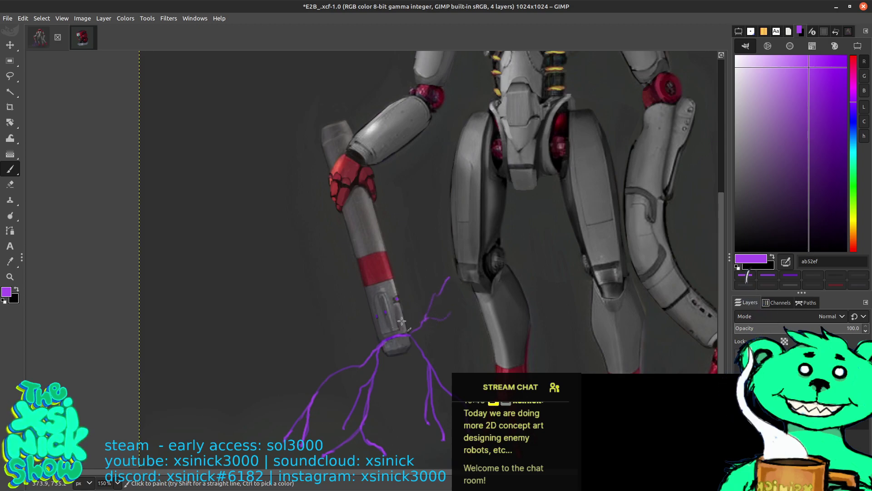
drag(449, 315, 478, 312)
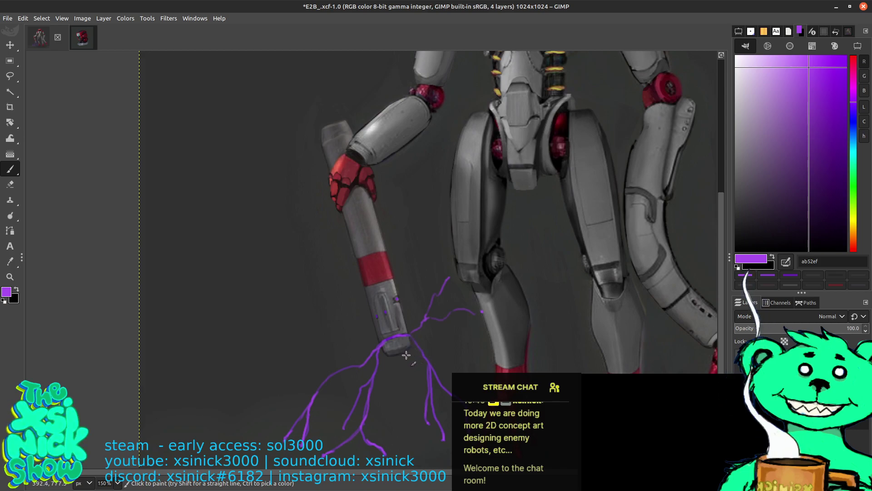
mouse_move(406, 354)
mouse_down()
mouse_move(400, 384)
mouse_move(410, 402)
mouse_up()
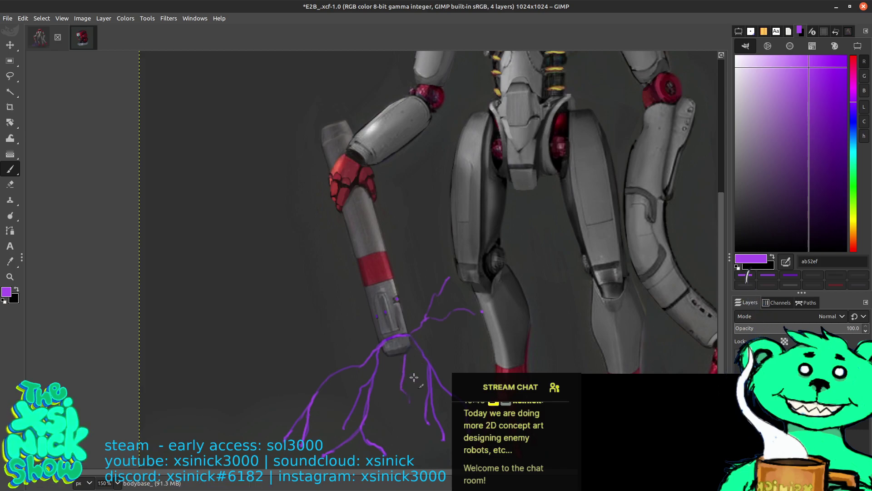
Step: With a darker purple, add short forks below and left, then pick pinkish purple b163eb
click(823, 111)
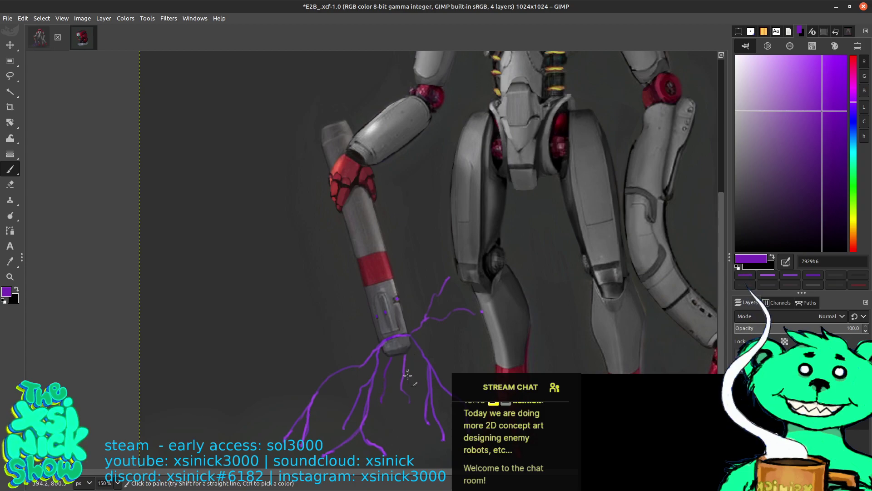
drag(387, 387, 398, 402)
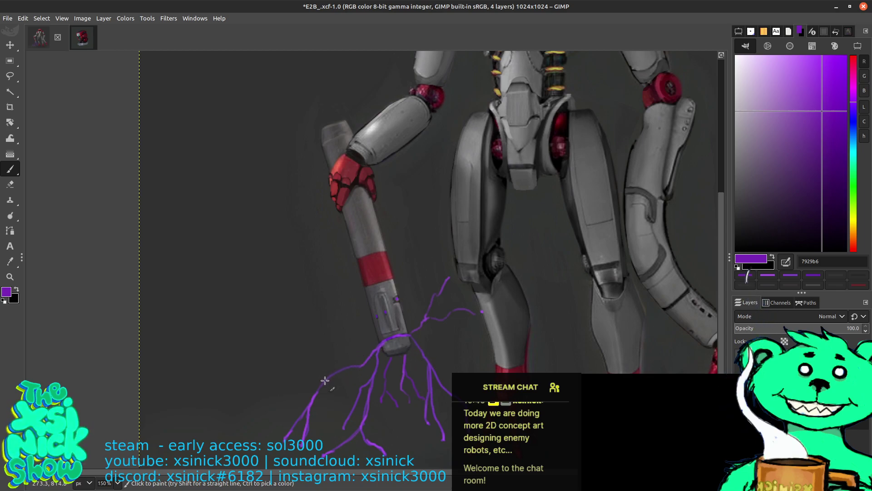
drag(276, 402, 235, 379)
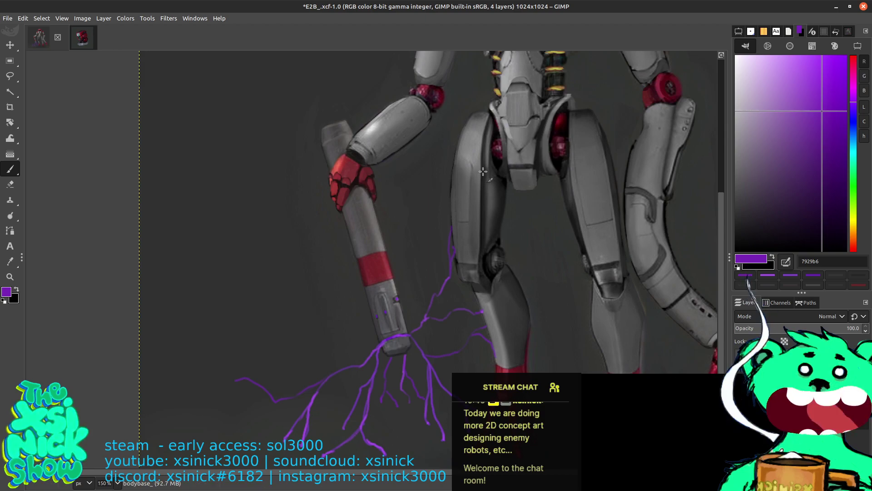
click(800, 71)
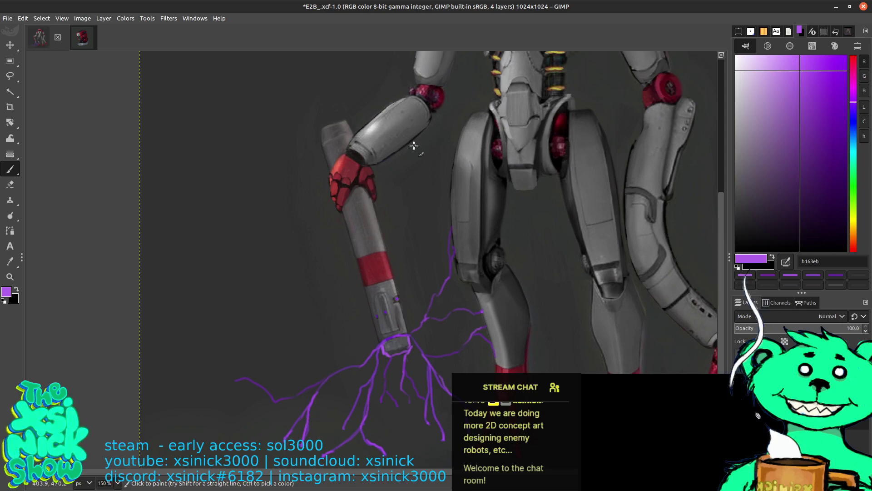
key(minus)
key(minus)
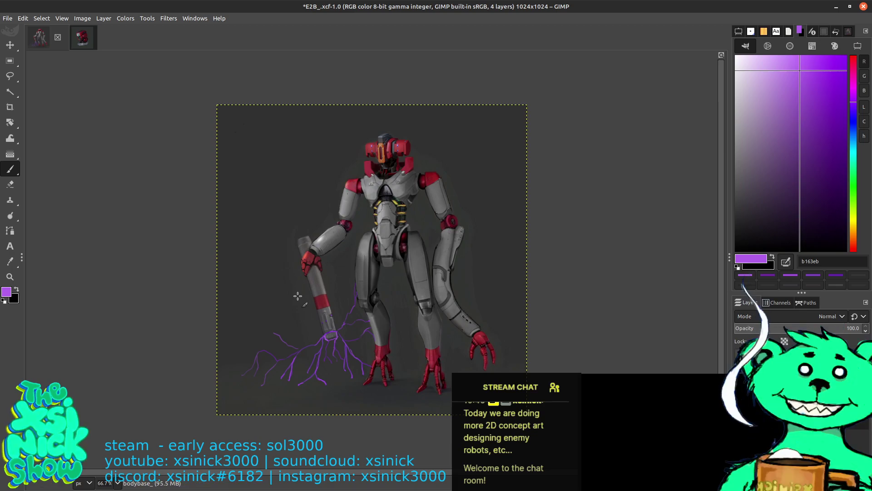
scroll(454, 289, up, 4)
scroll(454, 290, left, 2)
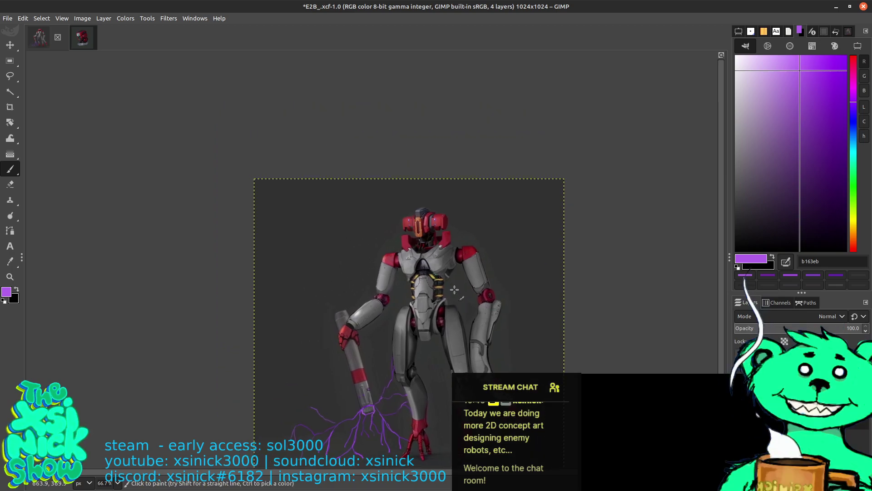
scroll(422, 254, up, 2)
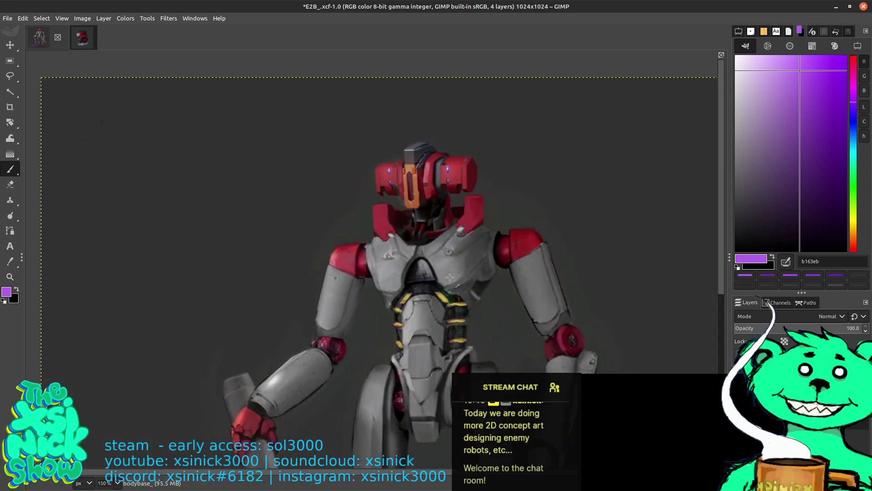
Step: Paint purple glow stripes over the left and right chest ribs in varying purple shades
drag(808, 81, 815, 97)
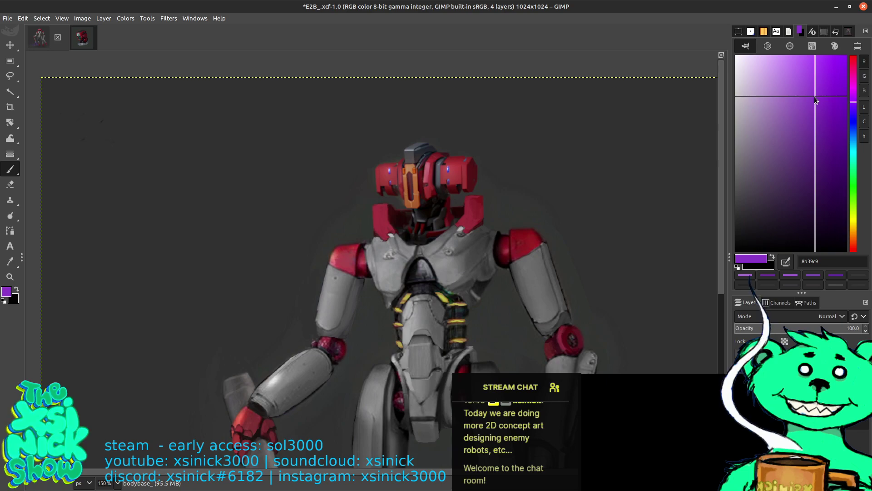
drag(439, 292, 446, 300)
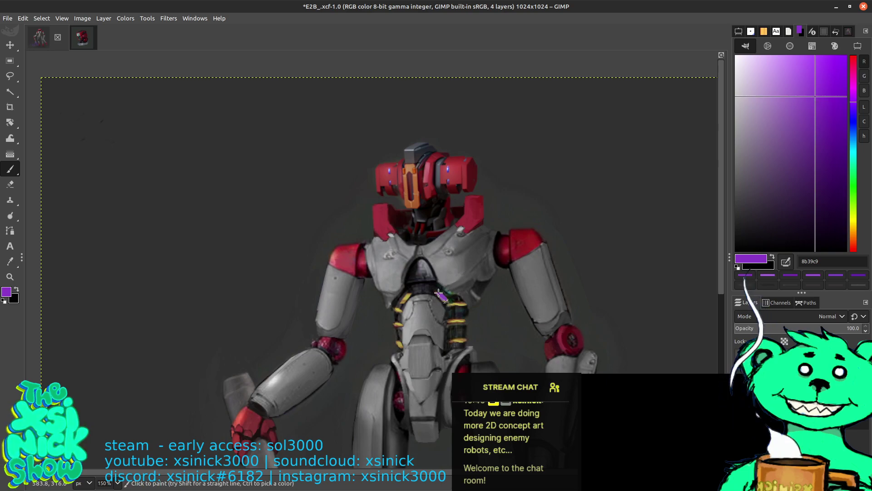
click(825, 130)
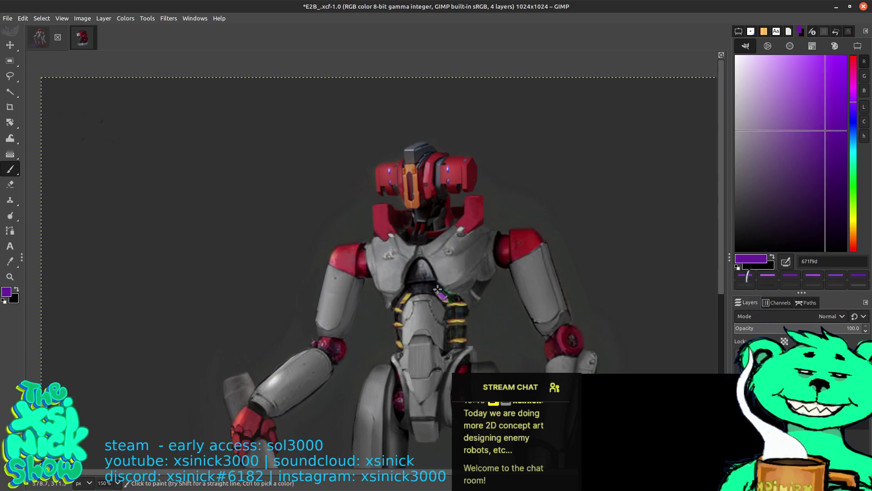
drag(437, 289, 441, 296)
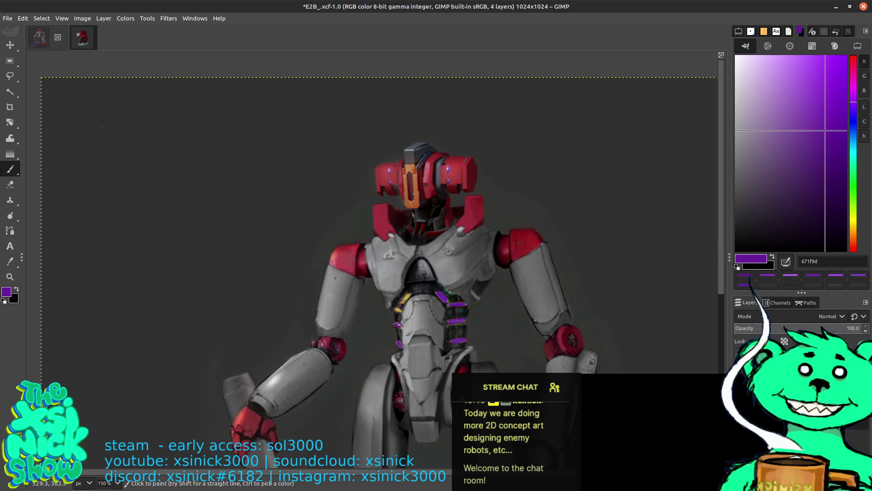
drag(400, 310, 408, 296)
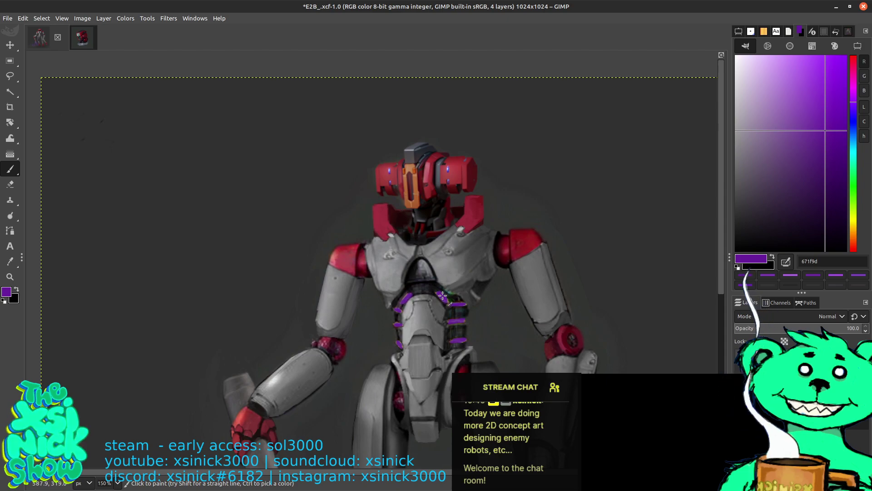
drag(442, 295, 448, 302)
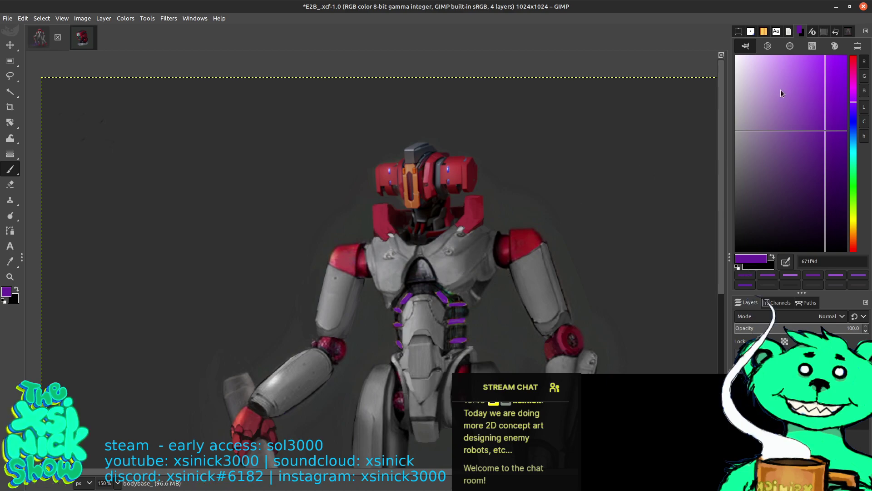
click(821, 73)
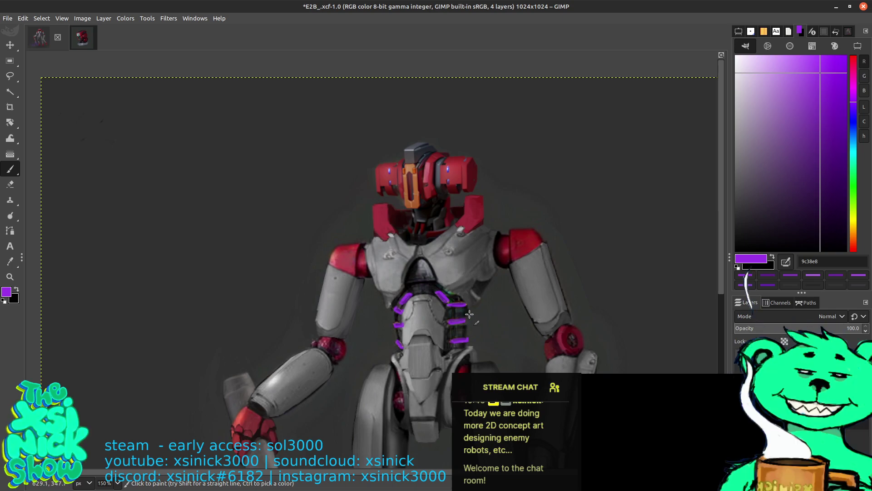
ctrl+click(396, 330)
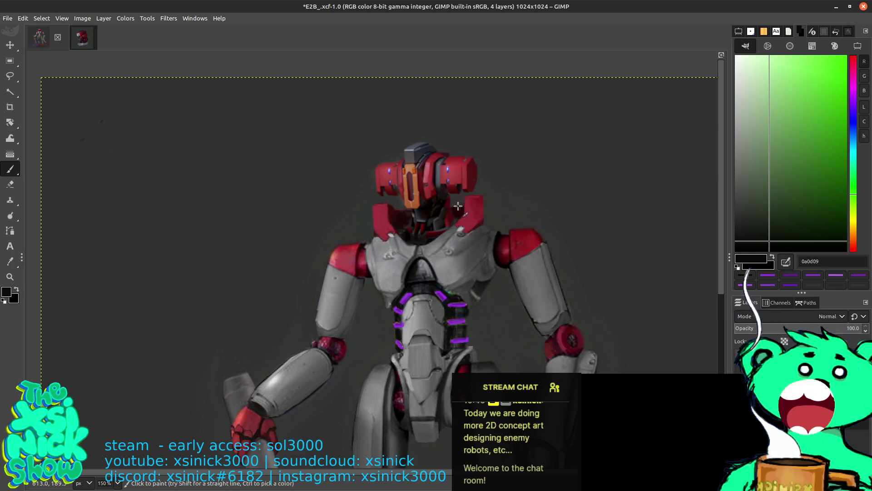
Step: Zoom out to the whole robot, zoom back in, and sample dark grey 333533 from the chest
key(minus)
key(minus)
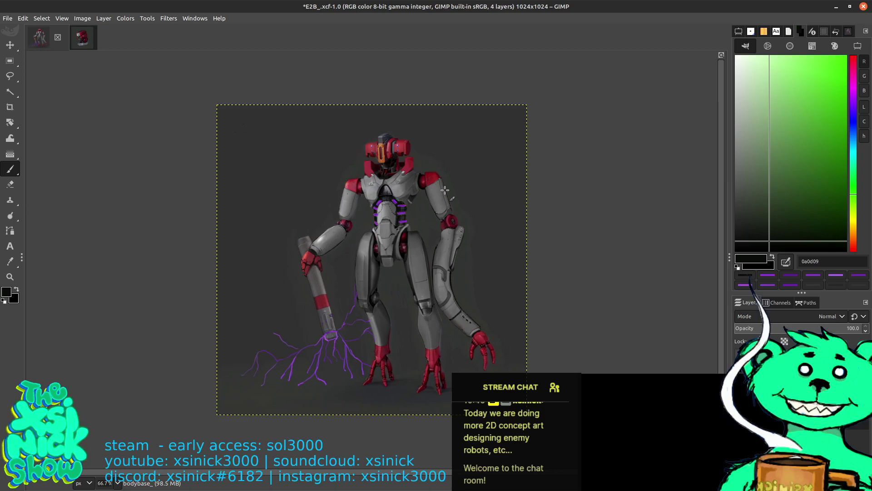
key(shift)
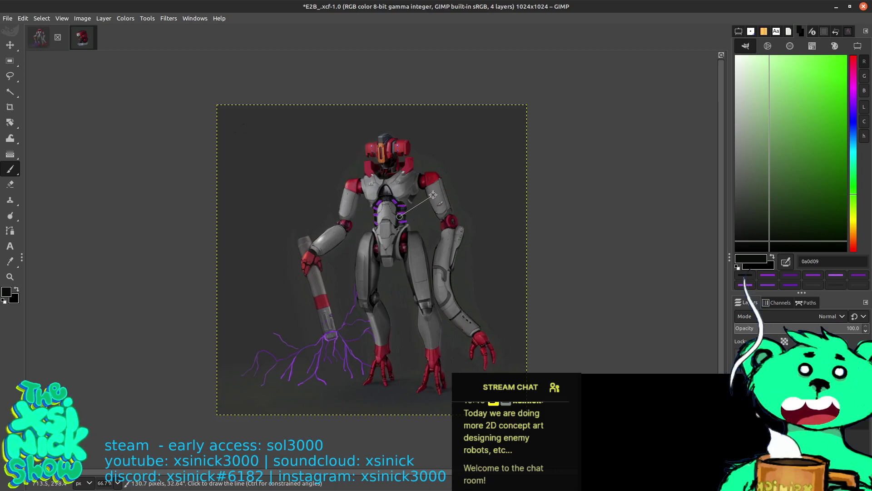
scroll(433, 195, up, 1)
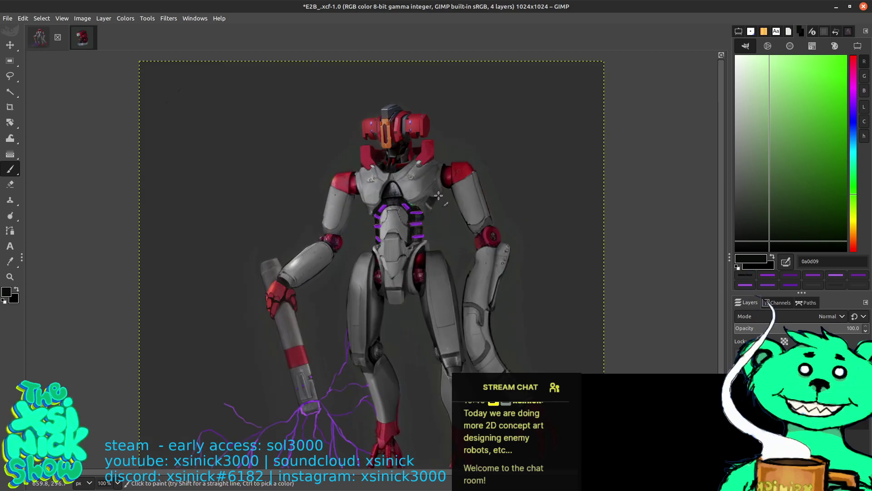
scroll(439, 195, up, 1)
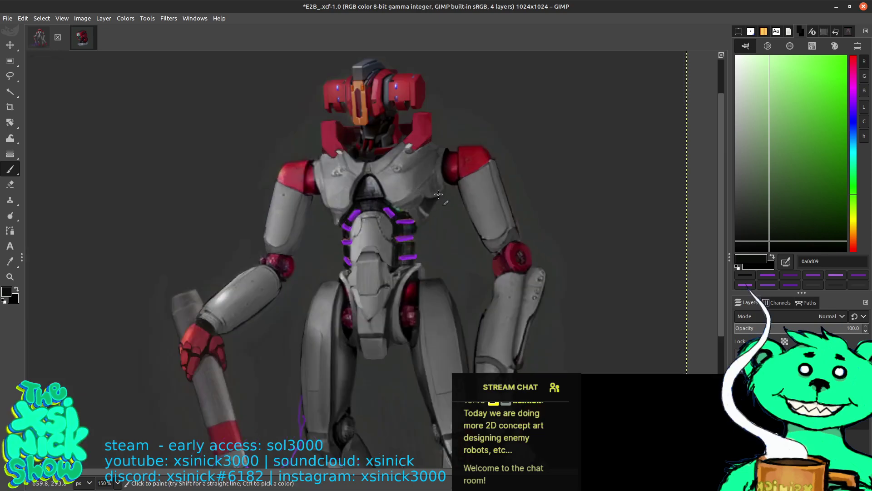
ctrl+click(425, 245)
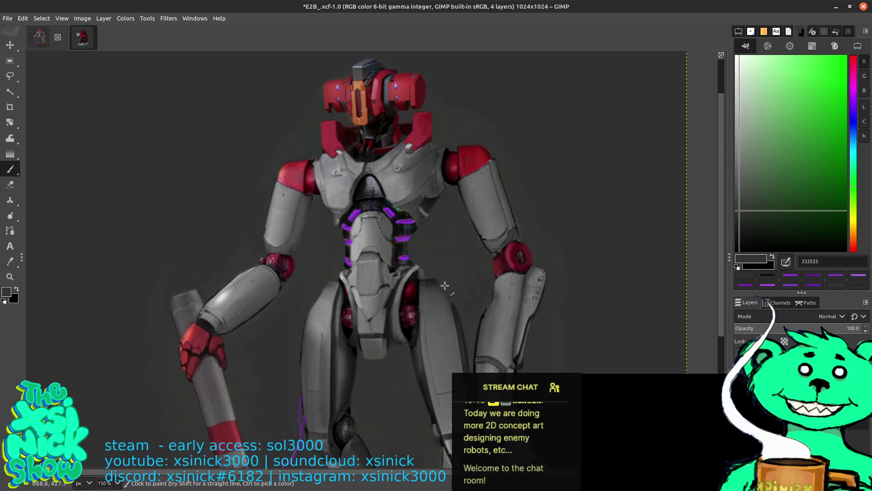
ctrl+click(429, 281)
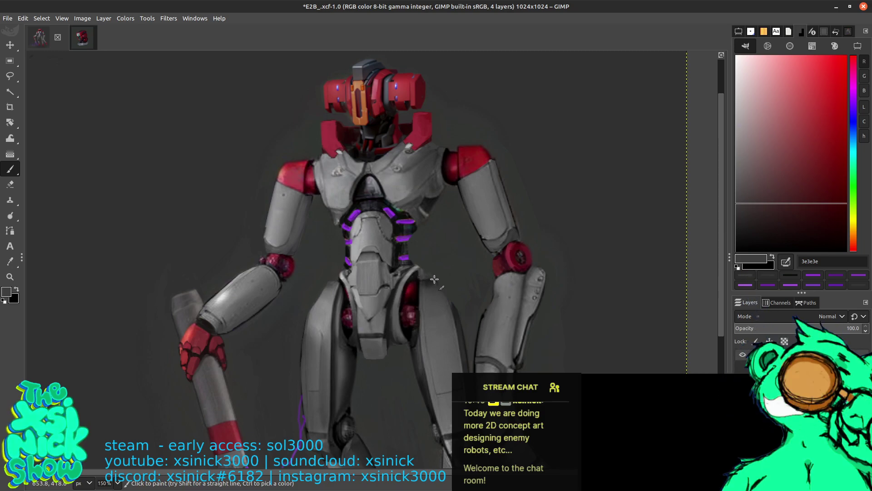
ctrl+click(430, 285)
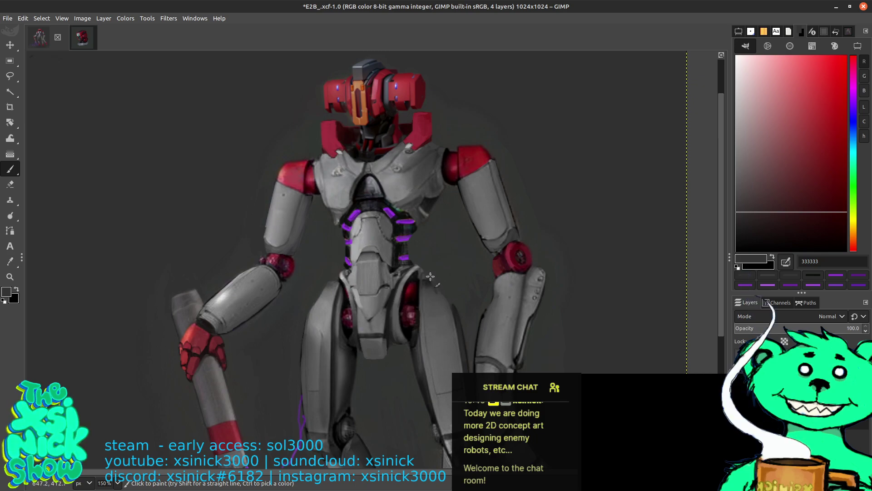
ctrl+click(431, 281)
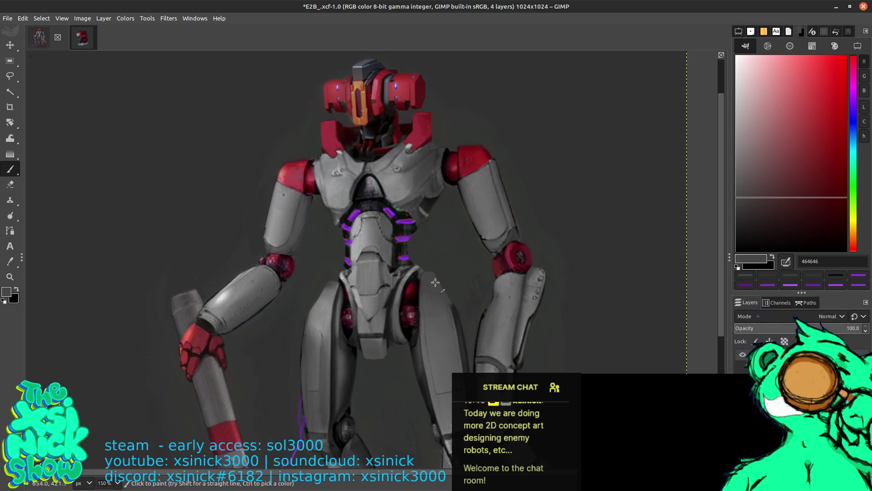
ctrl+click(445, 275)
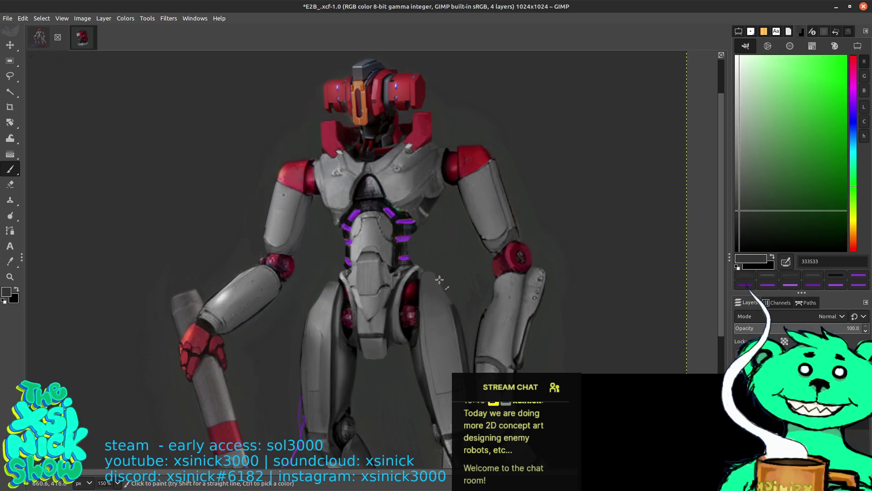
ctrl+click(452, 304)
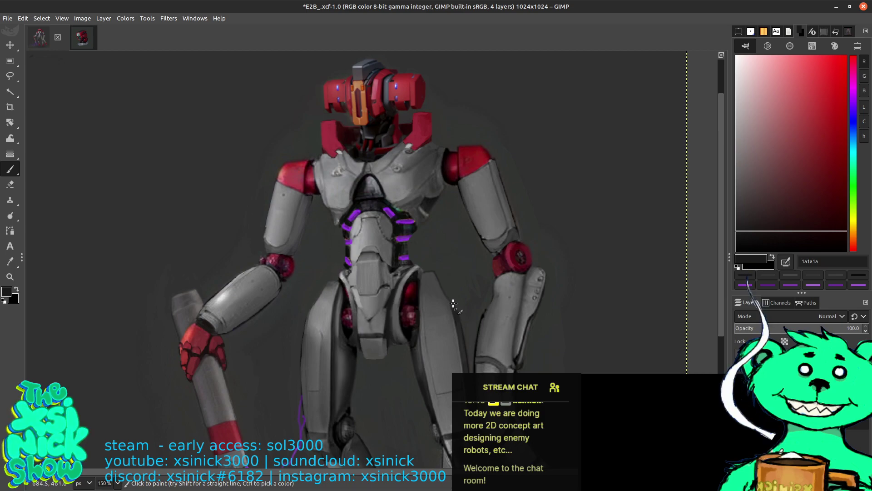
ctrl+click(466, 274)
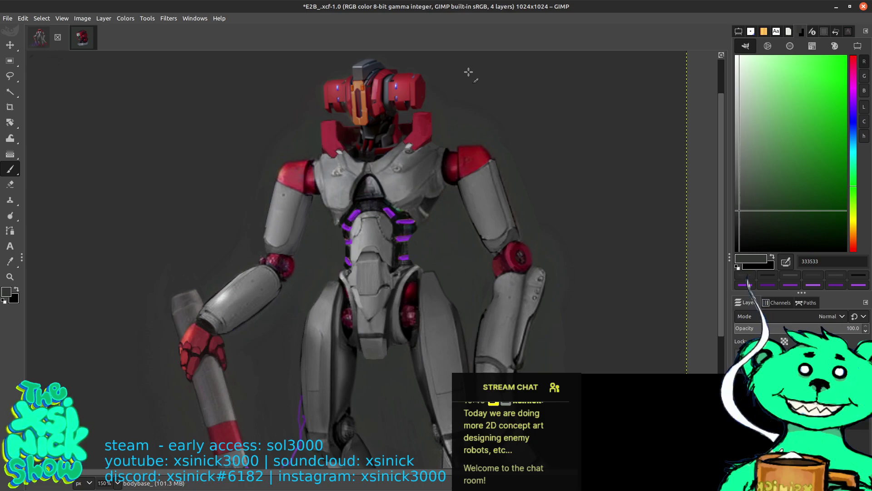
key(1)
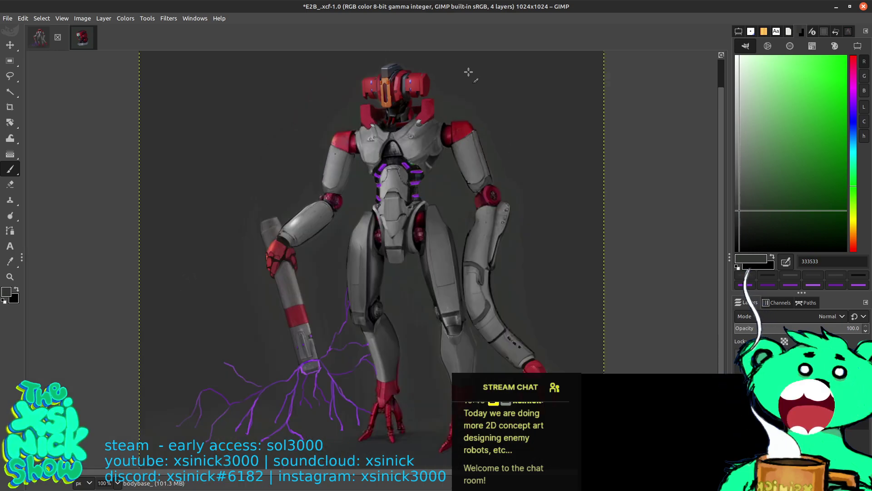
Step: Leave the Paintbrush and open Colors > Hue-Saturation for the bodybase_ layer
key(shift+t)
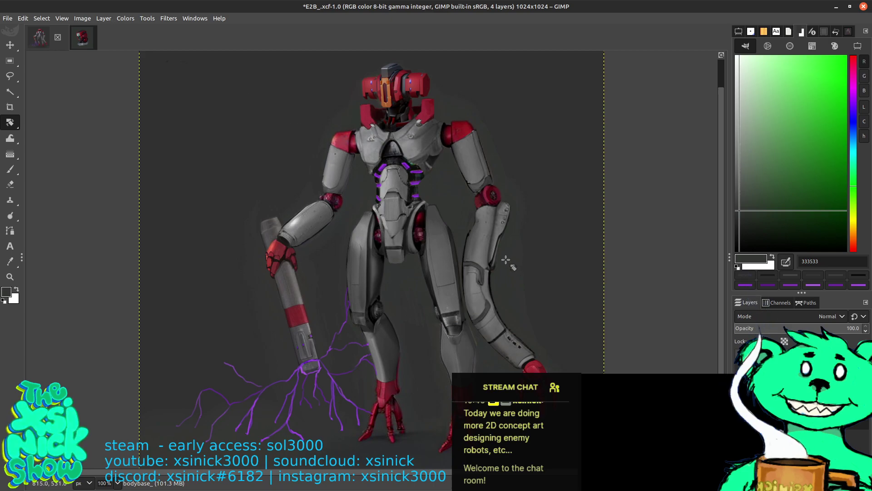
click(126, 18)
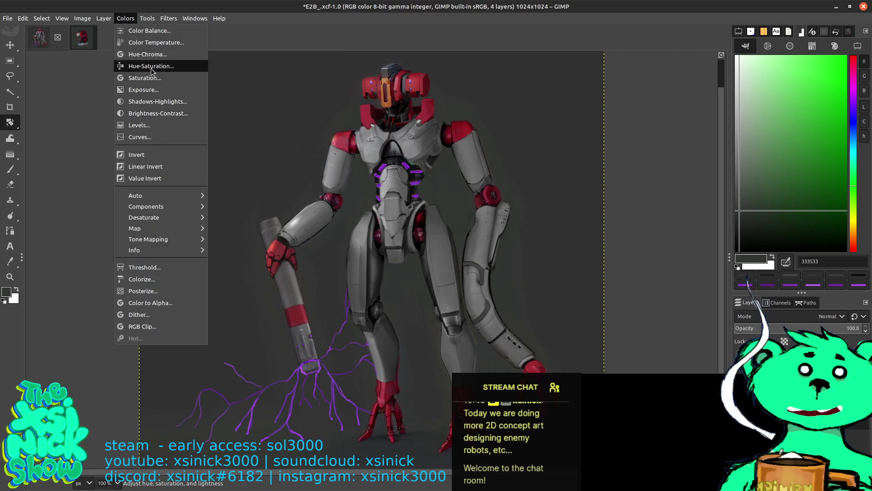
click(152, 68)
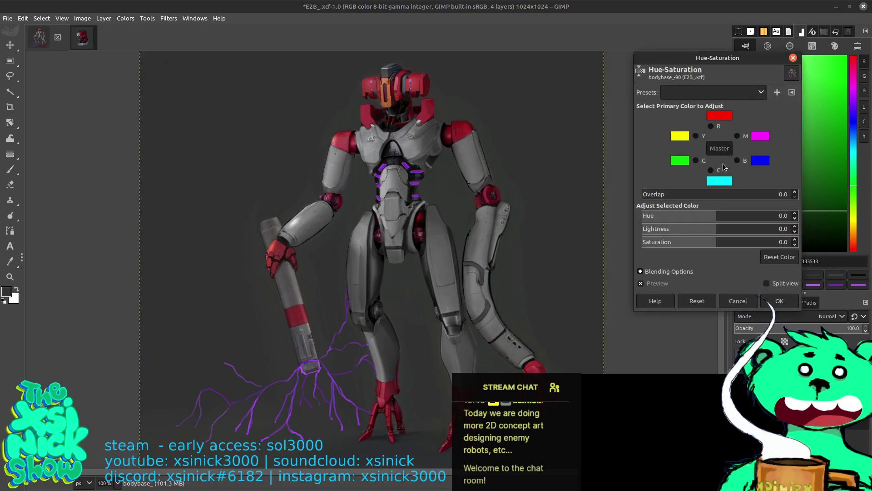
Step: Target the Blue primary and set Overlap to 47.6 and Hue to -54.9
click(738, 160)
click(678, 194)
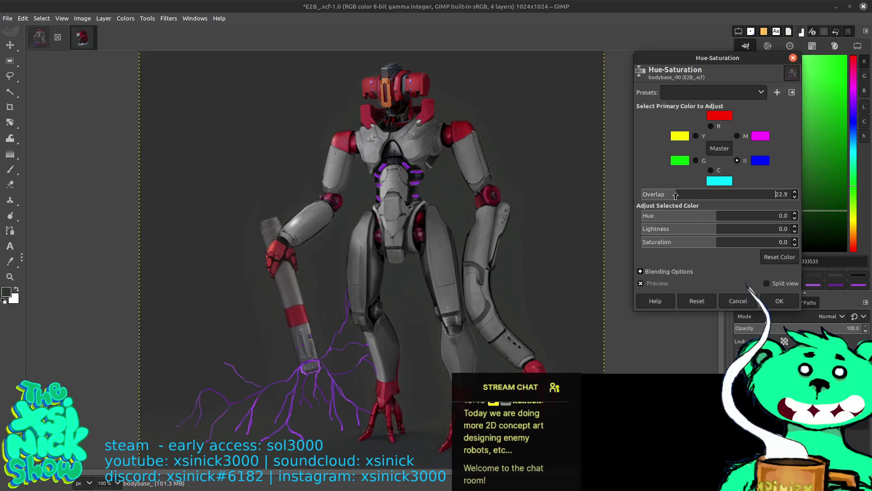
click(694, 215)
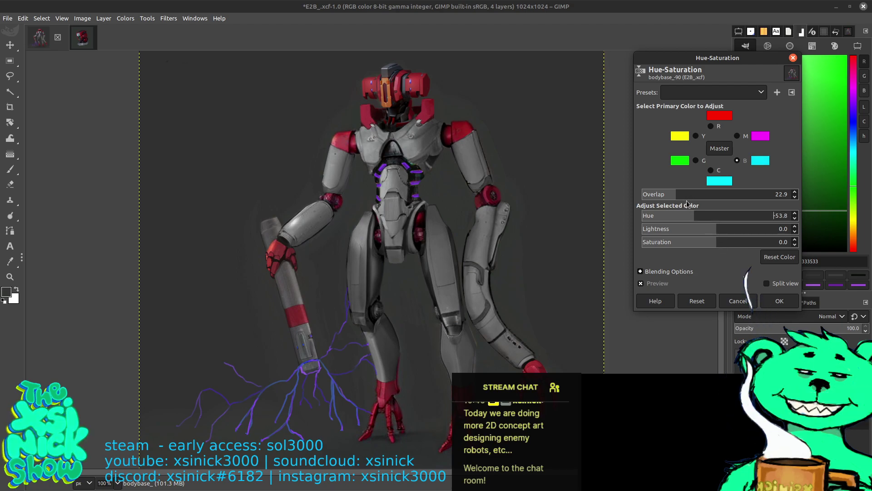
drag(681, 196, 685, 215)
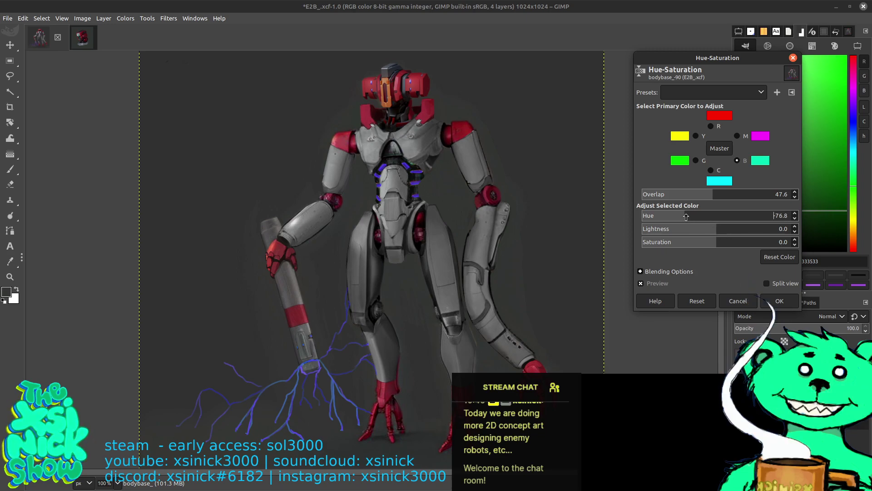
click(690, 216)
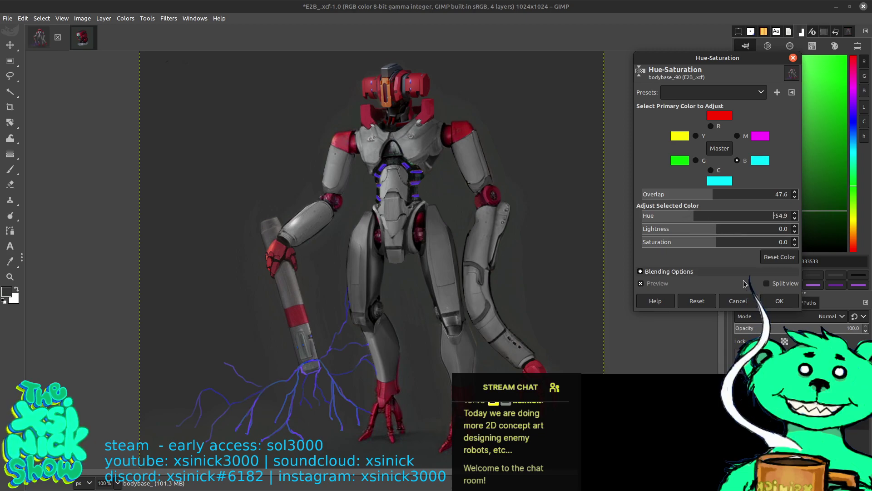
Step: Apply the blue hue shift and toggle head layers until the teal-visored red head shows
click(779, 301)
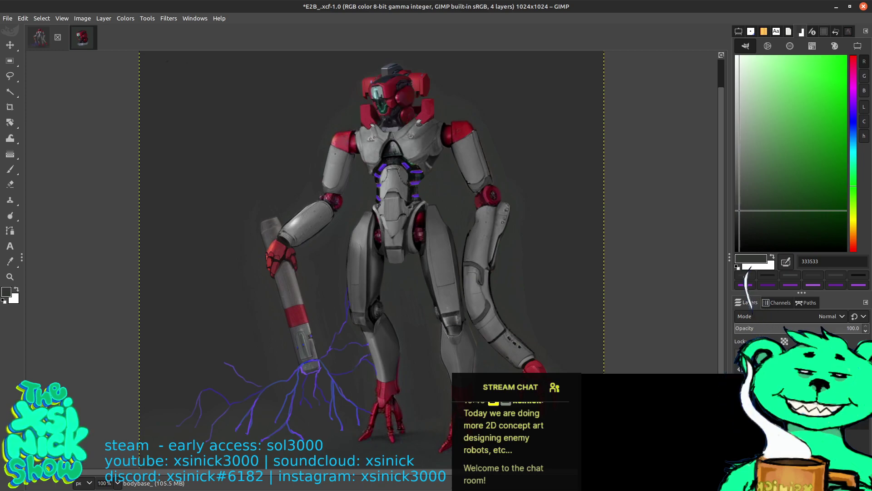
click(741, 371)
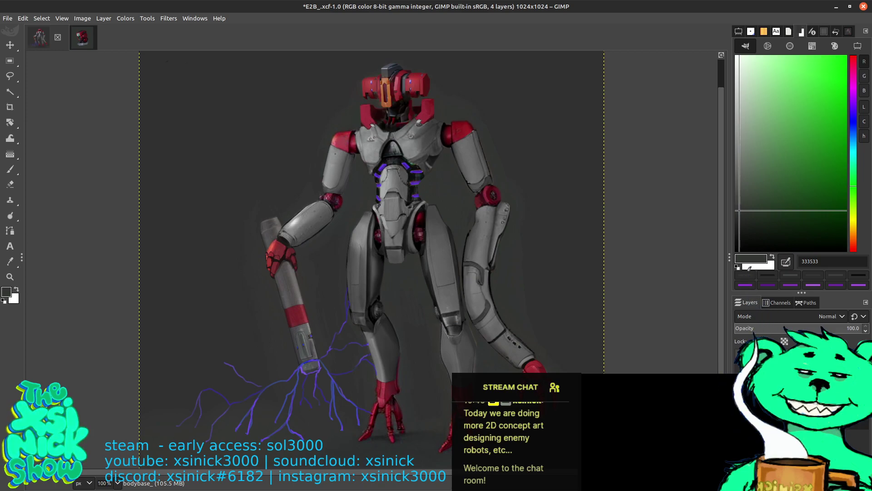
click(740, 372)
click(741, 371)
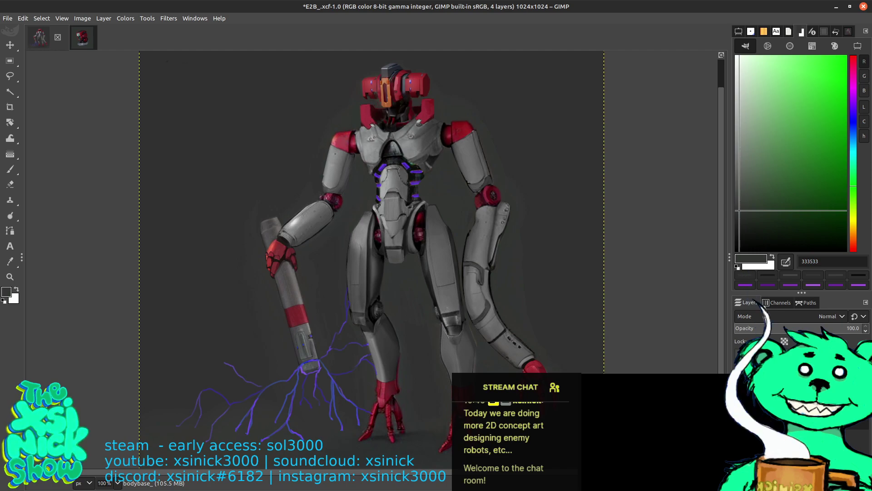
click(740, 371)
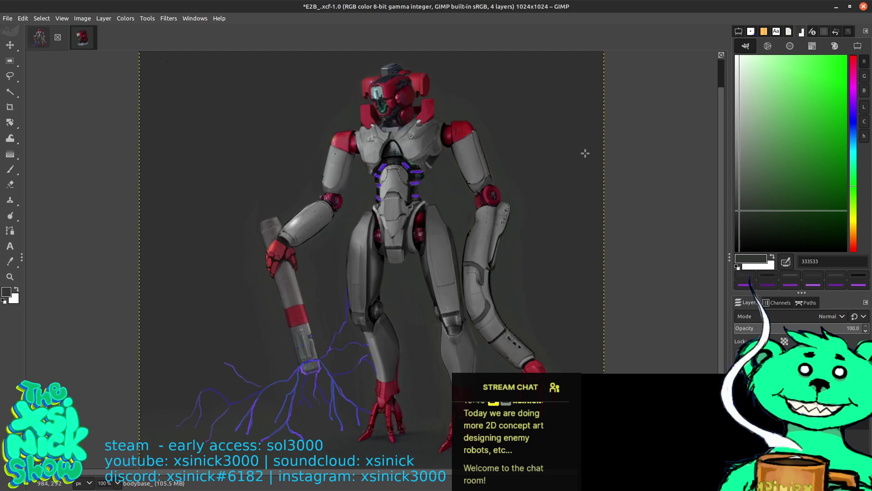
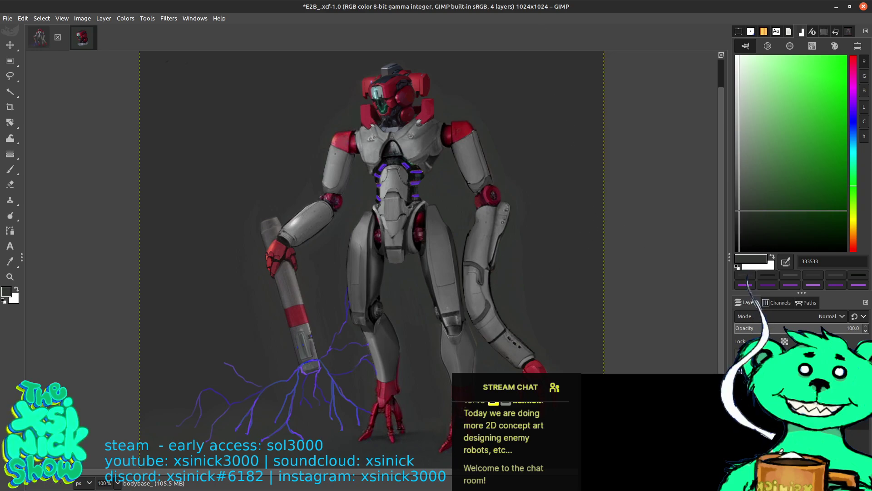
Step: Undo the last edit and pan the canvas to recentre the robot
key(ctrl+z)
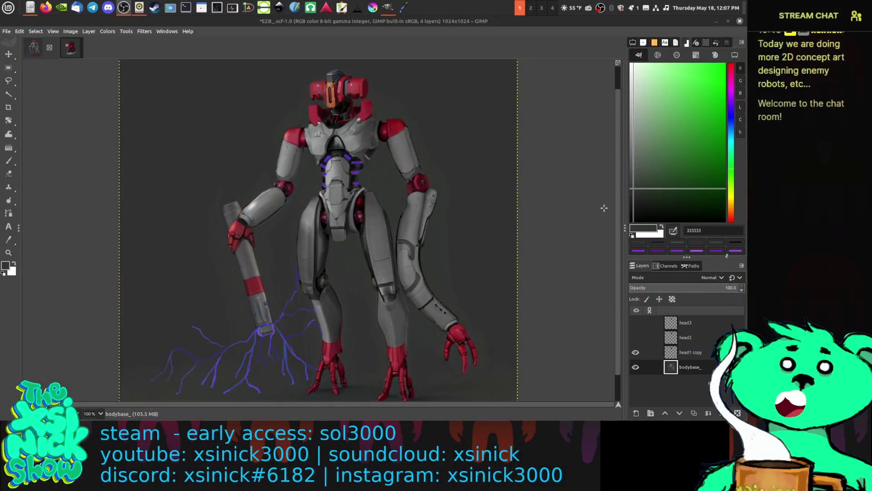
scroll(579, 197, right, 2)
drag(512, 190, 528, 190)
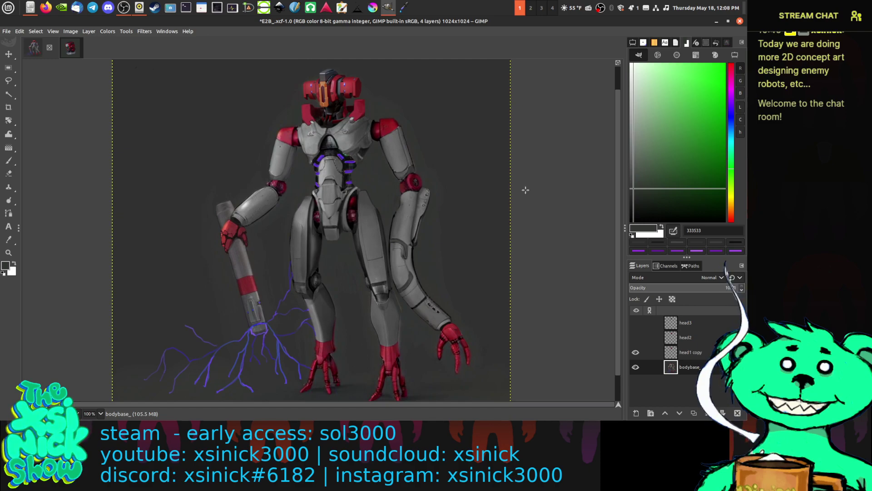
Step: Export the design as E2B_1.png into the final folder, then hide the head1 copy layer
key(ctrl+s)
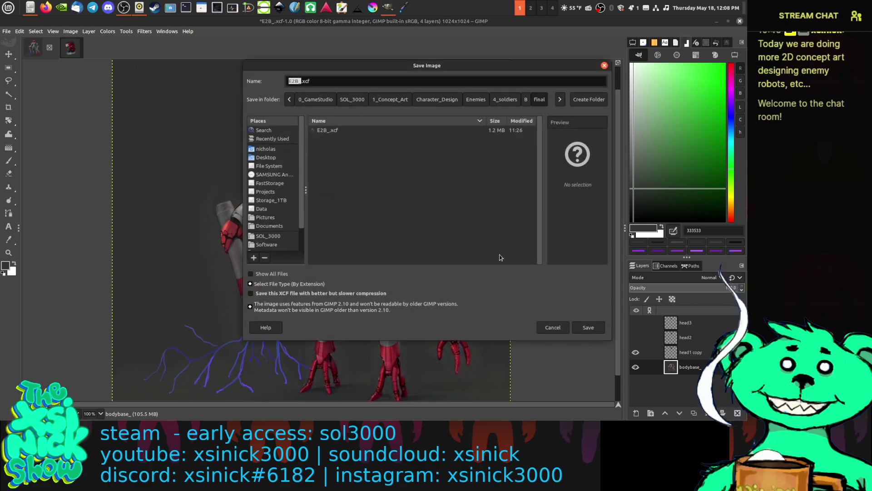
click(547, 328)
key(ctrl+shift+e)
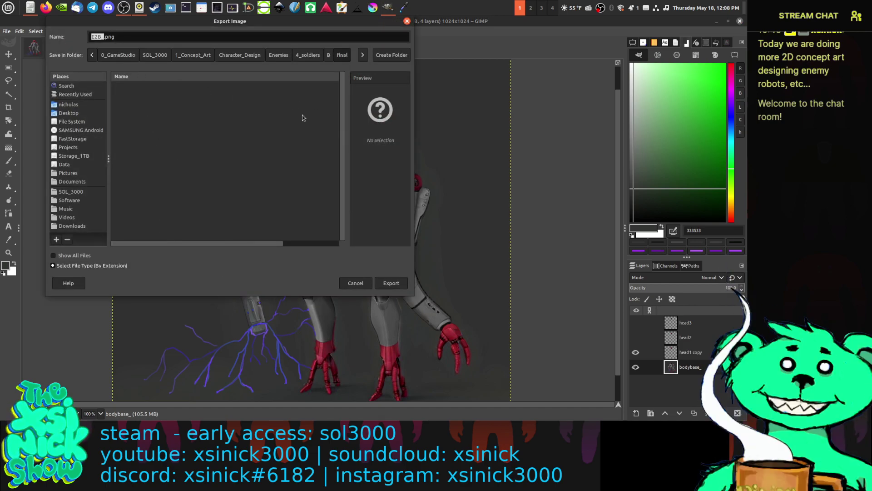
click(101, 39)
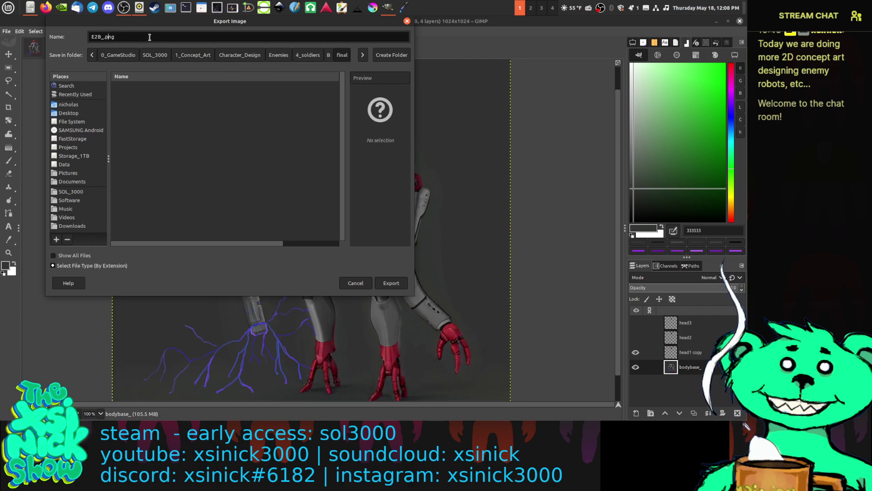
text(1)
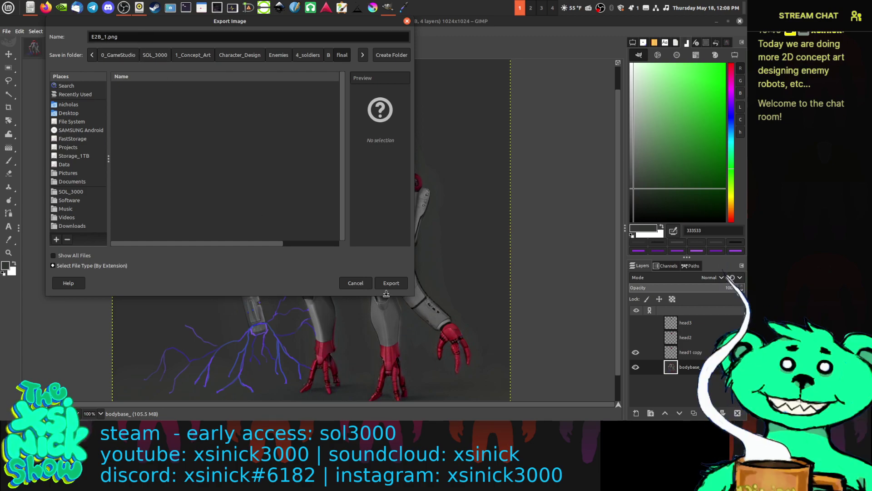
click(390, 285)
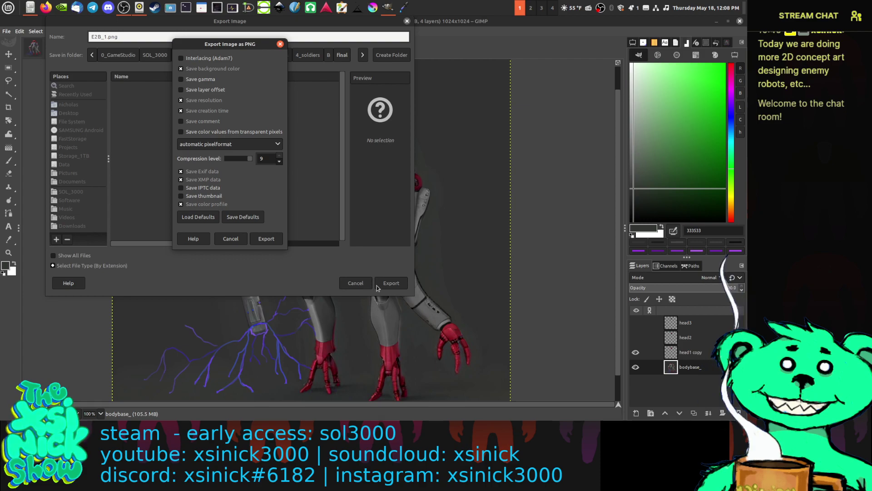
click(389, 286)
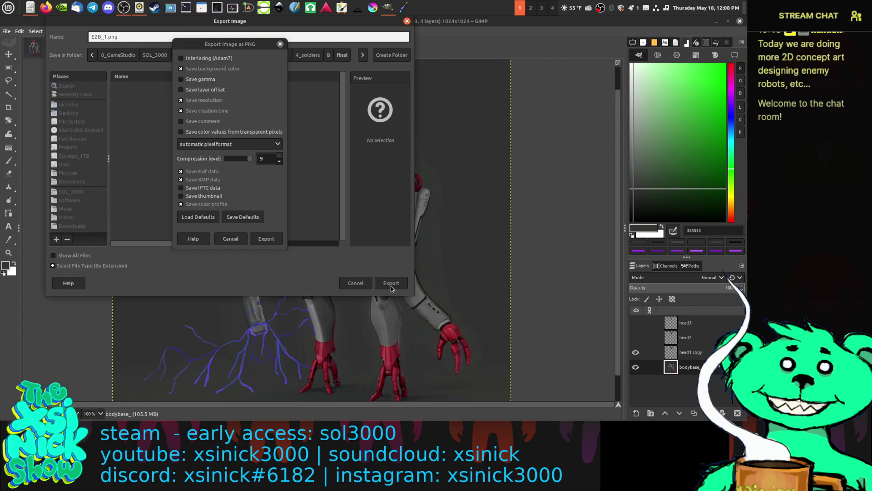
click(266, 240)
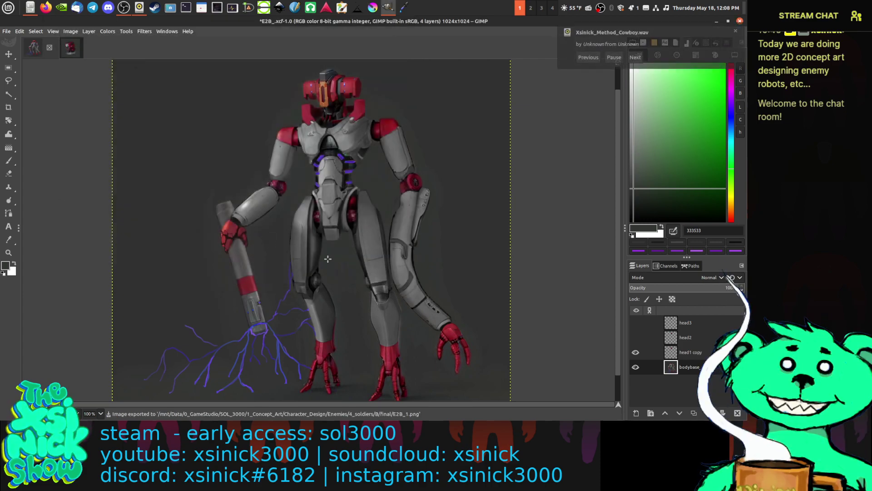
click(636, 353)
Step: Show the head2 layer and export the robot as E2B_2.png beside E2B_1.png
click(635, 337)
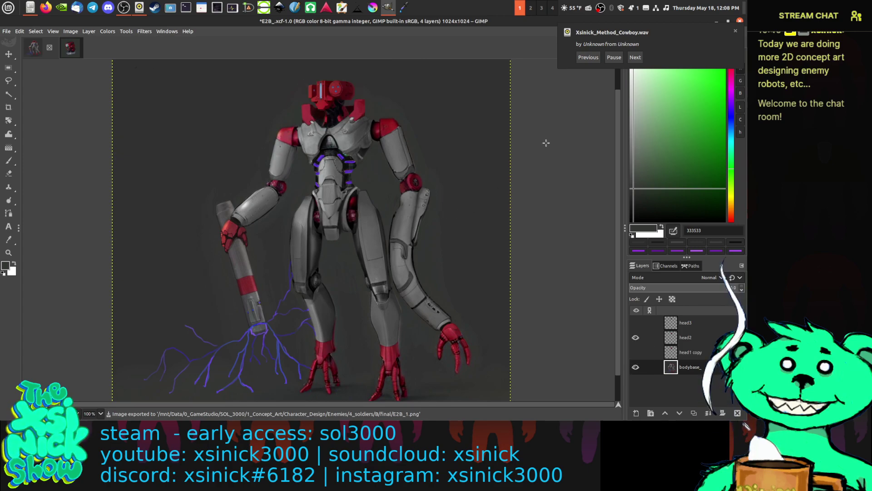
drag(502, 140, 473, 143)
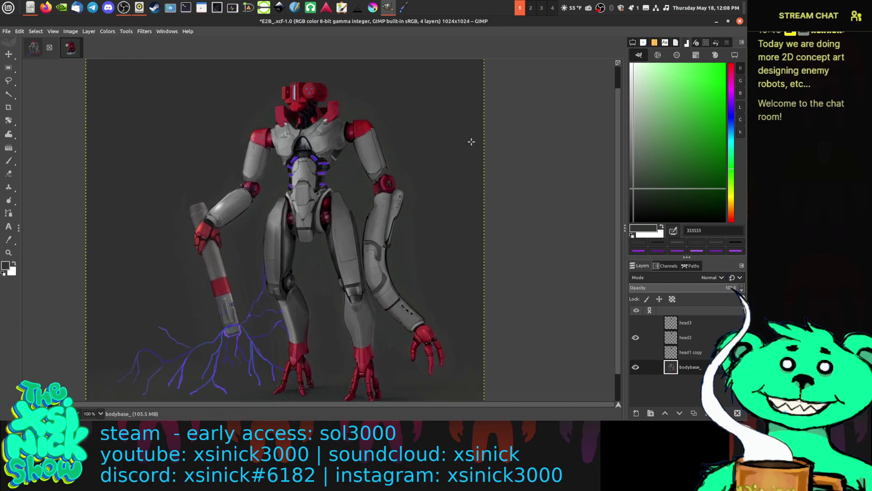
key(ctrl+shift+s)
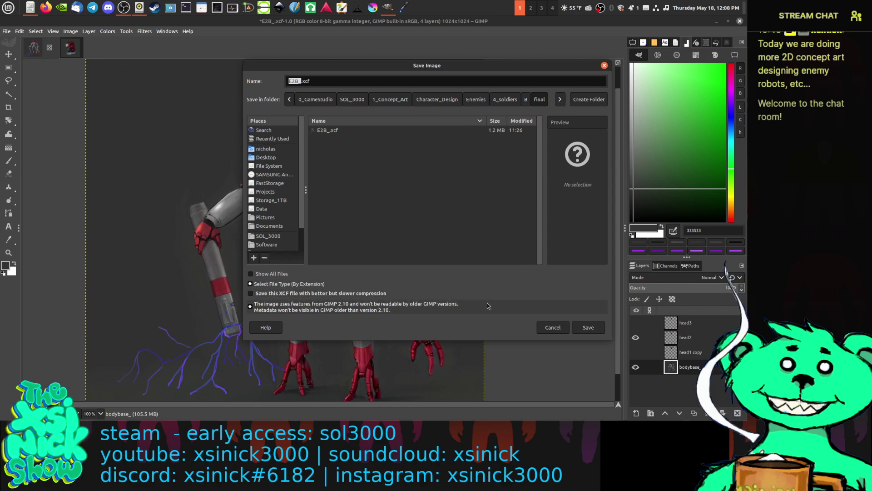
click(553, 328)
key(ctrl+shift+e)
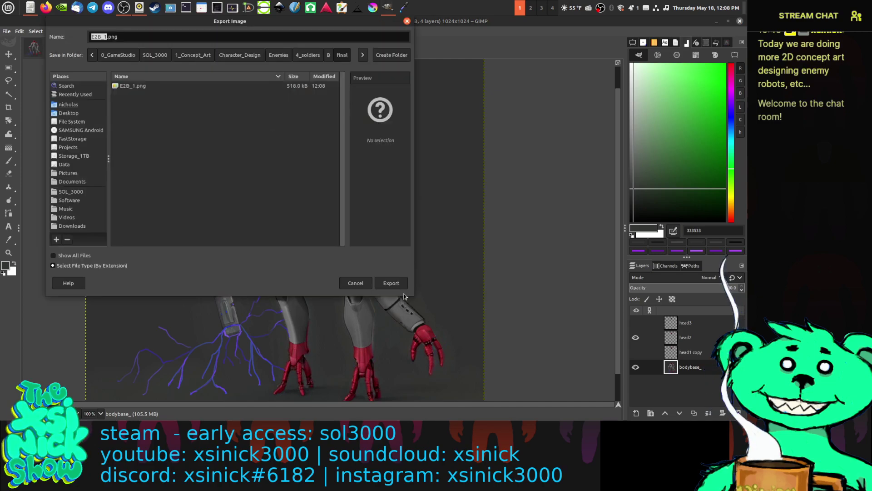
click(105, 37)
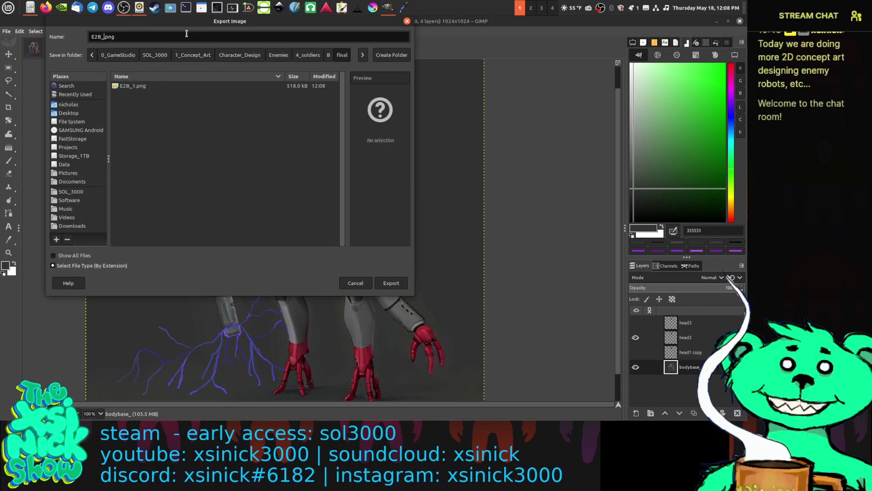
key(Delete)
text(2)
key(Return)
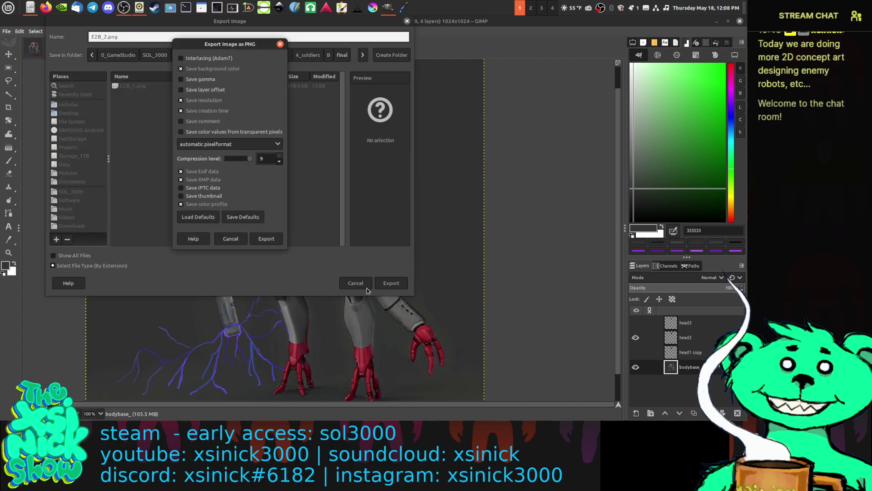
click(272, 238)
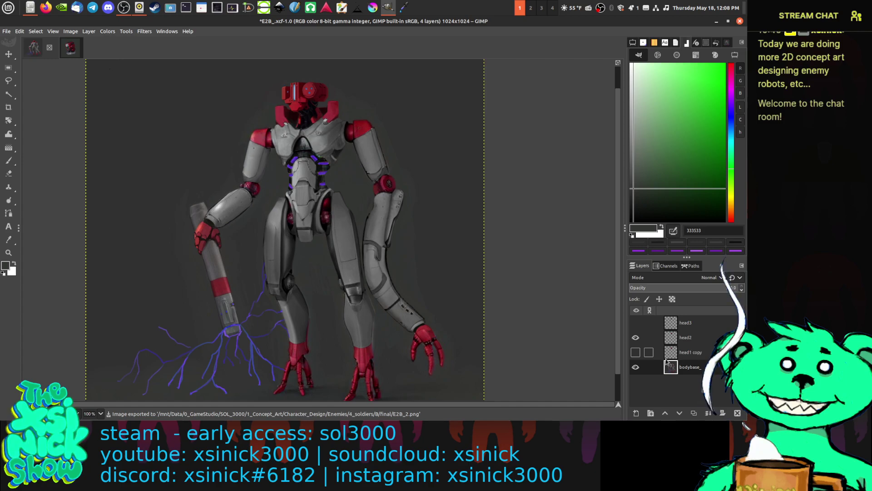
Step: Swap head2 for head3 and make head3 the active layer for the Paintbrush
click(635, 337)
click(635, 322)
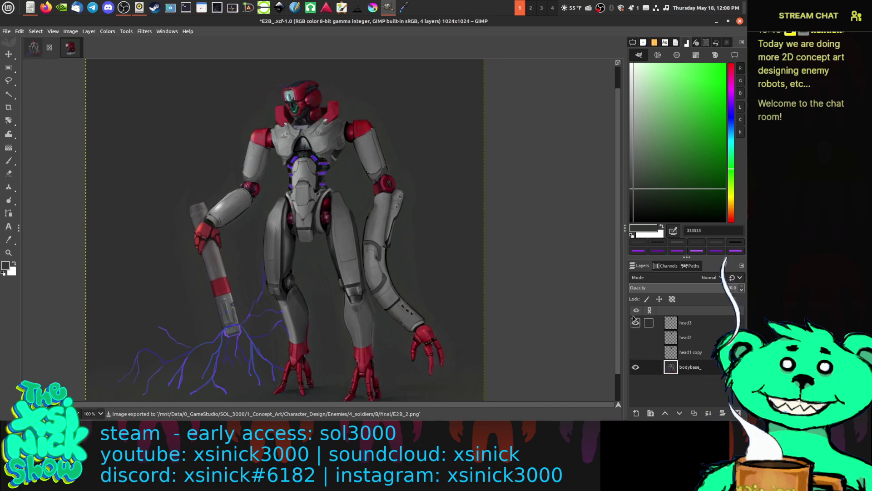
scroll(295, 116, up, 3)
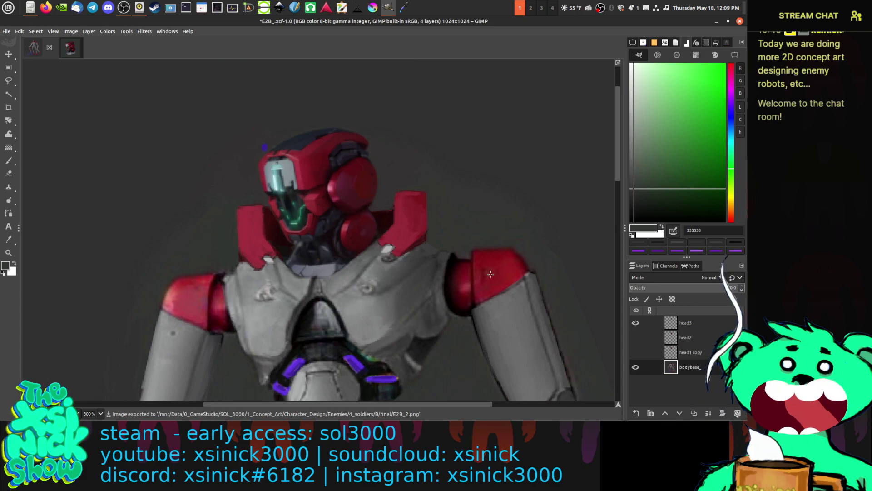
click(9, 159)
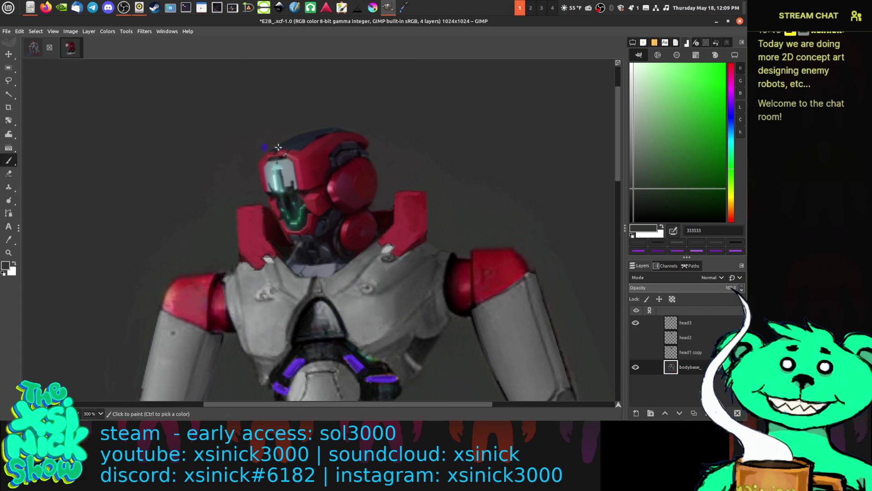
click(636, 322)
click(635, 337)
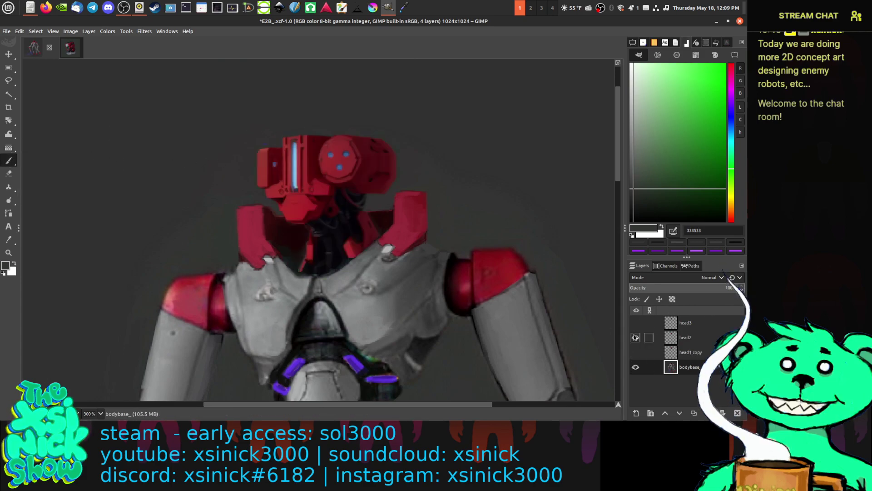
click(636, 337)
click(635, 322)
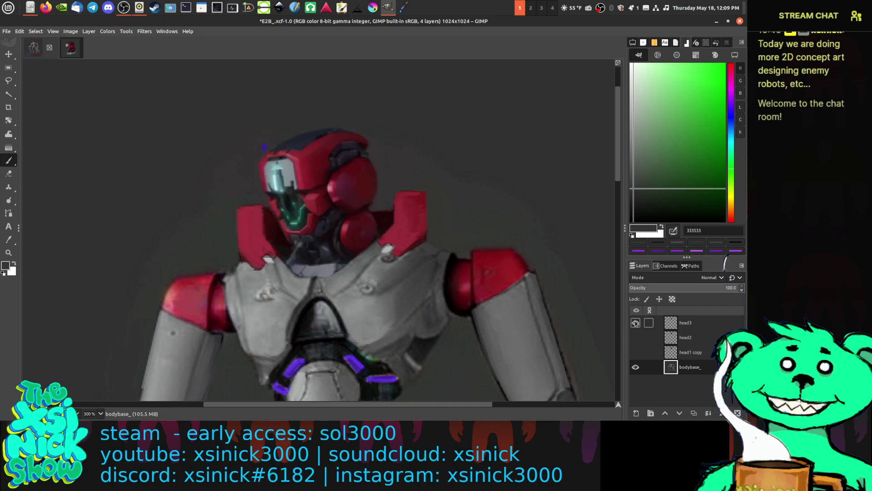
click(685, 322)
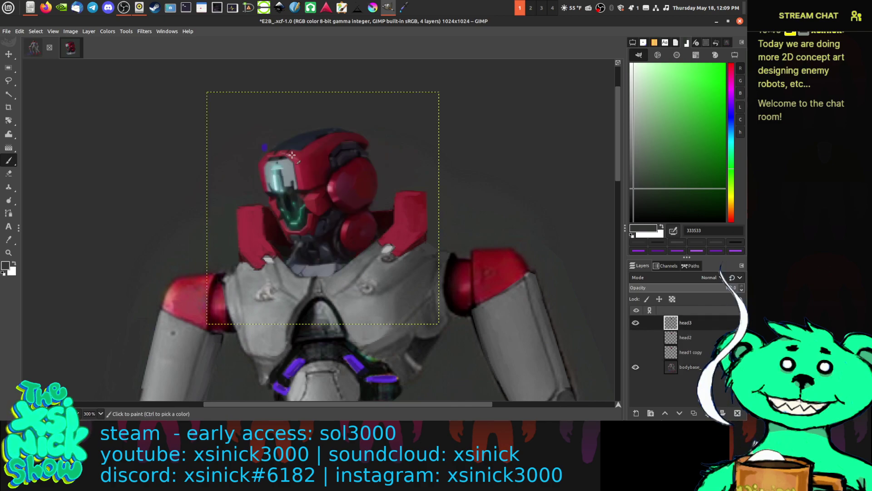
Step: Pick dark grey 333131 from the head and paint a dab near its top
ctrl+click(263, 137)
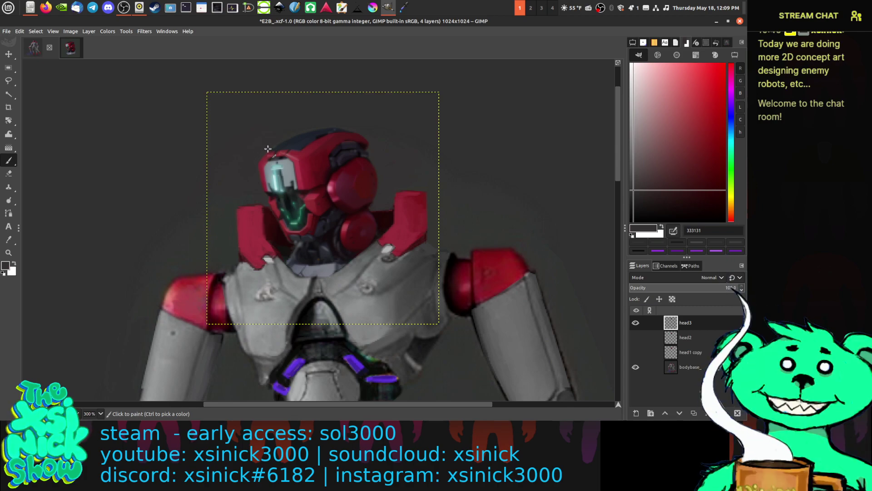
click(267, 152)
scroll(394, 199, down, 3)
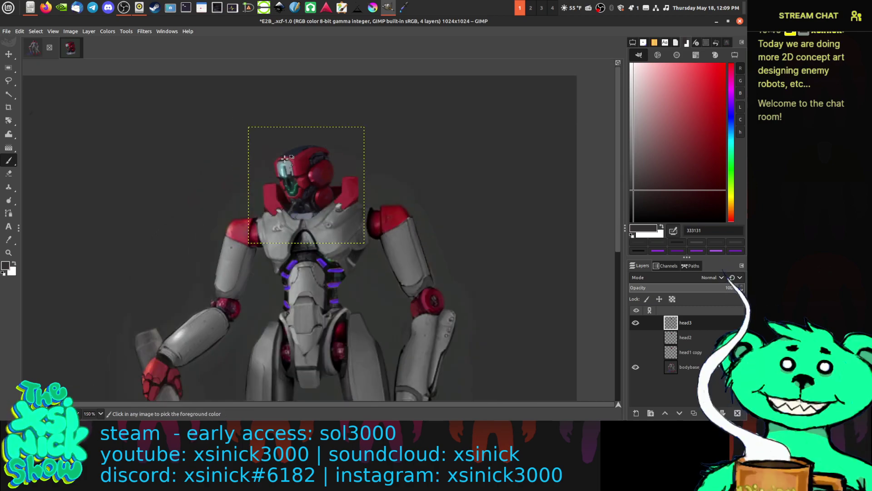
scroll(428, 195, down, 1)
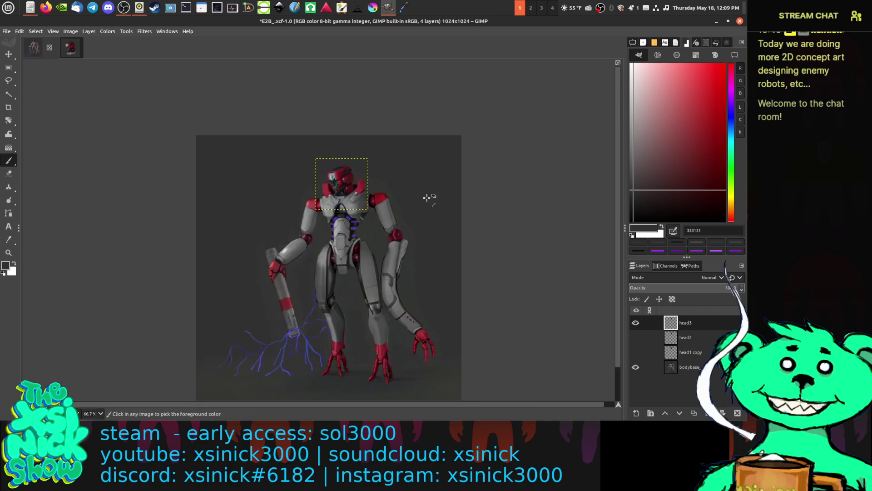
drag(460, 206, 429, 199)
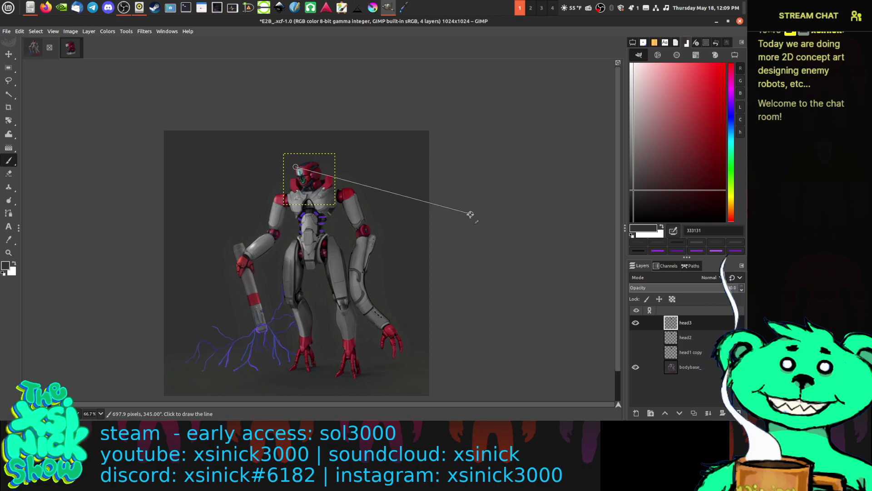
Step: Export the head3 robot as E2B_3.png and save the layered XCF working file
key(ctrl+shift+s)
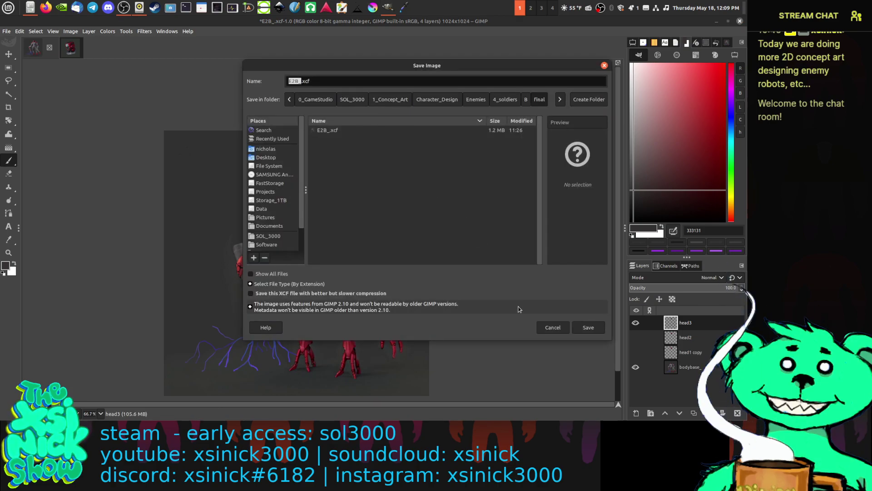
key(Escape)
key(ctrl+shift+e)
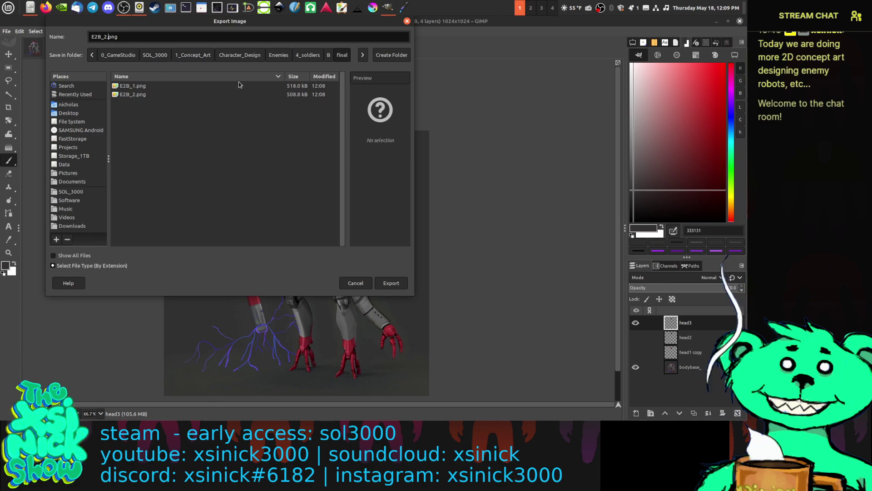
text(0)
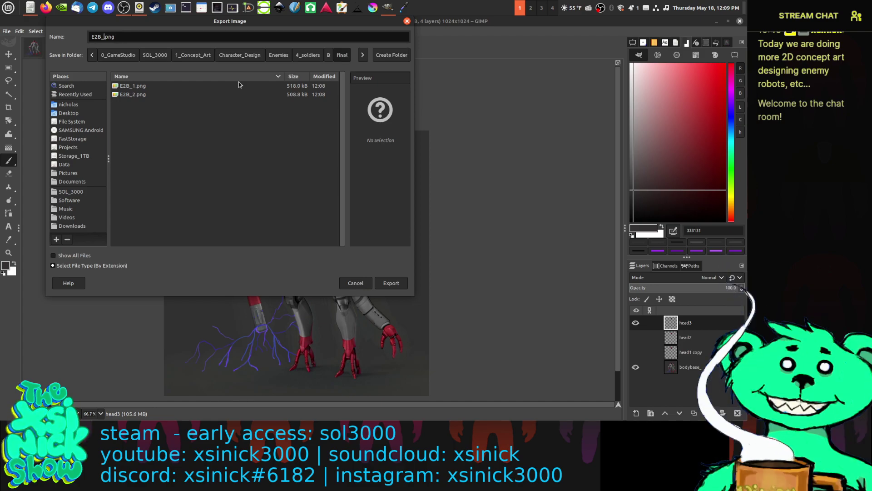
text(3)
key(Return)
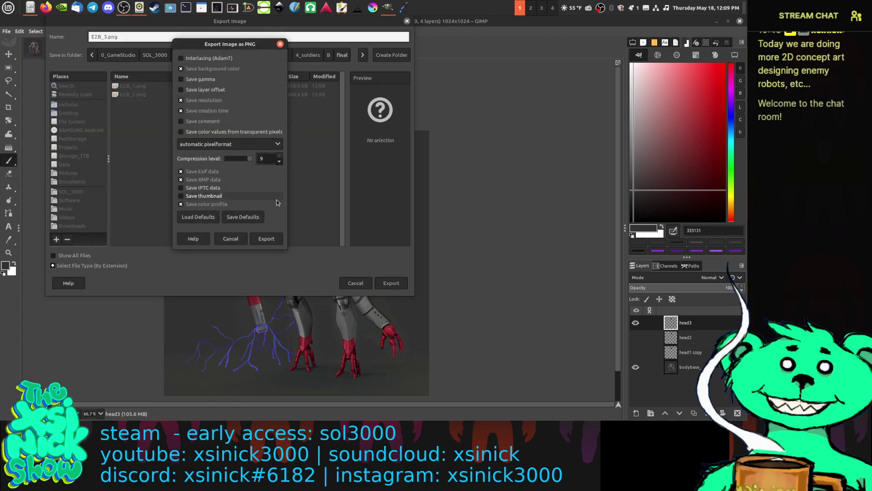
click(266, 239)
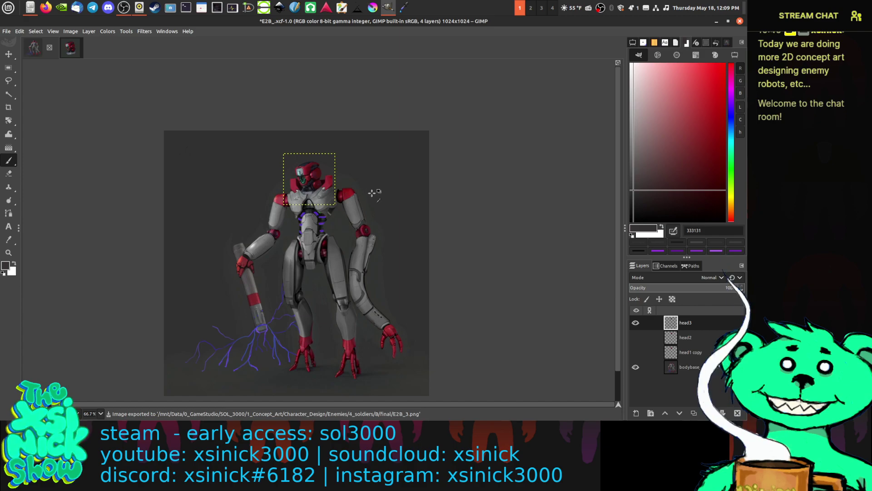
key(ctrl+s)
Step: Save B_Heads.xcf and make the other head layers visible again
click(66, 55)
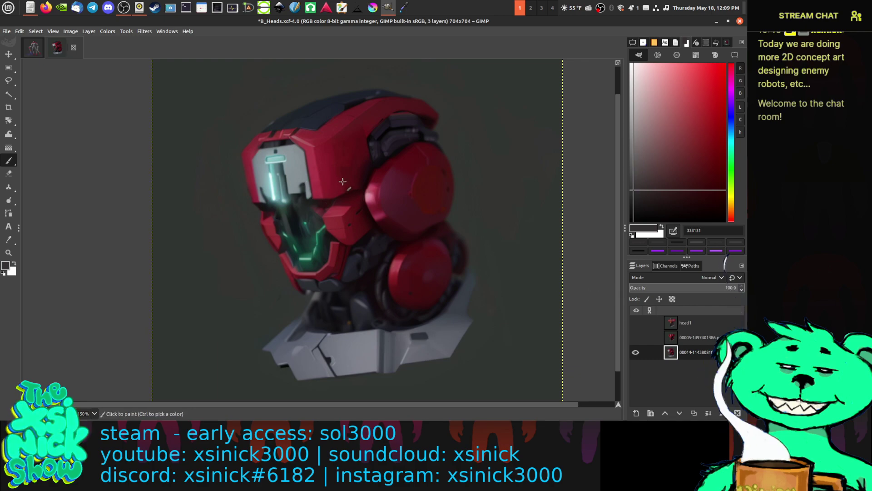
key(ctrl+s)
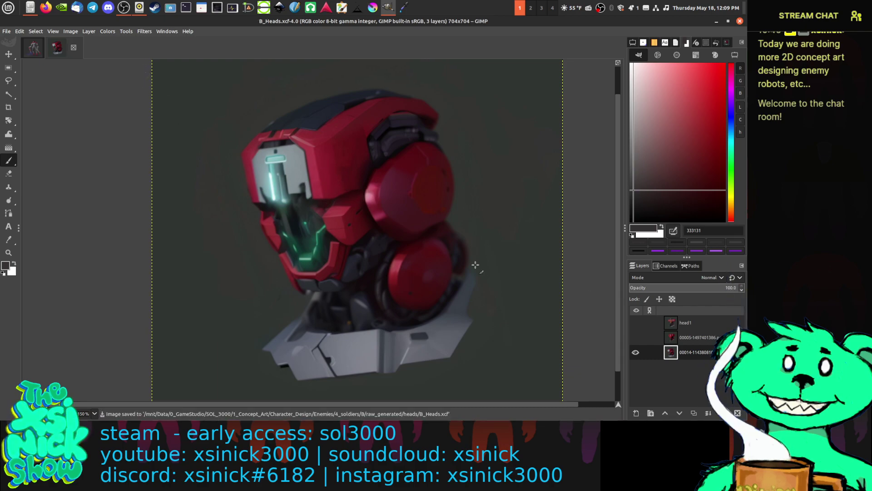
click(635, 337)
click(635, 322)
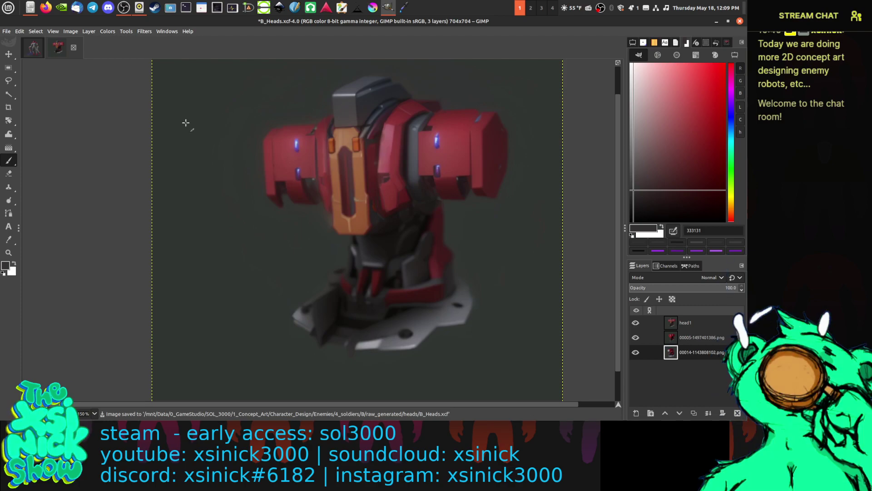
Step: Close both images without saving the later changes and quit GIMP
click(73, 48)
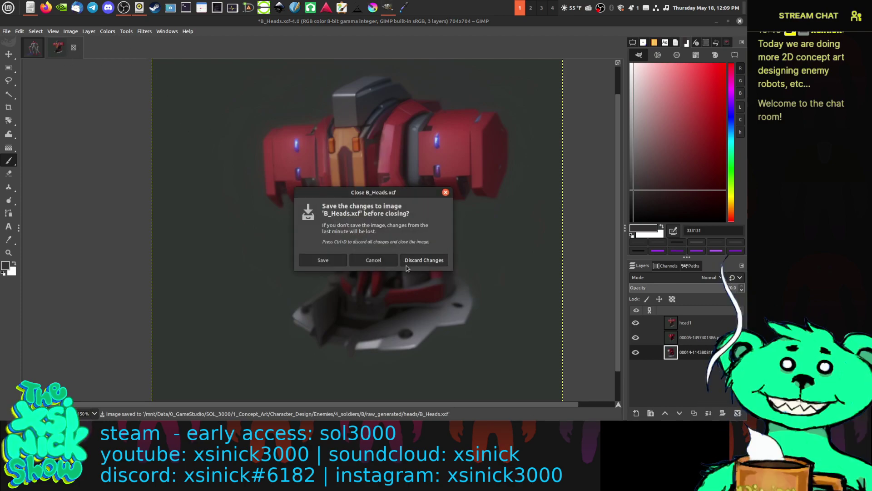
click(407, 261)
click(49, 47)
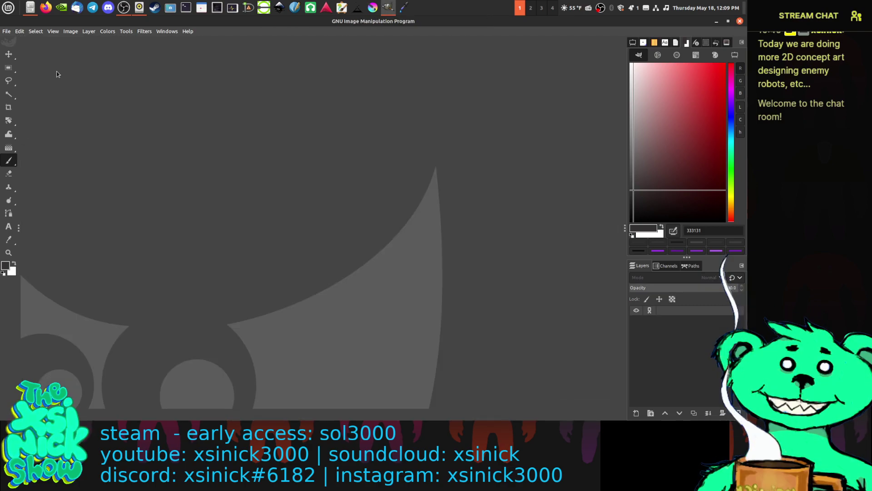
click(740, 21)
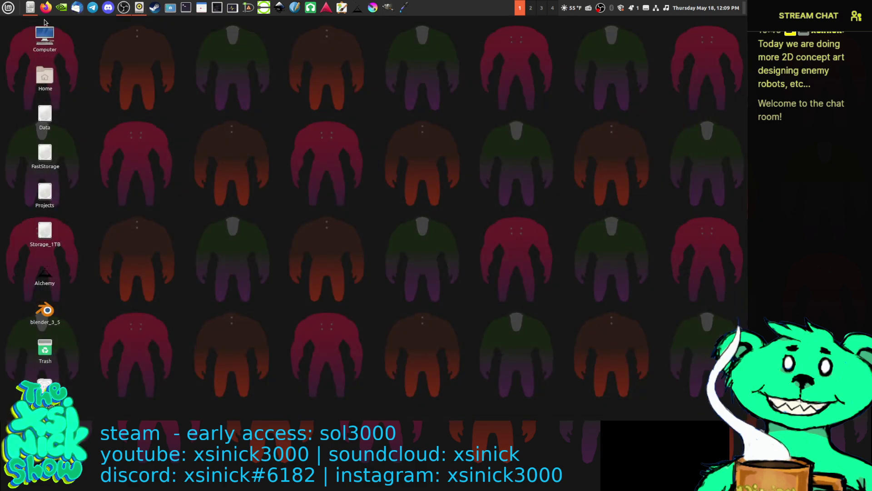
Step: Go up from the heads folder to B in Nemo, switch to list view, and enter final
click(30, 8)
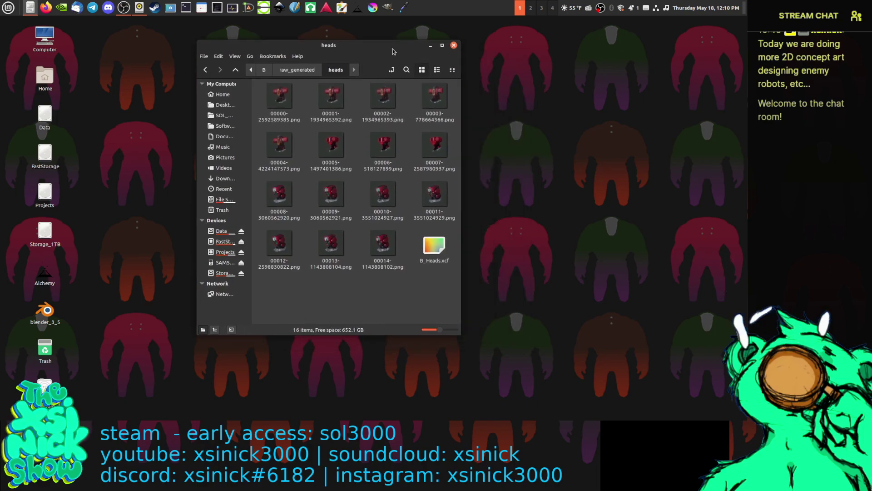
click(303, 71)
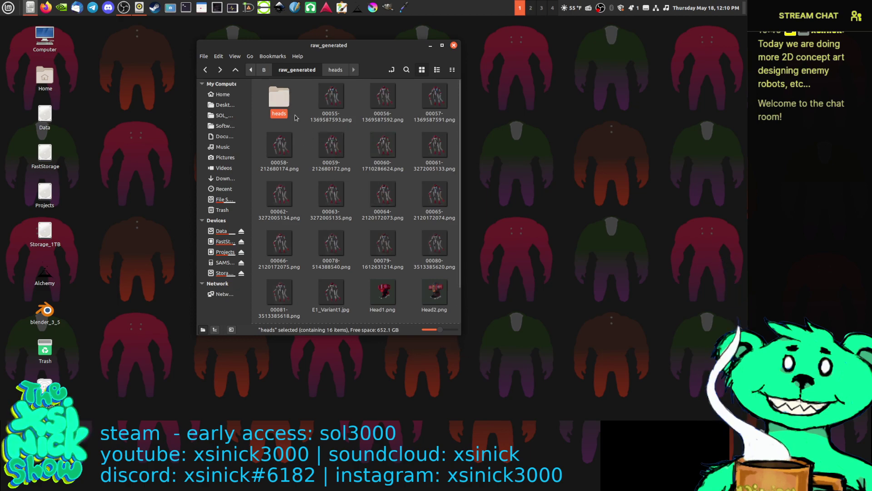
click(264, 71)
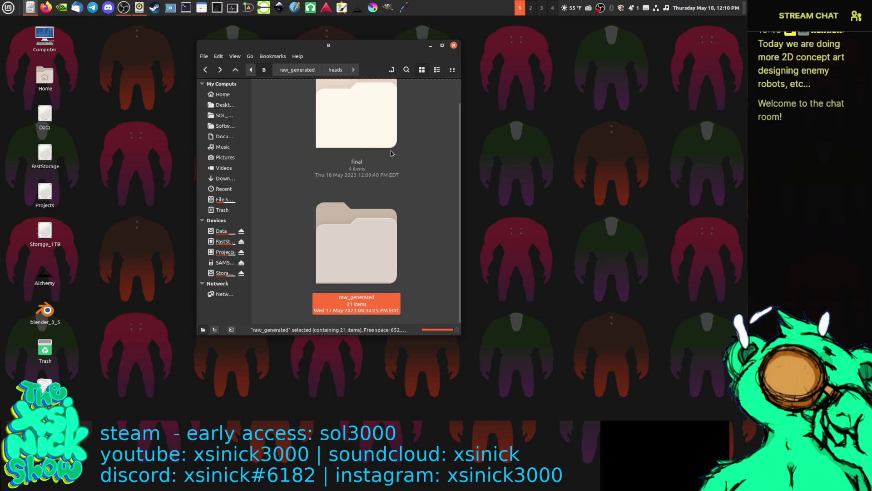
click(437, 69)
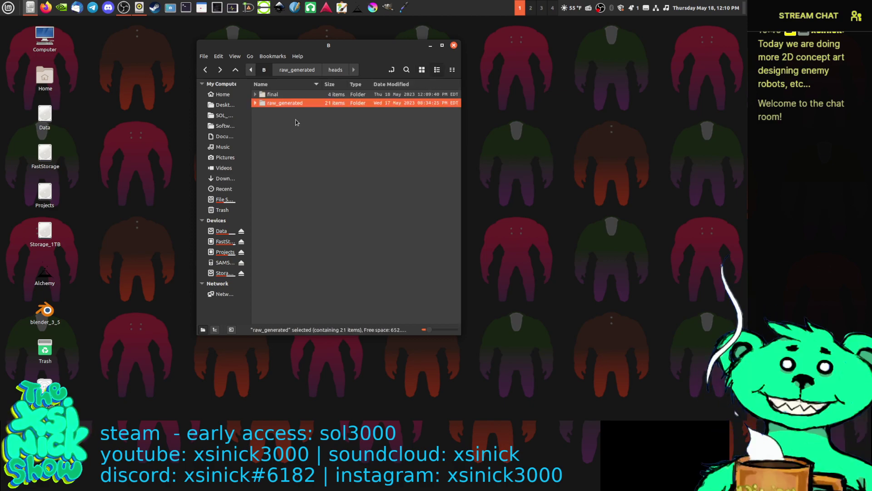
double_click(286, 95)
Step: Open E2B_1.png maximized in Xviewer and flip back and forth through E2B_1, E2B_2 and E2B_3
double_click(336, 100)
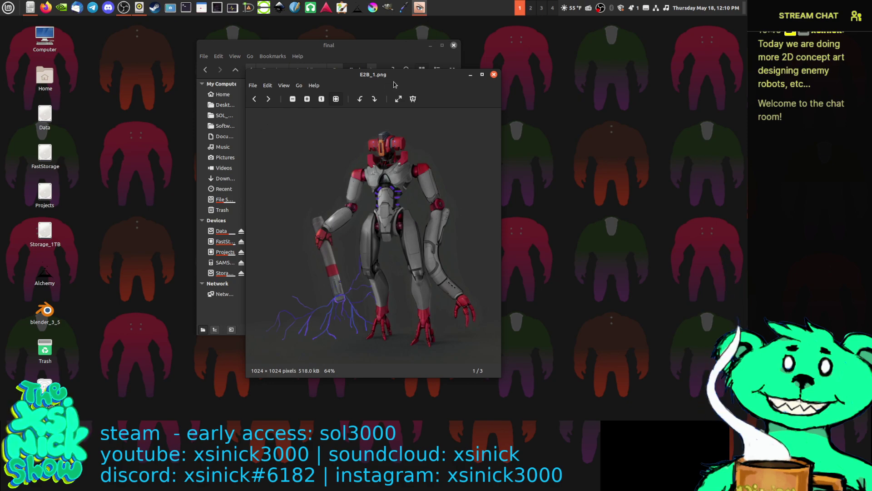
double_click(397, 75)
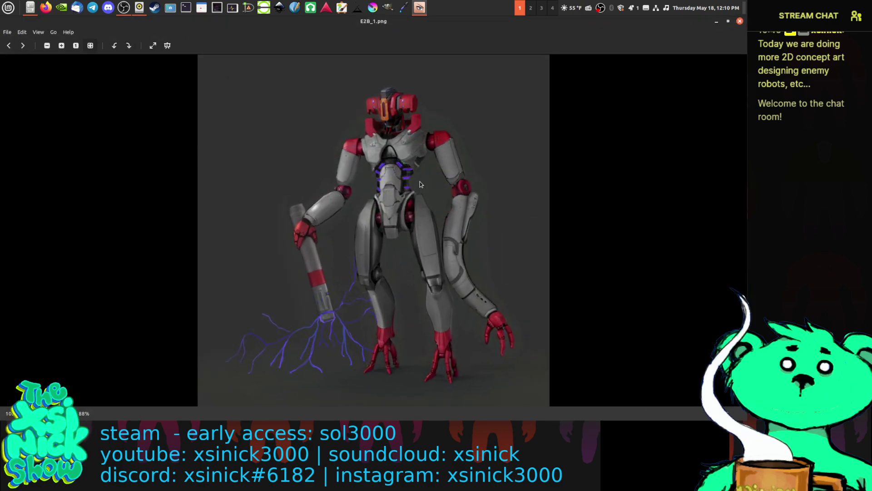
key(Right)
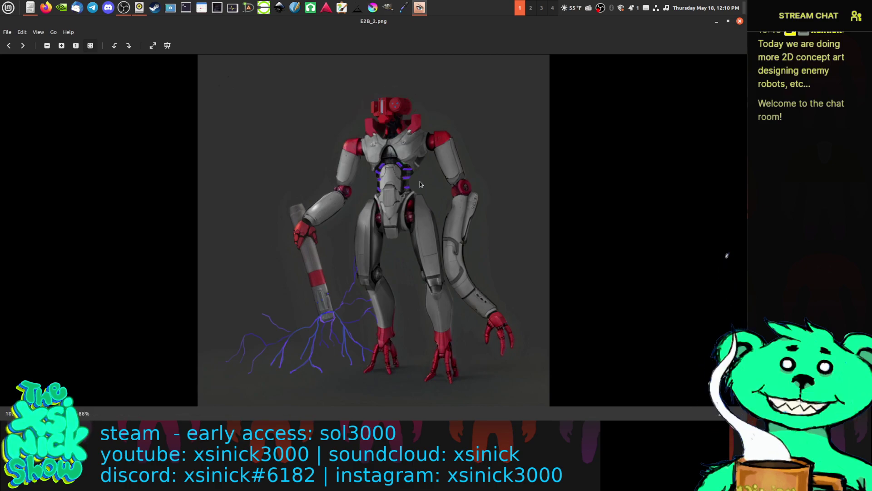
key(Right)
key(Left)
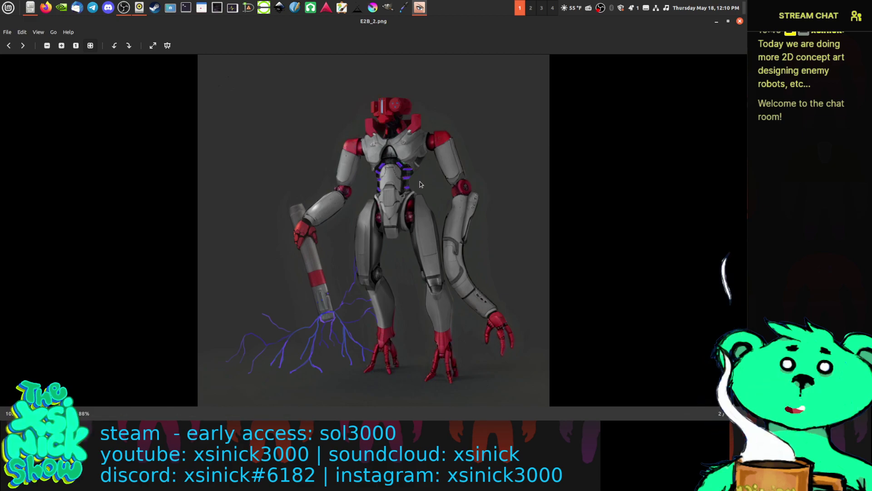
key(Right)
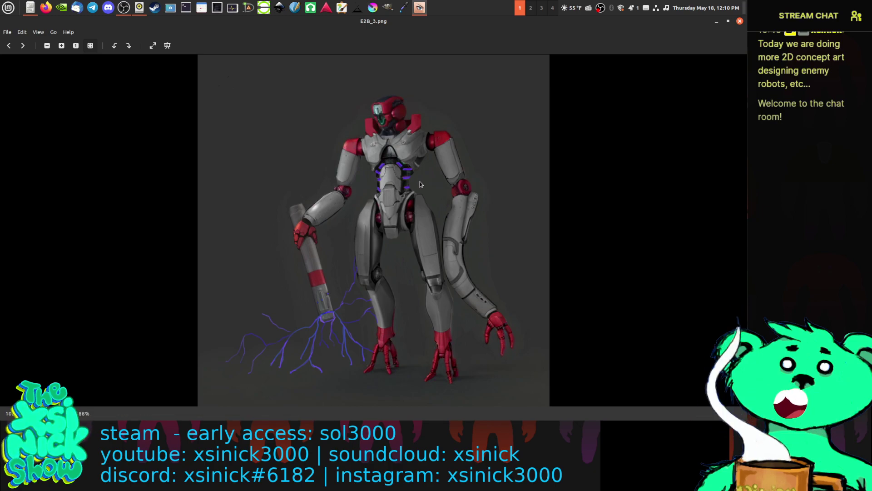
key(Right)
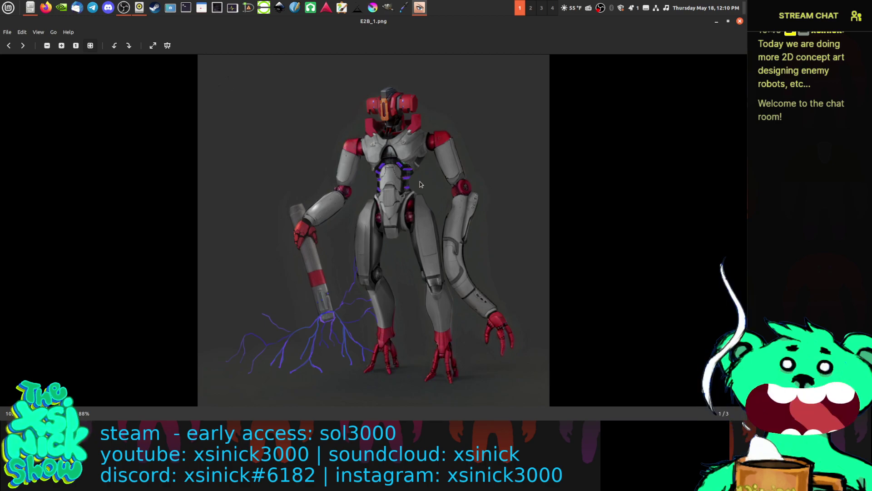
key(Right)
key(Right)
key(Right)
key(Right)
key(Right)
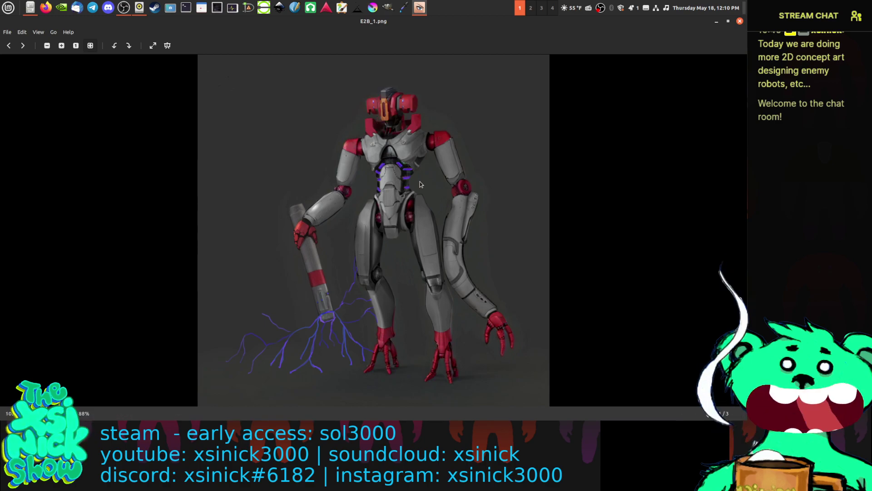
key(Right)
key(Right)
key(Right)
key(Right)
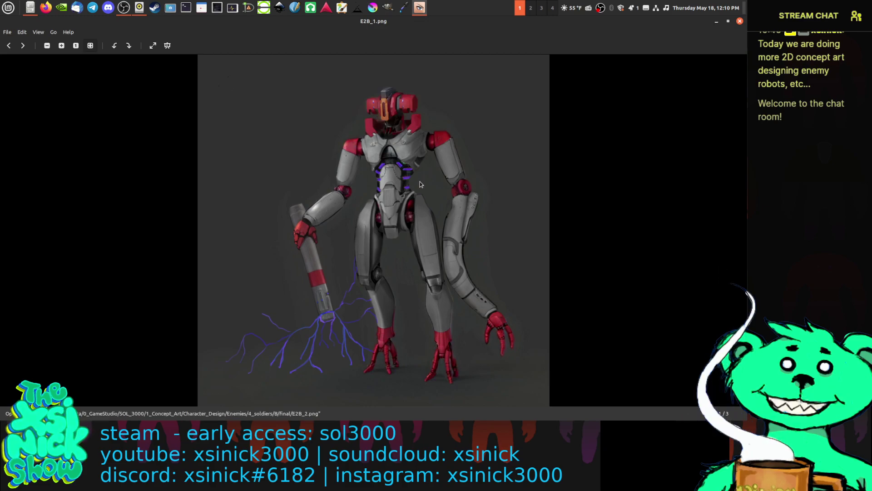
key(Right)
key(Right)
key(Right)
key(Right)
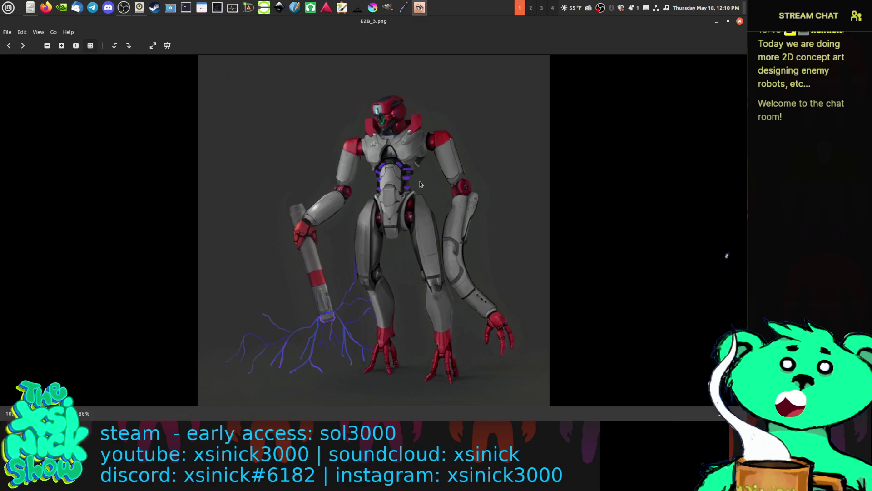
key(Right)
key(Right)
key(Right)
key(Right)
key(Right)
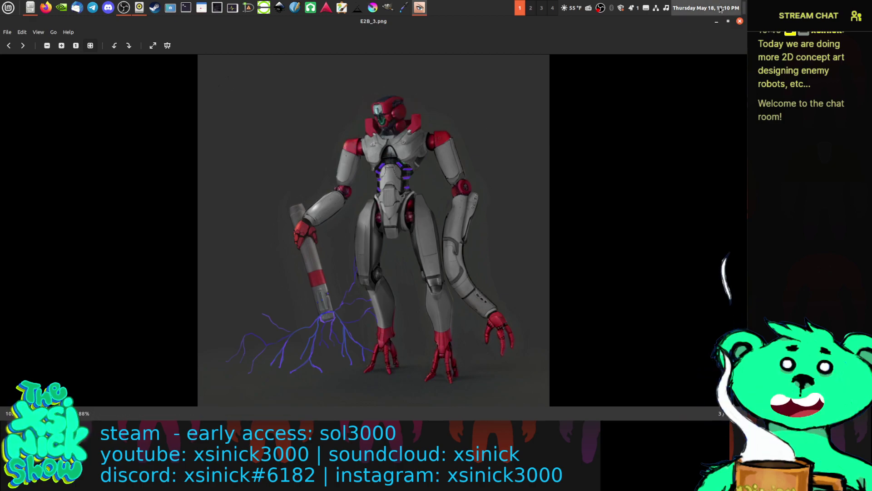
Step: Close the image viewer and open the E2B_ working file in GIMP
click(740, 21)
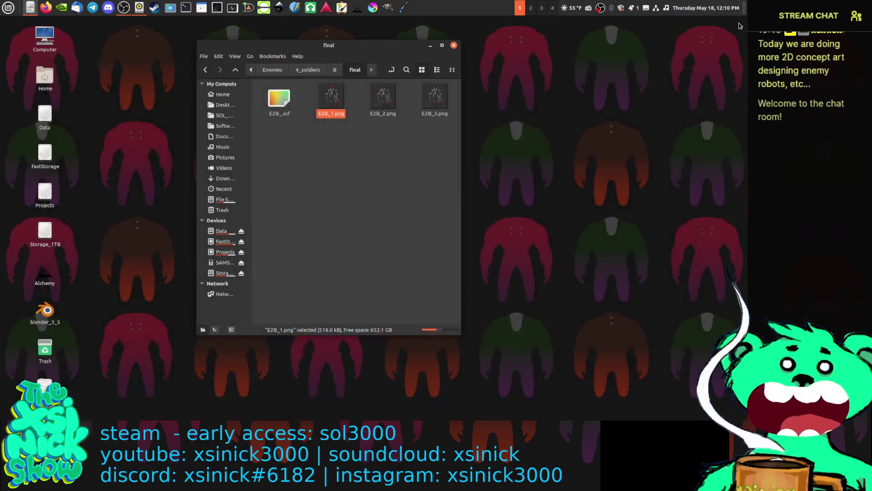
click(287, 101)
double_click(286, 101)
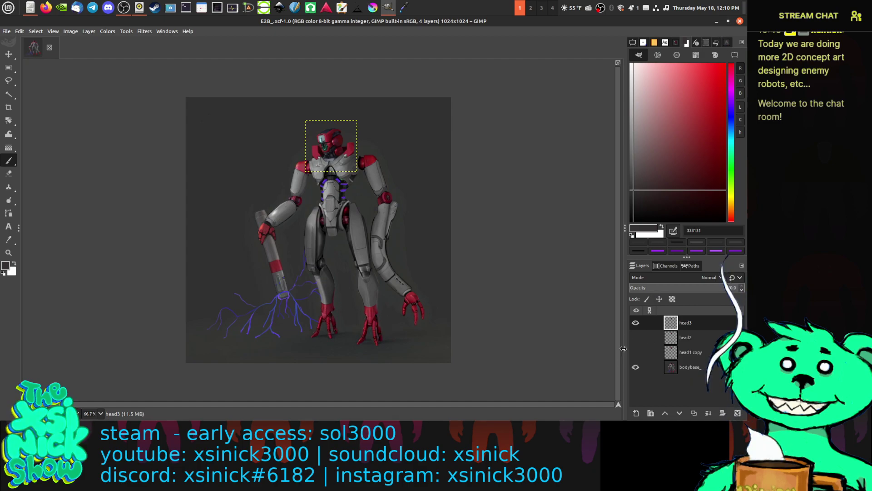
Step: Hide the head3 layer and make bodybase_ the active layer
click(636, 322)
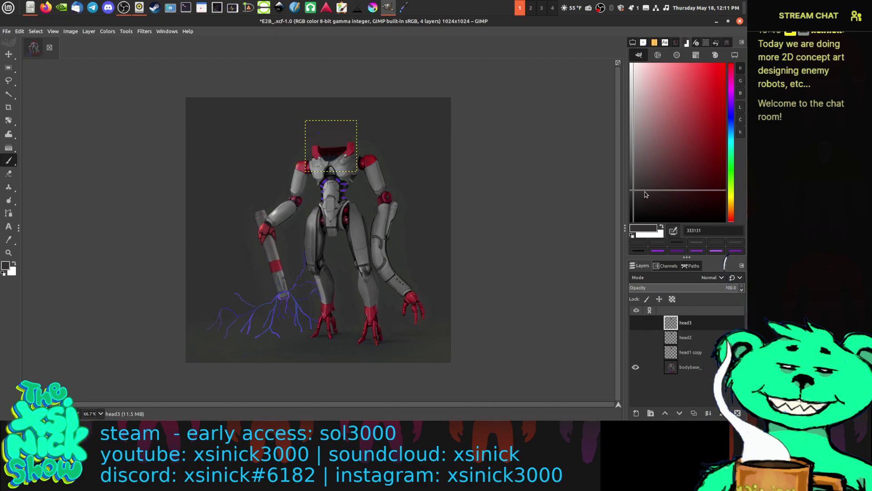
click(728, 22)
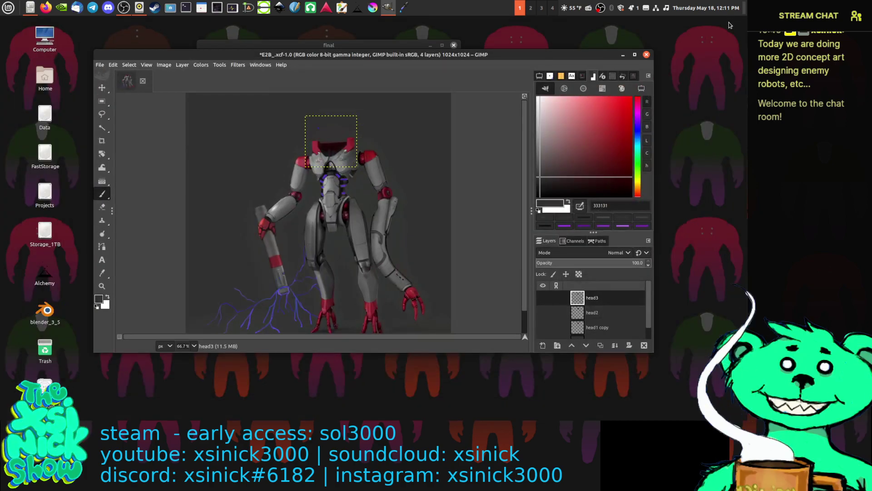
click(638, 59)
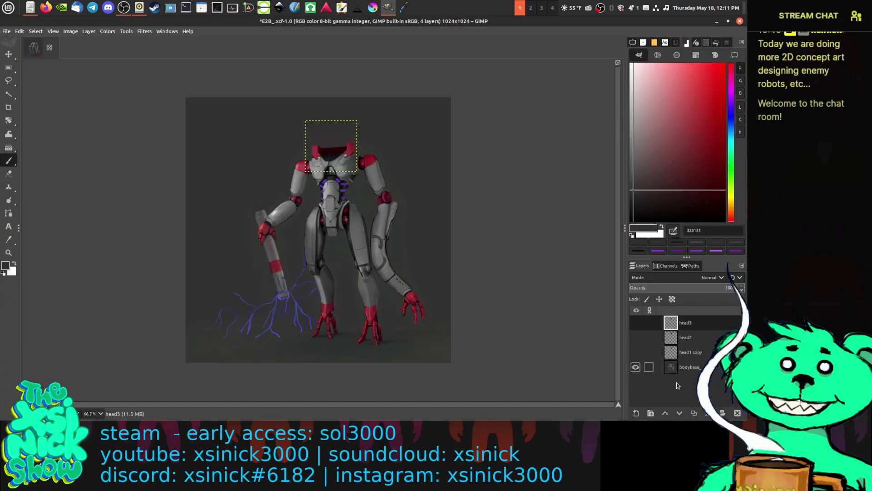
click(683, 367)
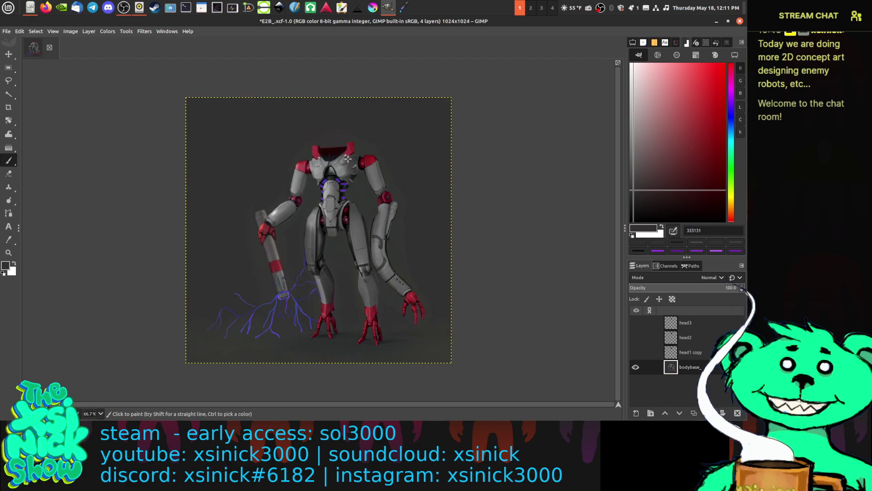
Step: Switch to the Move tool and add the Selection Editor from Windows > Dockable Dialogs
ctrl+scroll(388, 237, up, 1)
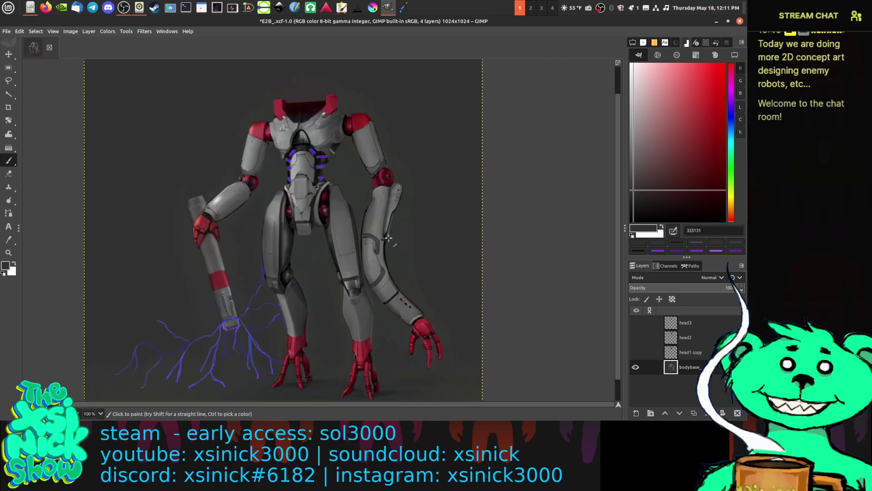
click(8, 51)
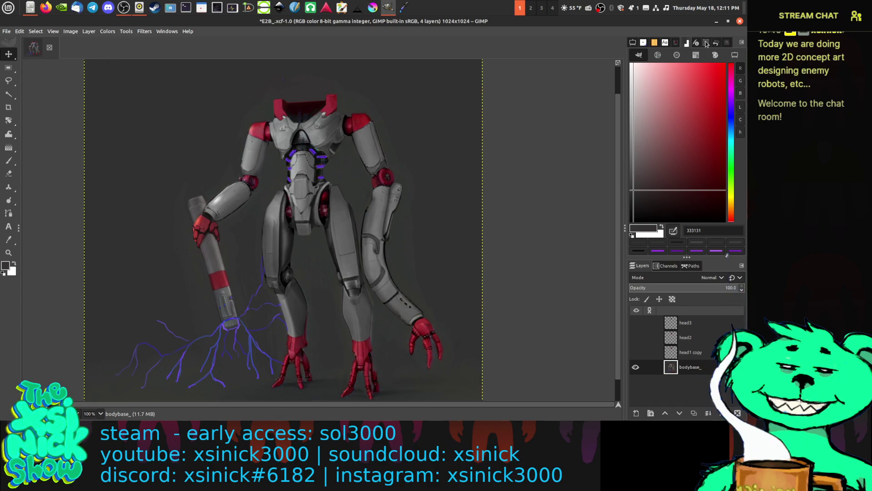
click(171, 31)
mouse_move(202, 55)
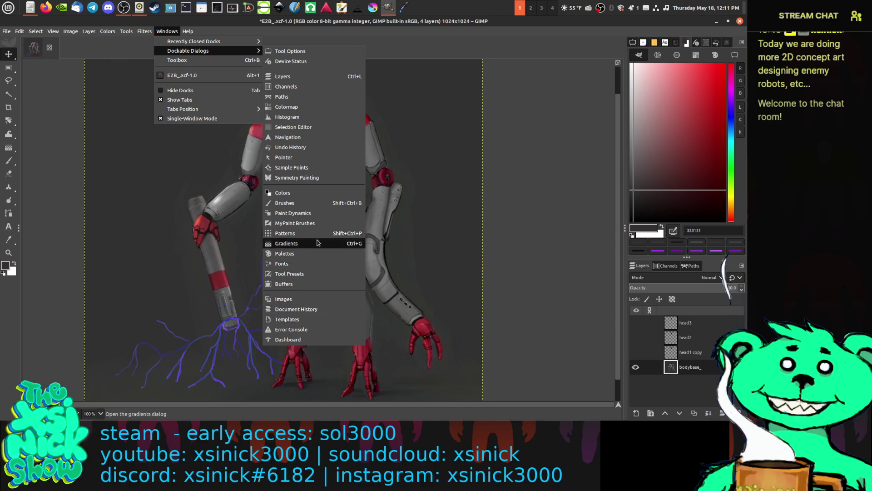
click(317, 129)
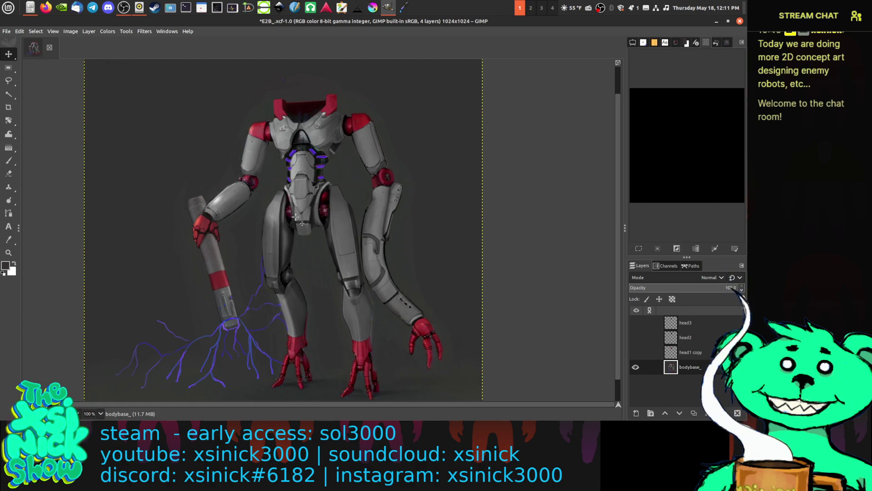
Step: Fuzzy-select the robot's upper left arm plate, extending it to the shoulder
click(9, 94)
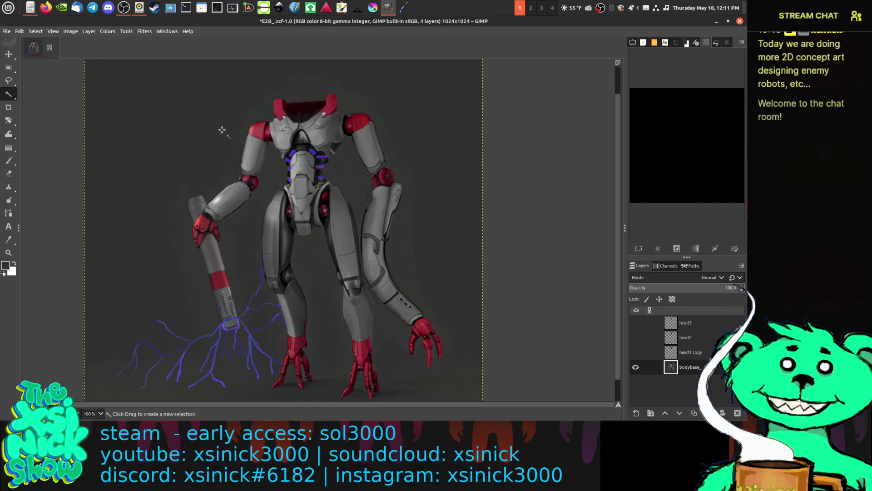
click(266, 166)
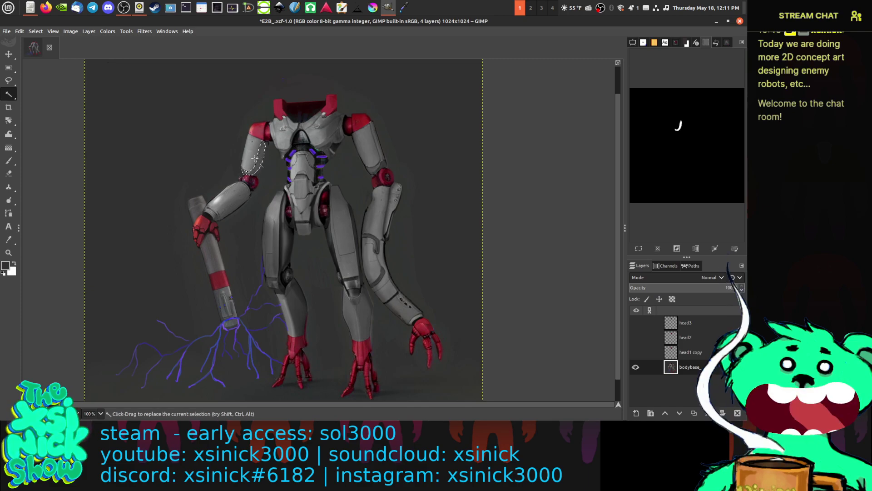
shift+click(255, 157)
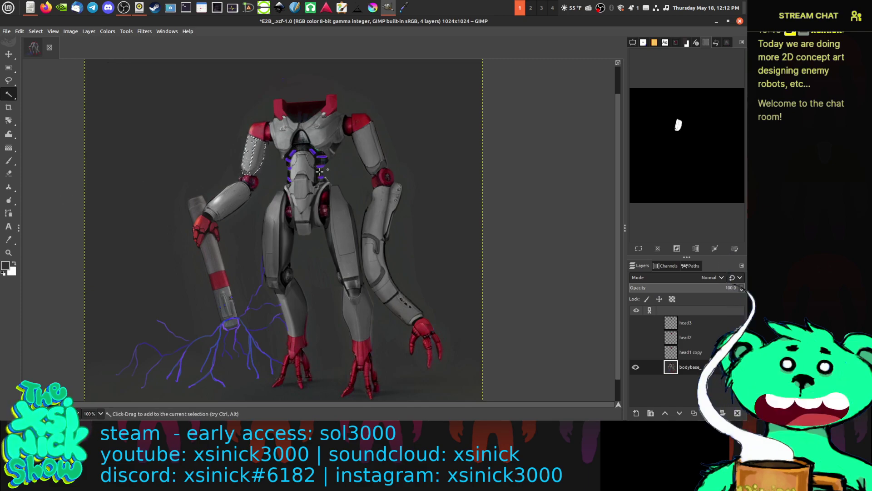
Step: Move the Selection Editor into the left dock beside the tools
click(642, 42)
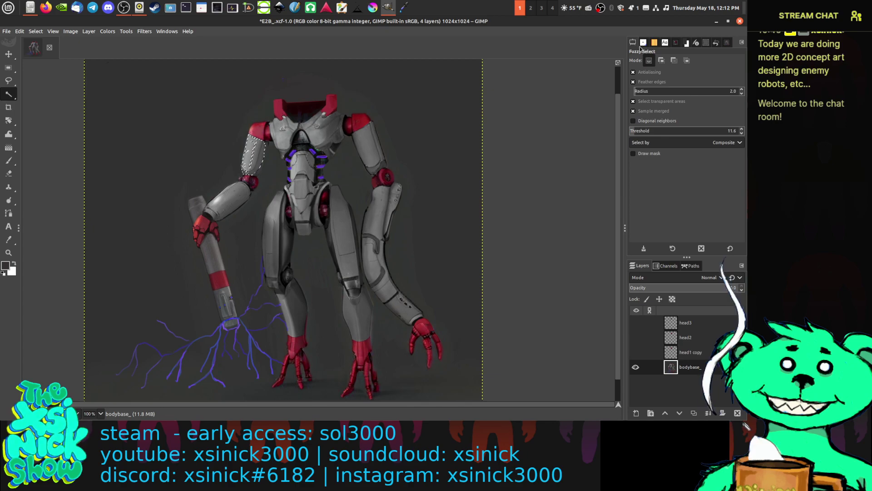
click(705, 42)
drag(706, 49, 11, 366)
mouse_move(3, 411)
mouse_down()
mouse_move(8, 346)
mouse_move(6, 419)
mouse_up()
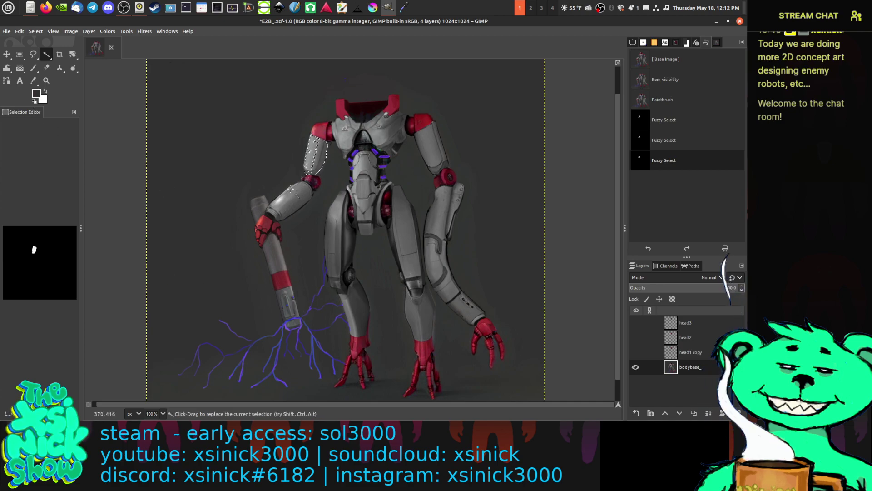
click(632, 43)
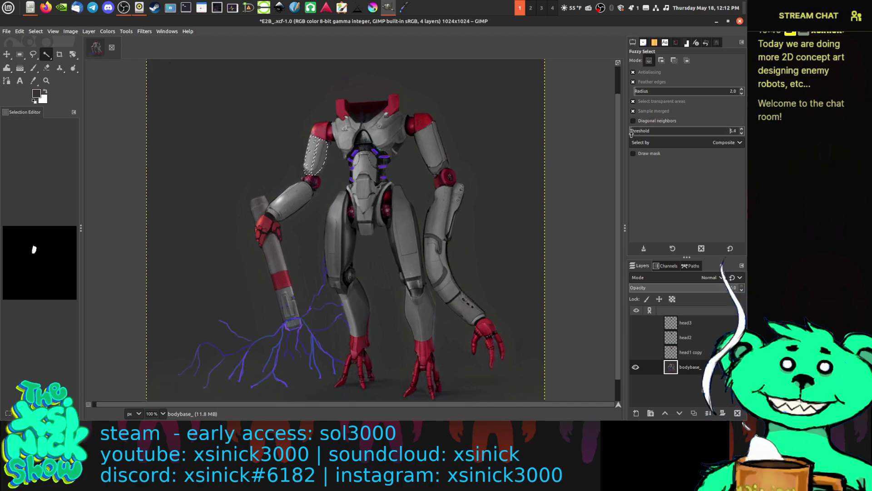
Step: Fuzzy-select the upper arm and grey body panels at varying thresholds
drag(313, 153, 314, 154)
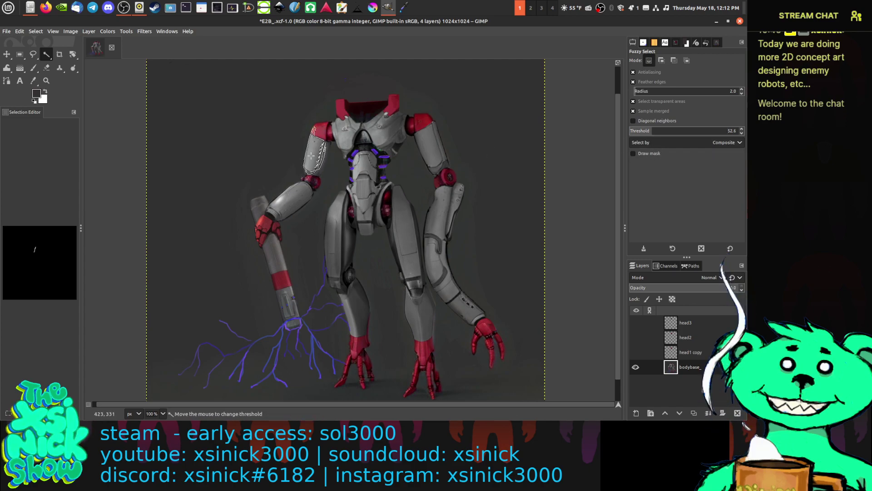
drag(311, 155, 436, 149)
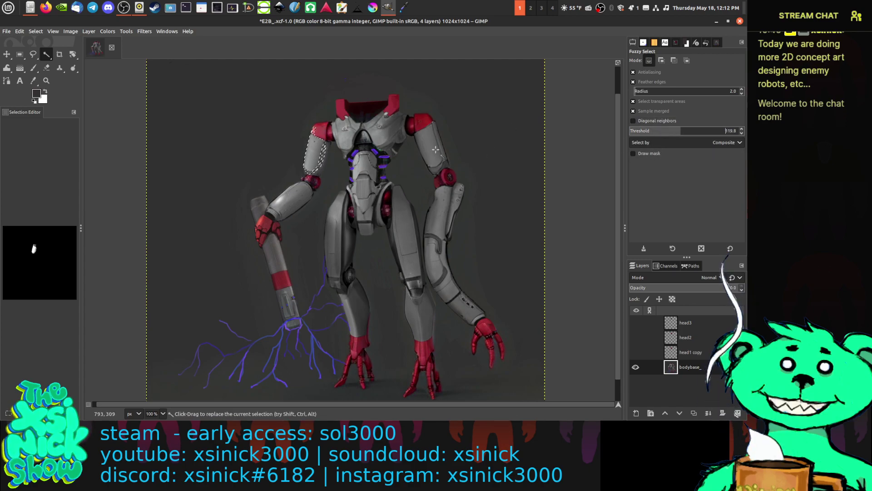
drag(307, 156, 313, 157)
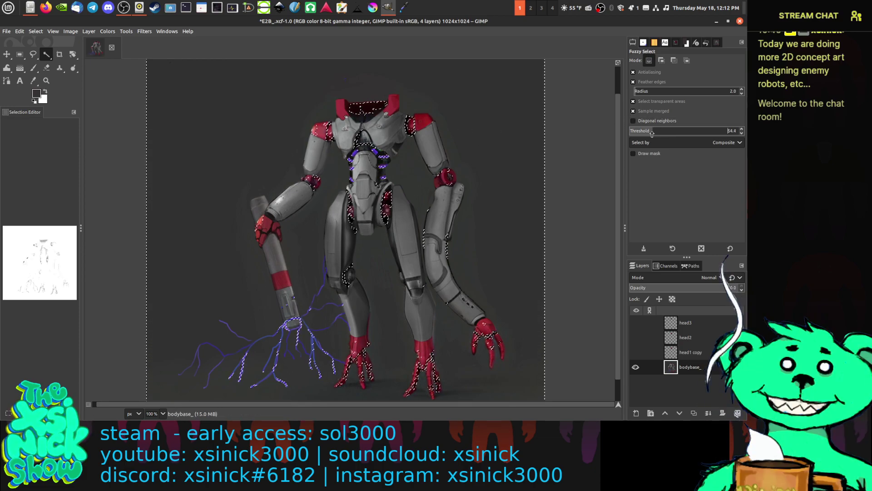
click(315, 158)
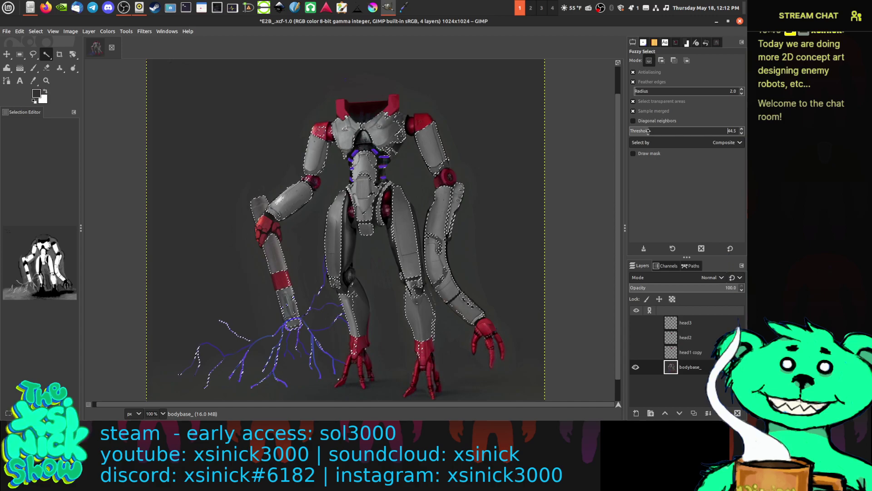
click(316, 147)
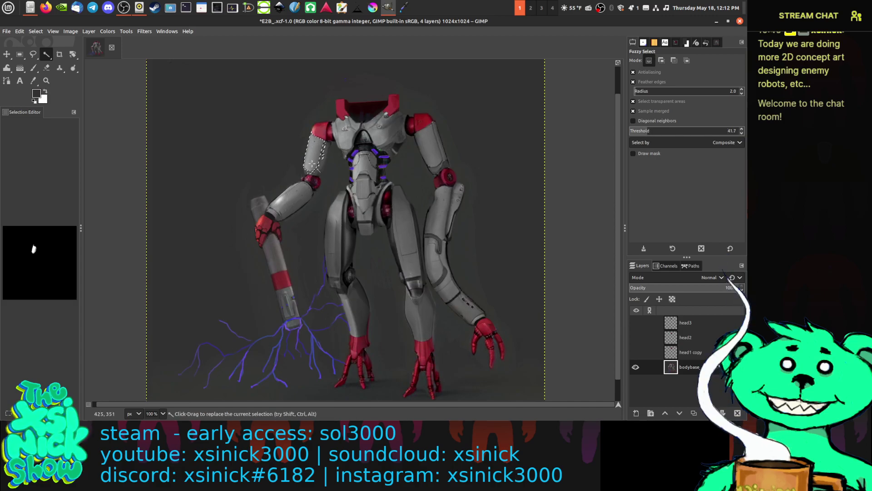
click(318, 161)
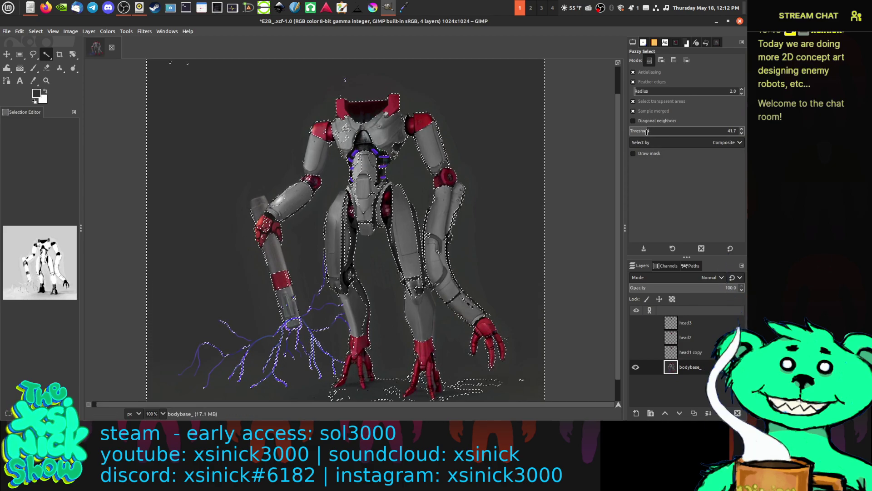
Step: Raise the Fuzzy Select threshold to 255, selecting the whole canvas
click(735, 132)
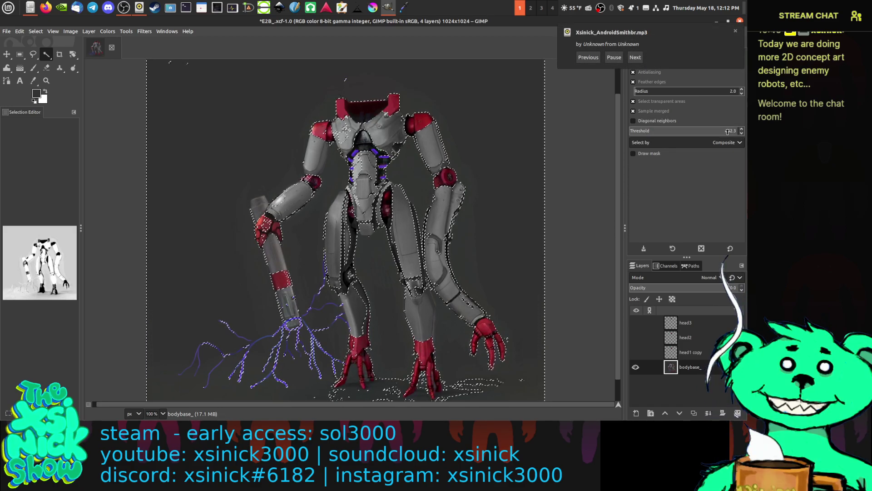
drag(728, 132, 743, 132)
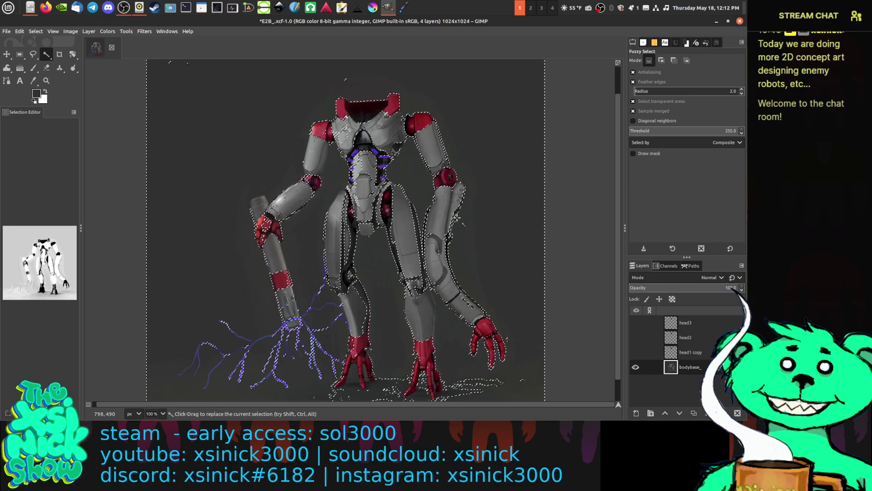
click(441, 211)
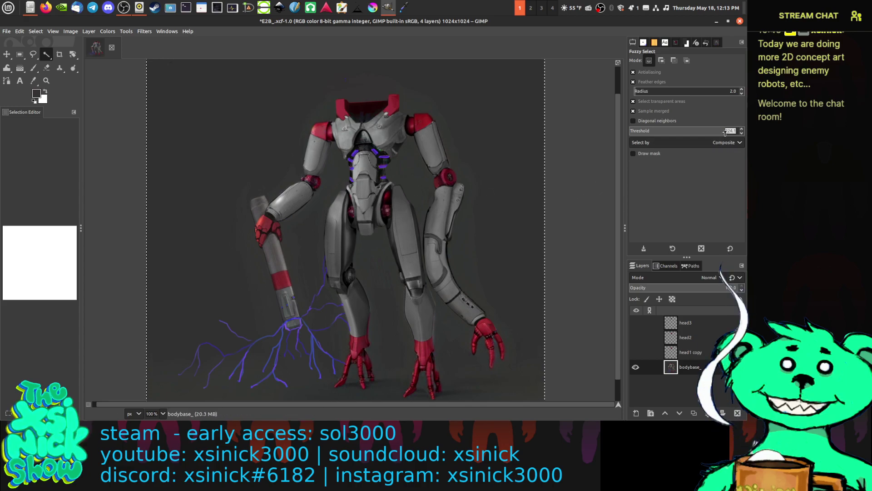
Step: Set the threshold to 40 and select the robot's grey body, neck, pelvis and knee areas
text(40)
key(Return)
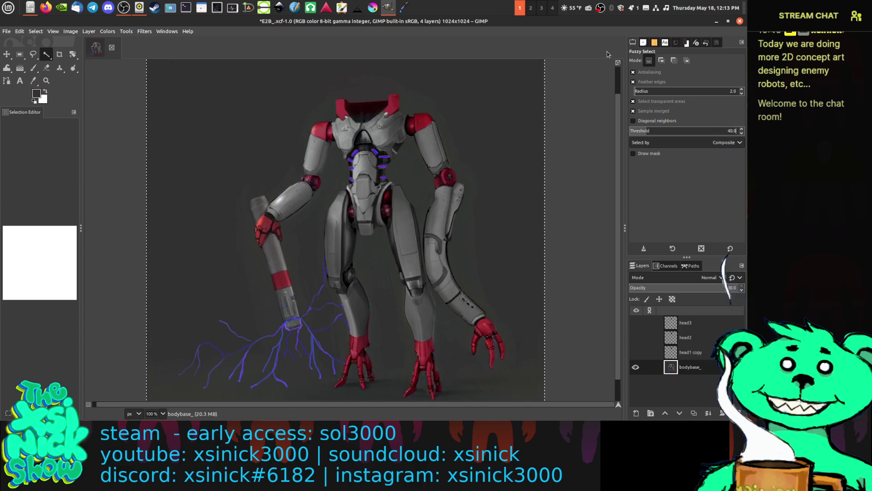
click(319, 150)
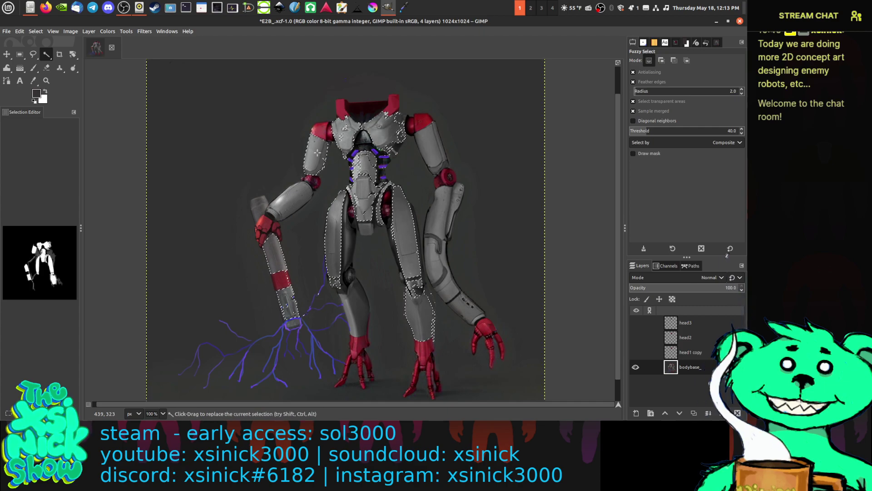
key(shift)
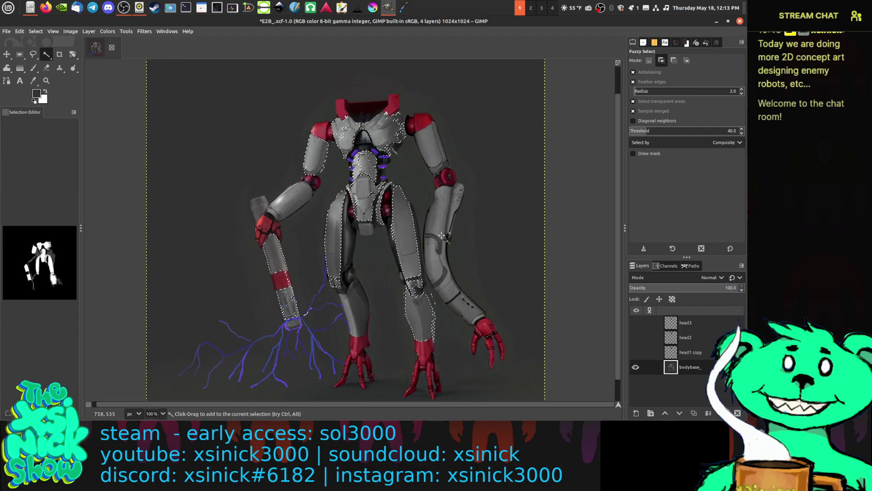
shift+click(357, 309)
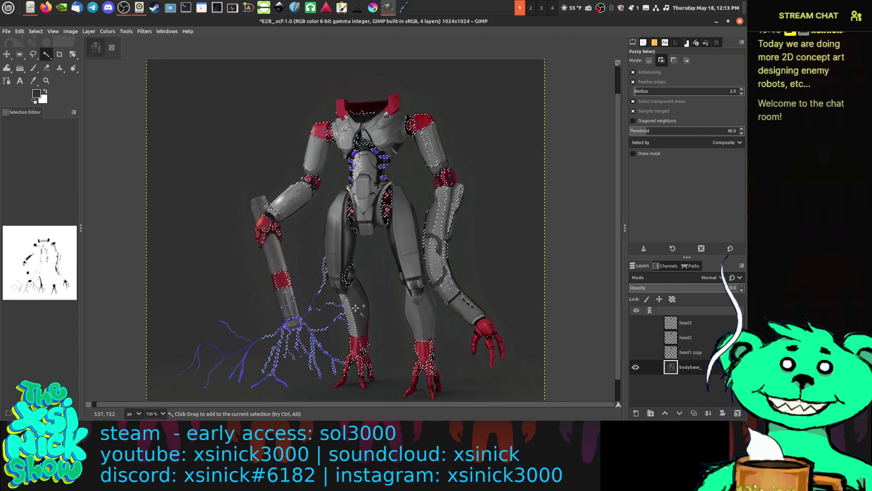
shift+click(348, 250)
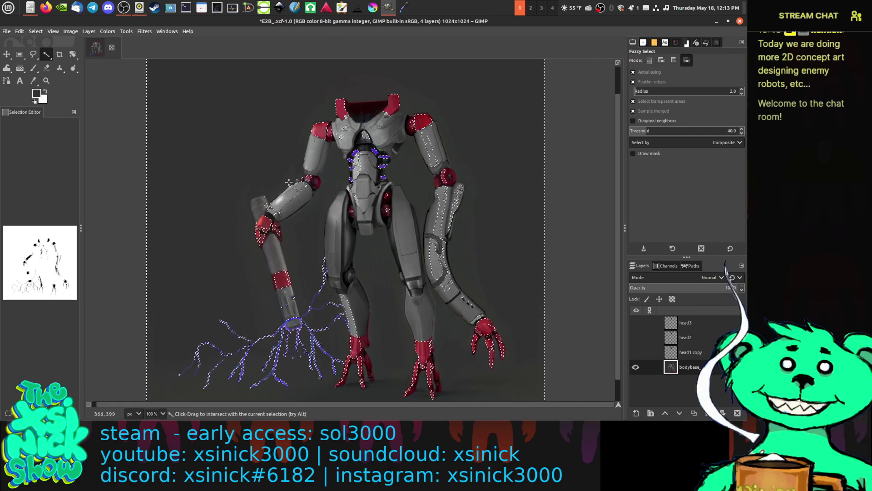
Step: Dismiss the accidental Save As dialog and clear the selection
key(ctrl+shift+s)
click(551, 327)
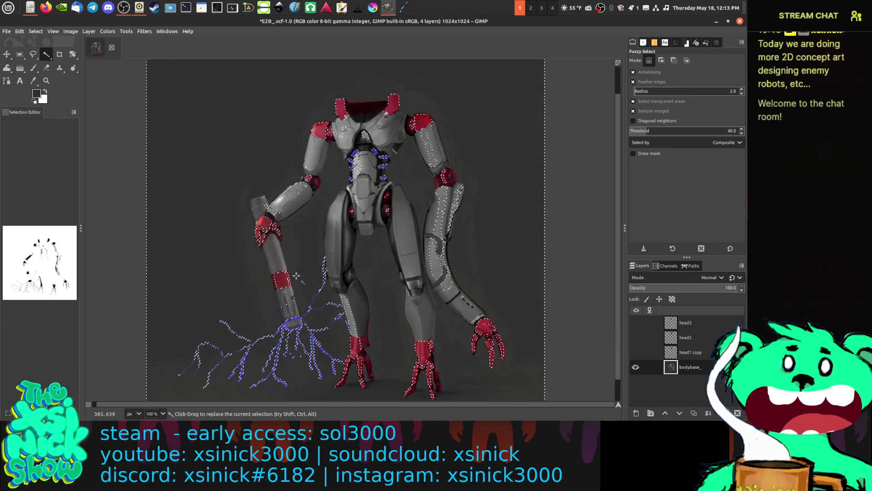
key(ctrl+shift+a)
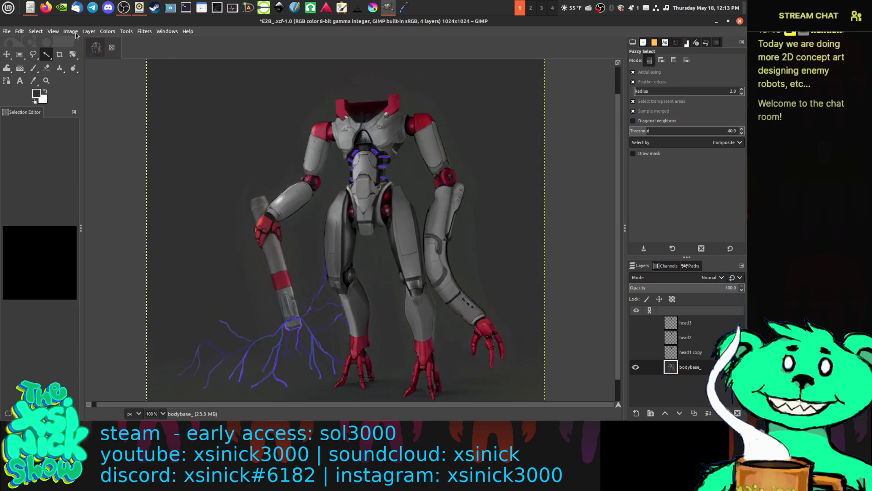
Step: With Select by Color, select the red shoulder, collar, elbow and knee joints
click(35, 31)
click(50, 81)
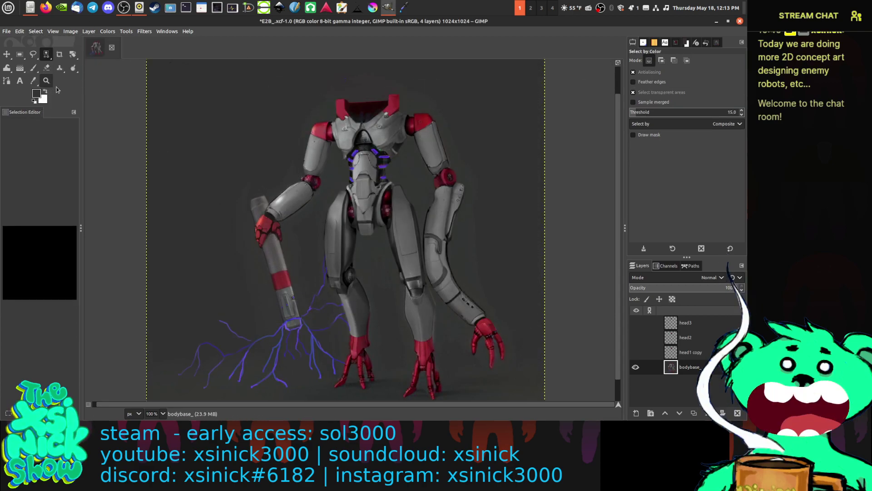
click(426, 122)
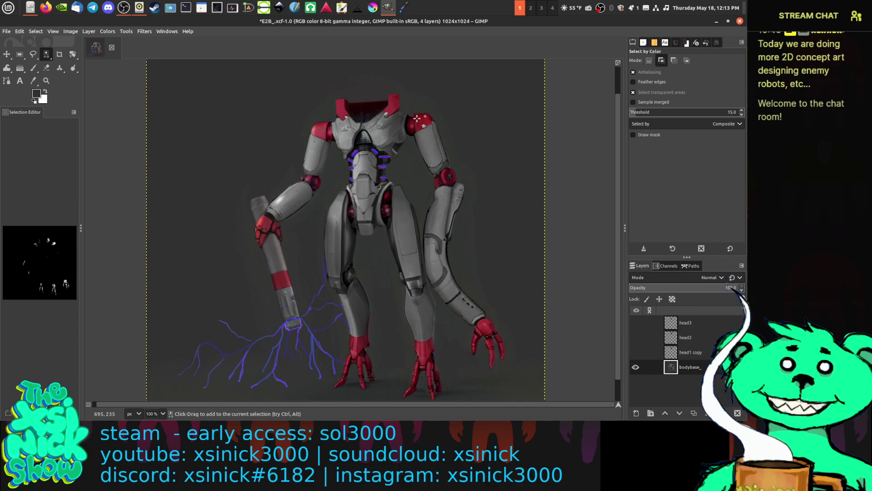
click(398, 114)
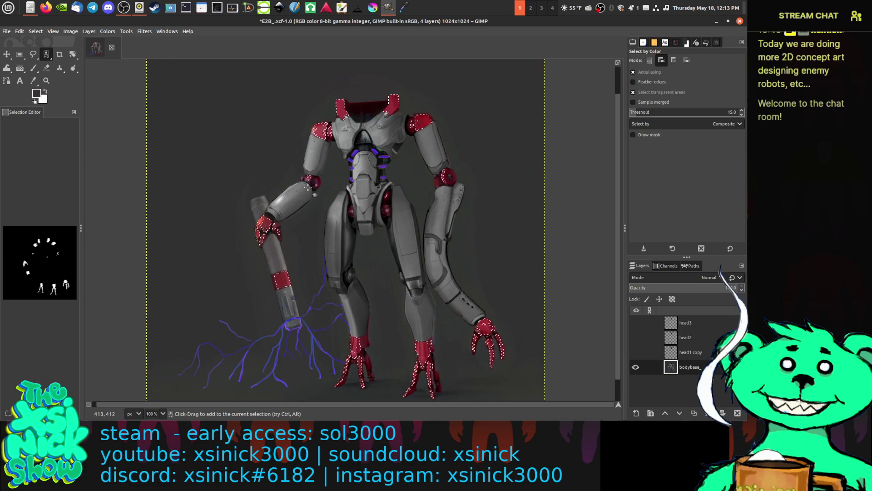
scroll(333, 199, up, 2)
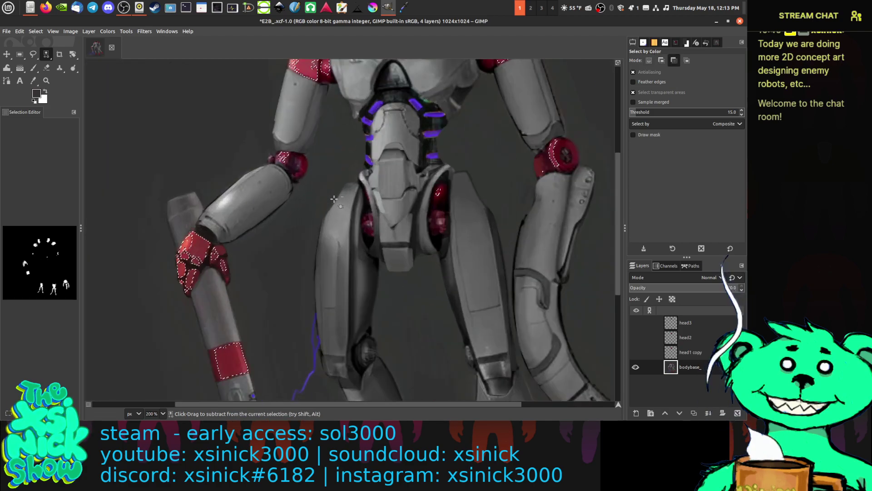
scroll(334, 199, down, 1)
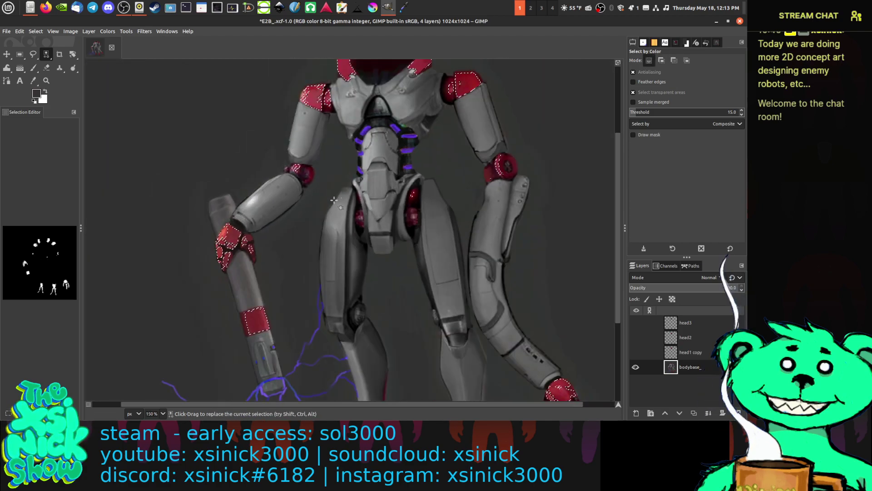
click(492, 173)
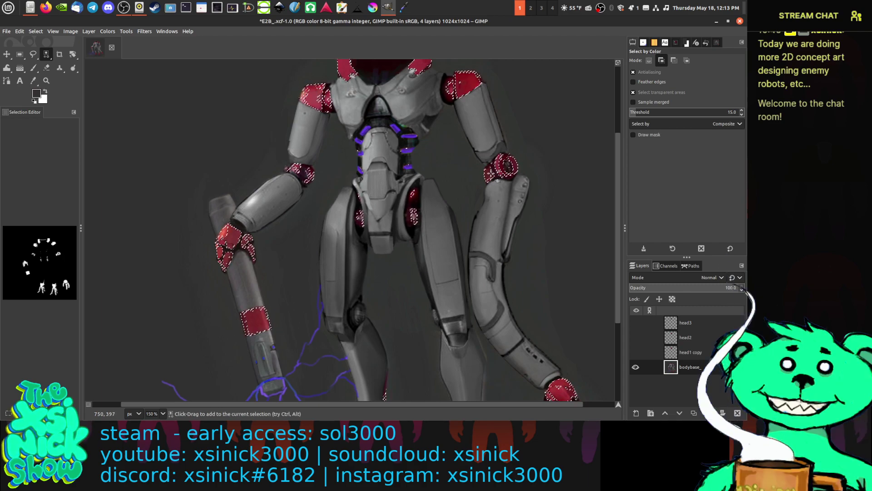
Step: Undo the stray grey body pick and add the red feet and hands
click(493, 172)
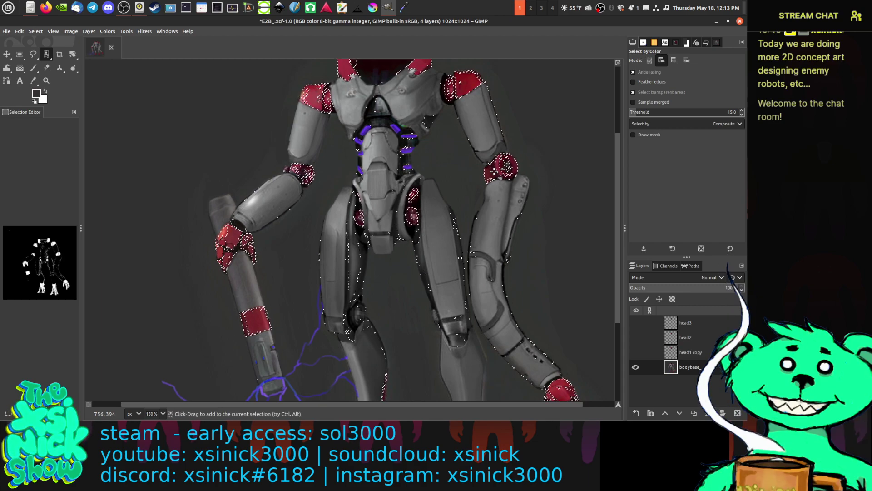
key(ctrl+z)
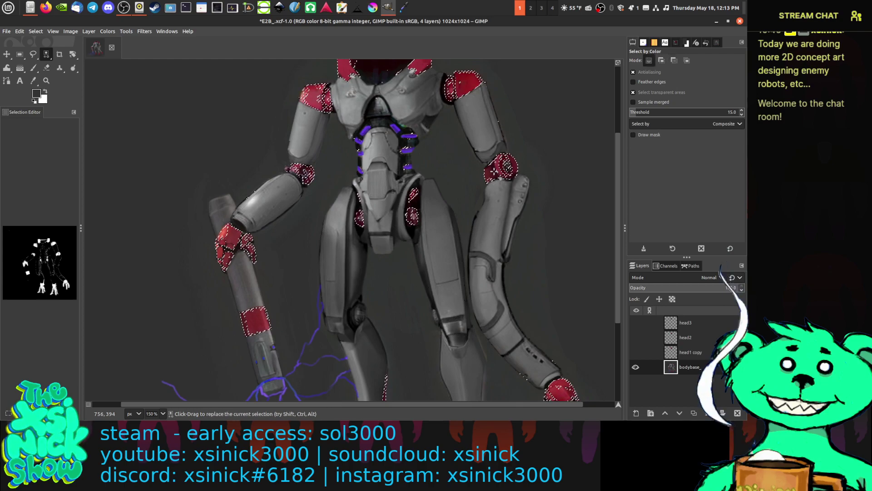
key(shift)
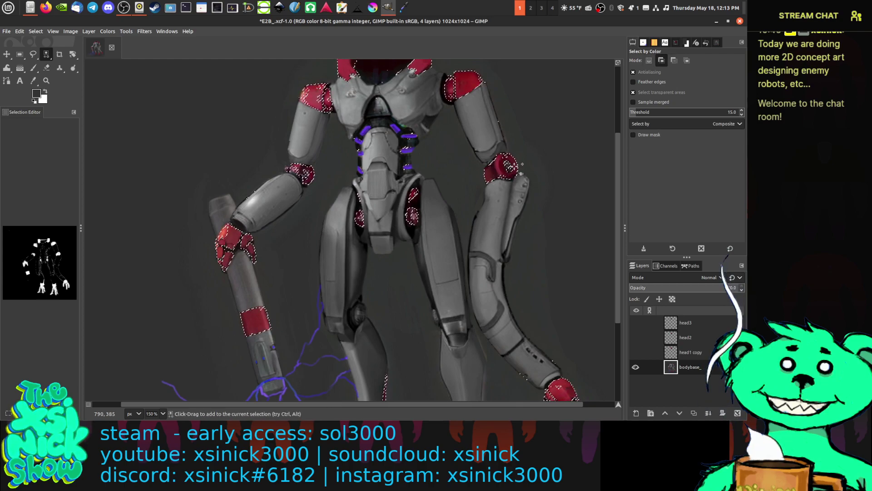
scroll(510, 166, down, 5)
drag(448, 364, 448, 364)
drag(460, 314, 354, 320)
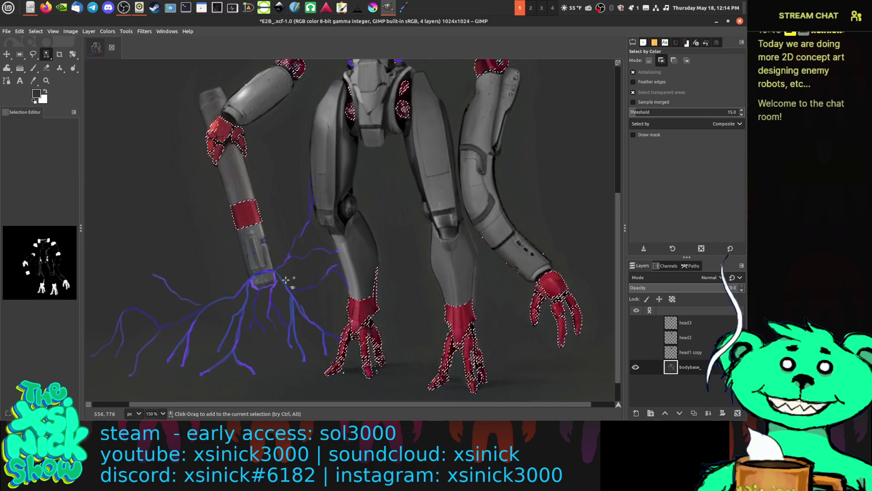
drag(560, 309, 241, 214)
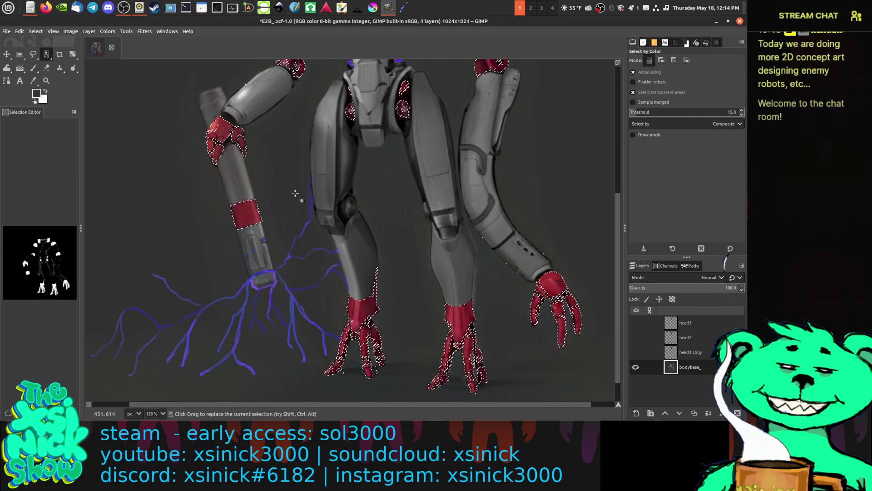
Step: Add the purple lightning to the selection
scroll(260, 180, up, 3)
scroll(260, 181, up, 2)
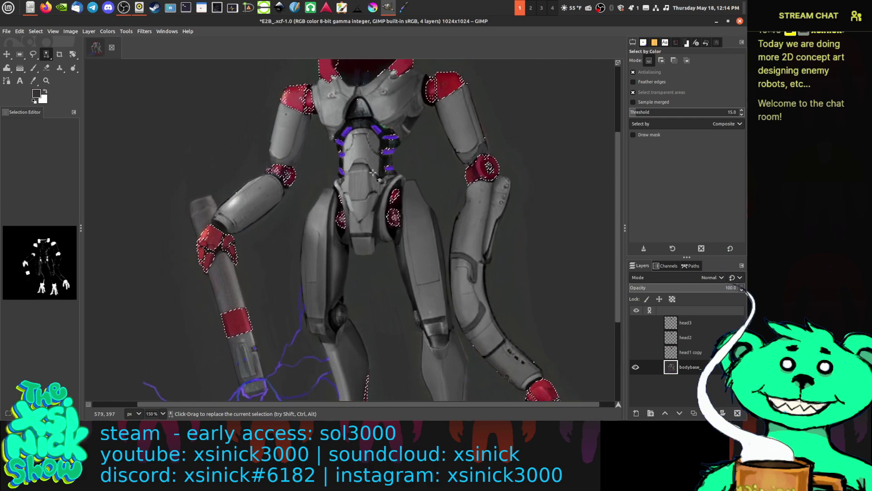
scroll(375, 159, down, 2)
key(shift)
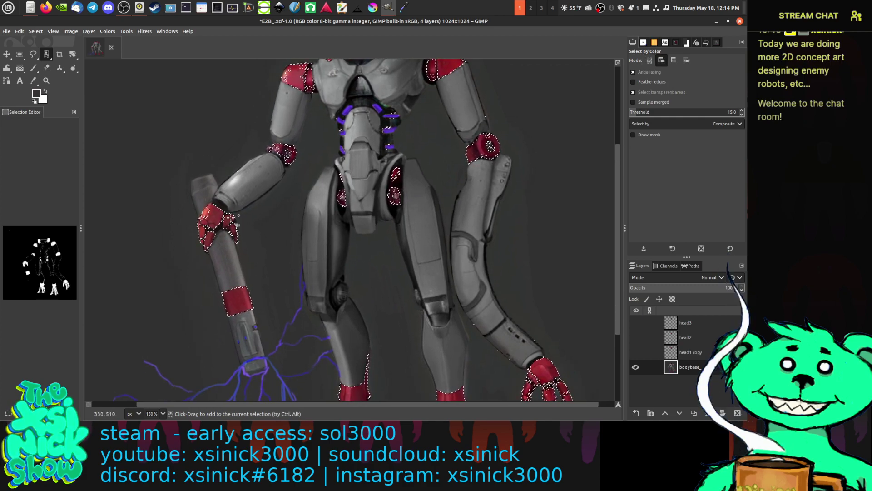
shift+click(395, 133)
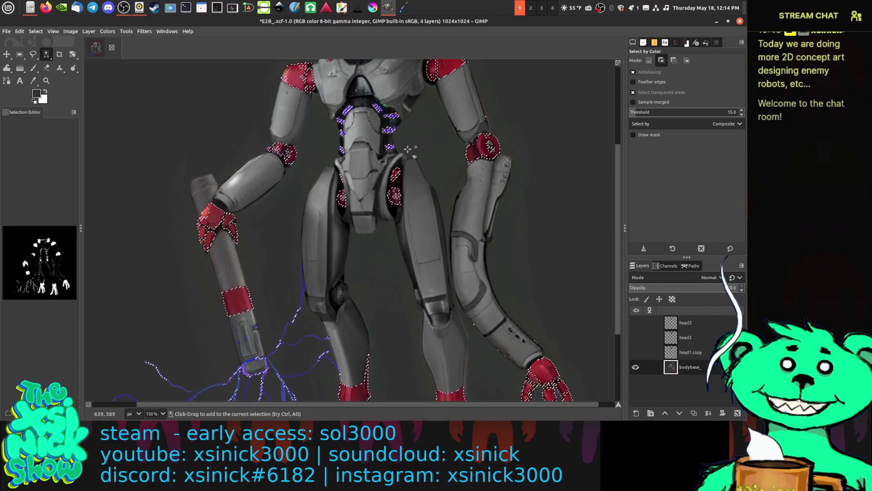
scroll(402, 145, left, 2)
scroll(405, 153, down, 1)
ctrl+scroll(317, 208, up, 2)
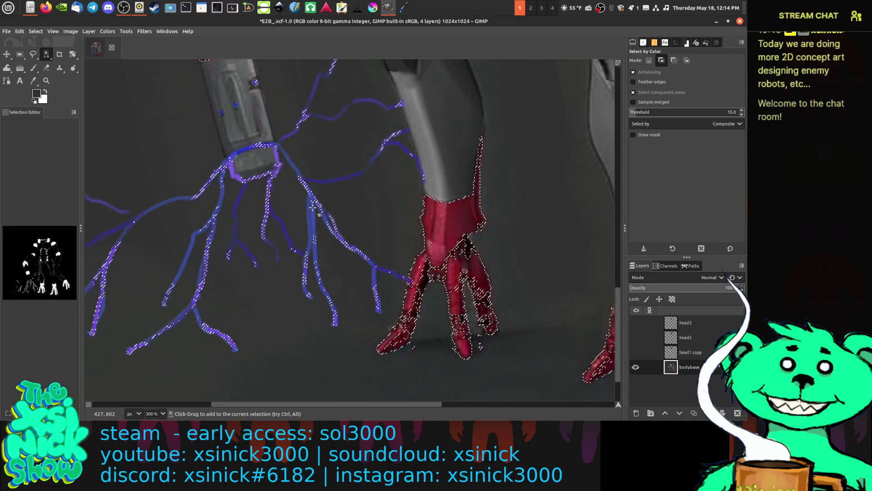
Step: Add the upper and far-left lightning branches, undoing a stray grey-edge pick
shift+click(314, 208)
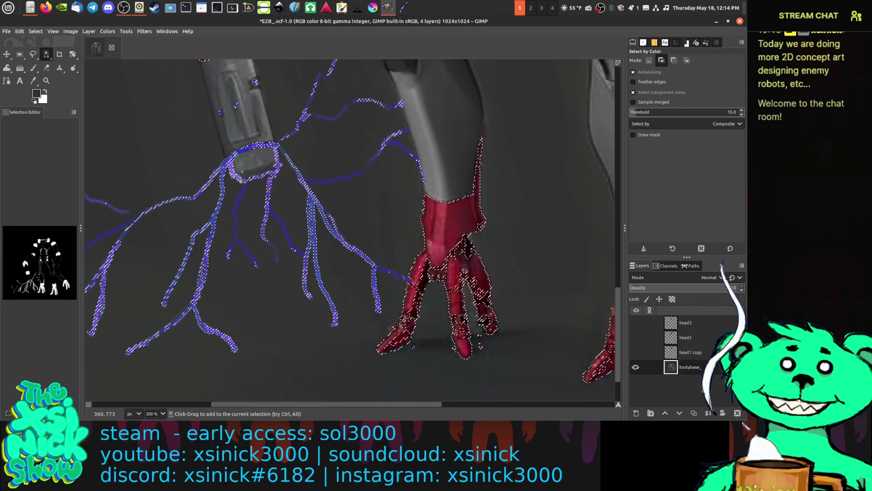
shift+click(130, 223)
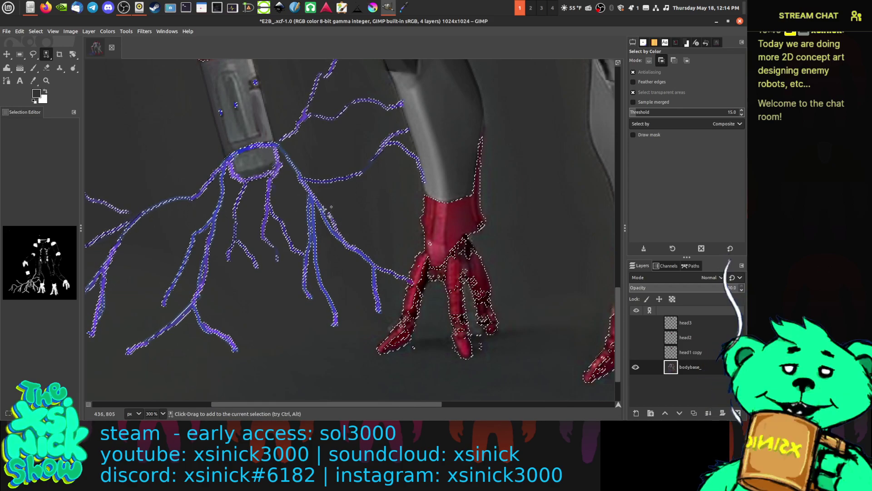
scroll(335, 150, up, 5)
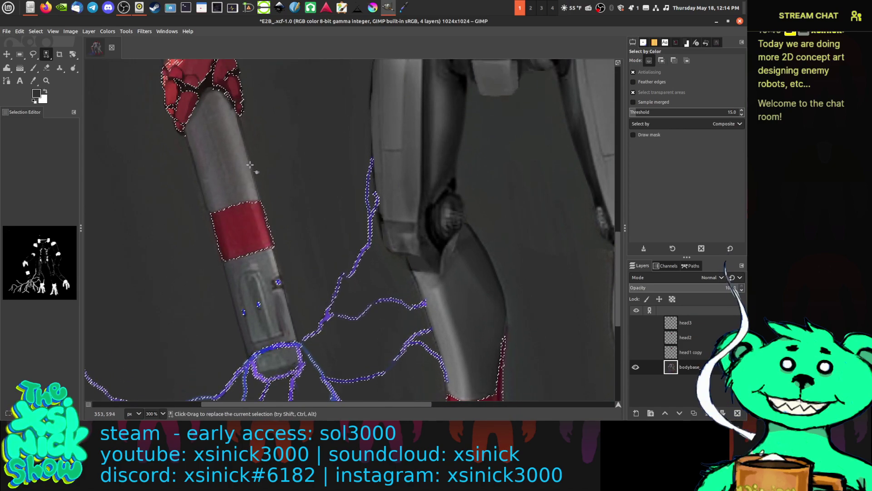
scroll(272, 276, up, 3)
key(shift)
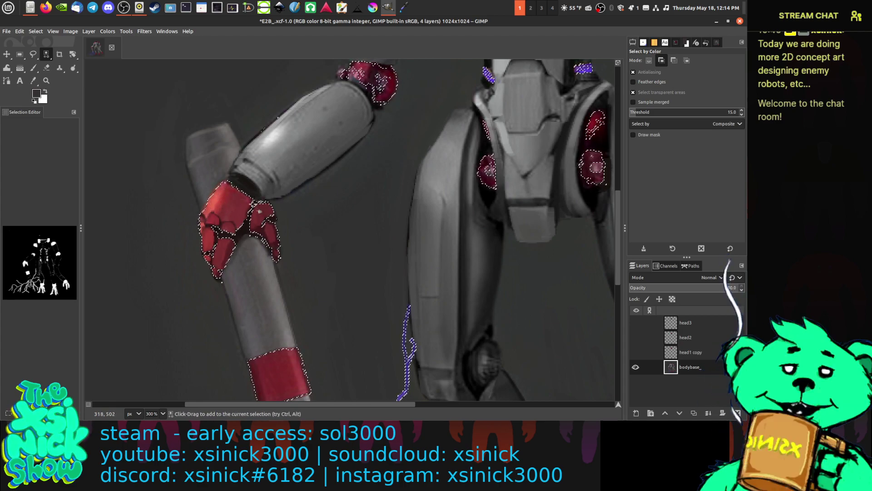
scroll(304, 311, right, 5)
scroll(305, 311, up, 5)
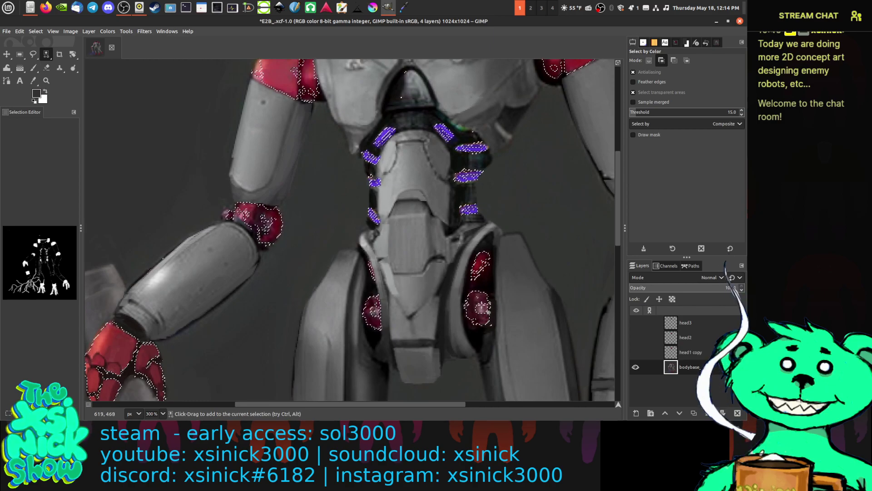
shift+click(480, 307)
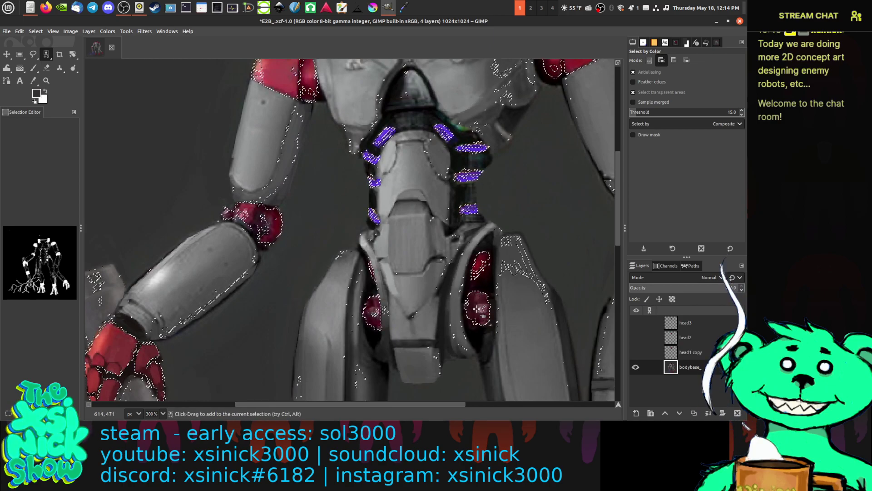
key(ctrl+z)
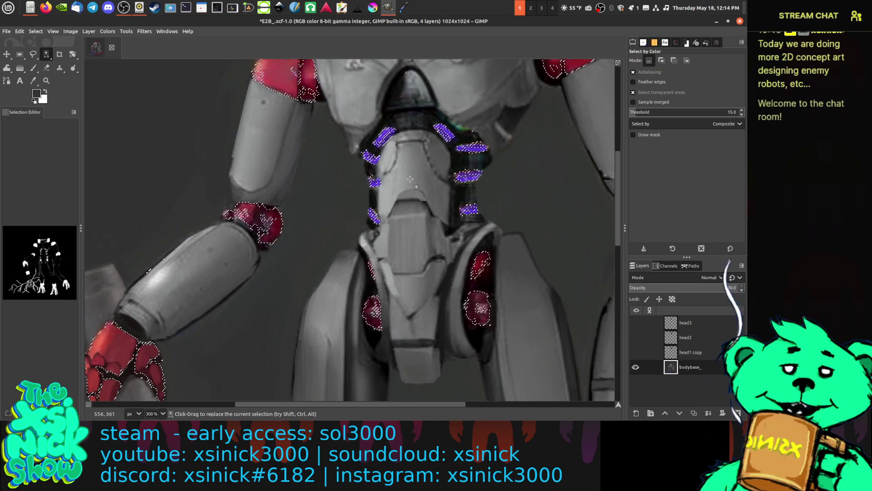
Step: Add the dark neck and collar areas to the selection
scroll(382, 213, up, 3)
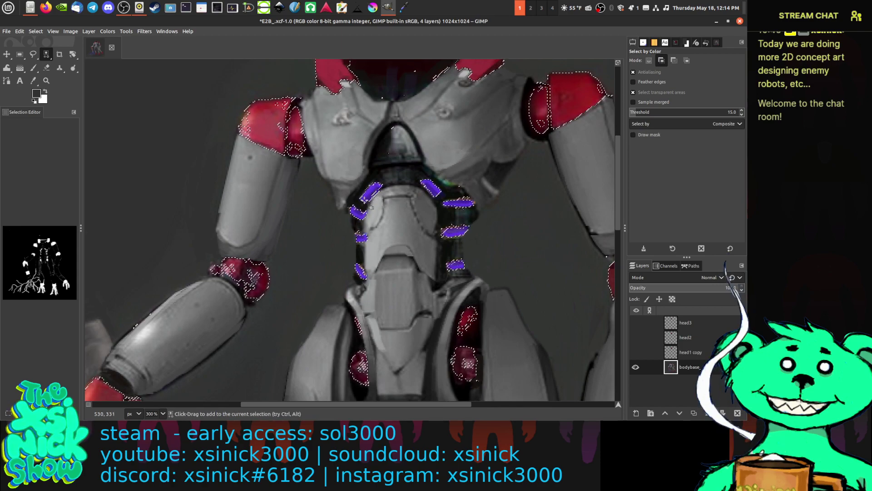
scroll(353, 217, up, 7)
scroll(391, 200, right, 2)
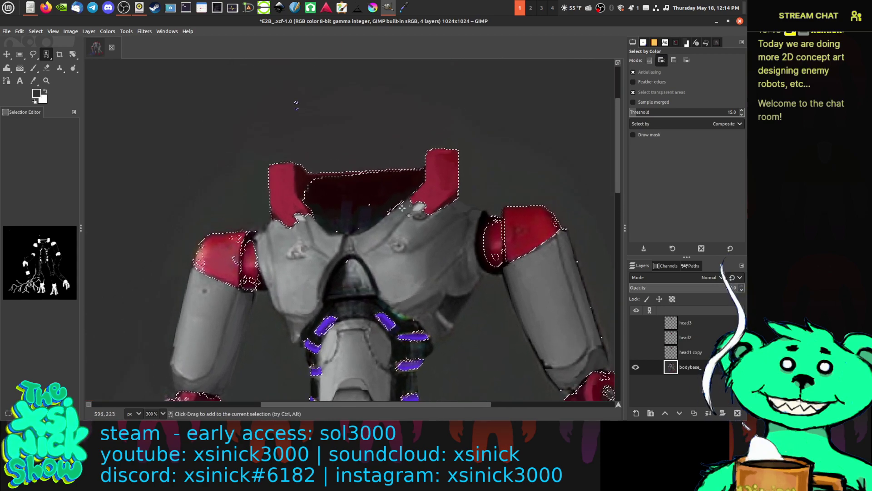
click(404, 177)
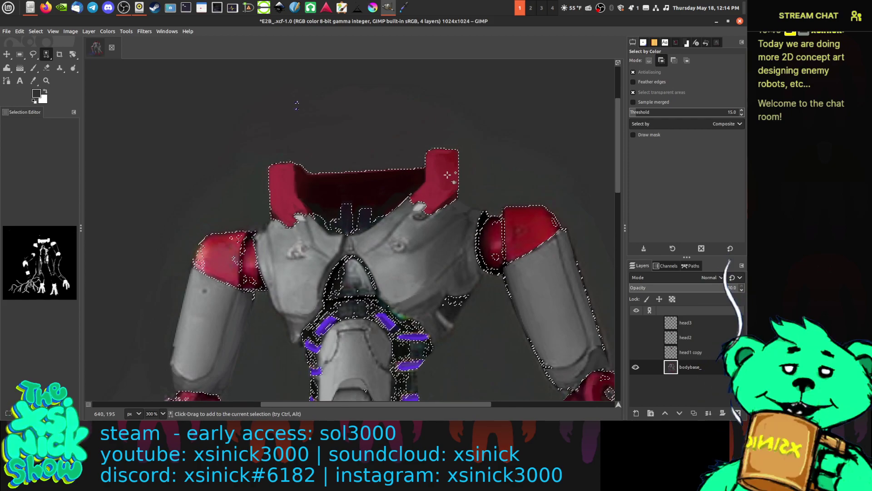
scroll(467, 234, down, 3)
scroll(467, 233, right, 4)
scroll(467, 234, down, 3)
scroll(467, 234, right, 2)
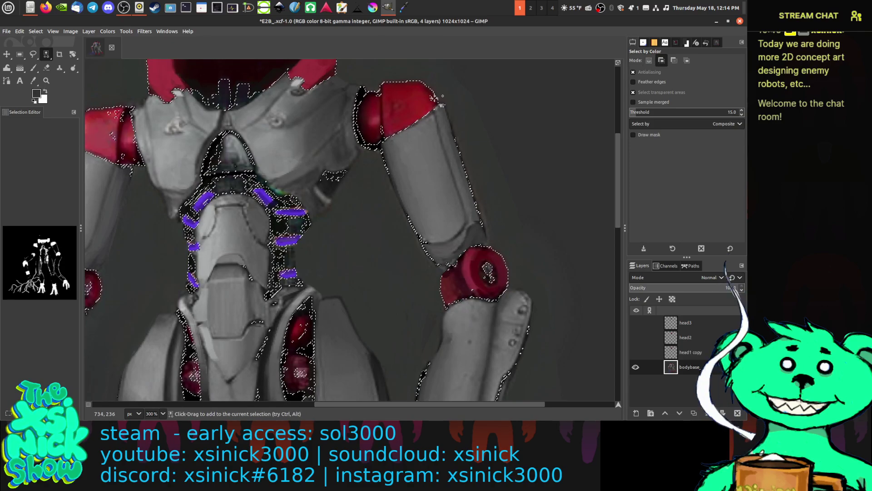
scroll(479, 153, down, 3)
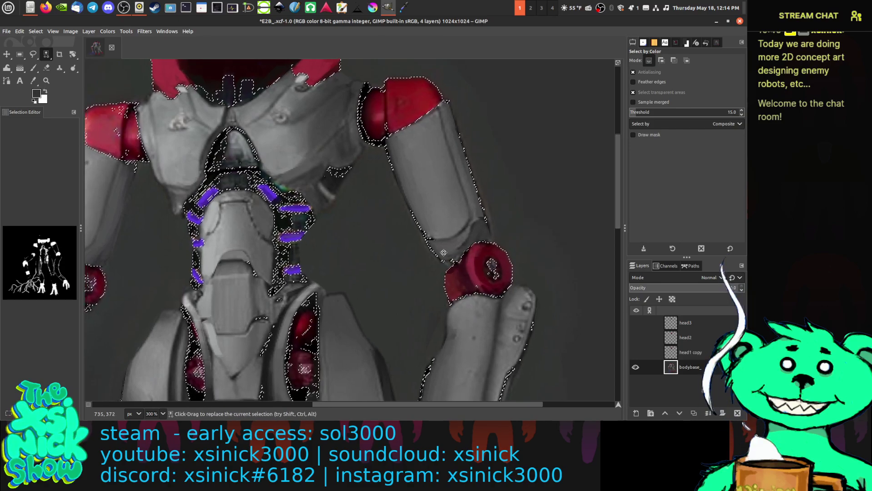
scroll(479, 153, left, 4)
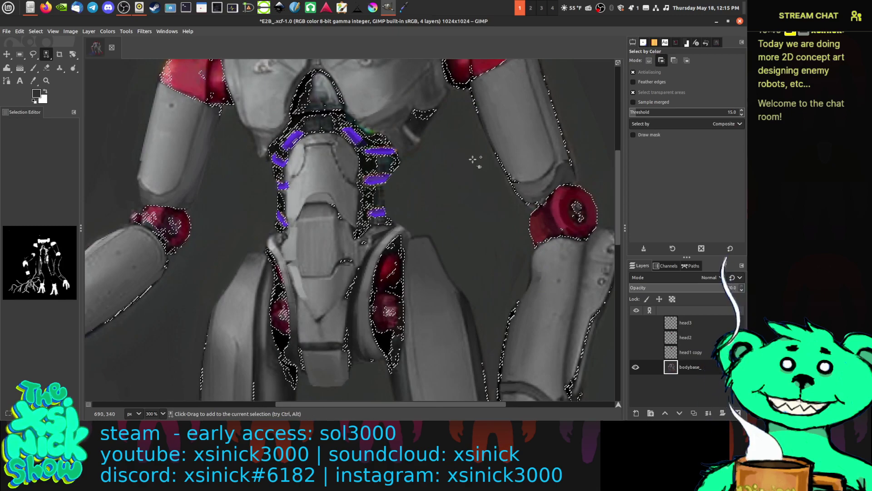
scroll(388, 110, up, 4)
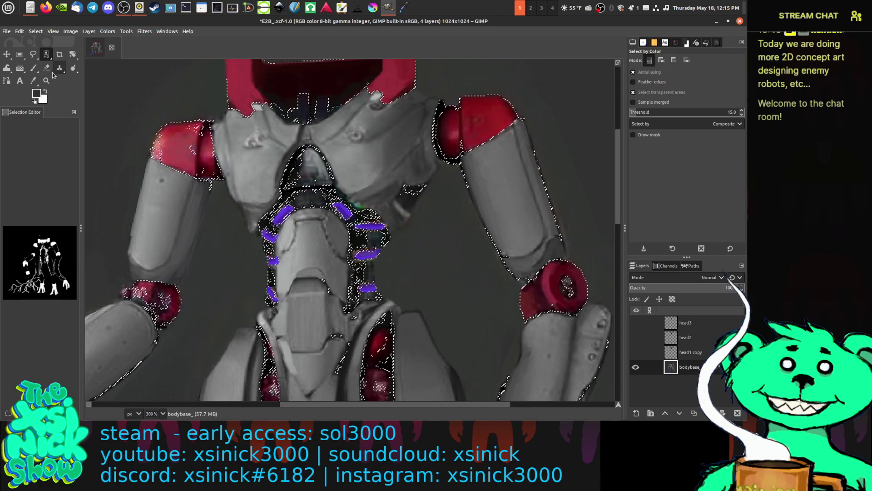
Step: Trim the dark chest and neck opening out of the selection with a freehand outline
click(33, 56)
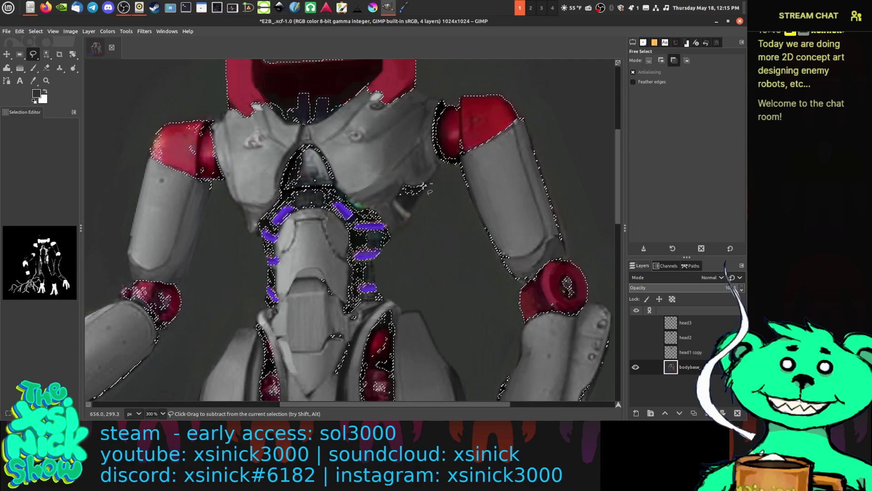
drag(433, 179, 428, 174)
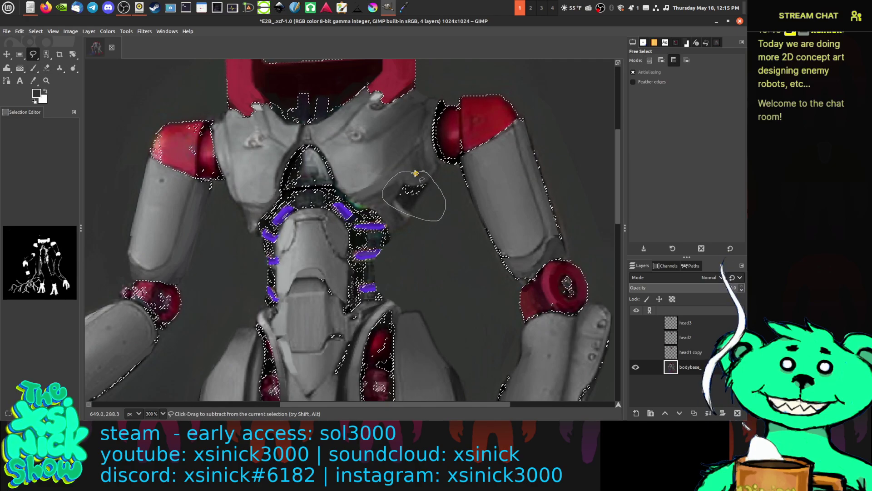
key(ctrl)
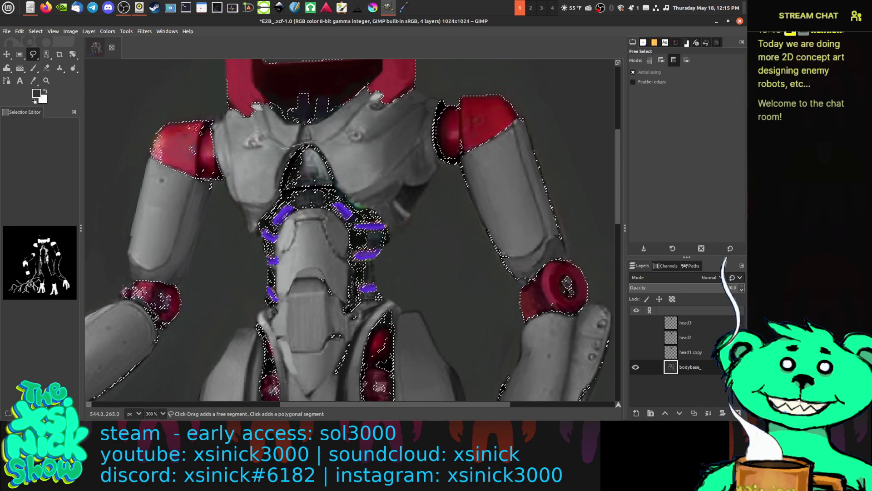
mouse_move(342, 183)
mouse_down()
mouse_move(349, 169)
mouse_move(335, 148)
mouse_move(314, 142)
mouse_up()
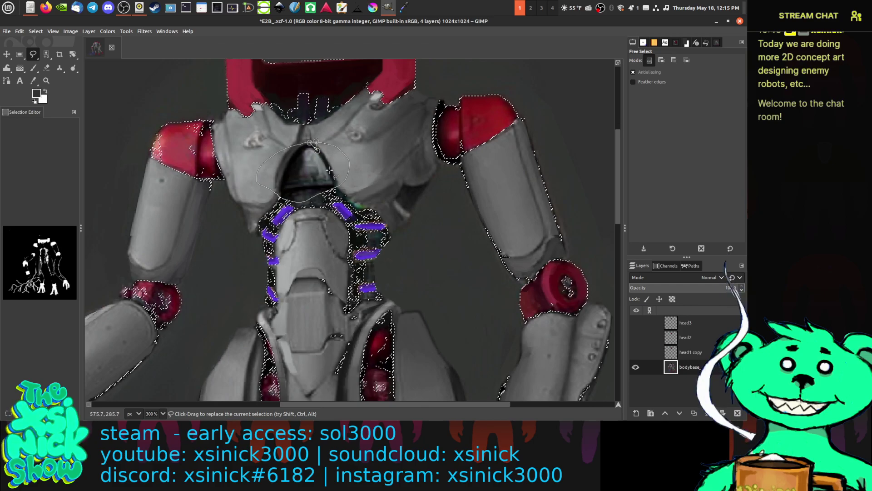
key(Return)
mouse_move(333, 143)
mouse_down()
mouse_move(272, 168)
mouse_move(275, 185)
mouse_move(305, 200)
mouse_move(345, 184)
mouse_move(349, 159)
mouse_move(334, 144)
mouse_up()
key(Return)
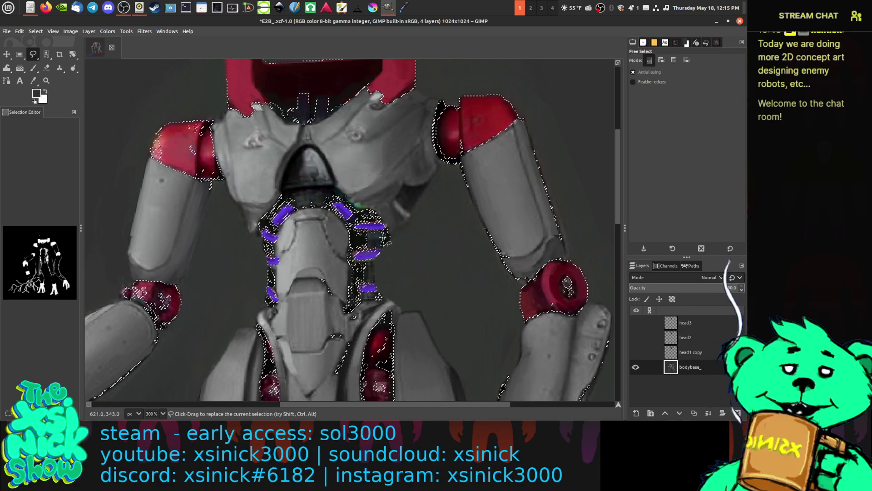
scroll(383, 237, down, 10)
scroll(396, 222, right, 2)
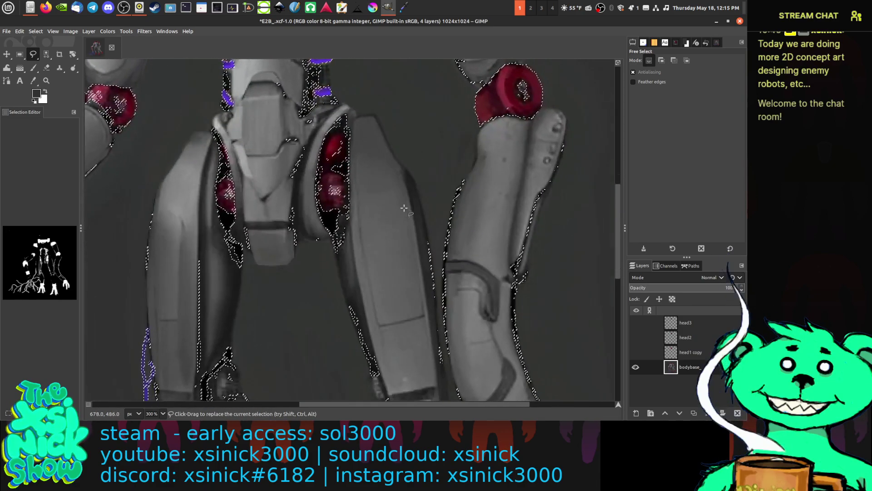
scroll(404, 208, down, 4)
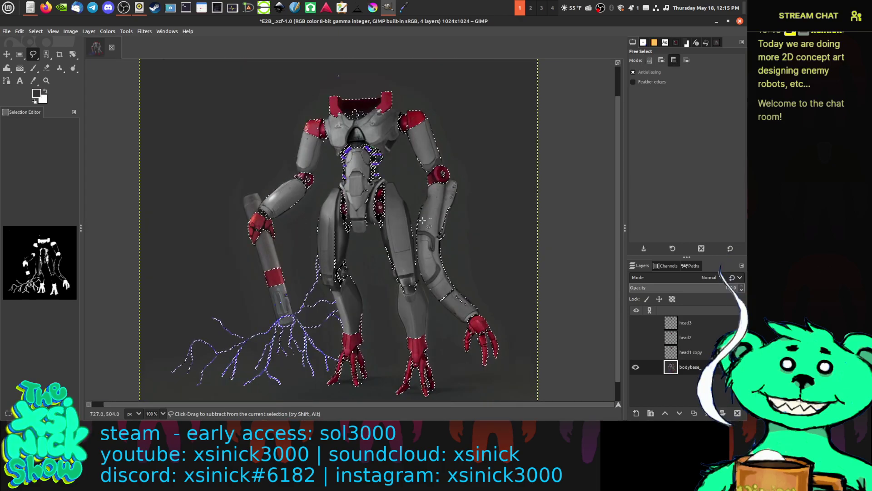
scroll(314, 142, up, 2)
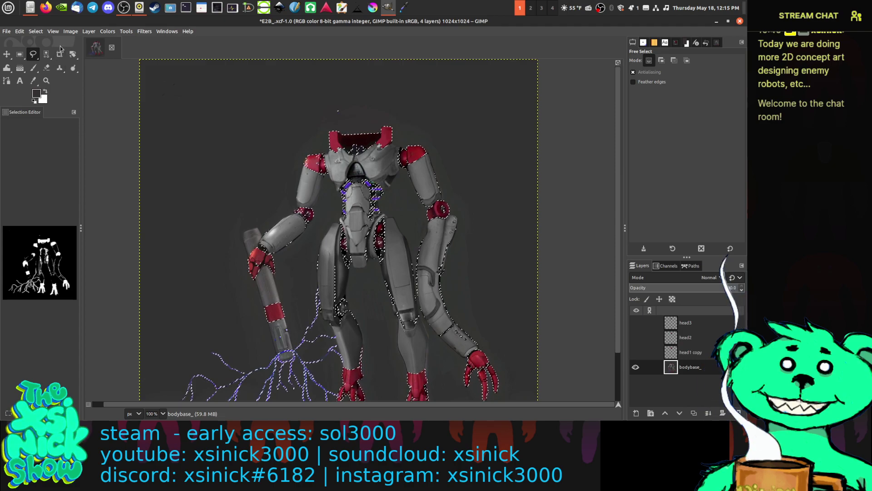
Step: Use Select by Color across the zoomed-in robot to add its remaining red and purple areas
click(35, 31)
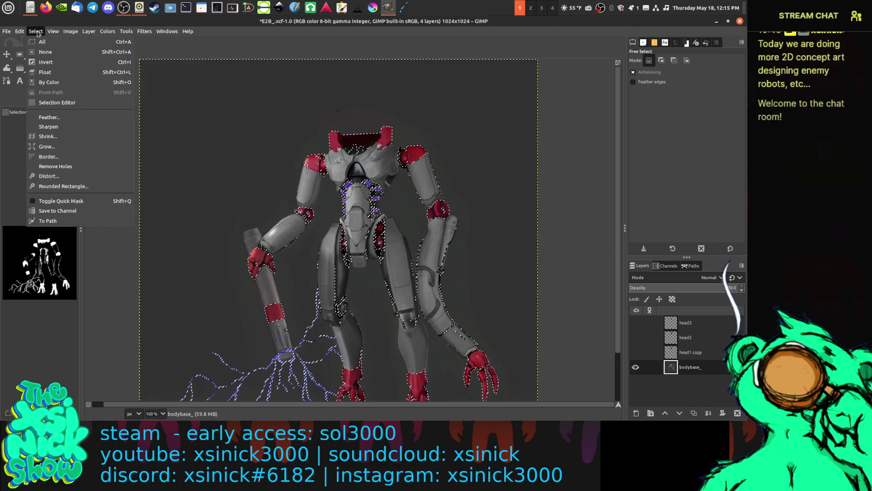
click(45, 81)
scroll(297, 152, up, 3)
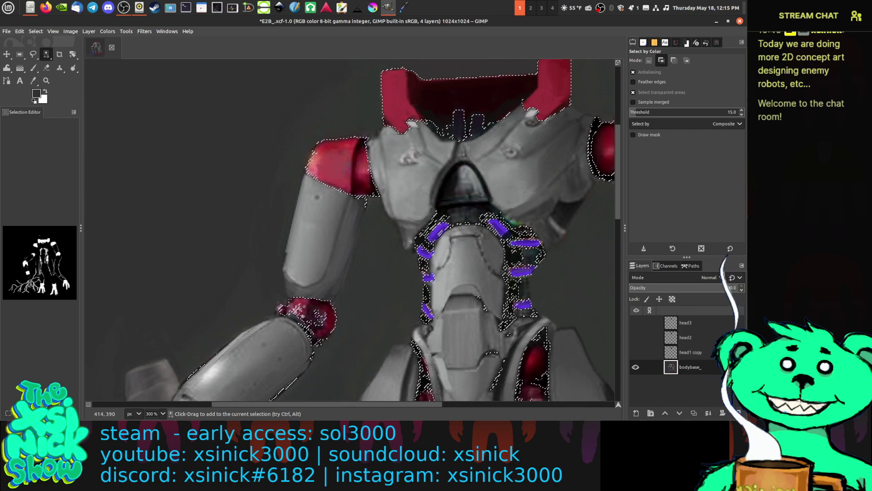
drag(262, 310, 263, 309)
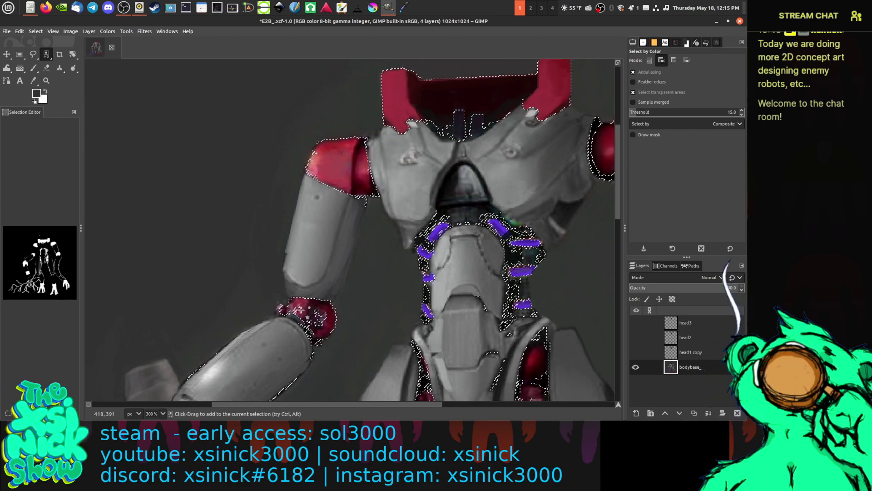
scroll(372, 285, right, 3)
scroll(372, 285, right, 4)
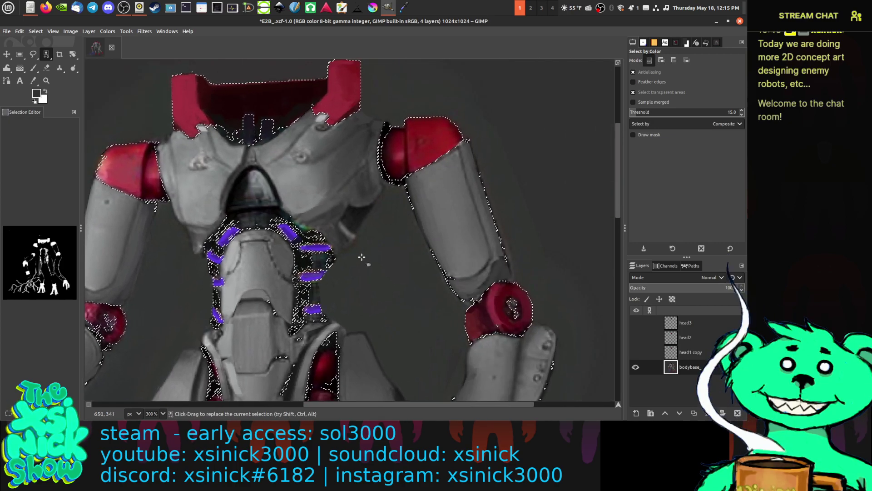
scroll(498, 159, down, 6)
scroll(439, 141, down, 10)
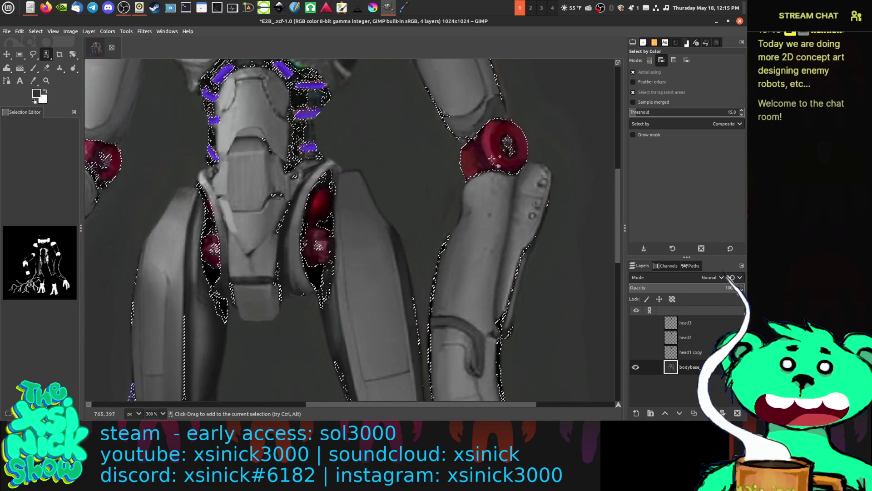
scroll(439, 141, down, 2)
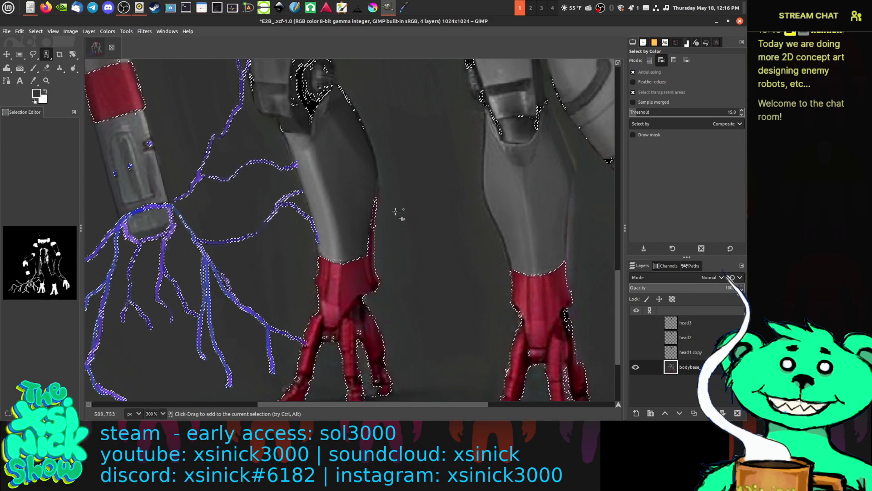
scroll(384, 207, down, 3)
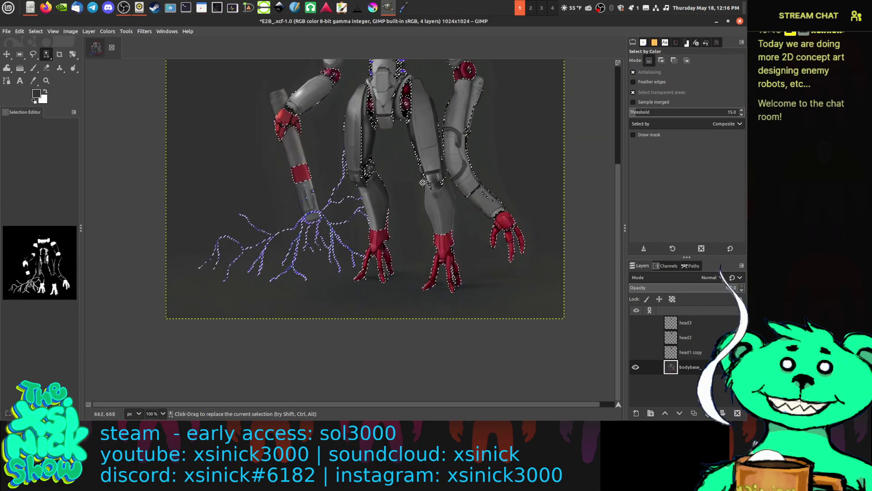
scroll(411, 281, up, 3)
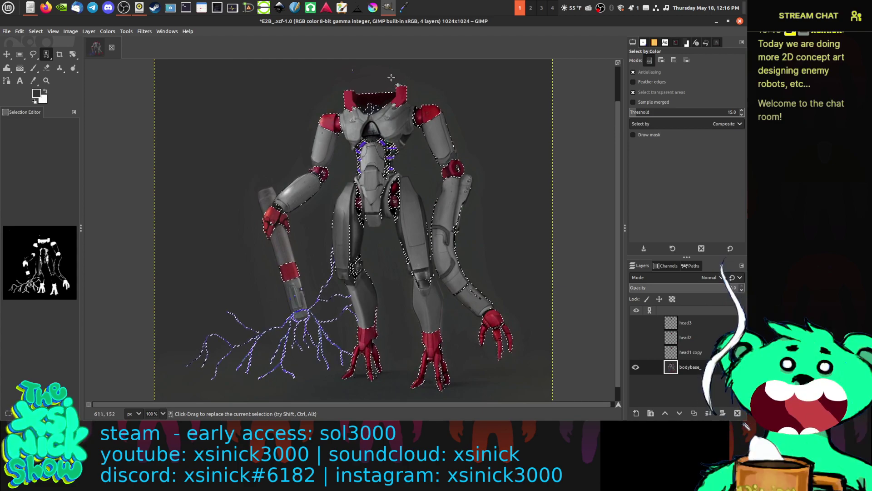
click(34, 55)
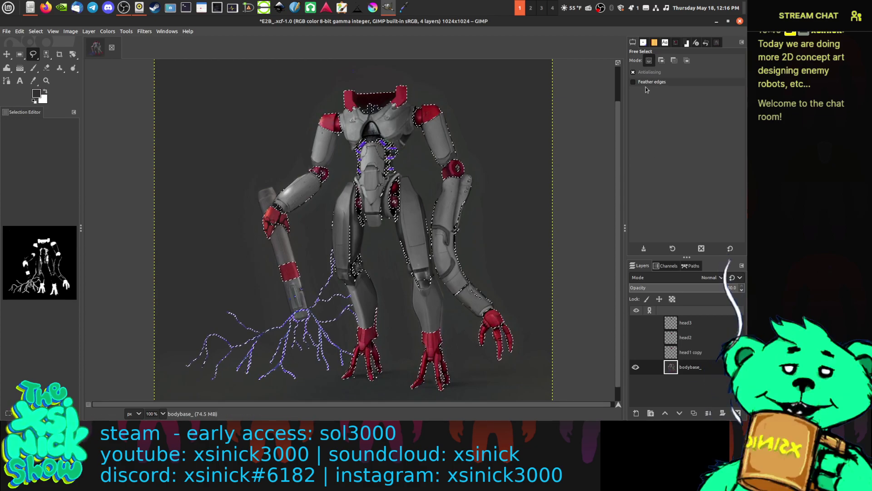
Step: Feather and invert the selection onto the grey armour, paste it as a new layer, and hide bodybase_
click(53, 31)
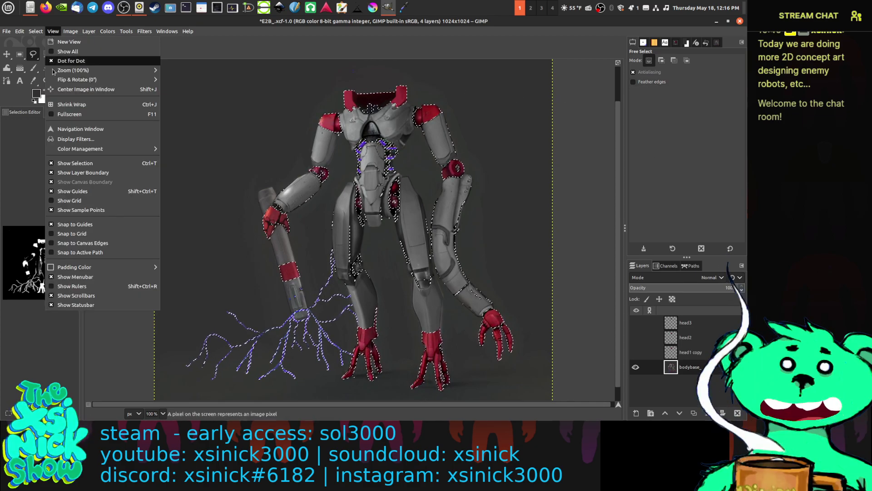
mouse_move(37, 32)
click(69, 121)
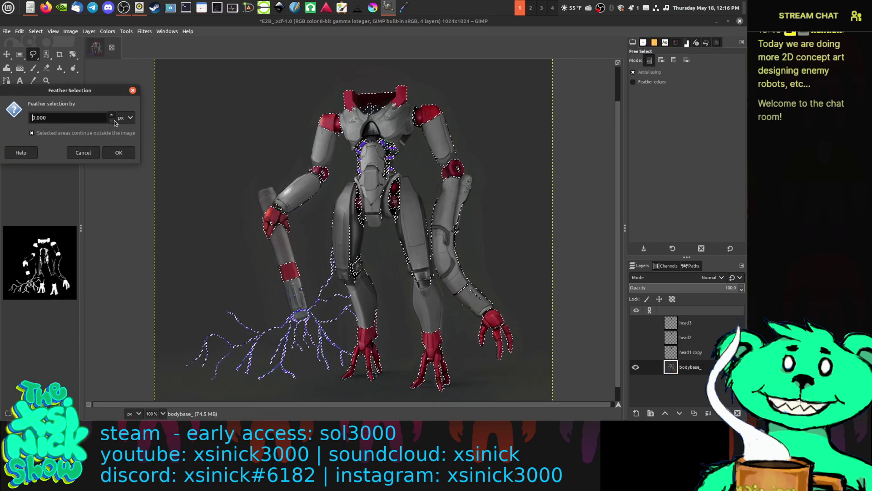
click(119, 153)
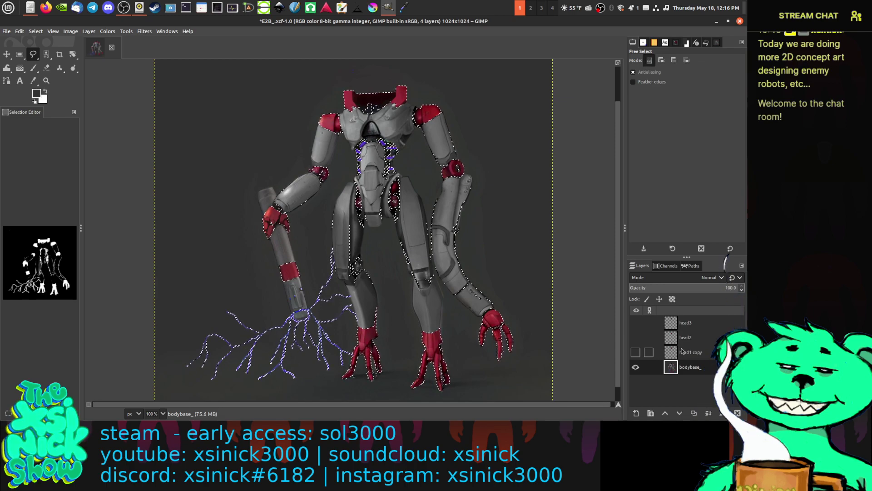
key(ctrl+i)
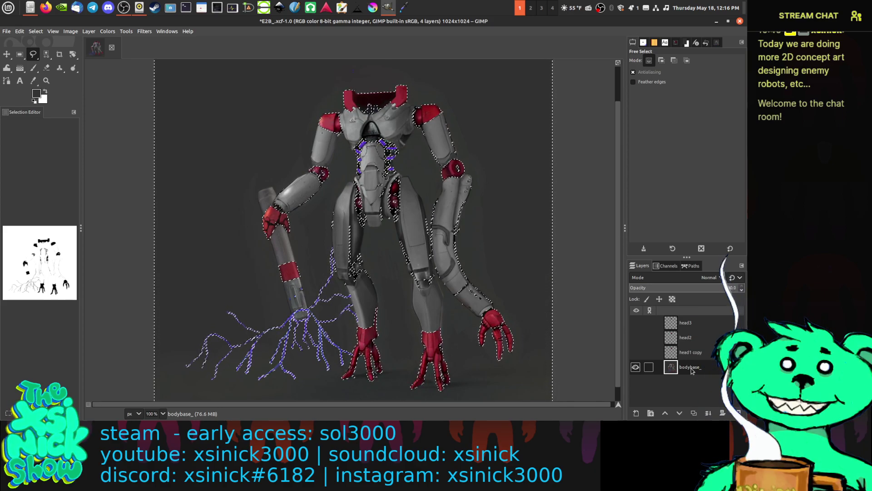
click(637, 412)
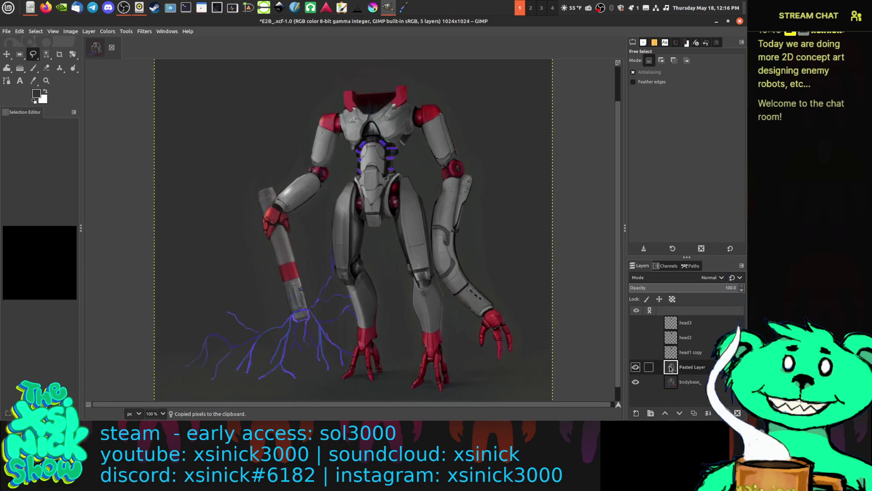
click(635, 383)
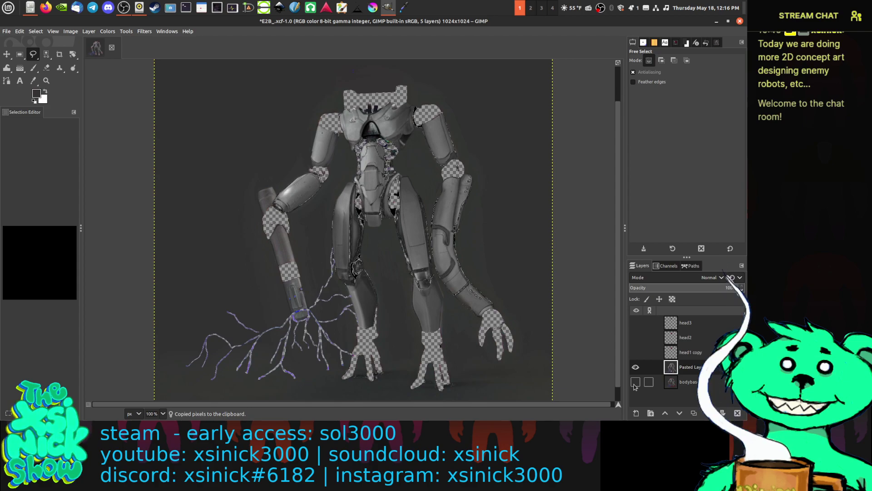
Step: Show bodybase_ again and browse Filters > Blur without applying any filter
click(636, 383)
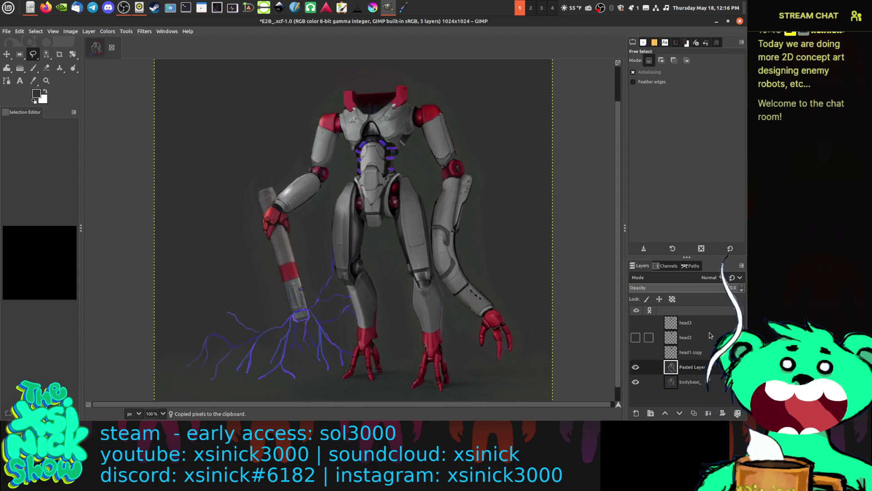
click(144, 31)
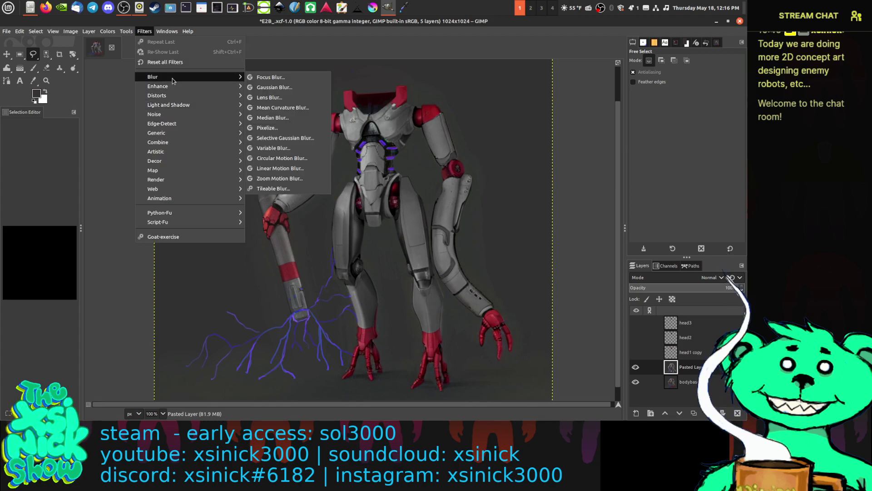
mouse_move(171, 91)
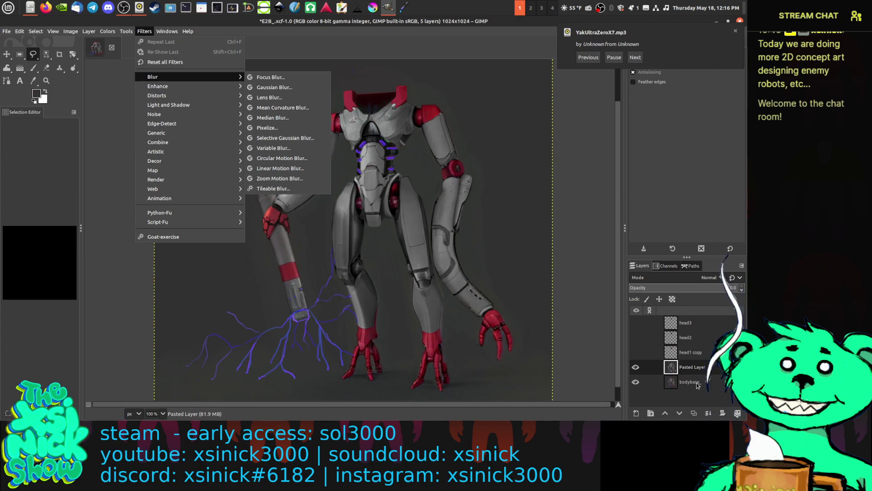
click(714, 381)
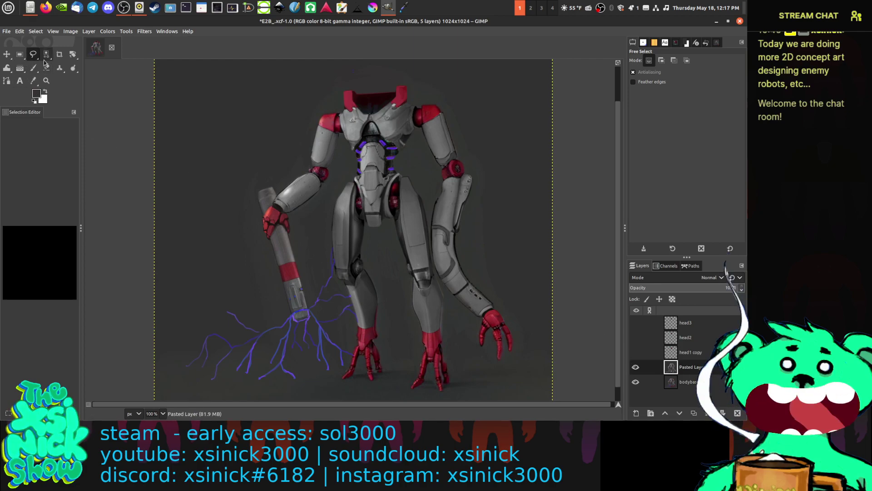
click(32, 55)
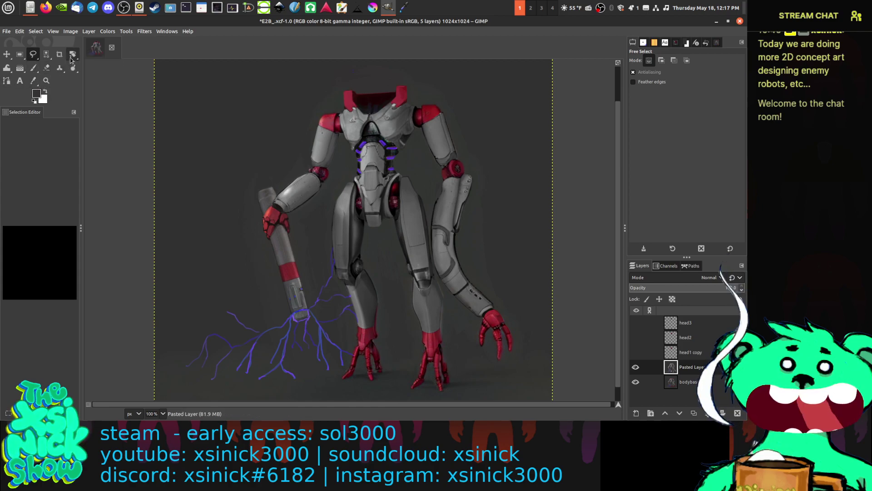
Step: With Fuzzy Select at threshold 32, select the background around the robot
click(47, 55)
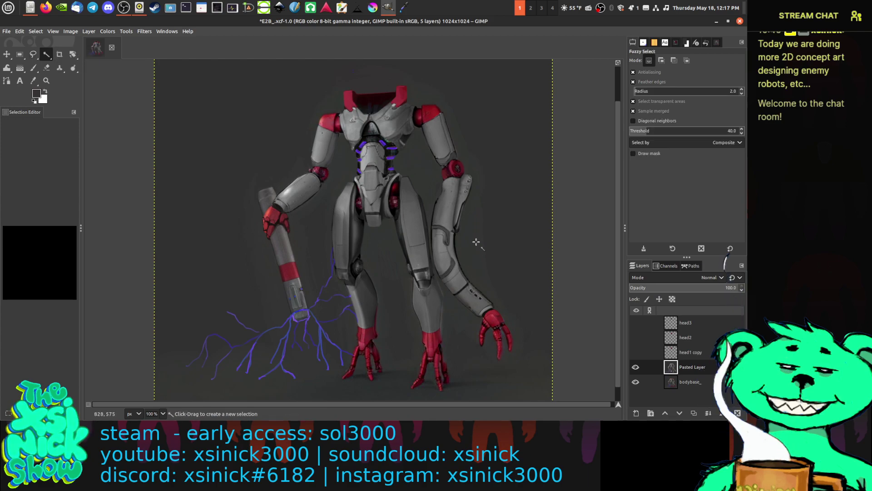
click(477, 242)
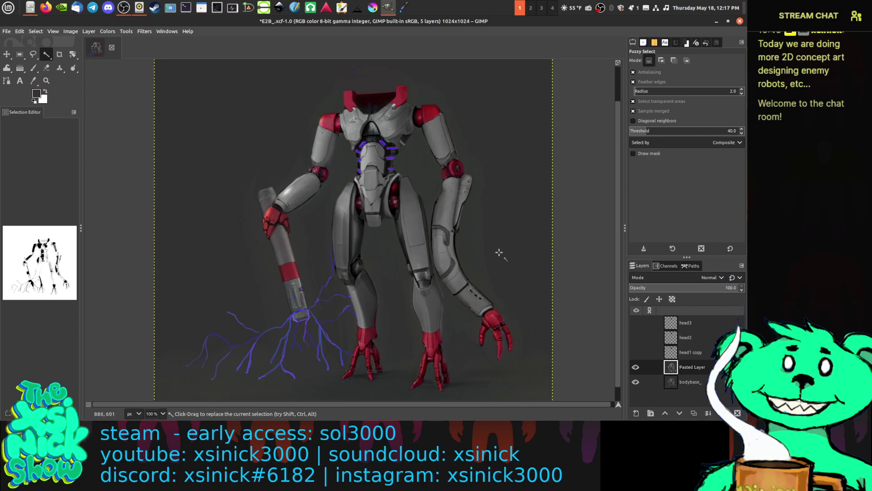
click(723, 131)
text(30)
key(Return)
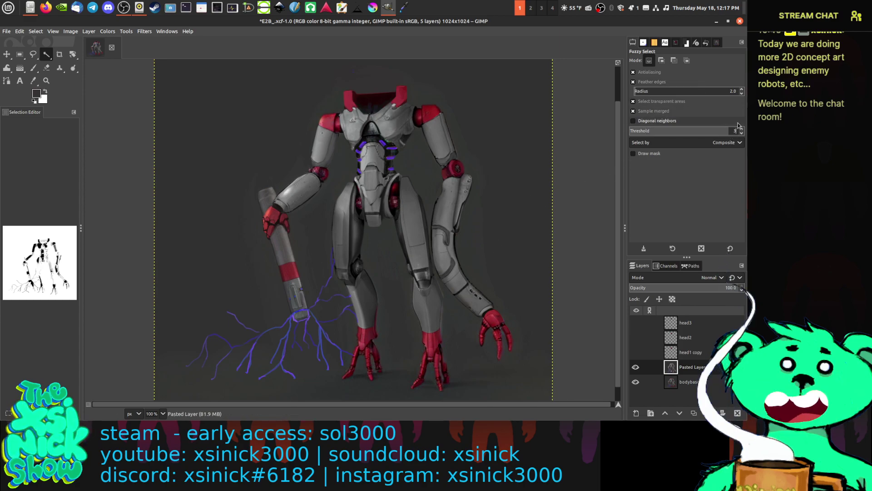
text(2)
key(Return)
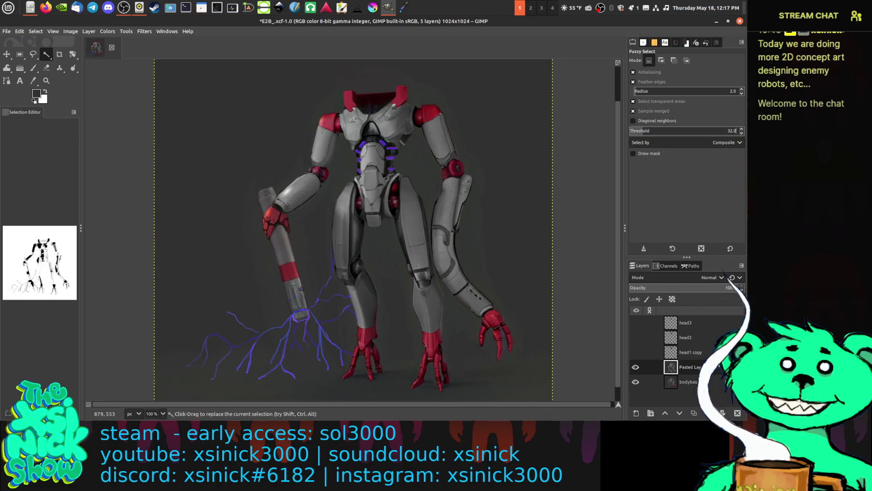
click(497, 234)
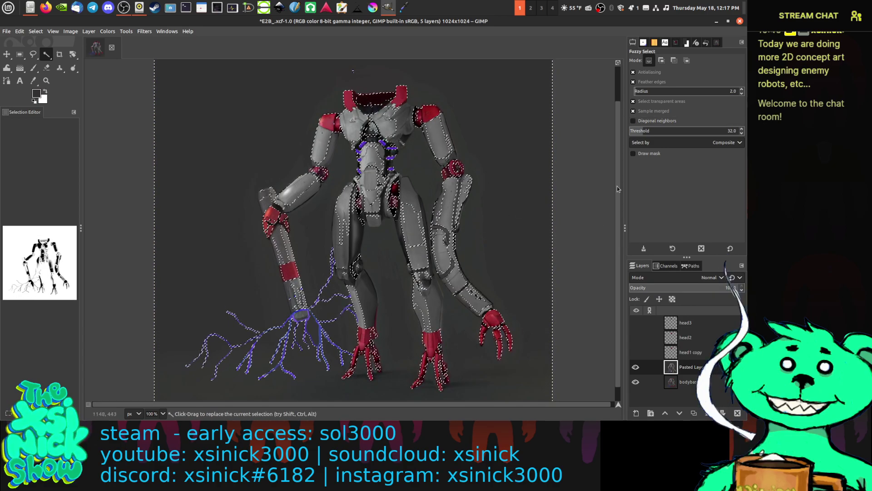
Step: Reselect the background at a lower threshold and add the gap between left arm and leg
scroll(743, 135, down, 20)
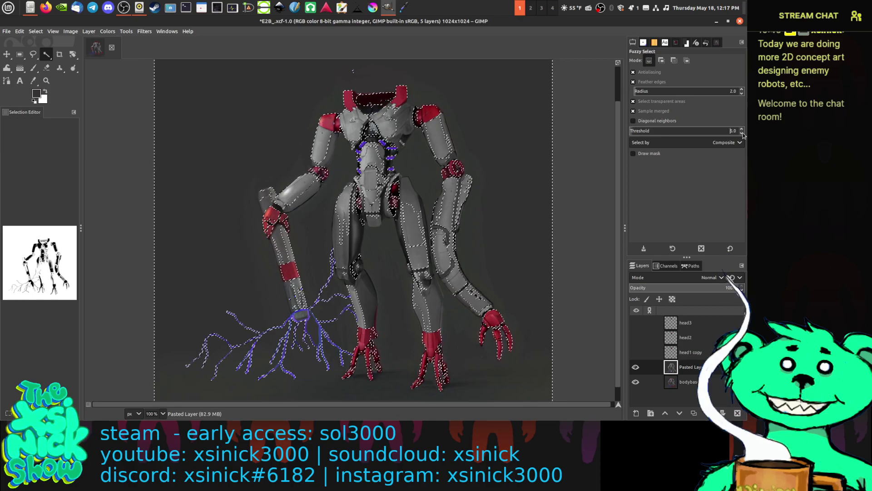
click(540, 199)
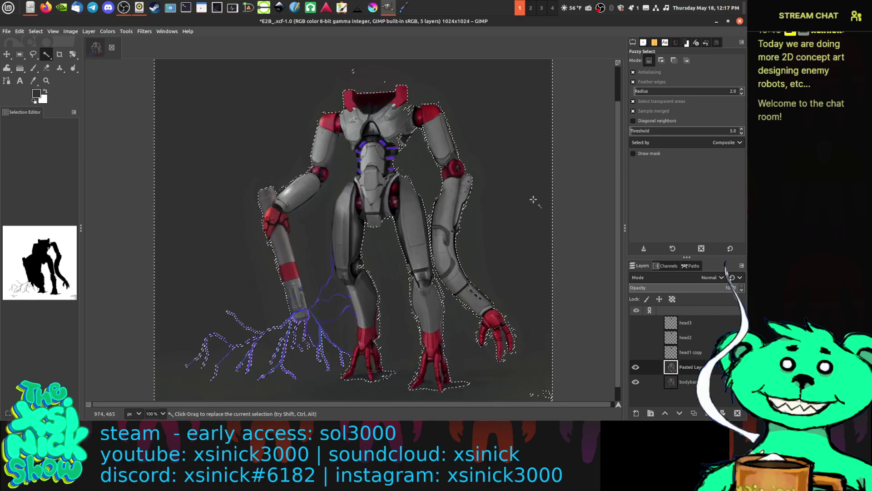
key(shift)
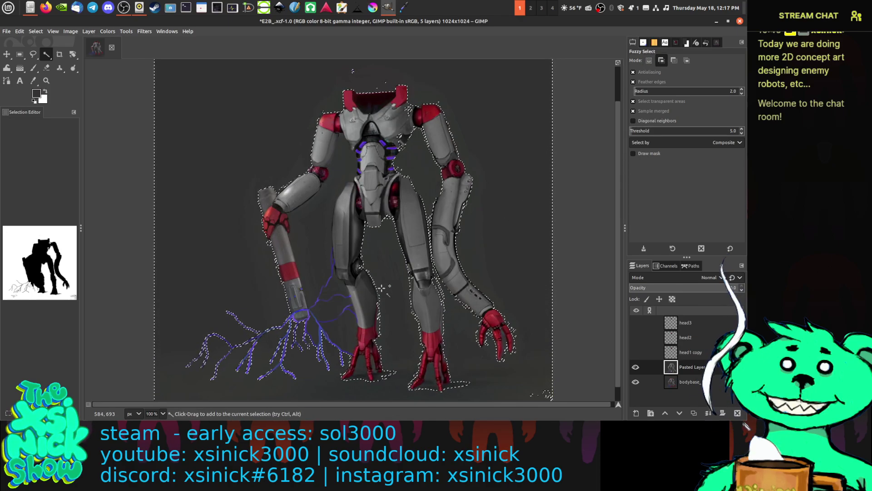
shift+click(324, 249)
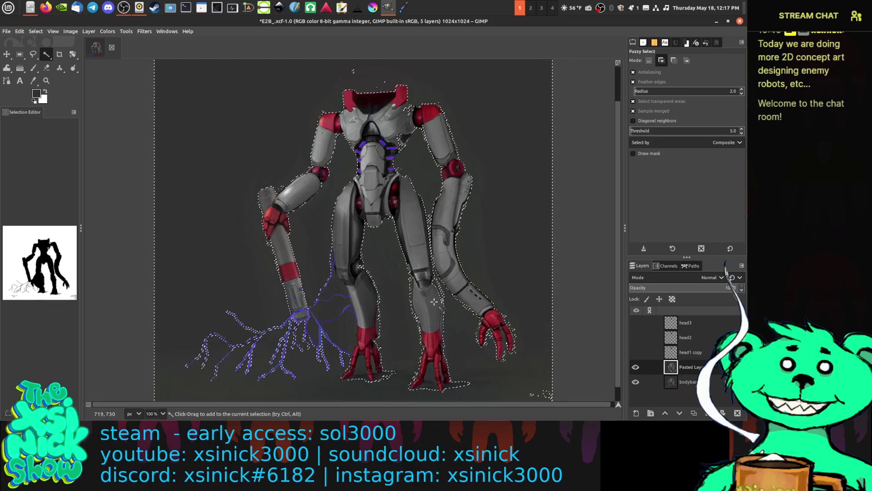
Step: Add more of the robot's outline and the gaps between the left foot's toes
scroll(436, 198, up, 3)
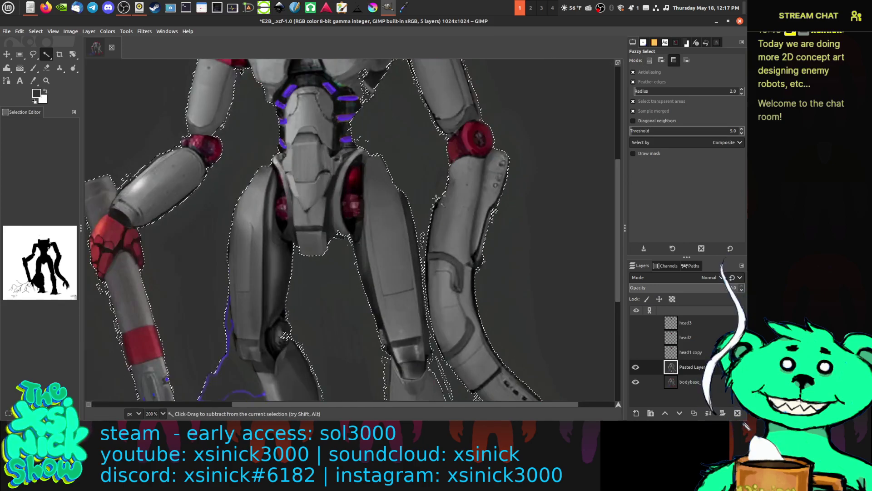
shift+click(415, 256)
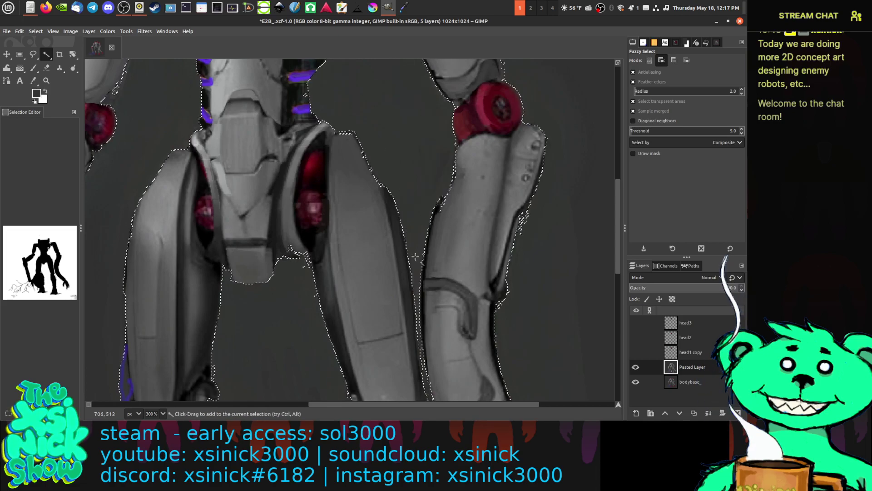
scroll(398, 129, up, 5)
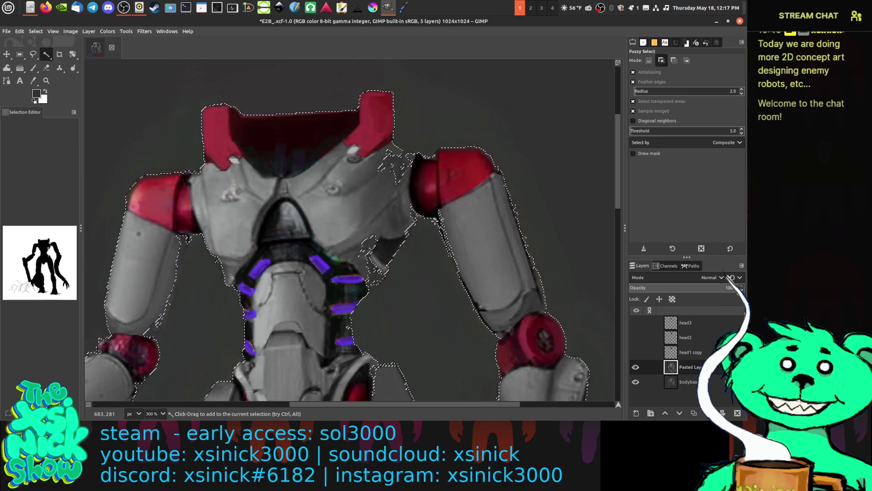
scroll(466, 98, down, 5)
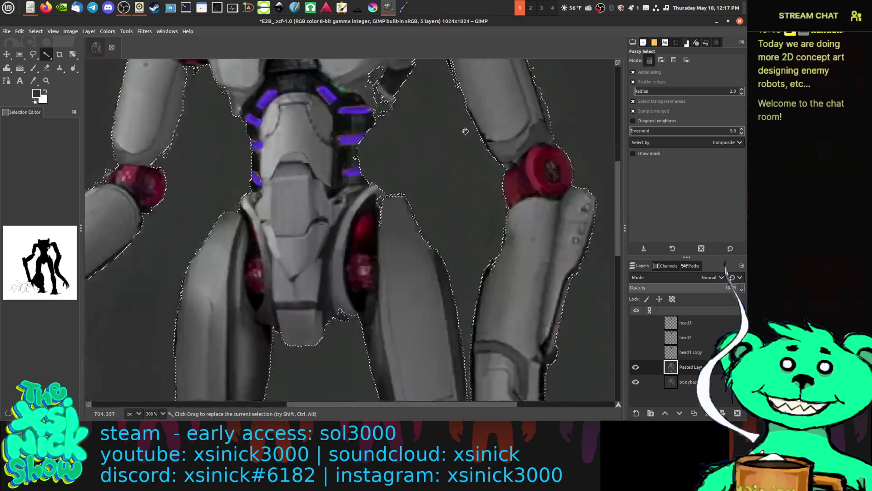
scroll(466, 98, down, 4)
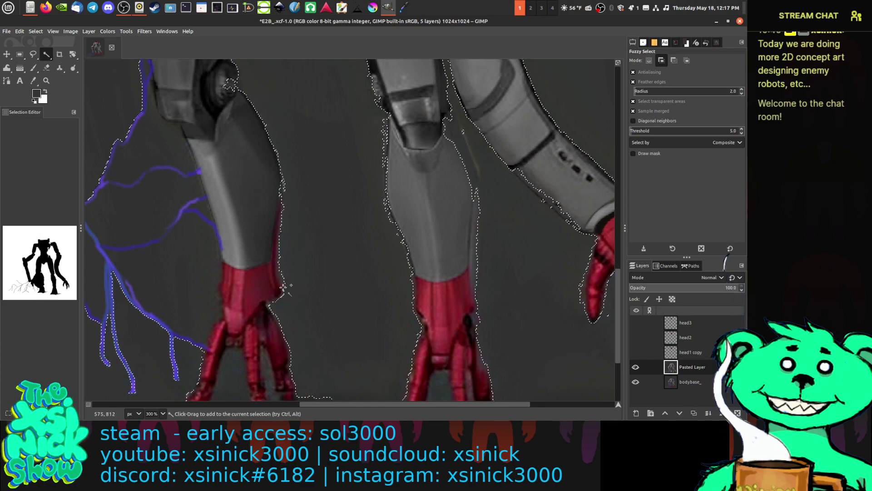
scroll(328, 321, down, 5)
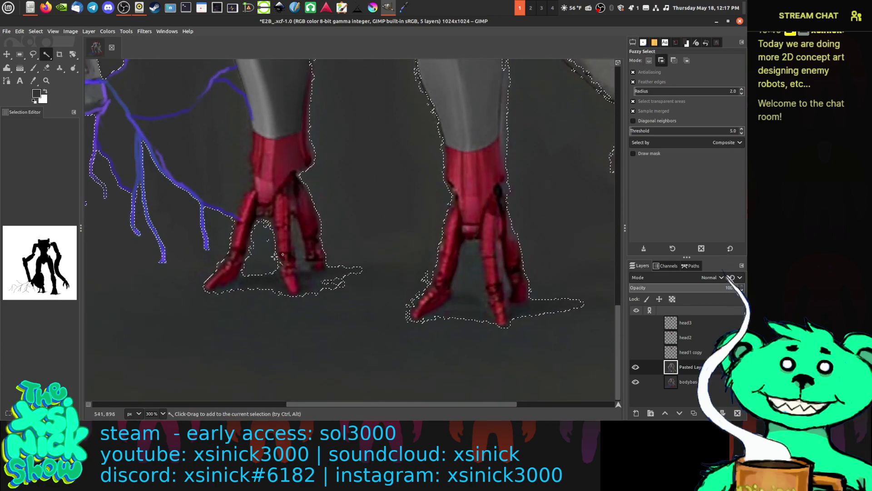
click(294, 274)
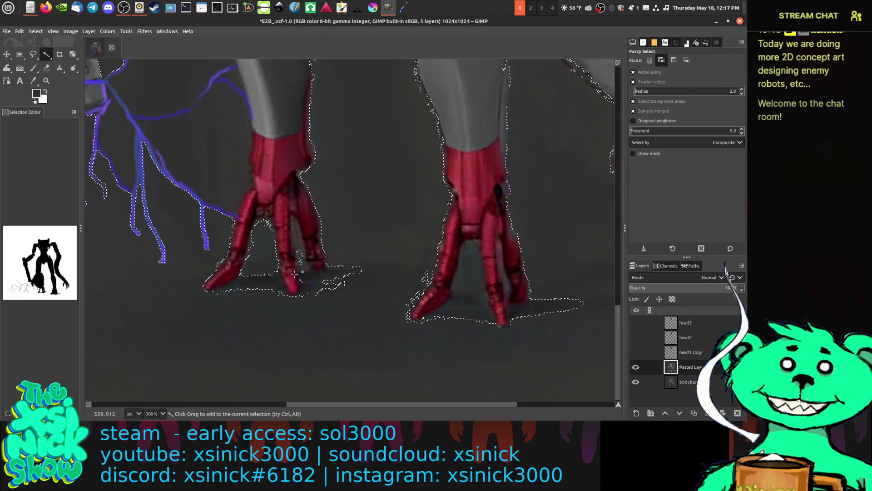
click(265, 272)
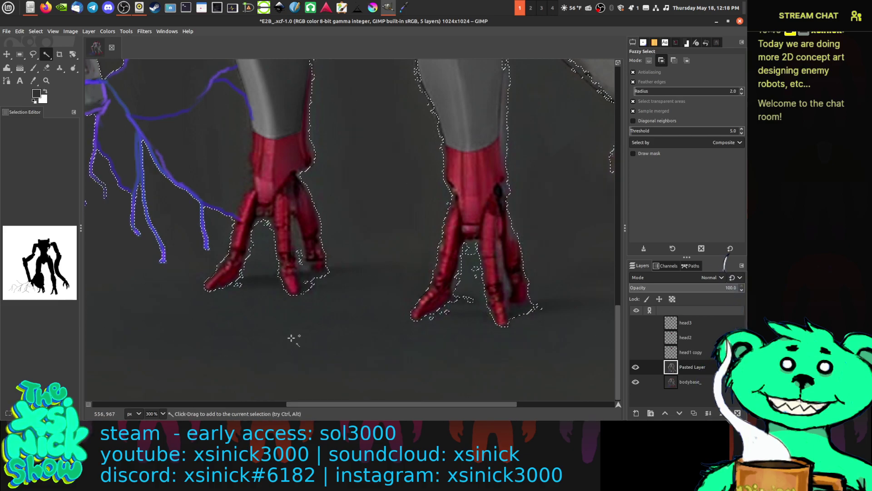
Step: Grow the selection around the legs by colour
scroll(208, 135, up, 5)
scroll(254, 182, left, 3)
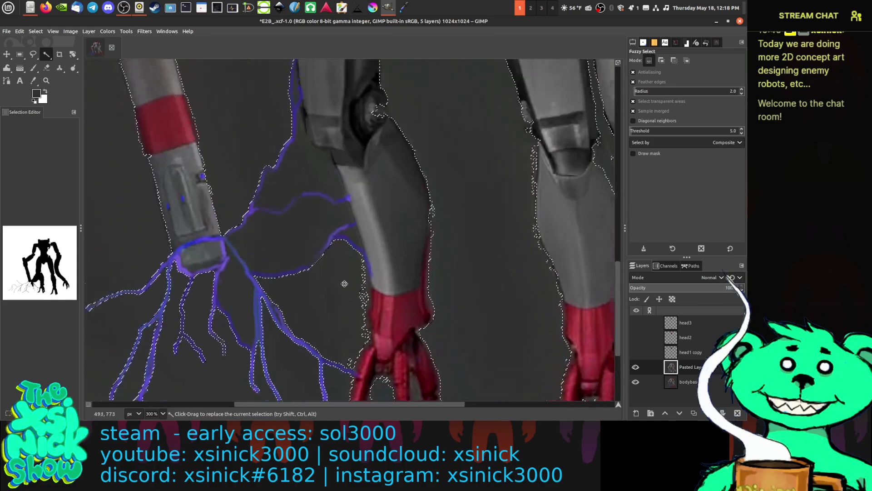
click(313, 224)
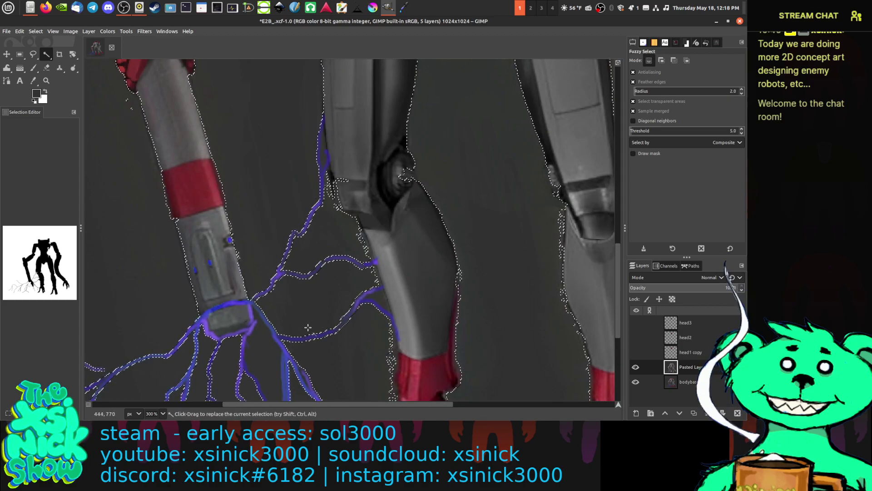
scroll(346, 204, down, 5)
scroll(345, 204, left, 3)
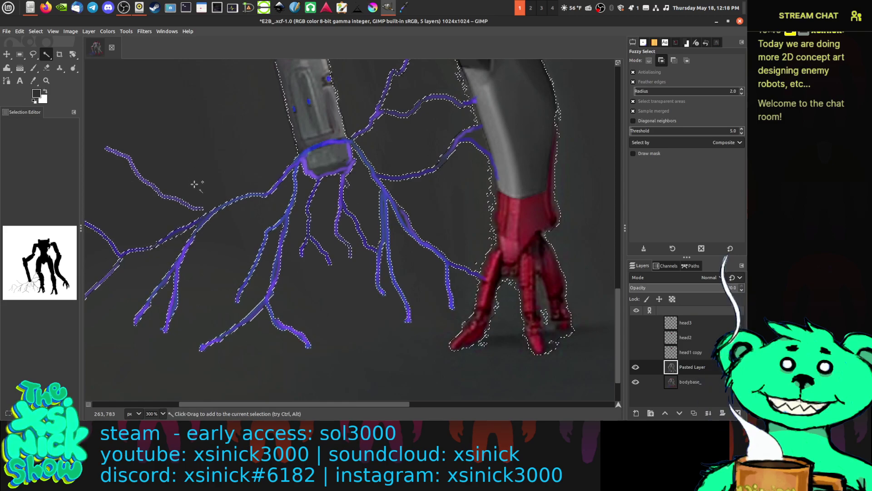
scroll(430, 149, up, 1)
scroll(431, 149, up, 10)
scroll(321, 288, right, 2)
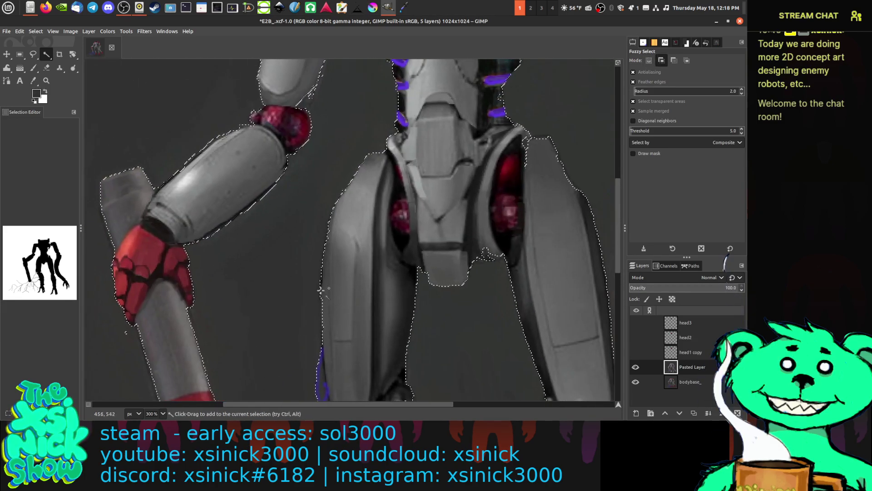
scroll(314, 221, up, 8)
scroll(331, 296, right, 4)
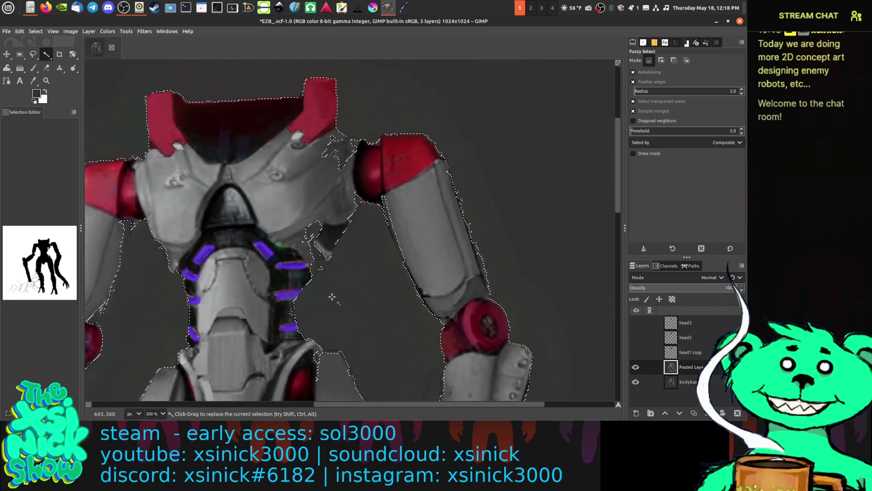
scroll(366, 280, down, 10)
scroll(395, 189, right, 3)
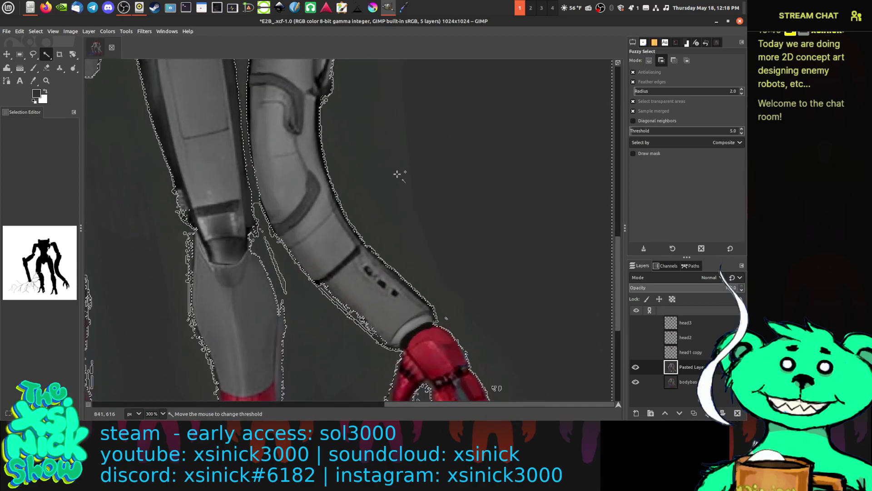
scroll(489, 359, down, 8)
scroll(445, 273, right, 3)
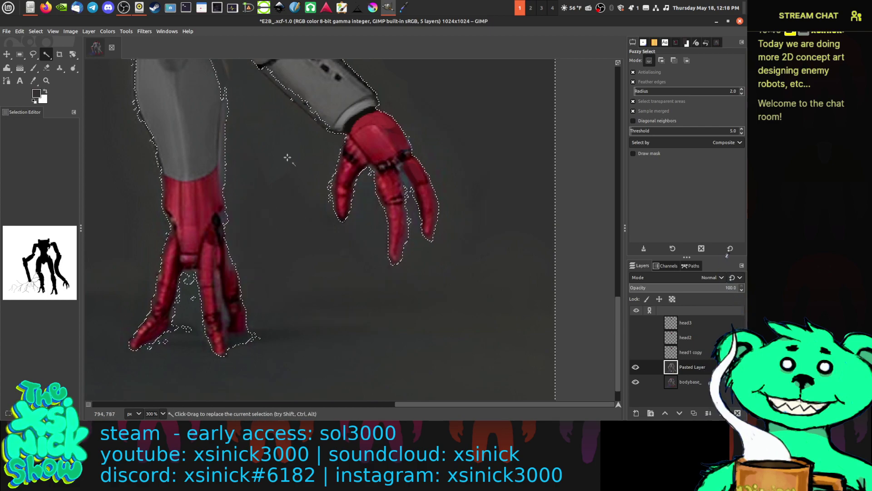
scroll(408, 210, left, 4)
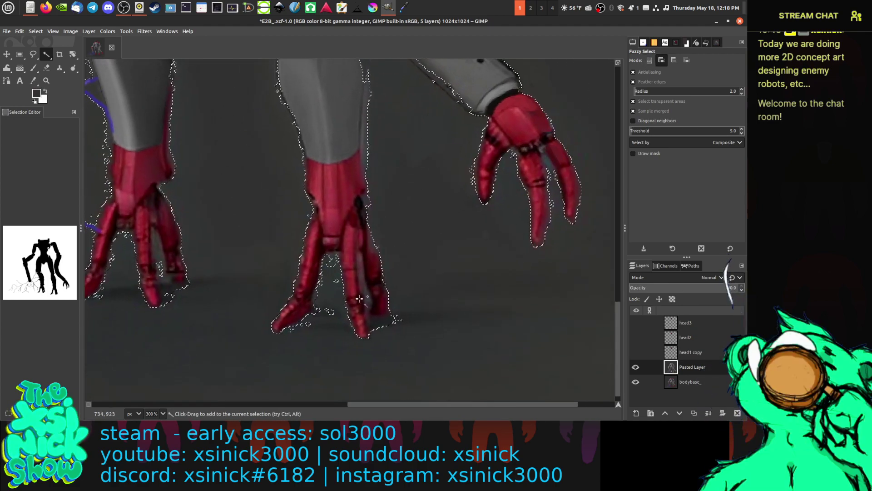
Step: Add the gaps between the middle foot's claws and remaining toes with an adjusted threshold
click(332, 294)
drag(336, 278, 337, 280)
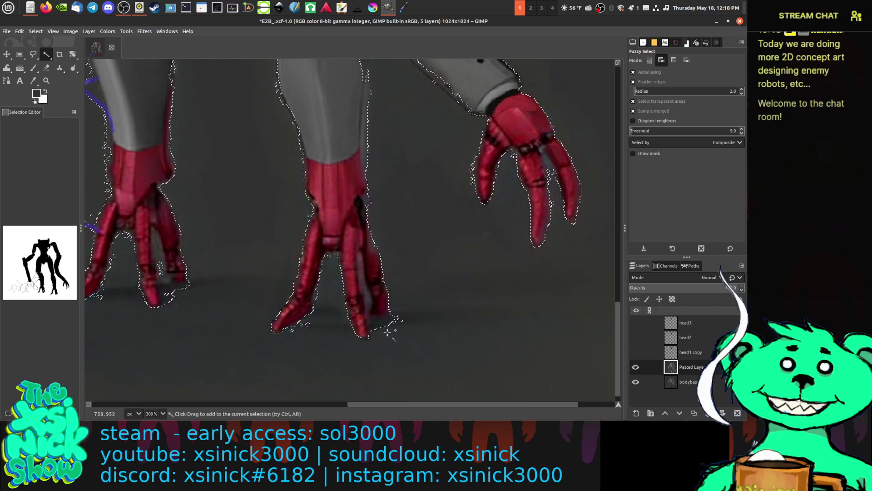
scroll(283, 206, left, 5)
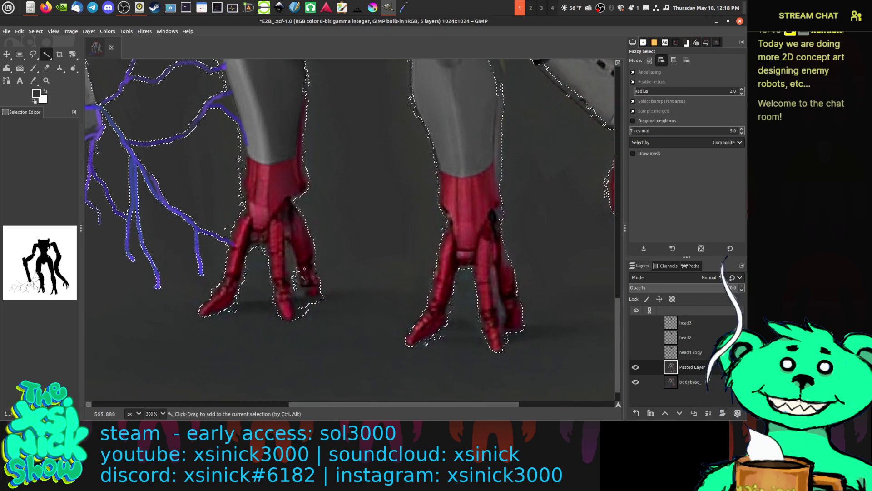
drag(290, 270, 291, 252)
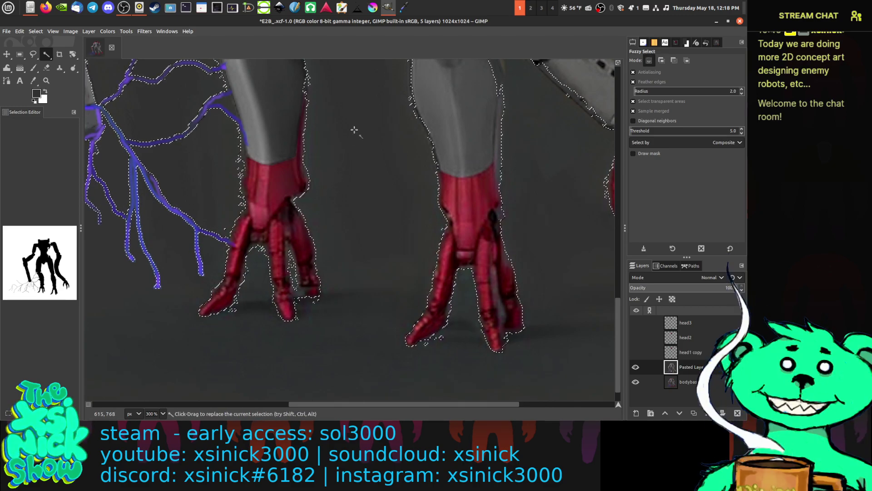
scroll(336, 273, up, 10)
scroll(349, 246, up, 5)
scroll(210, 190, right, 2)
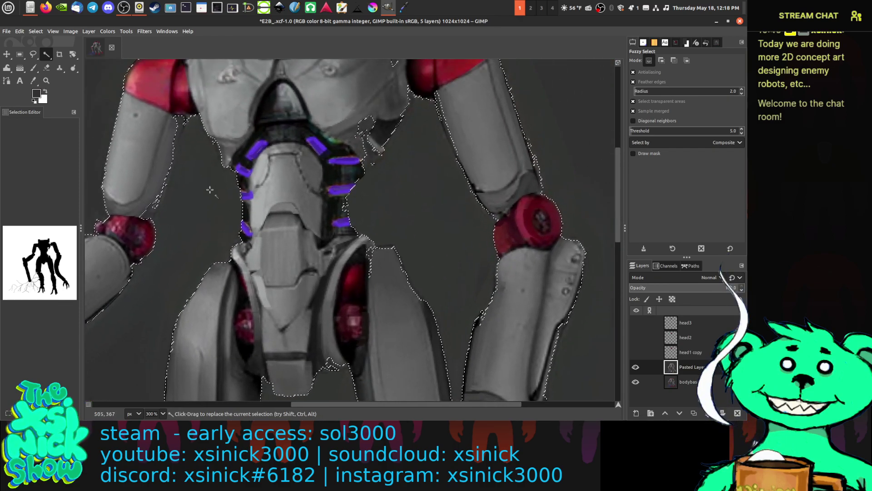
Step: With Free Select, subtract the neck area and the shoulder joint from the selection
click(33, 54)
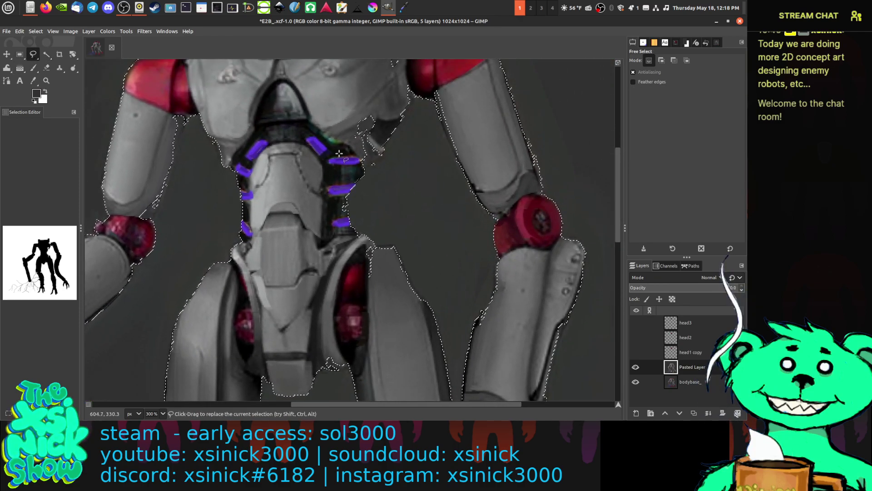
mouse_move(394, 119)
mouse_down()
mouse_move(374, 168)
mouse_move(357, 177)
mouse_move(328, 152)
mouse_move(359, 98)
mouse_move(392, 119)
mouse_up()
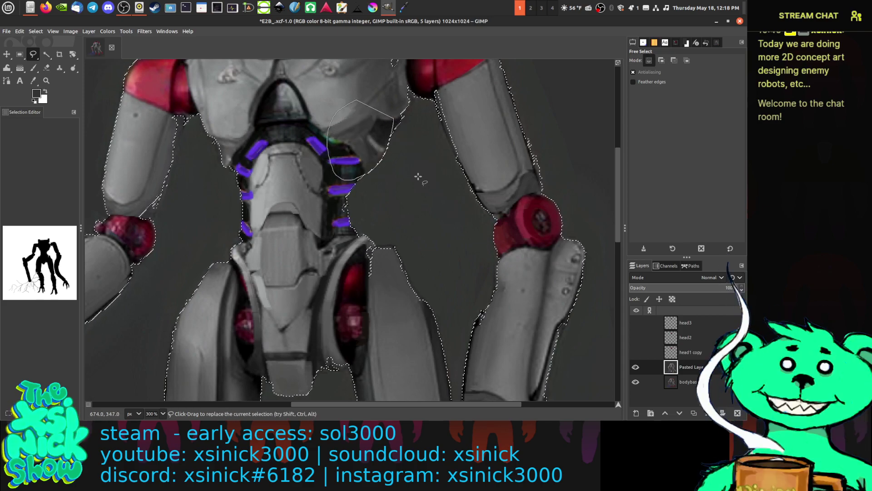
key(Return)
scroll(385, 110, up, 5)
key(ctrl)
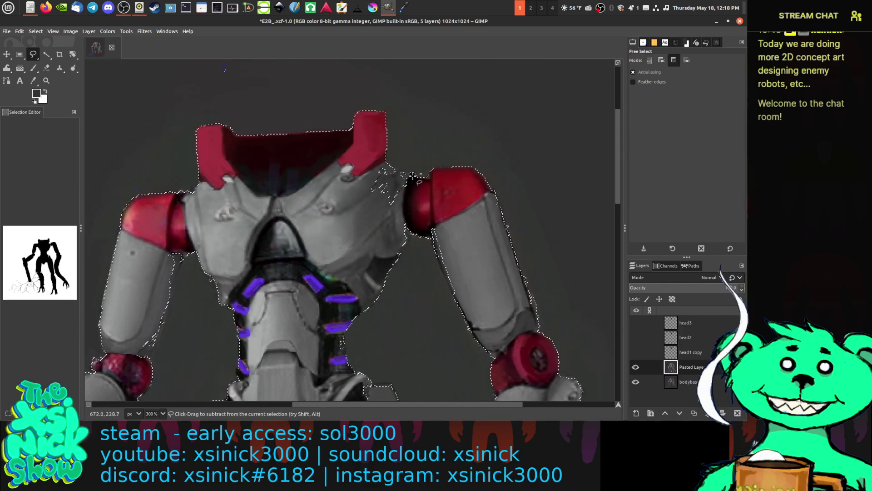
mouse_move(413, 173)
mouse_down()
mouse_move(380, 165)
mouse_move(369, 185)
mouse_move(429, 193)
mouse_up()
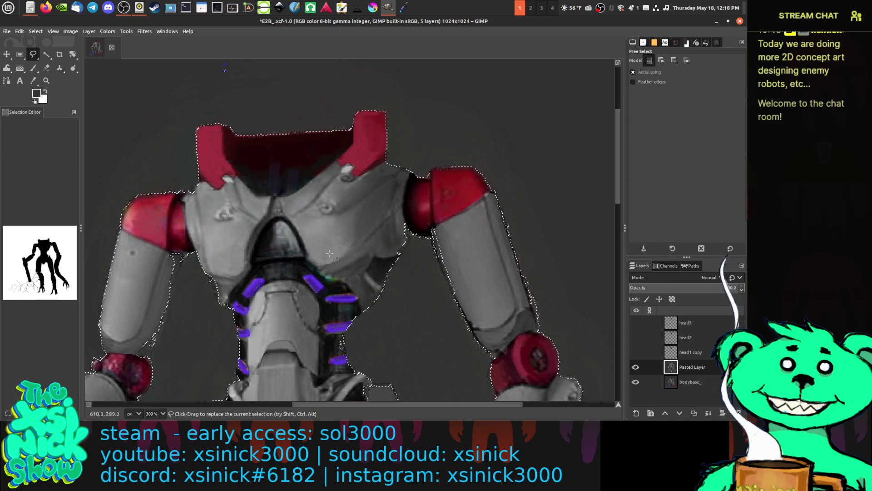
Step: Subtract the background area beside the upper arm from the selection
scroll(224, 69, down, 2)
scroll(225, 68, left, 3)
ctrl+click(262, 197)
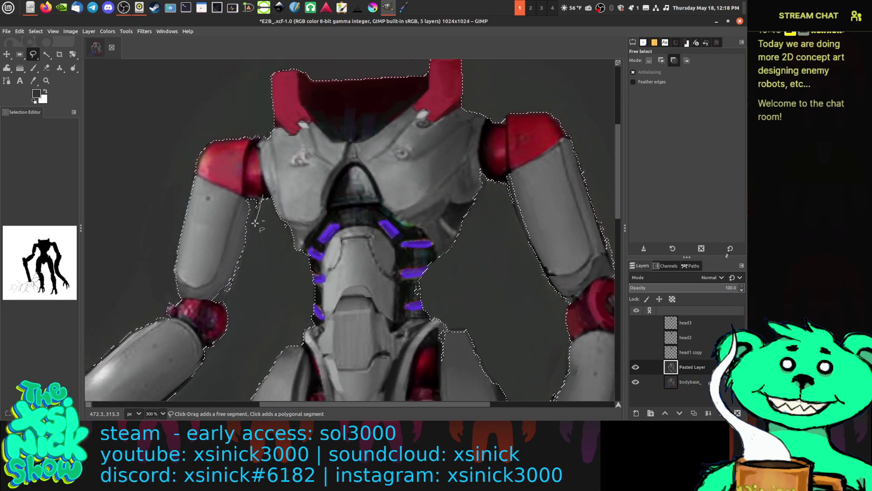
mouse_move(241, 262)
mouse_down()
mouse_move(223, 300)
mouse_move(198, 269)
mouse_move(247, 170)
mouse_up()
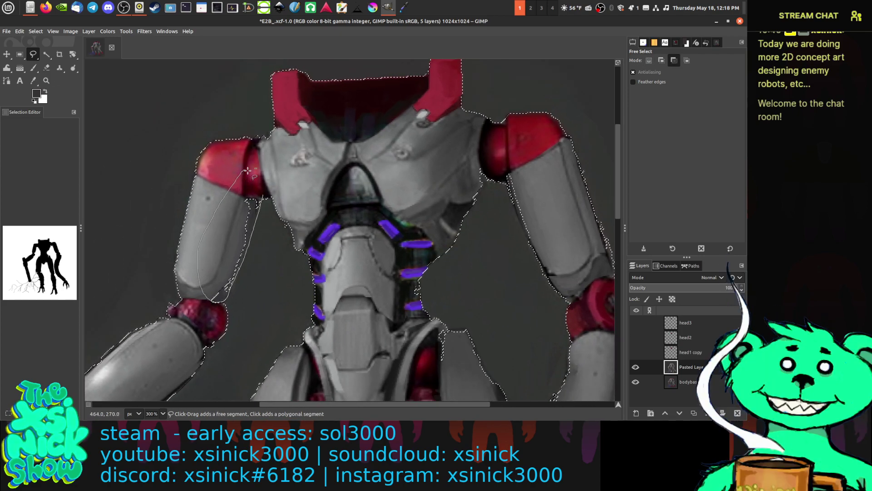
double_click(262, 196)
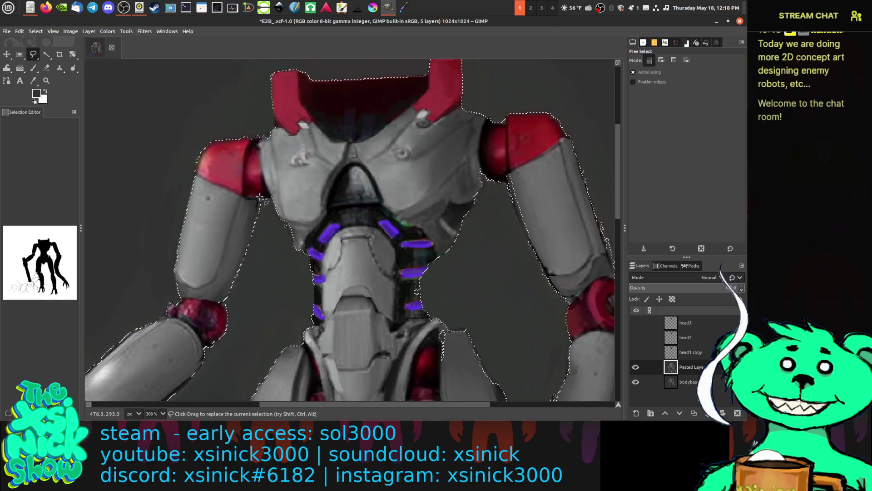
Step: Use Fuzzy Select to add the small patch near the left leg to the selection
scroll(338, 318, down, 3)
scroll(363, 272, right, 3)
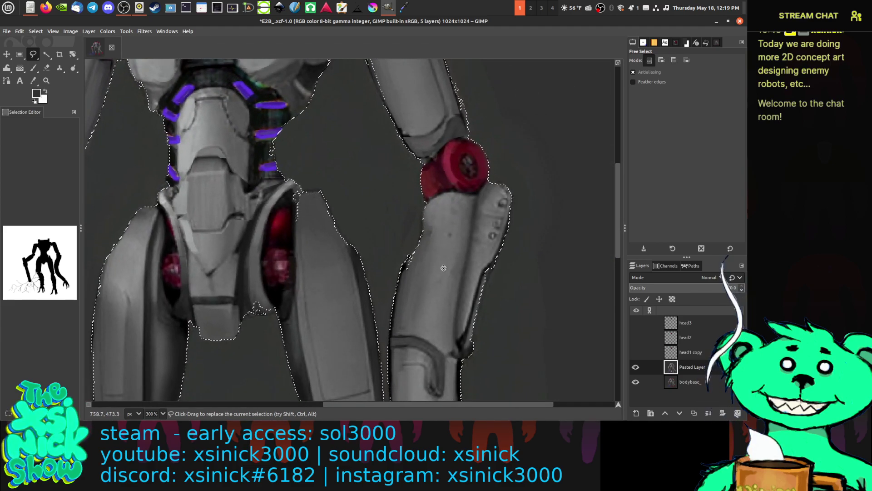
scroll(458, 154, down, 5)
scroll(458, 154, down, 10)
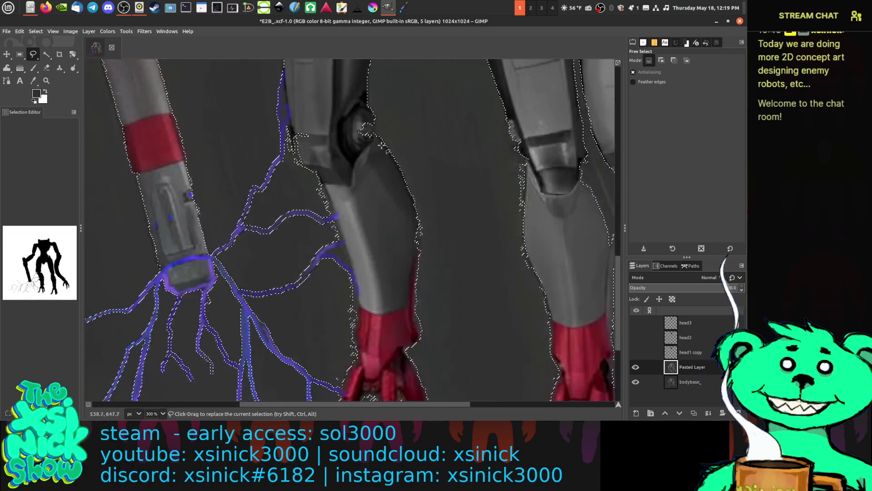
scroll(332, 215, left, 2)
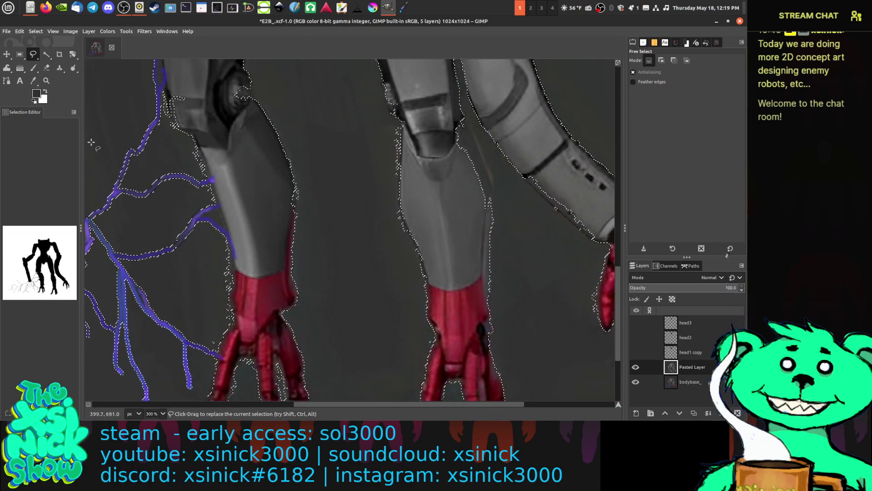
click(46, 54)
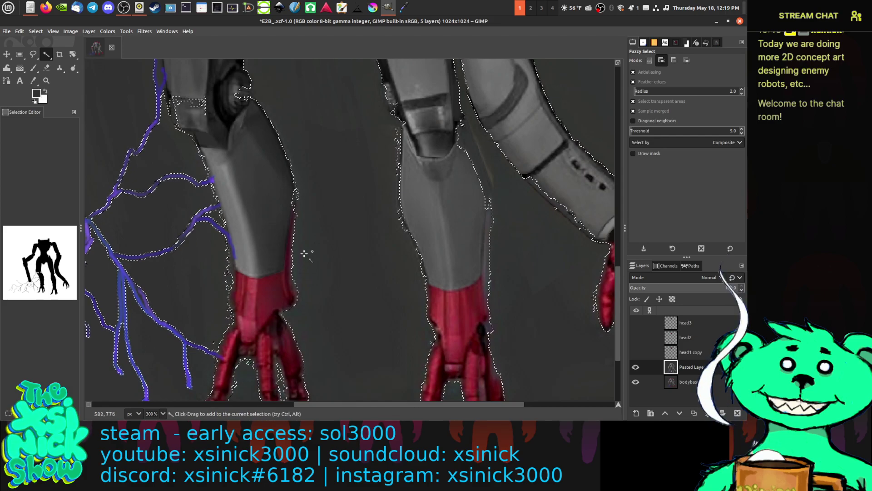
shift+click(245, 186)
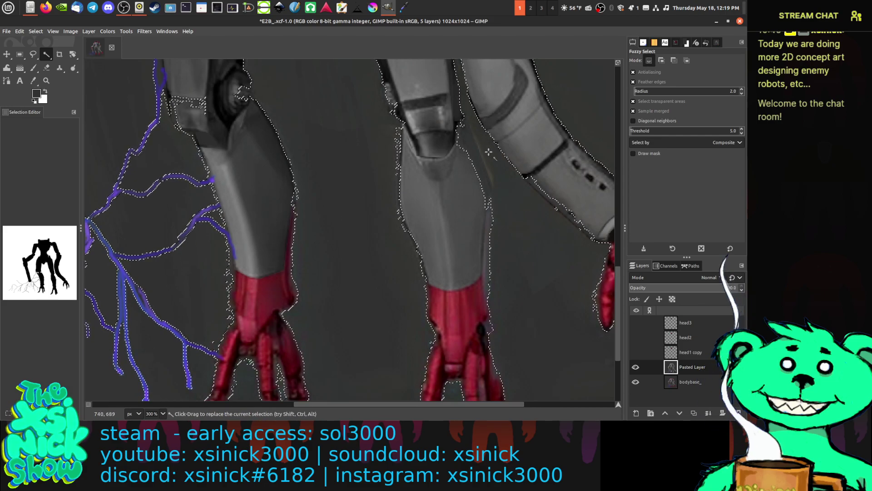
Step: Lasso out the background gap beside the leg in Subtract mode
scroll(104, 60, up, 2)
scroll(103, 59, right, 2)
click(33, 54)
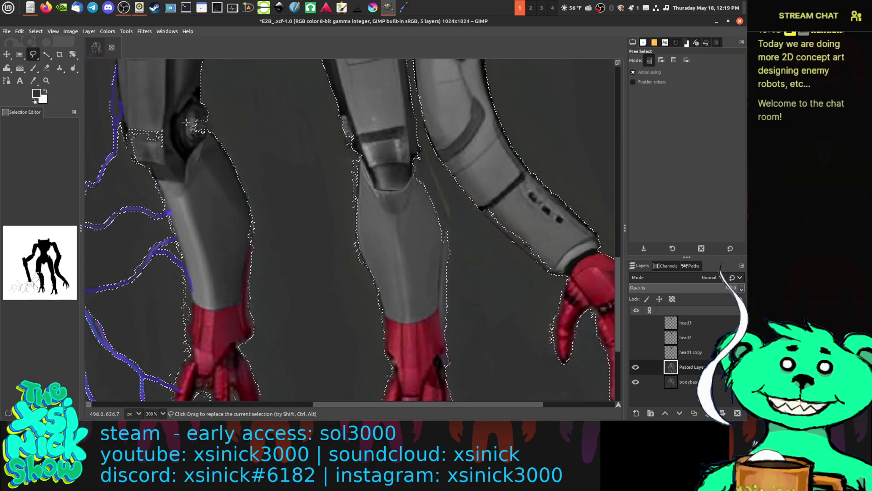
click(419, 149)
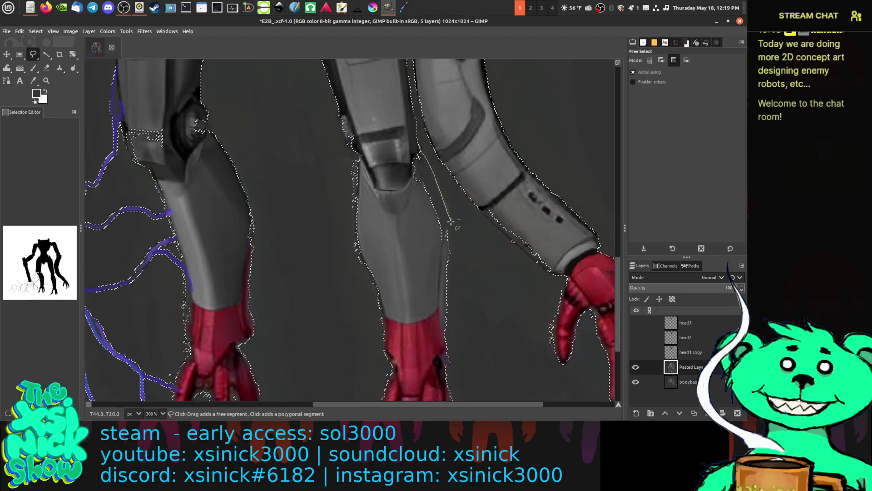
mouse_move(412, 284)
mouse_down()
mouse_move(386, 215)
mouse_move(385, 165)
mouse_up()
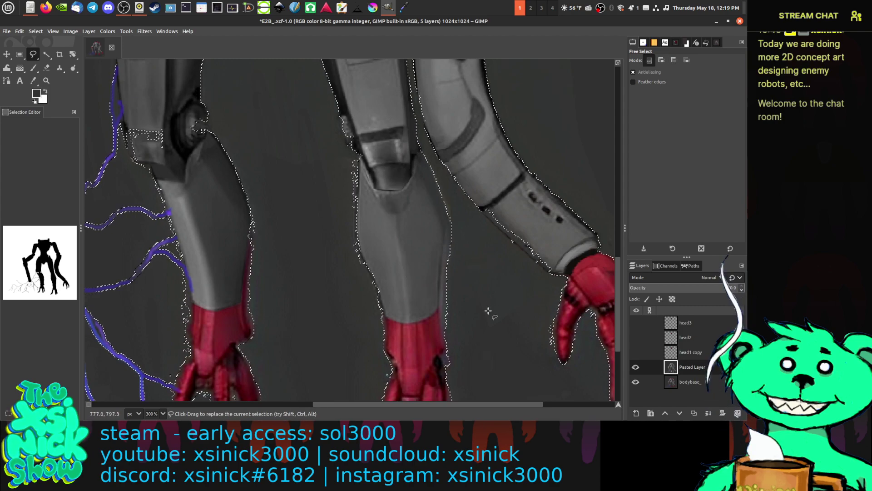
key(ctrl)
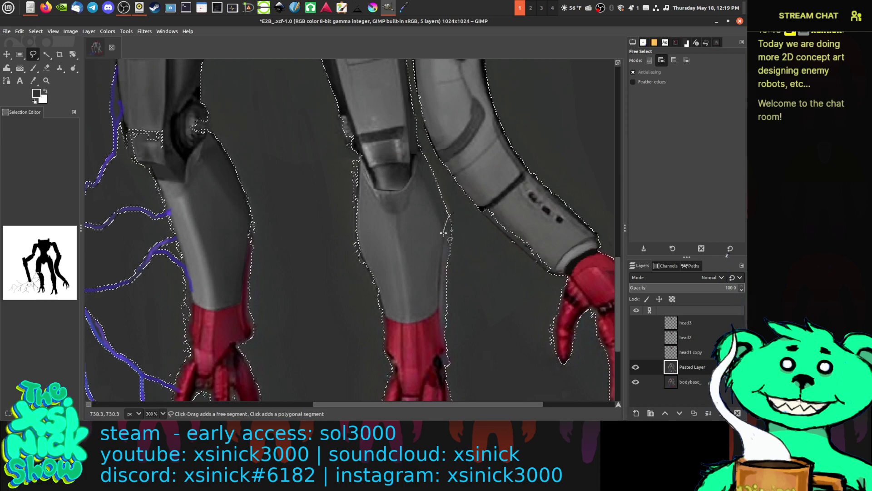
mouse_move(441, 264)
mouse_down()
mouse_move(450, 374)
mouse_move(475, 317)
mouse_move(454, 213)
mouse_up()
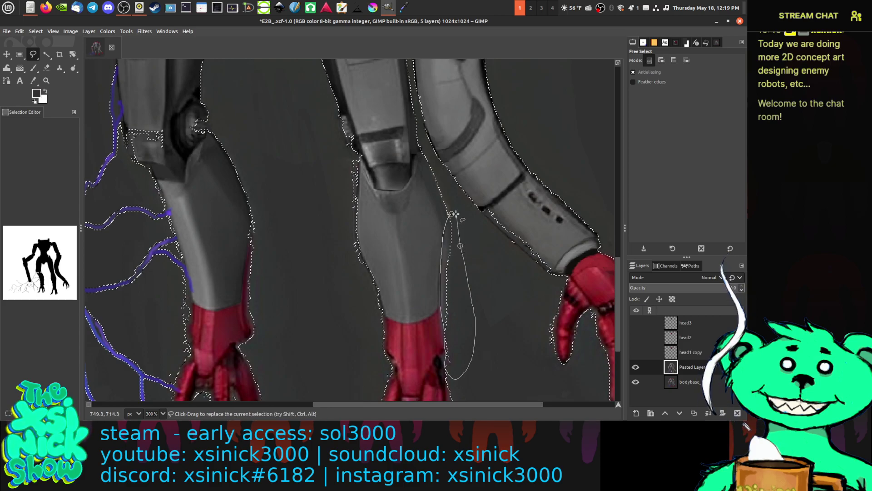
key(Return)
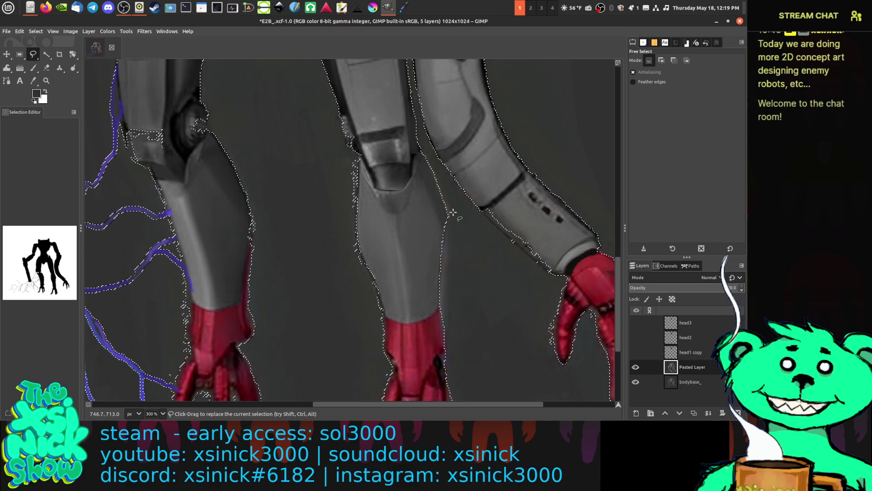
scroll(398, 204, down, 1)
scroll(399, 204, down, 2)
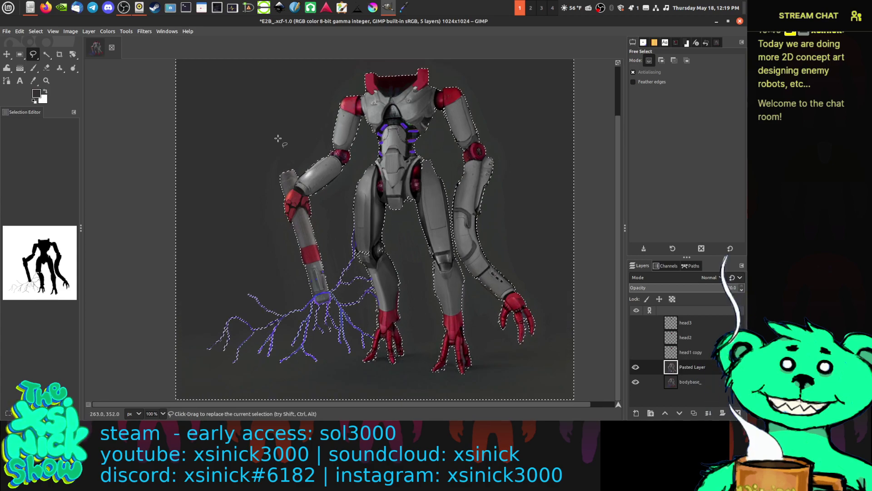
Step: Feather the robot-and-lightning selection by 1.000 px via Select > Feather
click(89, 31)
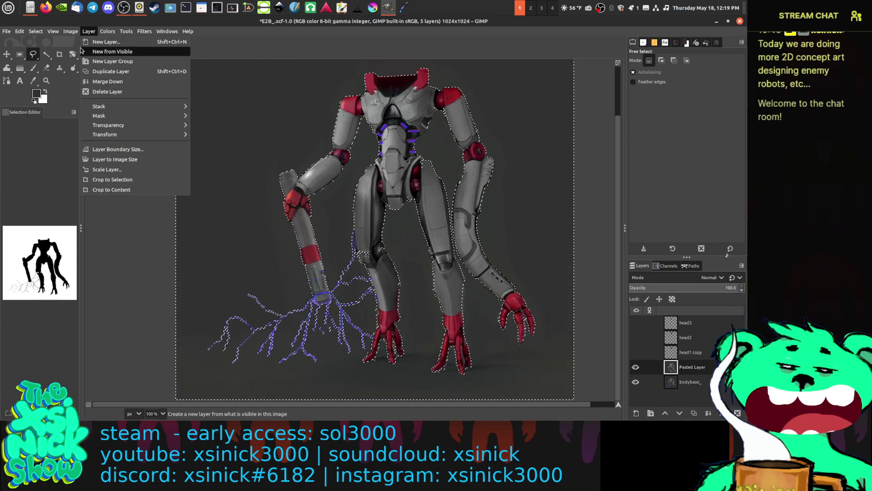
click(406, 244)
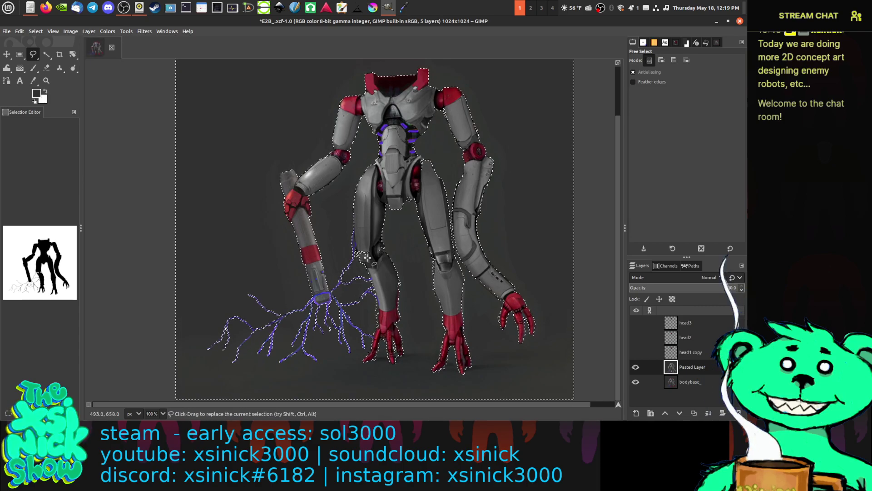
scroll(379, 258, up, 2)
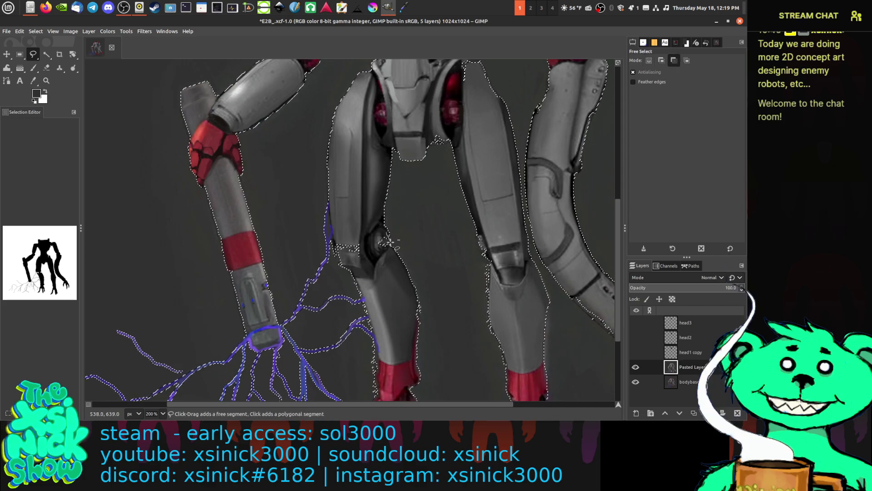
ctrl+click(376, 251)
key(Escape)
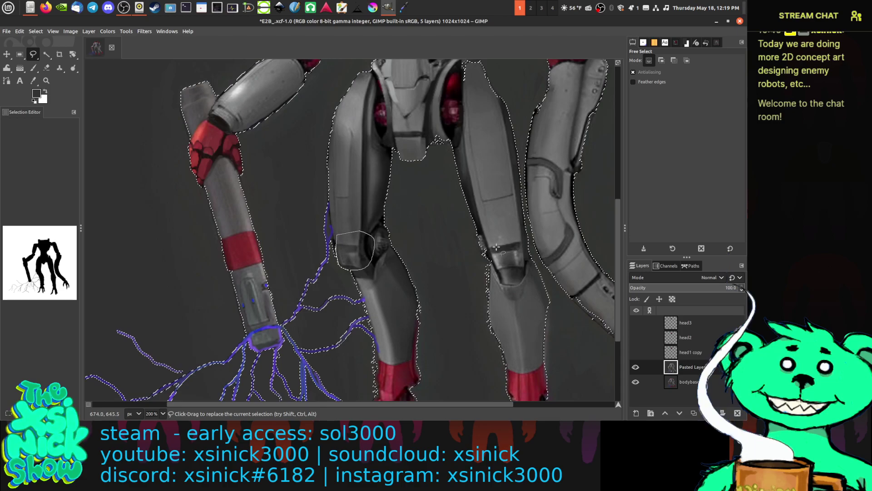
click(51, 31)
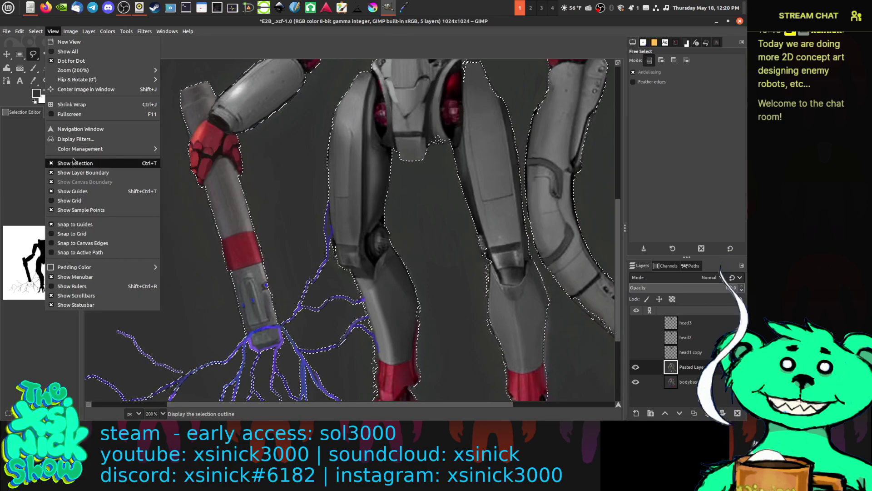
mouse_move(35, 31)
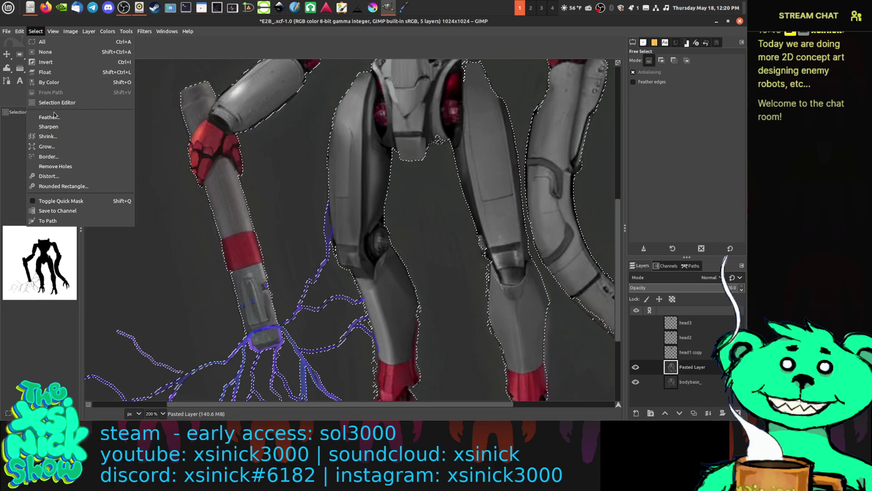
click(50, 118)
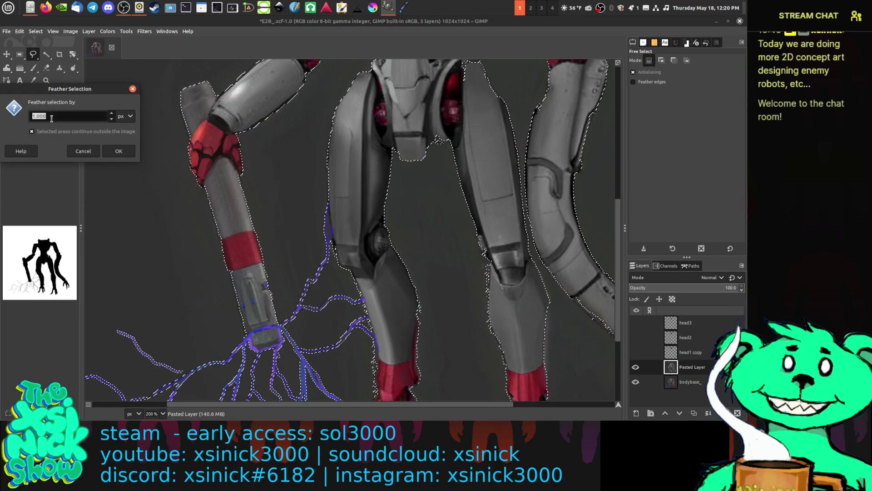
click(119, 152)
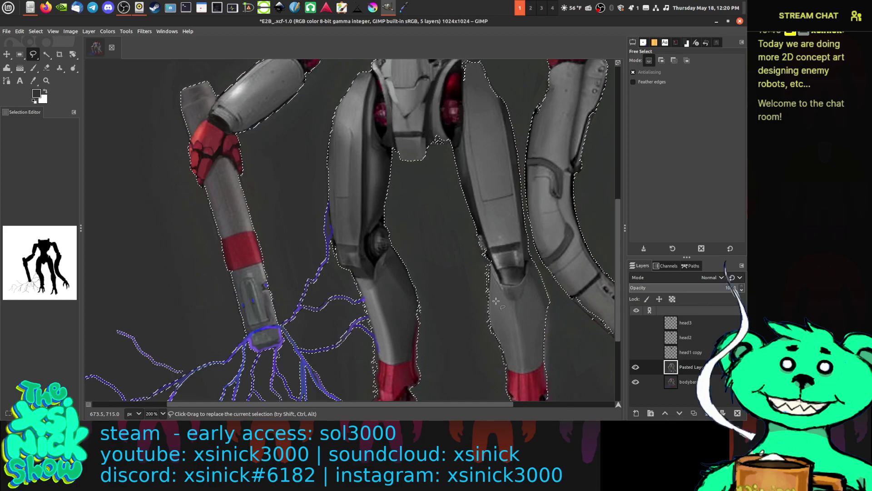
Step: Invert the selection, then subtract the background gap beside the knee with a polygon
key(ctrl+i)
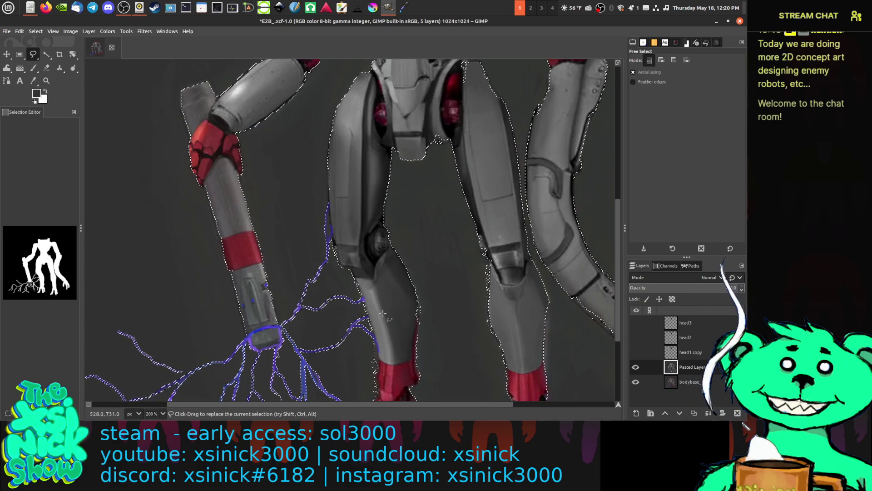
scroll(374, 267, up, 2)
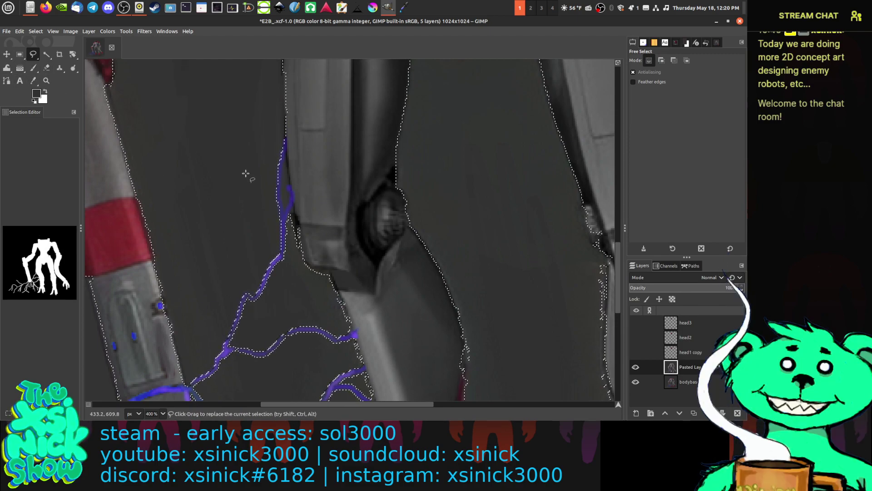
scroll(273, 209, left, 2)
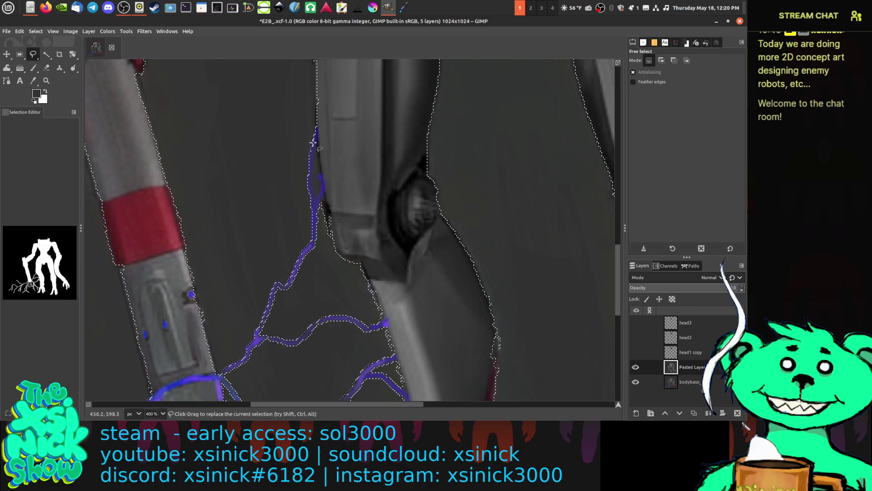
key(ctrl)
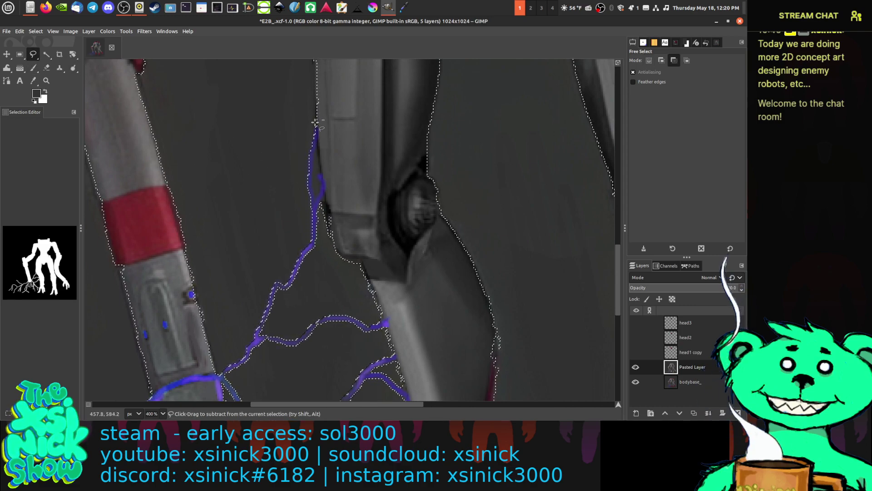
ctrl+click(315, 122)
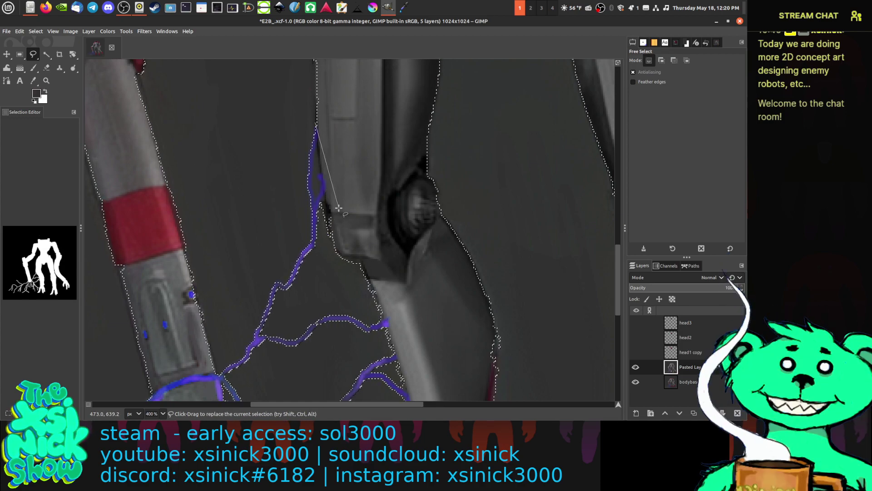
click(308, 260)
click(286, 247)
click(258, 160)
click(315, 123)
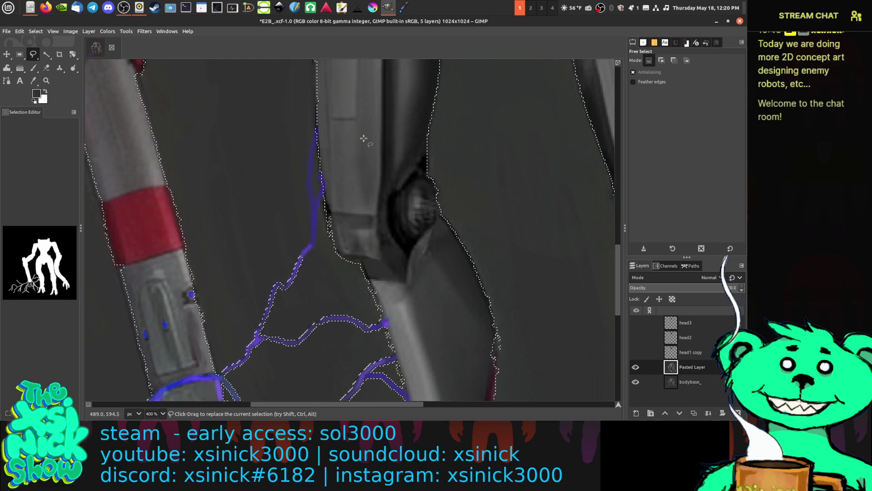
Step: Remove the purple lightning area from the selection with a polygon outline
scroll(364, 138, down, 4)
scroll(374, 187, down, 1)
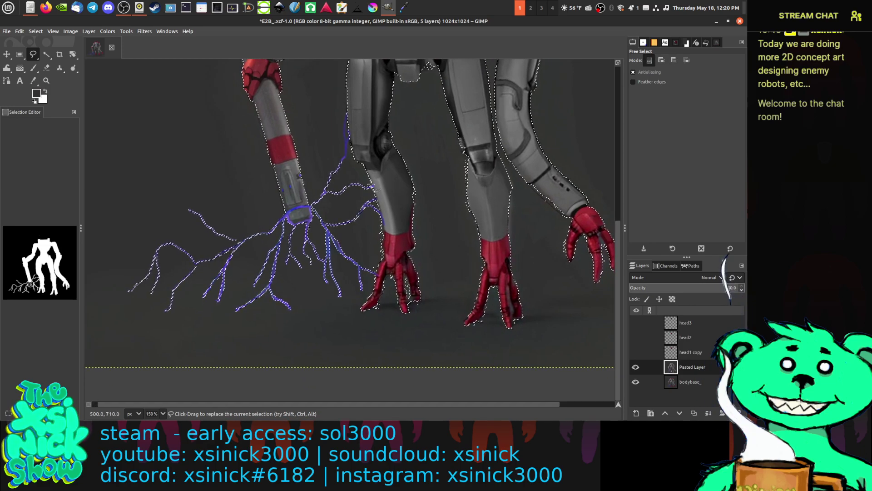
scroll(359, 202, up, 4)
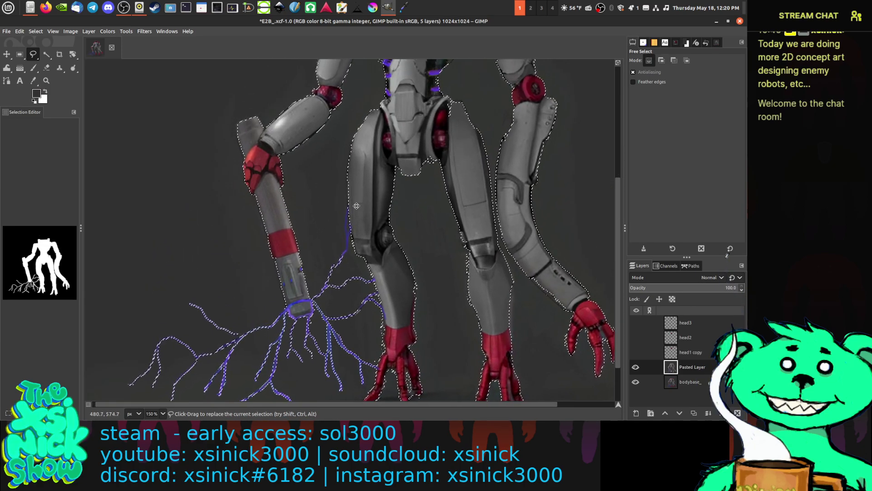
scroll(356, 206, up, 3)
scroll(341, 227, down, 2)
scroll(326, 263, right, 1)
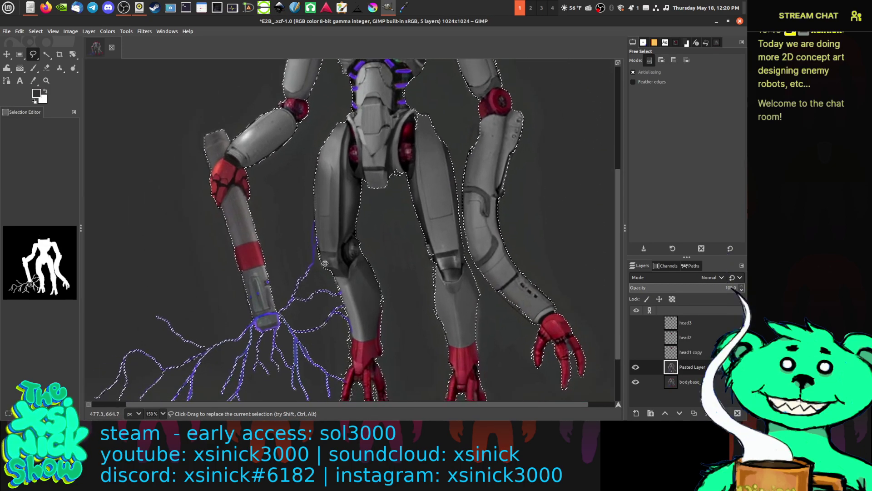
scroll(326, 267, down, 2)
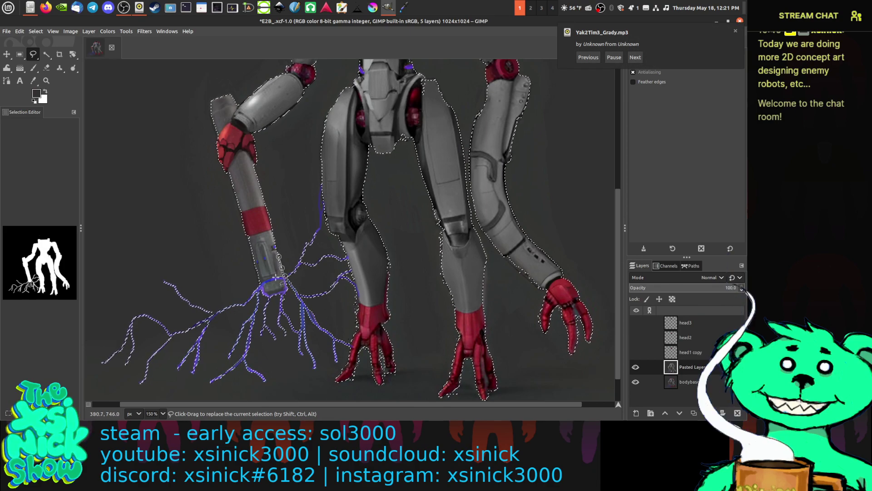
click(258, 285)
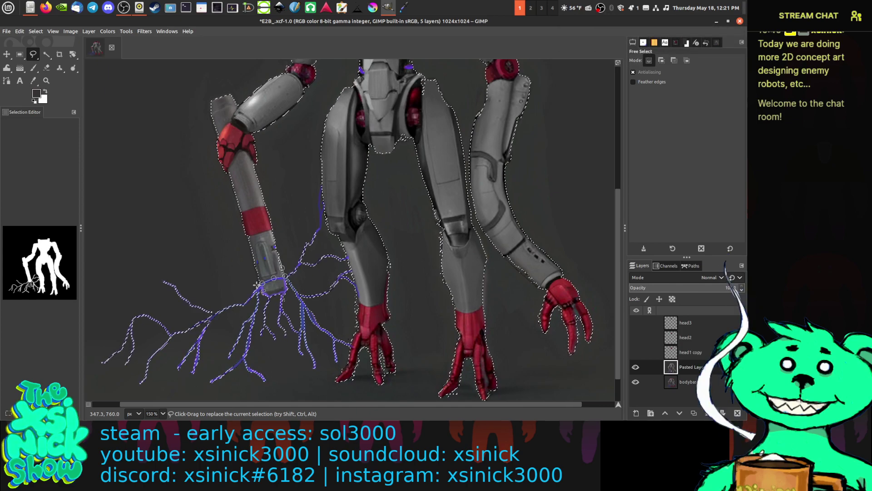
click(164, 260)
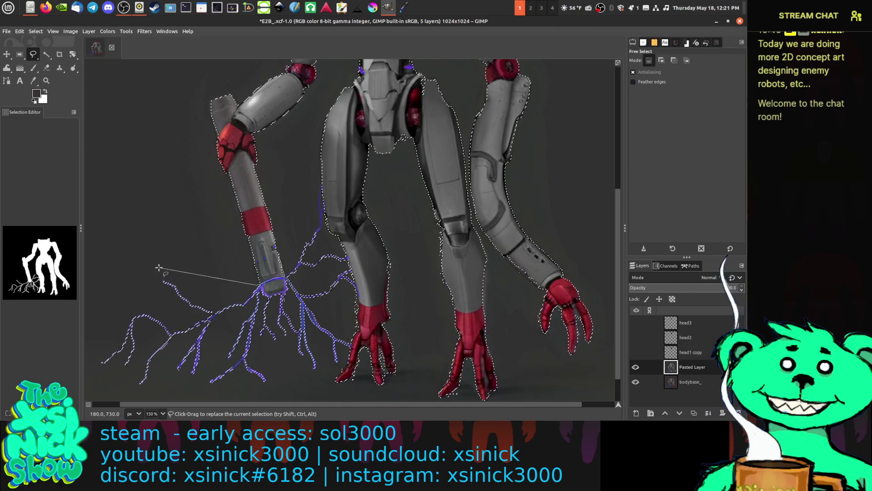
click(95, 331)
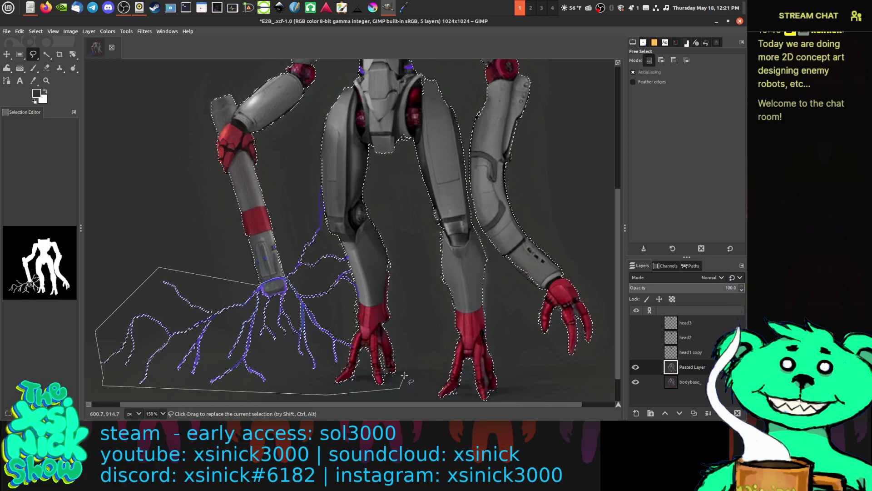
click(391, 266)
click(387, 273)
click(384, 301)
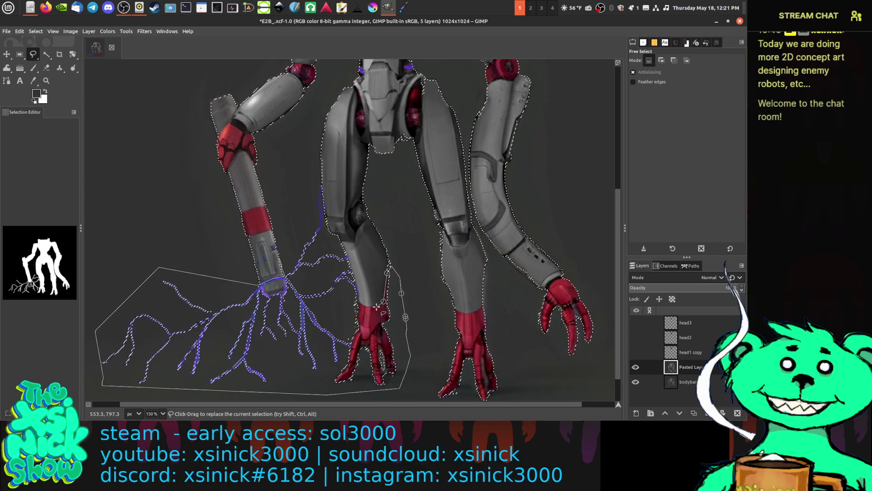
click(373, 307)
click(364, 307)
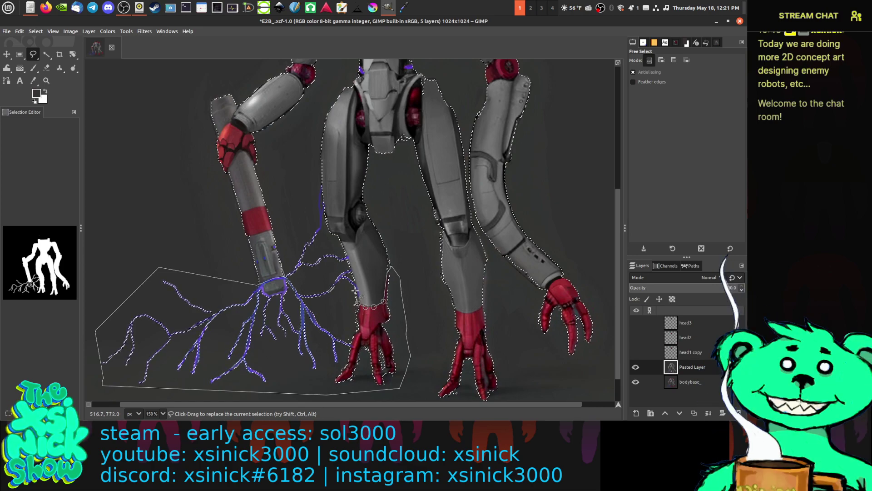
click(342, 240)
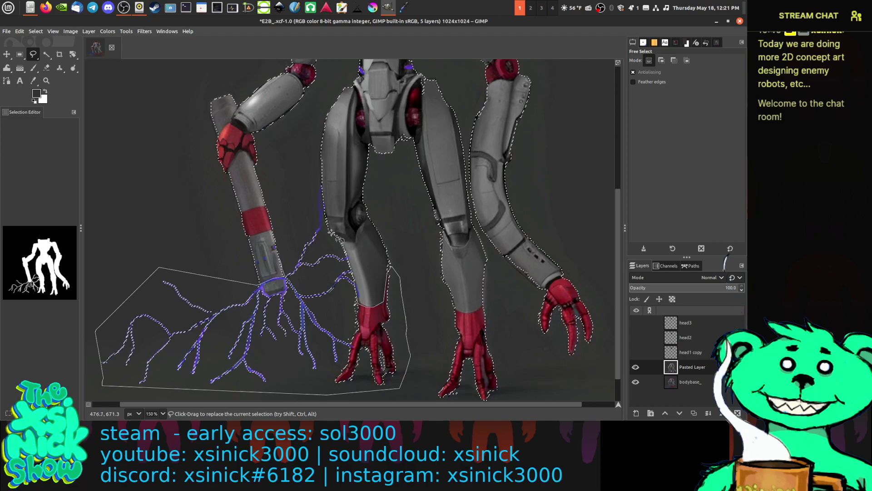
click(307, 223)
click(294, 232)
click(279, 256)
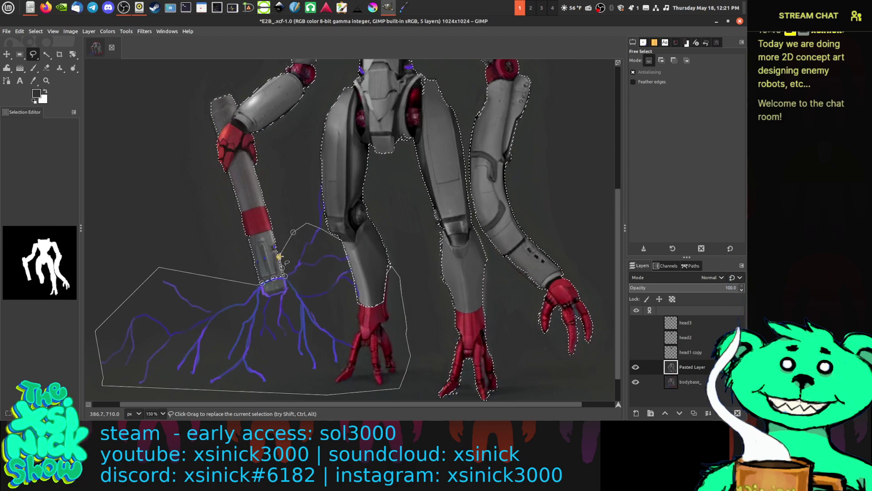
key(Return)
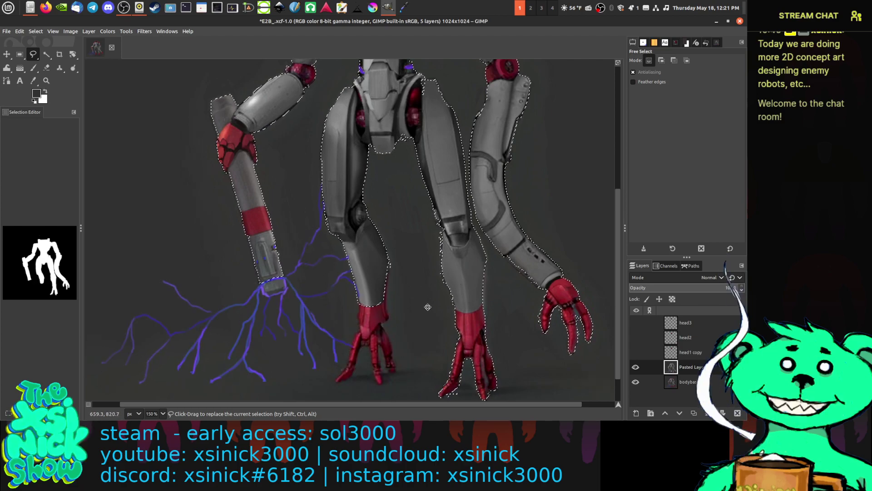
Step: Outline the middle red foot, then undo the accidental foot-only selection
scroll(424, 287, down, 2)
scroll(423, 287, right, 2)
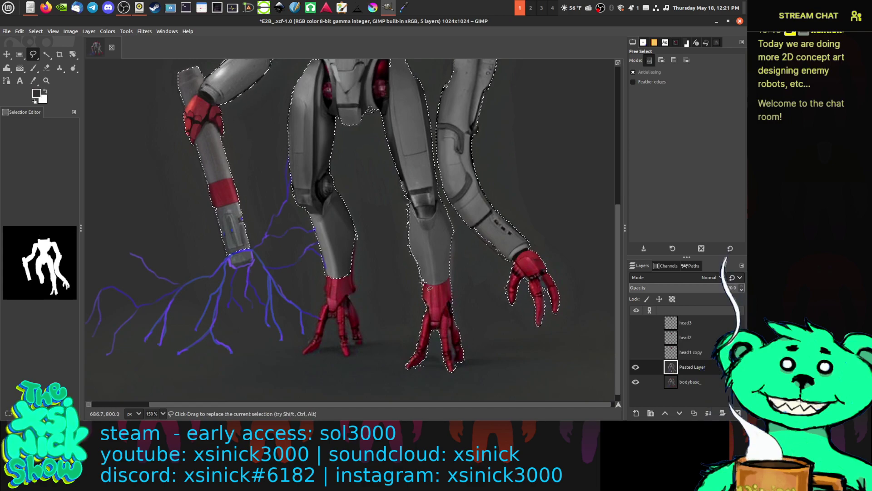
click(421, 279)
click(431, 286)
click(461, 273)
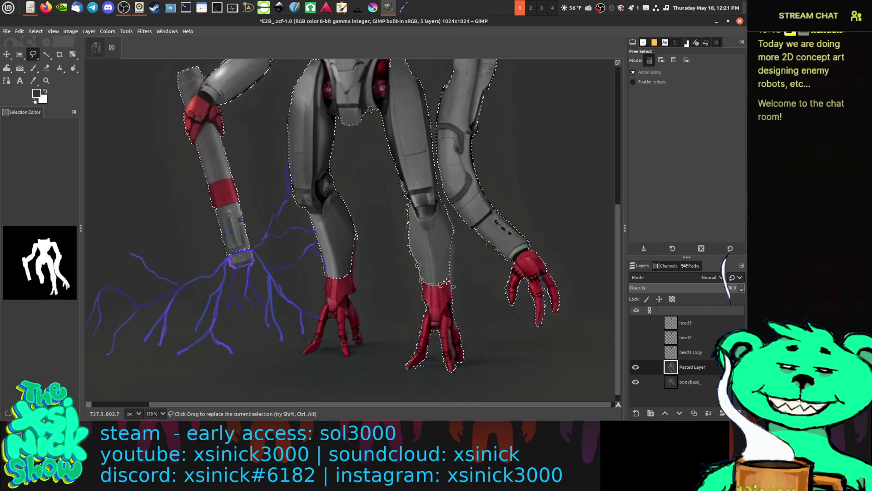
click(499, 346)
click(487, 391)
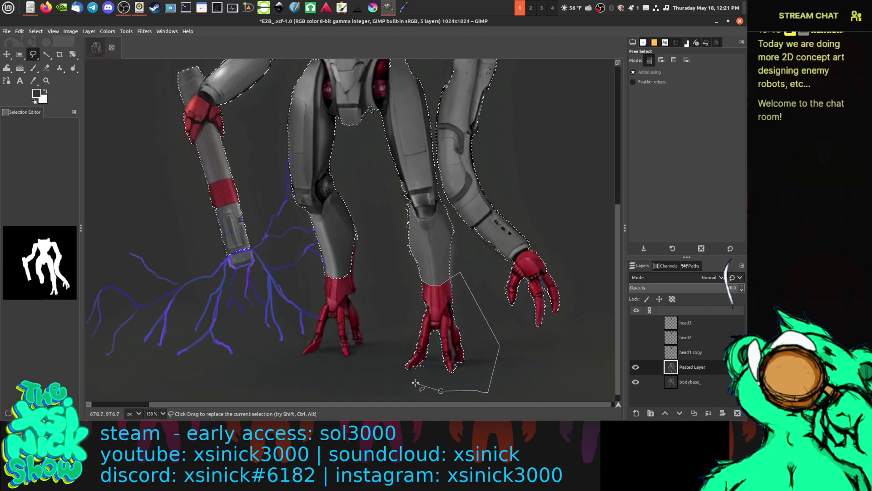
click(440, 391)
click(391, 371)
click(407, 301)
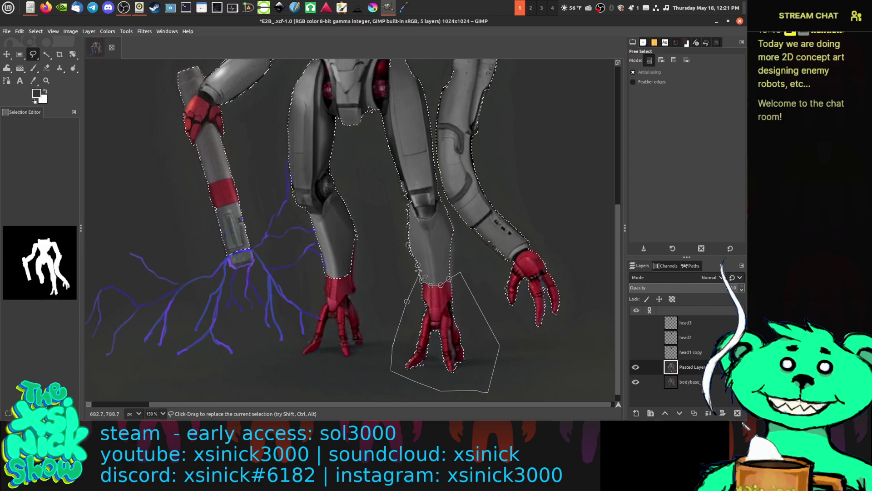
double_click(409, 245)
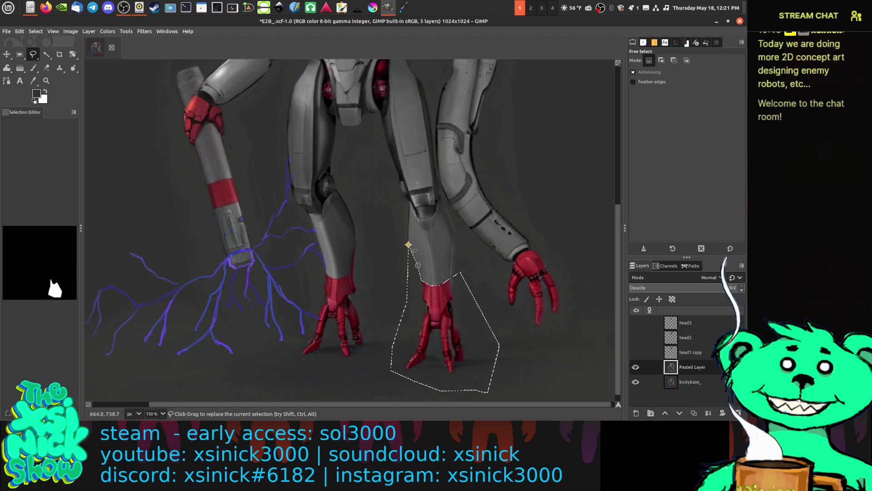
key(ctrl+z)
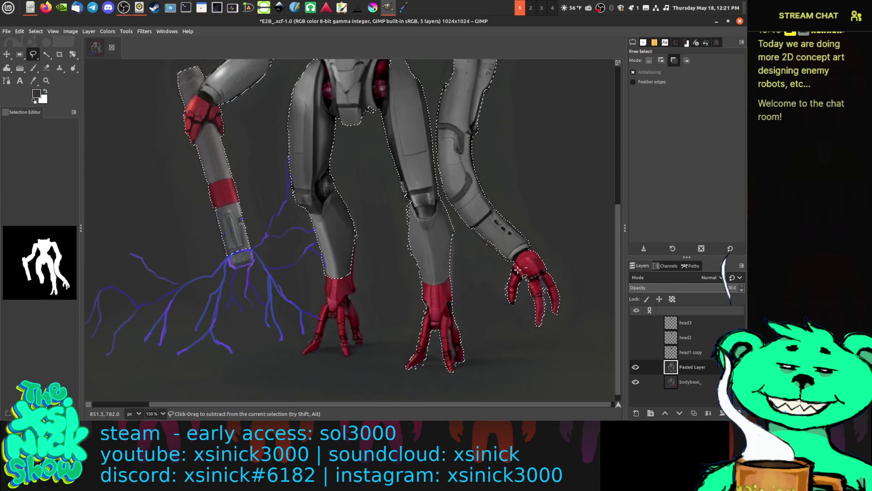
Step: Subtract the middle red foot and the leg's left edge from the selection
click(418, 280)
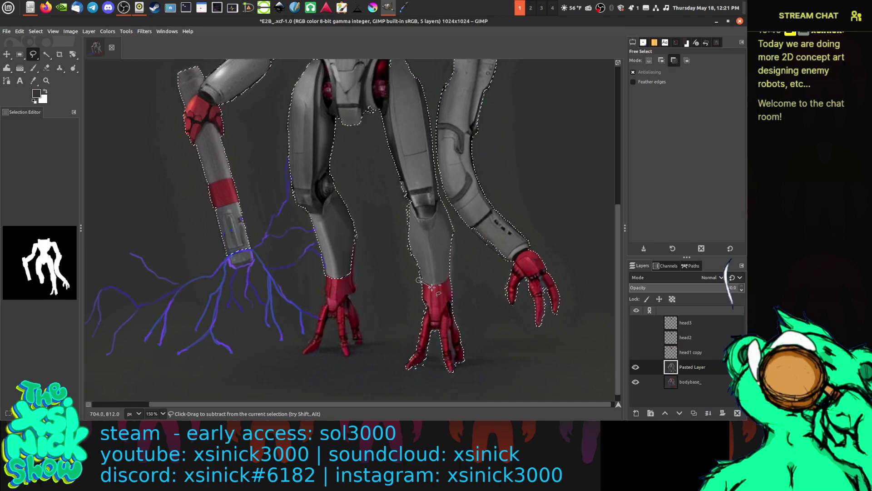
click(450, 276)
click(488, 301)
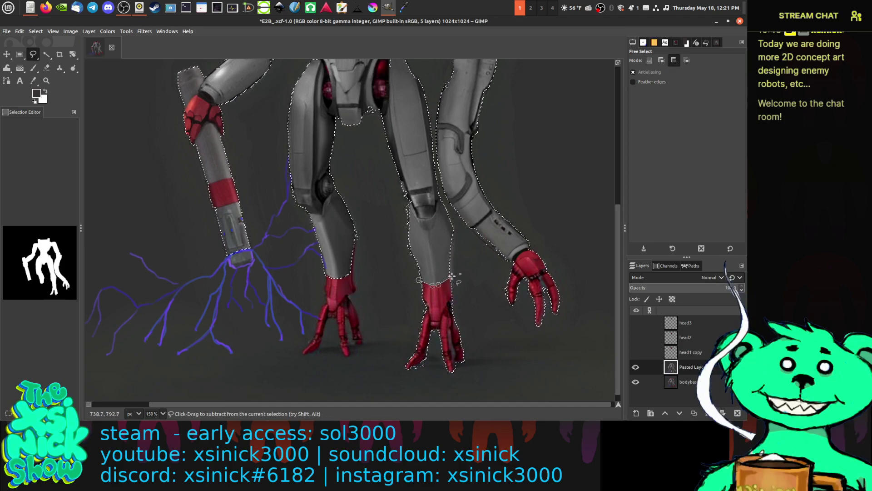
click(502, 370)
click(466, 395)
click(409, 384)
click(383, 343)
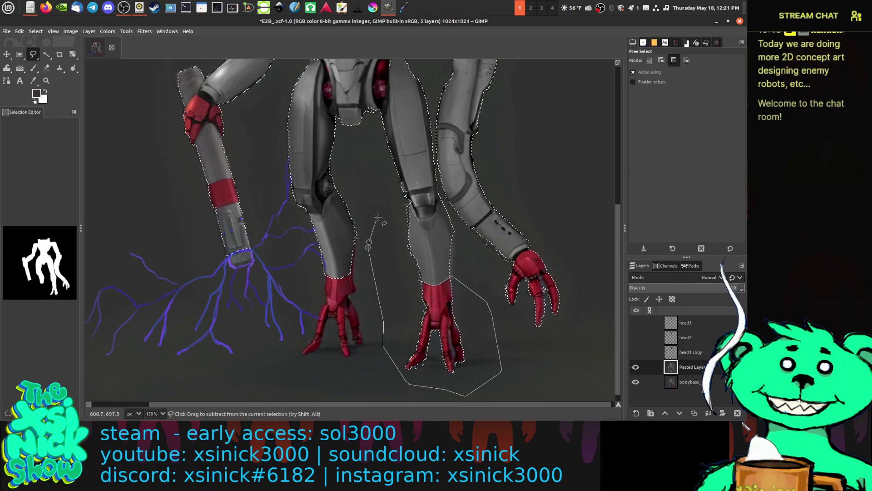
click(369, 247)
click(378, 218)
click(385, 209)
click(402, 198)
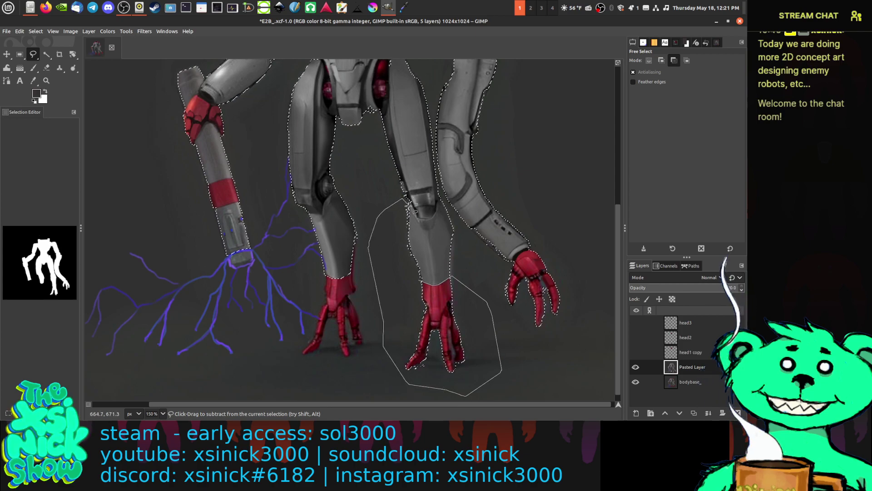
click(409, 243)
click(419, 280)
click(432, 285)
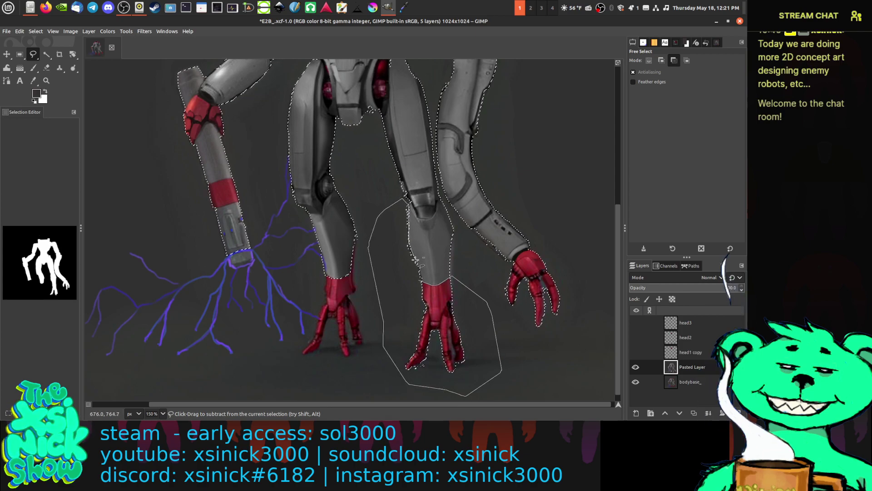
click(419, 279)
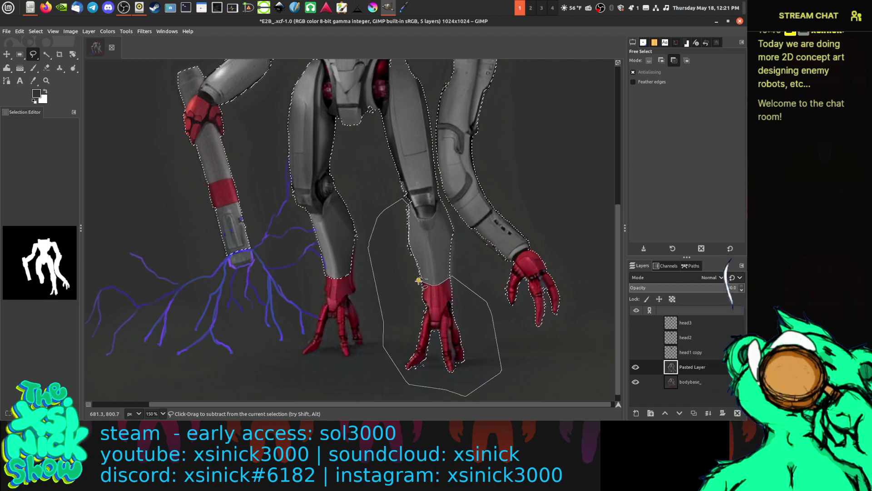
key(Return)
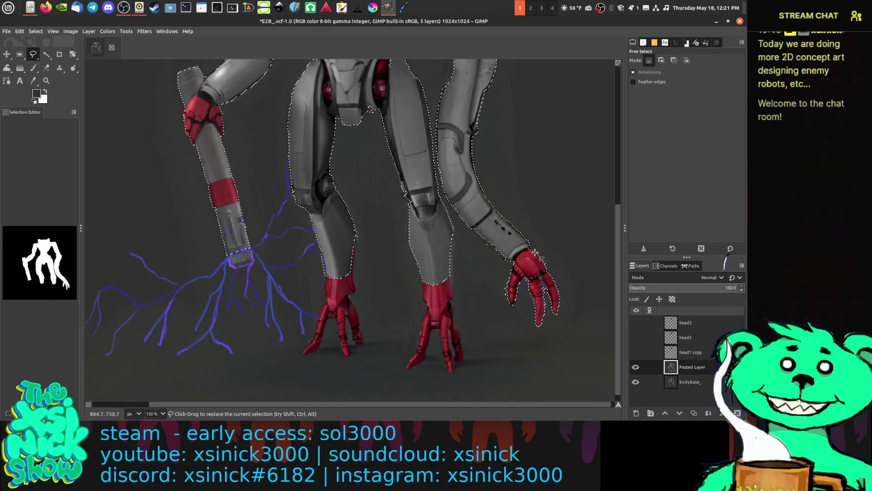
Step: Add the arm's edge back to the selection
key(shift)
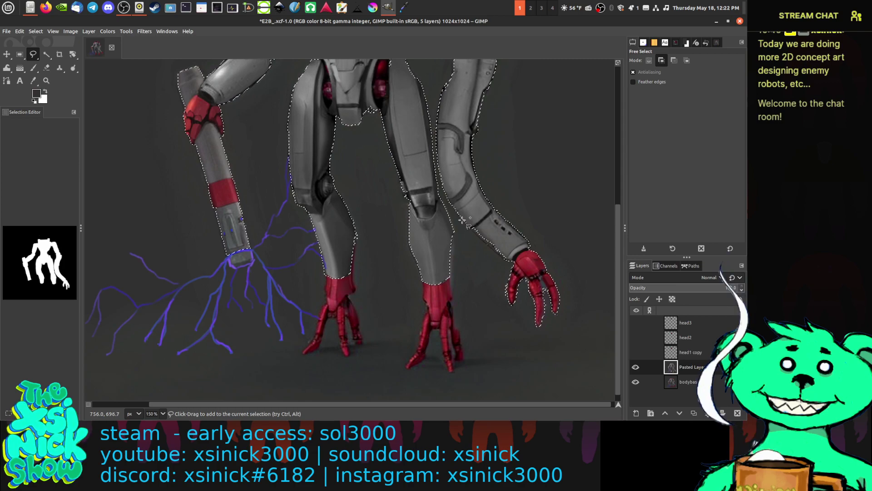
click(482, 240)
click(506, 259)
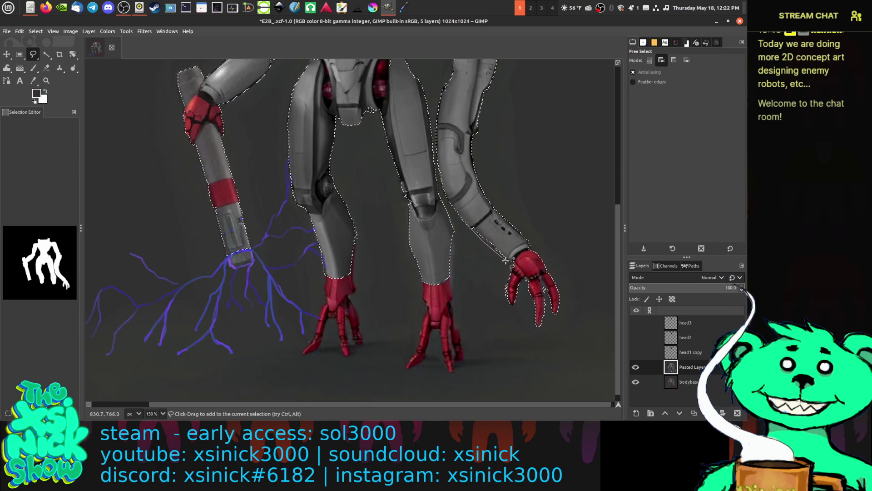
click(466, 207)
click(462, 220)
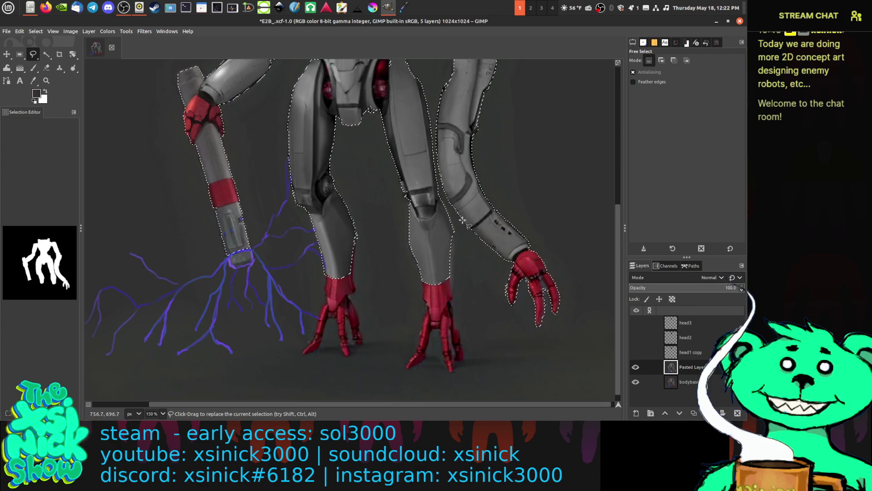
Step: Subtract the right red clawed hand from the selection
key(ctrl)
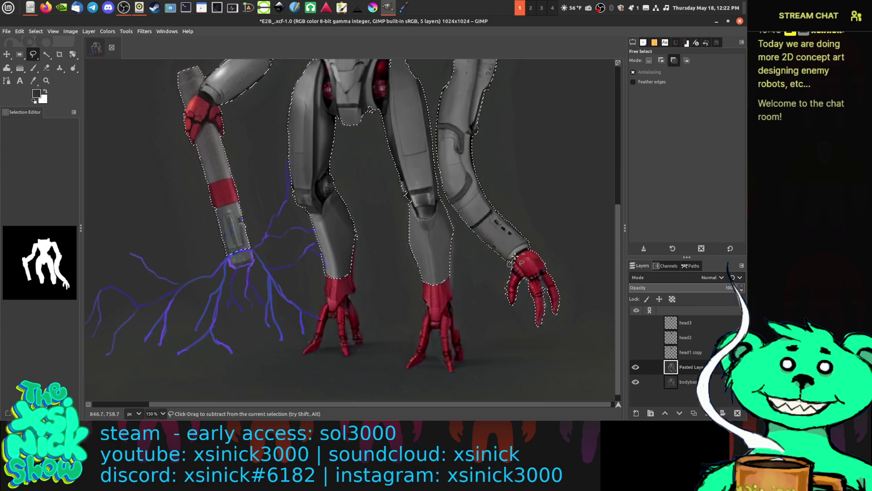
click(528, 247)
click(552, 246)
click(574, 277)
click(576, 303)
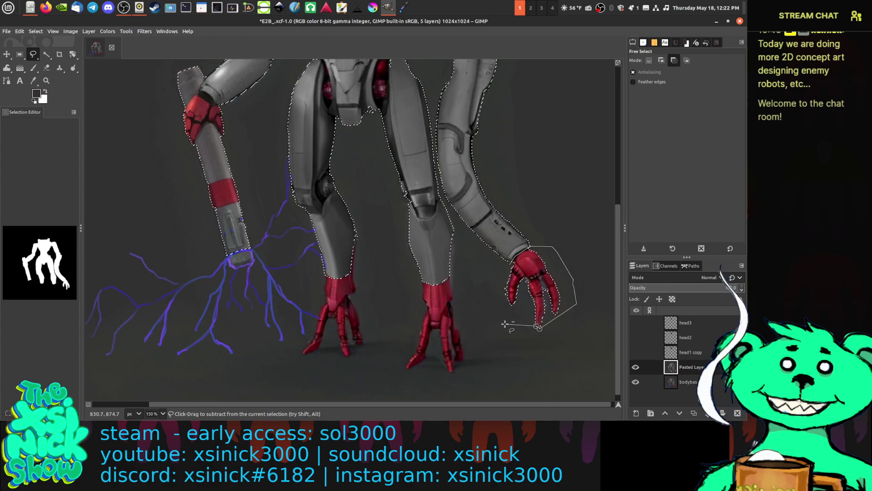
click(538, 326)
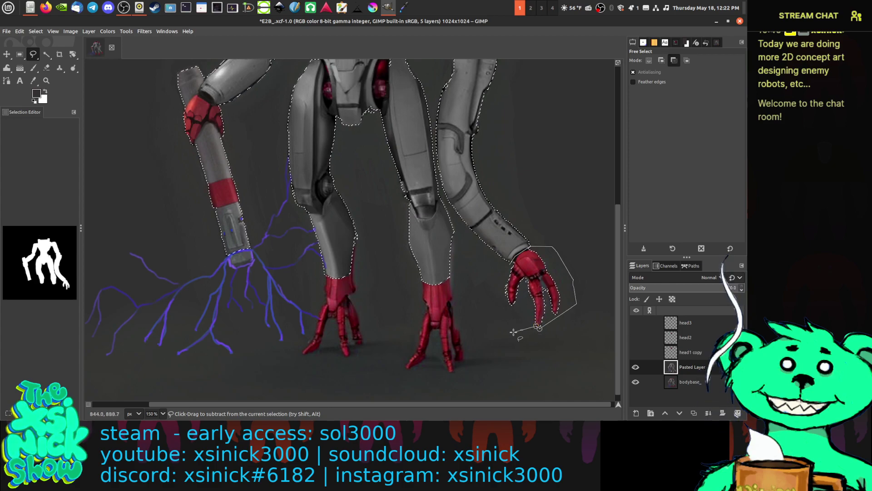
click(532, 330)
click(518, 330)
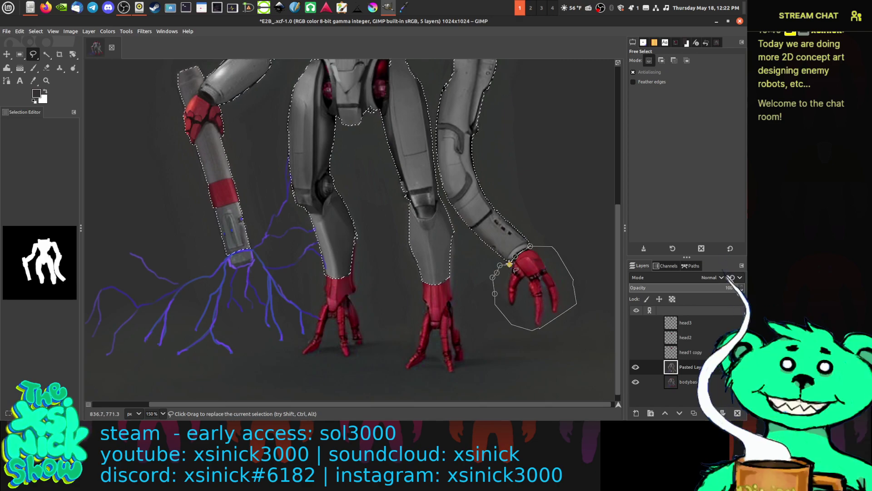
key(Return)
Step: Add the right arm from shoulder to elbow to the selection
scroll(559, 227, up, 5)
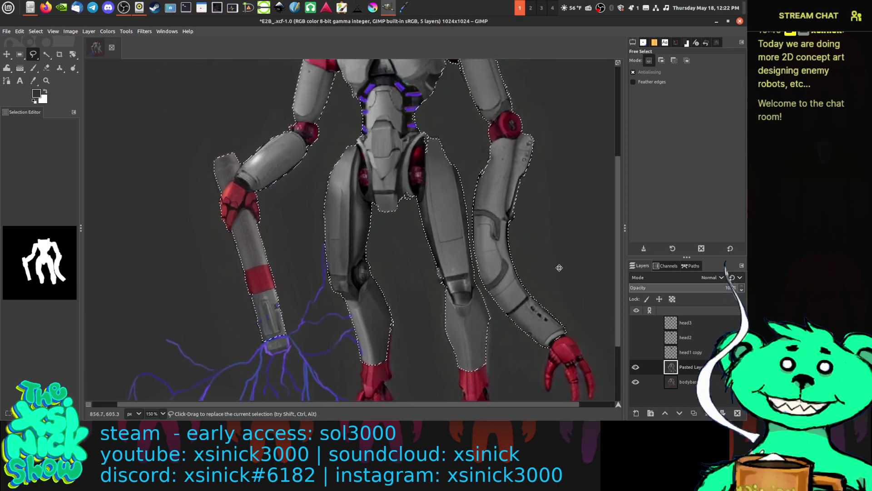
scroll(480, 282, down, 4)
scroll(480, 283, up, 4)
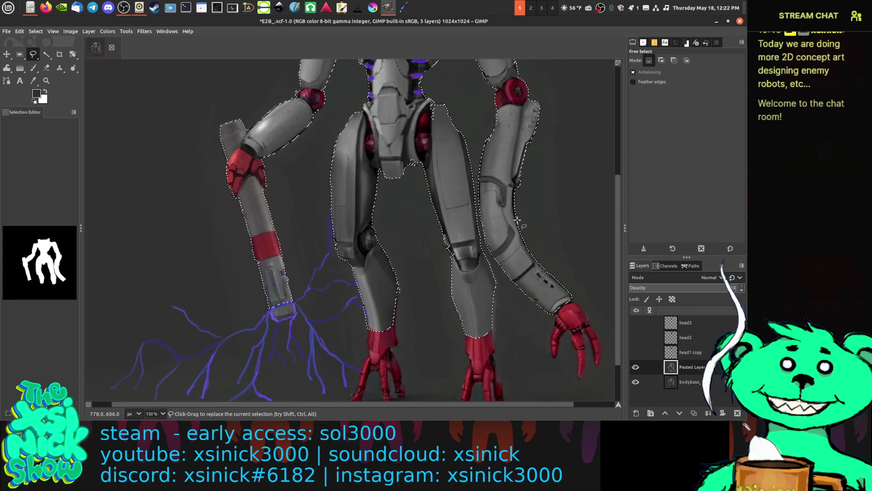
scroll(480, 283, up, 4)
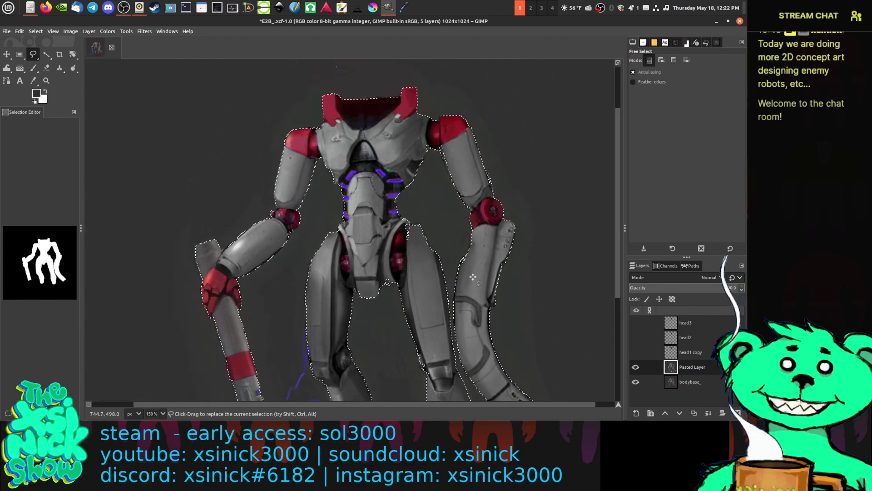
ctrl+click(352, 99)
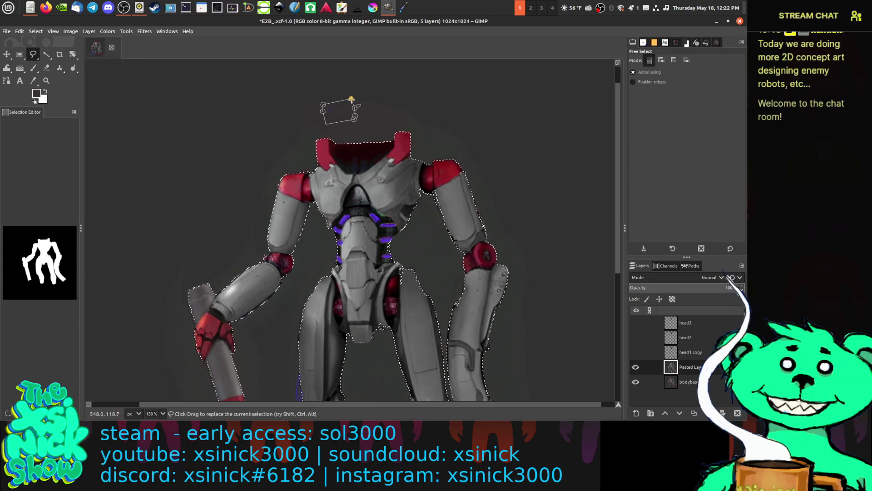
scroll(457, 201, down, 5)
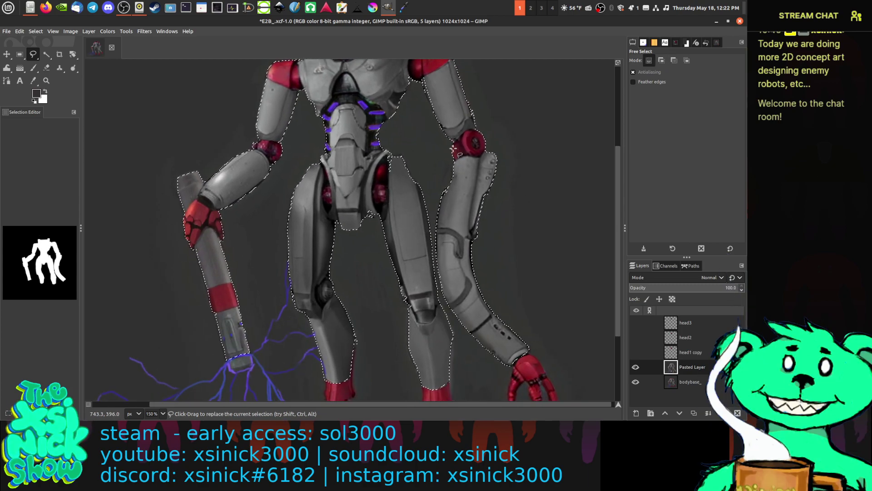
scroll(401, 169, up, 3)
scroll(402, 169, right, 2)
key(shift)
click(384, 147)
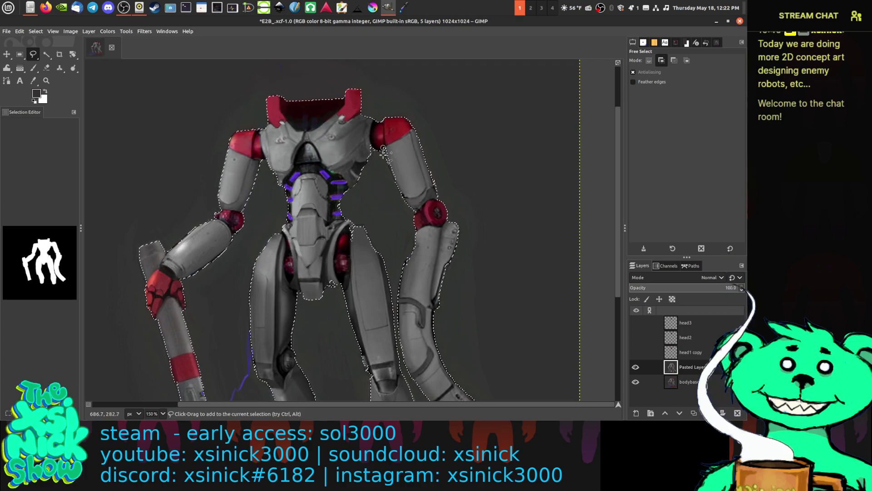
click(388, 168)
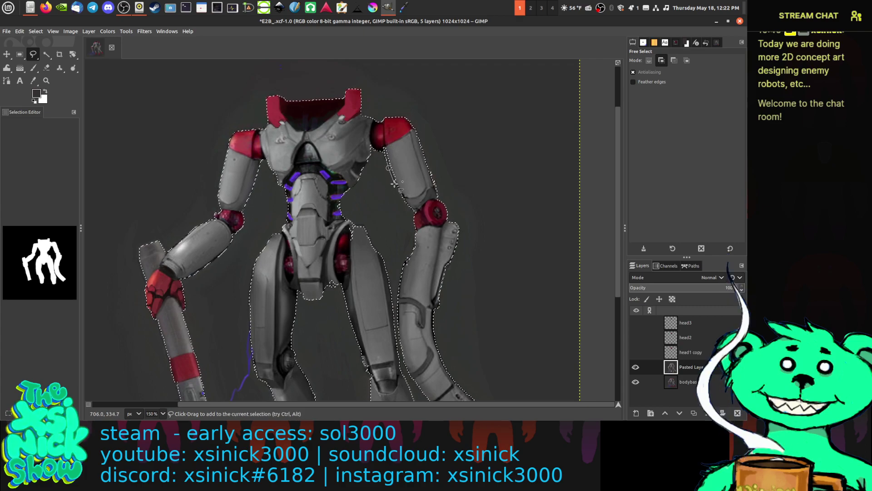
click(419, 207)
click(421, 184)
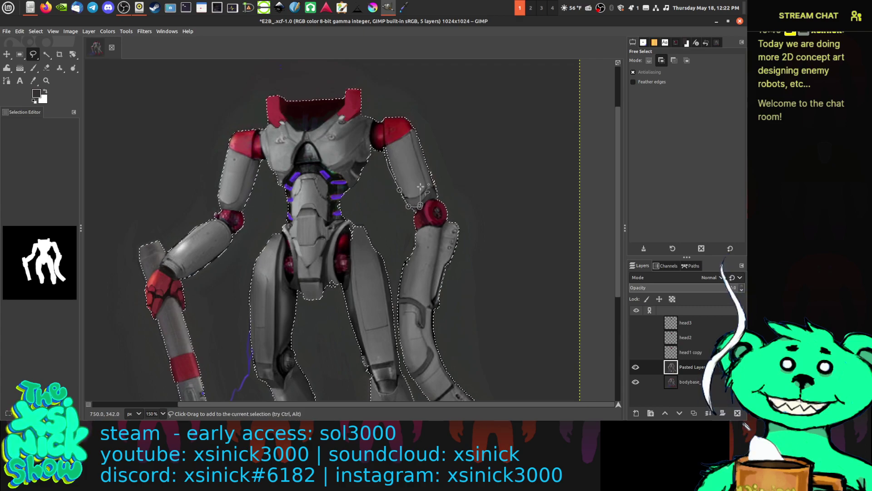
click(412, 144)
shift+click(385, 147)
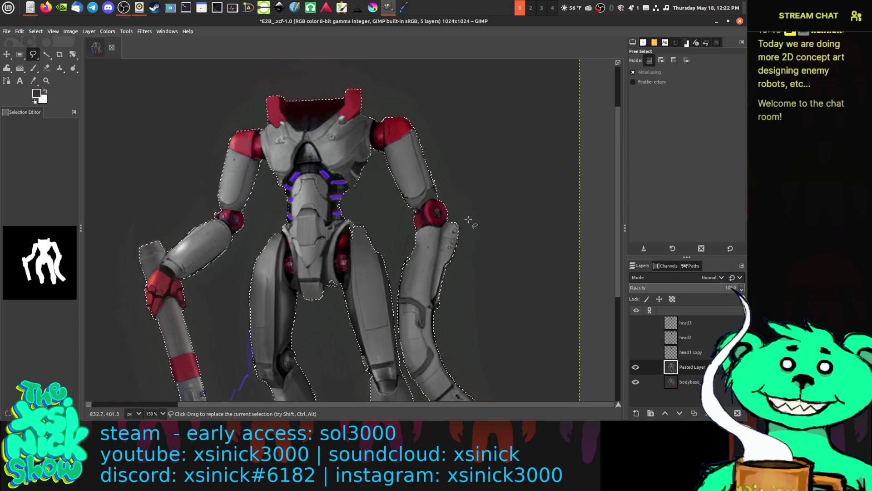
Step: Add the right leg's edge and the crotch armour plate to the selection
scroll(469, 232, down, 5)
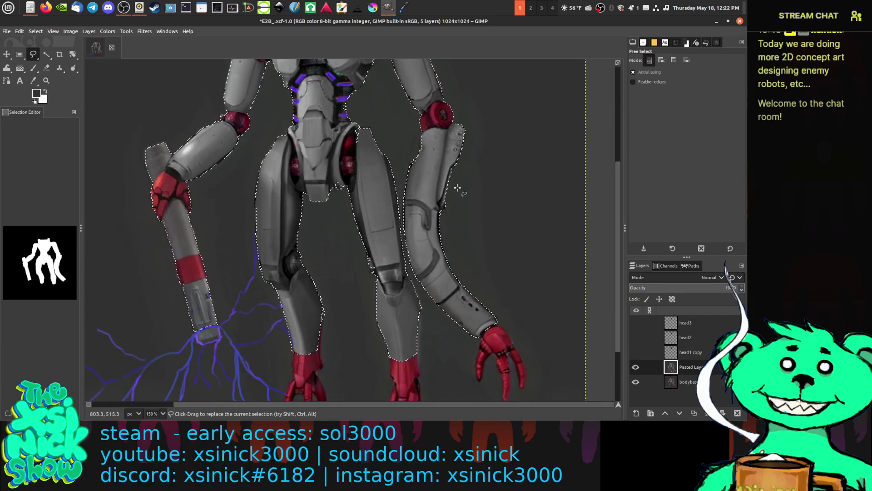
key(shift)
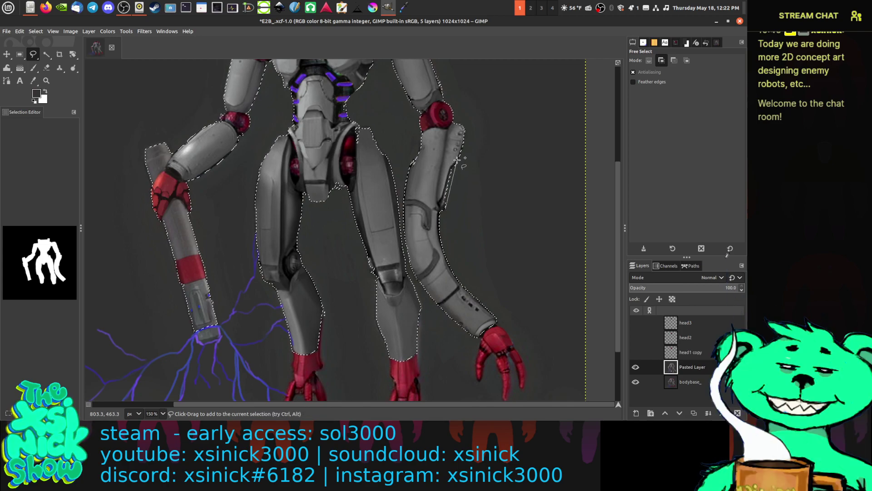
click(445, 209)
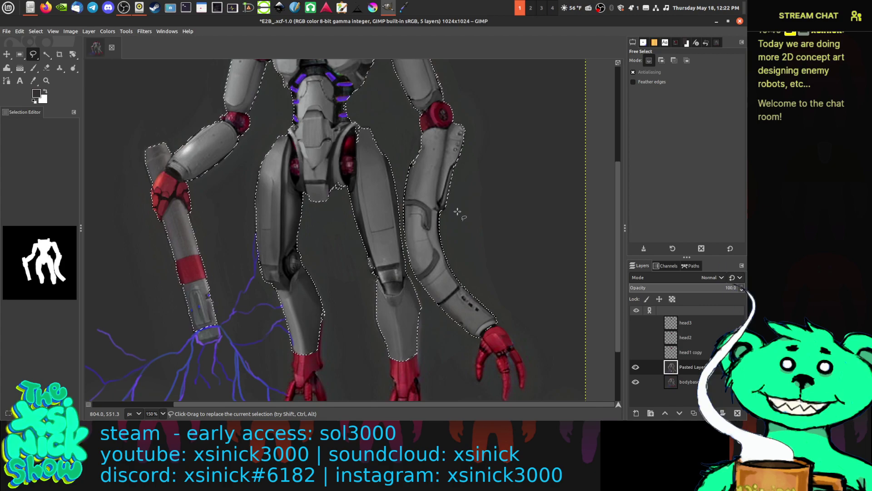
key(shift)
click(330, 188)
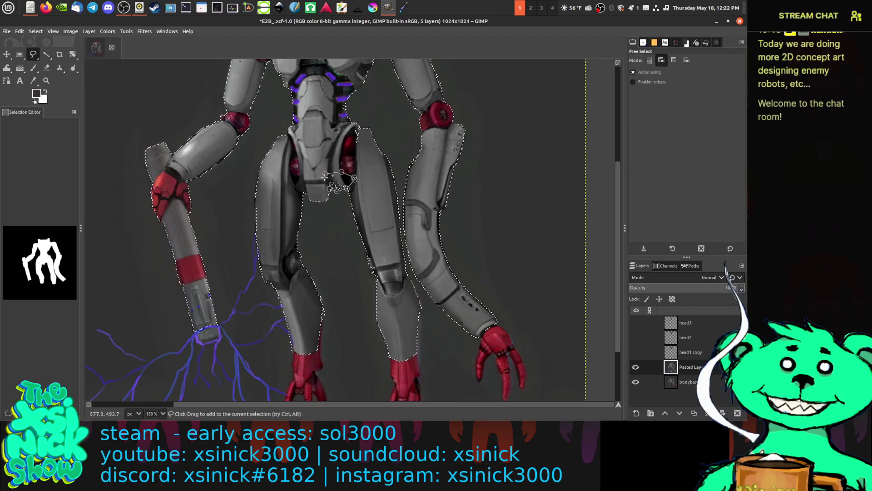
click(330, 188)
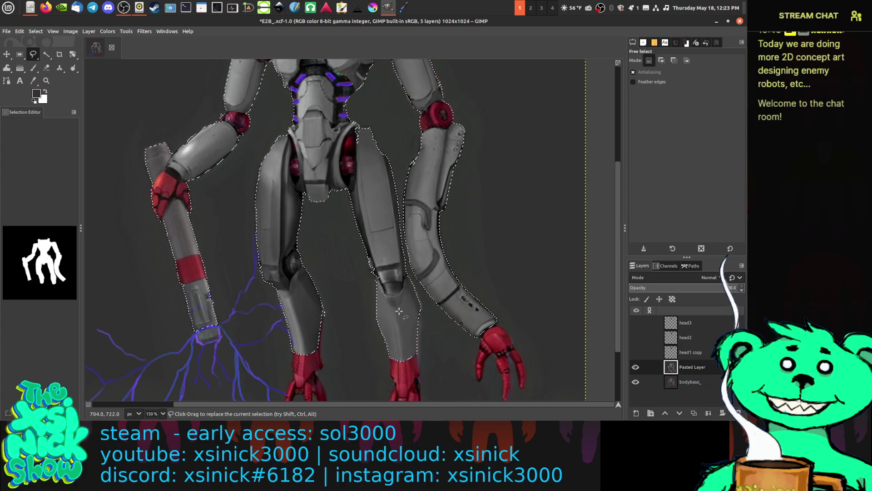
Step: Copy the selected armour and paste it as a new layer, Pasted Layer #1
key(ctrl+c)
key(ctrl+v)
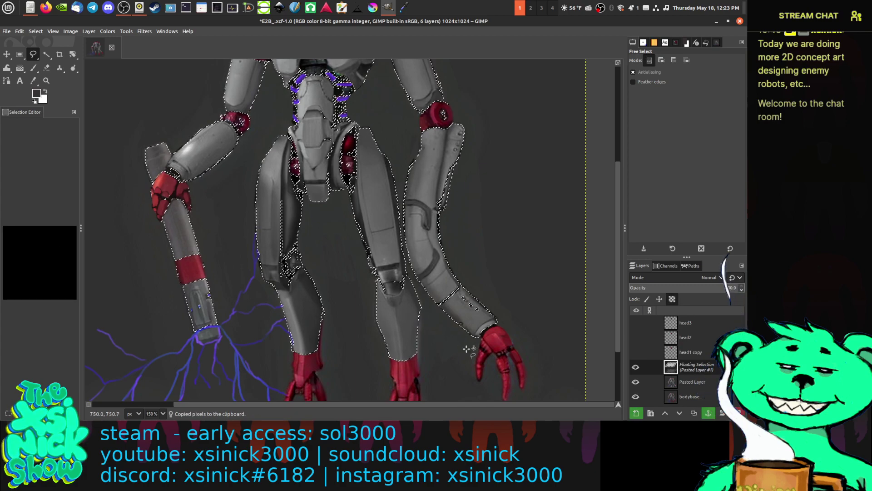
click(637, 413)
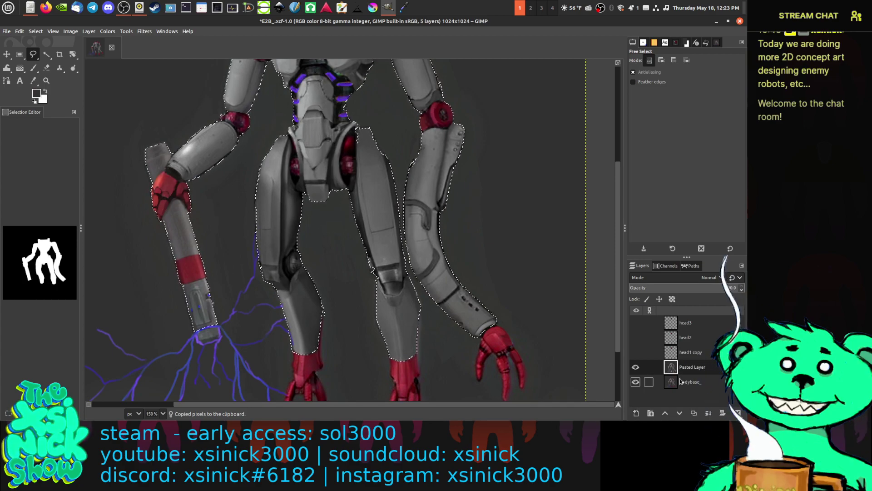
key(ctrl+v)
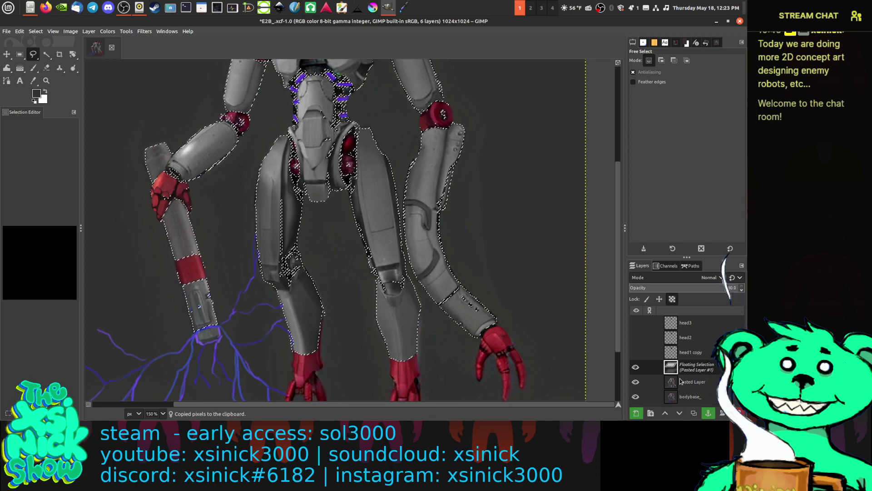
click(636, 412)
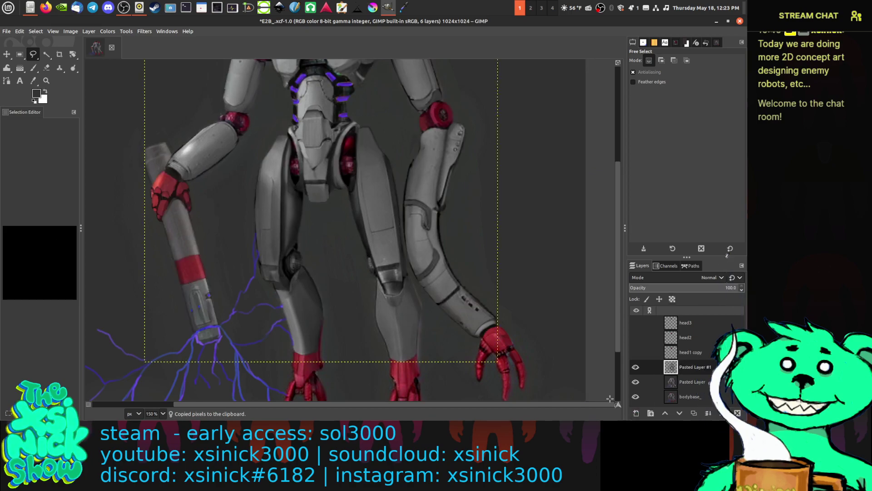
Step: Toggle Pasted Layer #1 and bodybase_ visibility to inspect the pasted armour at 100%
click(636, 368)
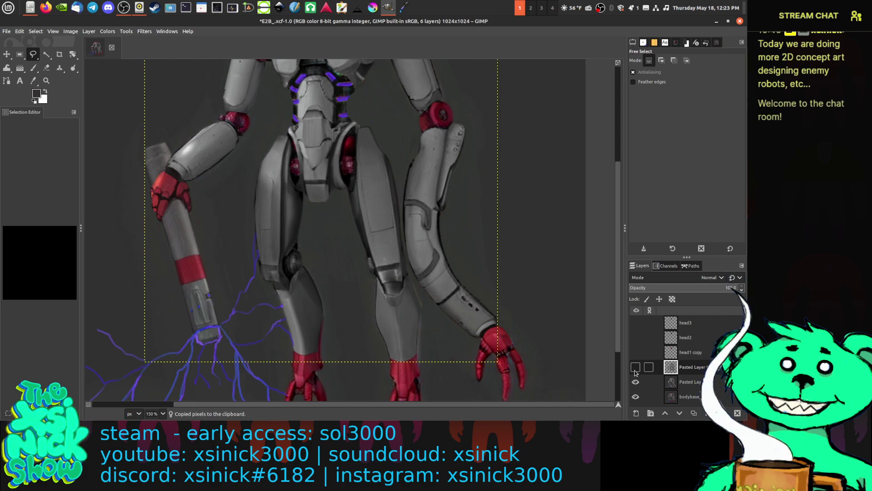
click(635, 397)
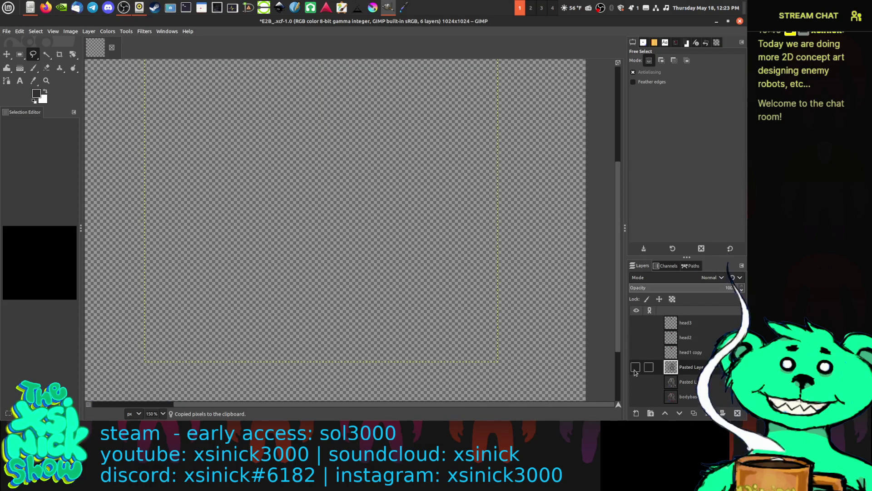
click(636, 368)
key(1)
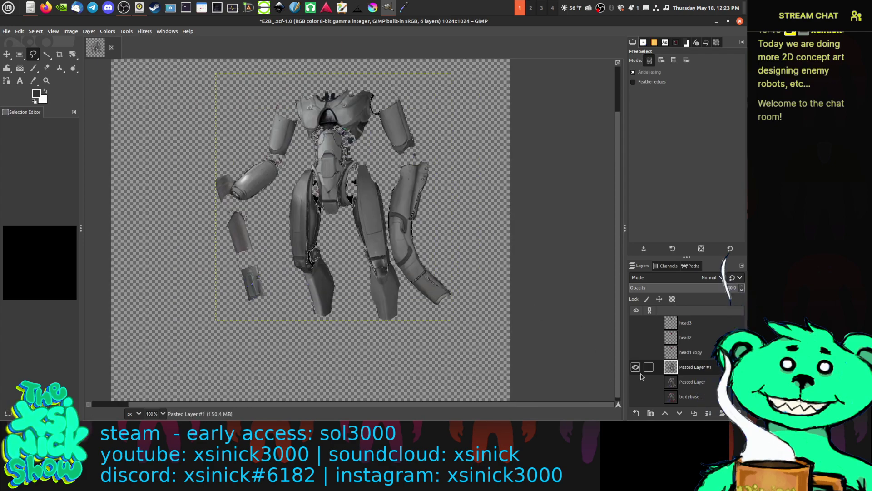
click(686, 396)
click(636, 396)
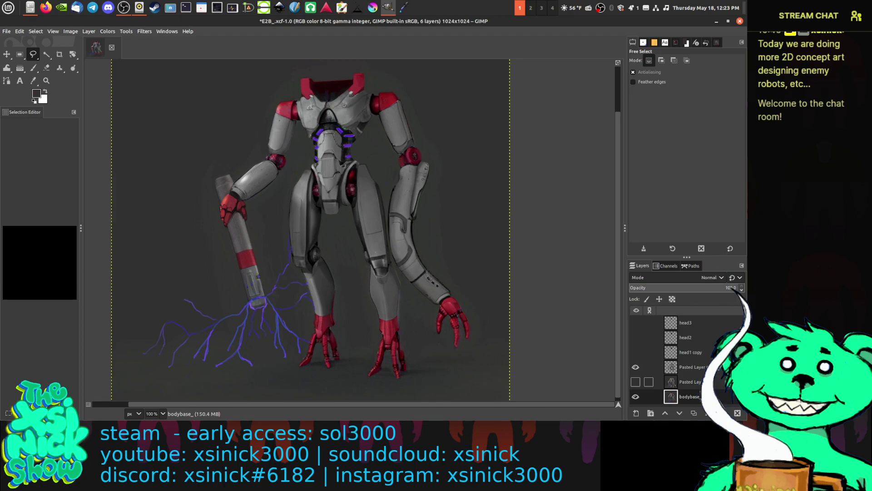
Step: Move Pasted Layer #1 below Pasted Layer in the layer stack
click(718, 367)
drag(703, 386, 702, 385)
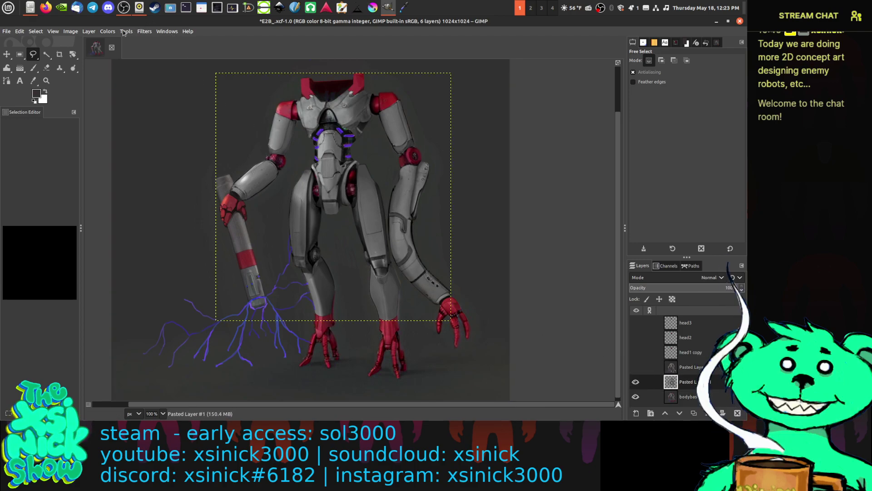
click(108, 31)
key(Escape)
Step: Apply Hue-Saturation to Pasted Layer #1 with hue -20.9, lightness -66.5, saturation 15.9
click(109, 31)
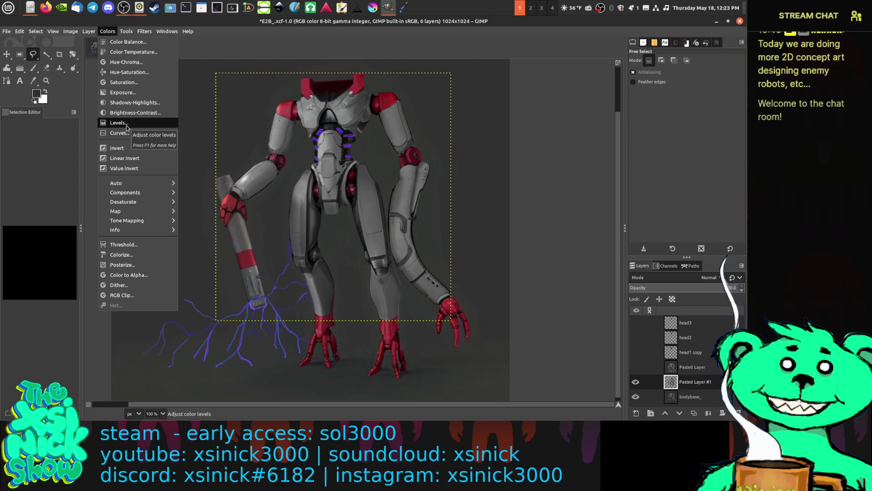
click(132, 72)
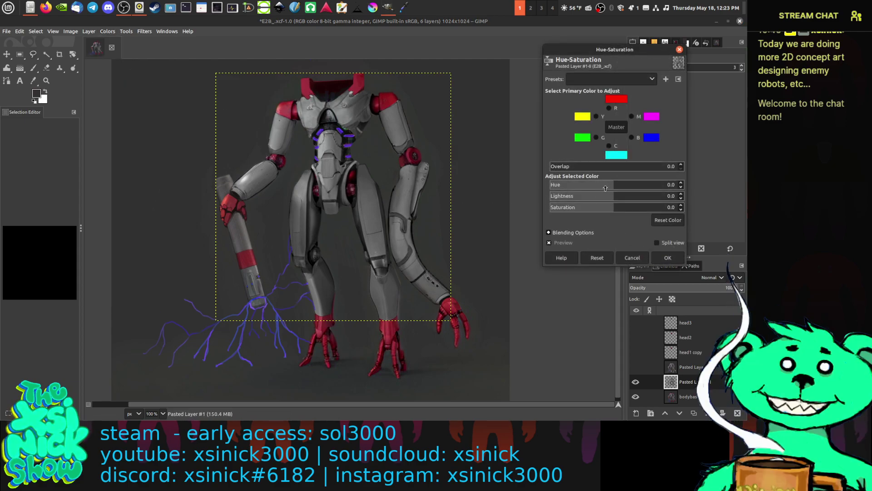
drag(613, 198, 573, 201)
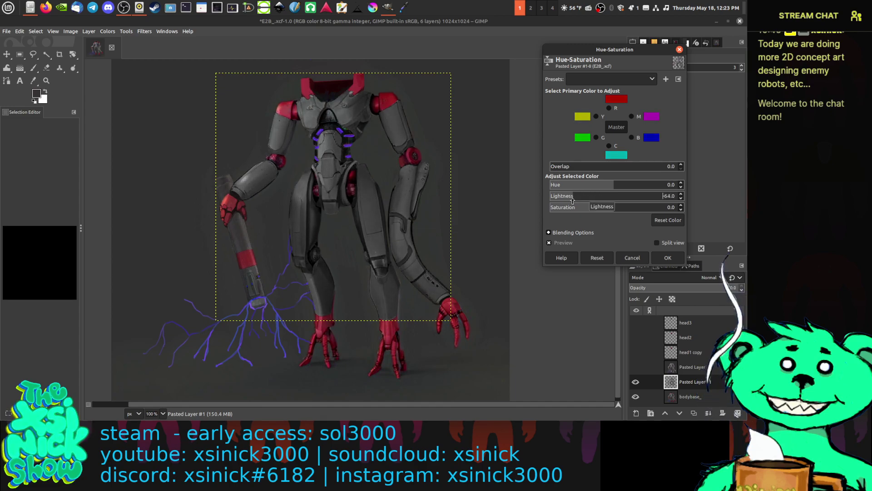
drag(572, 201, 542, 203)
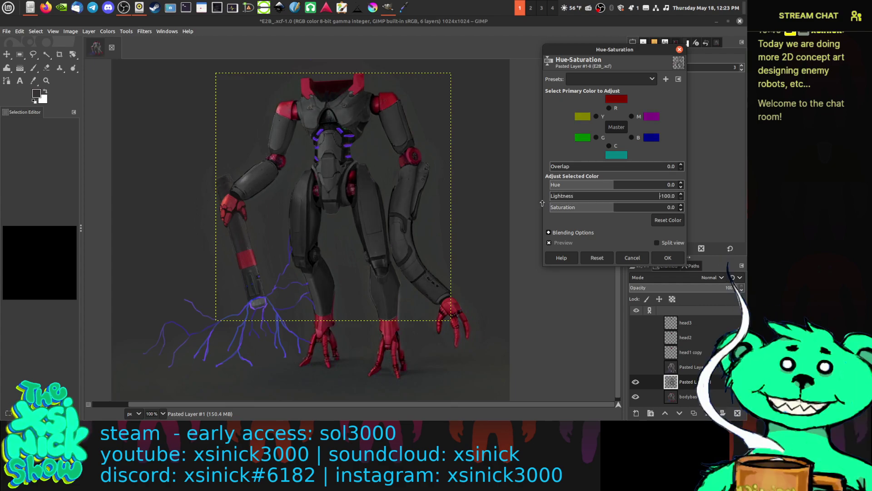
drag(546, 202, 563, 201)
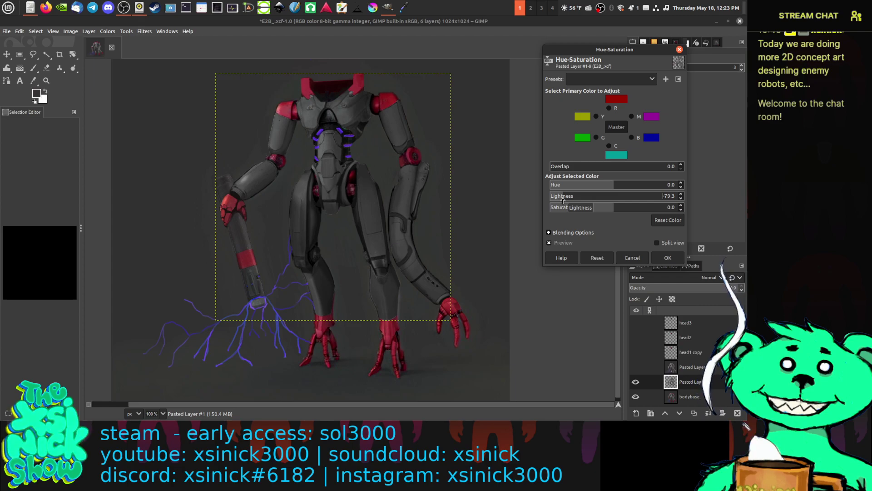
drag(563, 200, 571, 197)
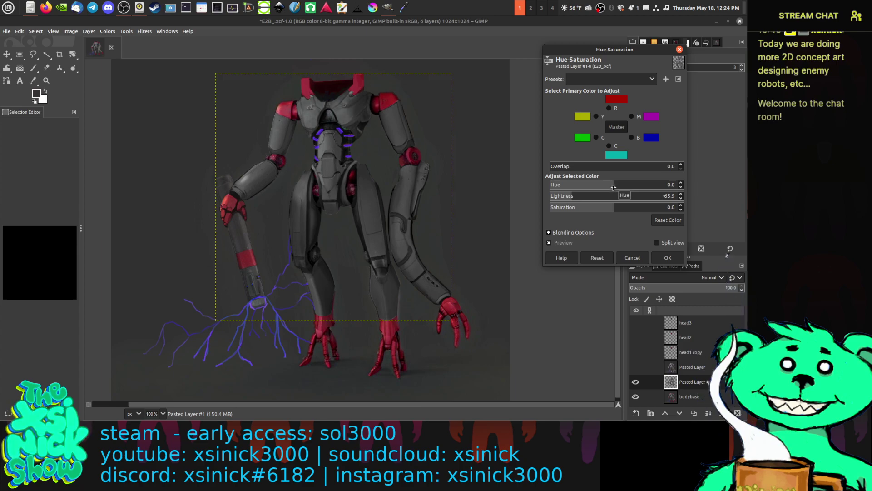
drag(614, 188, 593, 196)
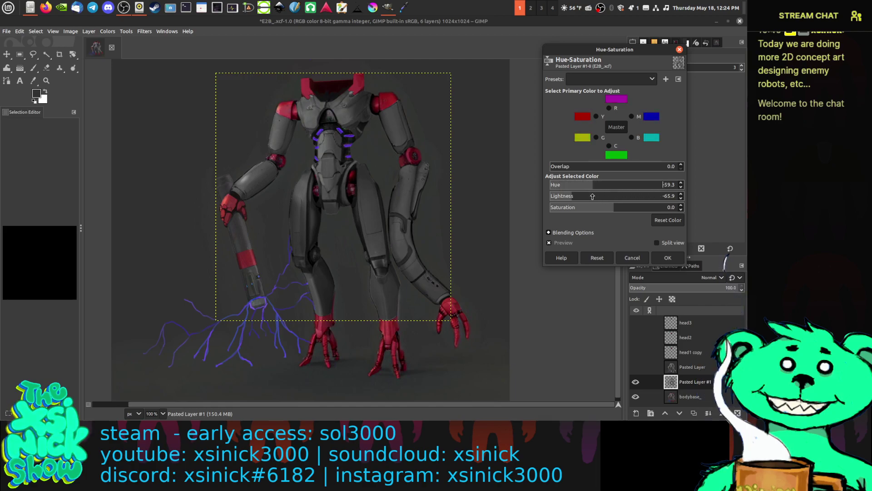
drag(593, 196, 622, 206)
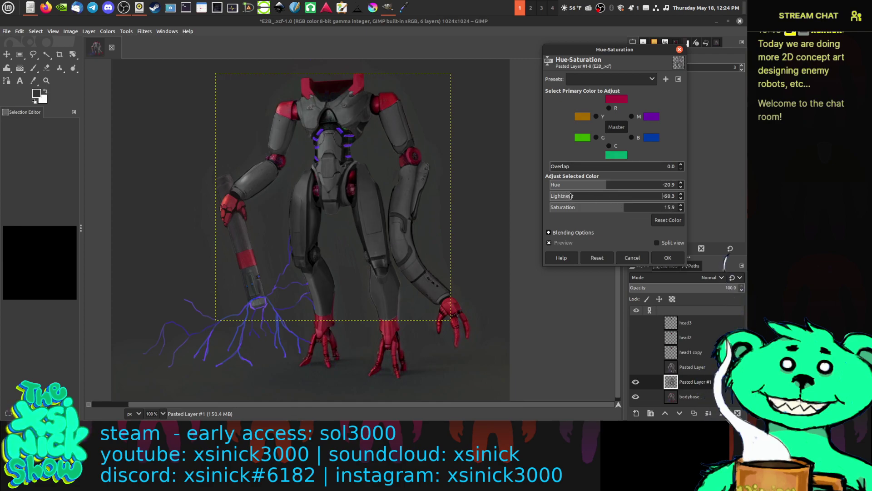
drag(570, 196, 586, 197)
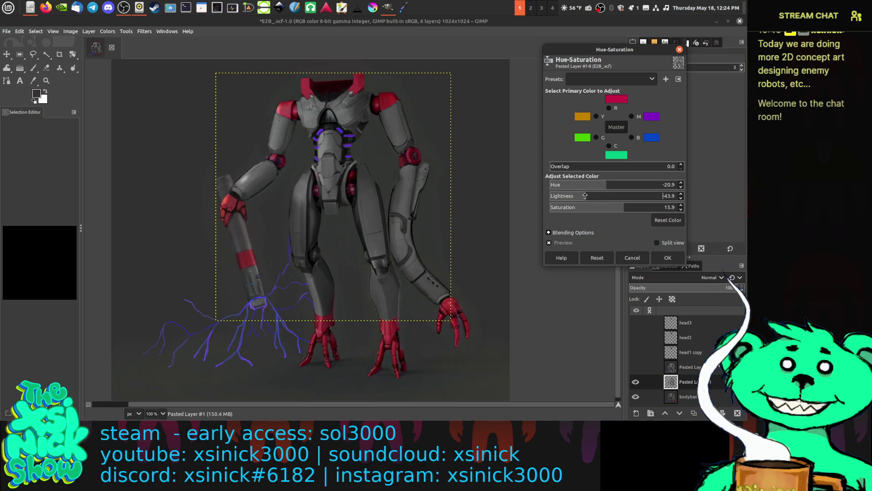
drag(586, 196, 567, 198)
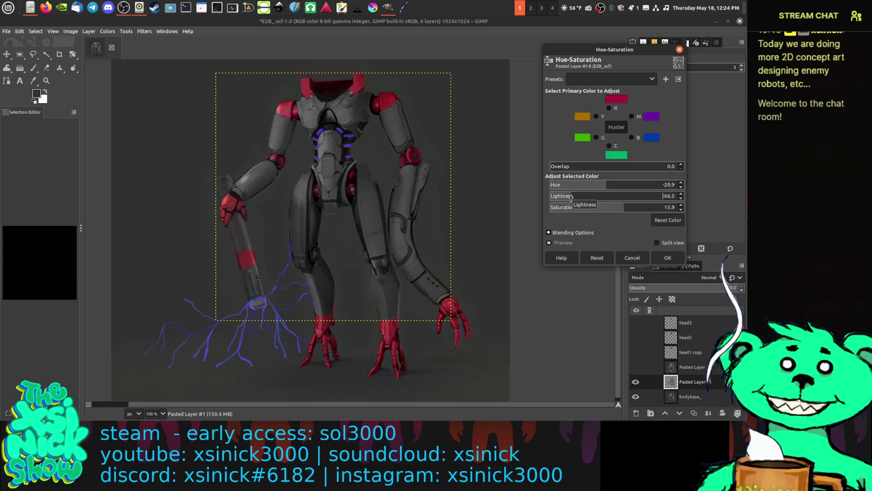
click(666, 258)
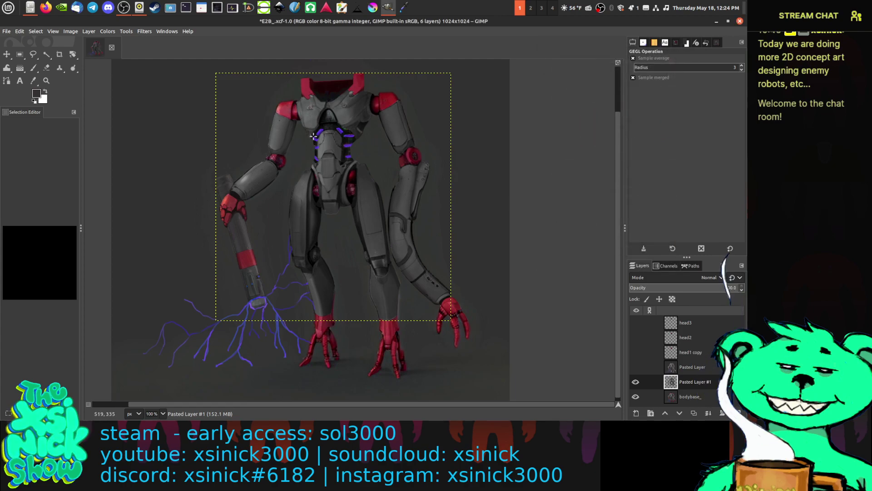
Step: Boost armour contrast with Levels: input white 195, gamma 0.71, output white 225
click(106, 31)
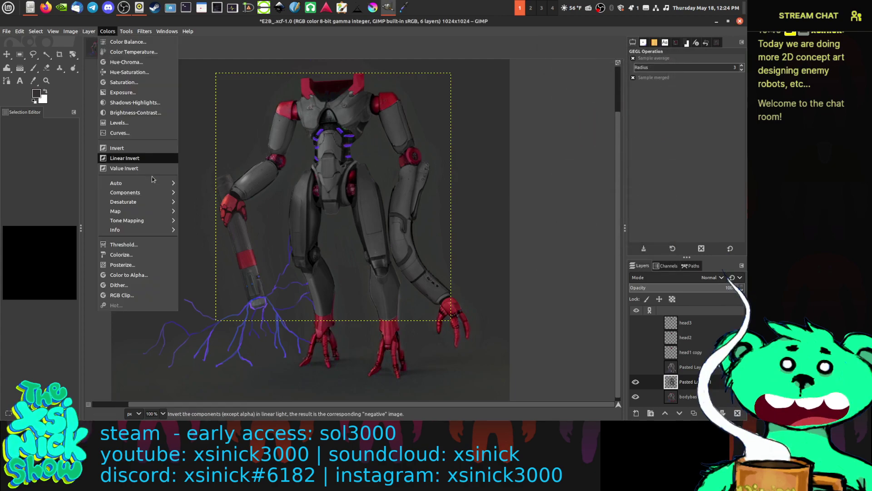
click(145, 124)
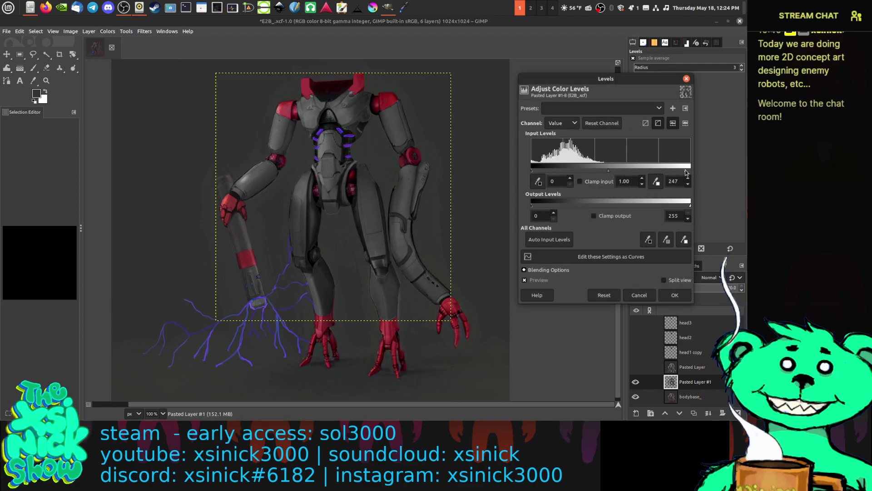
drag(687, 172, 669, 173)
drag(599, 170, 609, 170)
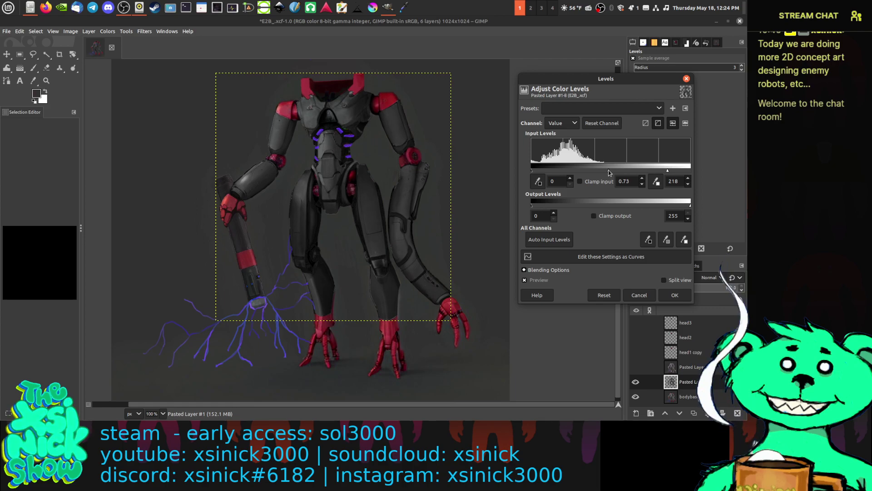
drag(609, 170, 606, 172)
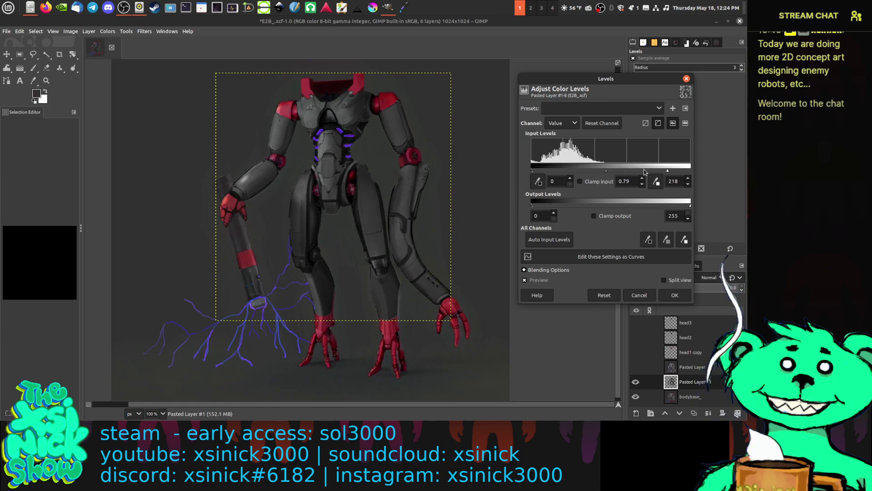
drag(668, 171, 653, 172)
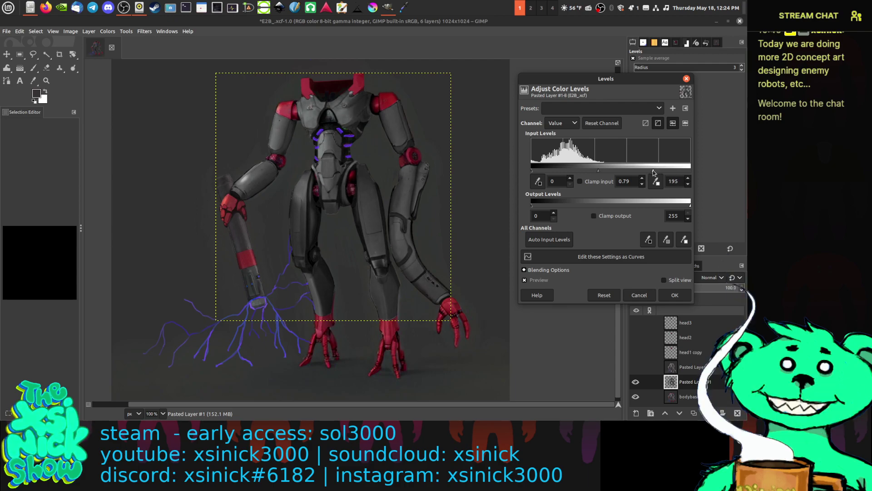
drag(598, 171, 601, 172)
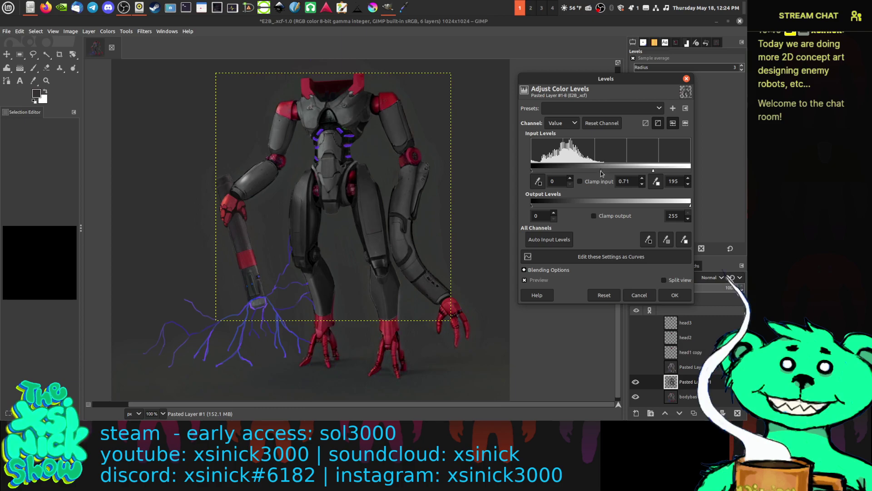
drag(691, 206, 672, 208)
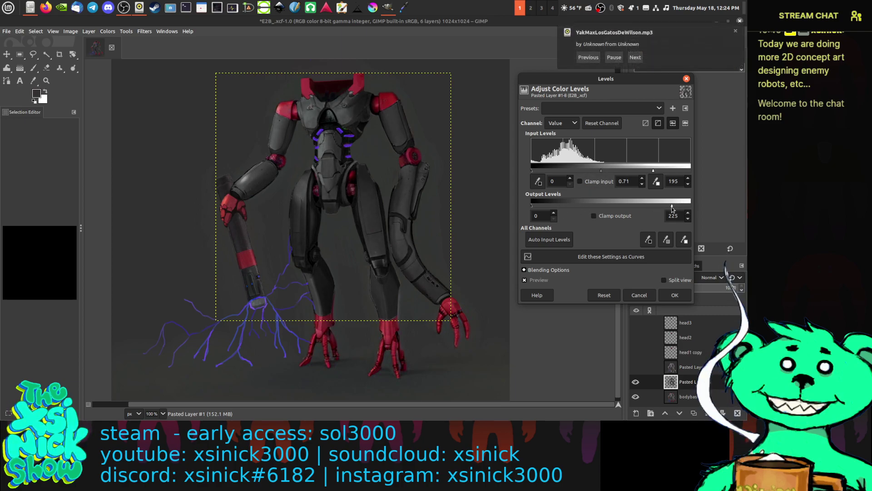
click(684, 298)
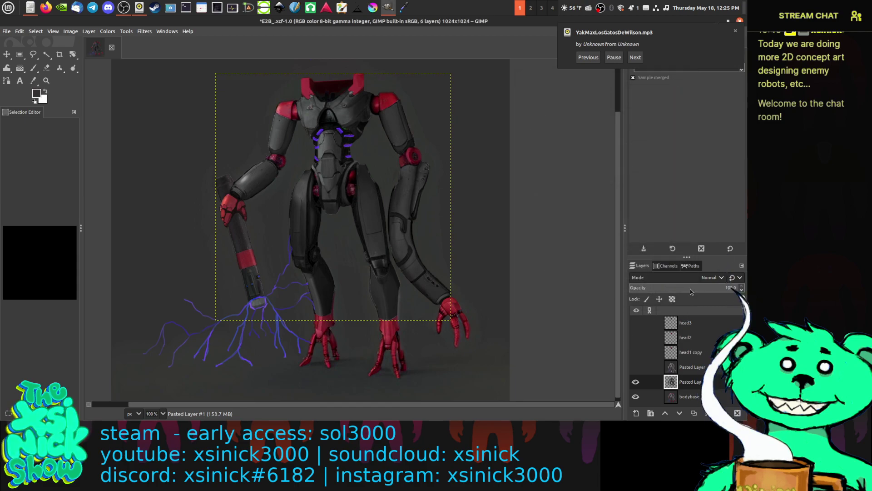
Step: Set Pasted Layer #1 to Multiply blend mode at about 81% opacity
click(713, 277)
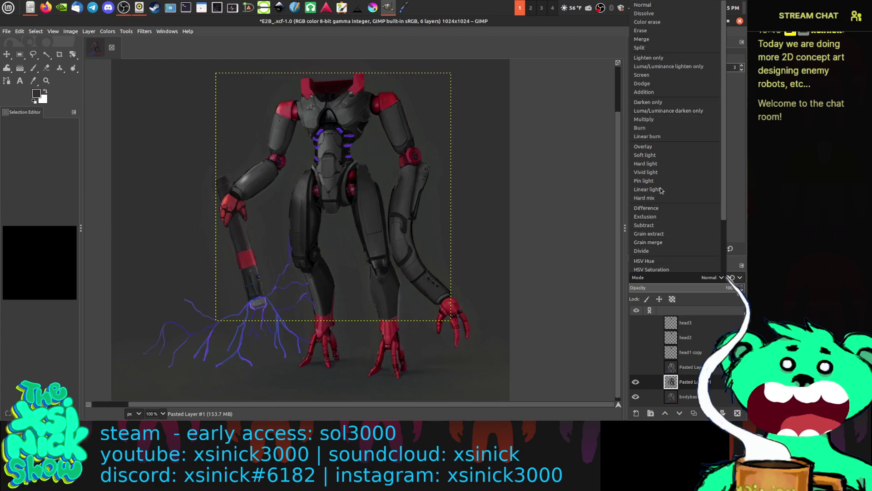
click(643, 119)
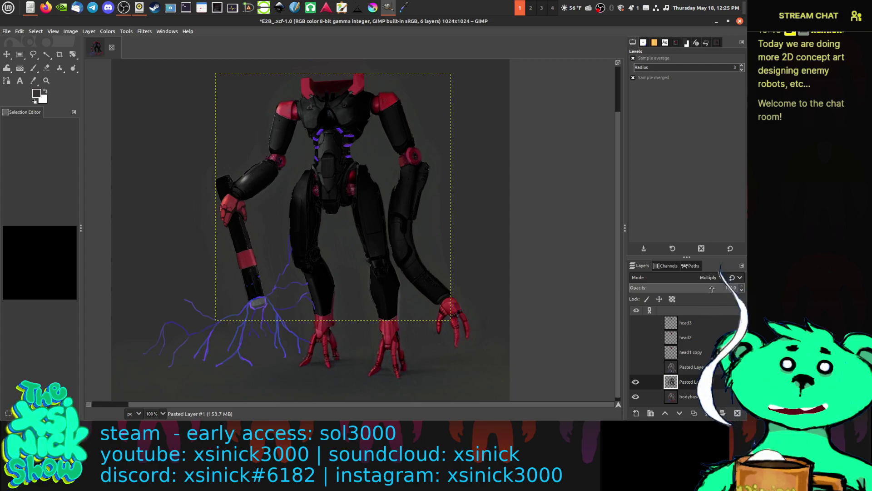
click(645, 288)
drag(645, 289, 713, 295)
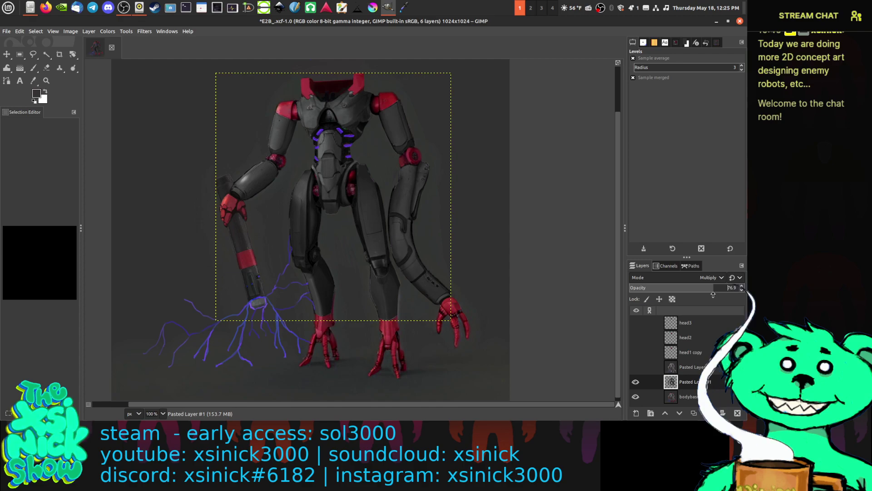
Step: Move Pasted Layer below Pasted Layer #1 and hide it
click(636, 367)
click(636, 367)
click(692, 367)
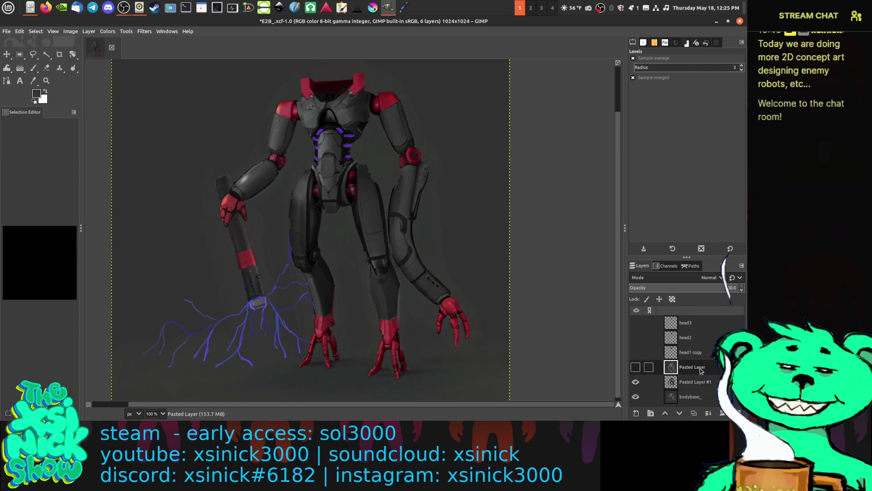
drag(698, 368, 703, 388)
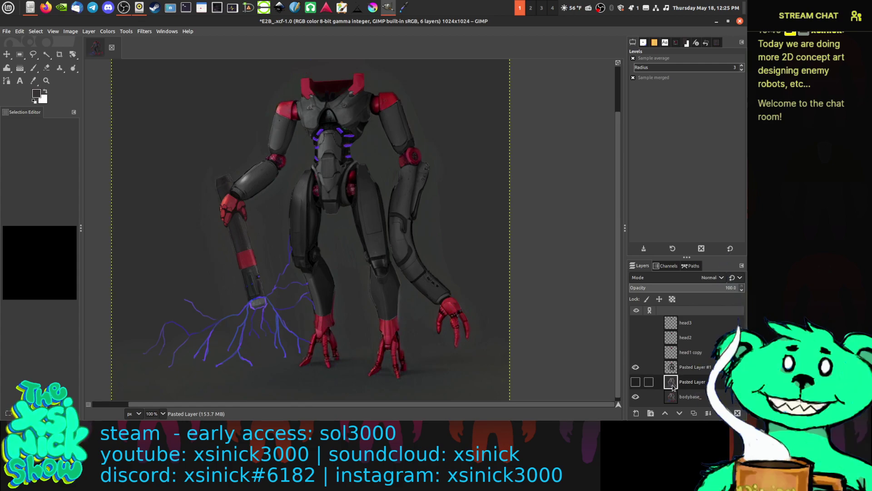
click(635, 382)
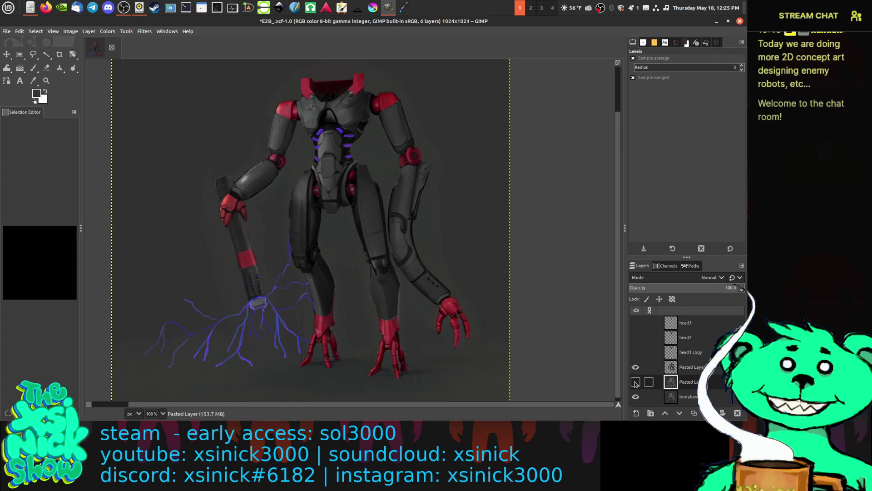
Step: Preview the head1 copy, head2 and head3 heads, leave all hidden, and select Pasted Layer #1
click(636, 352)
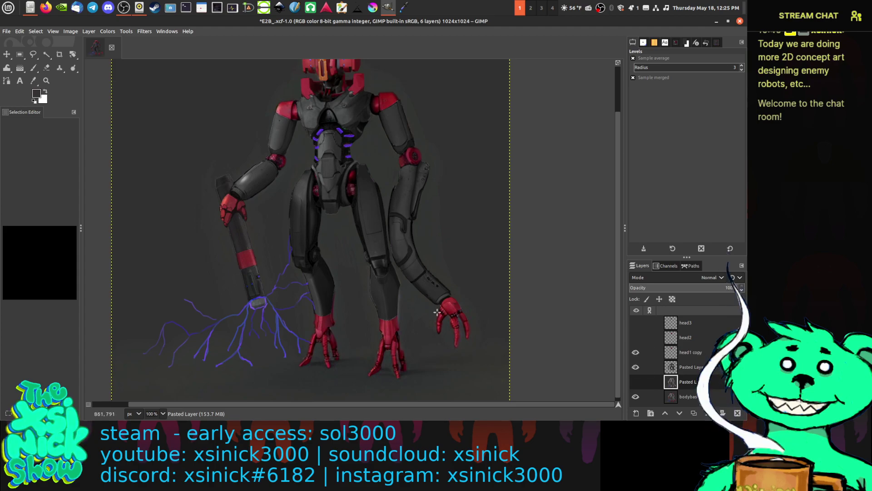
scroll(463, 325, up, 2)
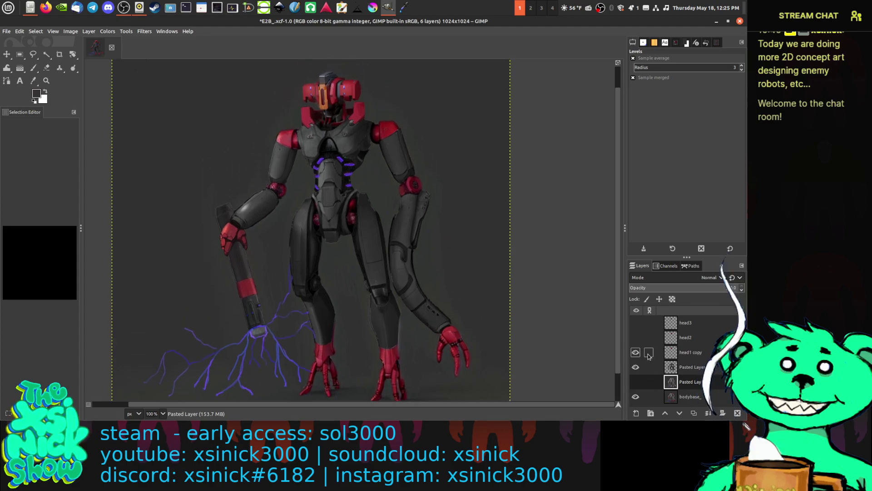
click(636, 337)
click(635, 337)
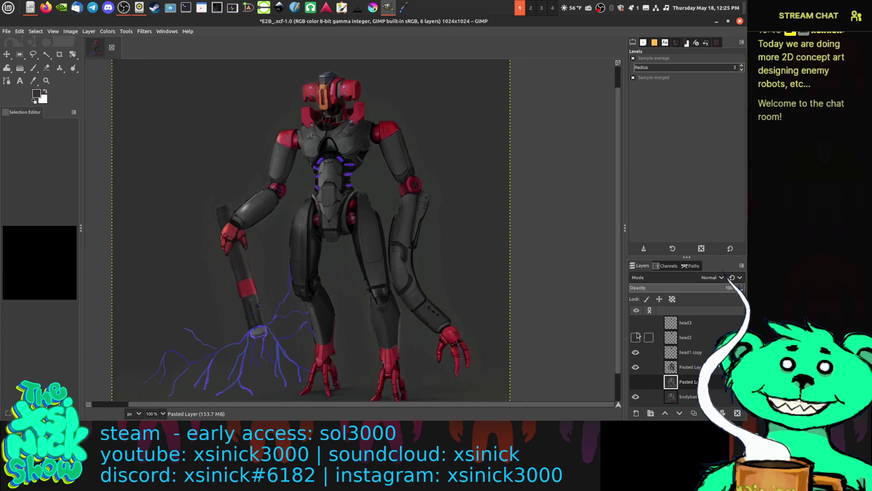
click(636, 352)
click(635, 323)
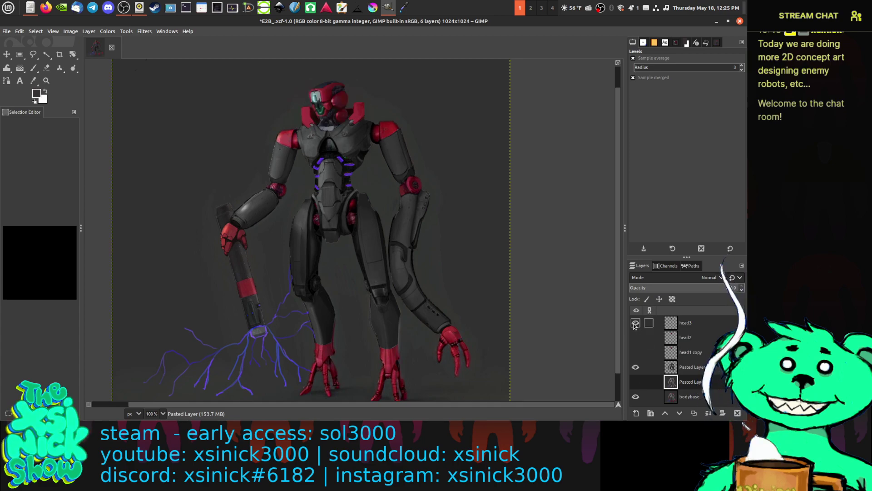
click(635, 323)
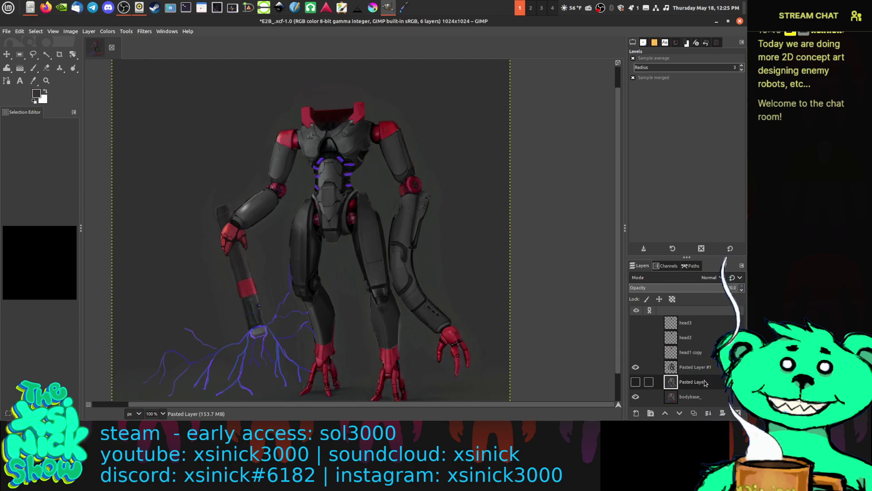
click(681, 366)
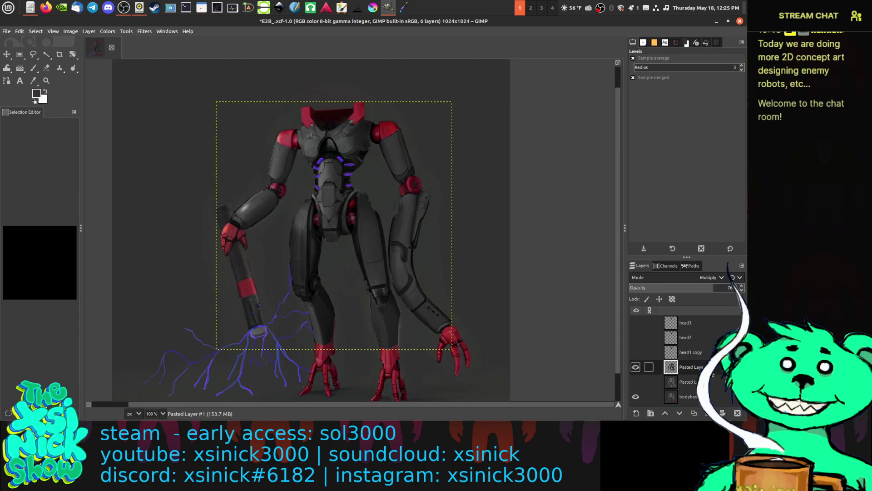
Step: Lower Pasted Layer #1's opacity to 66.9 and switch to the Smudge tool
click(702, 289)
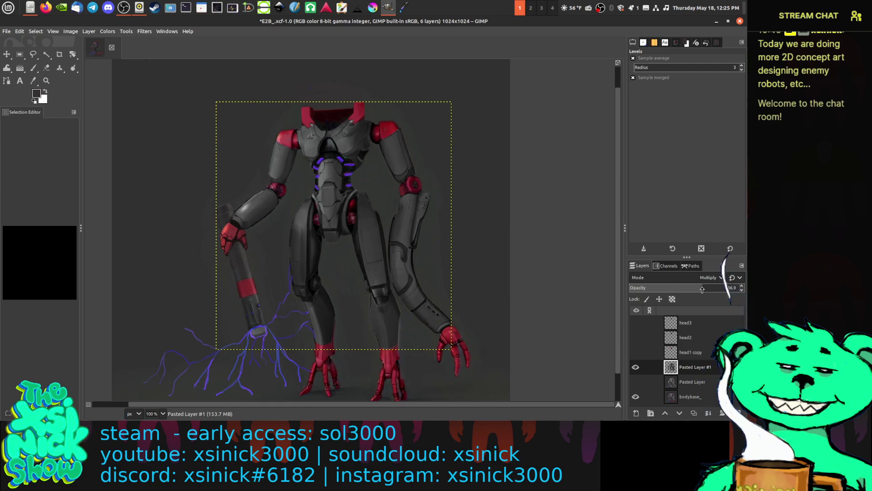
click(72, 68)
click(96, 67)
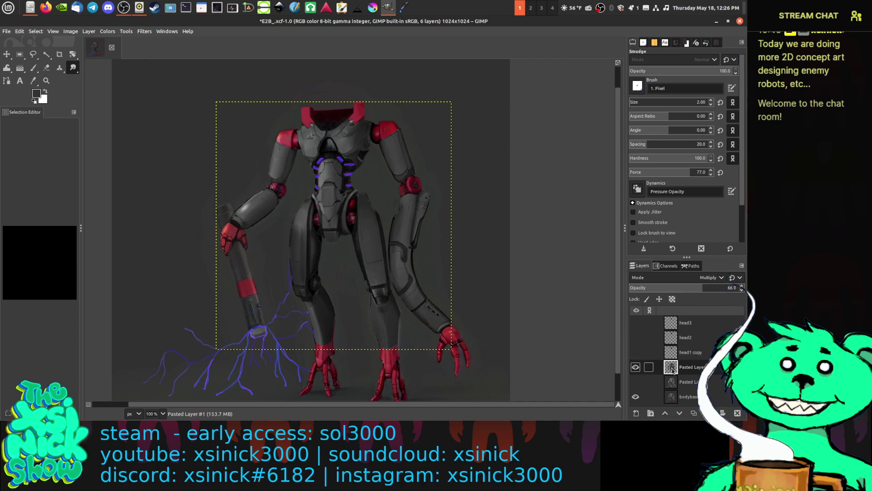
Step: Set the Smudge brush to size 24, hardness 23 and force 21
key(bracketright)
key(bracketright)
key(bracketright)
key(bracketright)
key(bracketright)
key(bracketright)
key(bracketright)
key(bracketright)
key(bracketright)
key(bracketright)
key(bracketright)
key(bracketright)
key(bracketright)
key(bracketright)
key(bracketright)
key(bracketright)
key(bracketright)
key(bracketright)
key(bracketright)
key(bracketright)
key(bracketright)
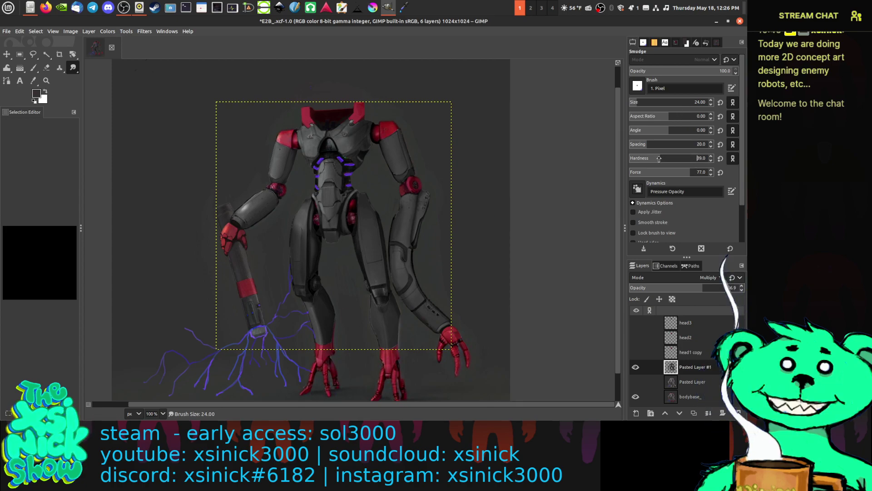
drag(659, 158, 645, 173)
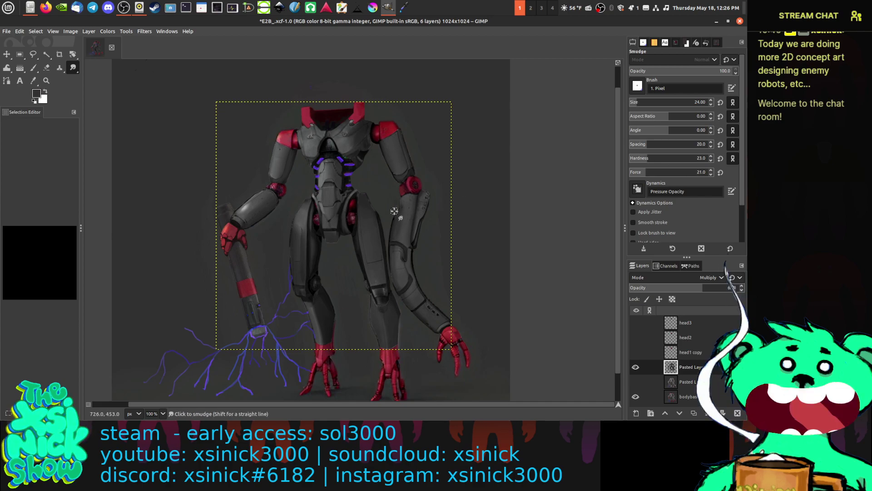
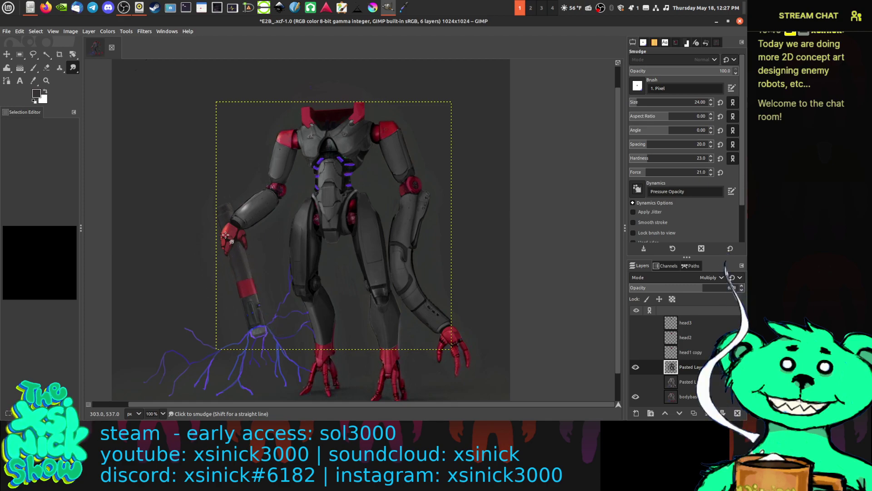
Step: Set Pasted Layer #1's opacity to 80, then lower it to 70
click(718, 287)
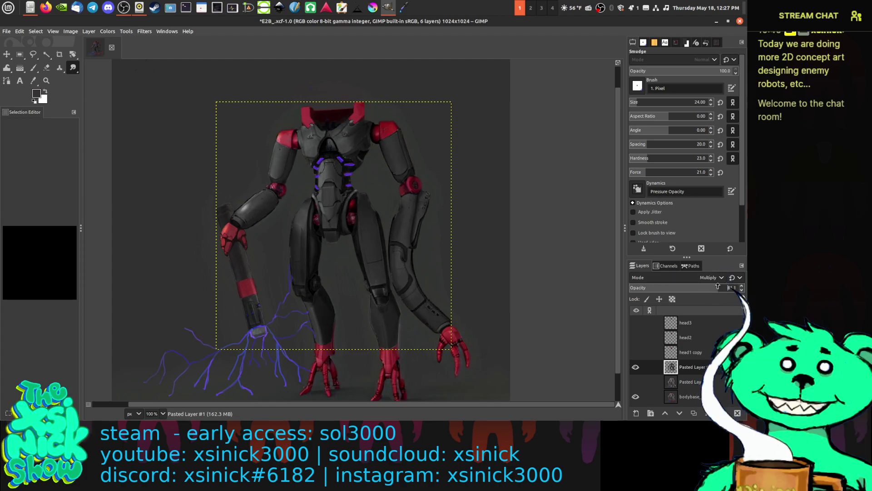
drag(718, 287, 749, 298)
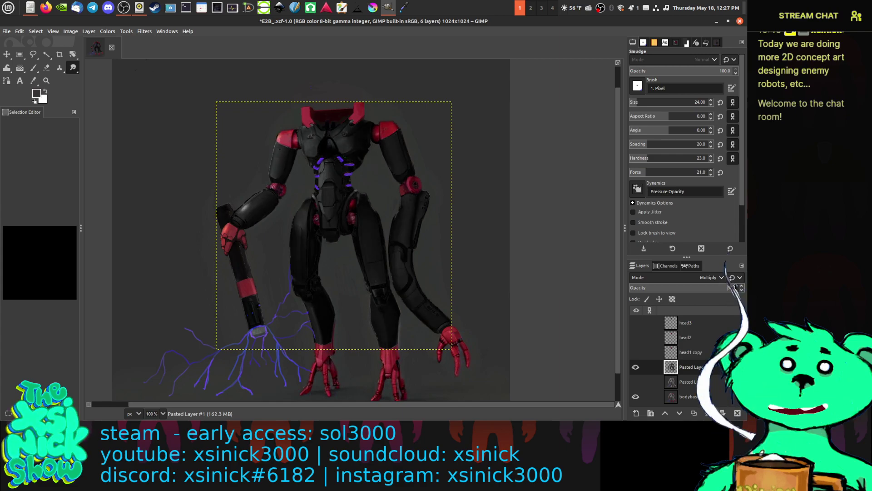
text(80)
key(Return)
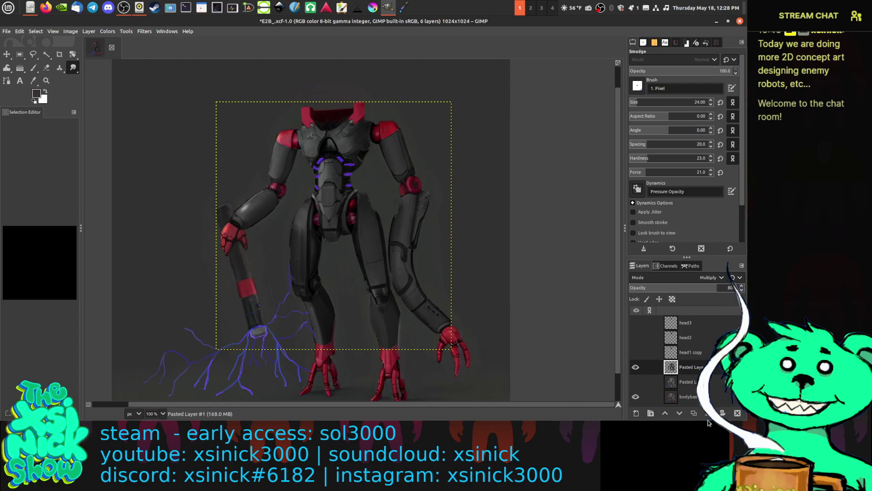
click(716, 287)
text(70)
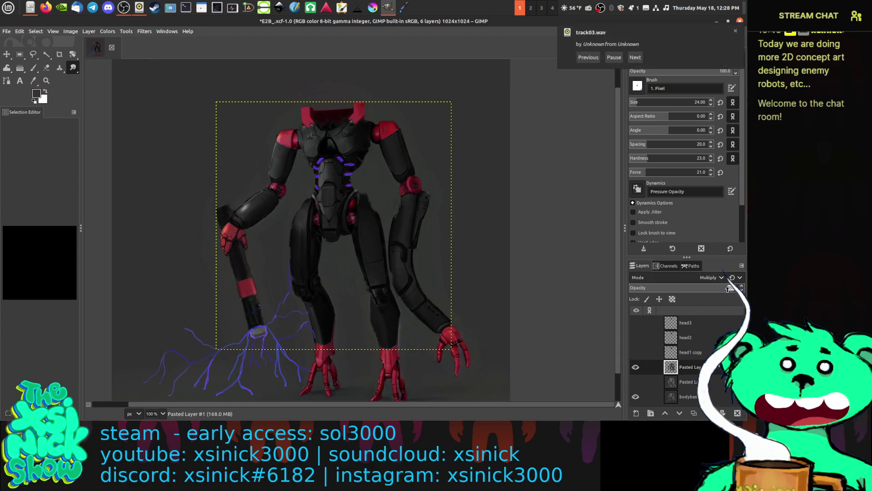
key(Return)
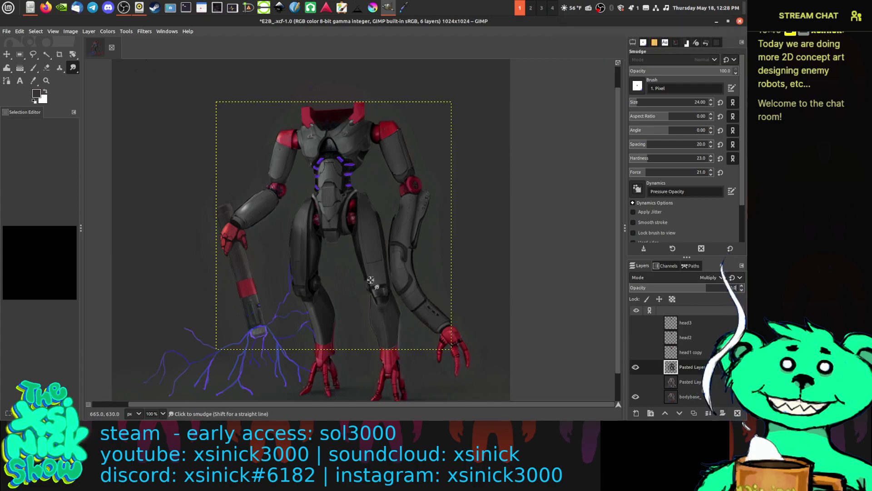
click(108, 32)
Step: In Levels on the shading layer, set input black 0, gamma 0.52 and white near 243
click(122, 122)
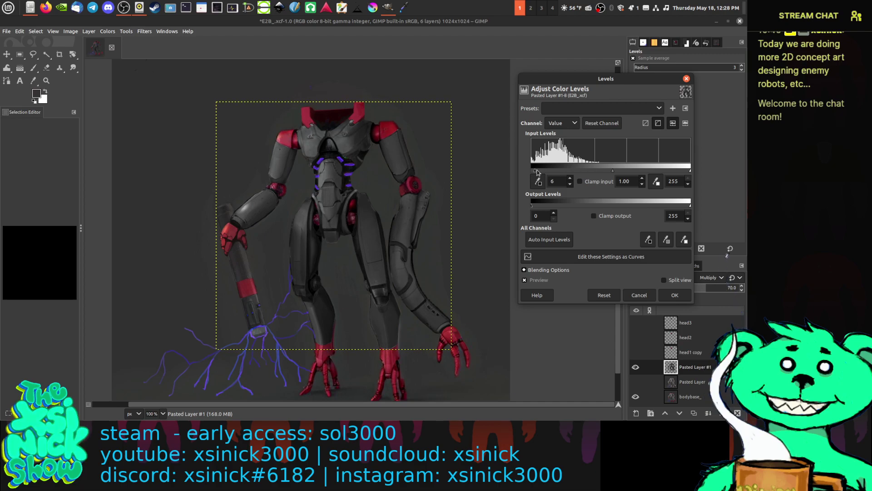
mouse_move(541, 171)
mouse_down()
mouse_move(571, 170)
mouse_move(527, 170)
mouse_up()
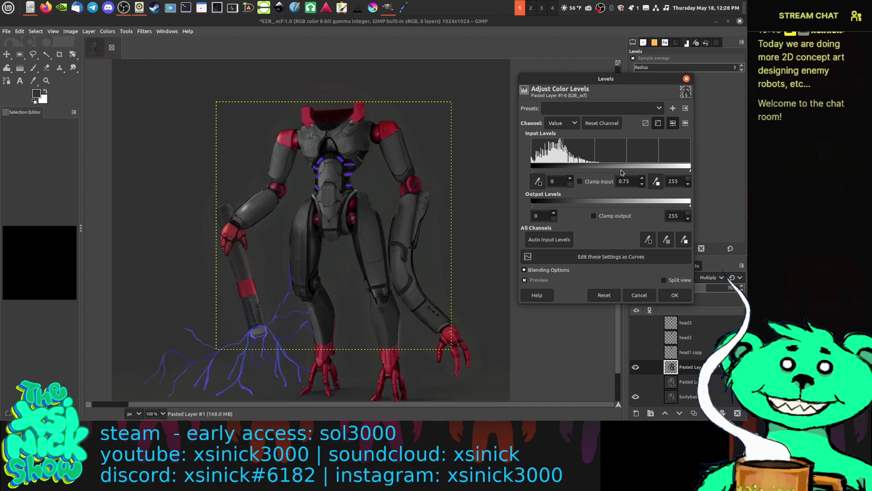
drag(622, 172, 621, 171)
drag(690, 170, 678, 171)
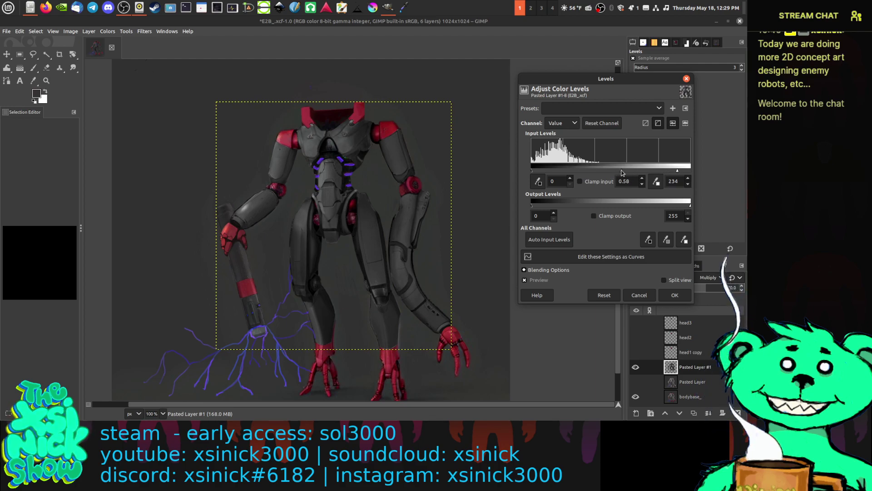
drag(622, 173, 626, 172)
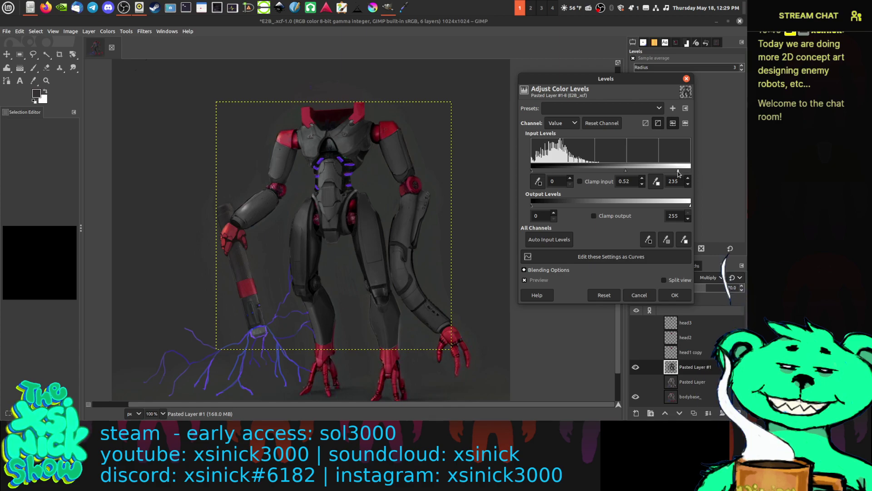
drag(678, 172, 683, 174)
Step: Apply the Levels, then preview and hide the head1 copy and head2 head variants
click(685, 299)
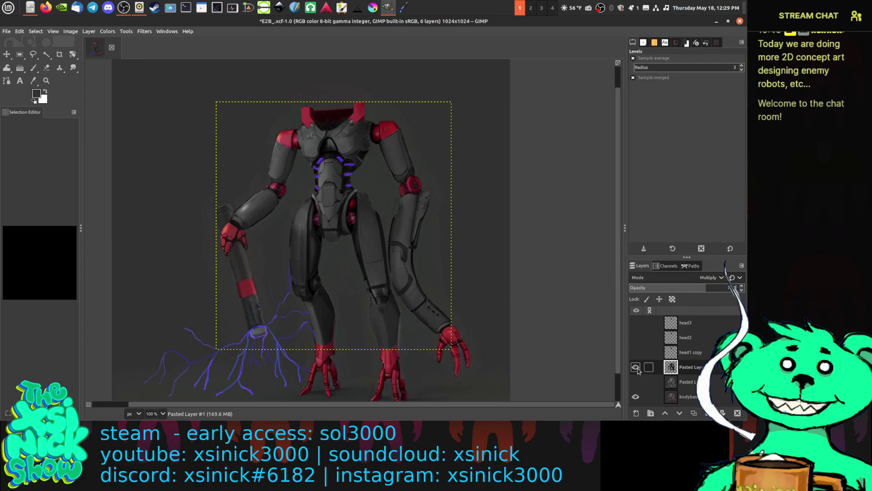
click(636, 352)
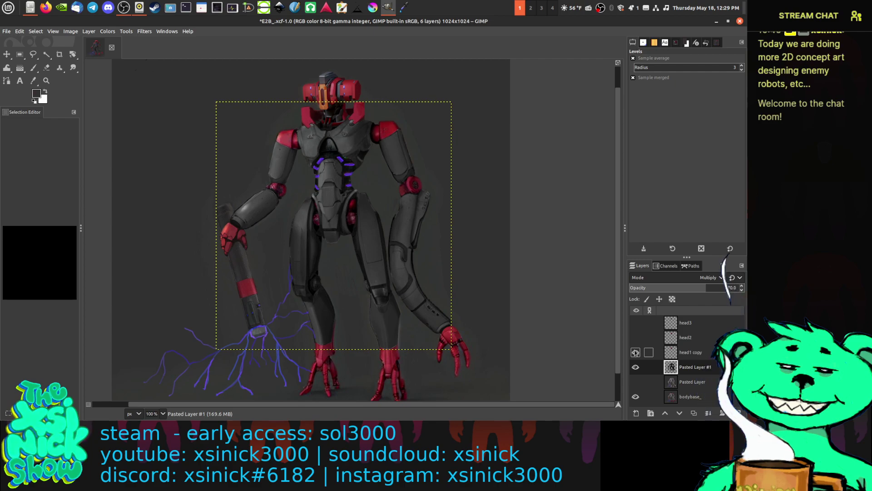
click(636, 352)
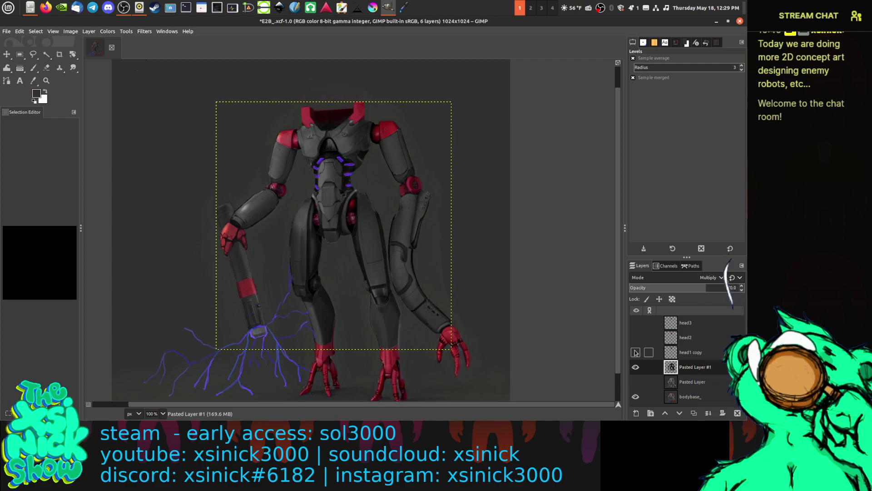
click(635, 338)
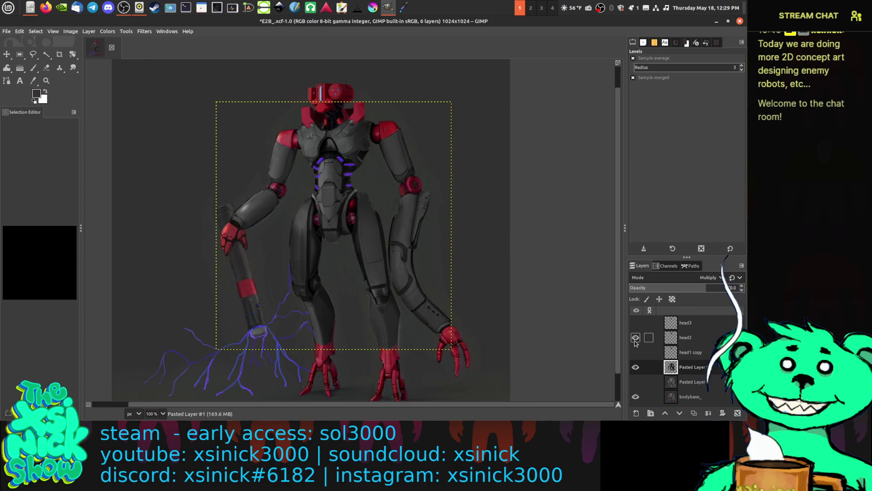
click(636, 339)
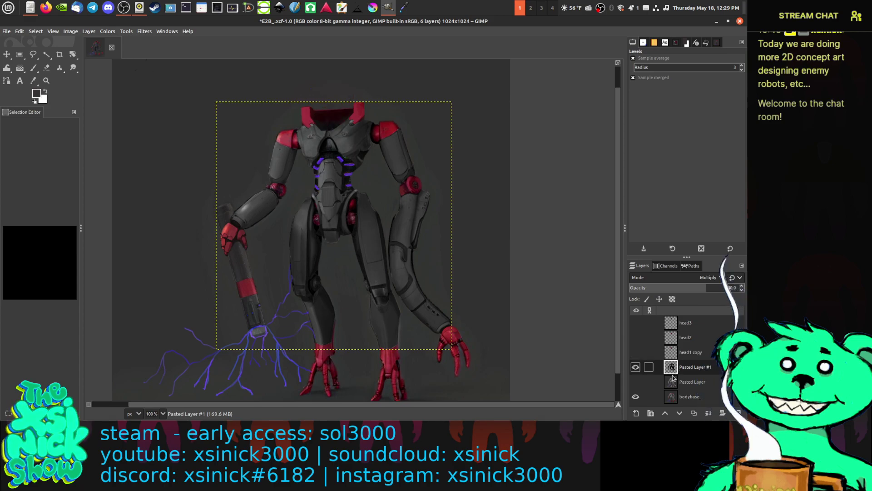
Step: Compare the shading on and off, set Pasted Layer #1 to about 78 opacity, show head1 copy
click(658, 382)
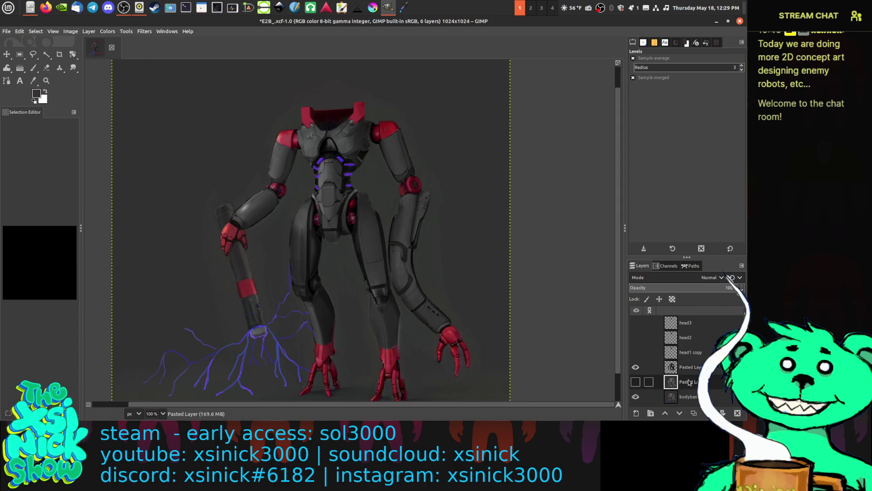
click(636, 368)
click(636, 367)
click(656, 367)
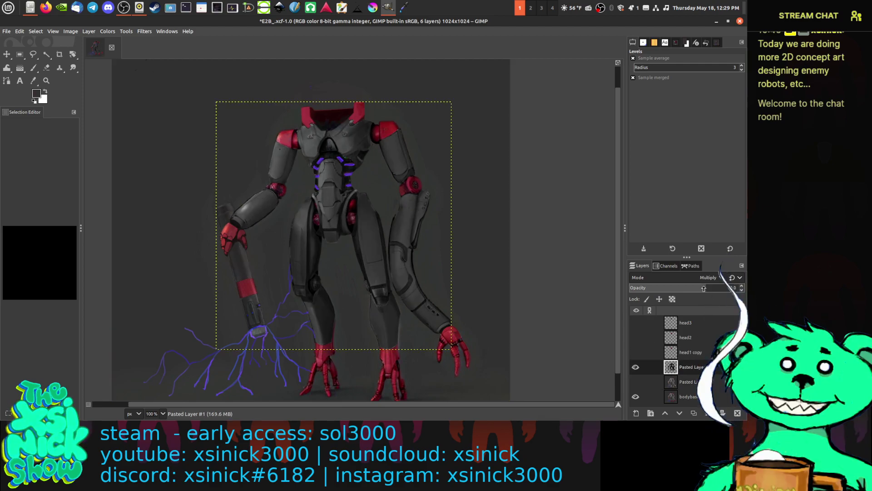
click(714, 288)
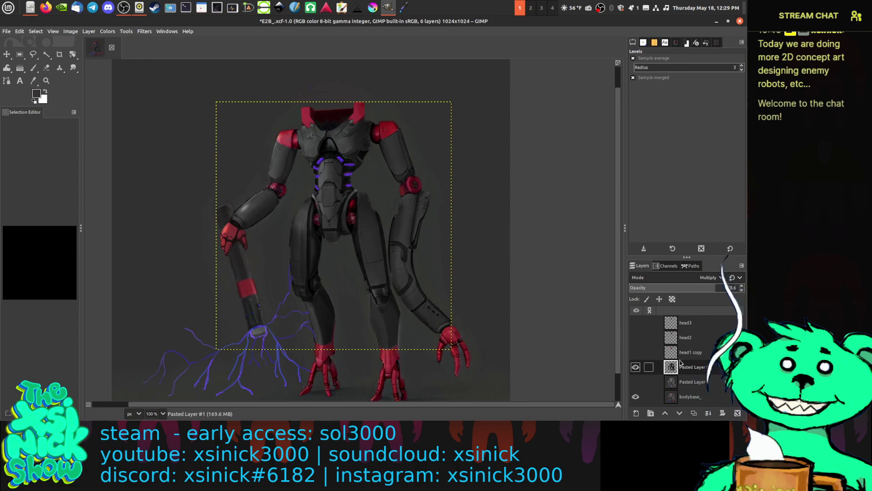
click(636, 352)
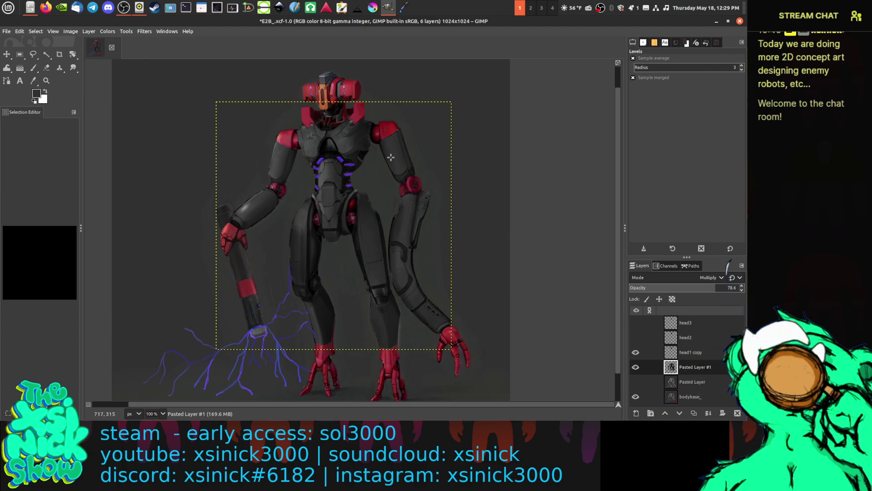
click(72, 68)
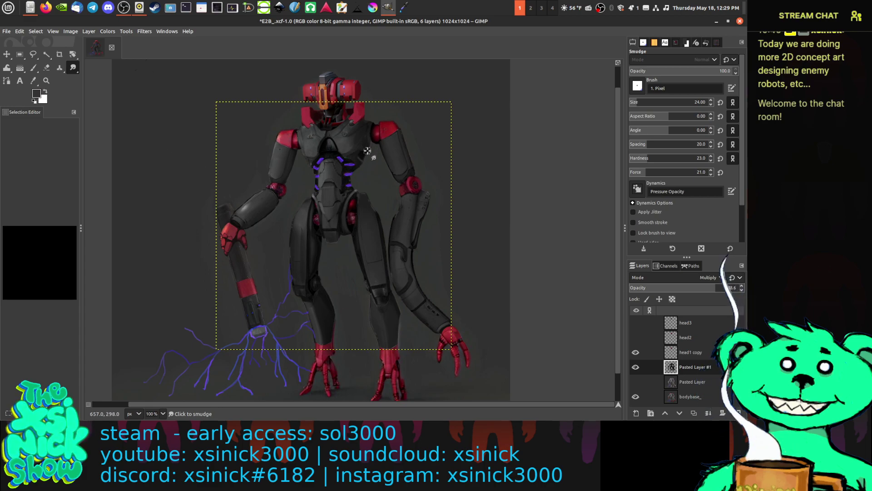
Step: Smudge the violet lightning strokes from the staff tip, then make bodybase_ the active layer
drag(382, 142, 400, 170)
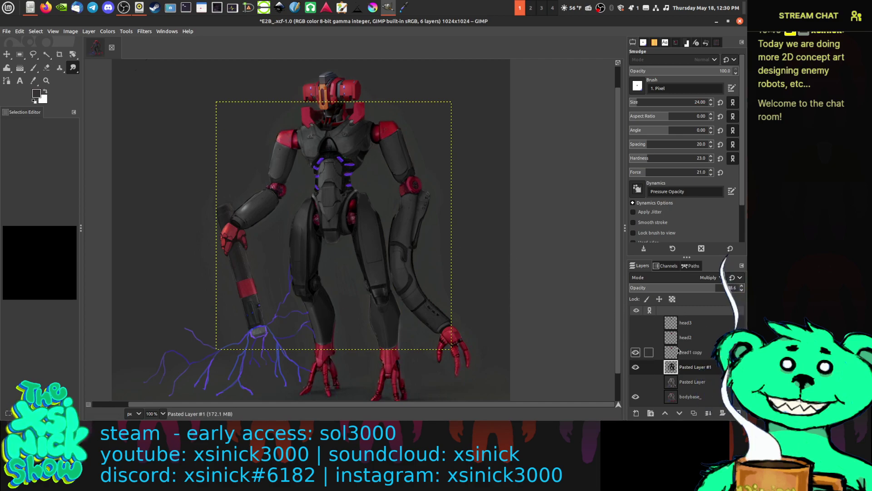
click(698, 398)
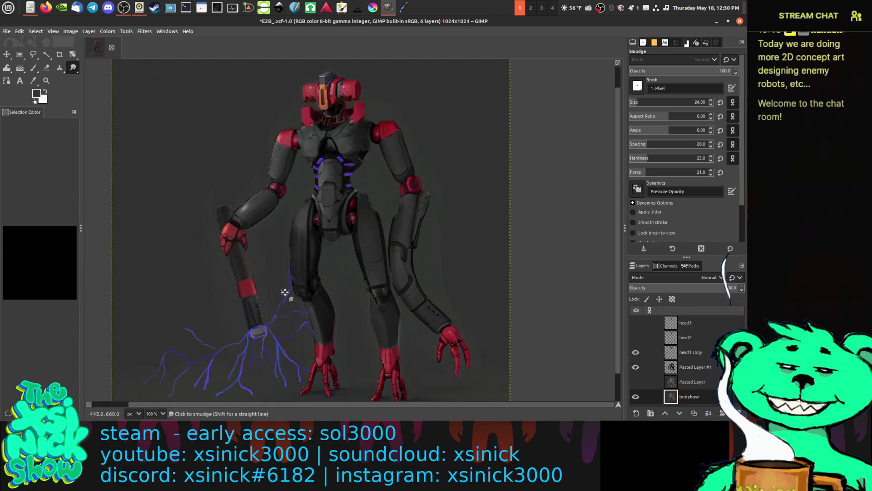
scroll(324, 271, up, 3)
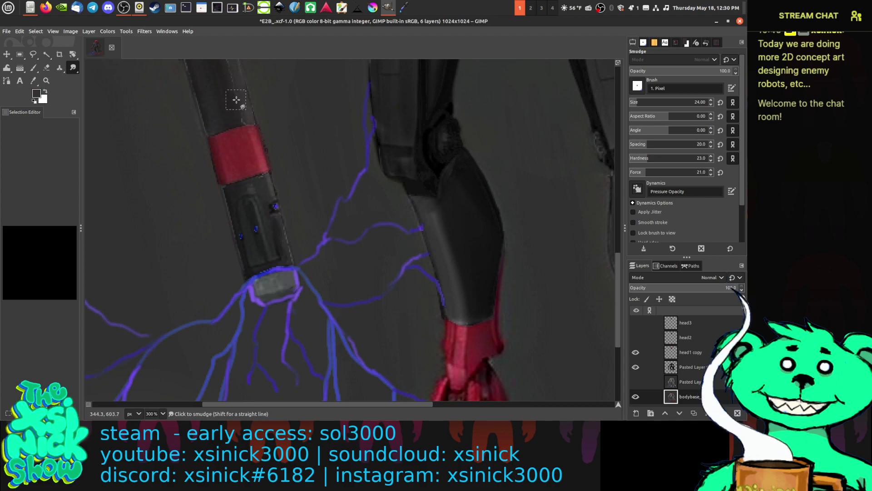
scroll(273, 132, up, 3)
scroll(282, 137, left, 2)
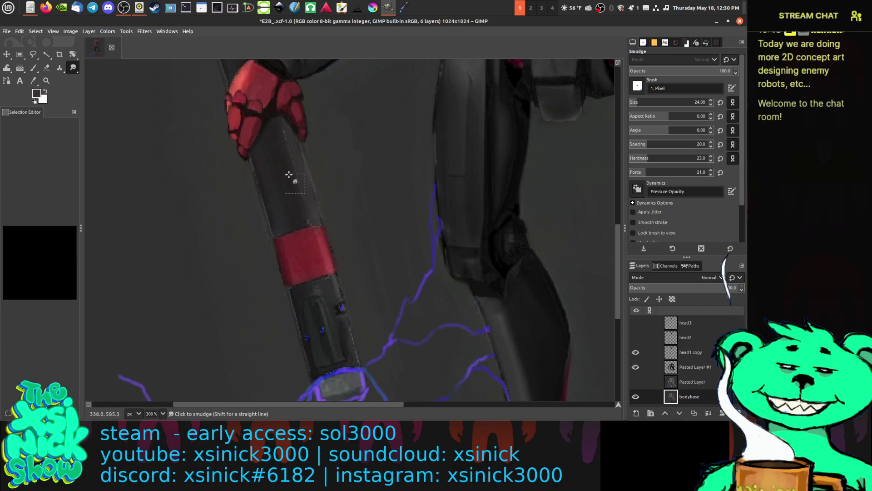
scroll(270, 204, up, 4)
scroll(282, 172, left, 2)
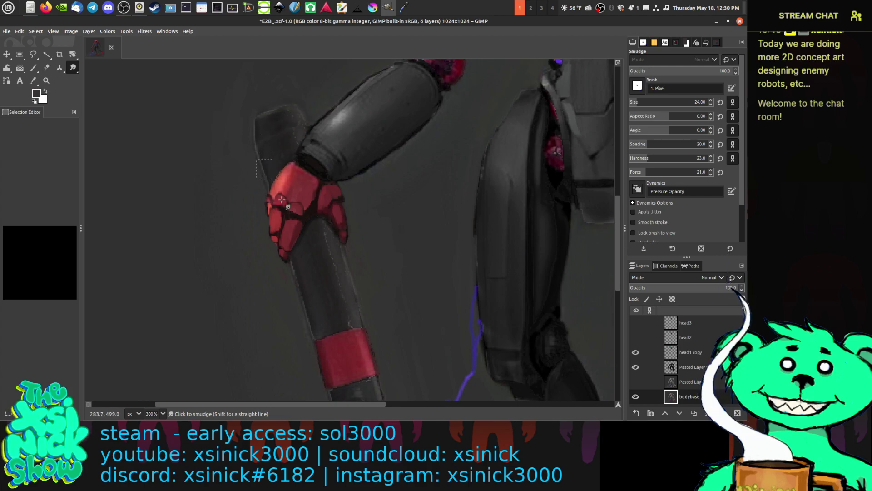
scroll(327, 209, down, 6)
scroll(327, 214, right, 2)
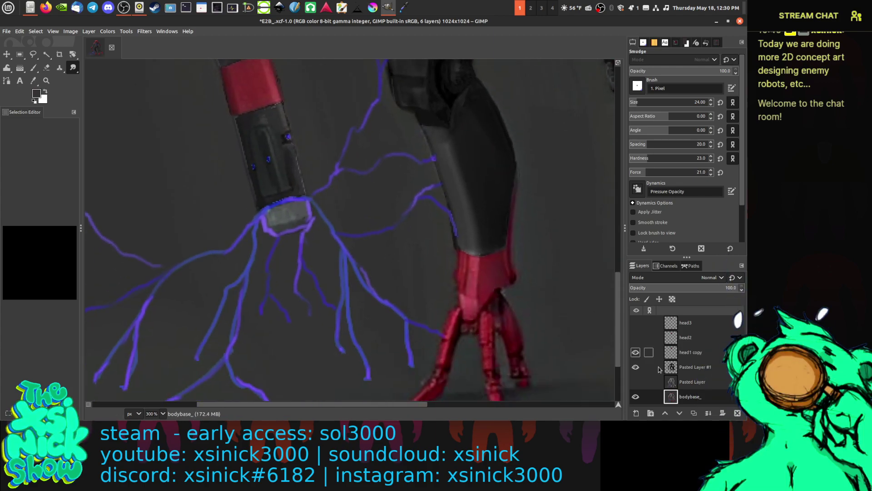
key(Page_Up)
key(Page_Up)
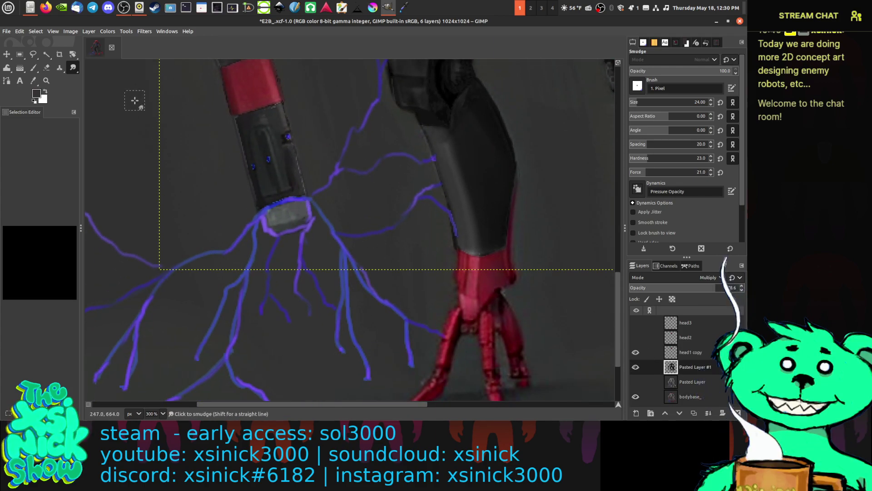
click(689, 396)
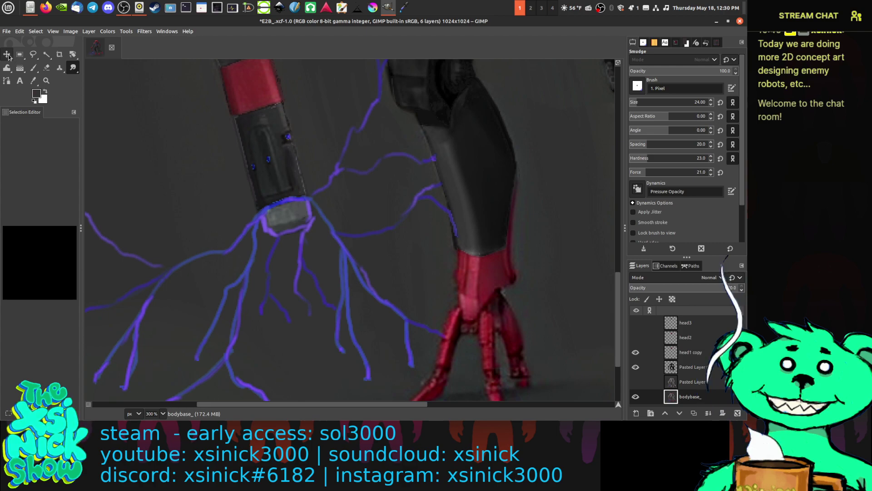
Step: With Free Select chosen, toggle Pasted Layer's visibility and return to the bodybase_ layer
click(33, 54)
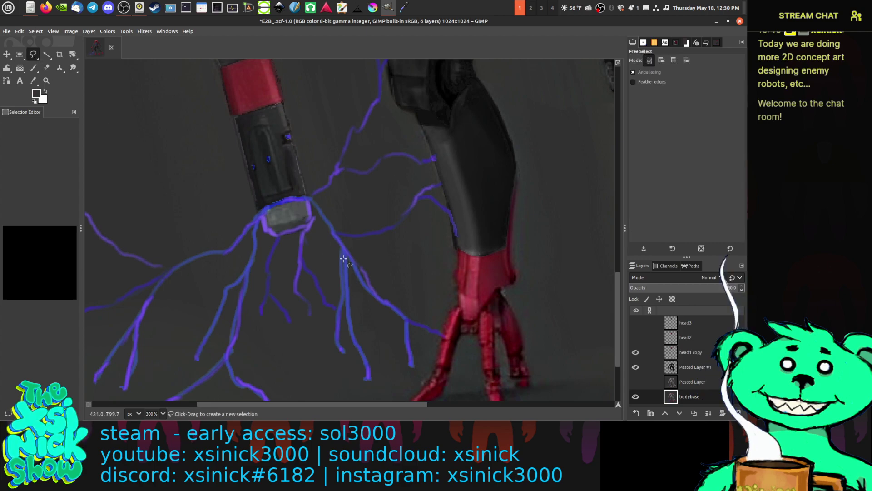
click(693, 366)
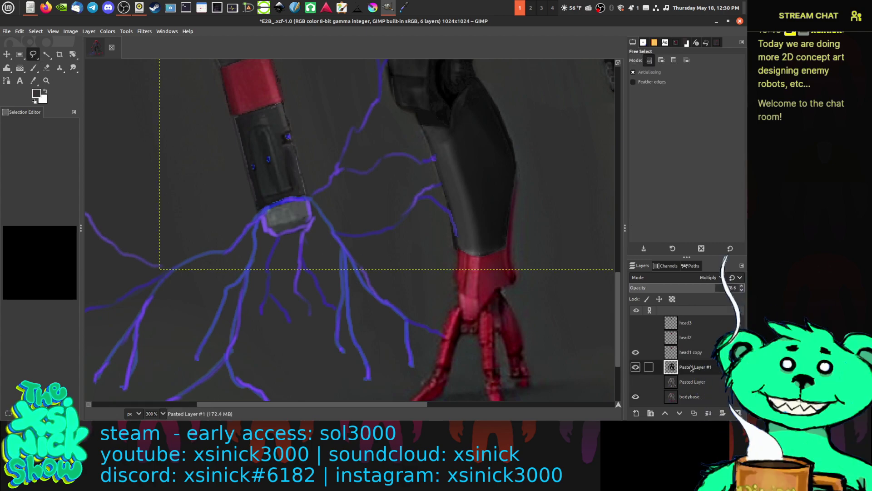
click(307, 202)
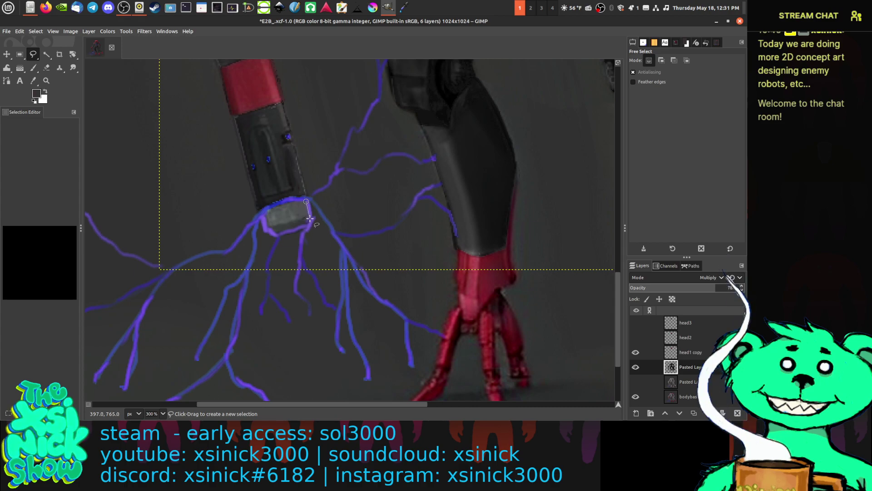
scroll(347, 228, down, 7)
scroll(350, 251, up, 4)
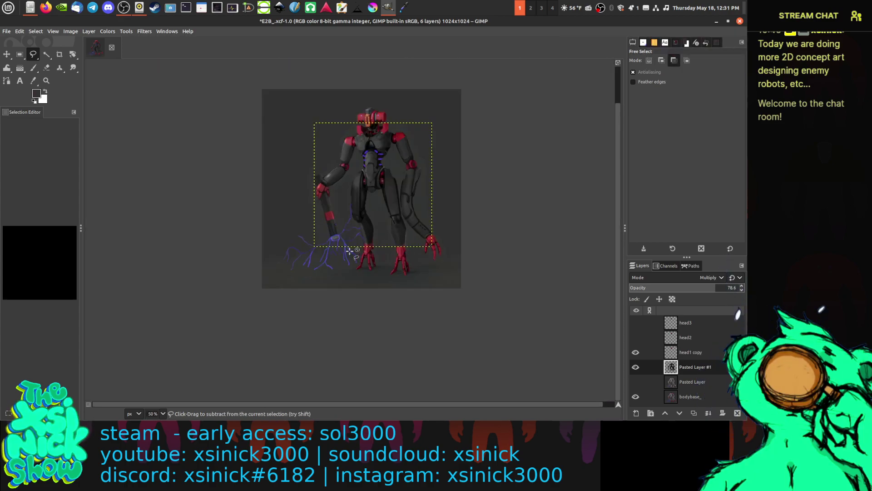
scroll(351, 243, up, 2)
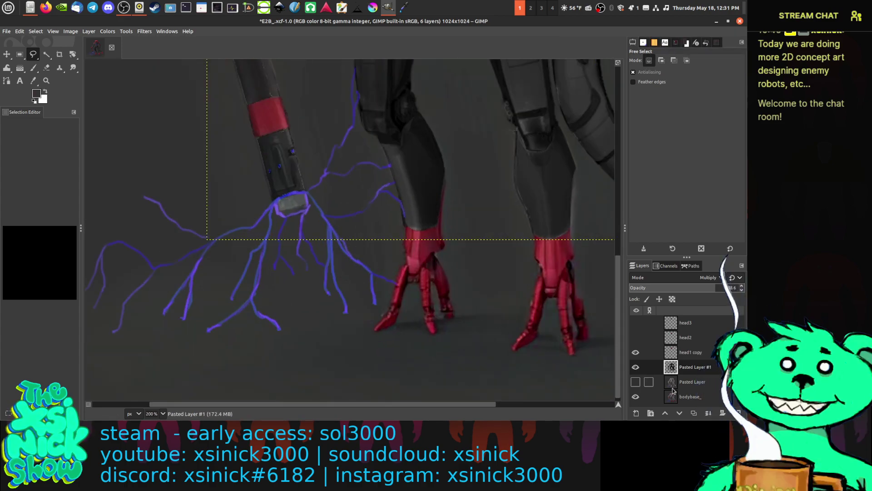
click(693, 382)
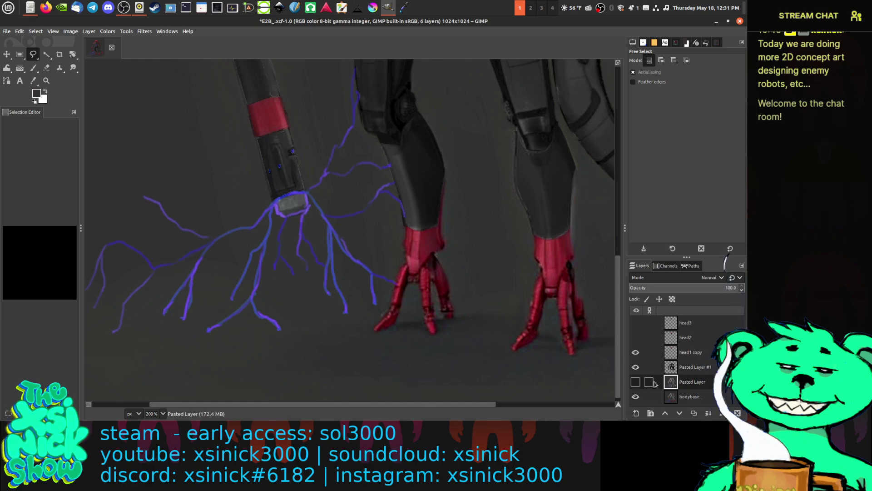
click(636, 381)
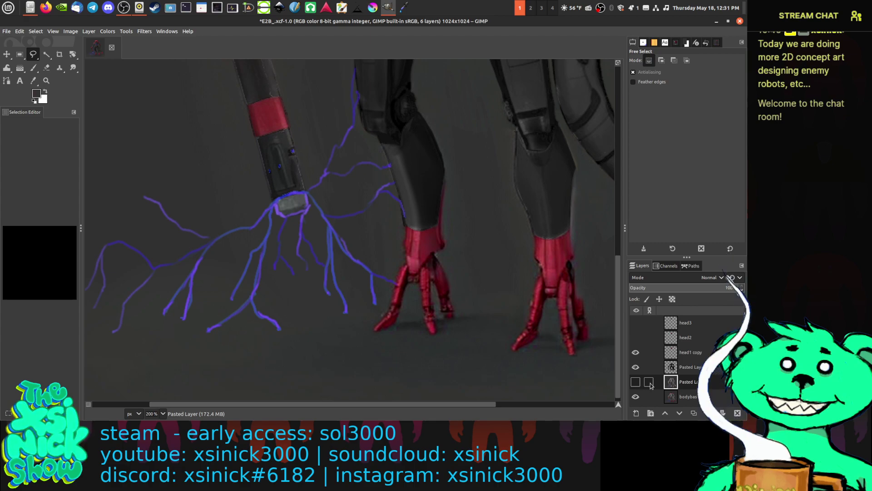
click(697, 398)
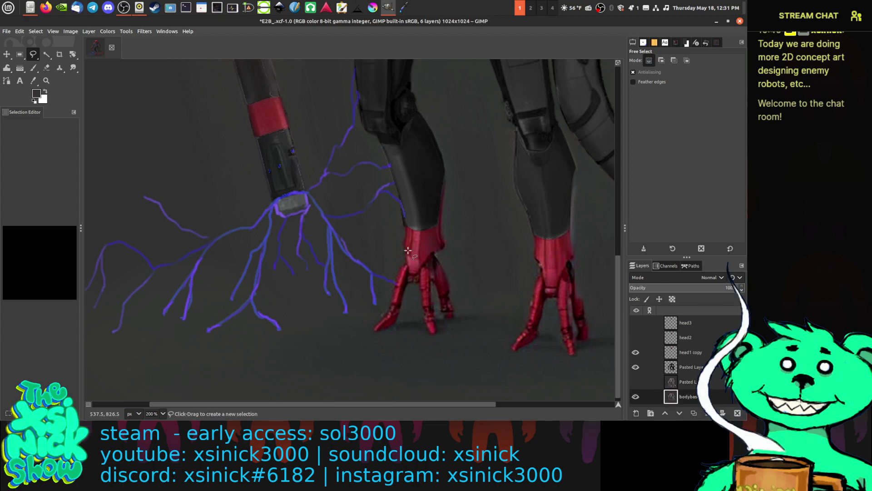
Step: Outline the grey cap at the staff tip with a four-point free selection
click(298, 167)
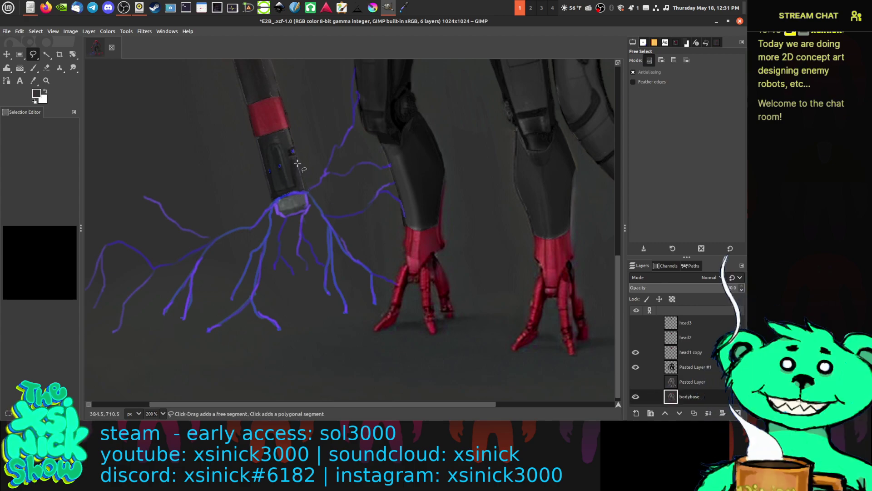
click(304, 192)
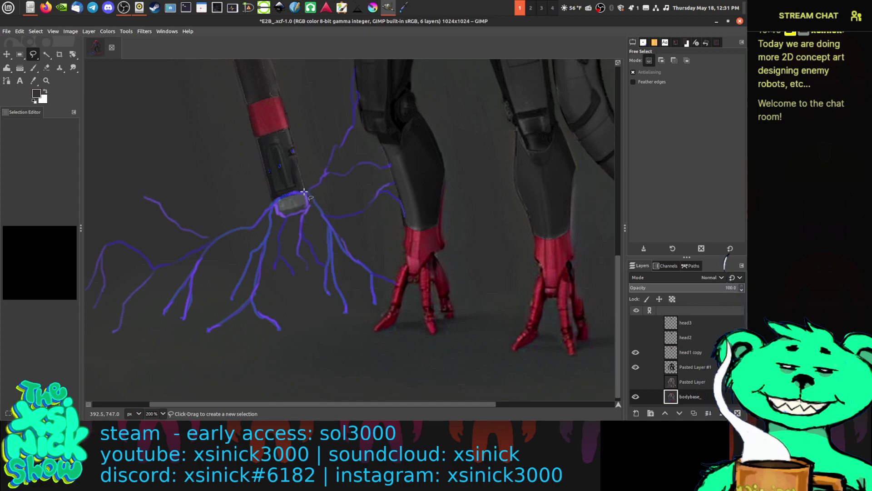
click(306, 211)
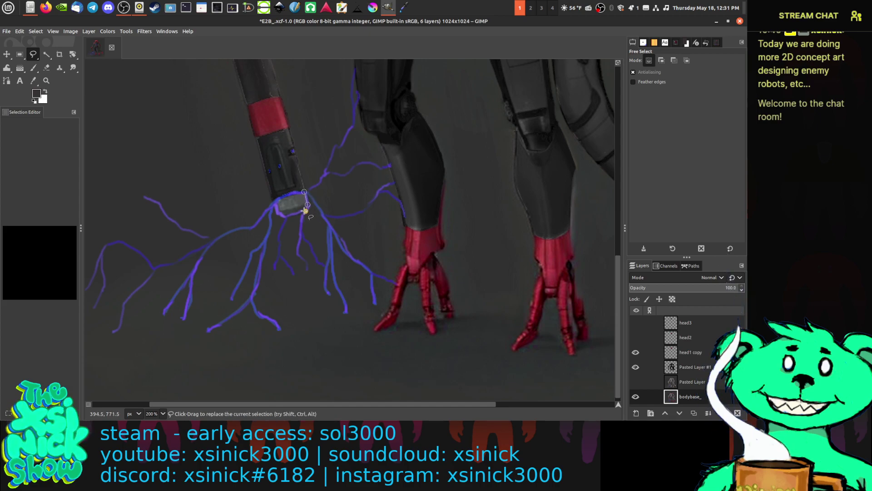
double_click(274, 201)
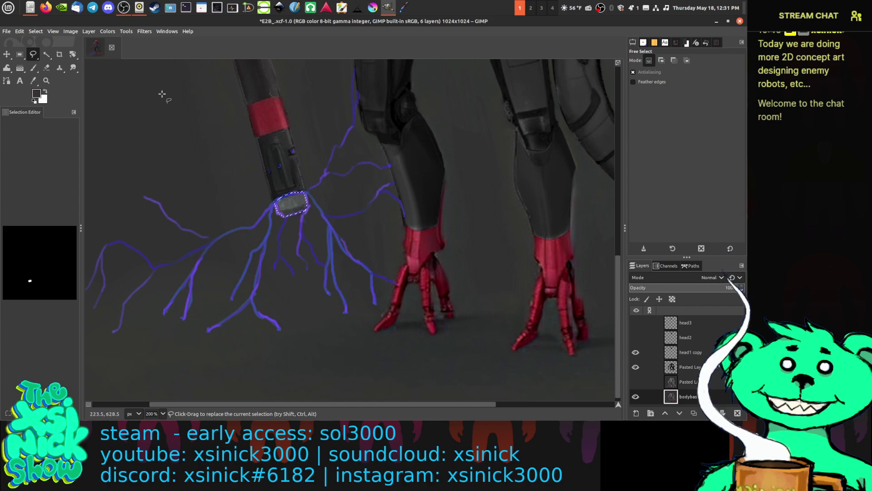
Step: Apply Levels to the selected staff cap with input black 39 and gamma 0.89
click(71, 31)
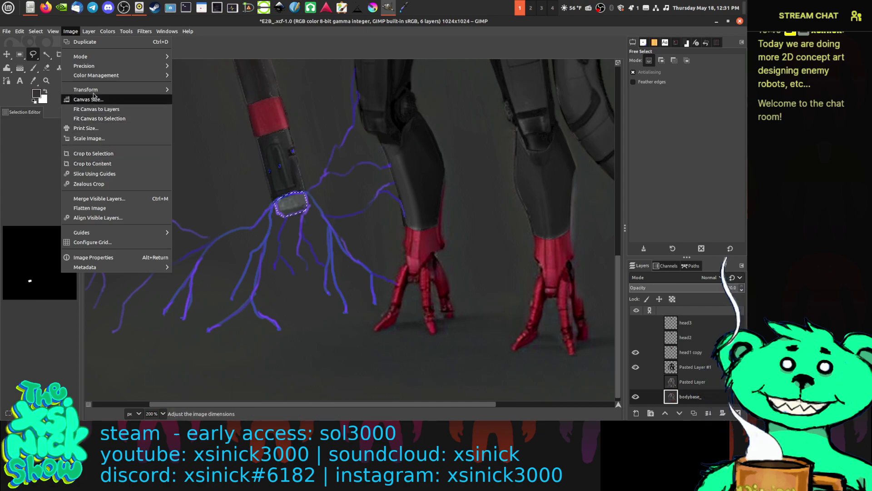
mouse_move(108, 80)
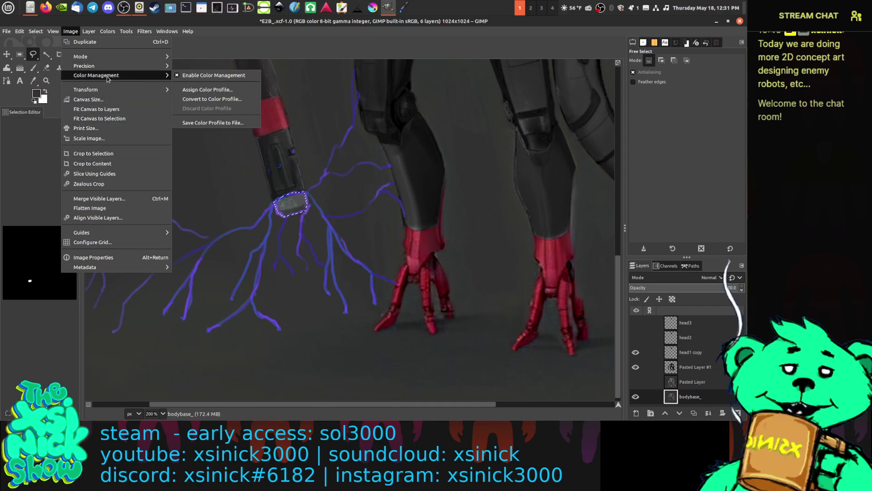
mouse_move(107, 31)
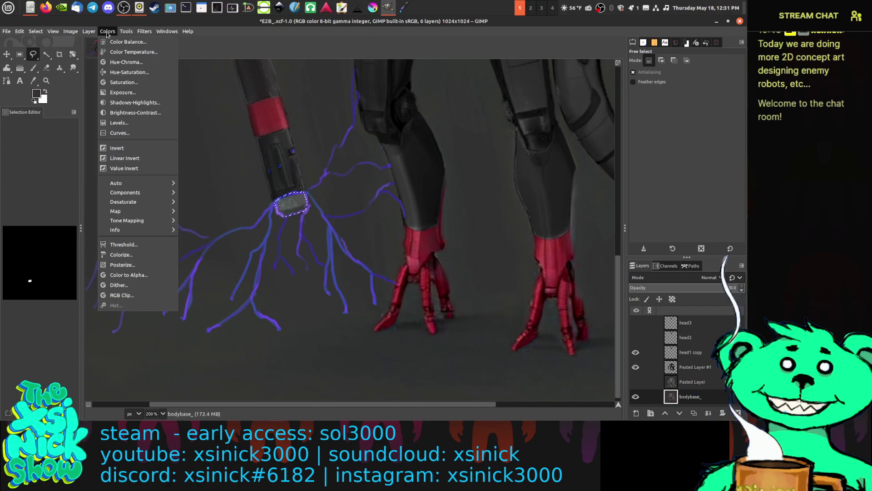
click(128, 122)
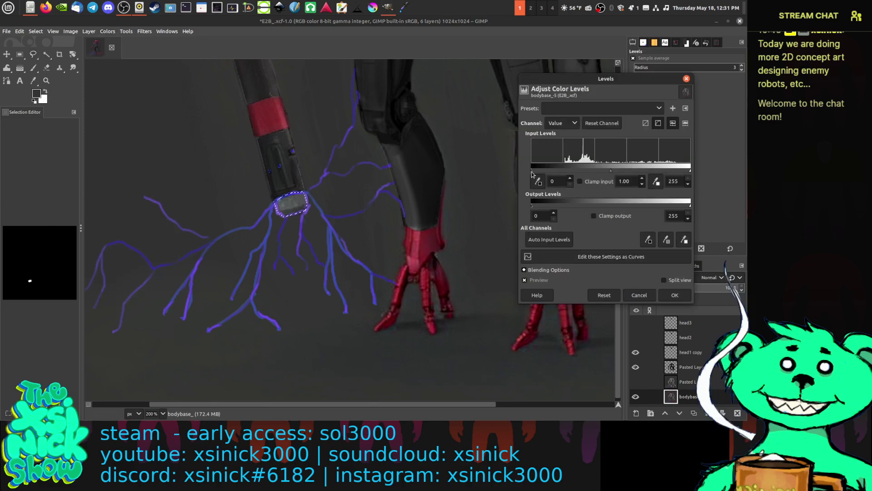
drag(532, 174, 555, 172)
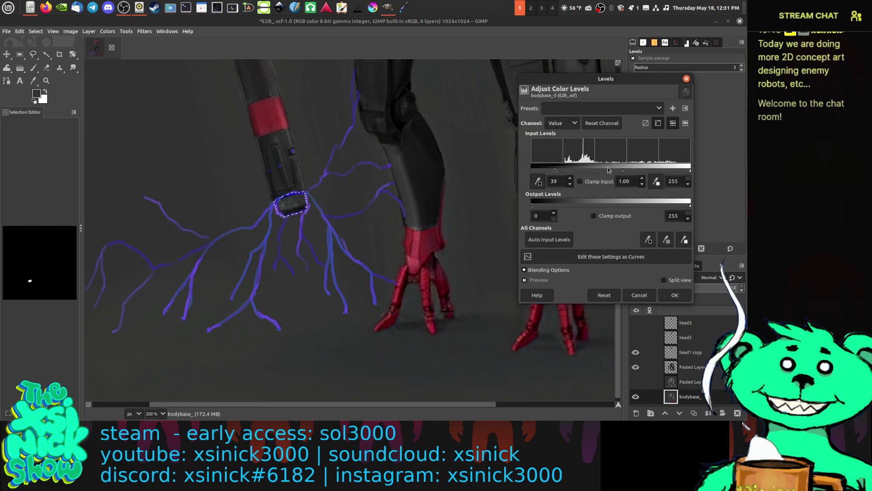
drag(609, 170, 630, 174)
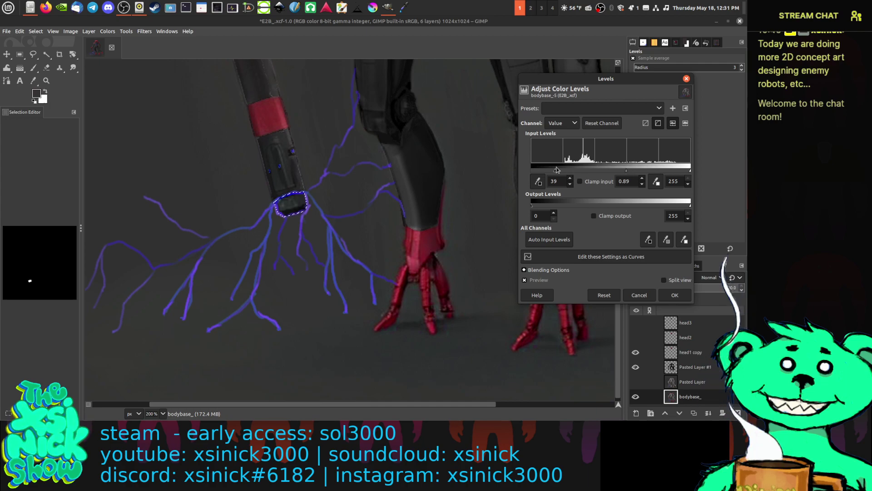
click(675, 295)
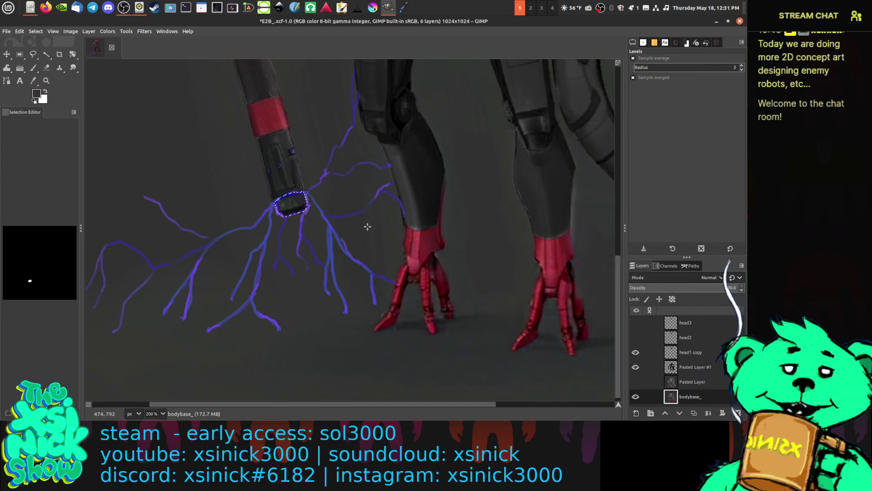
Step: Cancel the save, then duplicate bodybase_ into a bodybase_ copy layer
key(ctrl+s)
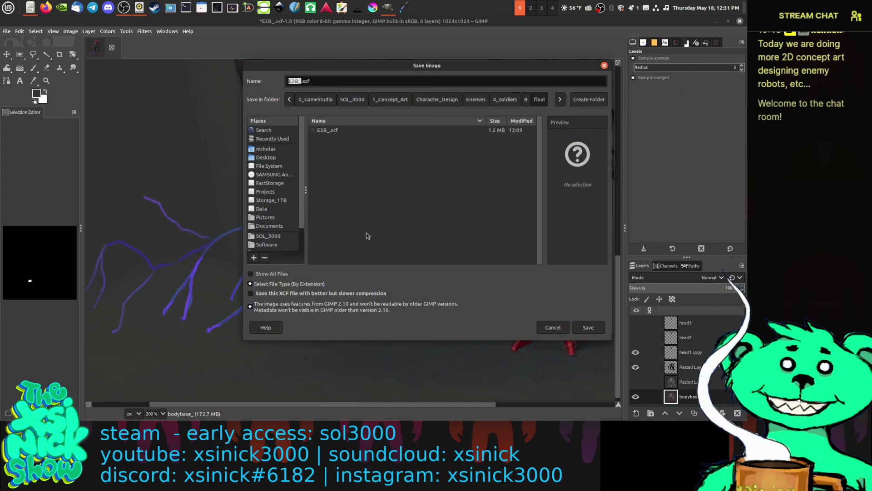
click(553, 326)
key(shift+ctrl+d)
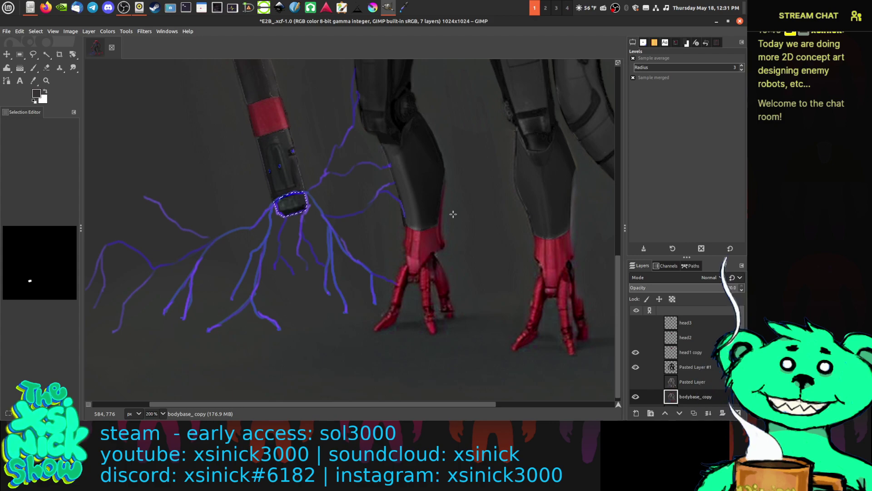
scroll(316, 209, down, 4)
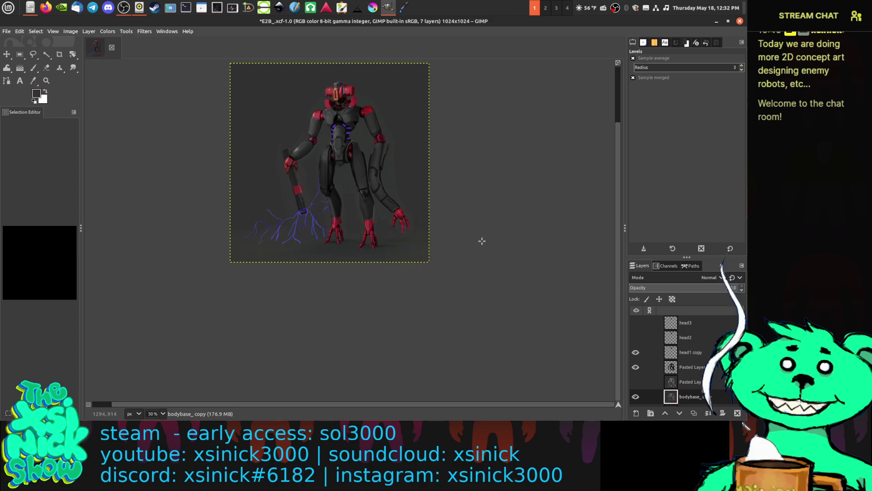
Step: Set Pasted Layer #1 to 70 opacity and toggle it off and on to compare
click(688, 366)
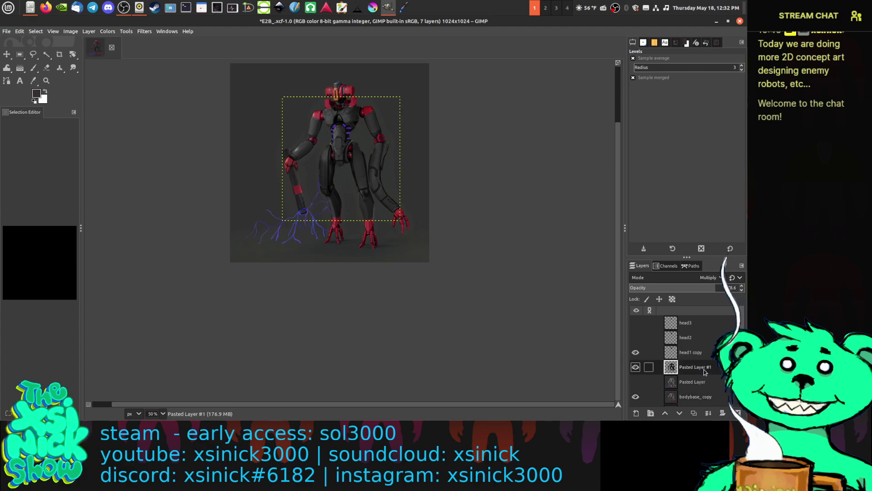
drag(707, 289, 724, 289)
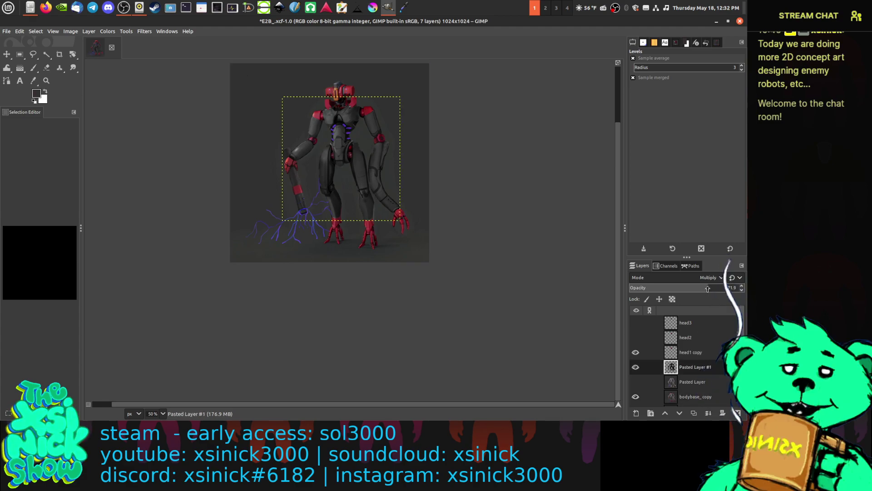
text(70)
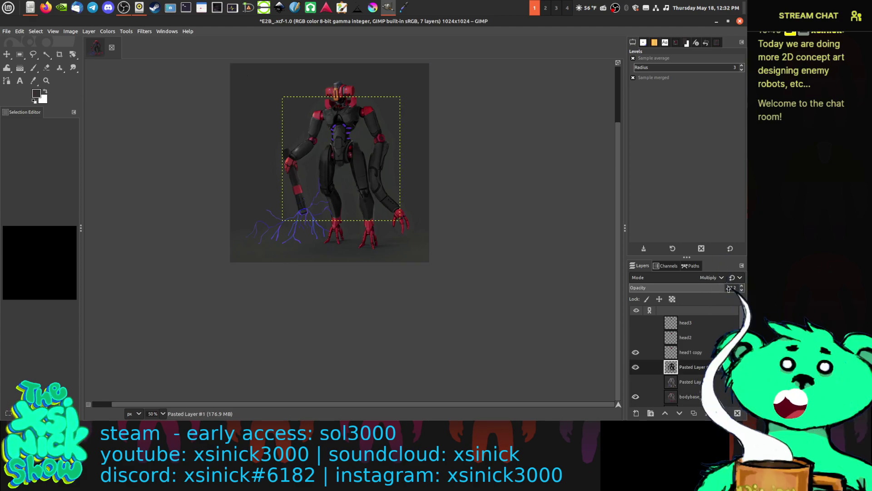
key(Return)
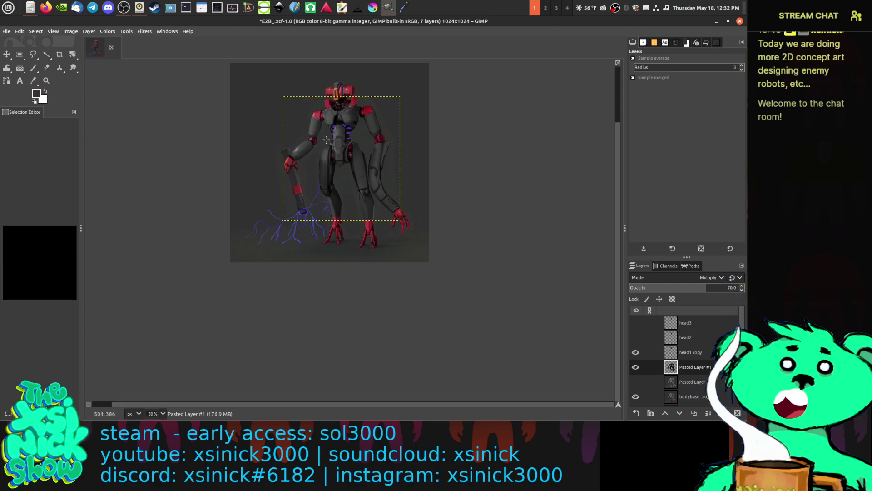
scroll(370, 163, up, 1)
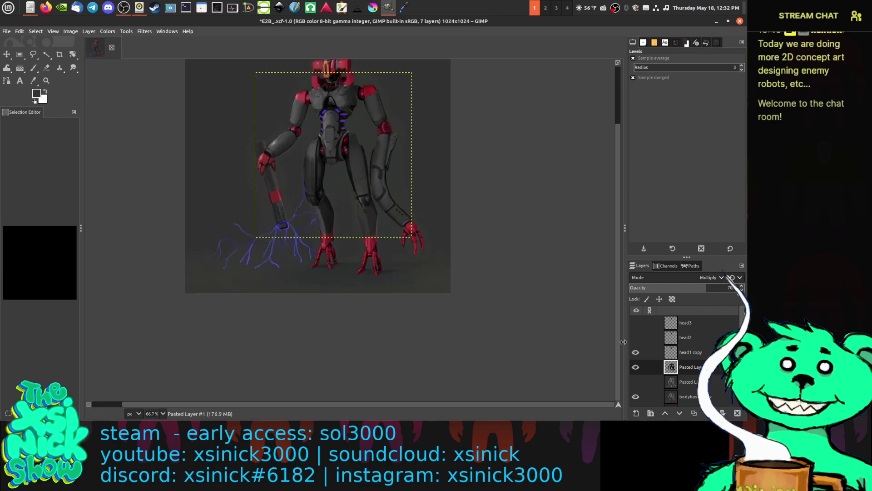
click(635, 367)
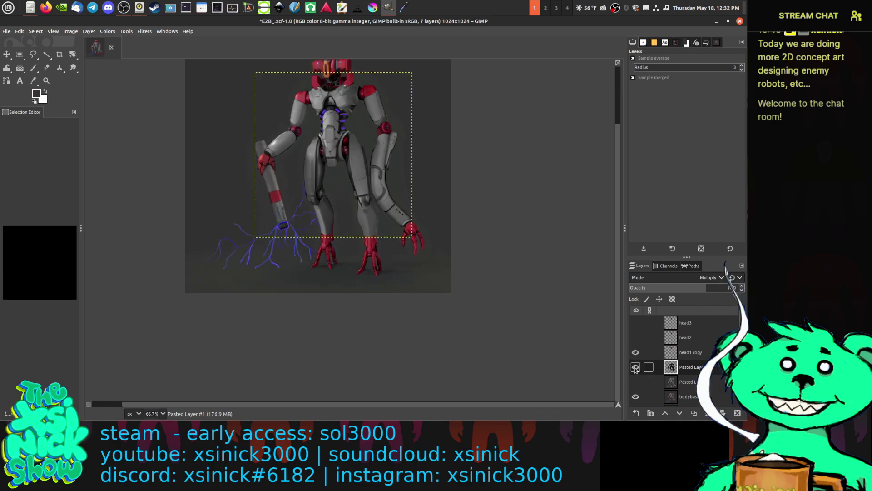
click(636, 367)
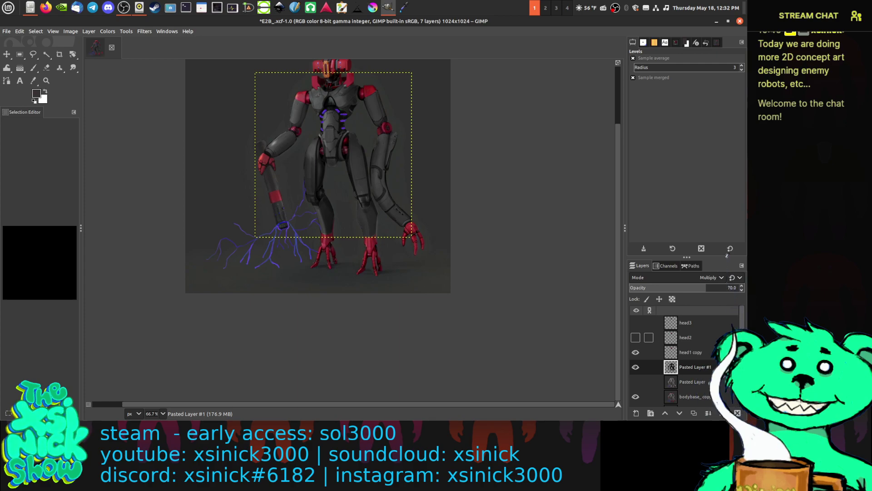
scroll(703, 399, down, 1)
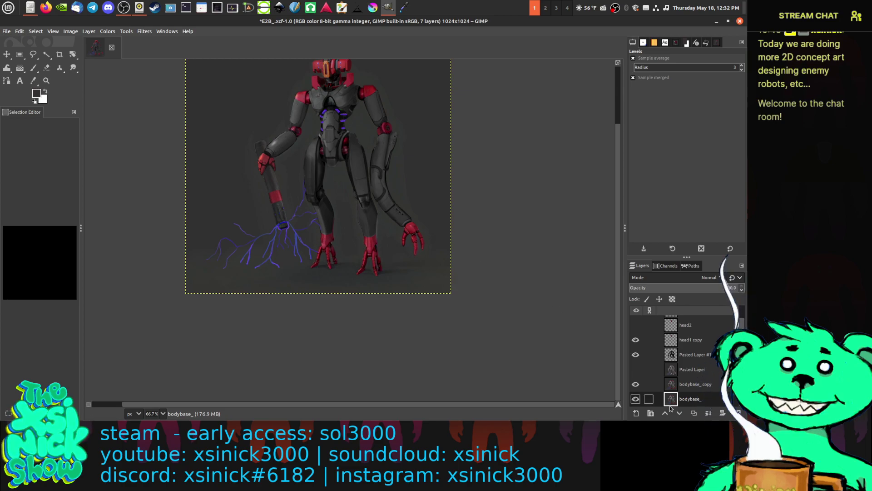
Step: Hide bodybase_ copy and apply Levels to bodybase_, raising black input and setting gamma 0.82
click(636, 384)
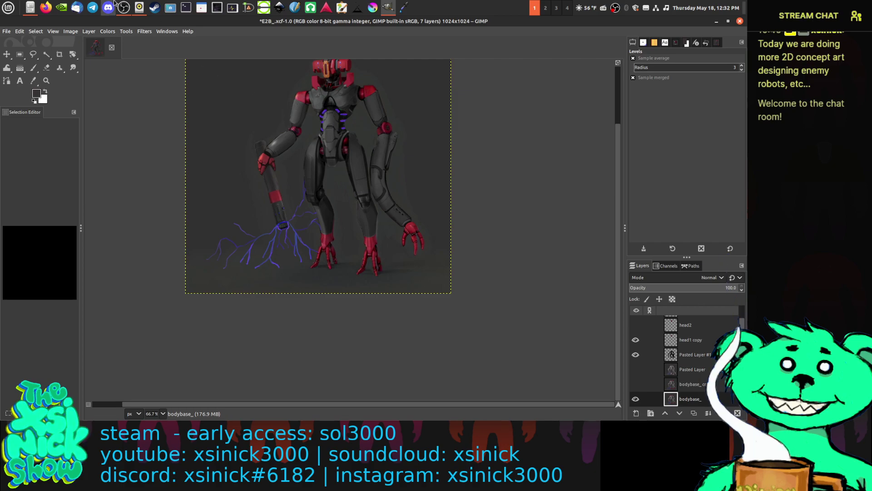
click(144, 30)
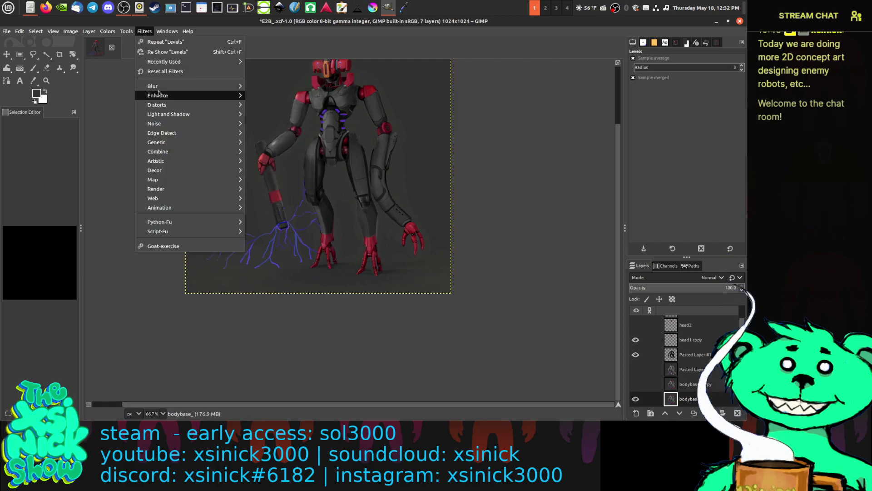
mouse_move(159, 88)
mouse_move(132, 33)
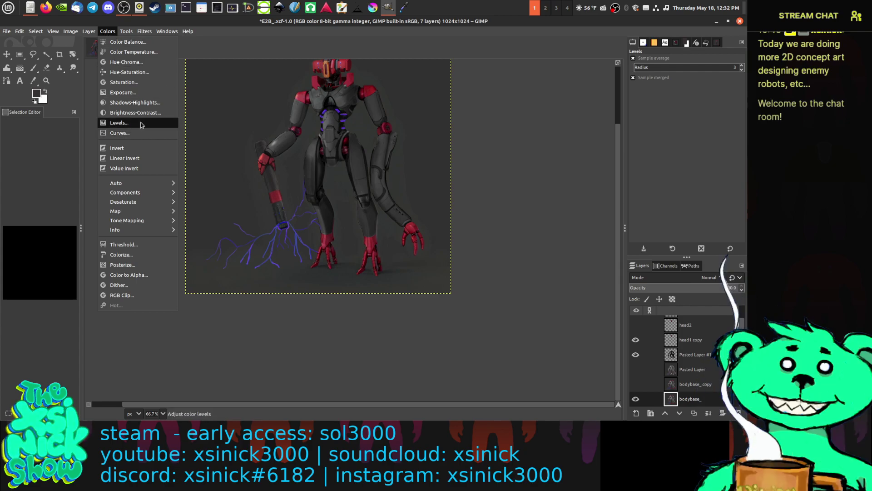
click(142, 124)
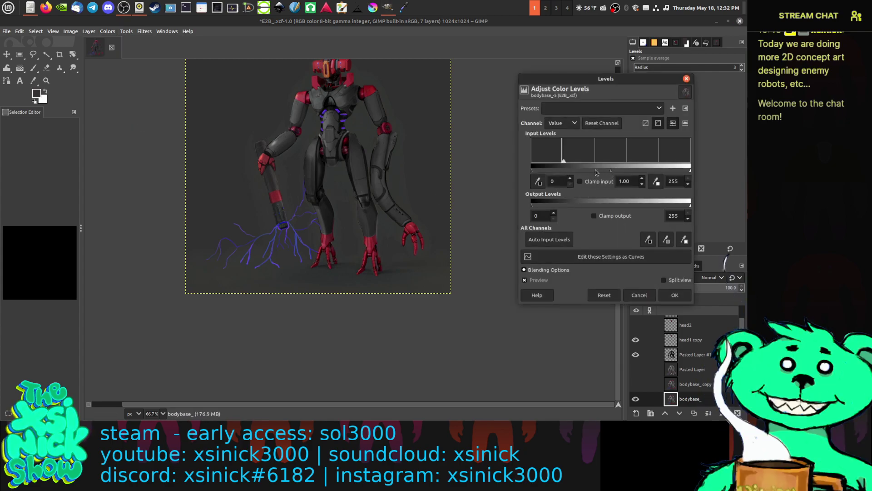
drag(538, 169, 528, 167)
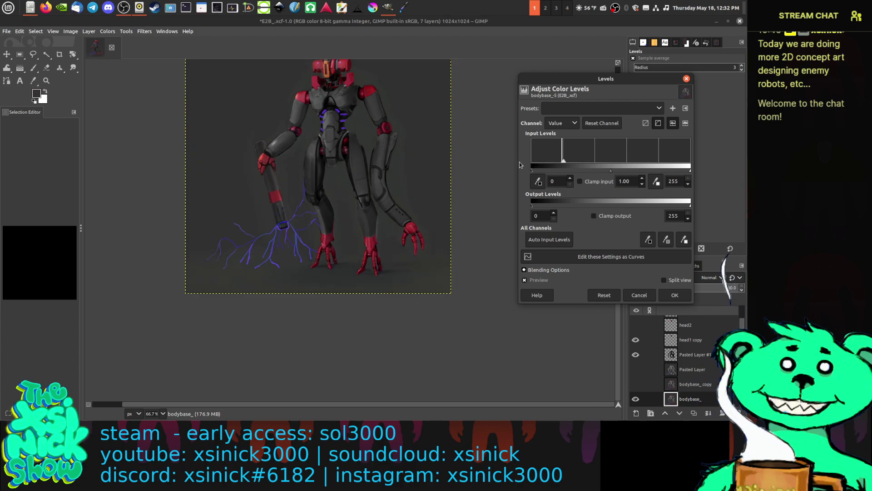
mouse_move(611, 170)
mouse_down()
mouse_move(586, 171)
mouse_move(614, 170)
mouse_up()
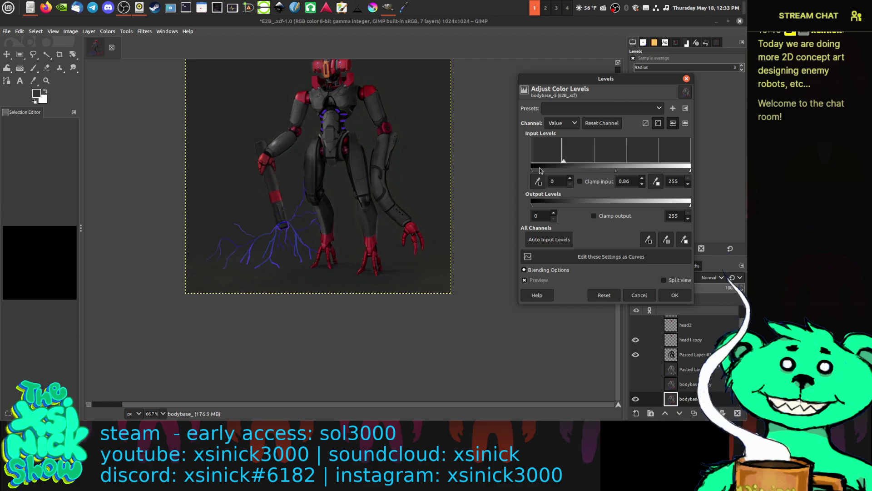
mouse_move(540, 170)
mouse_down()
mouse_move(561, 170)
mouse_move(522, 164)
mouse_up()
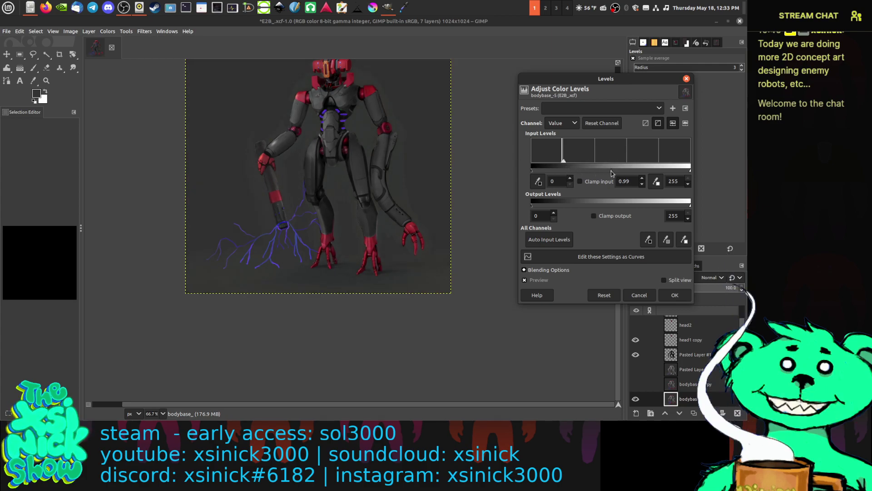
drag(611, 173, 618, 173)
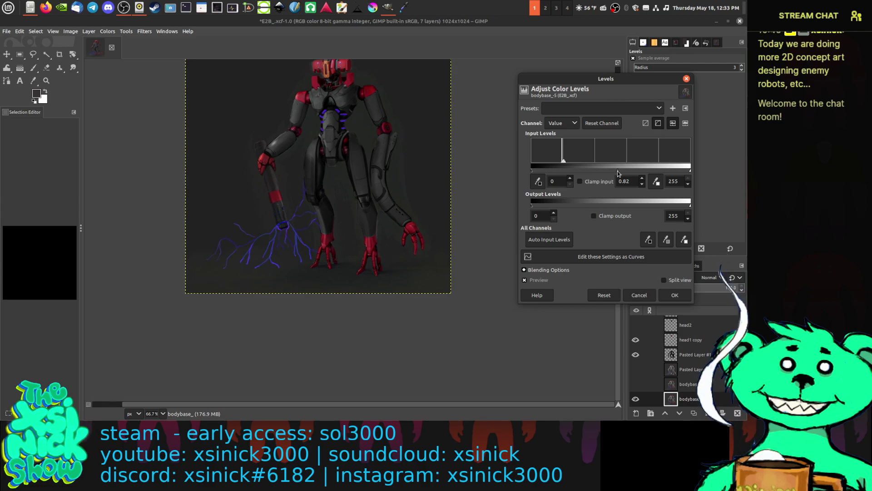
scroll(407, 224, up, 2)
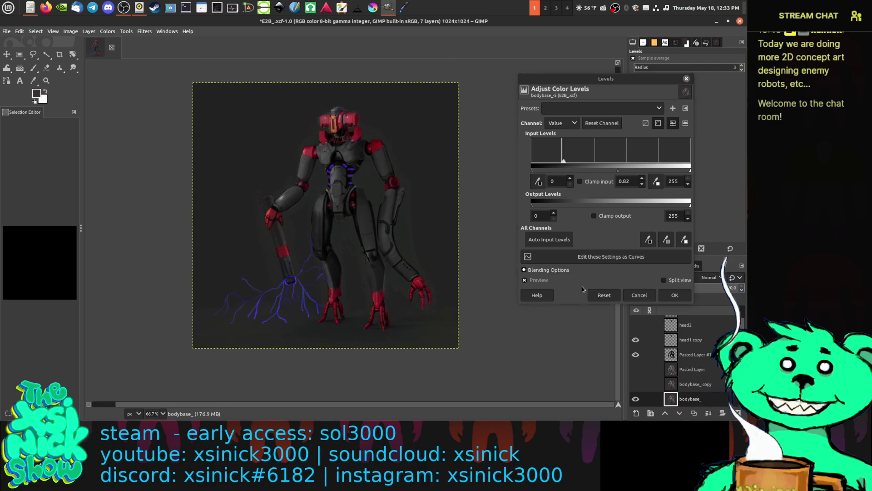
click(675, 296)
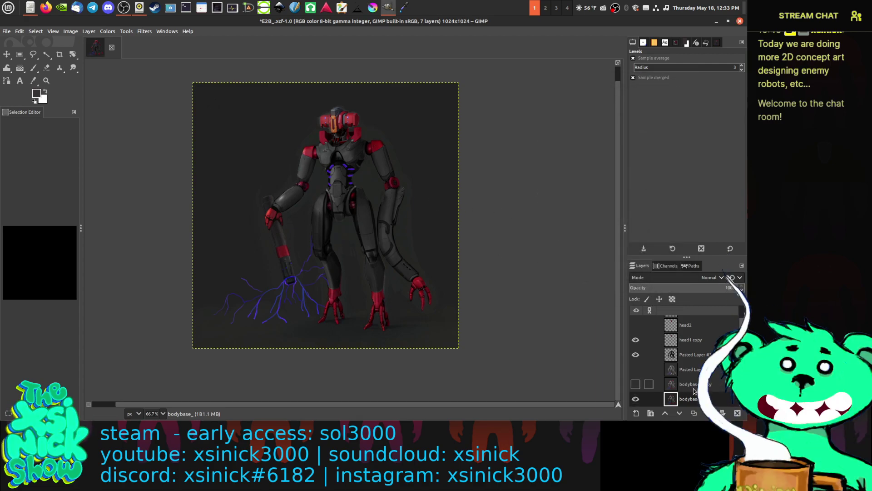
Step: Toggle bodybase_ copy and the shading layer to compare, making Pasted Layer #1 active
click(636, 384)
click(636, 384)
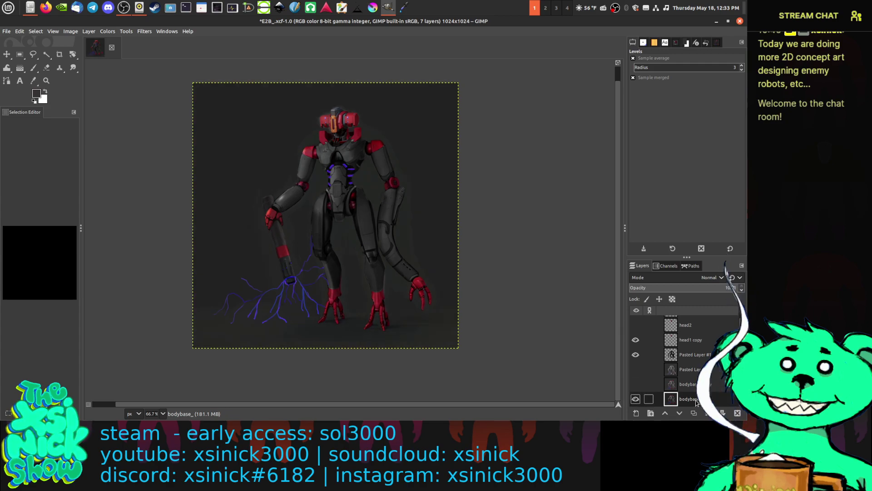
scroll(387, 255, up, 1)
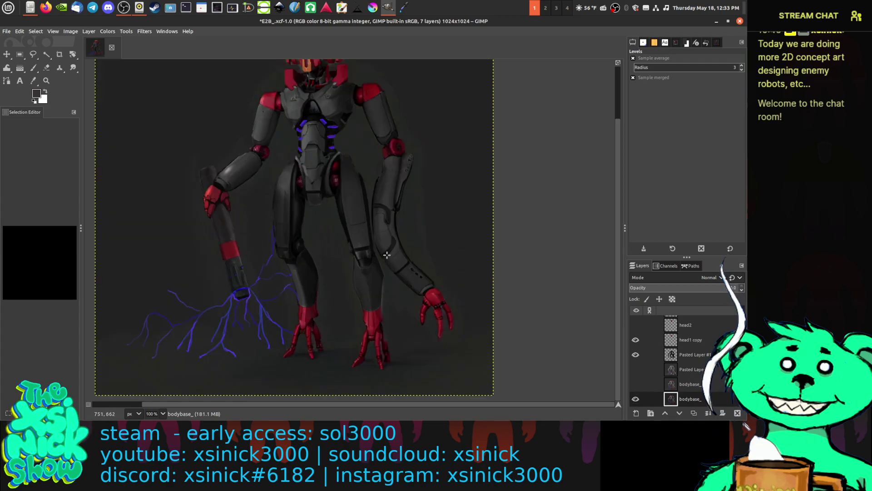
scroll(386, 258, down, 1)
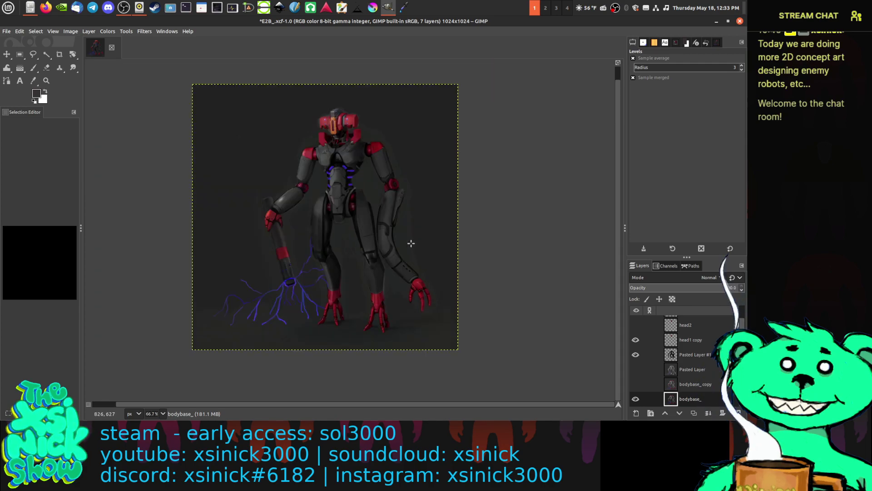
scroll(411, 243, up, 1)
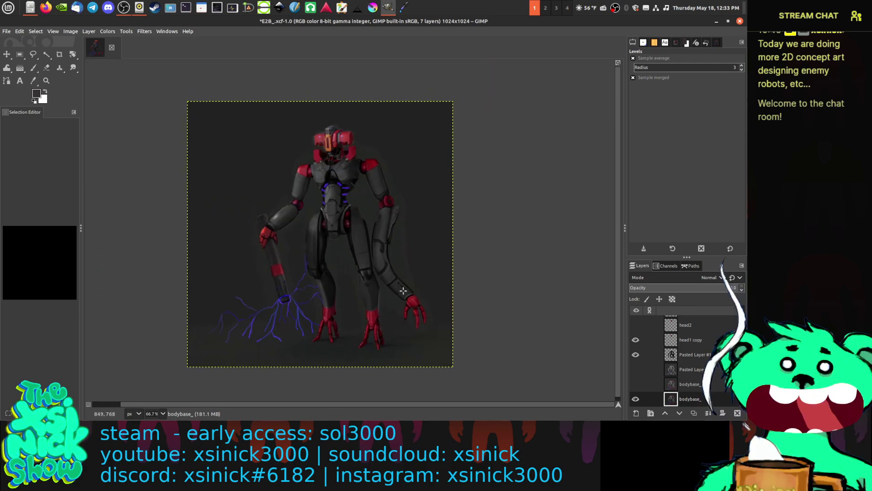
click(636, 354)
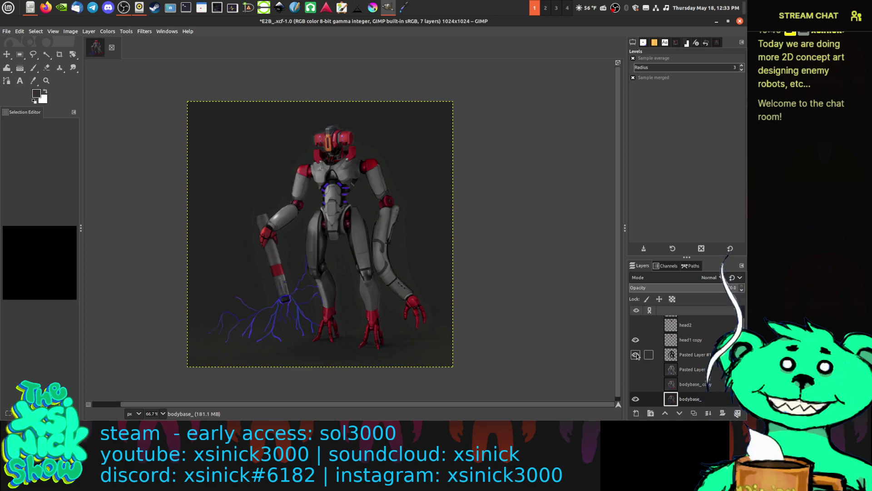
click(636, 355)
click(699, 357)
click(636, 354)
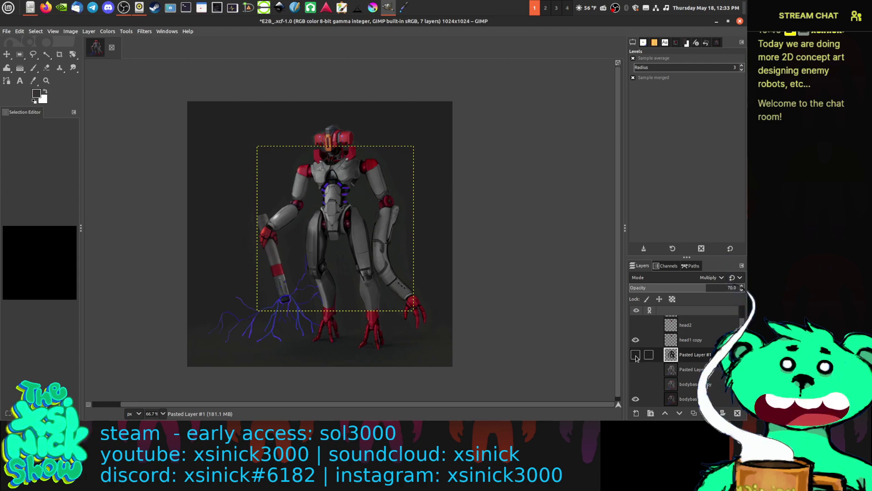
click(636, 355)
click(636, 356)
click(636, 355)
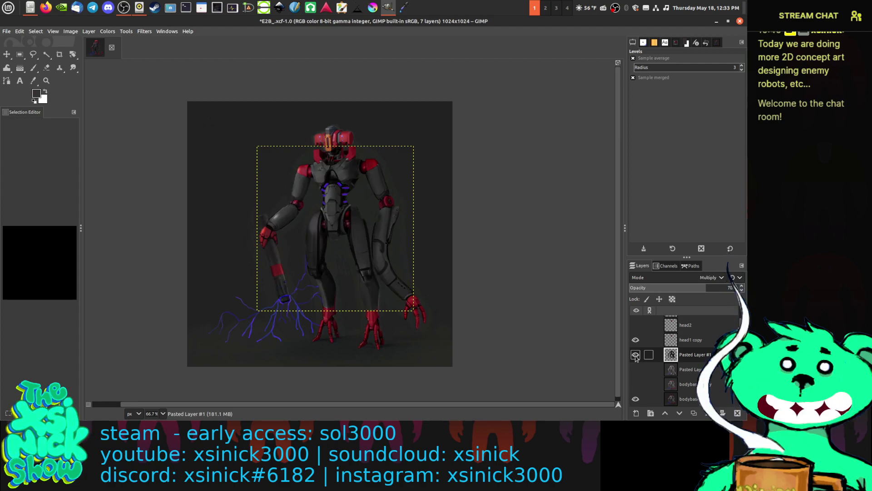
Step: Set Pasted Layer #1's opacity to 65 and compare it hidden and shown
click(729, 288)
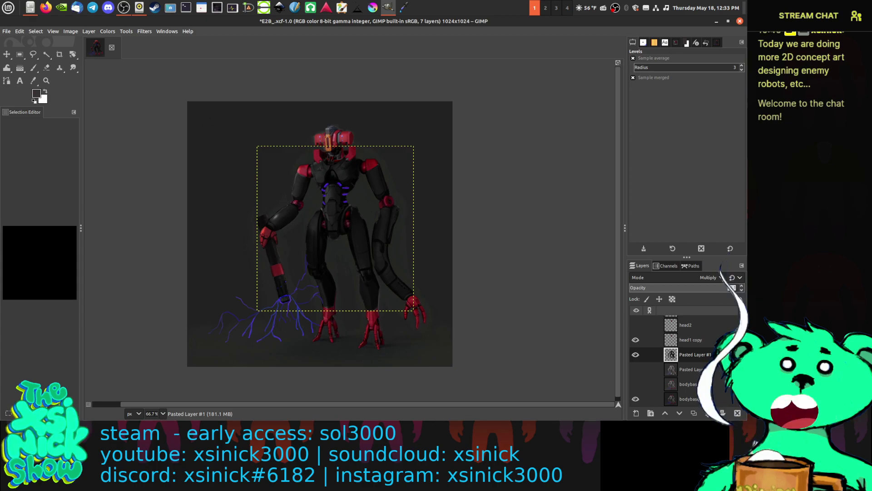
text(65)
key(Return)
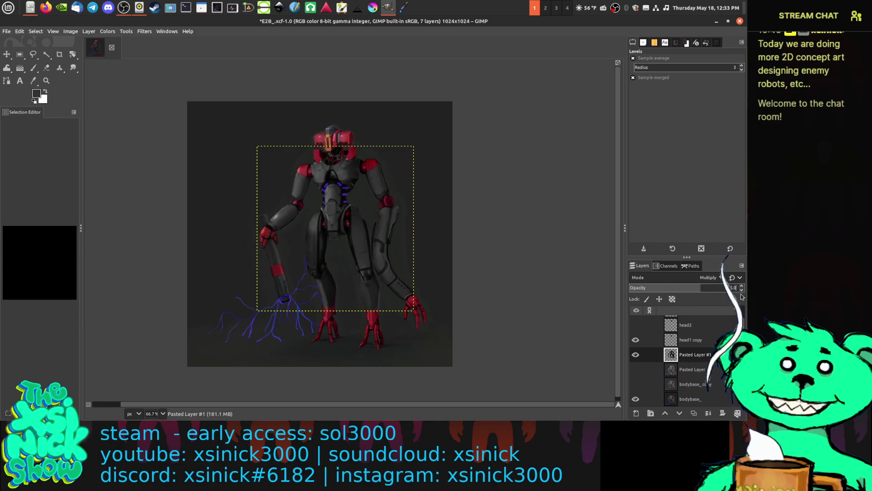
click(635, 355)
click(636, 354)
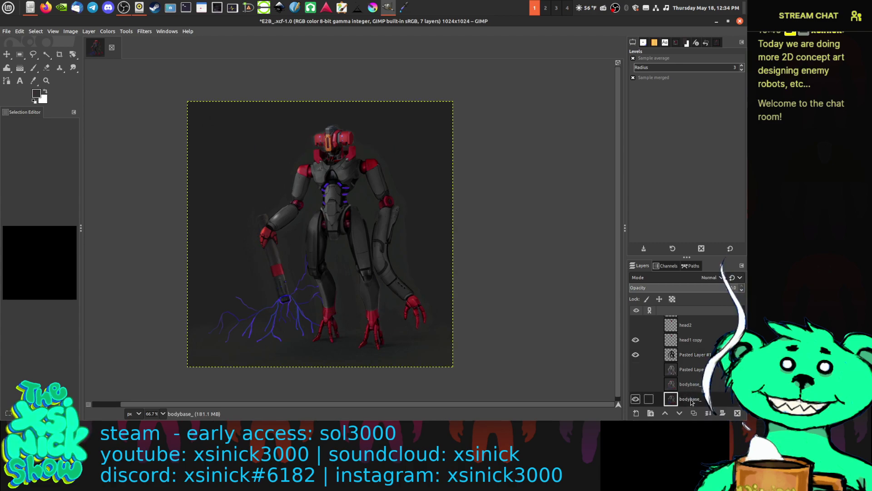
right_click(697, 357)
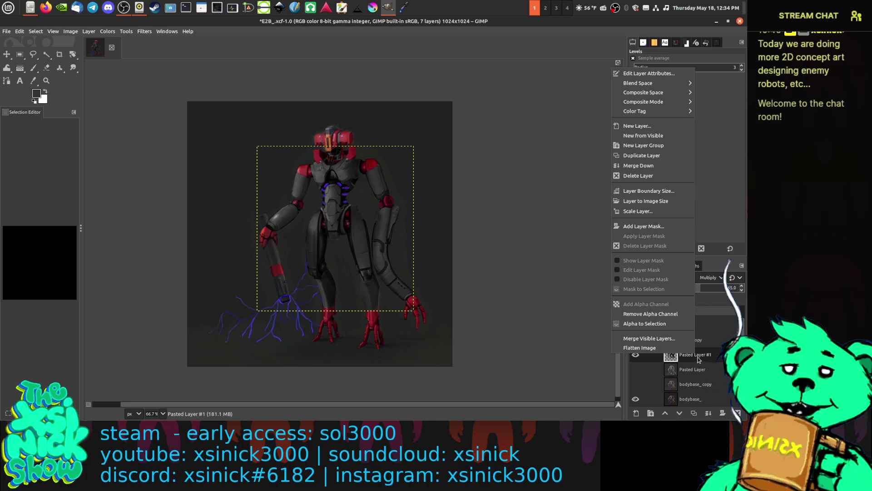
Step: Move the pasted lightning-staff layer just above bodybase_ and merge it down into it
click(699, 367)
drag(704, 371, 704, 391)
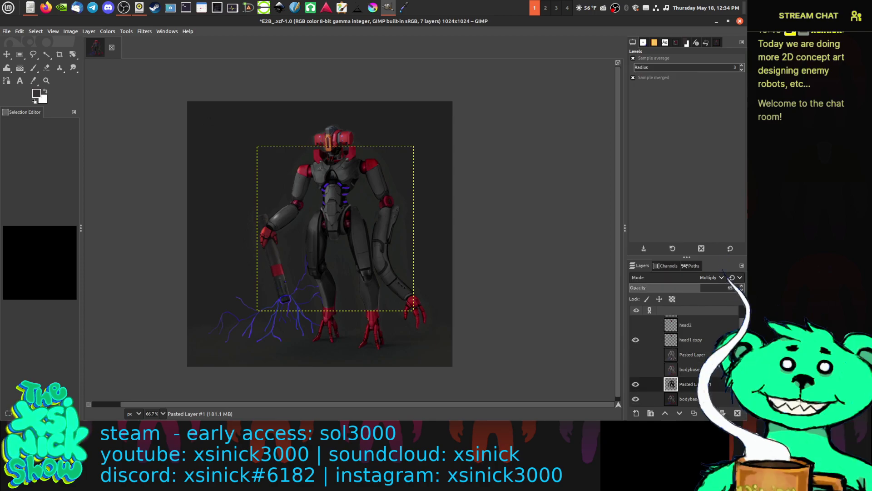
right_click(701, 383)
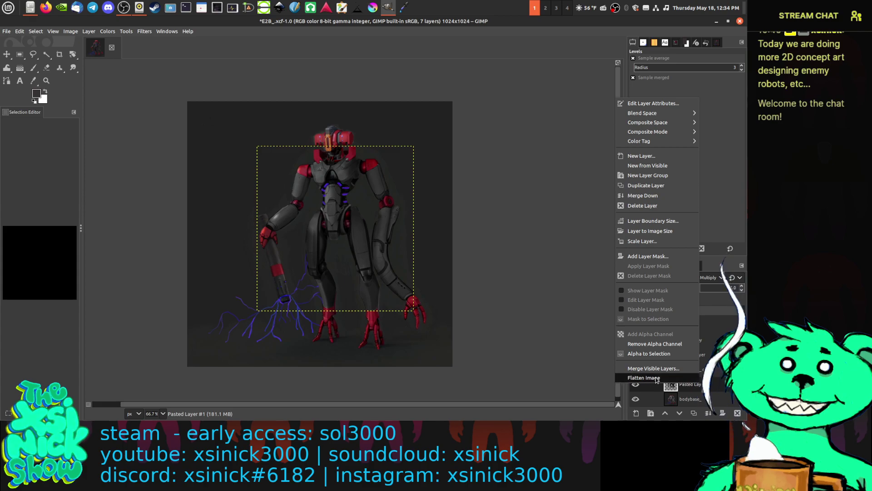
click(644, 196)
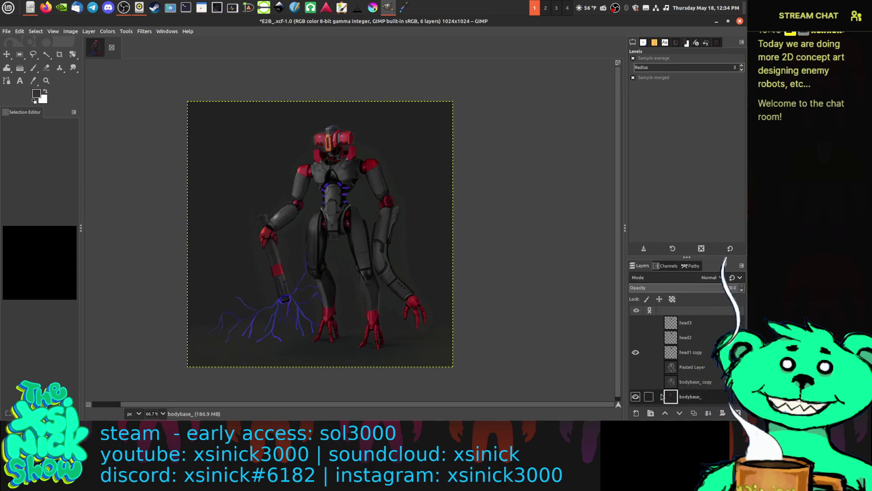
Step: Compare the robot with and without bodybase_ copy, leaving that copy hidden and selected
click(636, 382)
click(636, 382)
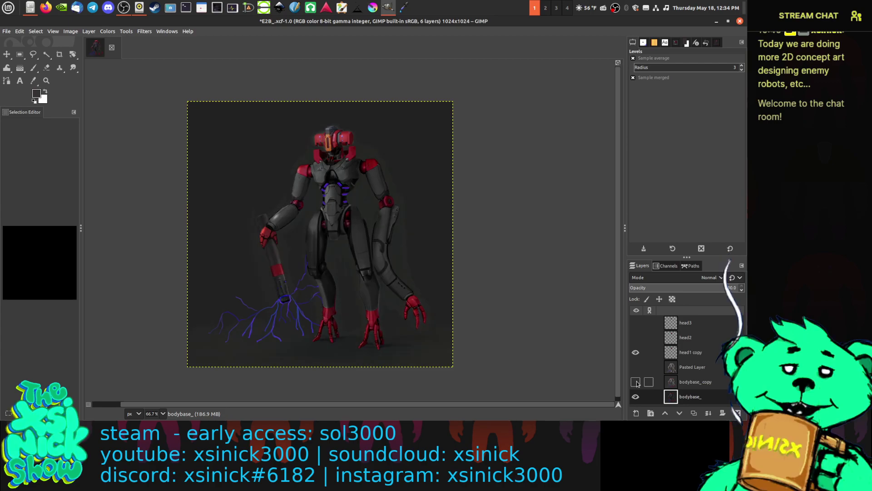
click(636, 382)
click(636, 382)
click(671, 382)
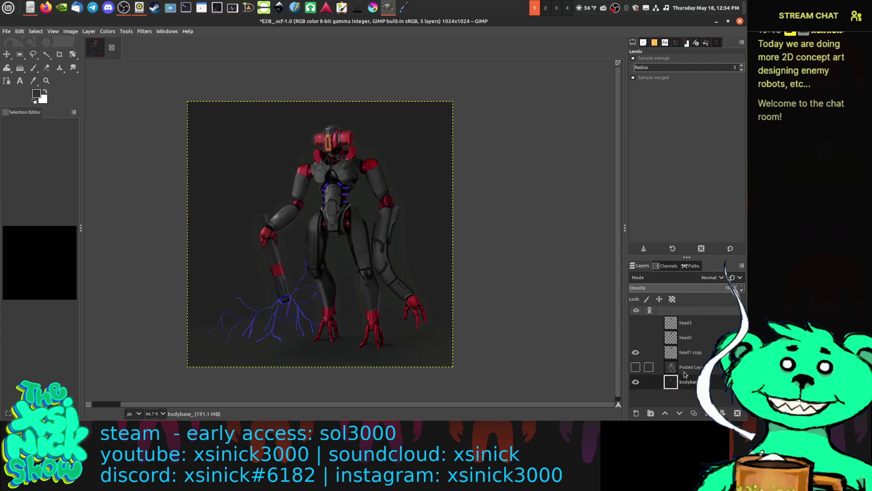
Step: Compare the robot with and without the lighter Pasted Layer, leaving it hidden and selected
click(635, 367)
click(636, 366)
click(635, 366)
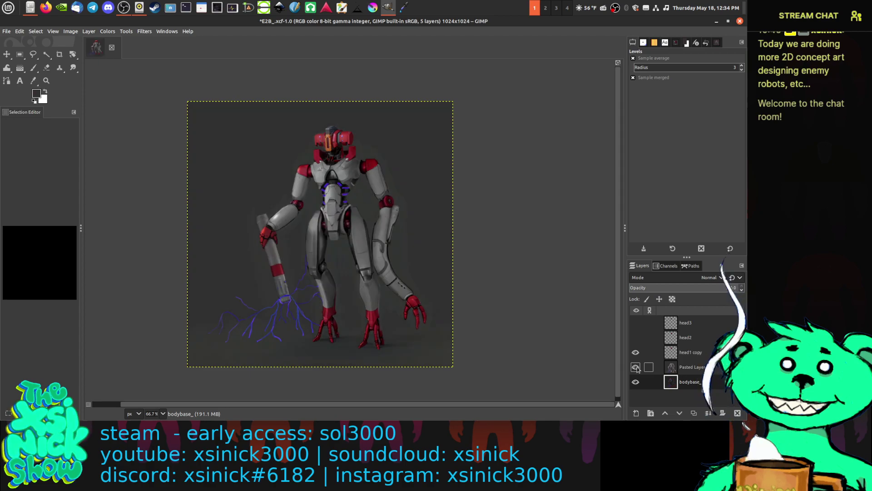
click(637, 368)
click(637, 368)
click(636, 367)
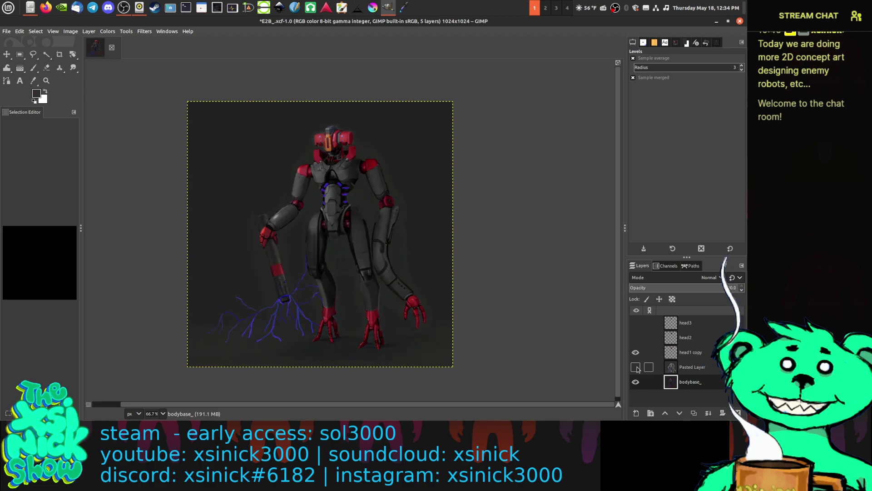
click(637, 367)
click(636, 368)
click(636, 367)
click(636, 367)
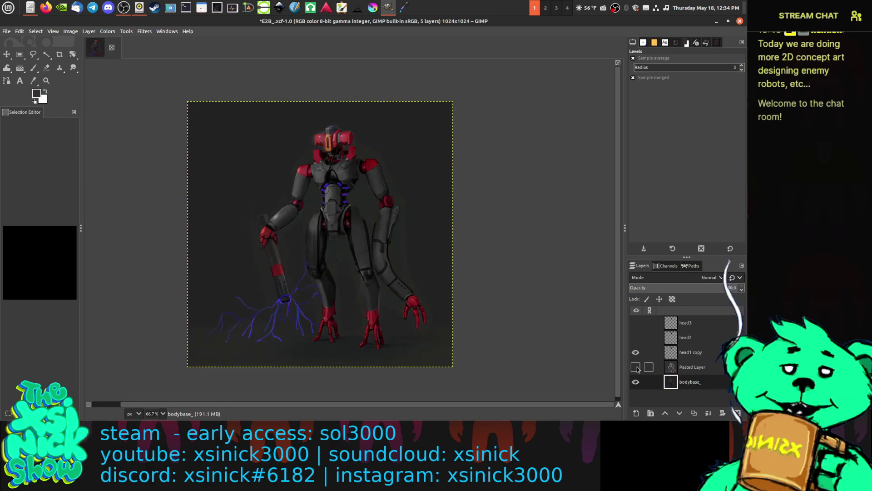
click(636, 368)
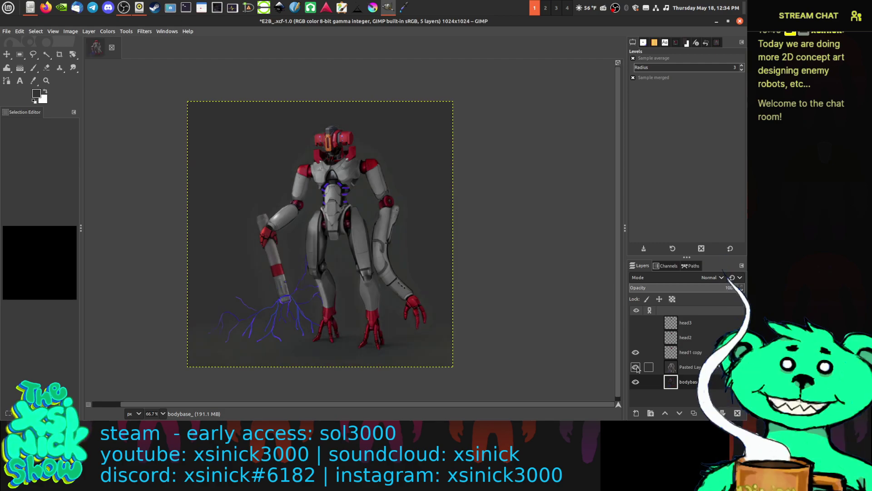
click(636, 368)
click(636, 367)
click(637, 368)
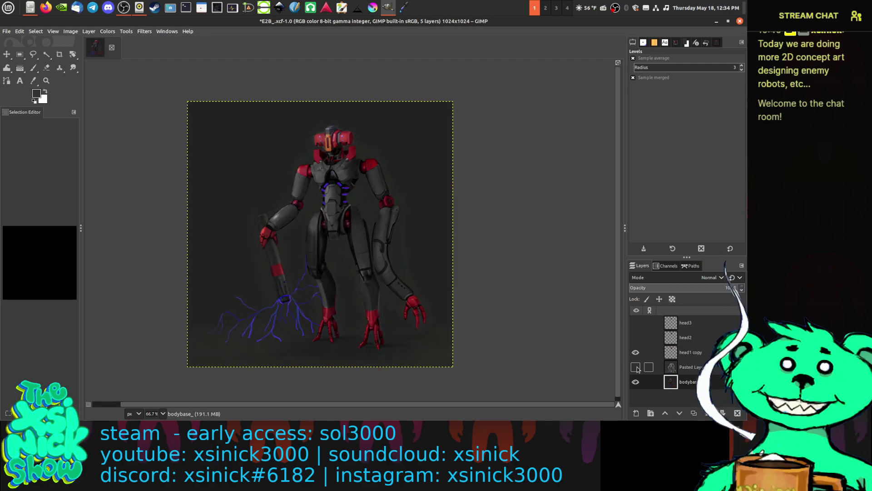
click(691, 369)
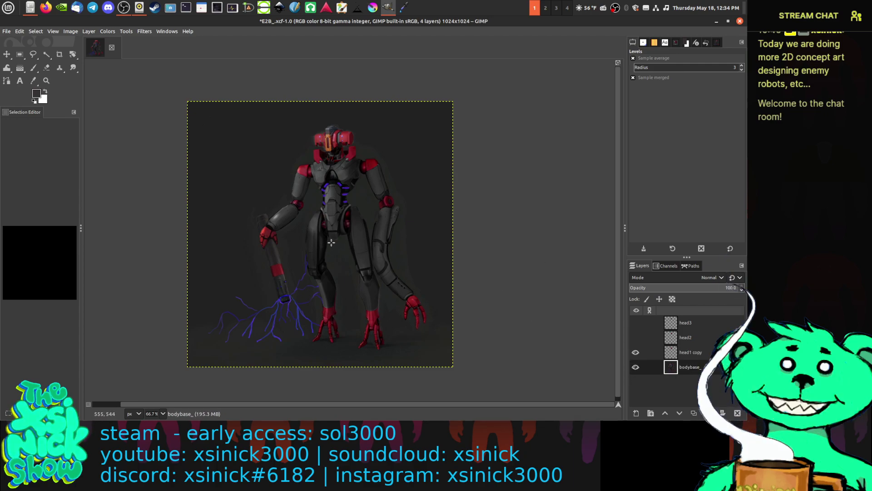
Step: Export the image at 100% view over E2B_1.png, confirming Replace and accepting the PNG options
key(1)
key(ctrl+shift+e)
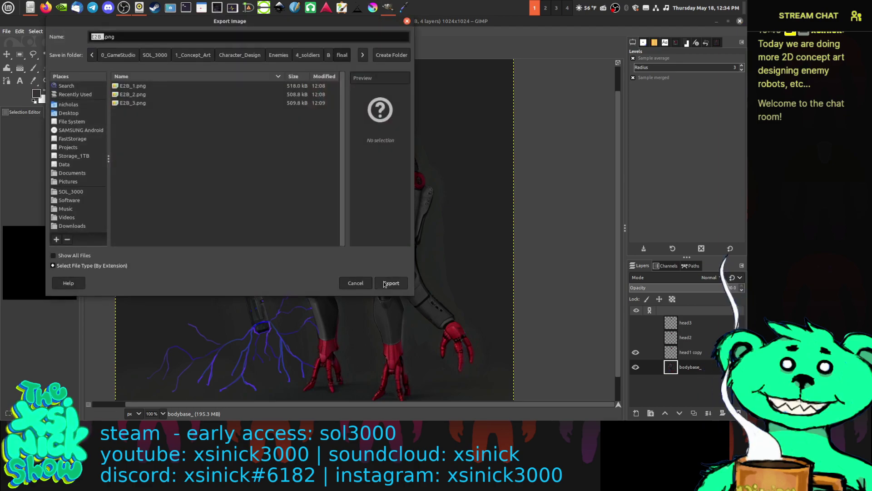
click(146, 88)
click(392, 282)
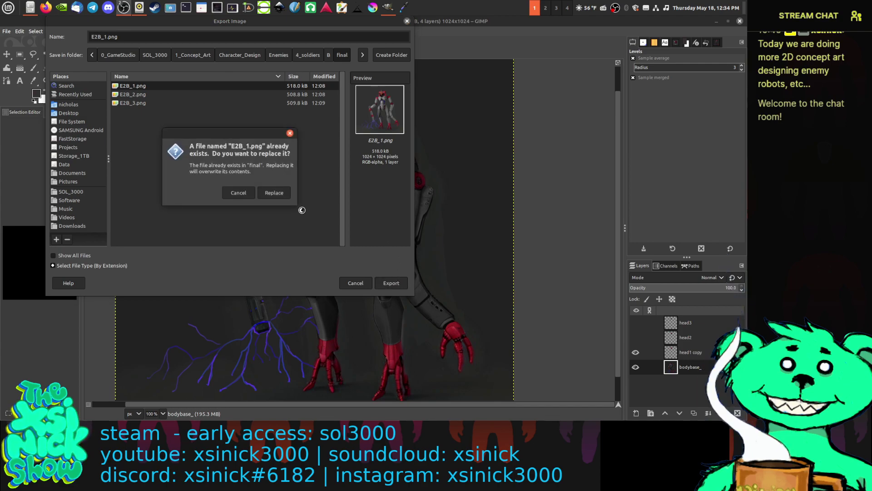
click(271, 193)
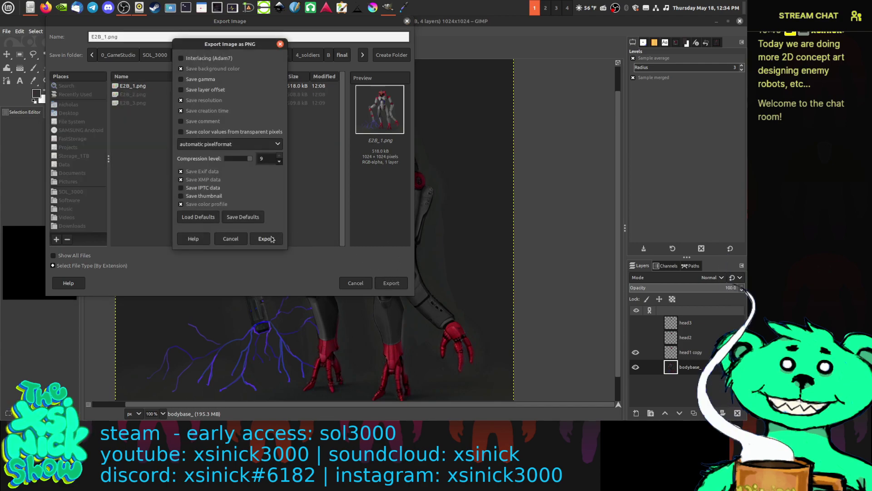
click(271, 239)
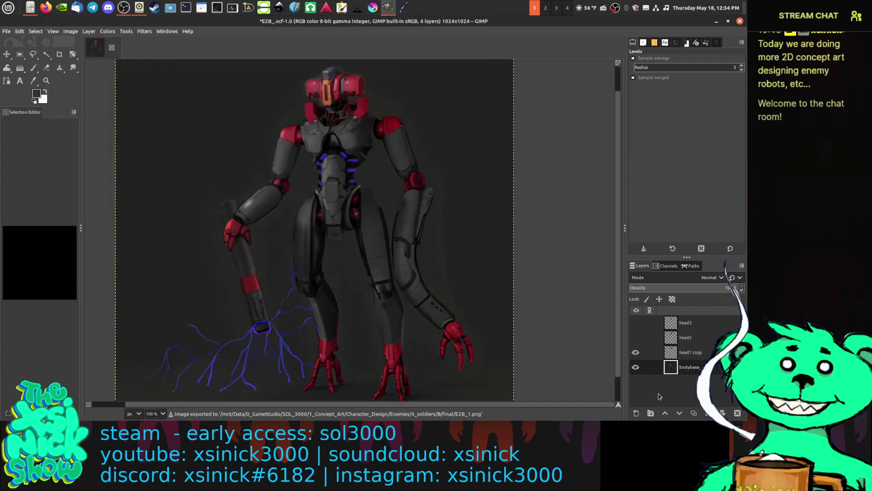
Step: Show head2, hide head1 copy, select head2 and zoom in on the red head
click(636, 337)
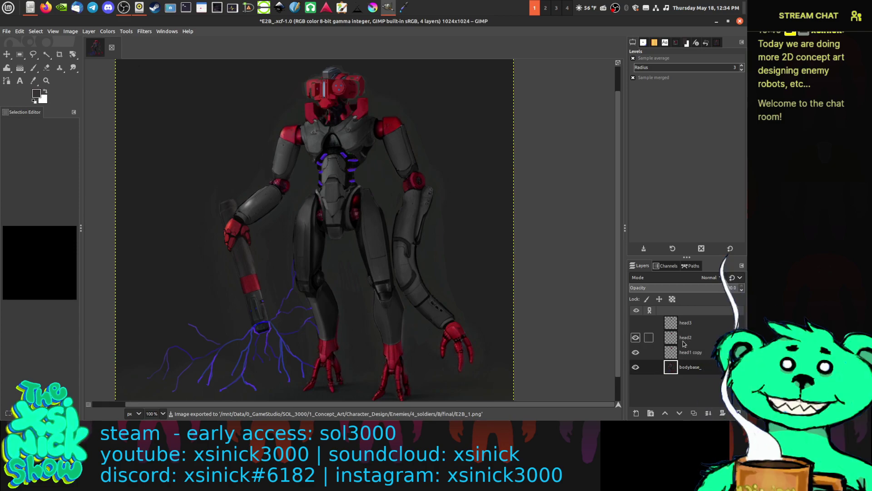
click(684, 343)
click(635, 352)
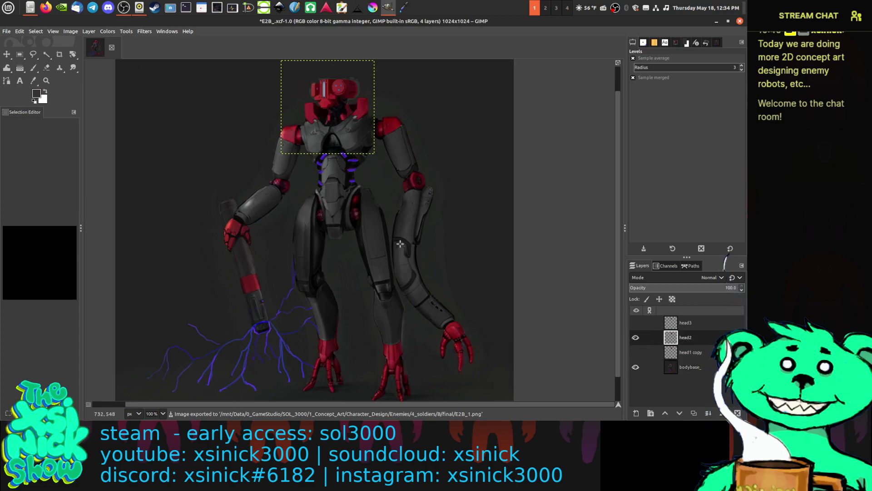
click(636, 337)
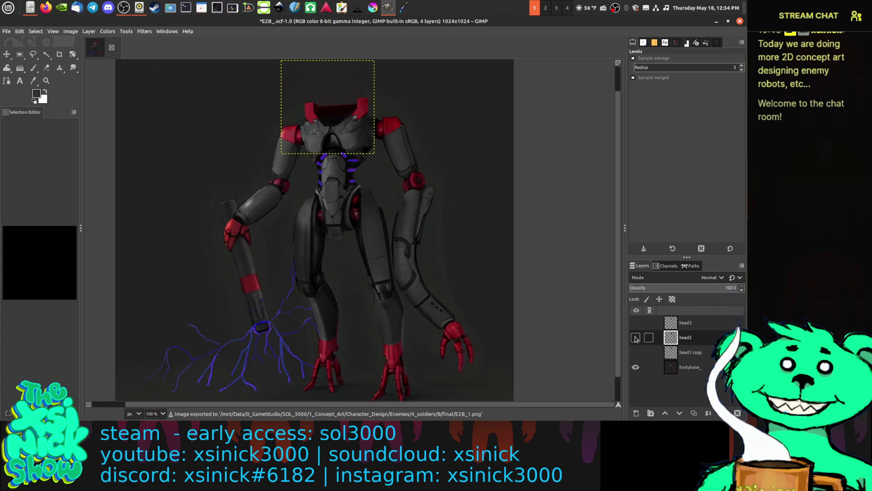
click(636, 338)
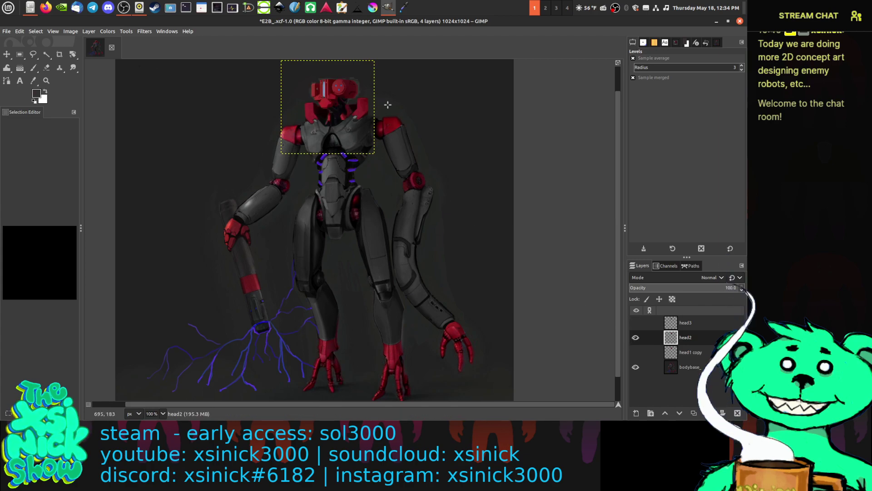
scroll(388, 104, down, 6)
scroll(400, 100, up, 9)
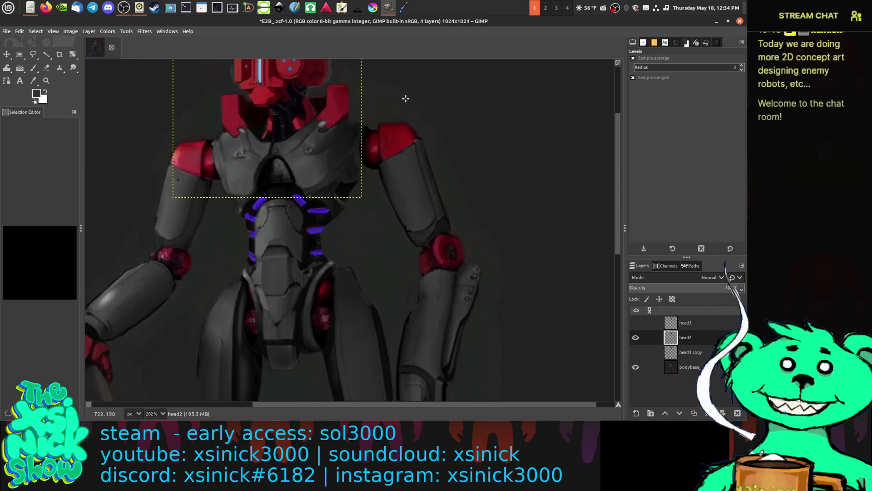
scroll(406, 98, up, 5)
scroll(394, 186, left, 2)
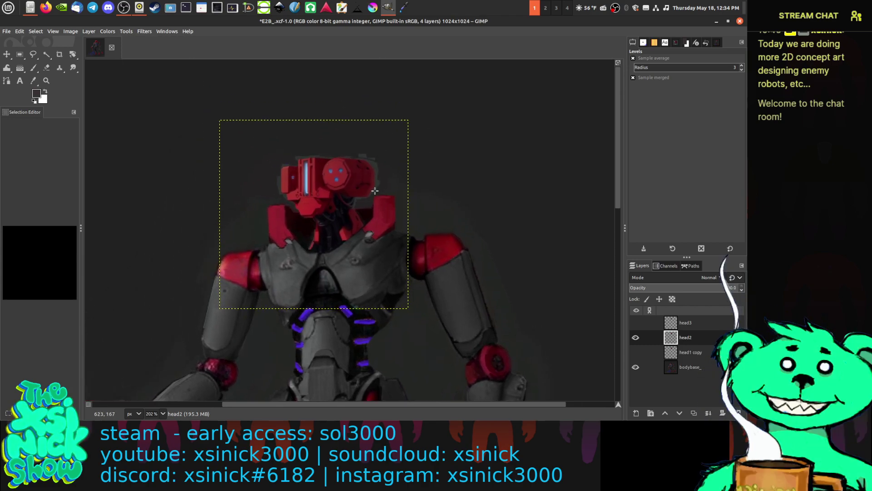
scroll(374, 191, up, 2)
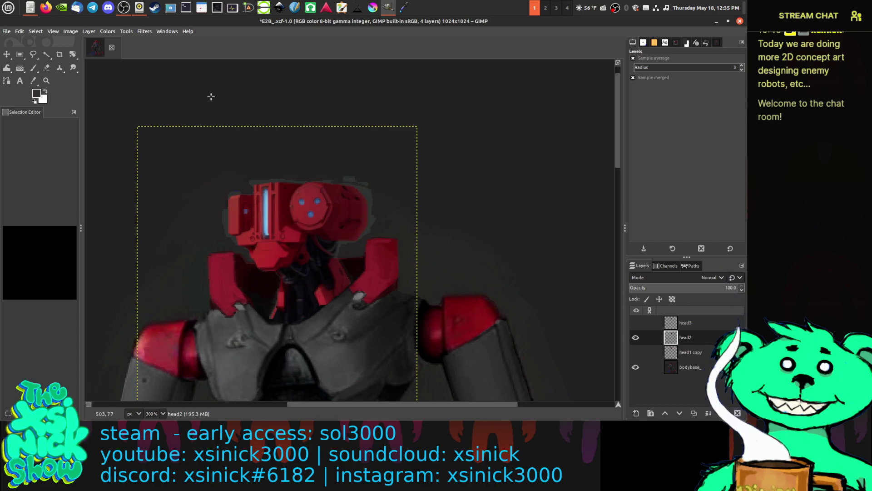
click(145, 31)
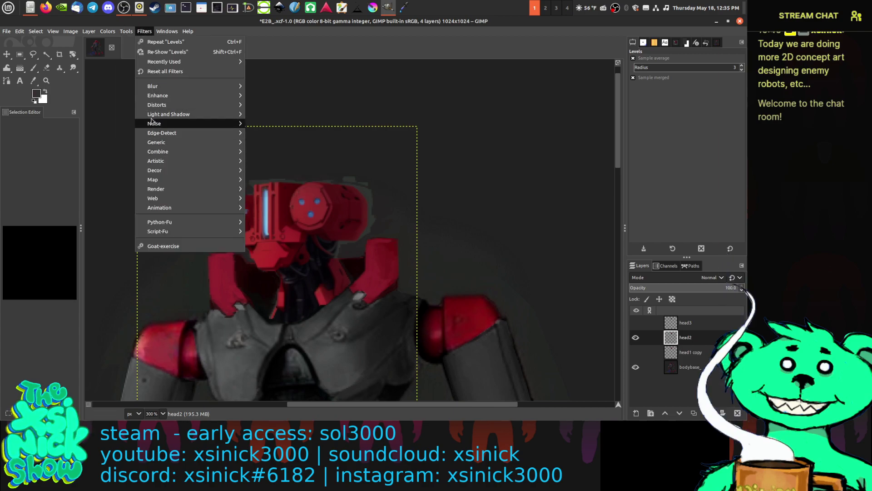
mouse_move(119, 32)
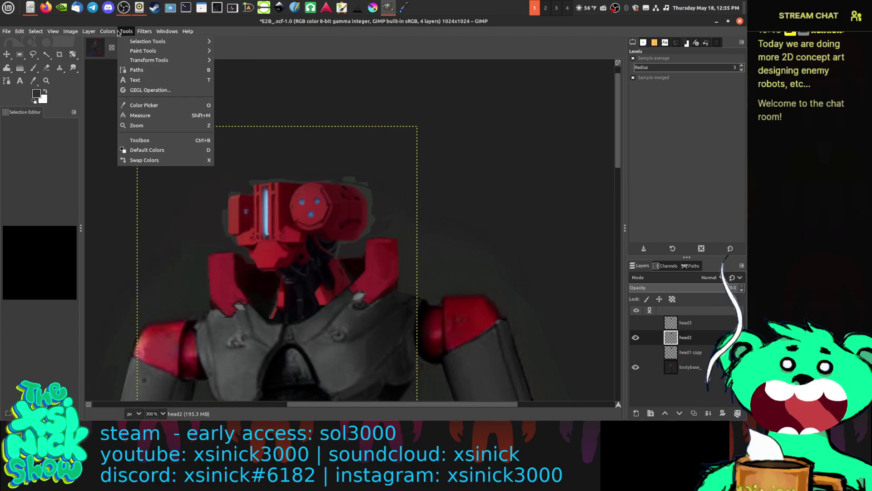
Step: Apply Levels to head2 with white input 249 and gamma about 0.80
click(164, 120)
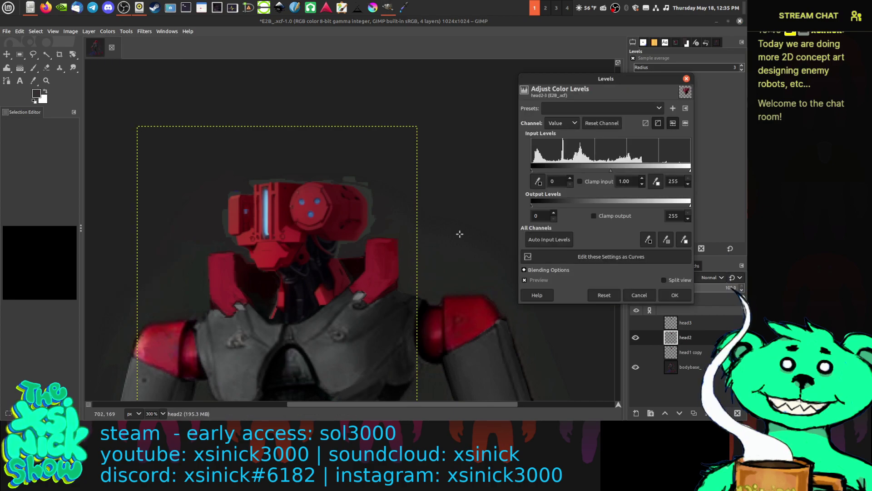
drag(617, 170, 618, 170)
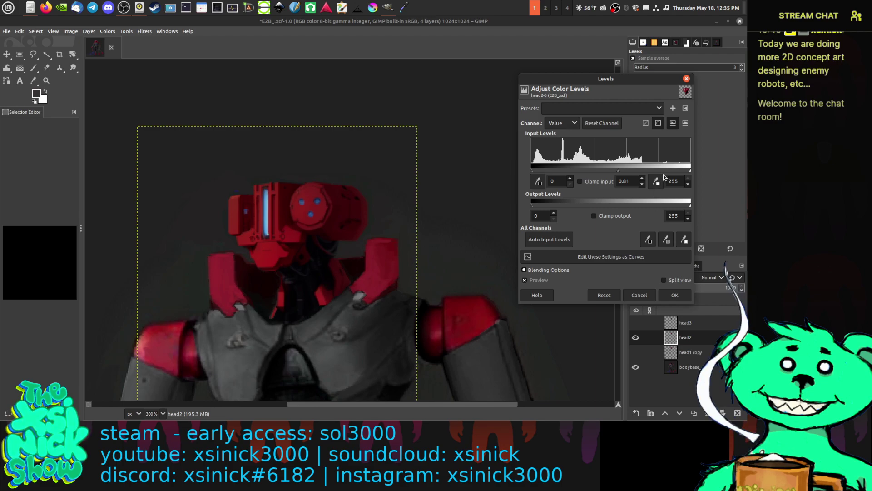
drag(691, 170, 677, 170)
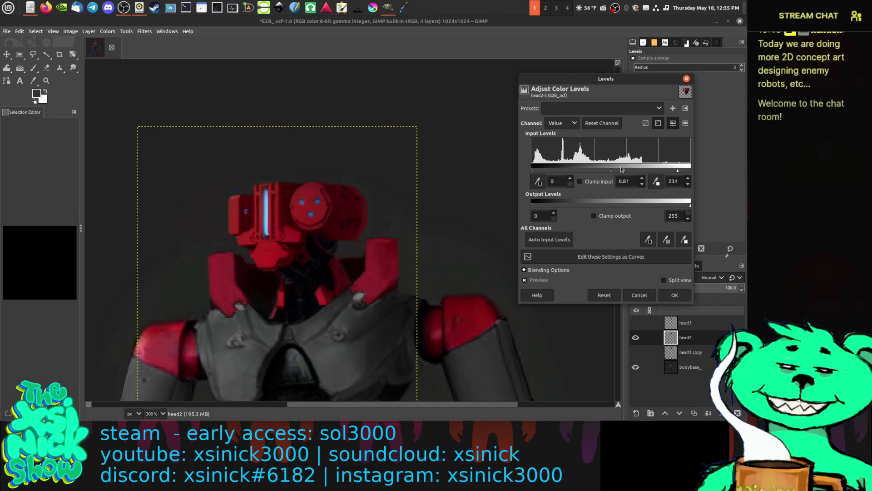
drag(611, 170, 611, 168)
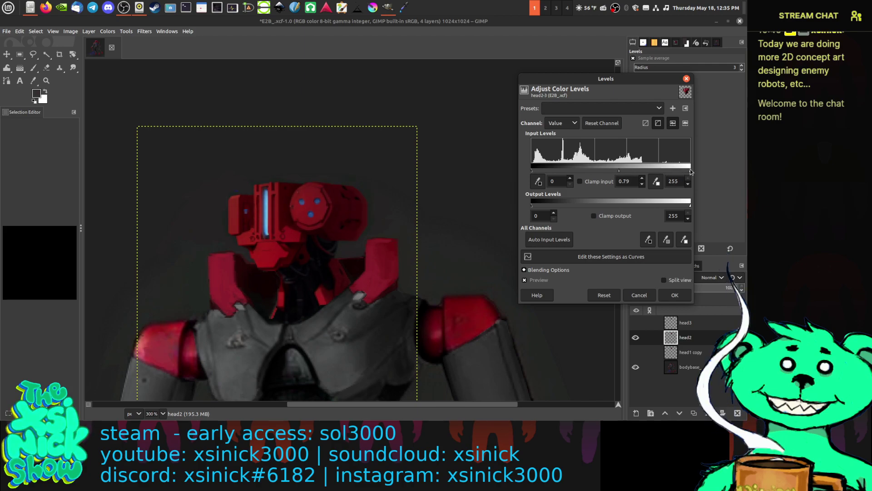
drag(678, 172, 688, 171)
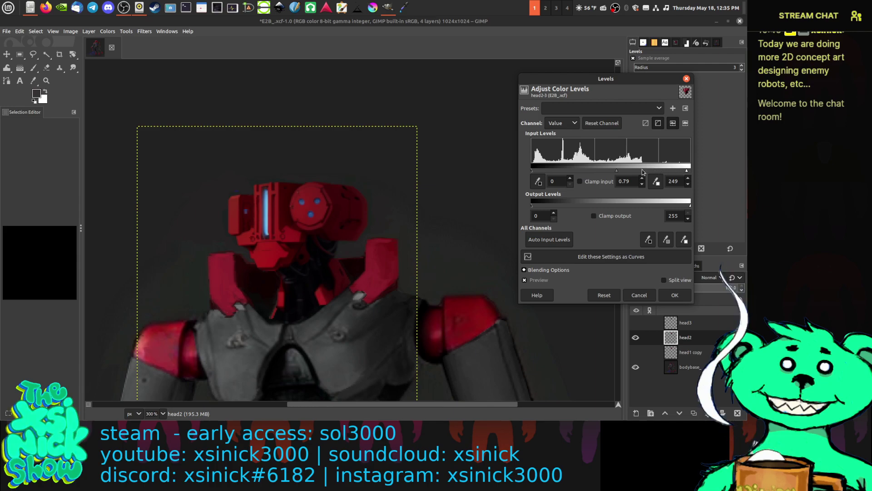
drag(616, 170, 616, 168)
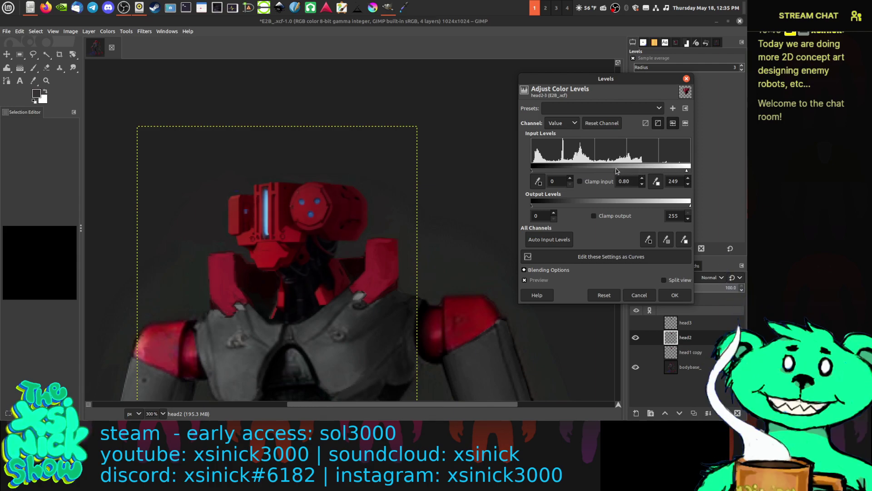
click(675, 295)
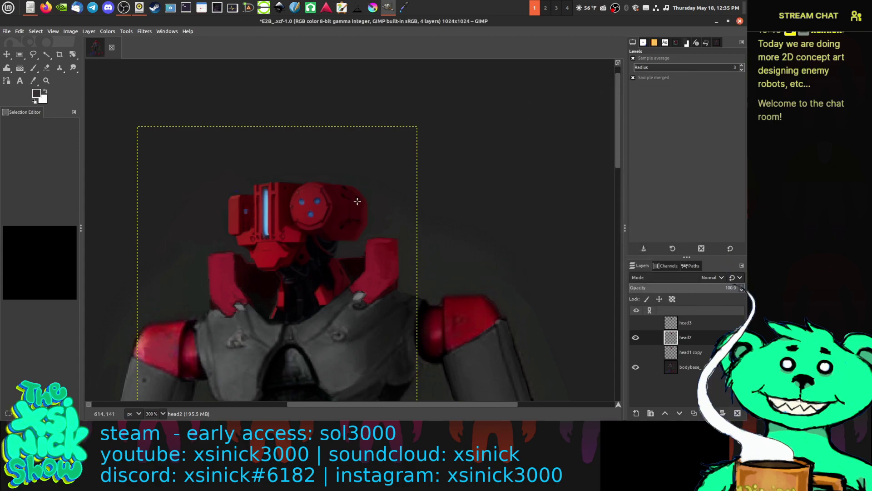
scroll(351, 180, down, 4)
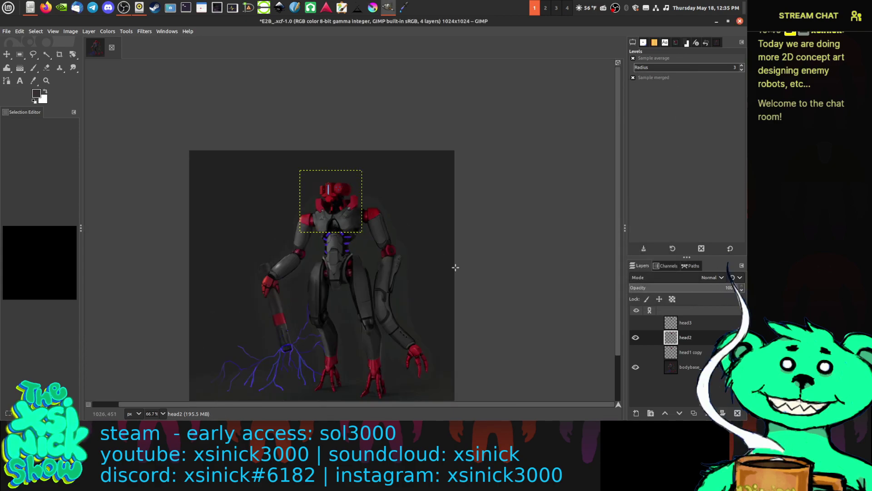
Step: Open the Save As dialog twice and cancel it each time without saving the project
key(ctrl+shift+s)
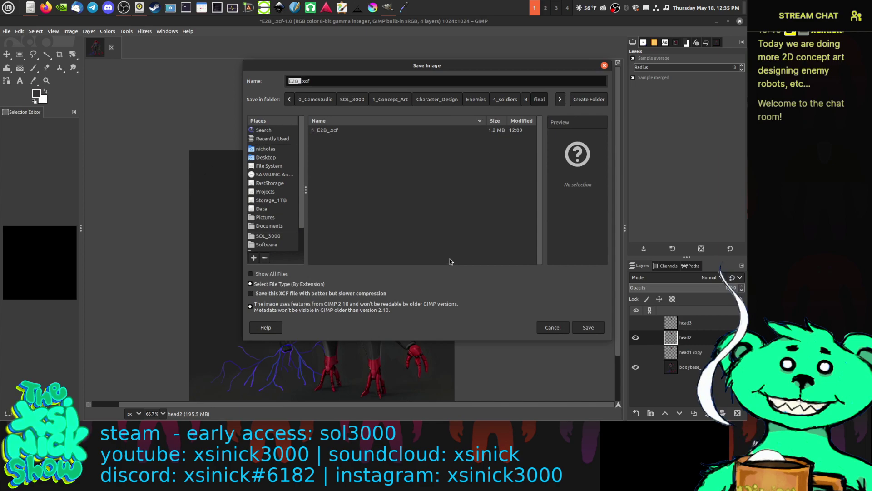
click(551, 326)
scroll(315, 193, up, 4)
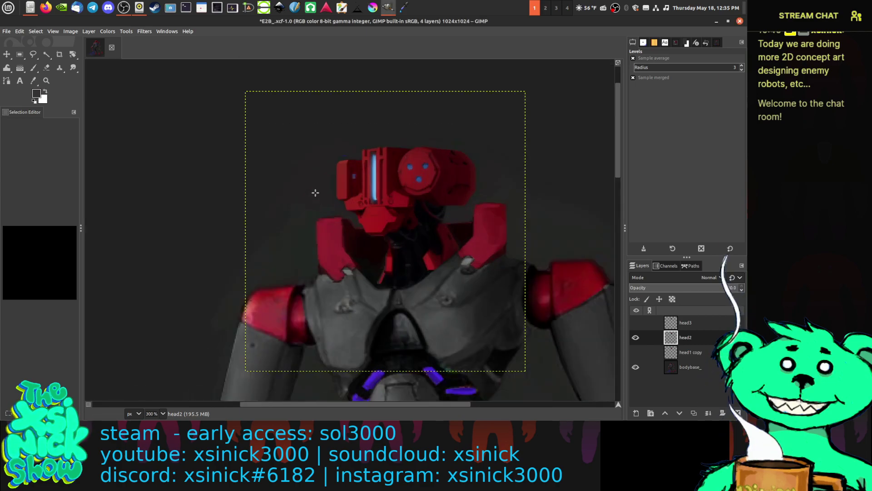
scroll(315, 192, down, 2)
scroll(401, 238, down, 1)
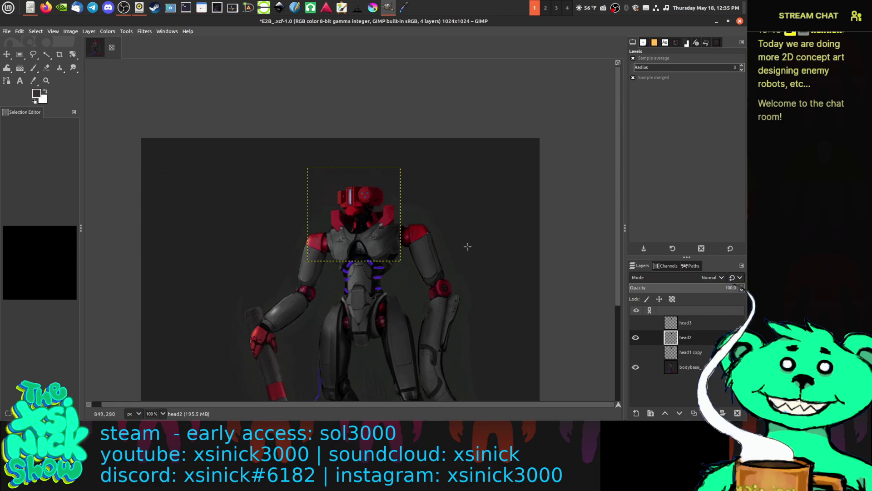
key(ctrl+shift+s)
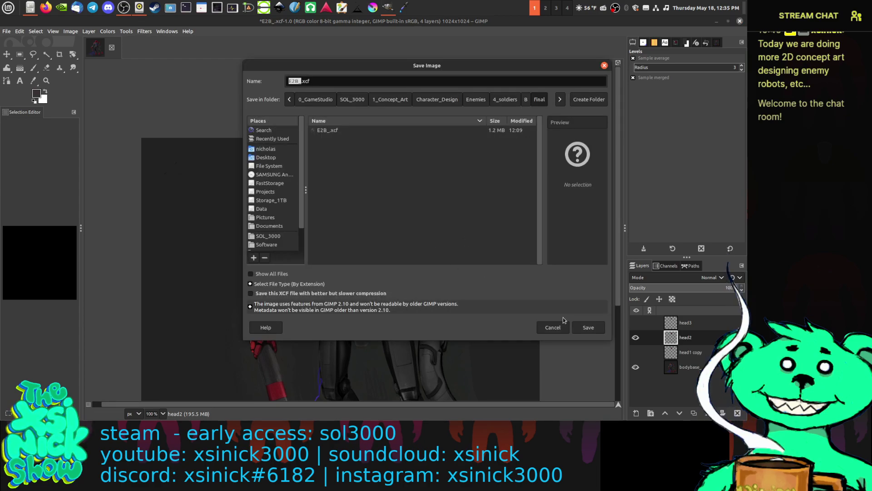
click(554, 329)
Step: Export the image over E2B_2.png, confirming Replace and the PNG options
key(ctrl+shift+e)
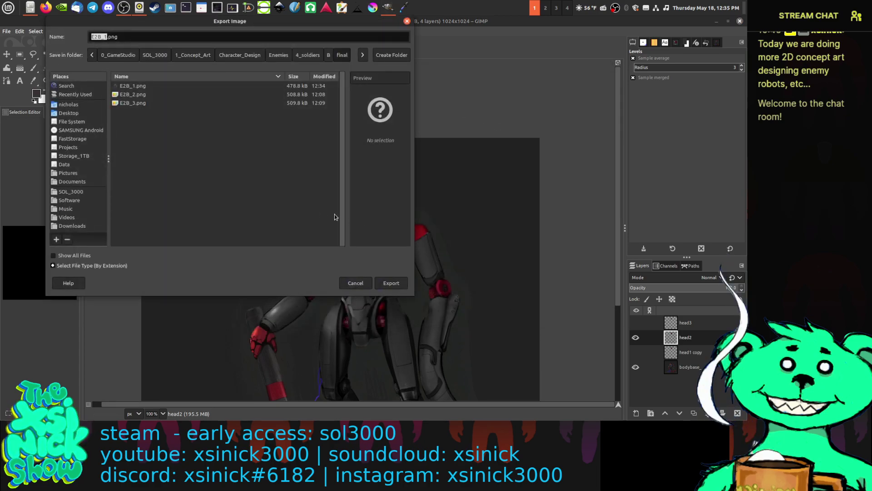
click(137, 94)
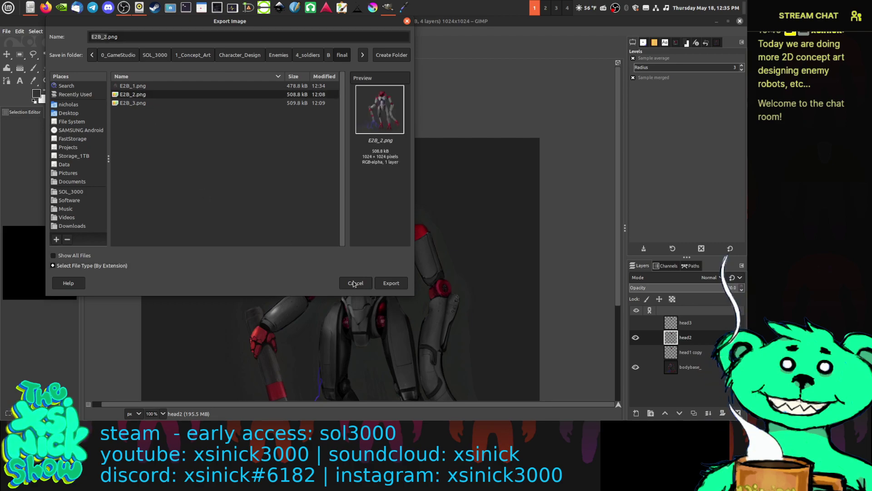
click(387, 283)
click(273, 192)
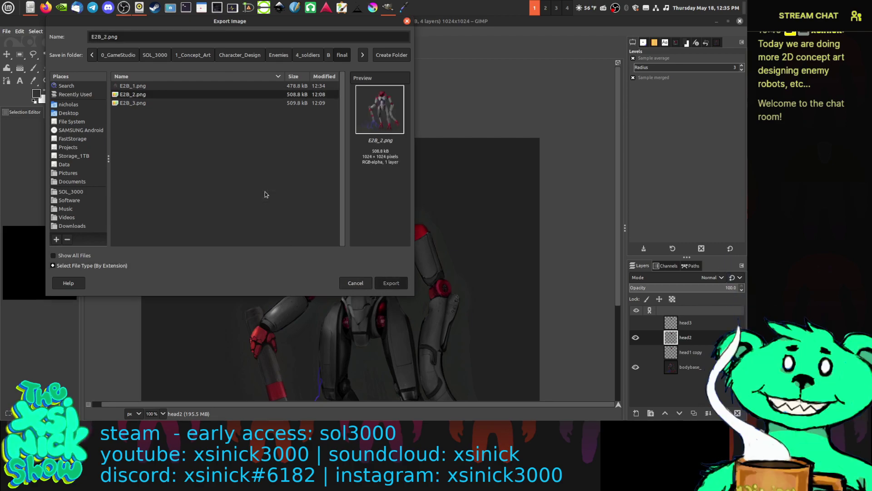
click(265, 239)
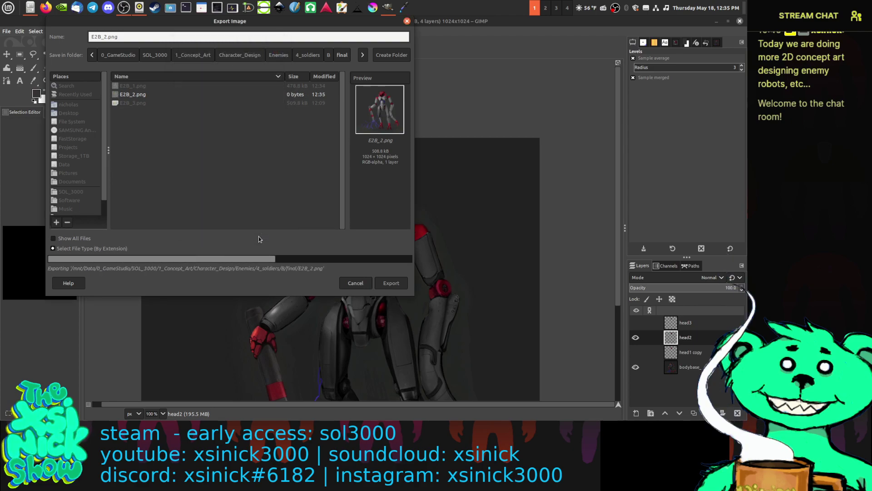
scroll(452, 238, down, 5)
scroll(452, 238, right, 2)
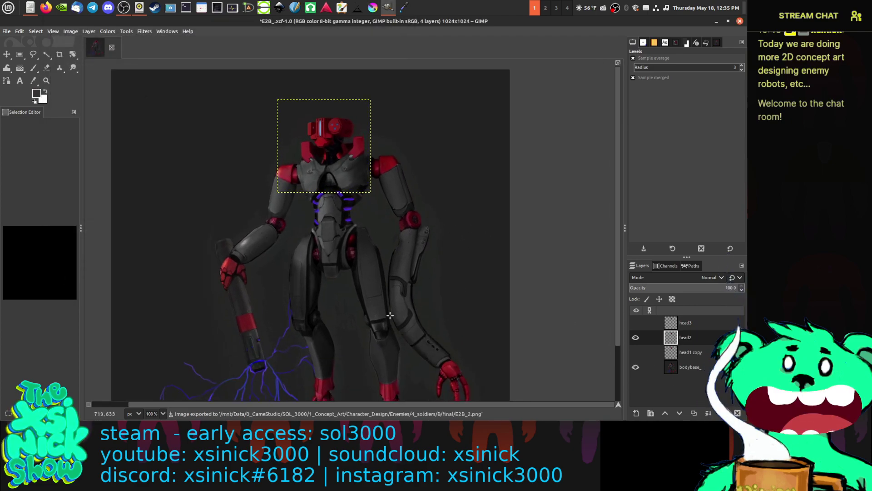
scroll(421, 277, down, 2)
scroll(421, 277, left, 2)
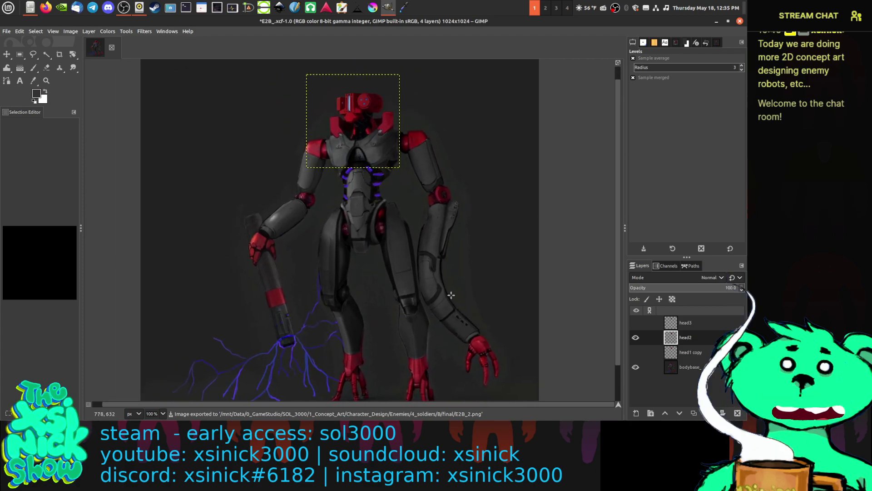
scroll(476, 288, right, 1)
scroll(475, 288, down, 1)
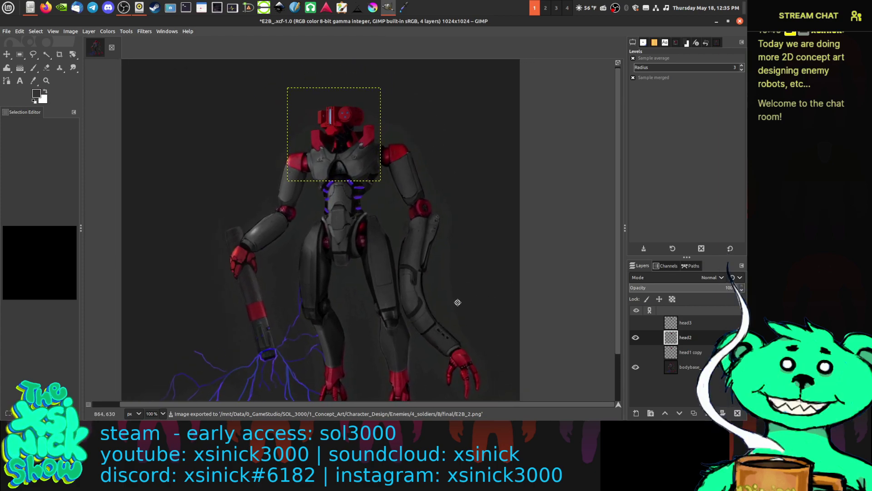
Step: Hide head2, then show head3 and select it as the layer to edit
click(636, 337)
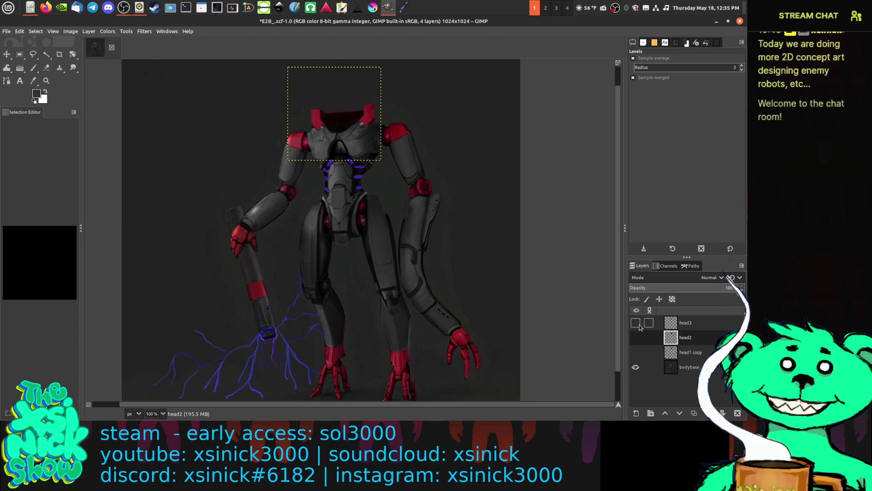
click(635, 323)
click(686, 323)
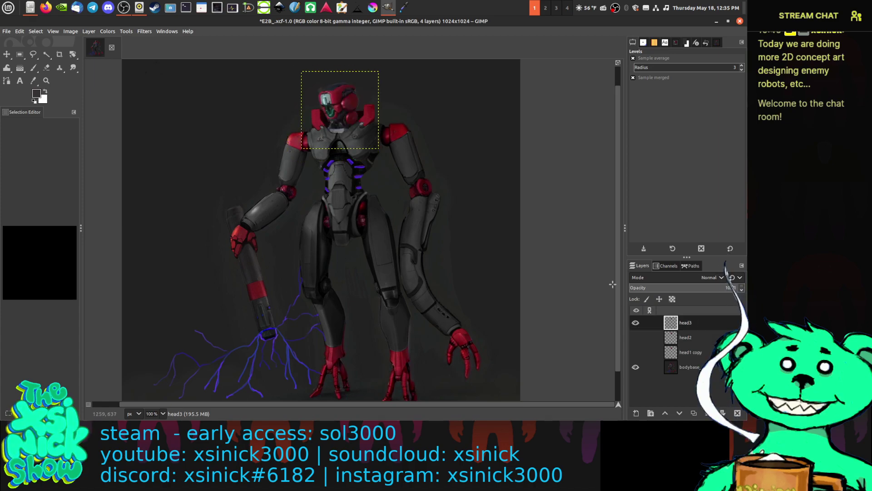
scroll(333, 99, up, 2)
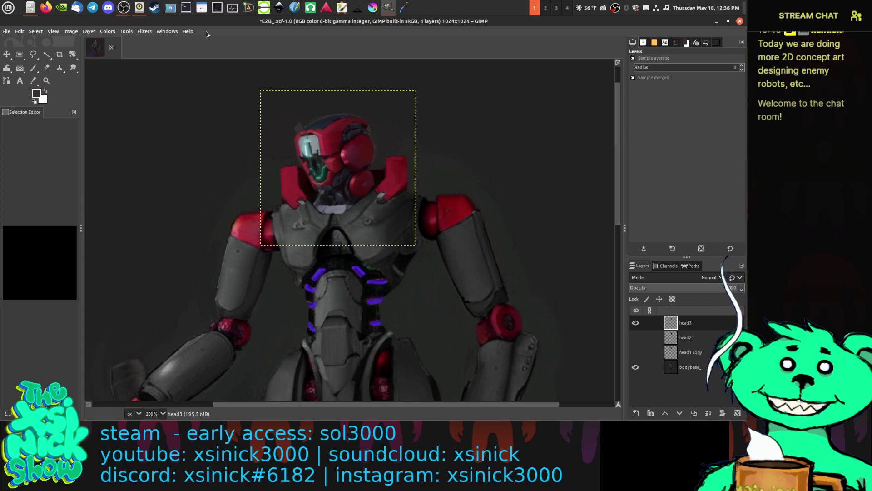
Step: Apply Levels to head3 with darker midtones near 0.90 and white input 249
click(108, 31)
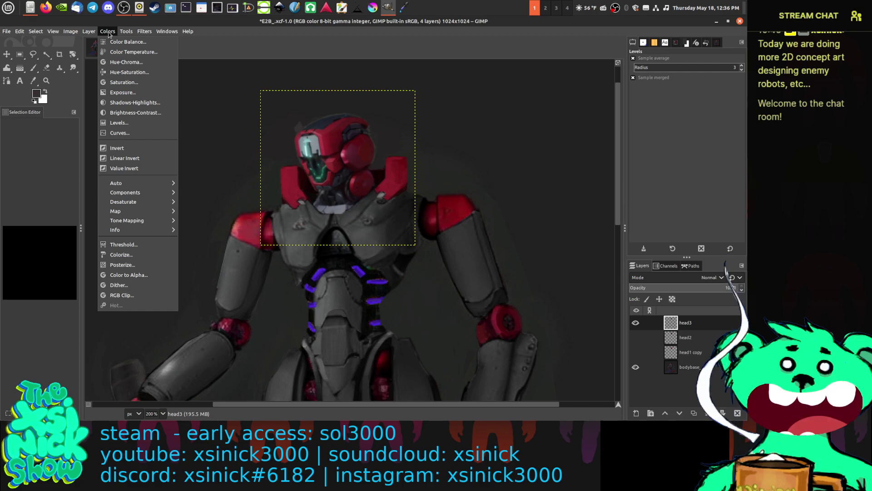
click(143, 123)
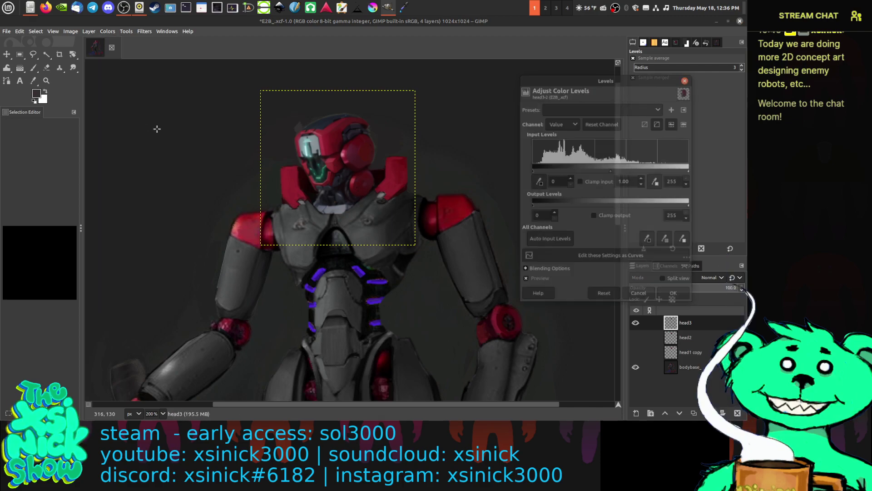
click(614, 172)
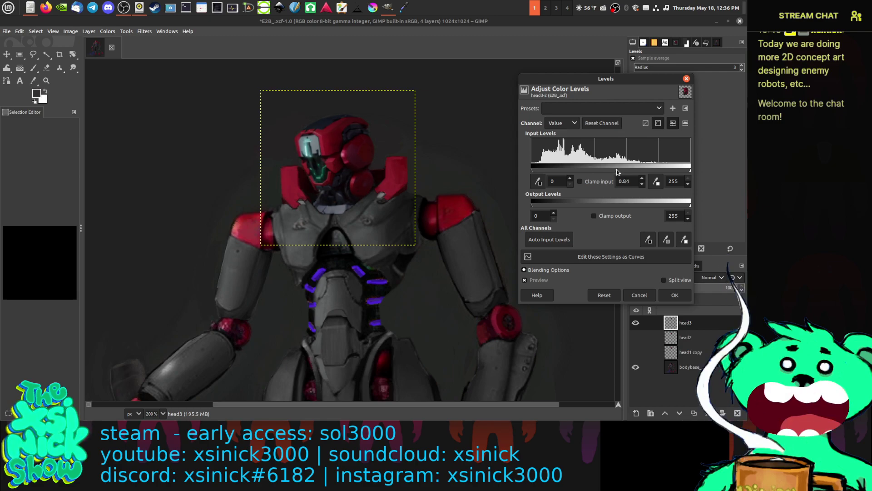
drag(614, 172, 621, 173)
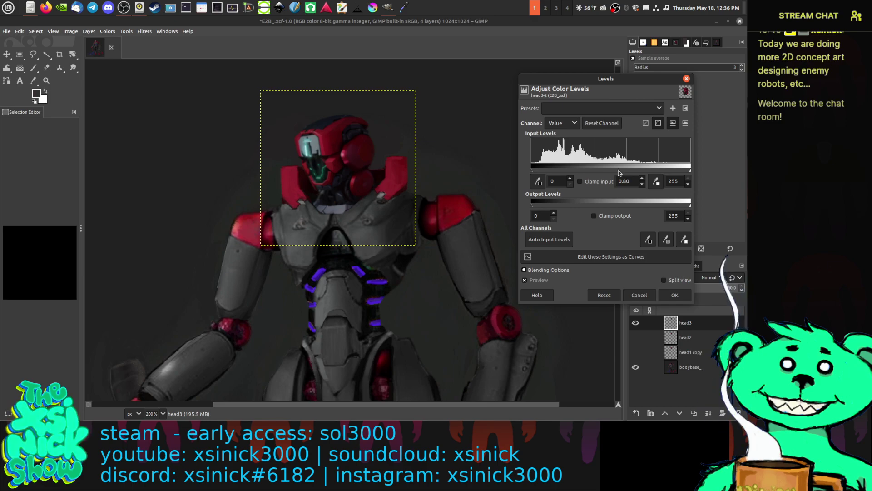
drag(690, 171, 688, 172)
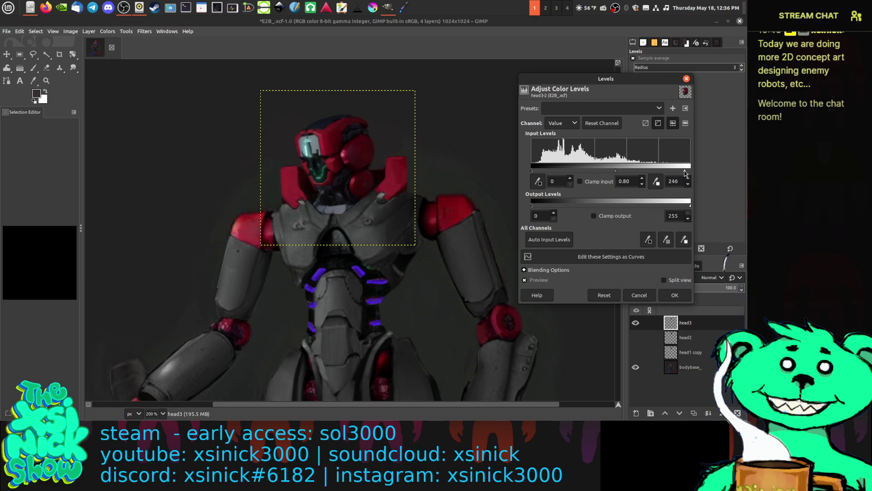
click(677, 295)
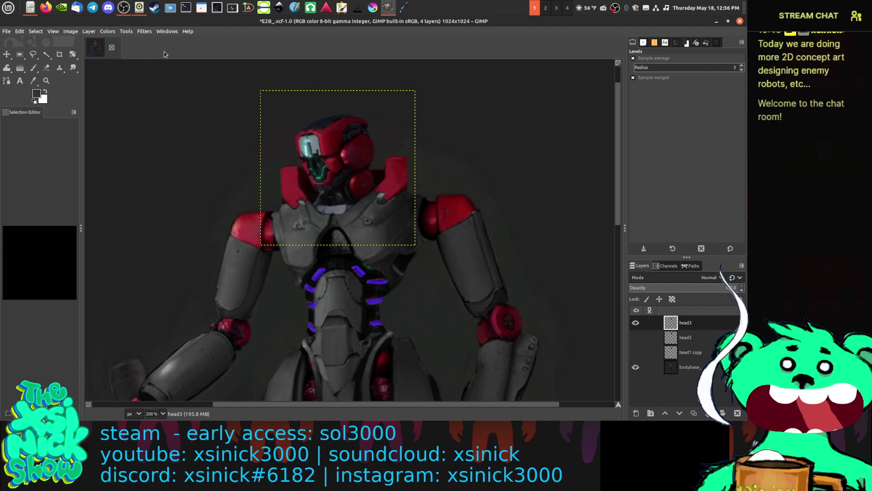
Step: Apply Unsharp Mask to head3 with Amount lowered to about 0.022
click(144, 31)
click(146, 31)
click(144, 31)
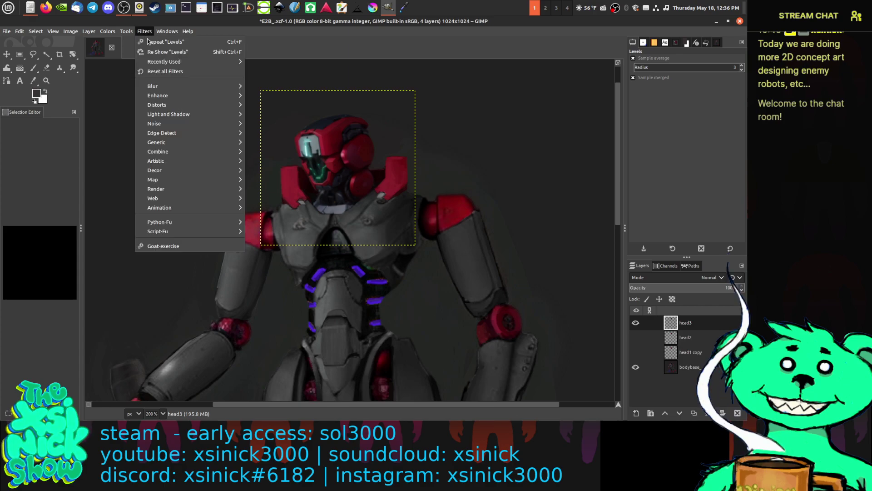
mouse_move(173, 100)
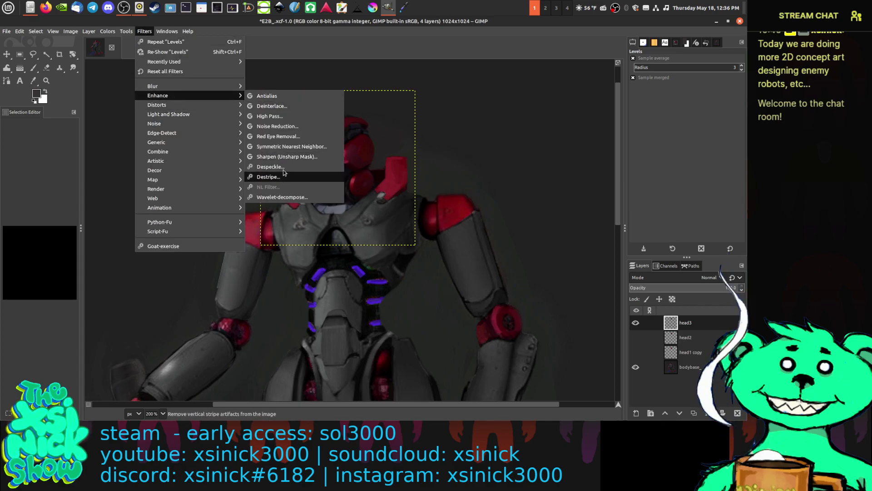
click(282, 156)
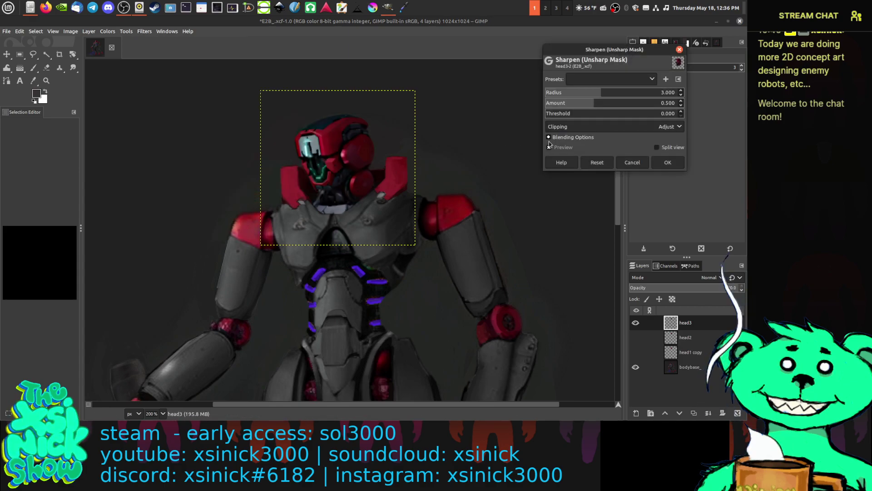
drag(586, 103, 532, 100)
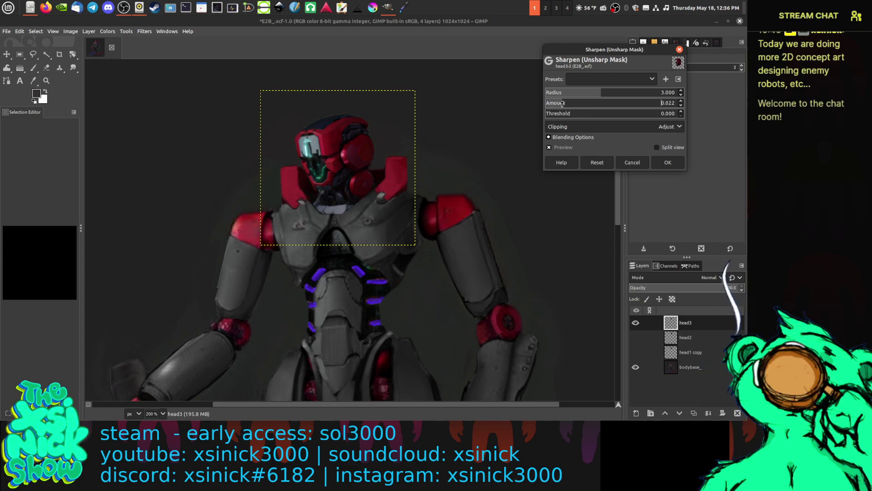
click(668, 162)
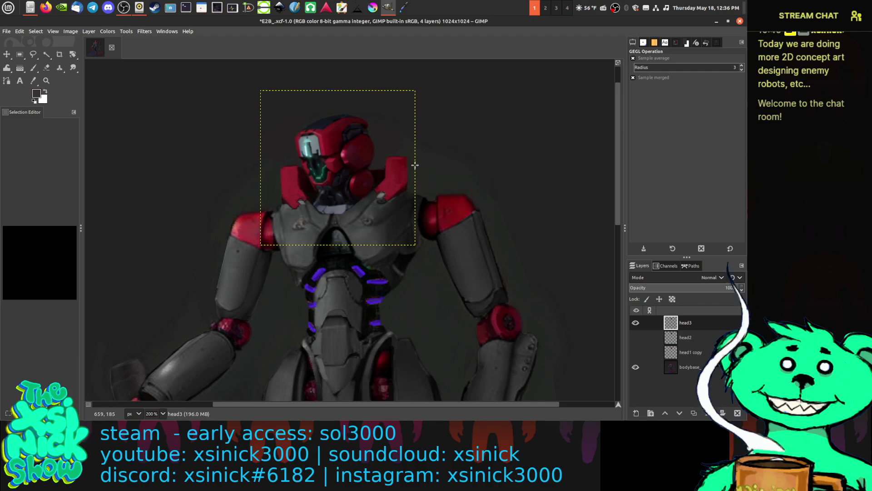
Step: Export the head3 robot over E2B_3.png, then show head2 and hide head3
key(ctrl+shift+e)
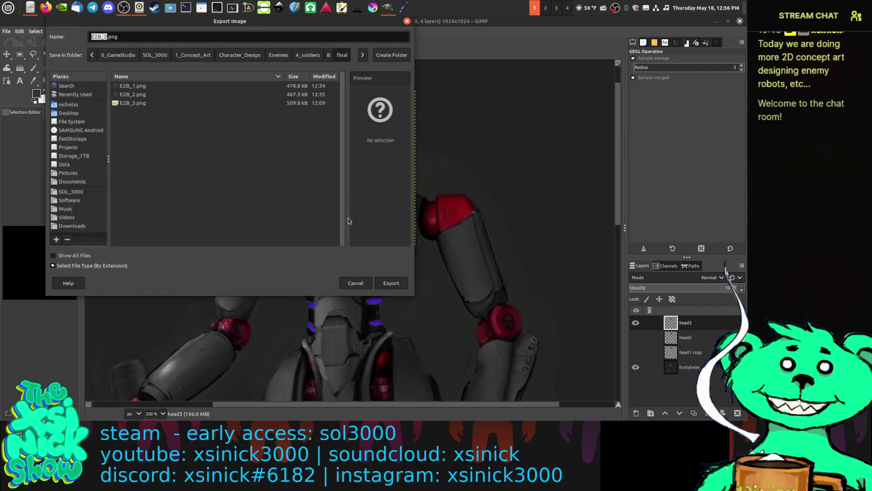
click(143, 104)
click(390, 281)
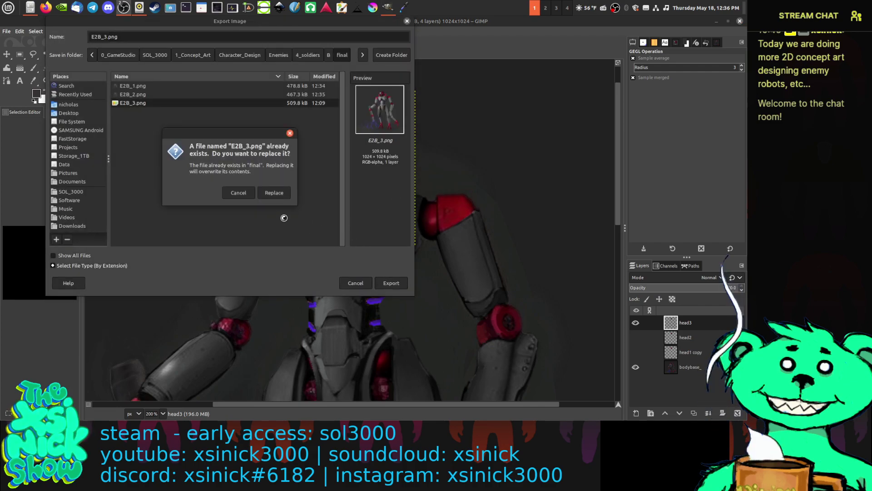
click(274, 193)
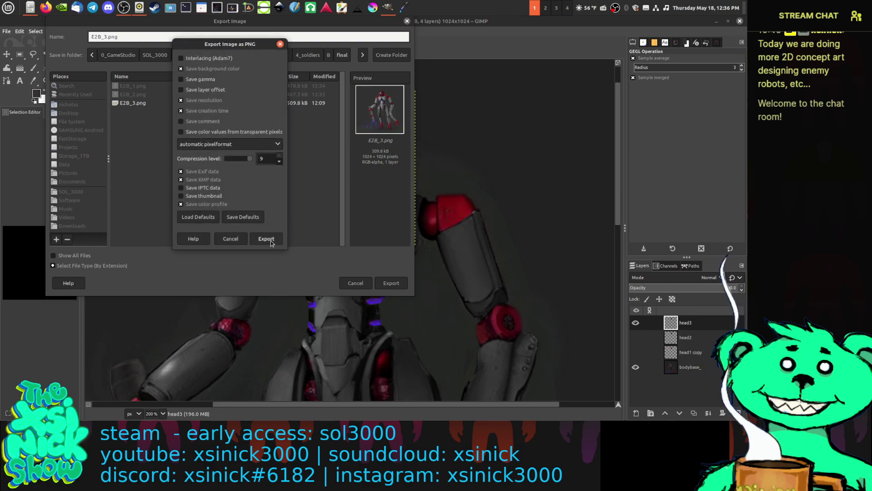
click(266, 238)
scroll(451, 296, down, 3)
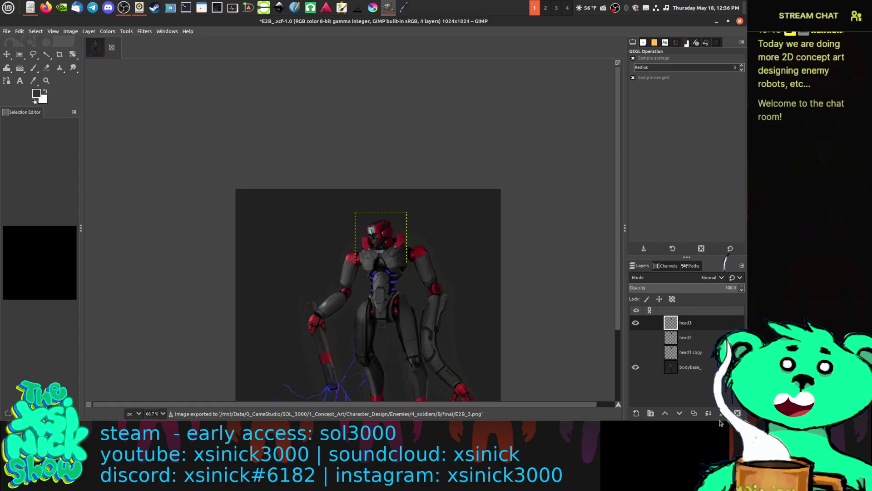
click(635, 331)
click(635, 325)
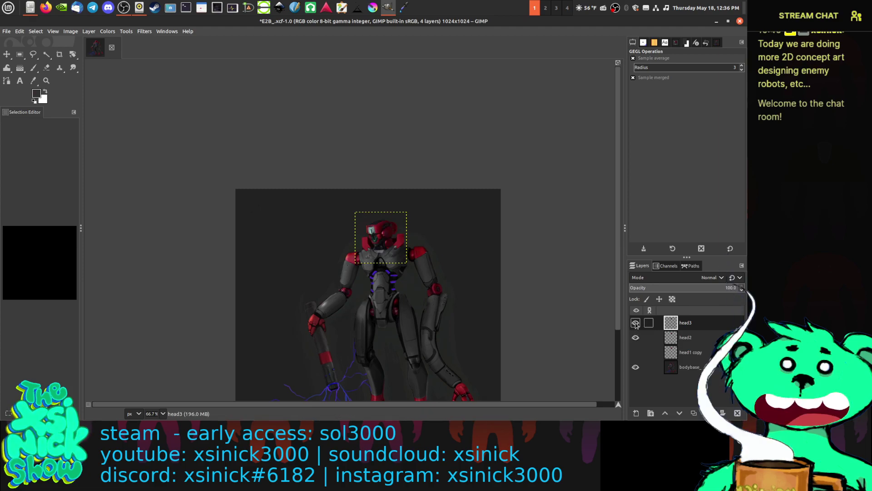
Step: Hide head2, show head1 copy, zoom in and select head1 copy for editing
click(636, 338)
click(636, 349)
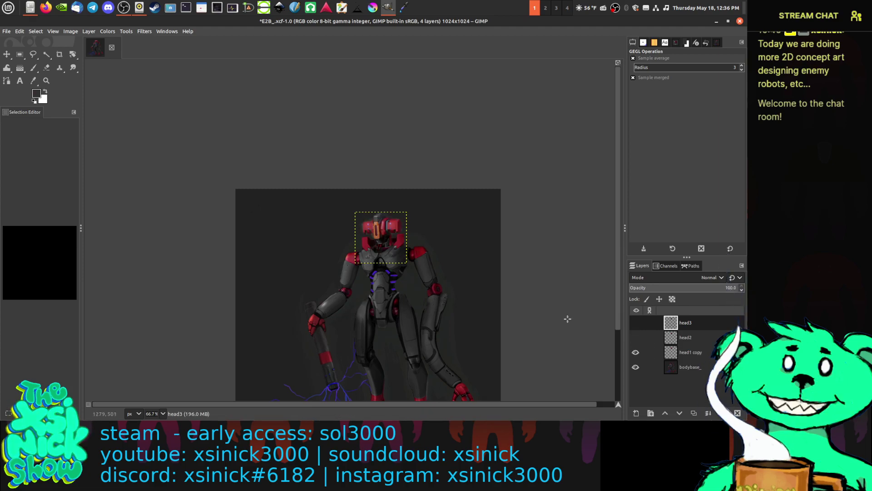
key(1)
scroll(410, 250, up, 1)
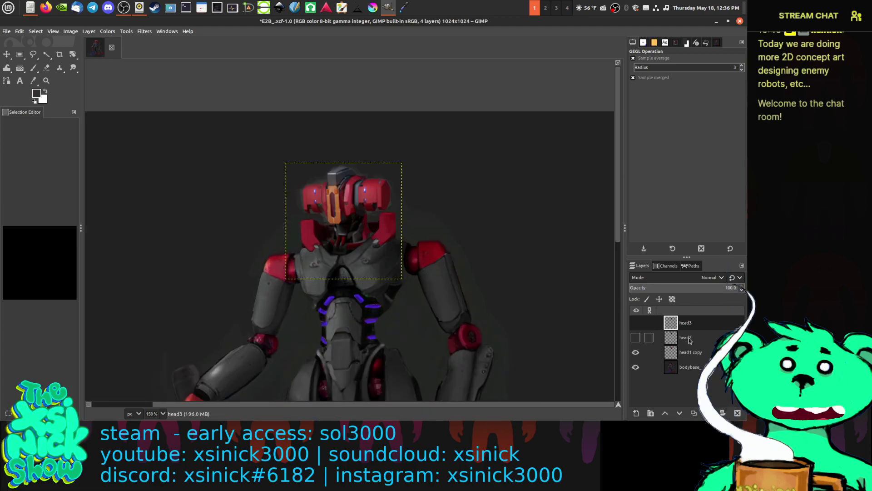
click(692, 355)
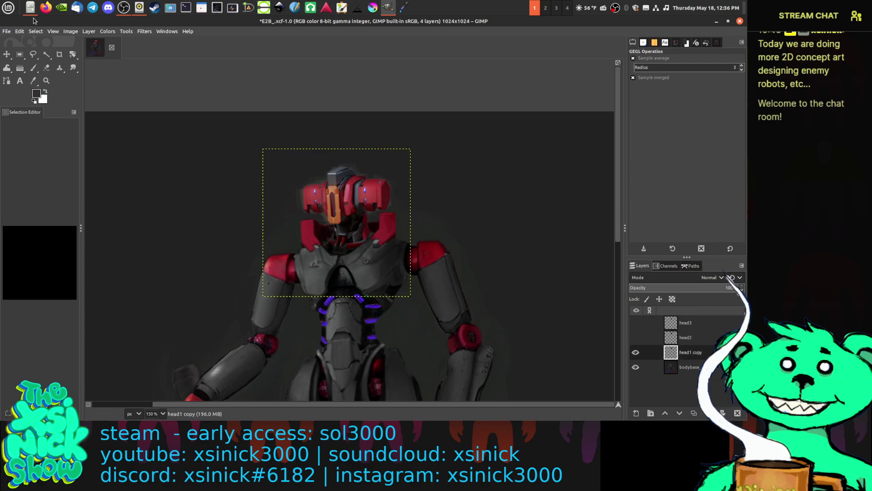
Step: Apply Levels to head1 copy with gamma 0.73 and white point 234
click(127, 34)
mouse_move(145, 32)
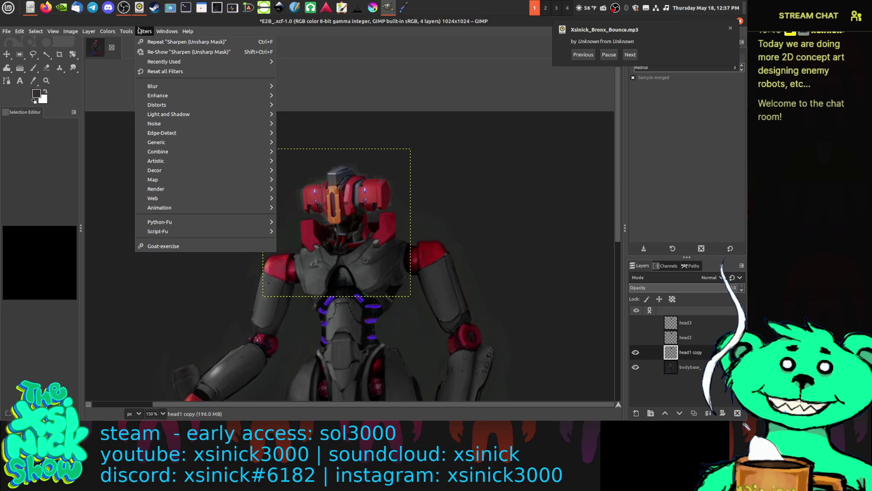
mouse_move(111, 33)
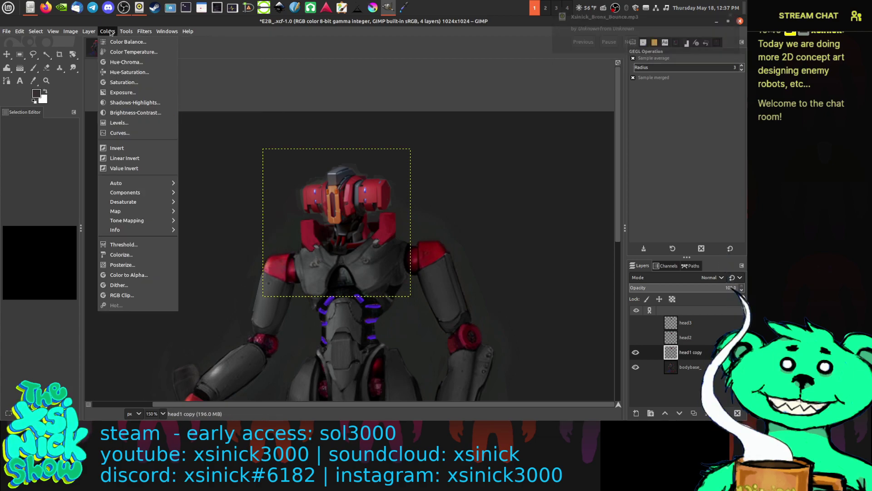
click(133, 122)
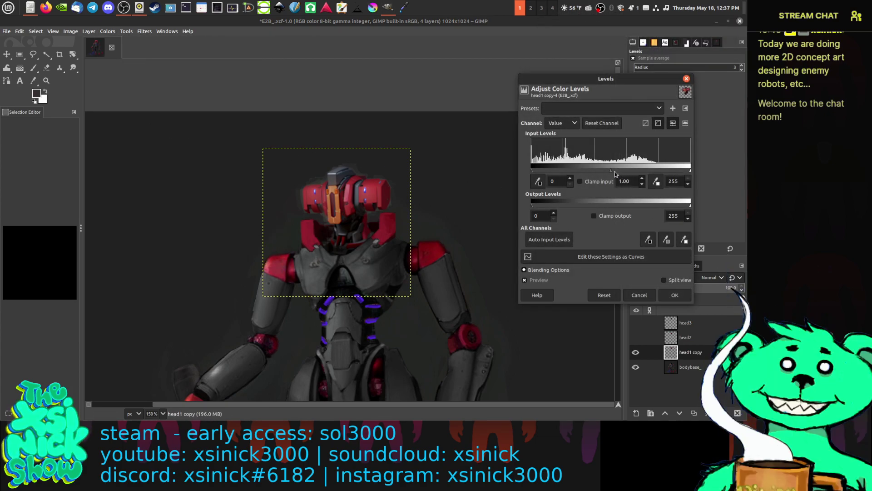
drag(615, 170, 617, 171)
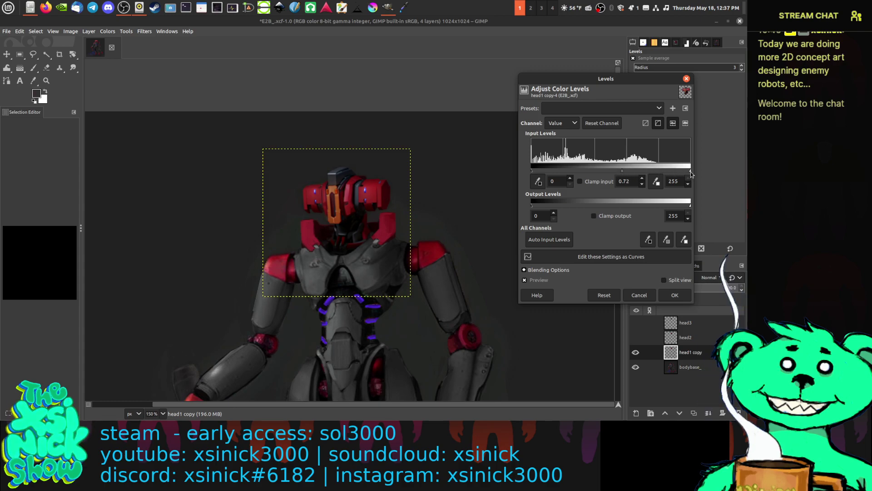
drag(687, 173, 691, 171)
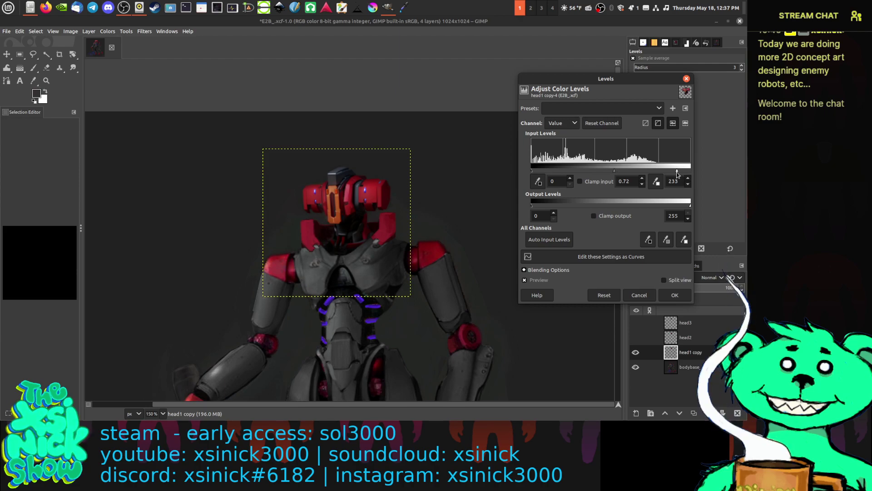
drag(676, 173, 678, 171)
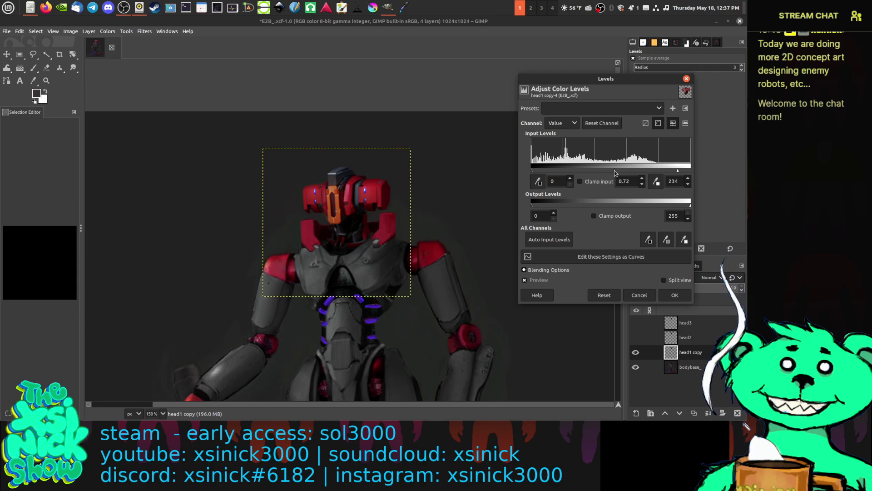
click(675, 294)
Step: Try Unsharp Mask on head1 copy with Amount near zero, then cancel it
click(145, 31)
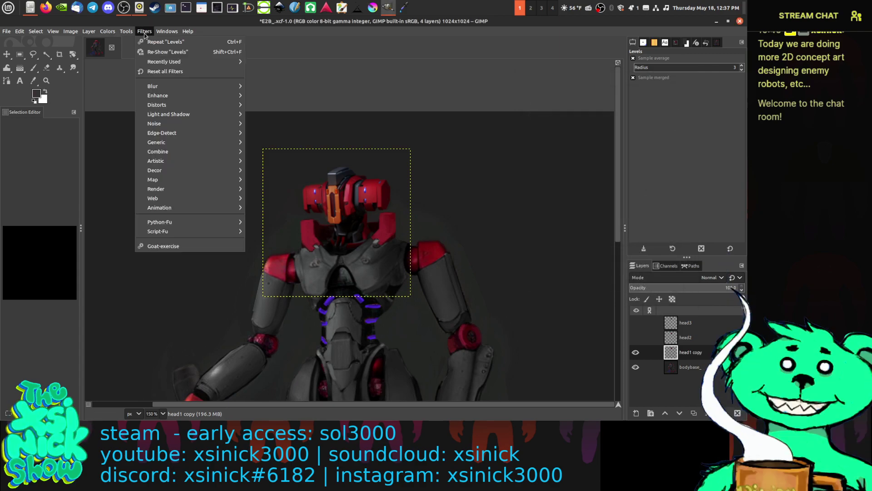
mouse_move(190, 96)
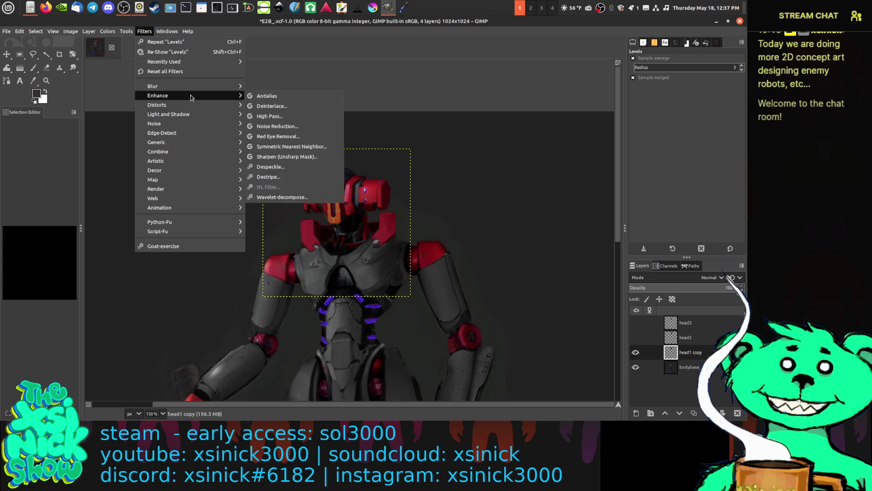
click(286, 156)
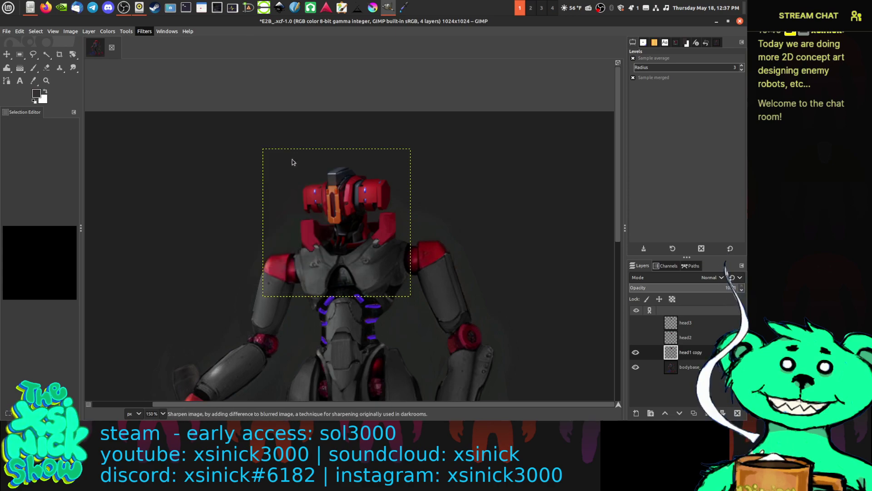
drag(575, 105, 526, 101)
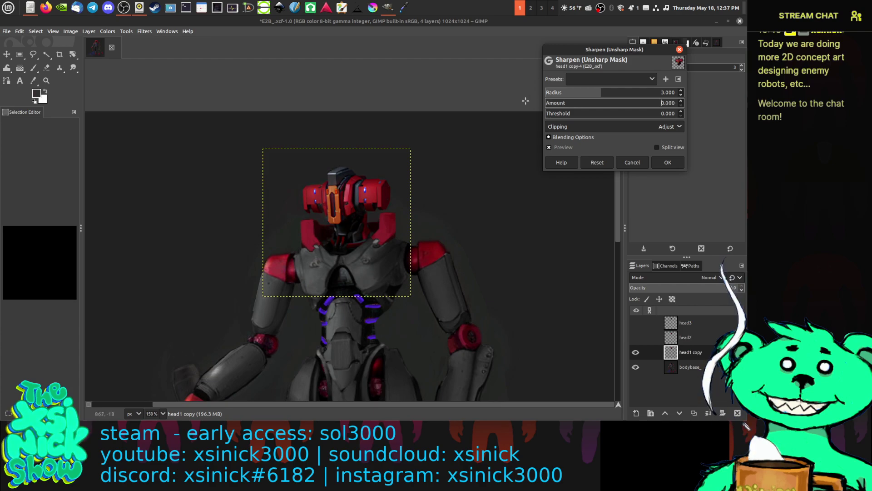
key(ctrl+a)
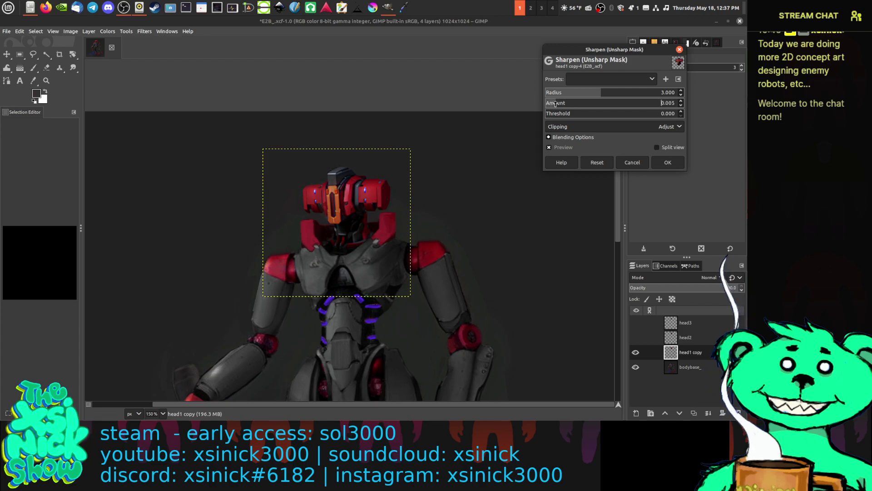
click(642, 160)
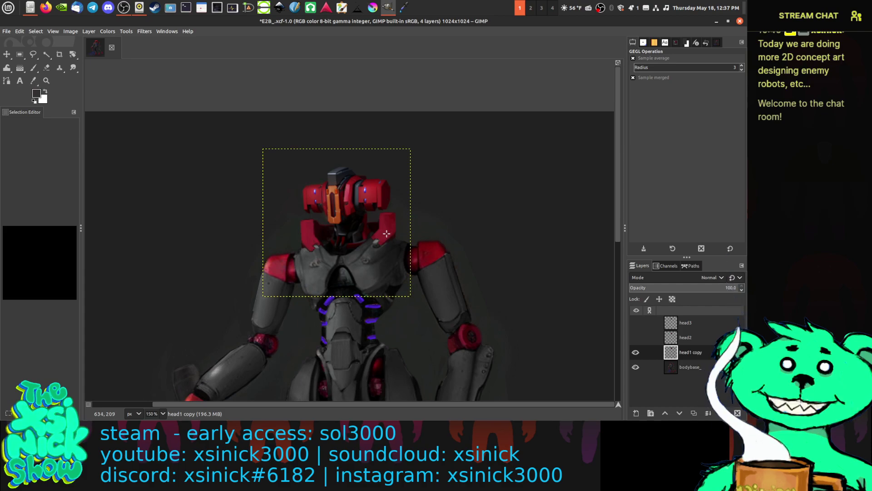
key(ctrl+shift+e)
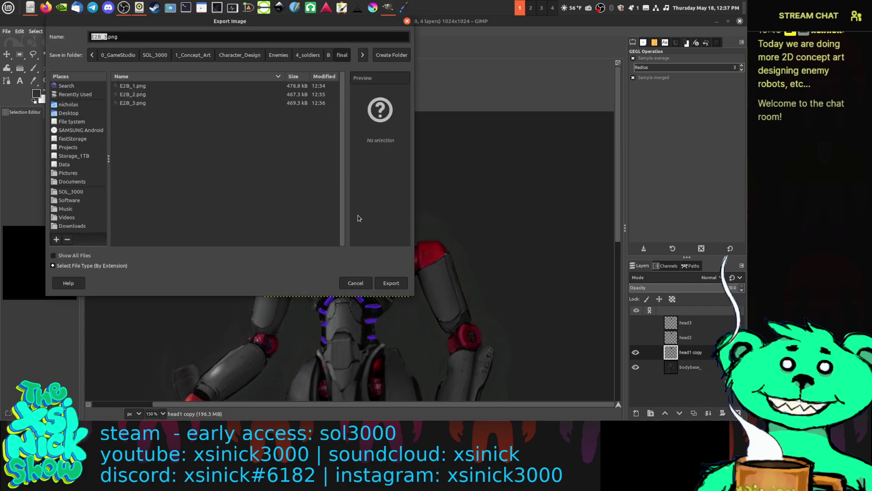
Step: Export over E2B_1.png, confirming Replace and PNG options, then zoom to review the robot
click(166, 86)
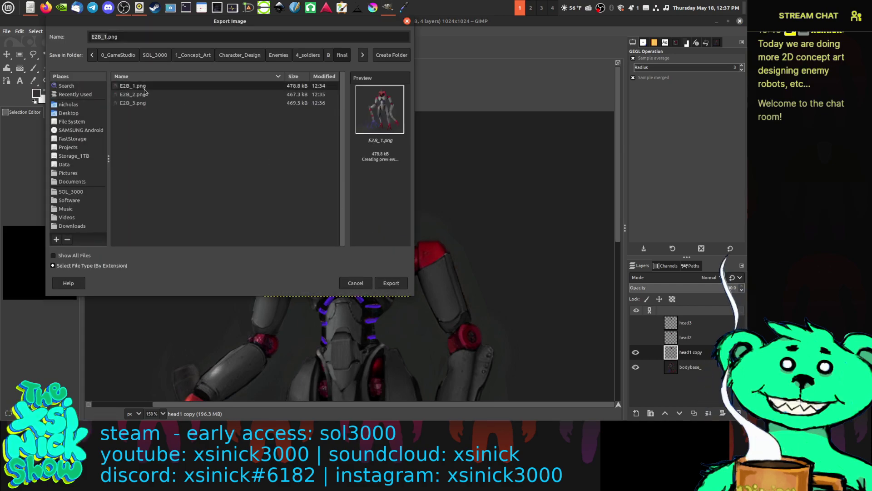
click(391, 283)
click(274, 191)
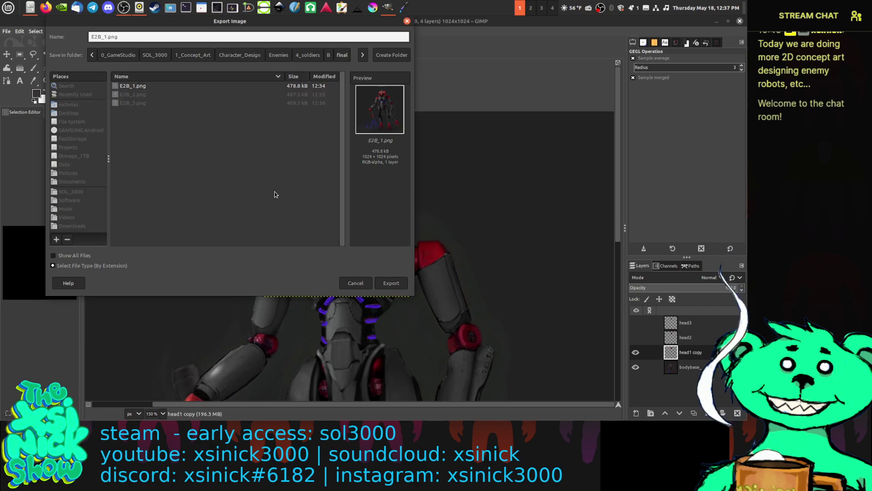
click(267, 239)
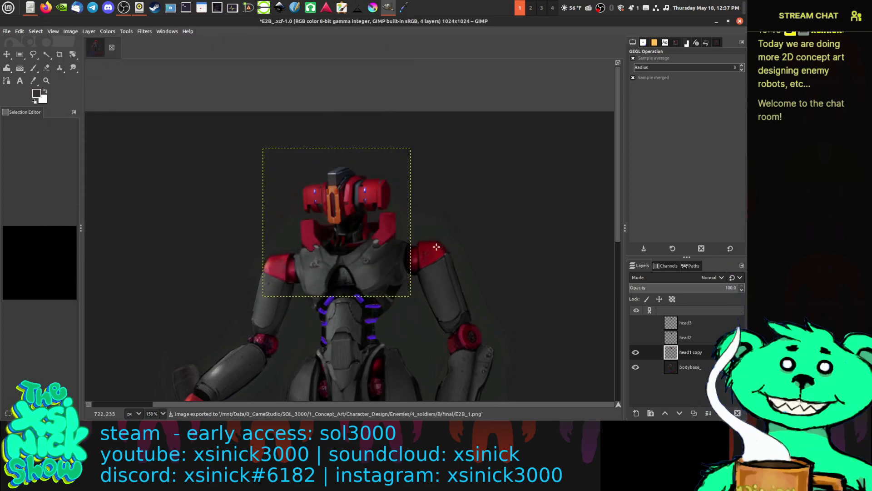
key(minus)
key(minus)
key(minus)
key(minus)
key(plus)
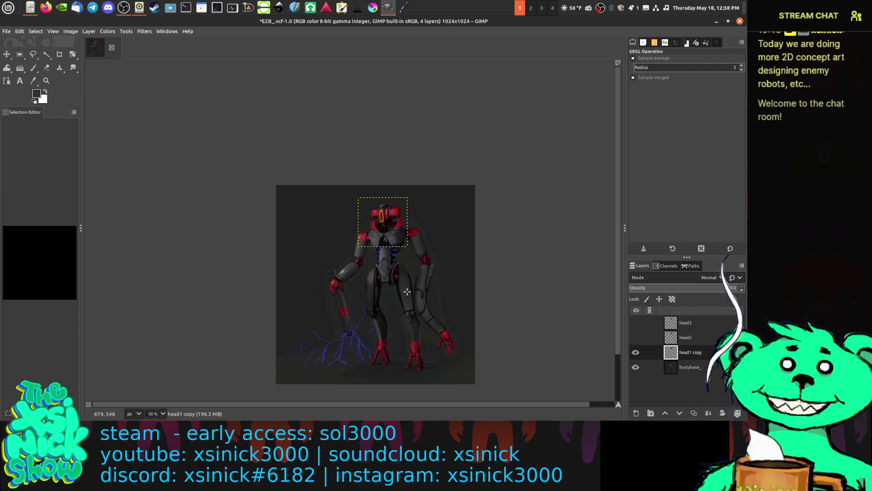
scroll(406, 289, up, 2)
scroll(408, 288, up, 1)
scroll(420, 268, down, 2)
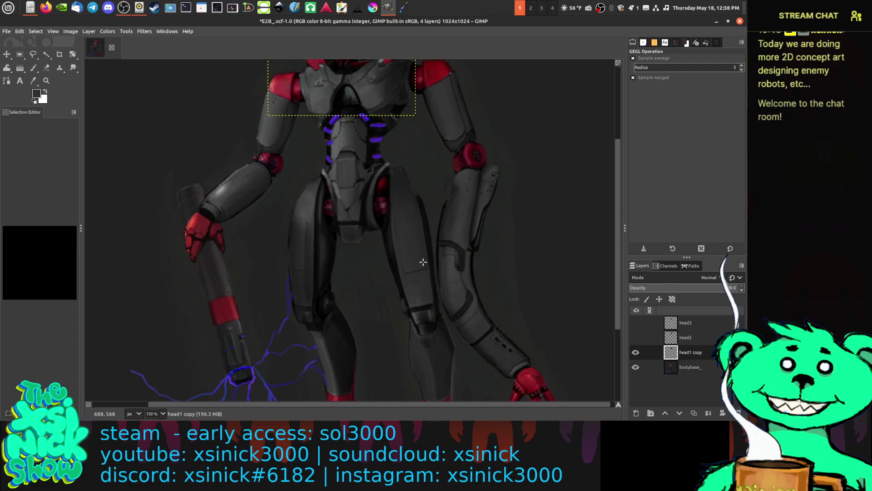
scroll(423, 262, up, 1)
drag(495, 20, 871, 255)
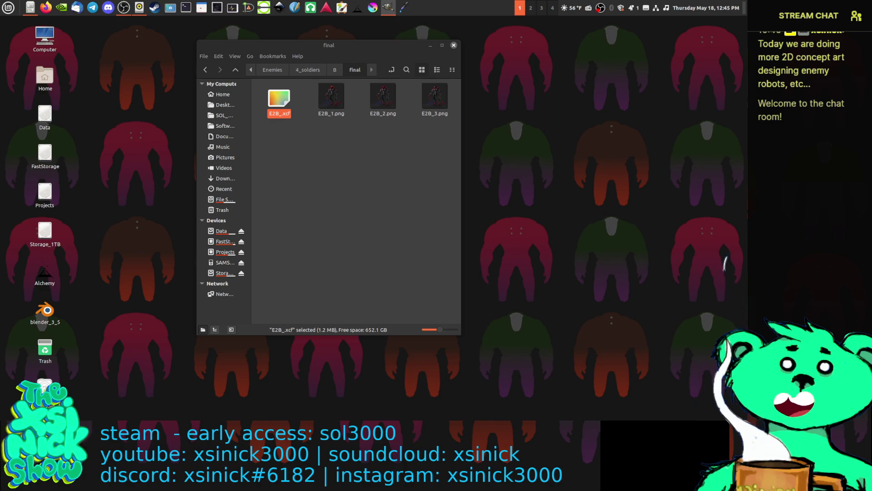
Step: Switch from the file manager back to the GIMP robot painting
key(alt+Tab)
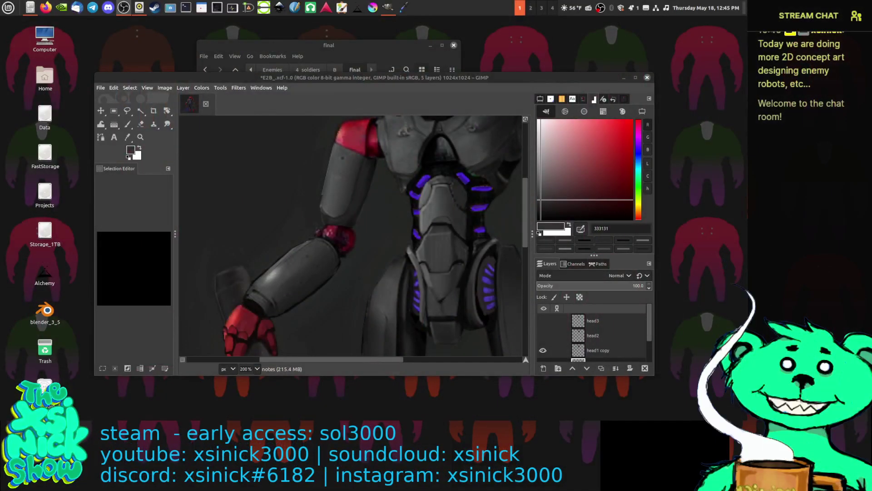
double_click(328, 76)
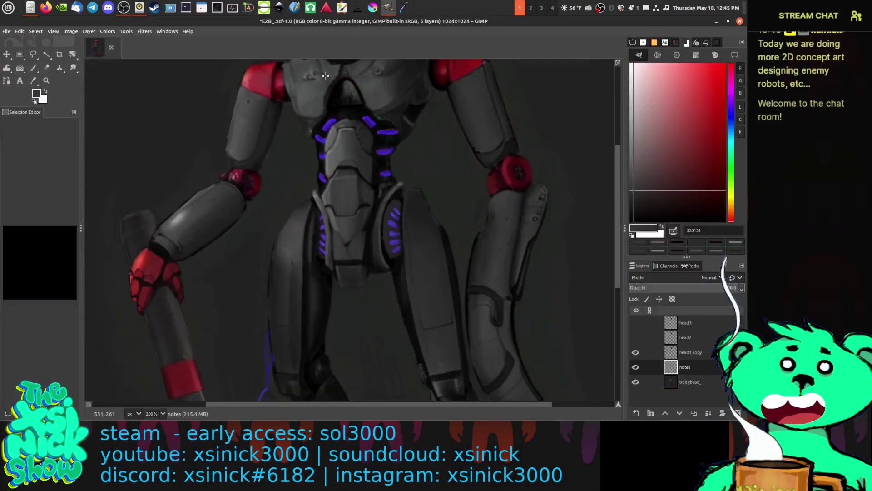
scroll(391, 204, up, 2)
scroll(415, 232, down, 1)
scroll(415, 232, up, 2)
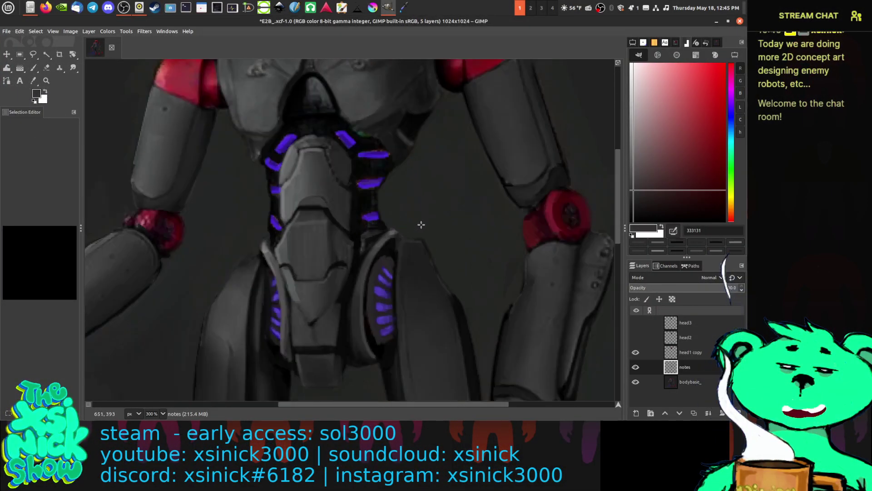
scroll(419, 226, down, 3)
scroll(431, 223, down, 3)
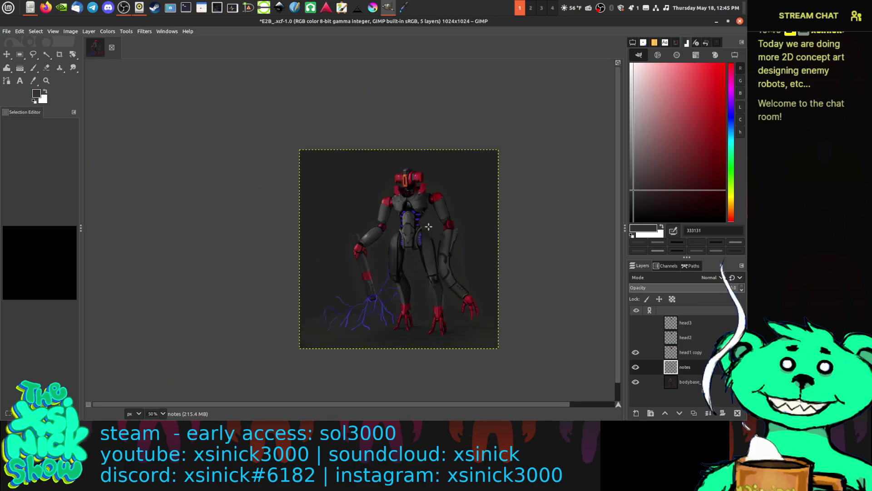
scroll(430, 232, up, 1)
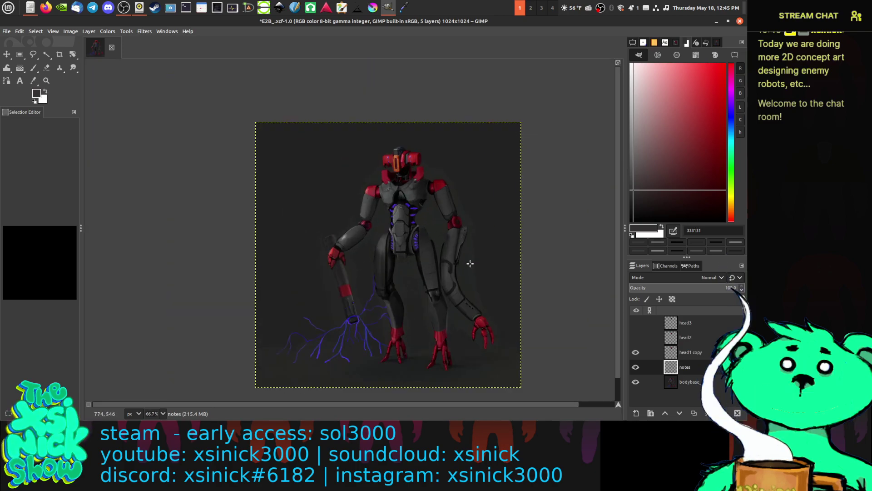
click(635, 367)
scroll(431, 232, up, 4)
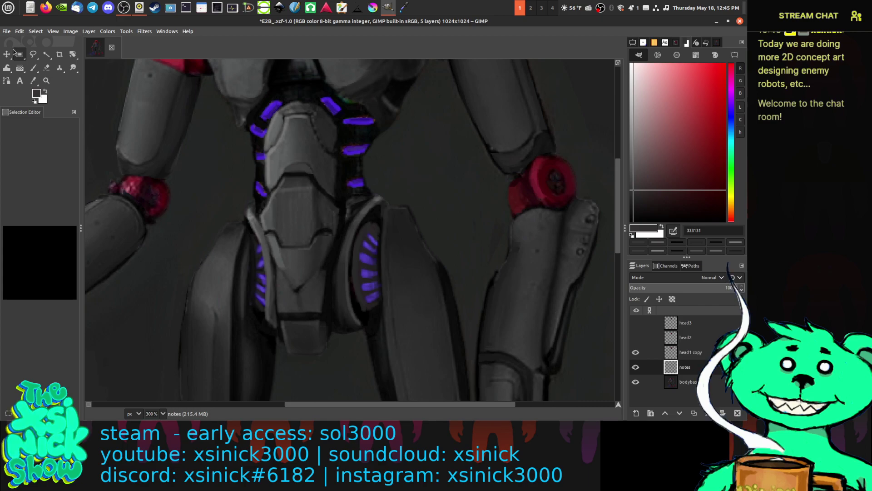
Step: Use Free Select to select the glowing purple light panels on both hips
click(33, 54)
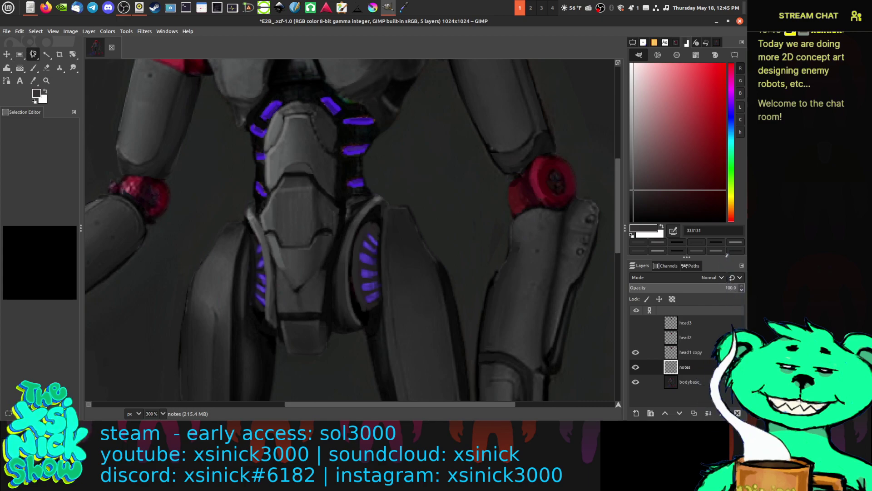
mouse_move(377, 220)
mouse_down()
mouse_move(380, 294)
mouse_move(364, 316)
mouse_move(348, 240)
mouse_move(359, 227)
mouse_move(376, 225)
mouse_up()
key(Return)
click(372, 219)
click(384, 227)
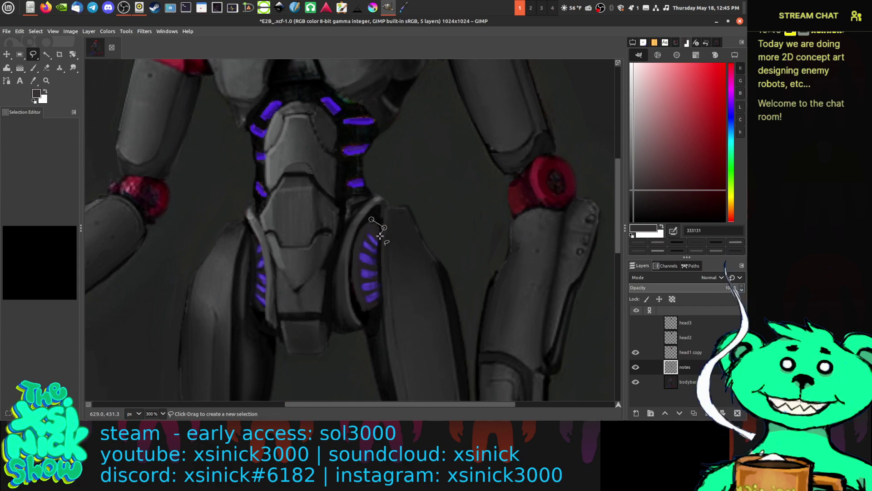
click(378, 248)
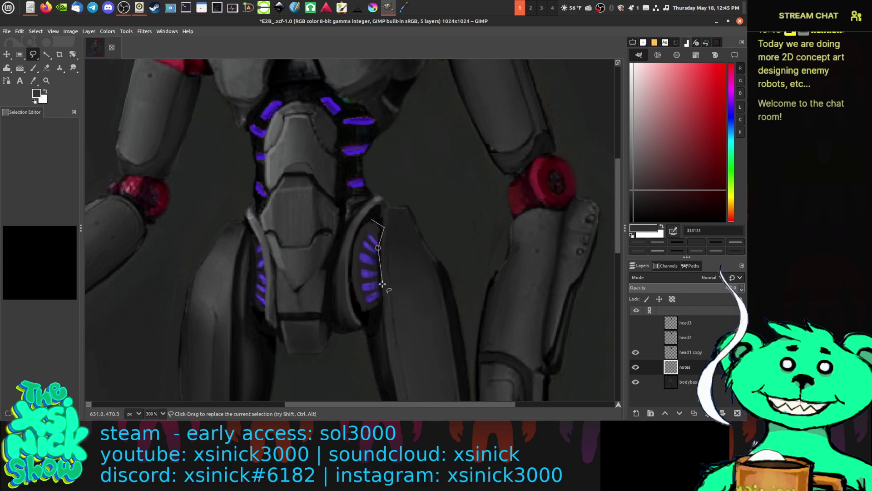
click(363, 313)
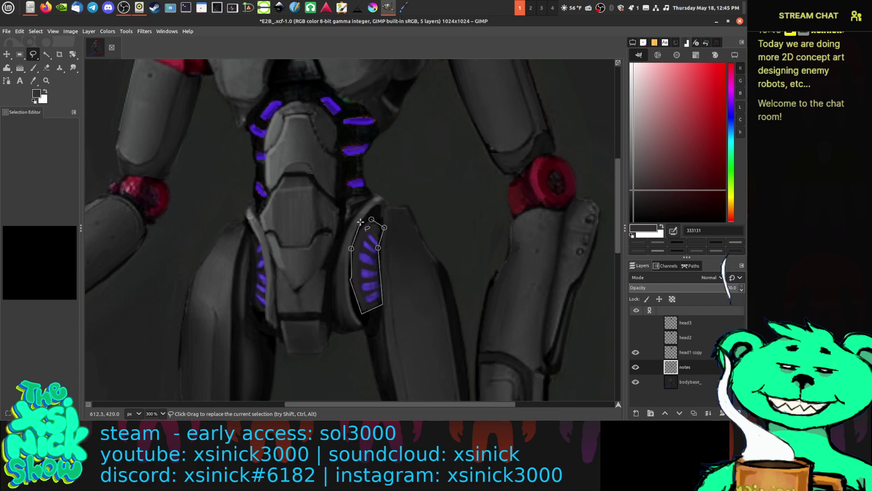
key(Return)
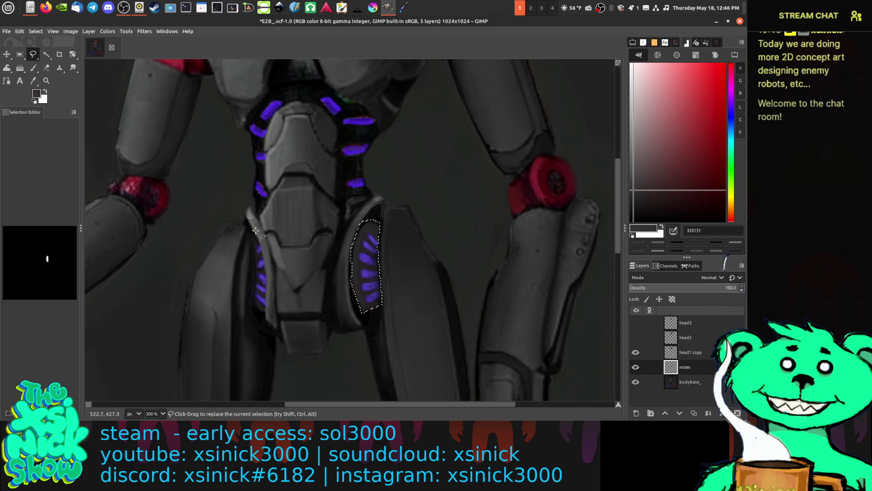
click(251, 230)
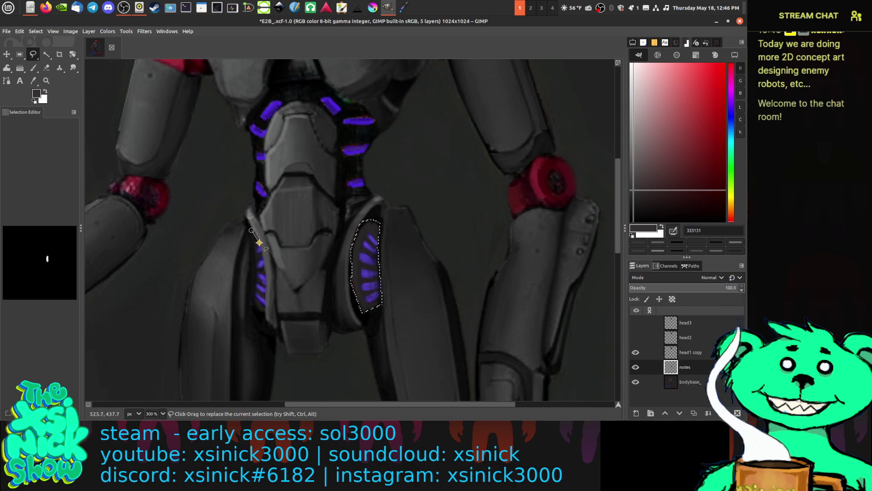
click(264, 264)
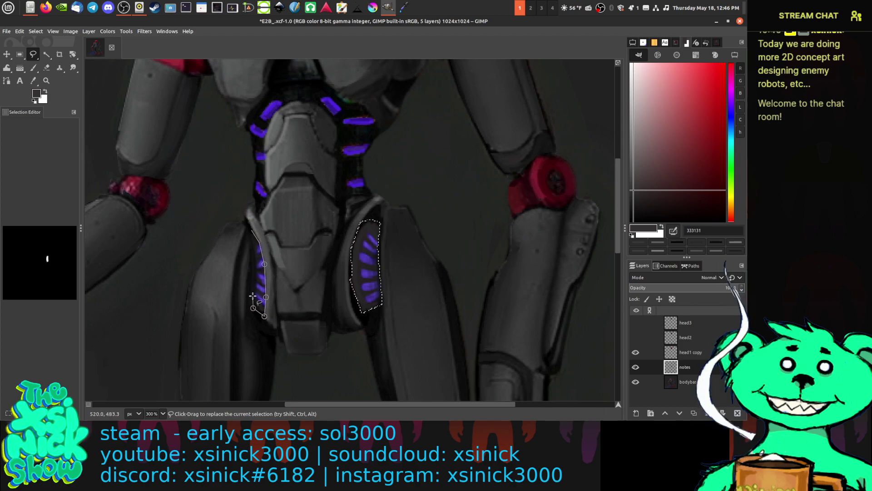
click(251, 231)
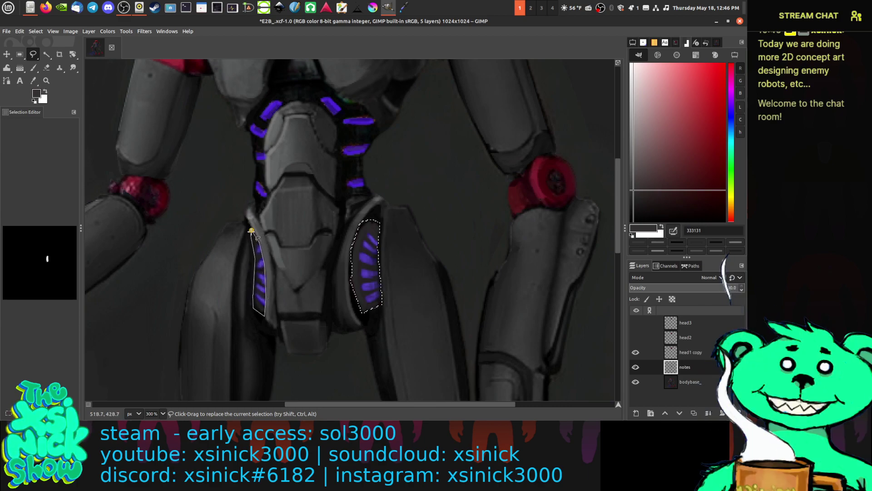
key(Return)
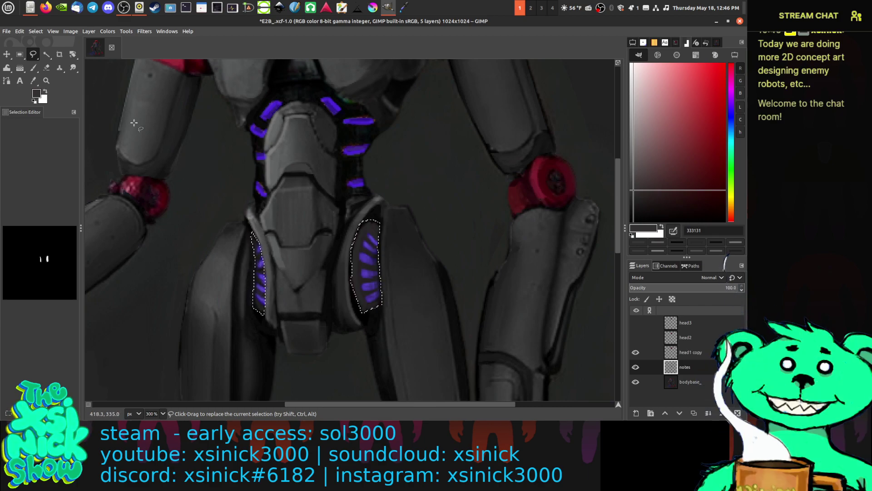
Step: Apply Levels to the selected hip lights with input black 12 and gamma 0.88
click(109, 31)
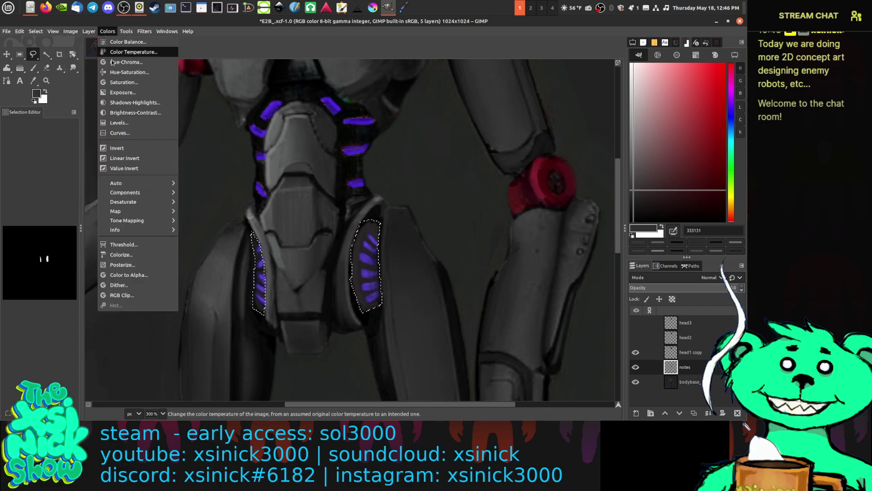
click(119, 123)
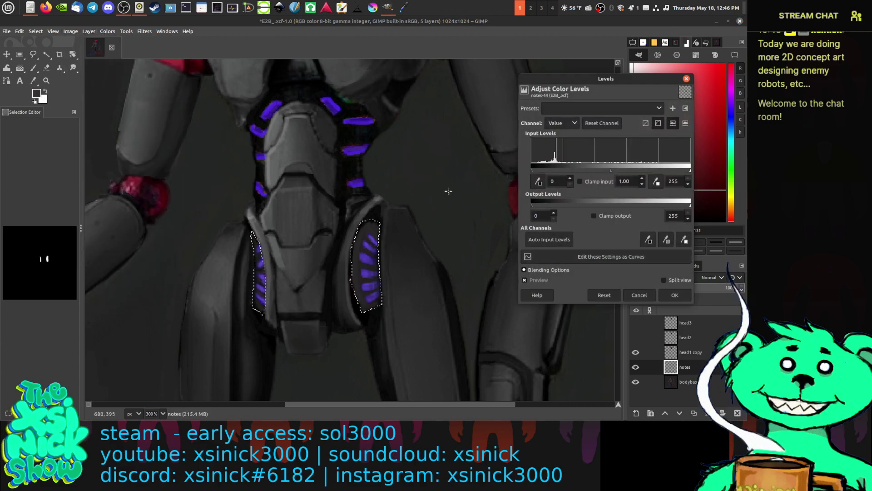
drag(532, 169, 538, 171)
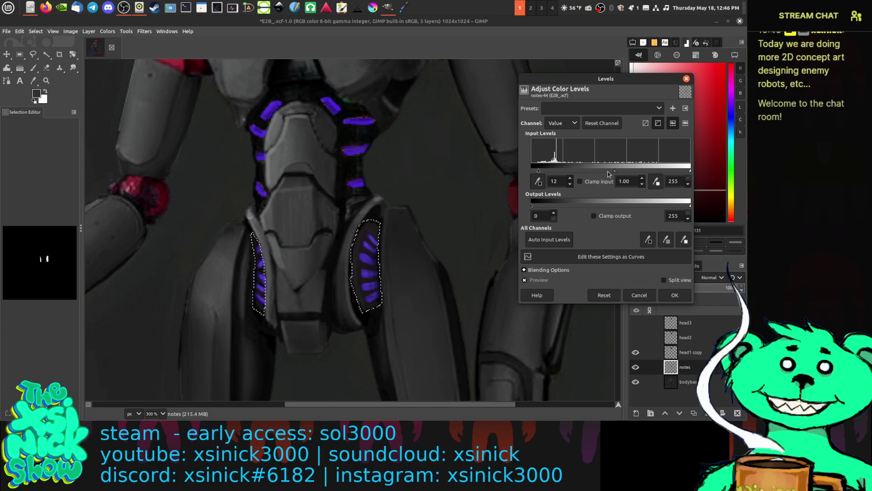
drag(614, 170, 619, 170)
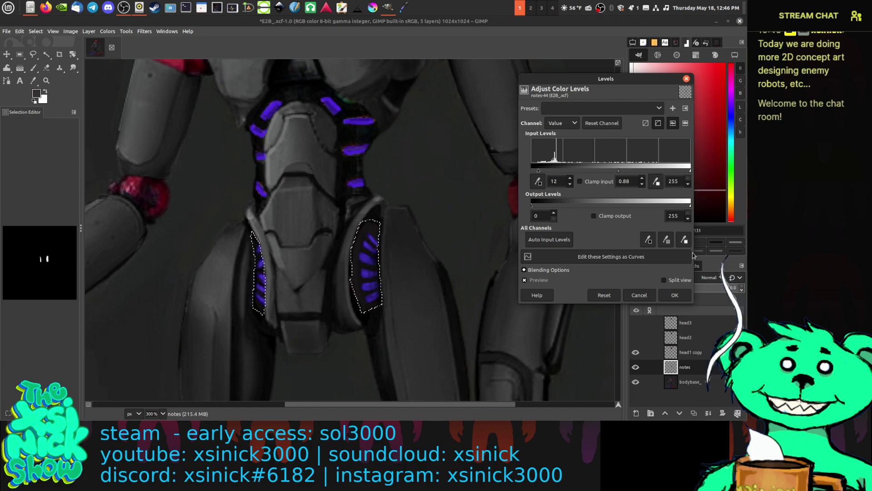
click(675, 296)
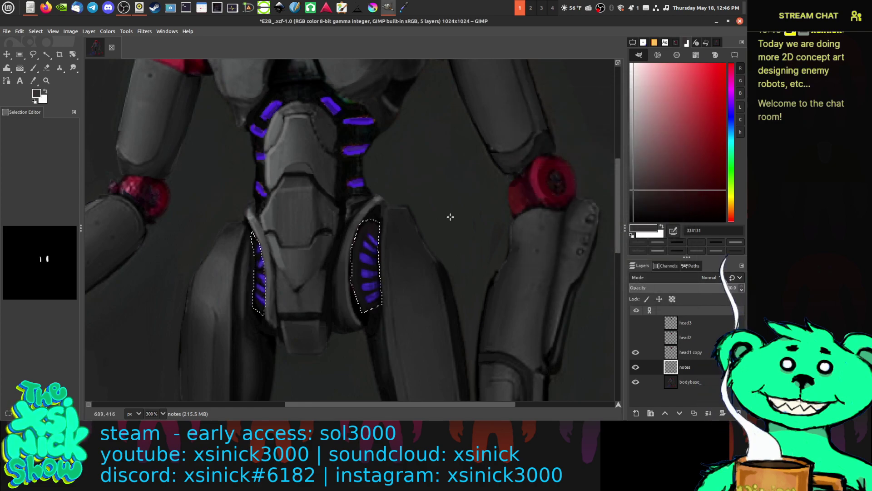
Step: Re-export the robot over E2B_1.png in the final folder, then hide the head1 copy layer
scroll(451, 216, down, 4)
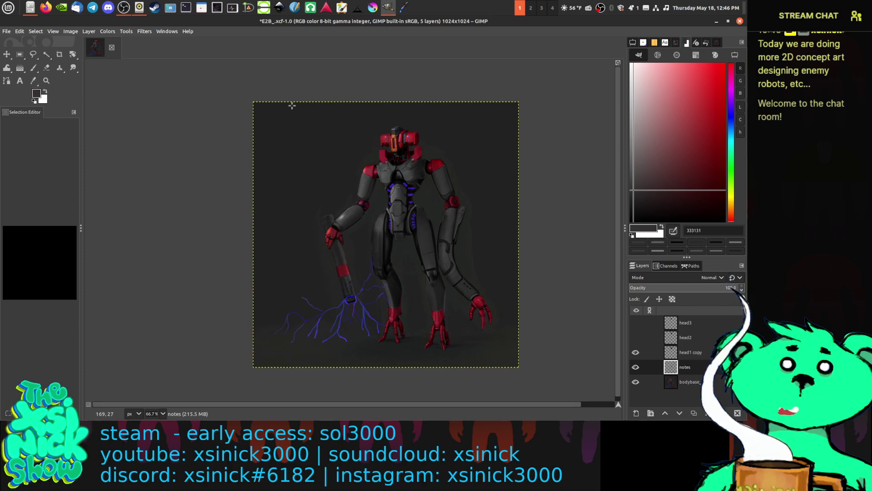
scroll(454, 225, right, 2)
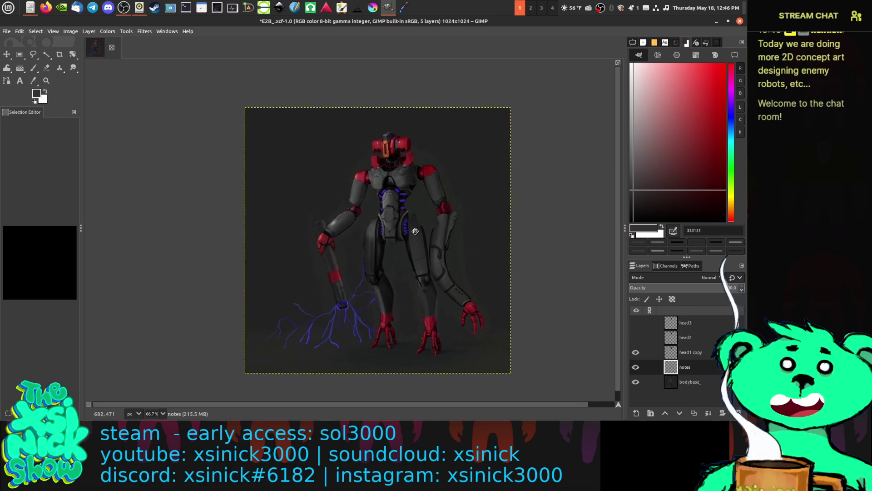
scroll(436, 220, up, 1)
key(ctrl+shift+e)
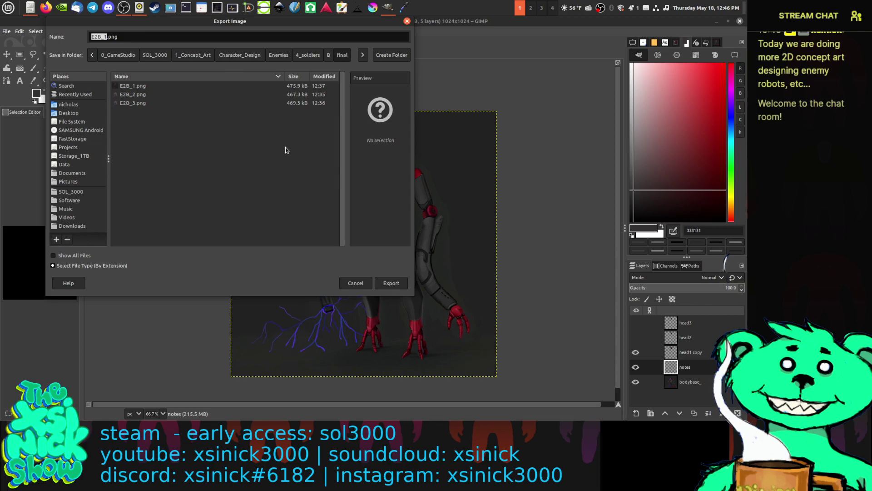
click(142, 79)
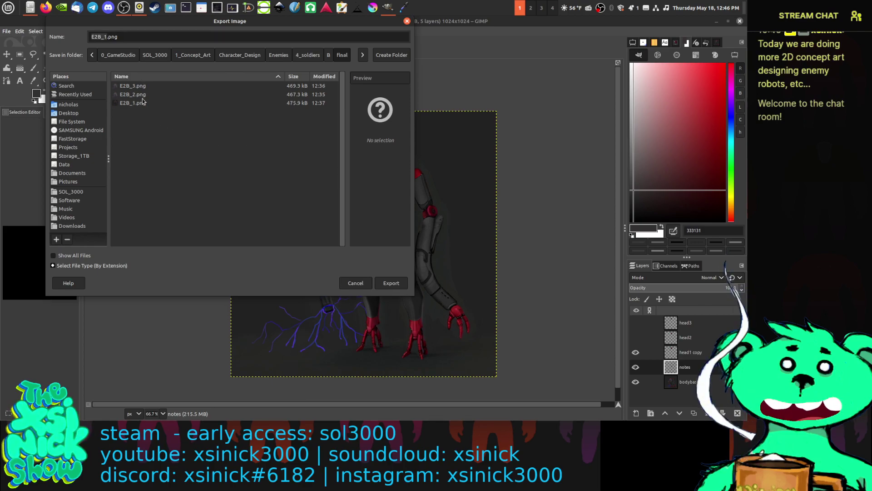
click(142, 100)
click(390, 283)
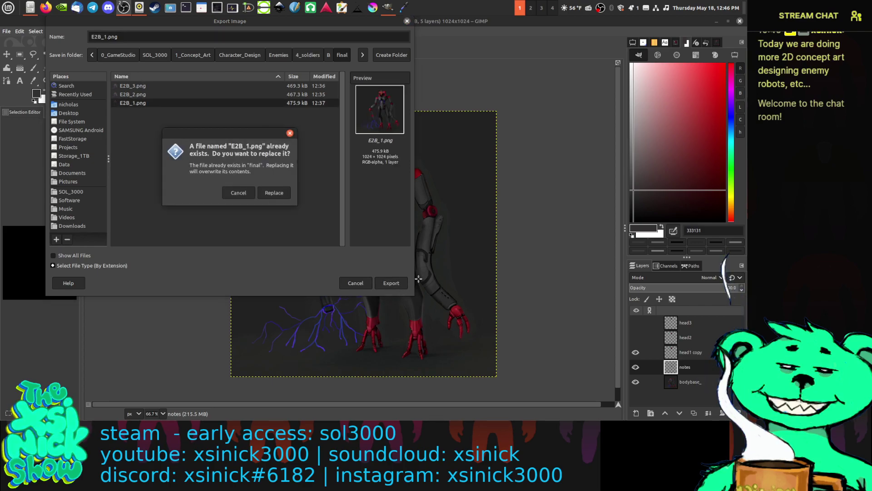
click(272, 193)
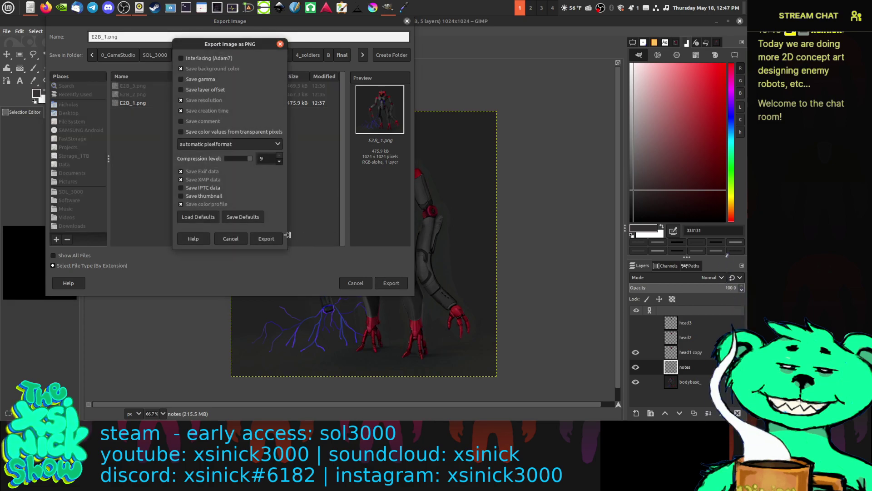
click(276, 240)
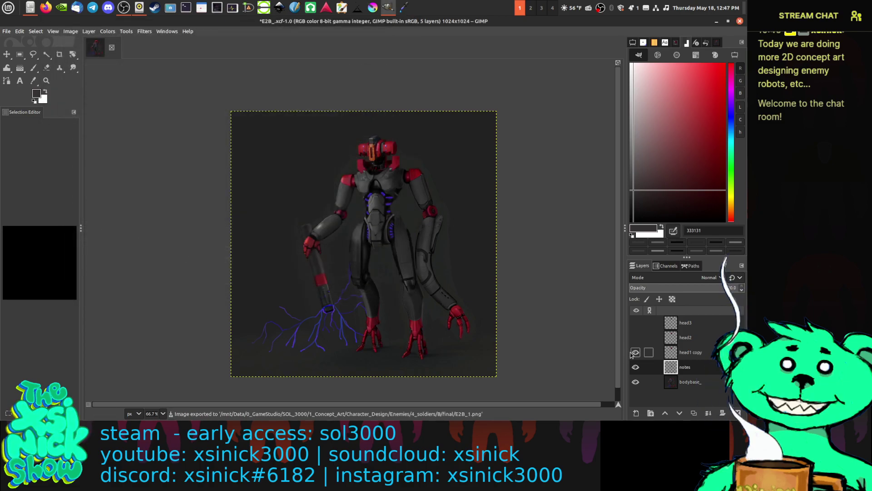
click(635, 352)
Step: Show the head2 layer and make bodybase_ the active layer
click(636, 337)
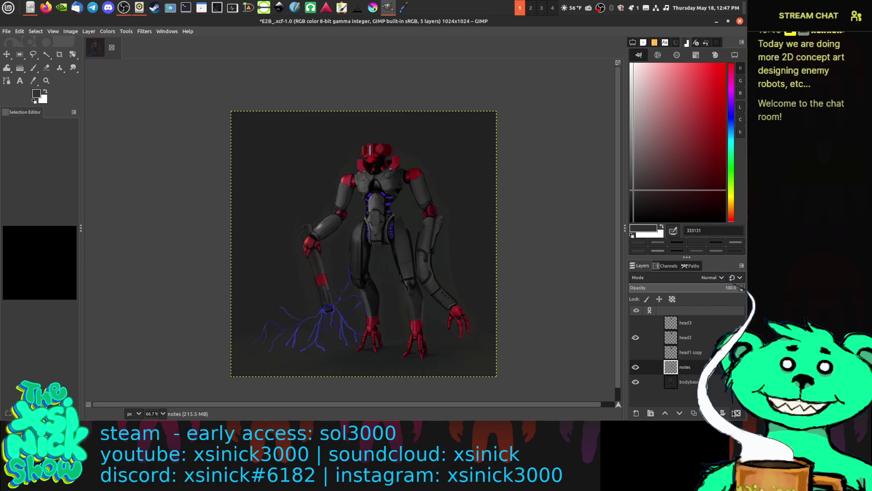
click(686, 382)
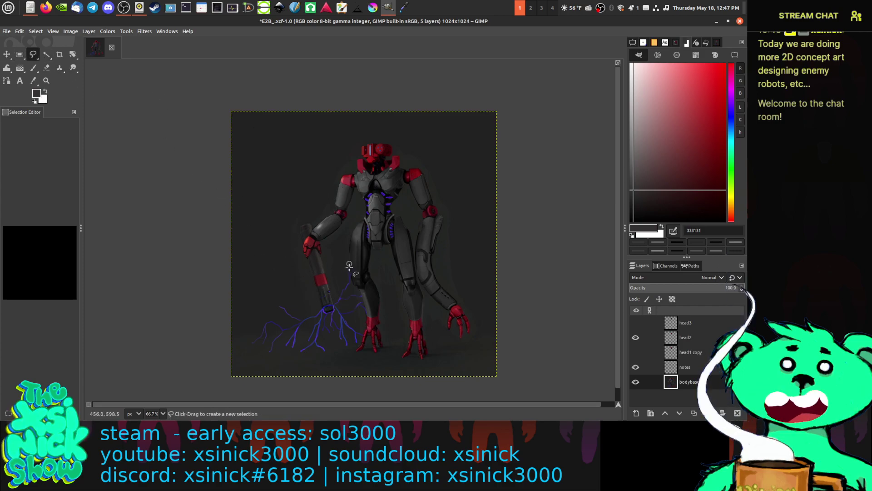
Step: At 100% zoom, draw a freehand selection around the lower lightning staff and its bolts
key(1)
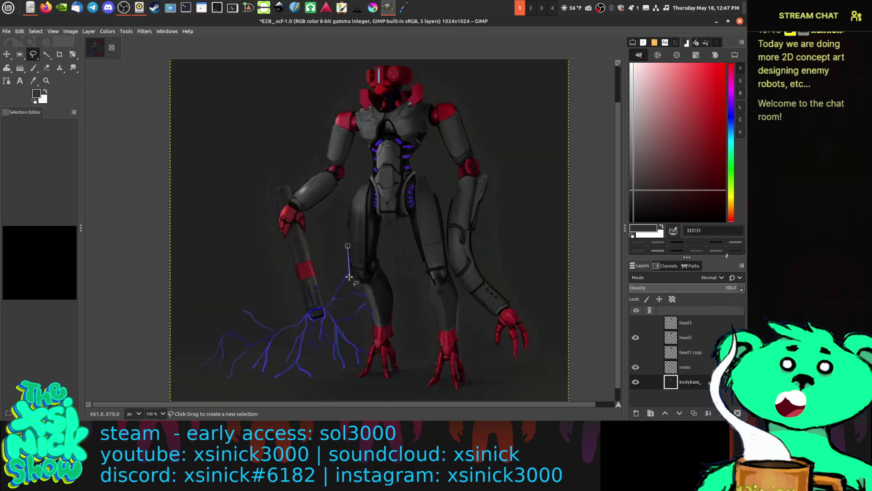
click(351, 276)
click(362, 292)
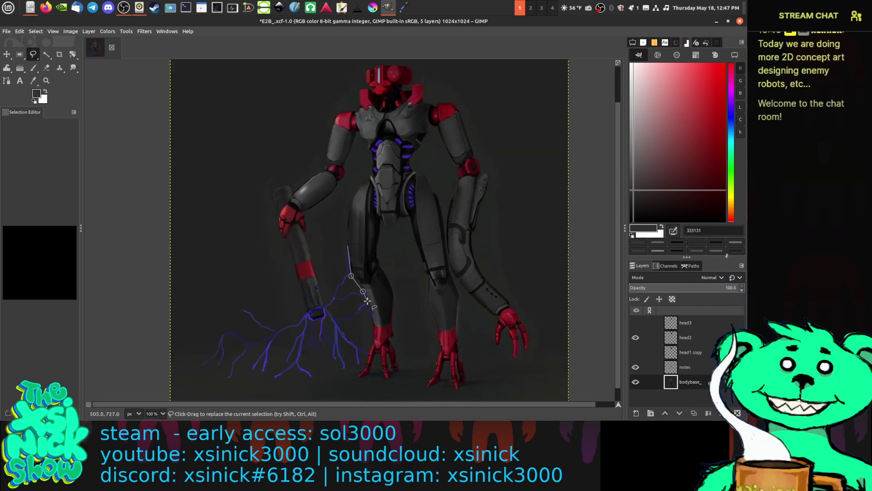
click(368, 302)
click(373, 320)
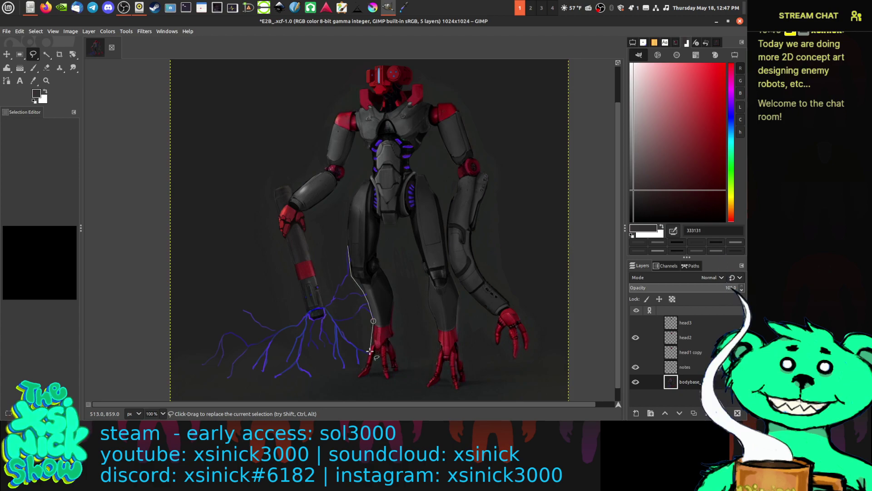
click(358, 367)
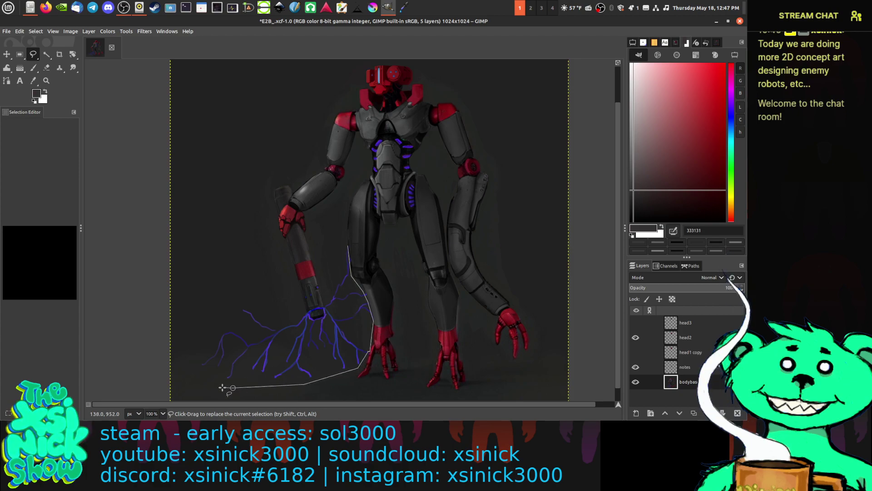
click(199, 378)
click(189, 338)
click(221, 291)
click(228, 286)
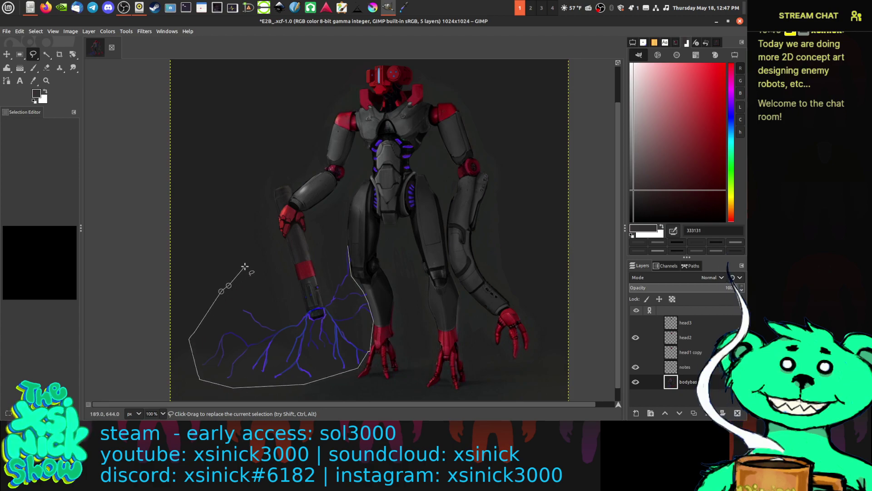
click(285, 244)
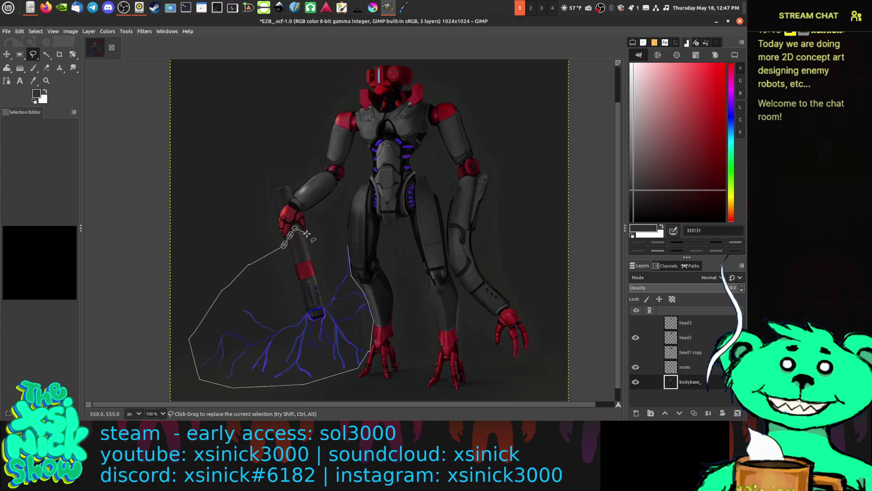
click(333, 237)
double_click(348, 245)
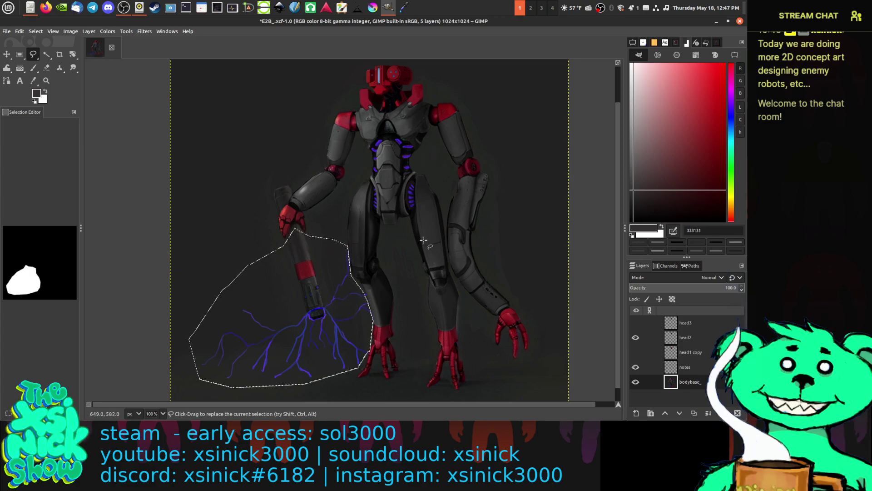
Step: Copy the selected staff and lightning from bodybase_ and paste it as a new layer
click(9, 55)
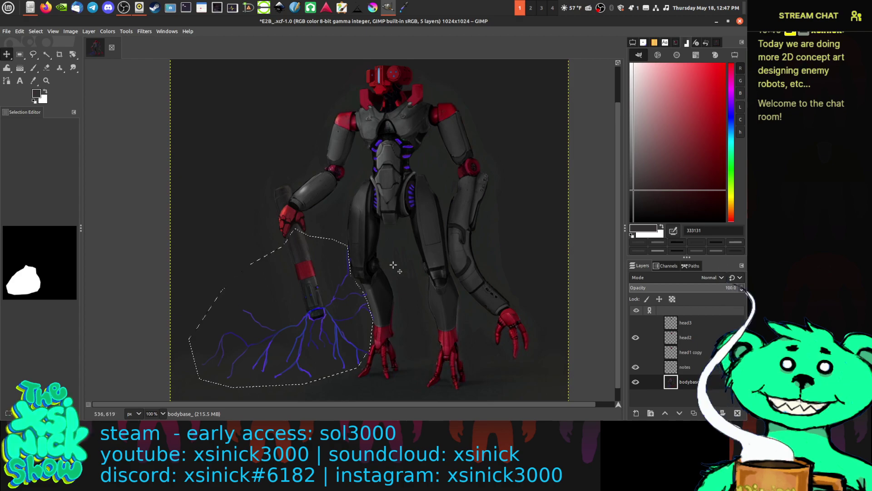
key(ctrl+c)
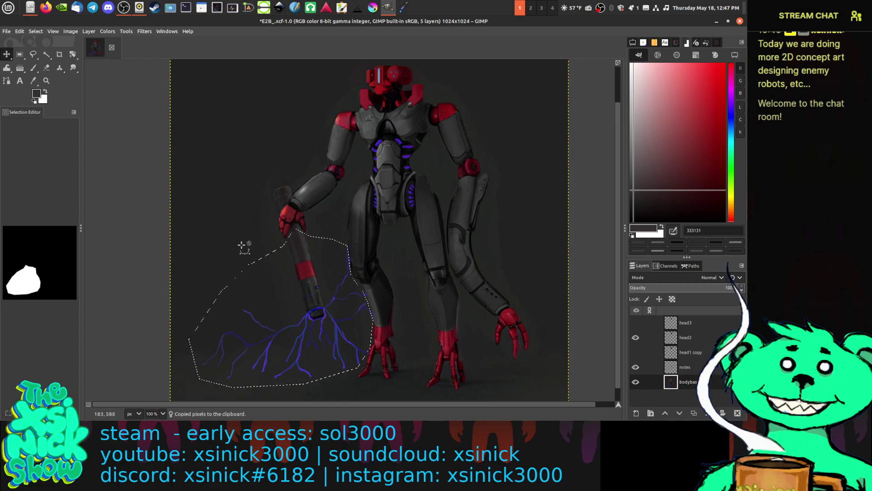
key(ctrl+v)
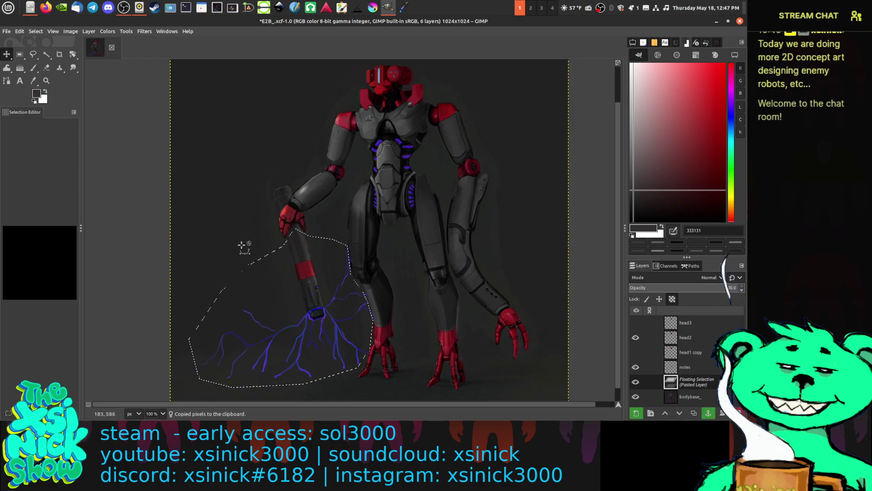
click(636, 413)
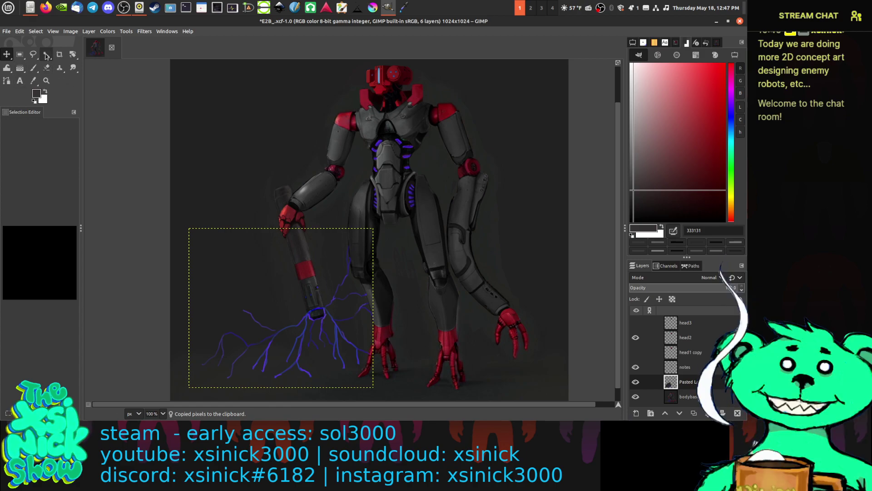
Step: Rotate the pasted staff about 180° and move it up beside the raised arm
drag(318, 263, 265, 328)
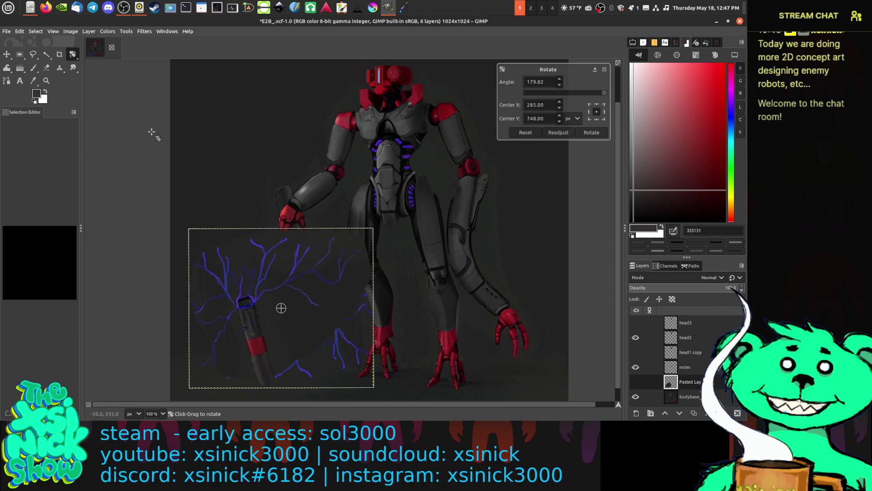
click(7, 54)
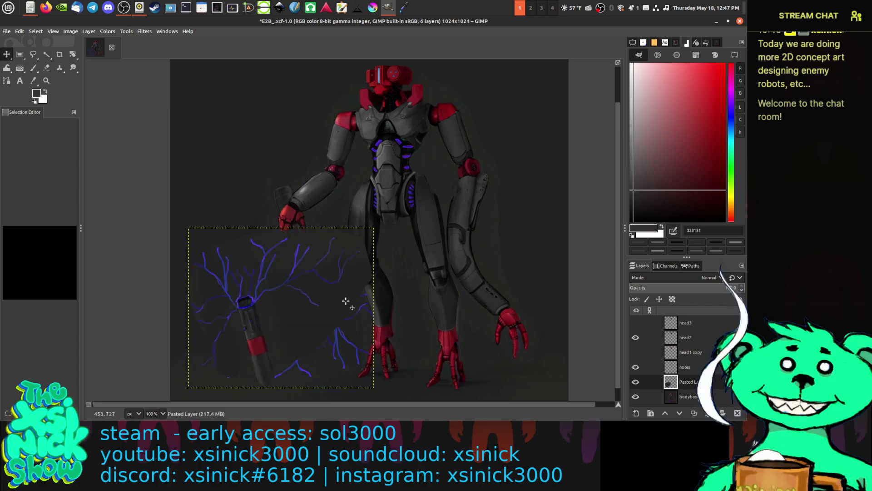
drag(313, 312, 327, 126)
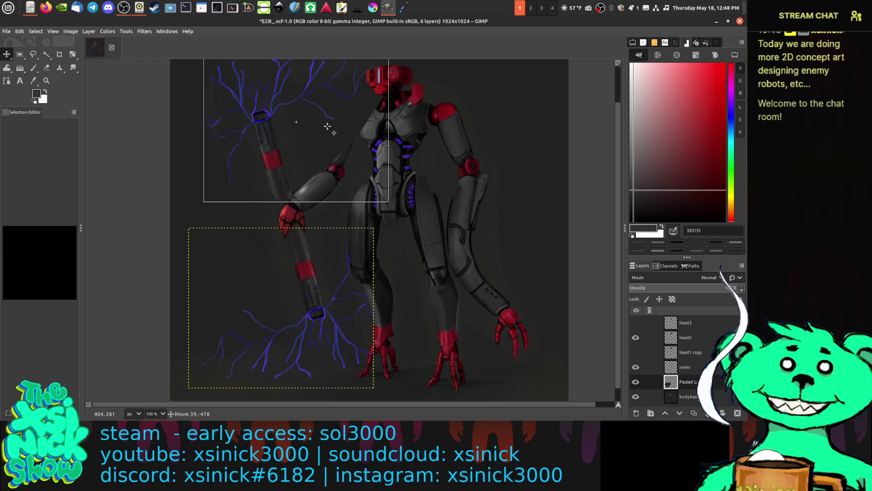
drag(327, 126, 327, 128)
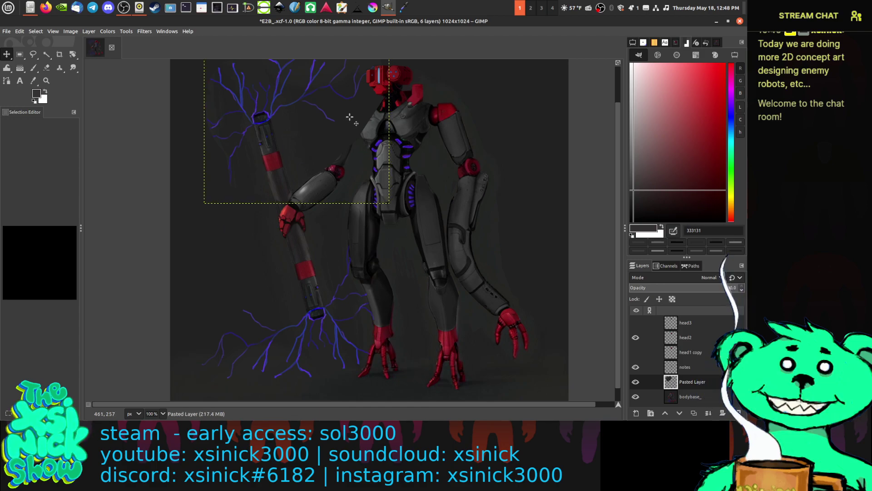
Step: Set the eraser to size 55, opacity 64.3 and hardness 0, then undo the staff move
click(48, 69)
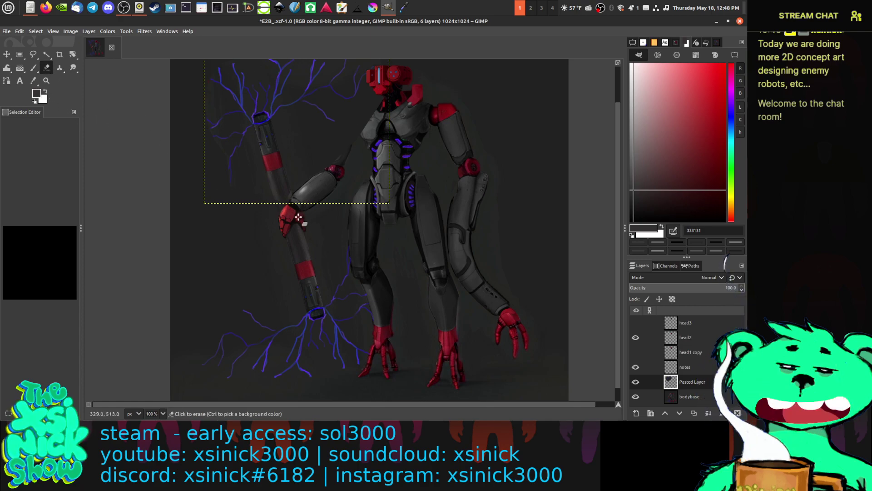
key(bracketleft)
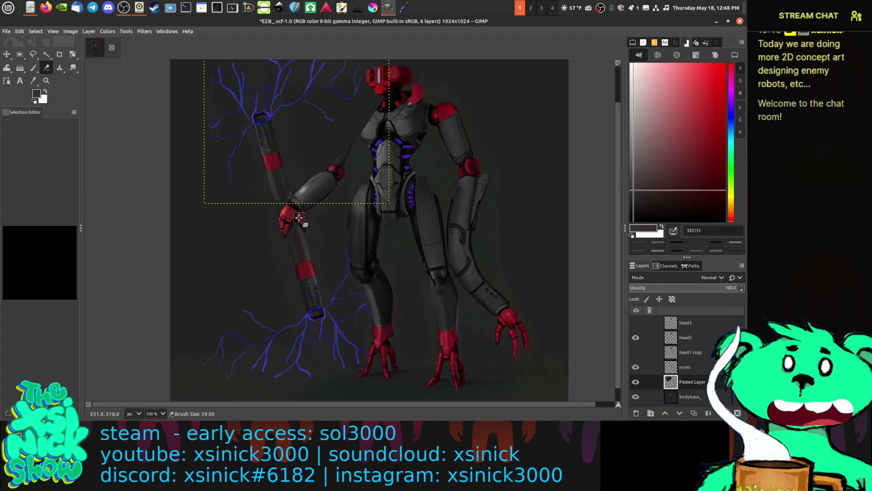
key(bracketright)
click(643, 42)
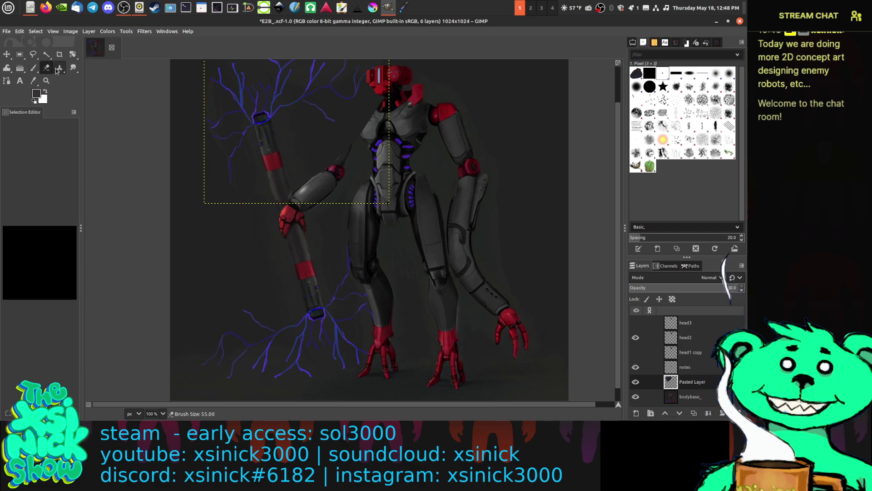
mouse_move(35, 69)
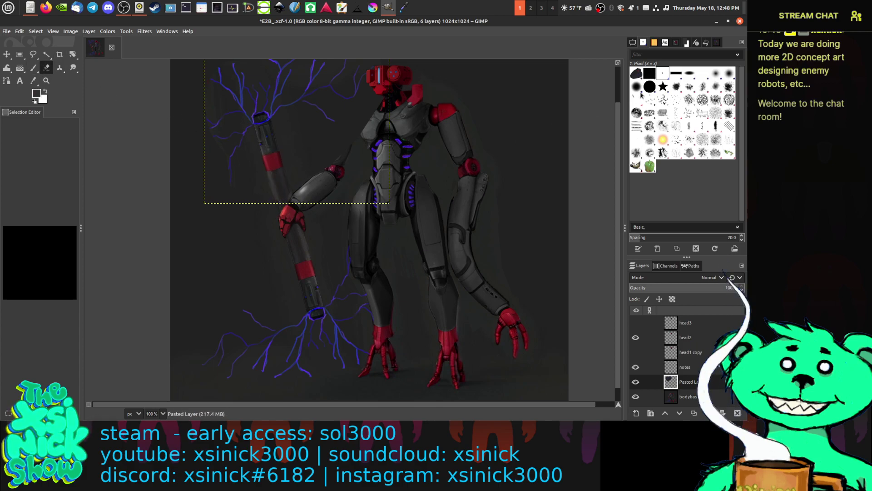
click(633, 42)
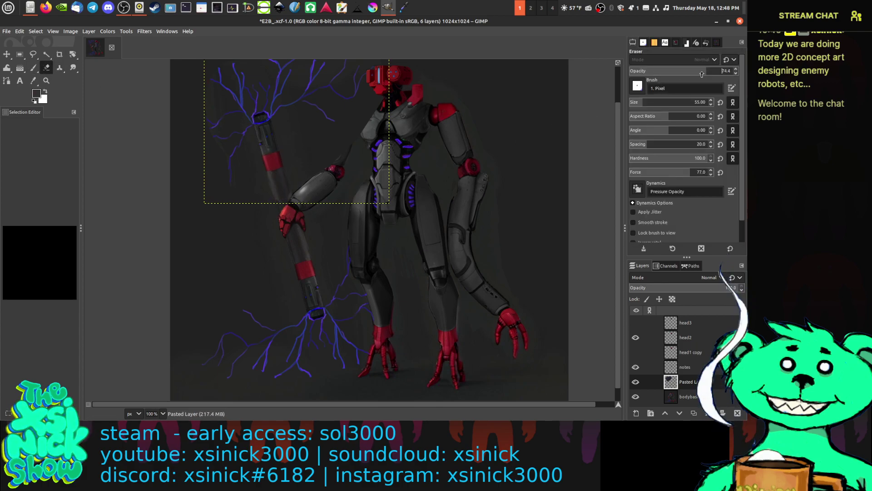
drag(707, 71, 695, 72)
click(282, 206)
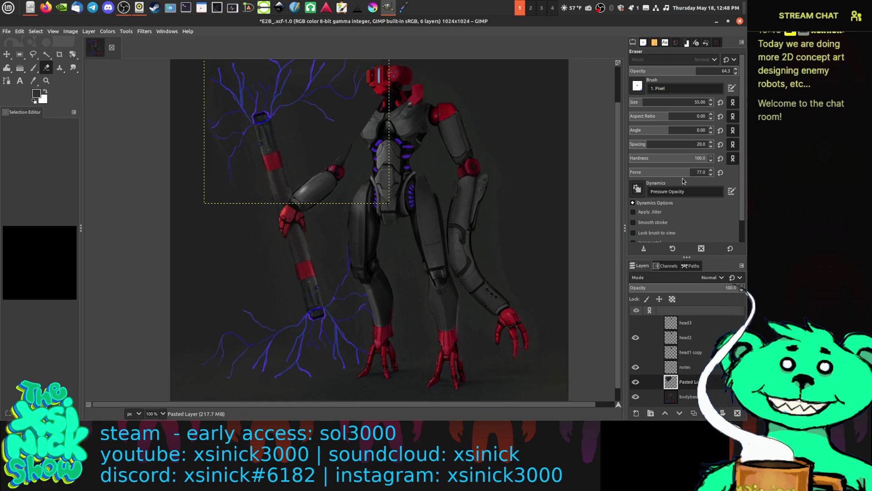
drag(675, 158, 371, 168)
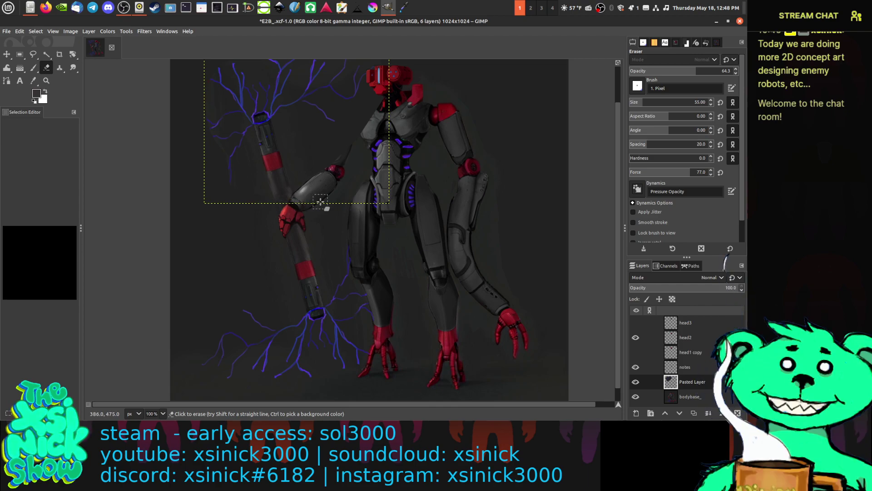
key(ctrl)
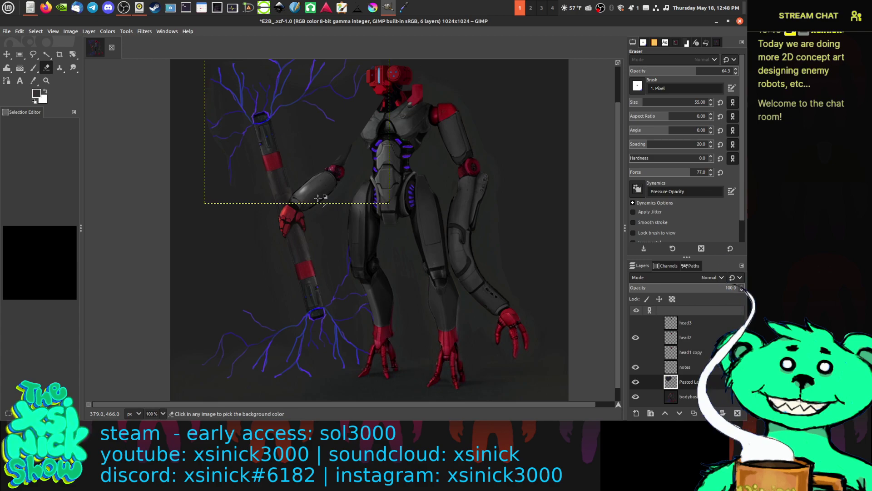
key(ctrl+z)
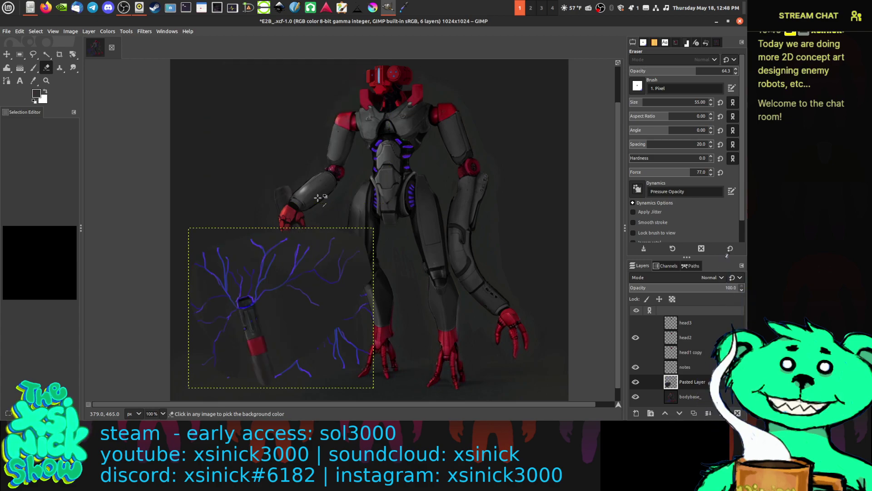
Step: Redo the layer move so the pasted staff returns to the raised hand
click(20, 31)
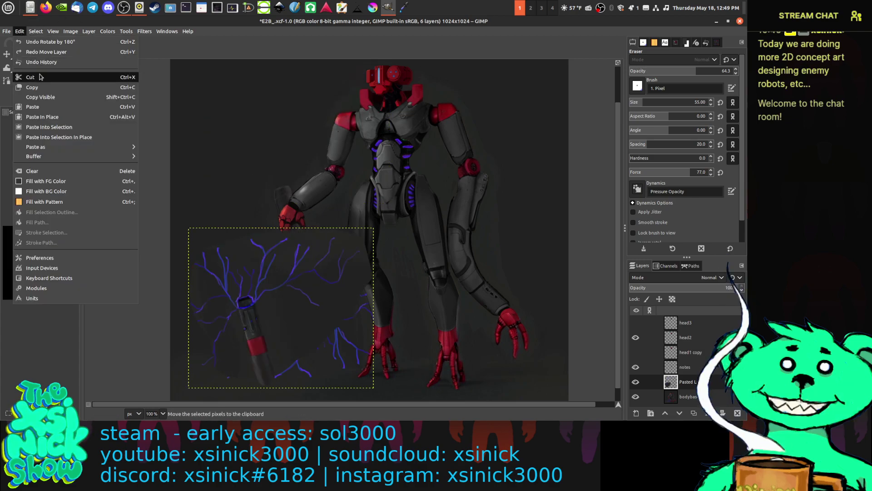
click(41, 52)
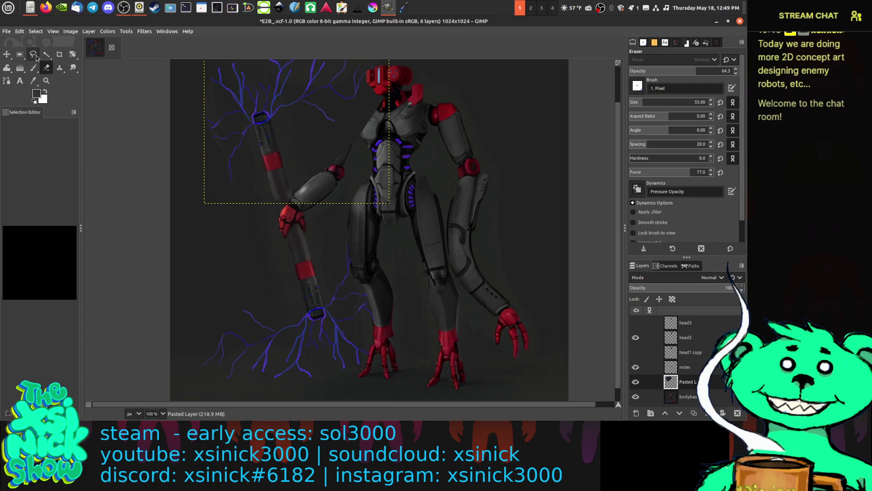
Step: Flip the pasted staff-and-lightning layer horizontally from the canvas Layer > Transform menu
right_click(277, 146)
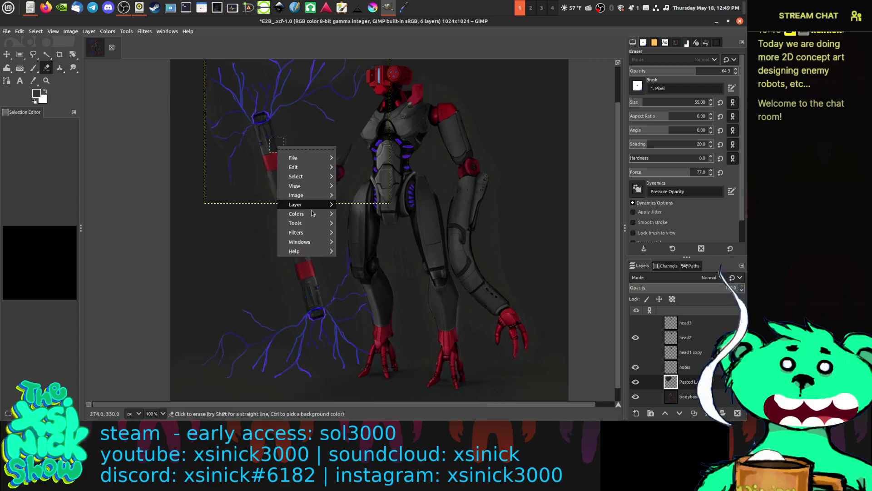
mouse_move(316, 225)
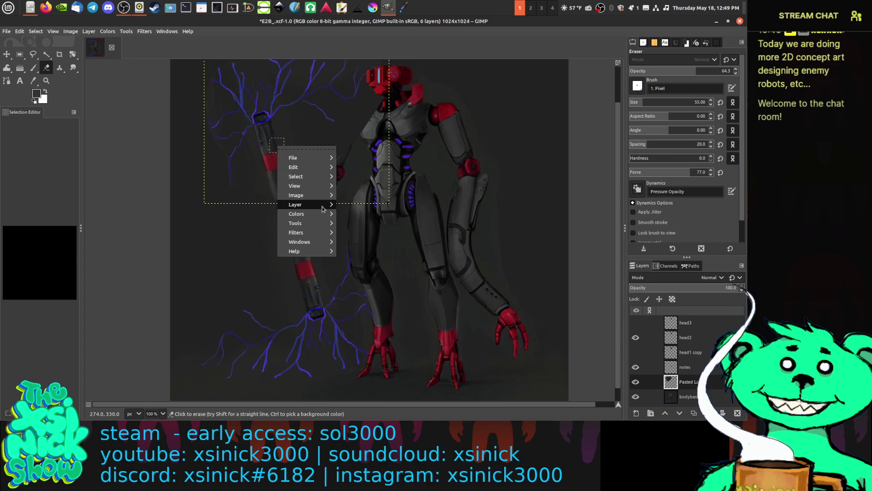
mouse_move(313, 205)
mouse_move(413, 293)
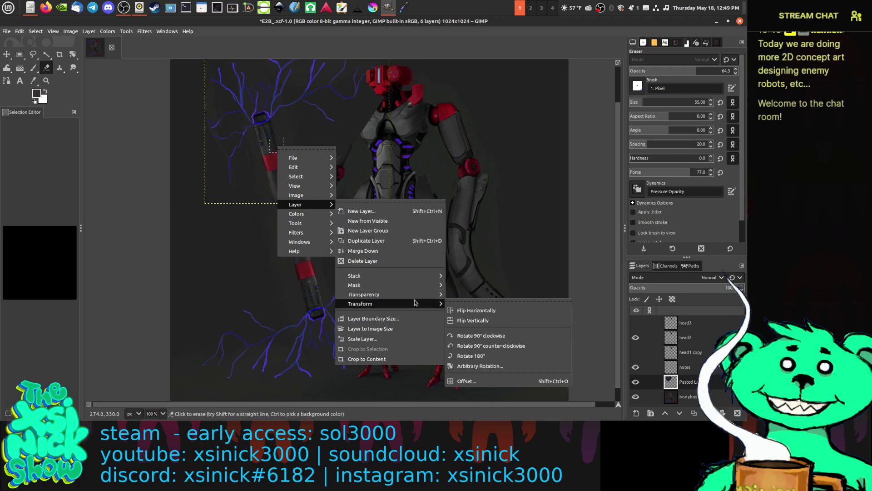
click(495, 310)
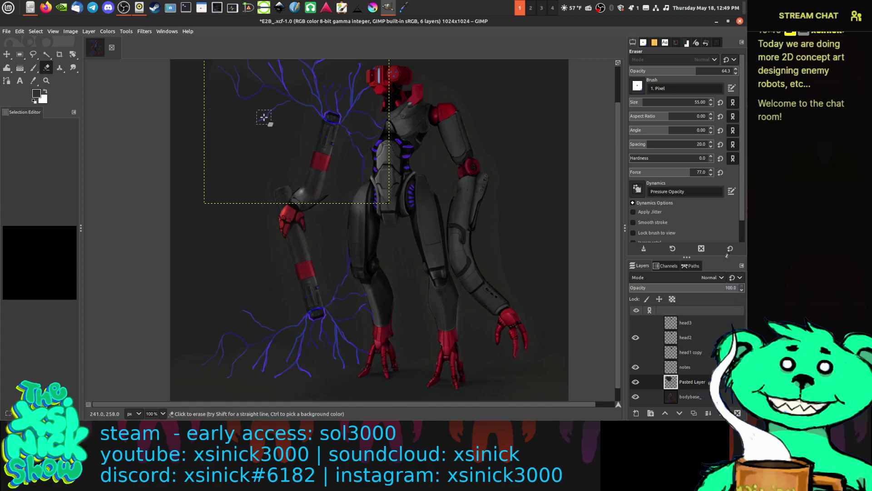
key(ctrl)
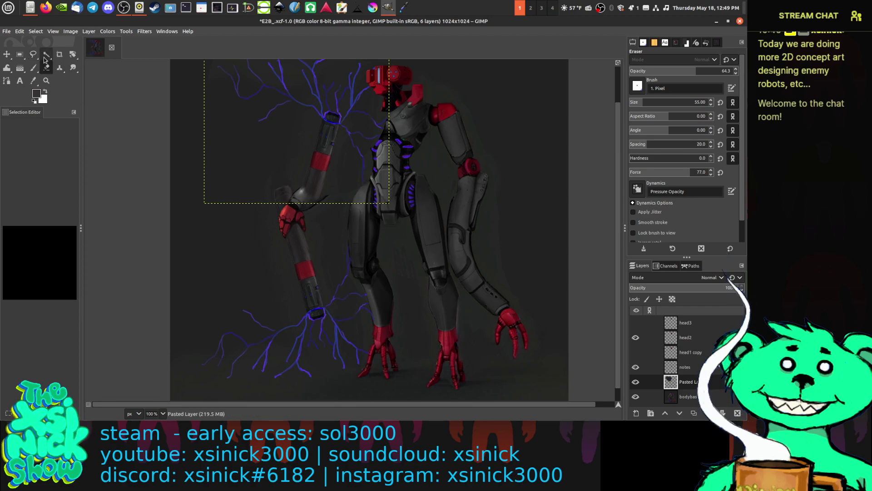
Step: Try rotating and moving the pasted staff, then undo the move and flip
click(72, 54)
drag(278, 107, 248, 123)
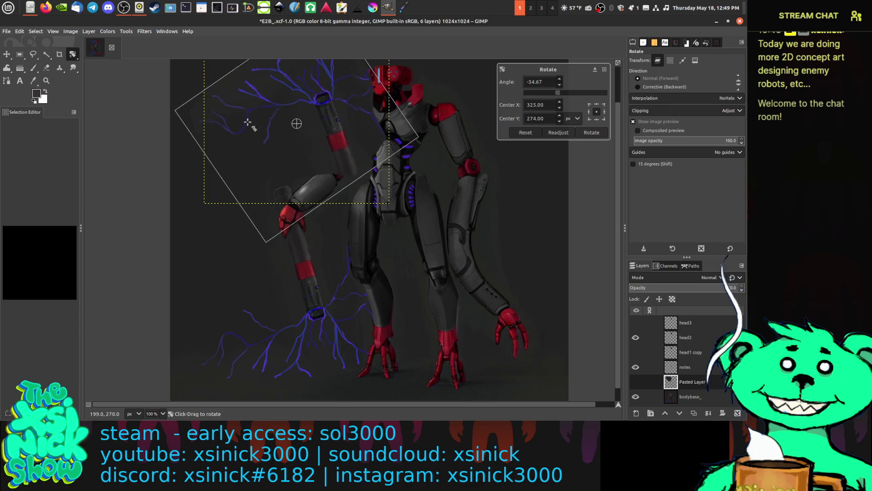
click(6, 54)
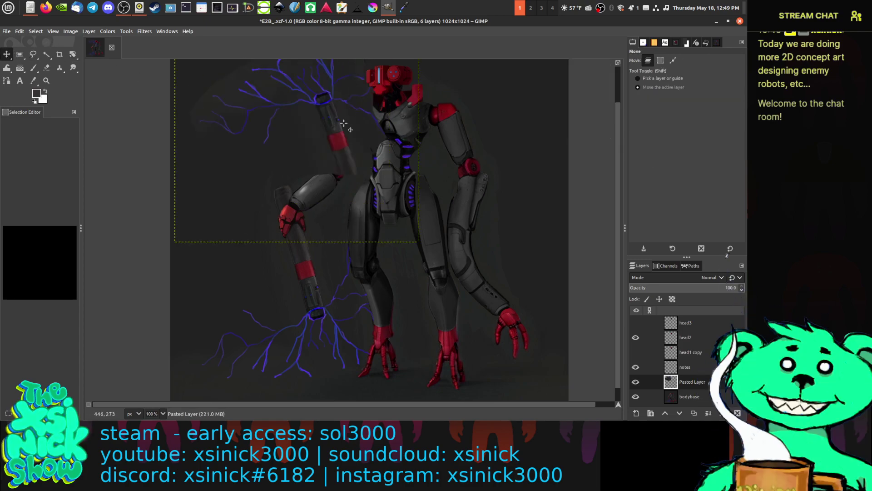
drag(332, 119, 265, 140)
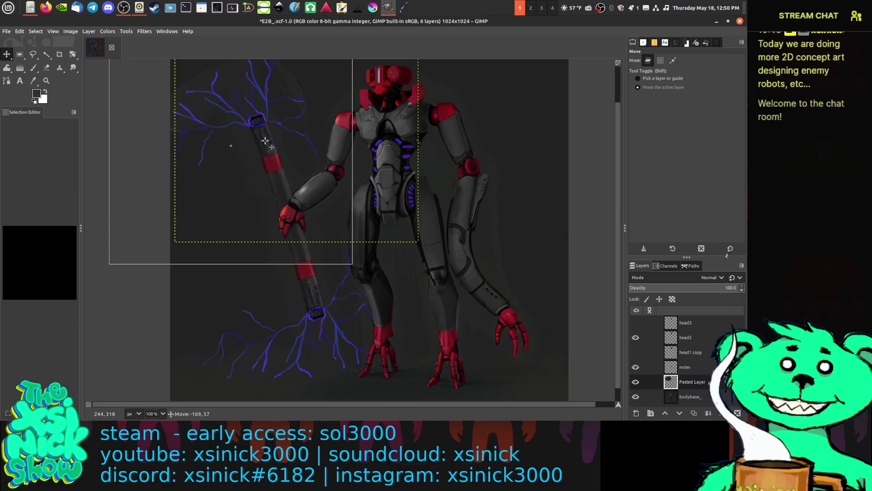
key(ctrl+z)
key(ctrl+z)
key(ctrl+z)
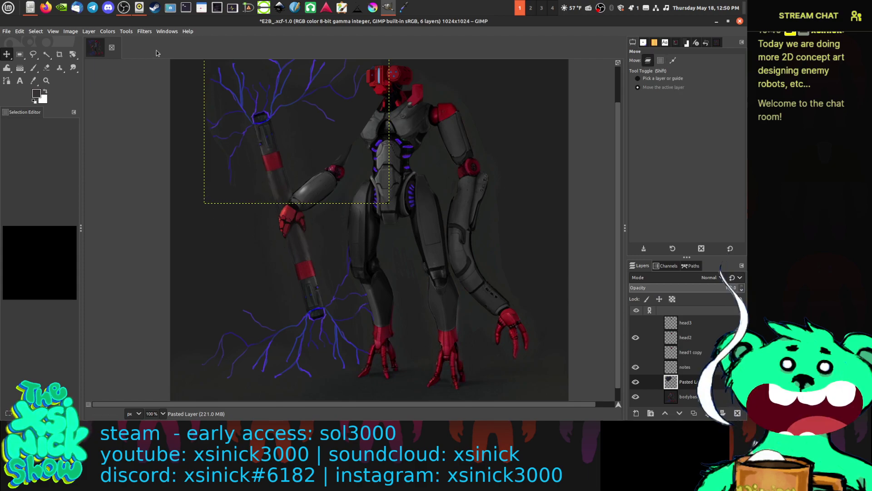
Step: Erase the pasted layer over the upper arm and shoulder, then raise eraser opacity to 100
click(46, 69)
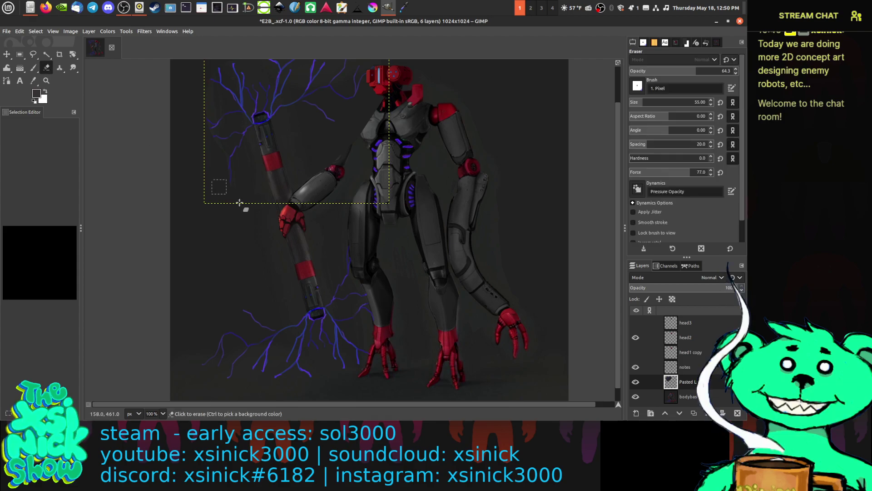
click(293, 208)
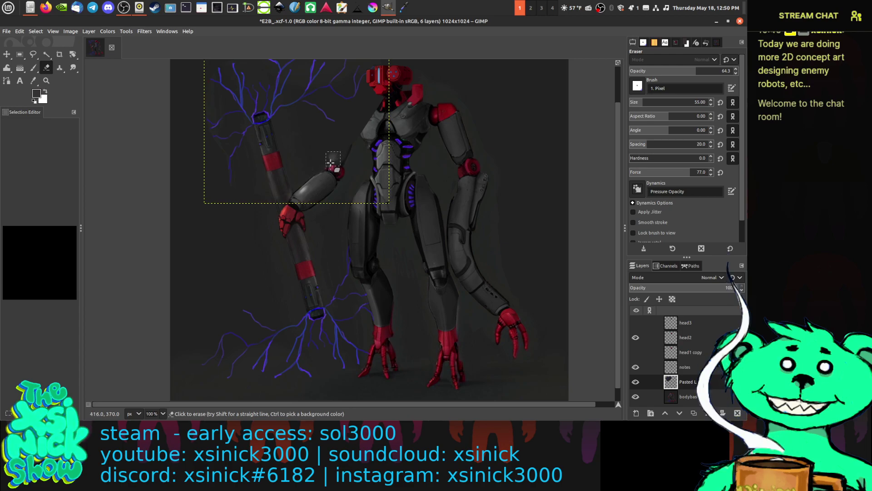
mouse_move(318, 179)
mouse_down()
mouse_move(357, 120)
mouse_move(316, 164)
mouse_move(339, 127)
mouse_up()
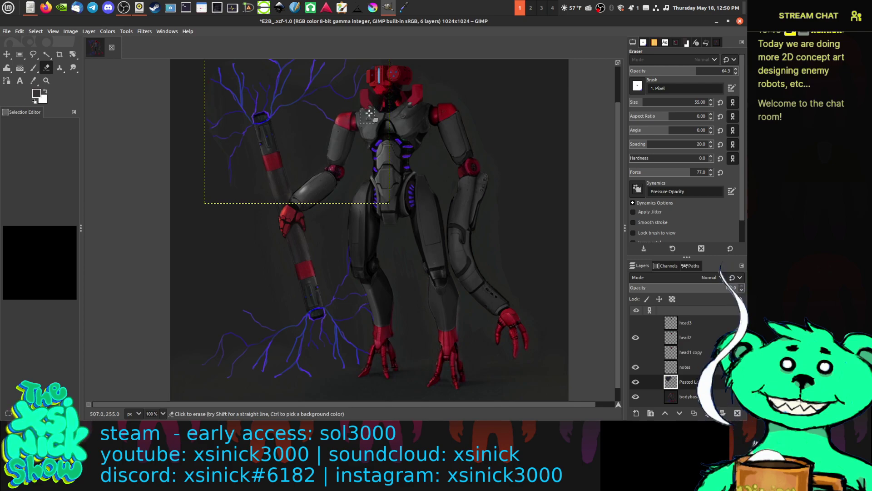
drag(709, 71, 738, 71)
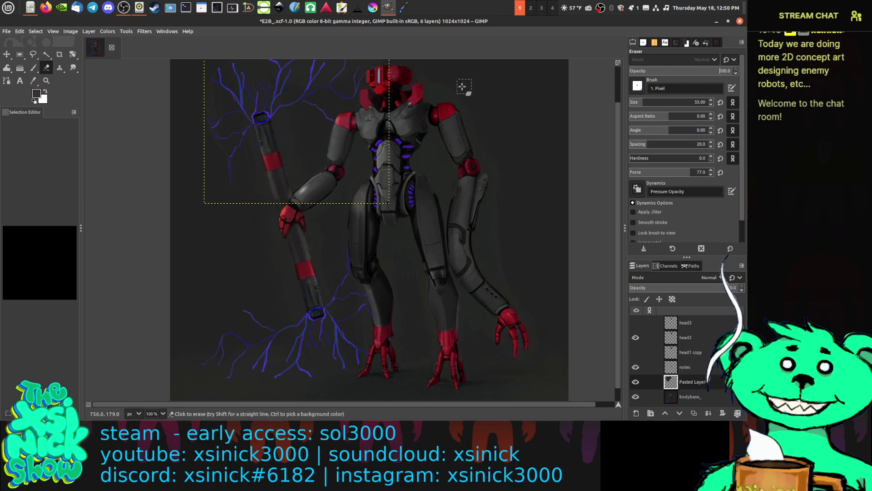
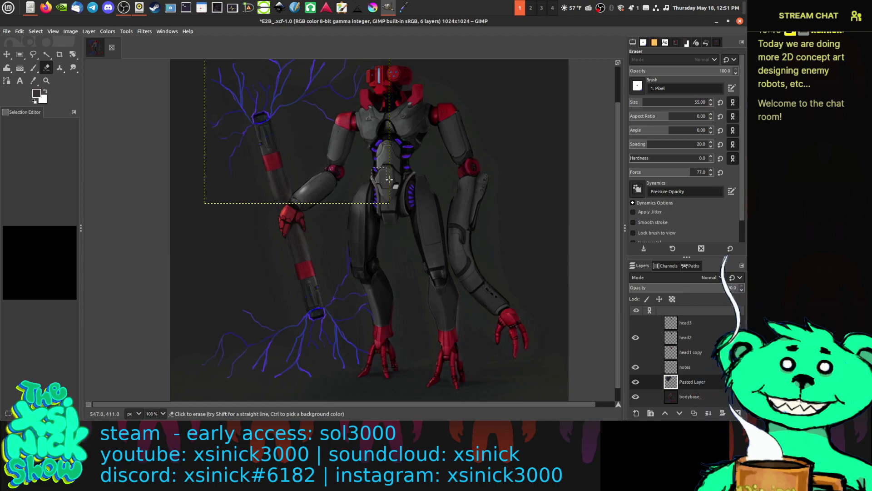
Step: Delete the Pasted Layer and make the head1 copy layer visible
key(Page_Down)
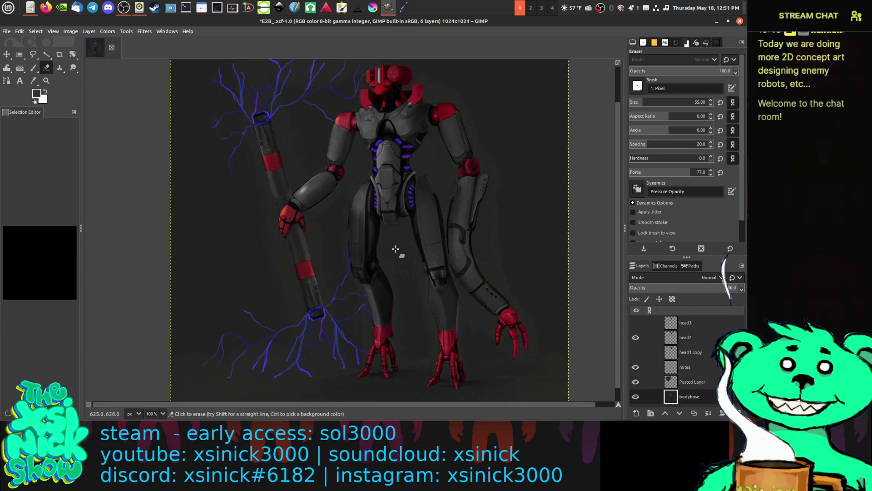
key(minus)
key(minus)
key(minus)
key(1)
key(minus)
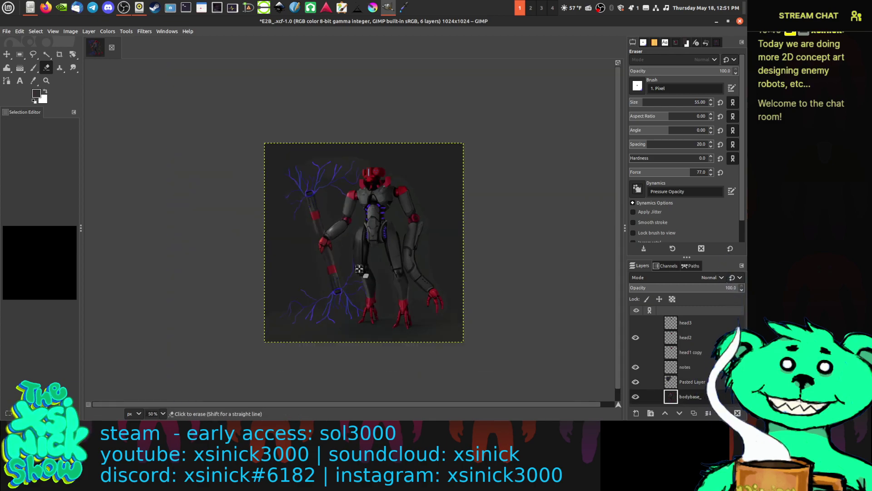
key(minus)
key(1)
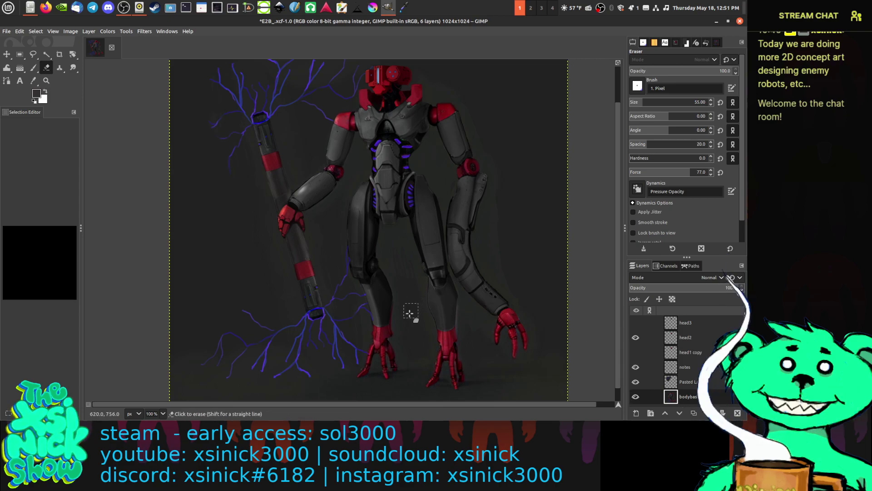
scroll(405, 326, down, 2)
scroll(405, 325, up, 1)
scroll(292, 311, up, 1)
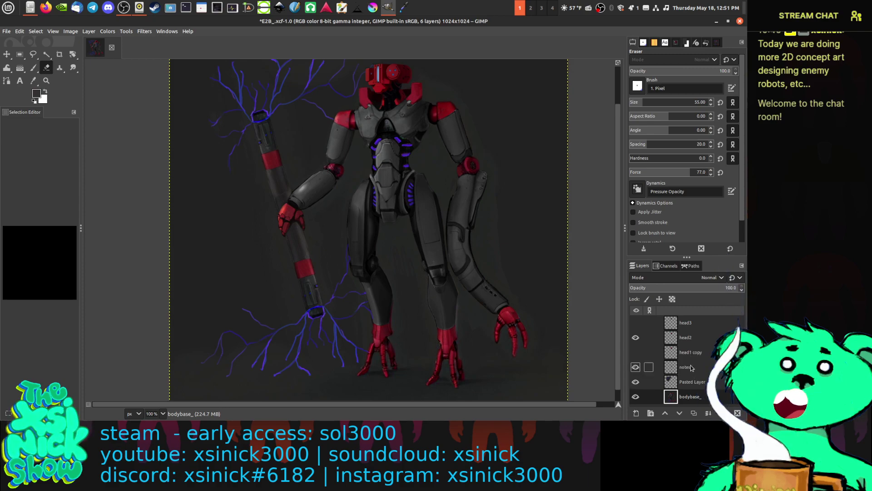
click(654, 381)
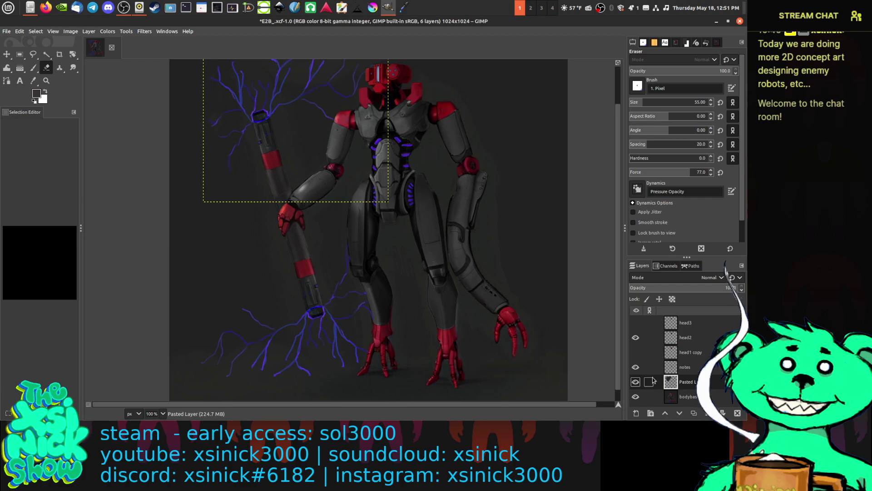
right_click(705, 384)
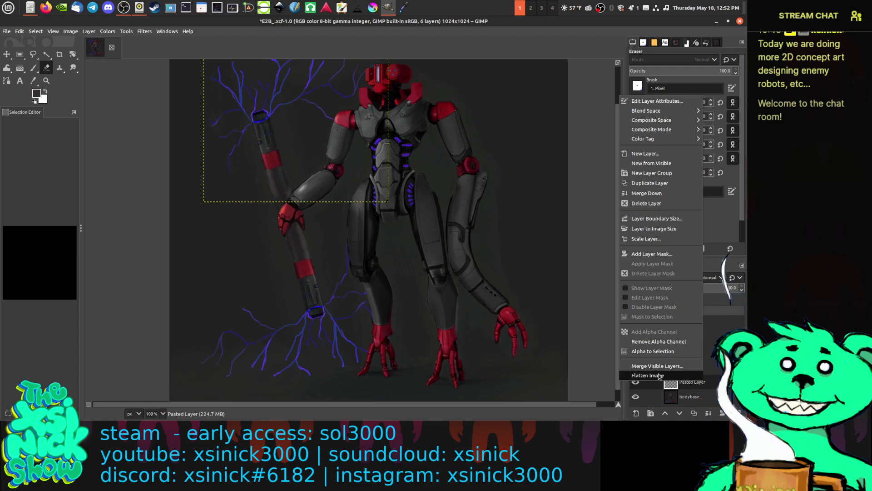
click(660, 205)
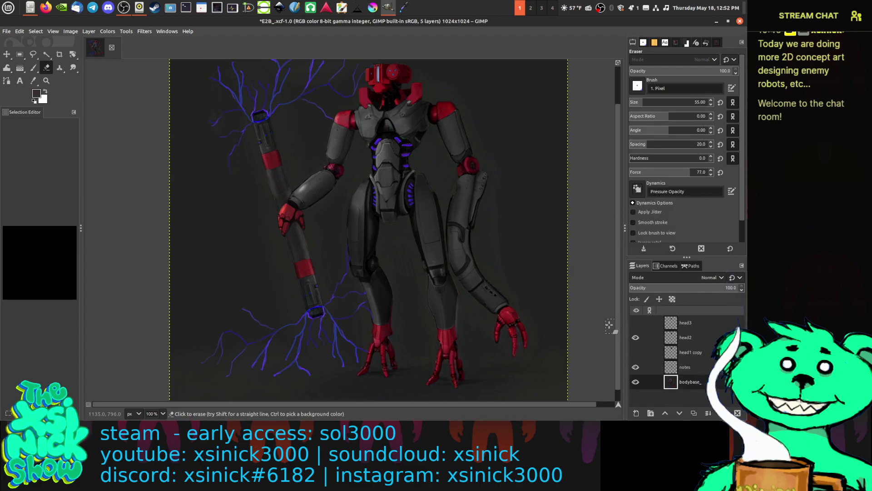
click(636, 351)
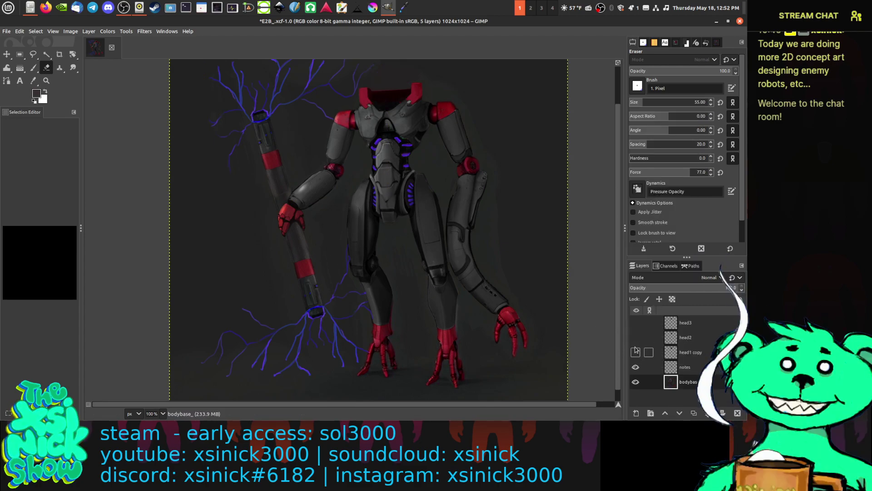
scroll(486, 279, up, 2)
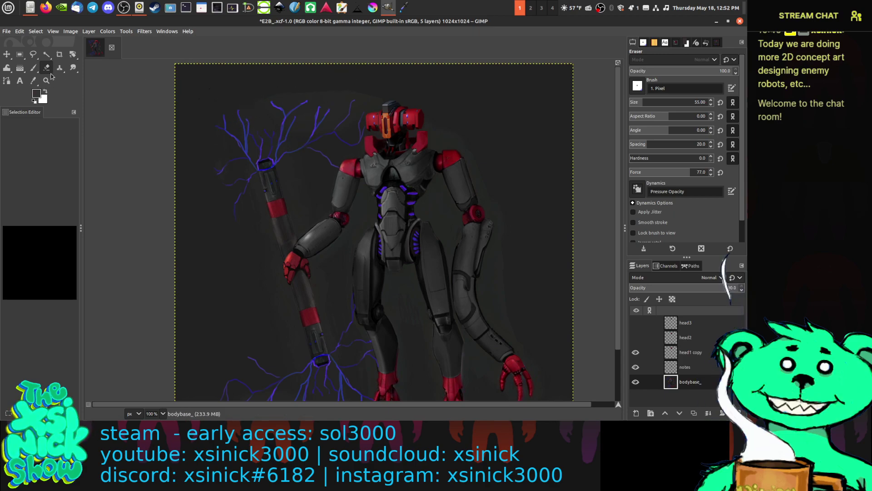
Step: Select the Airbrush tool and set its Hardness to 29
click(33, 69)
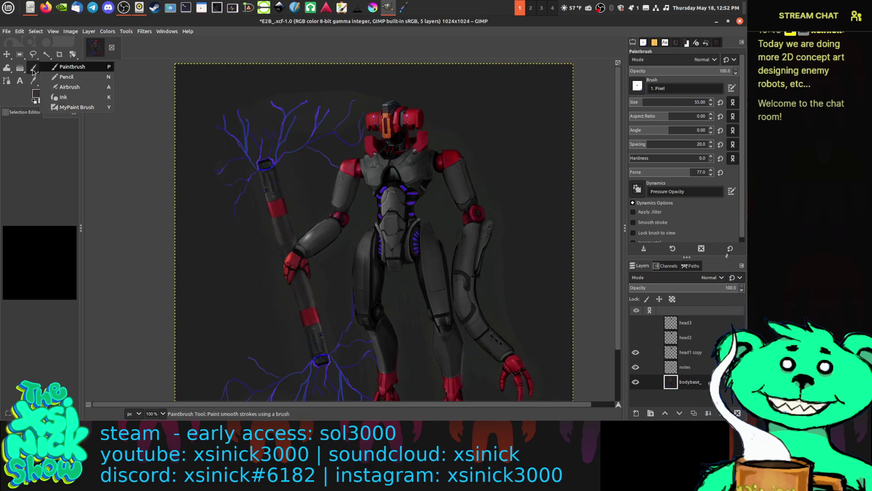
click(64, 87)
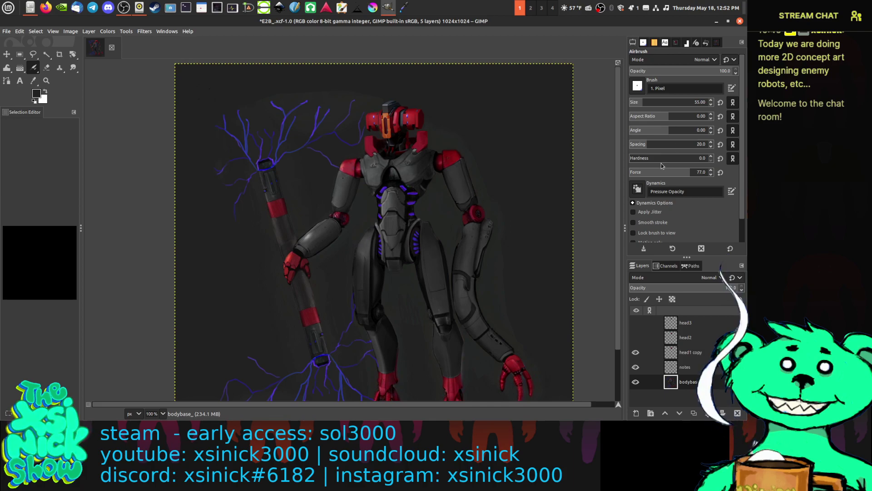
scroll(641, 158, up, 1)
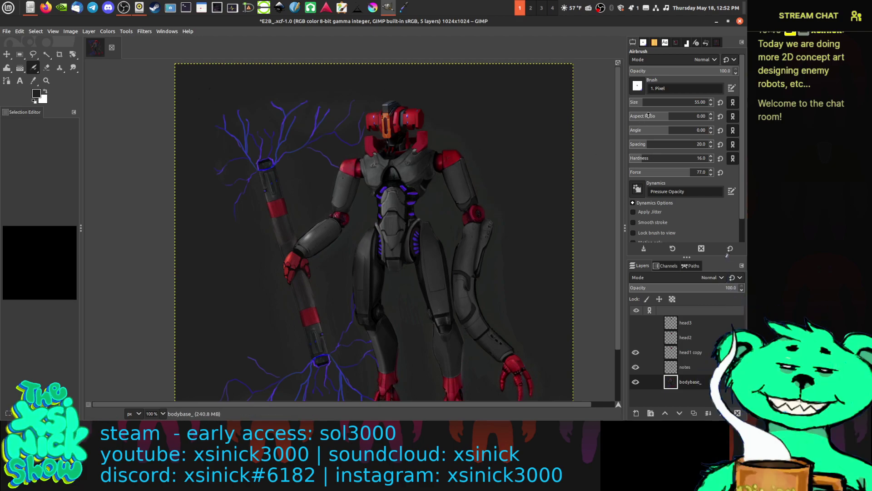
scroll(652, 159, up, 1)
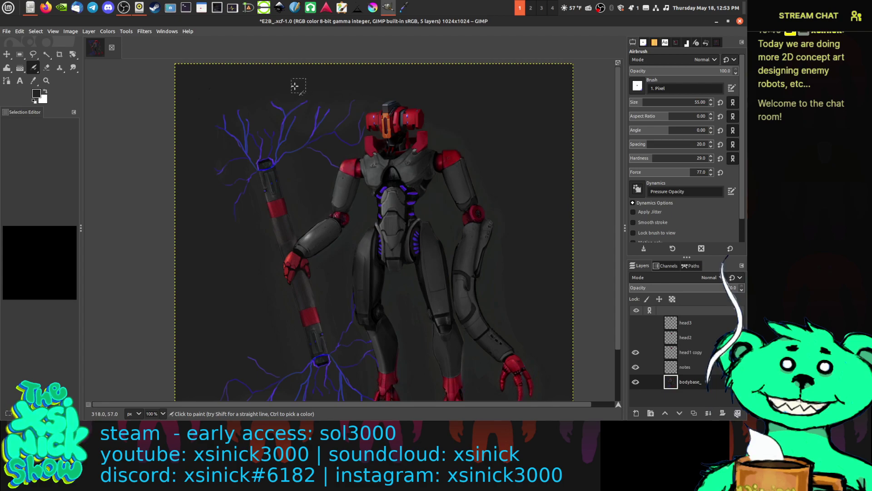
scroll(360, 191, down, 1)
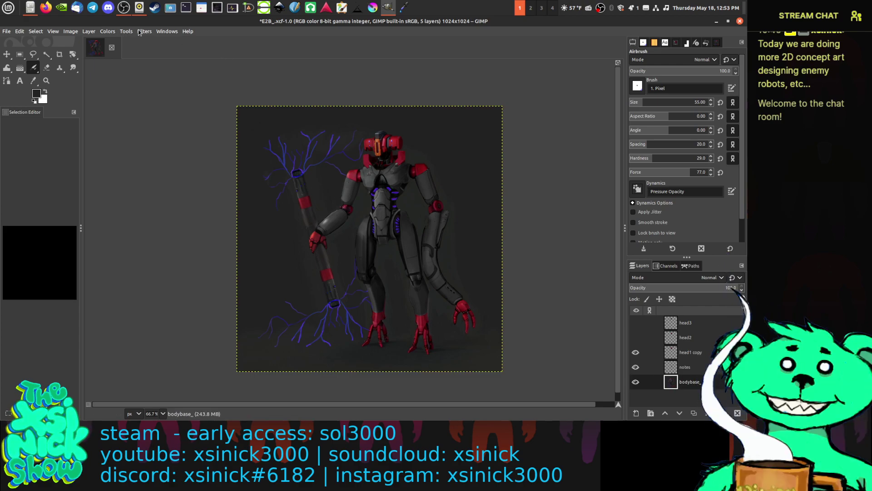
Step: Apply Levels to the body layer with white input 241 and gamma 0.95
click(107, 31)
click(119, 122)
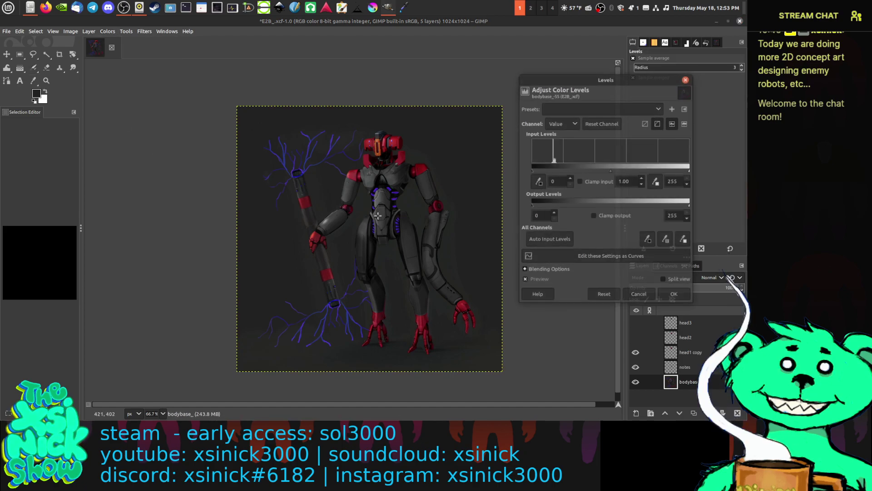
drag(689, 171, 684, 175)
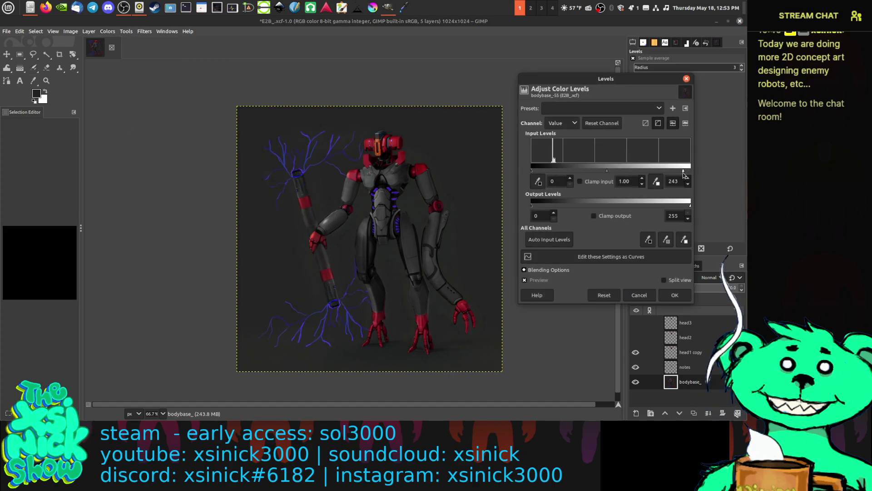
drag(609, 172, 610, 173)
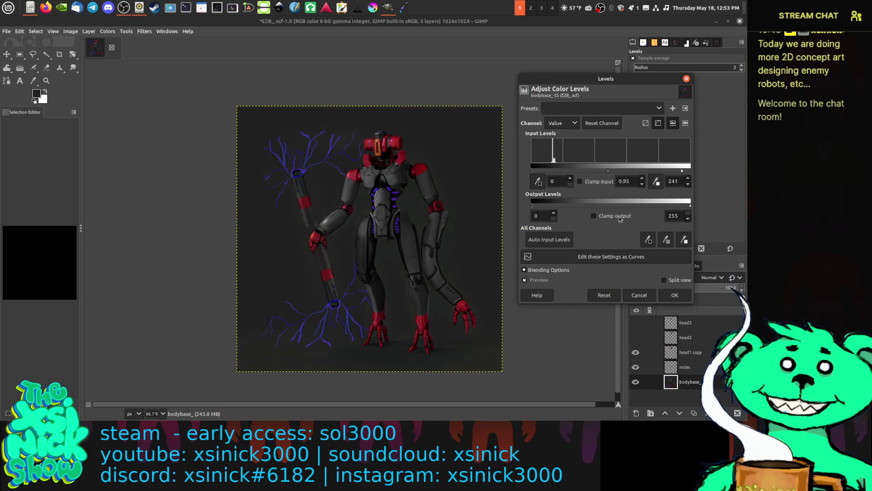
click(676, 294)
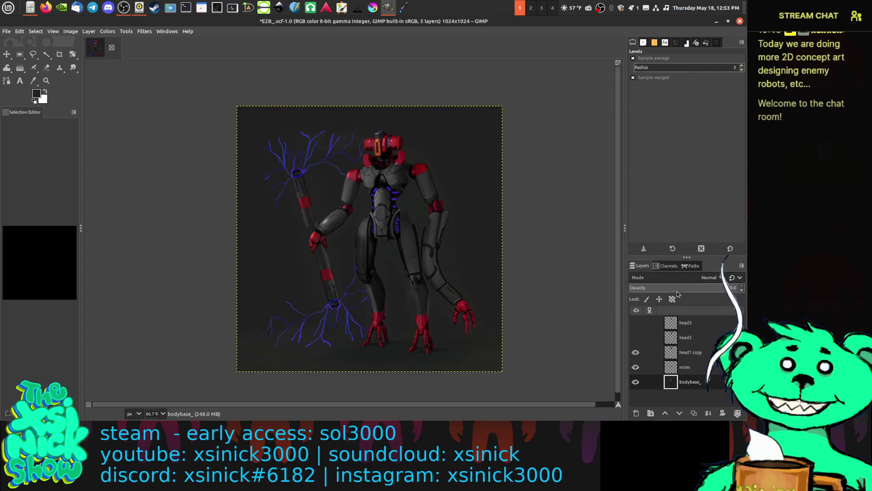
Step: Export the image over E2B_1.png in the final folder, replacing the old file
key(1)
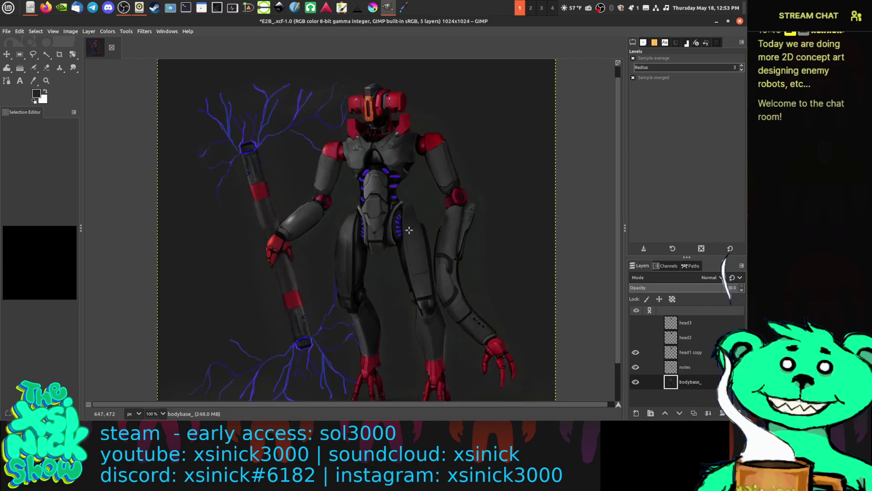
key(ctrl+s)
click(552, 329)
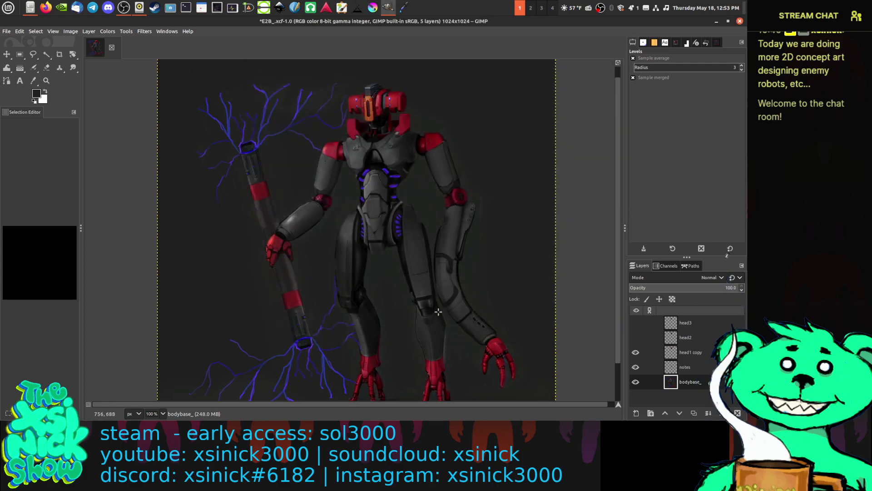
key(ctrl+shift+e)
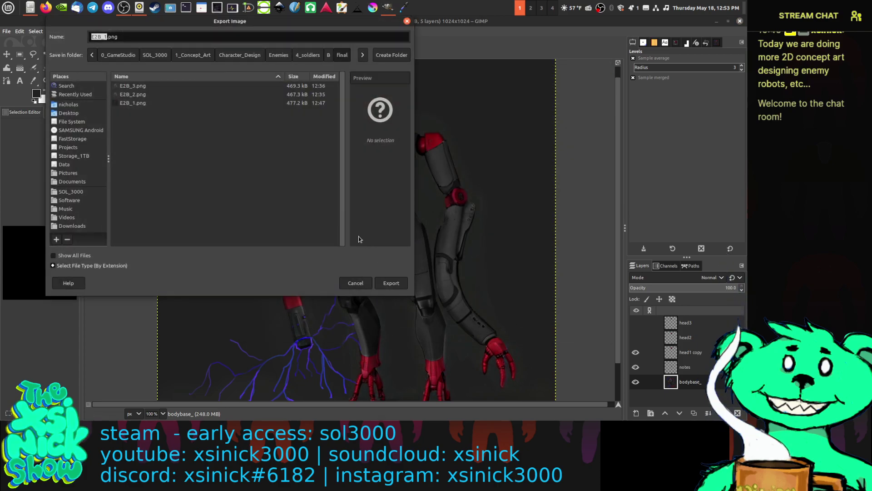
click(138, 103)
click(404, 289)
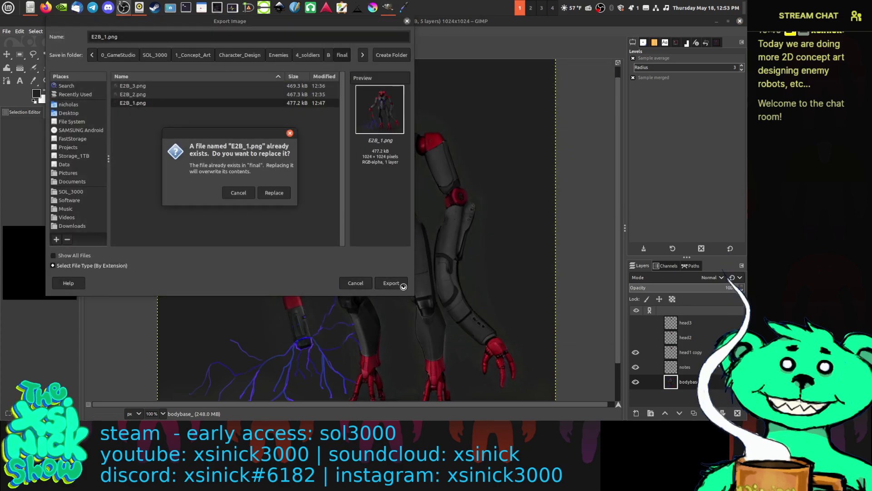
click(275, 191)
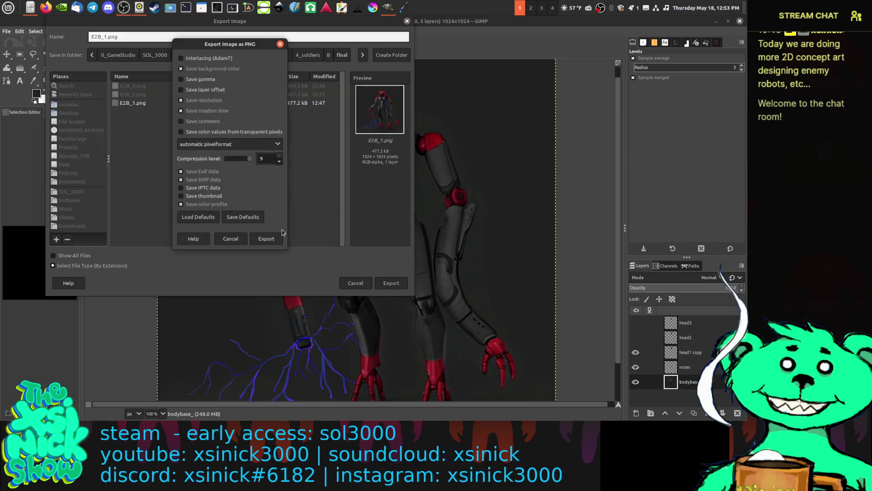
click(272, 237)
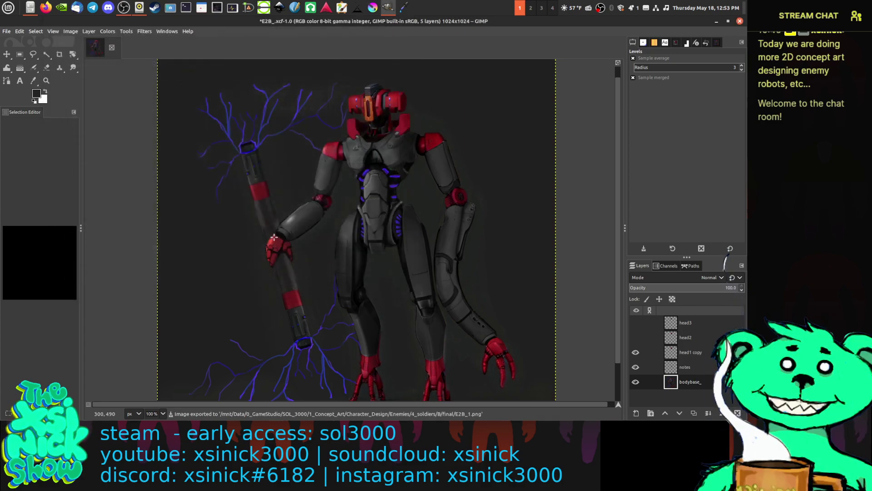
Step: Merge the notes layer down into the bodybase_ layer
scroll(406, 225, down, 1)
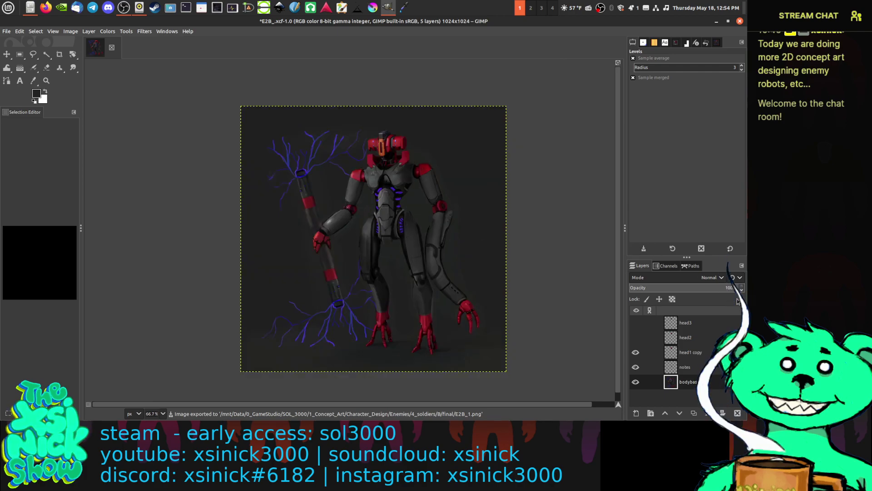
click(685, 367)
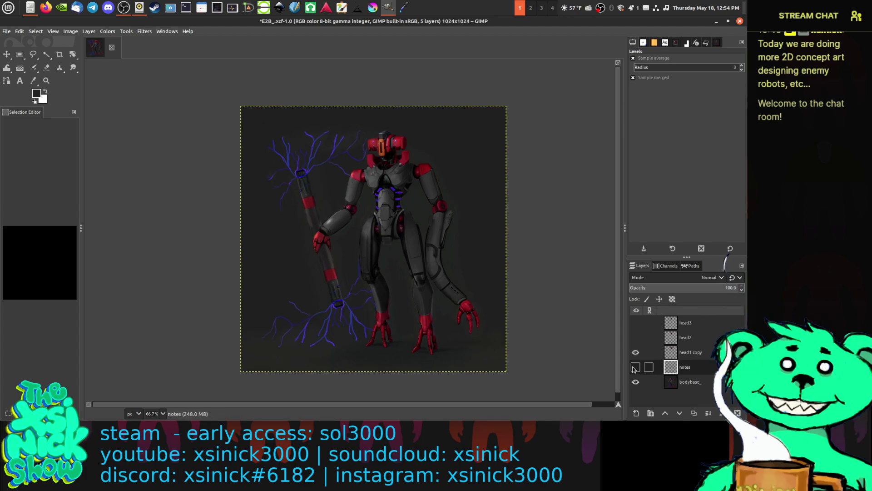
right_click(691, 370)
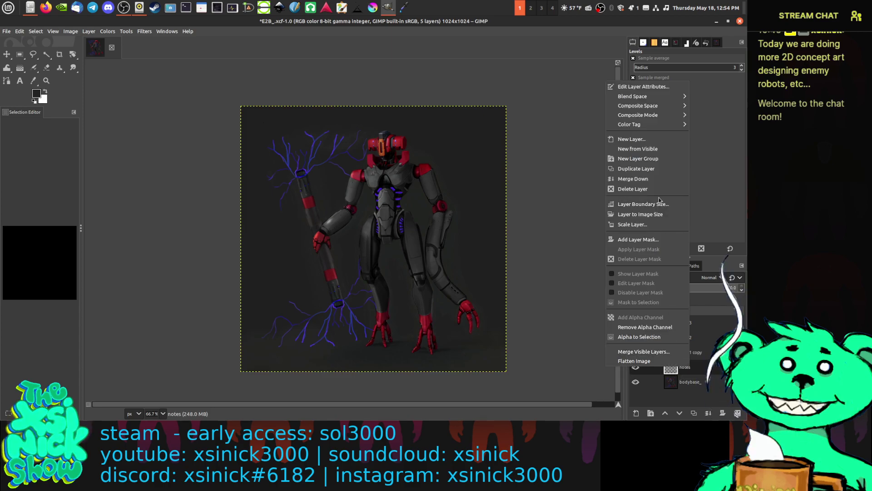
click(654, 184)
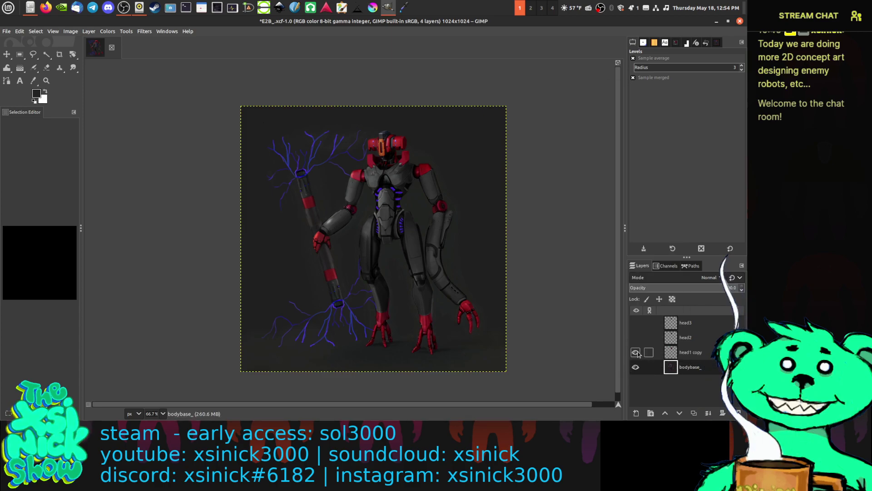
Step: Save E2B_.xcf, then hide head1 copy and show the head2 layer
key(ctrl+s)
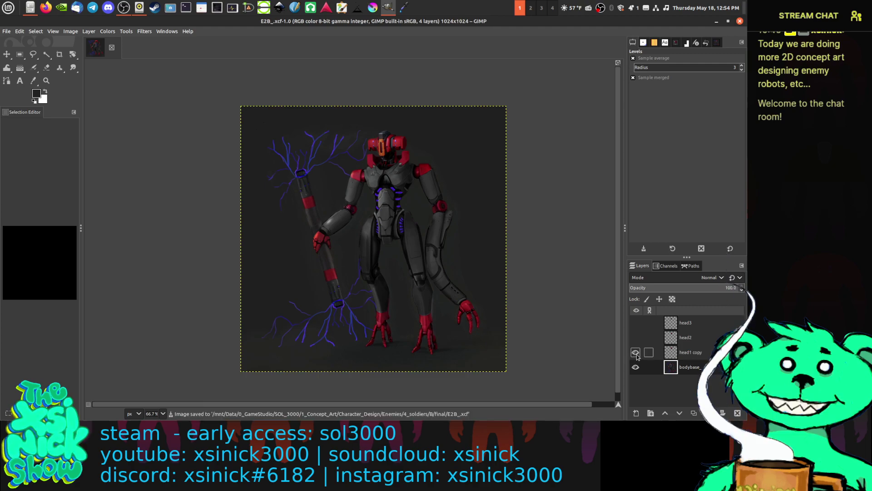
click(636, 353)
click(635, 338)
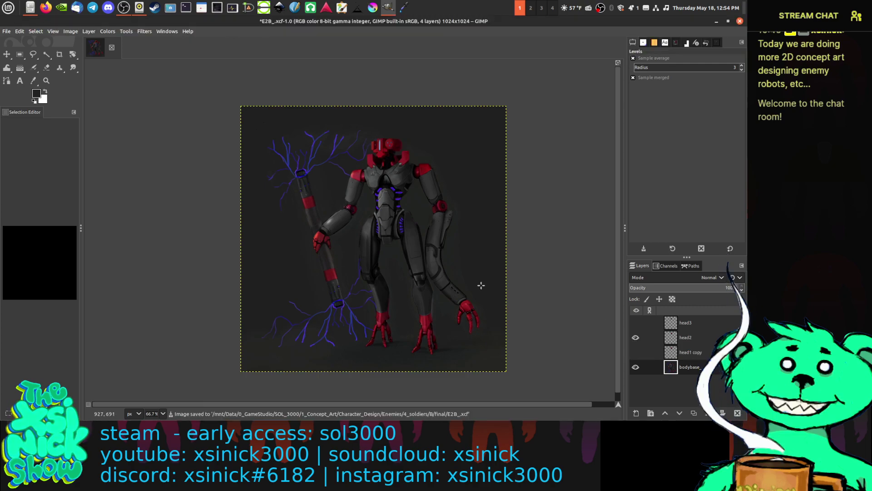
Step: Zoom in to inspect the head2 robot, zoom back out, and select the Airbrush tool
key(1)
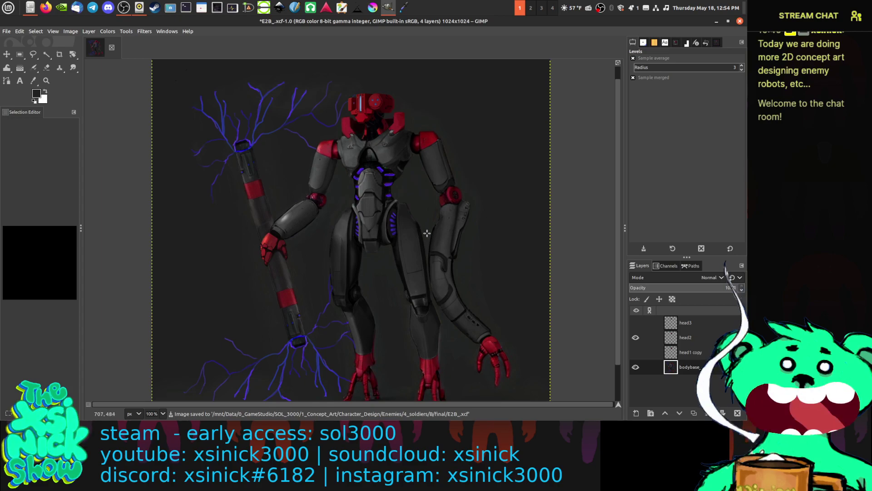
key(minus)
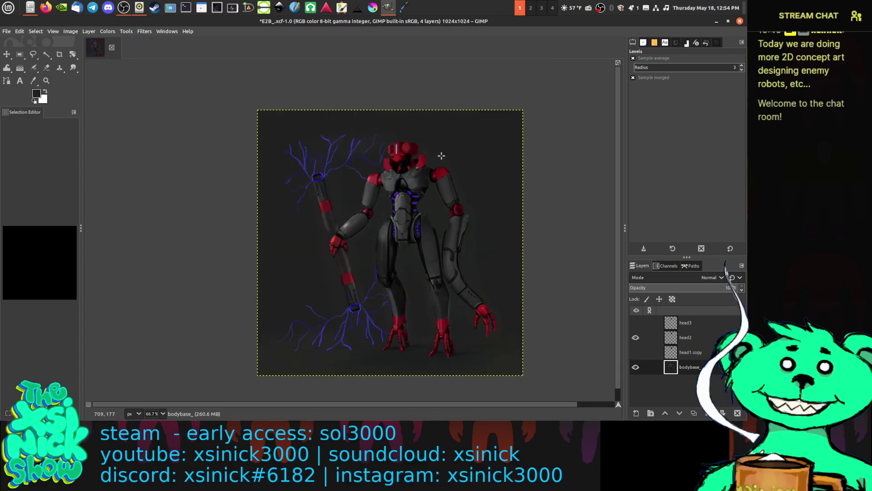
click(33, 68)
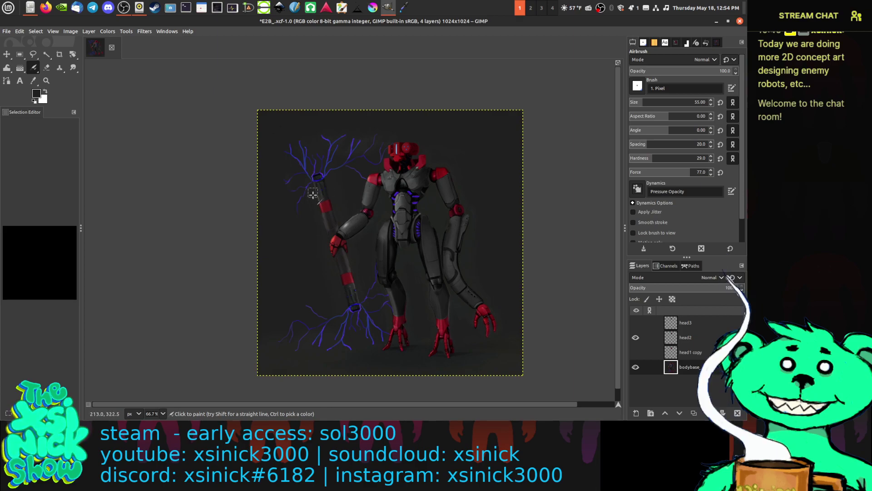
Step: Export the head2 version over E2B_2.png, then hide the head2 layer
key(shift+ctrl+e)
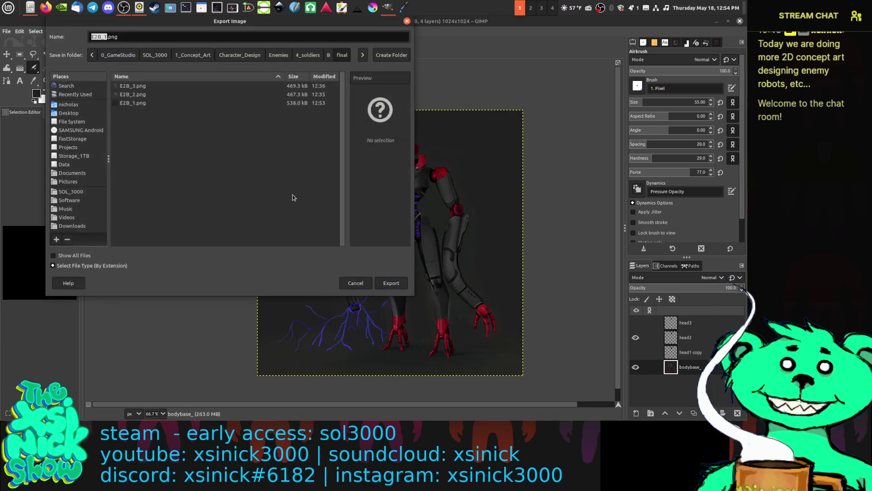
click(136, 95)
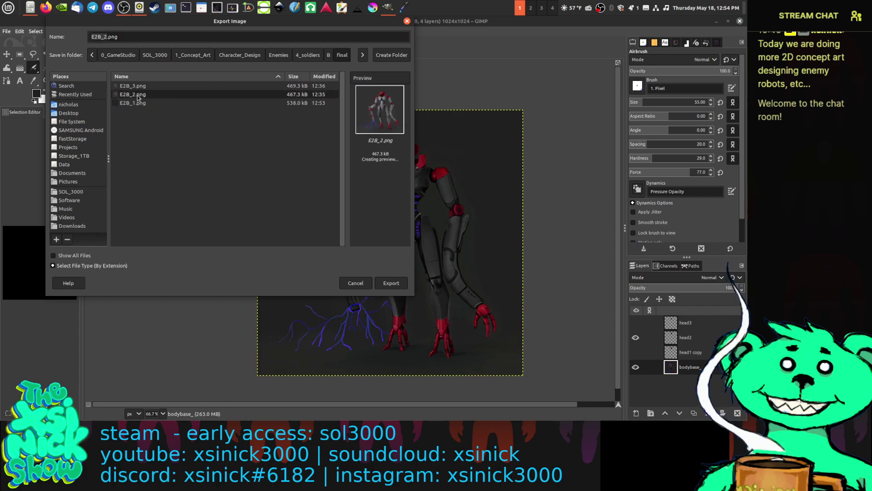
click(394, 287)
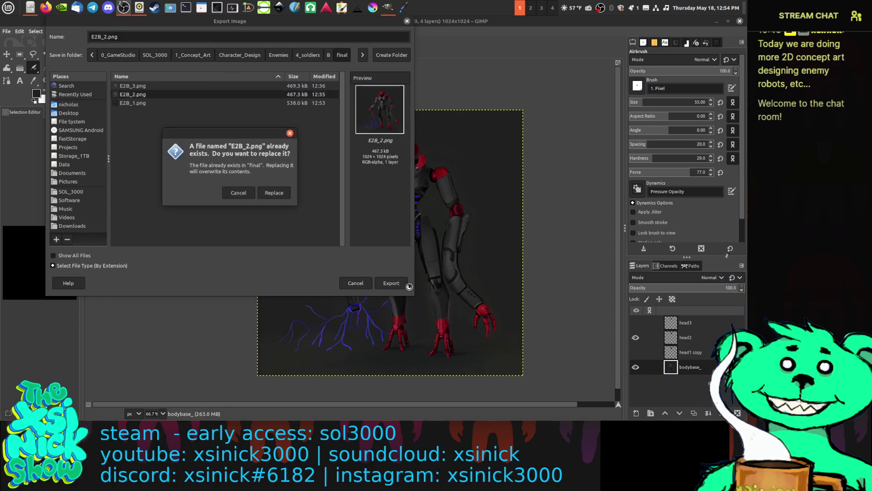
click(282, 194)
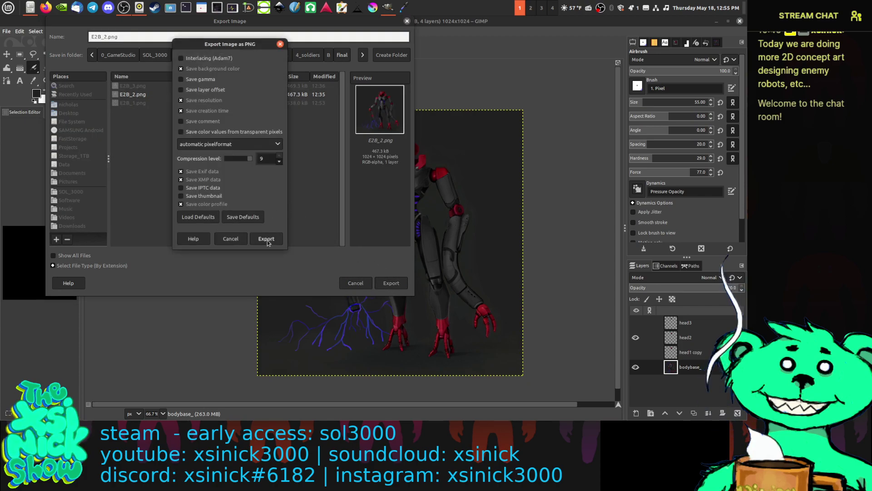
click(266, 239)
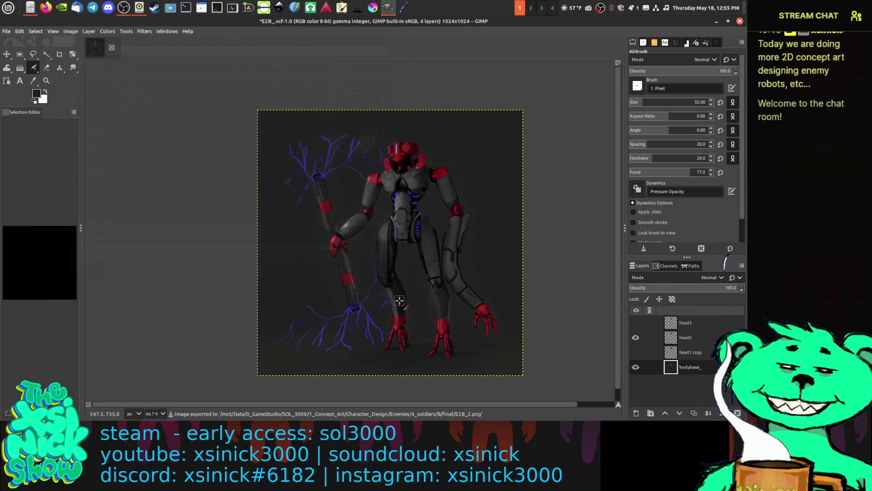
click(636, 337)
Step: Show head3 and burn darker shading below it on the head3 layer at exposure 50
click(636, 323)
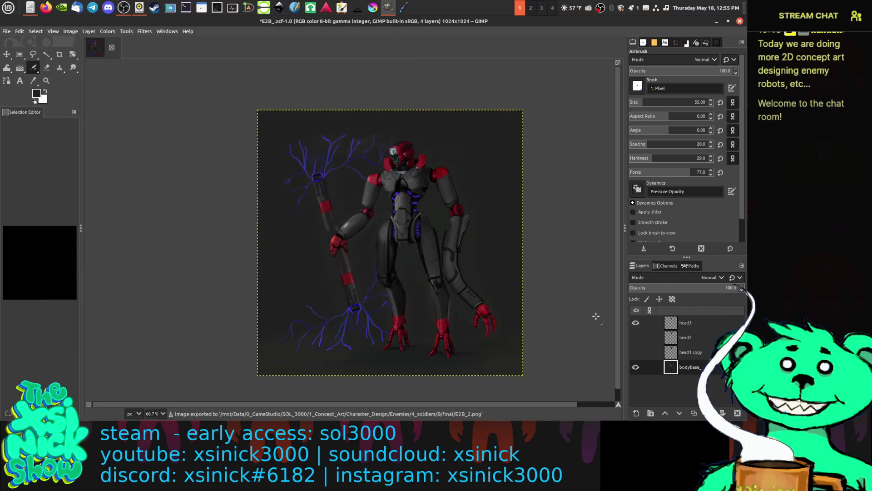
ctrl+scroll(410, 175, up, 2)
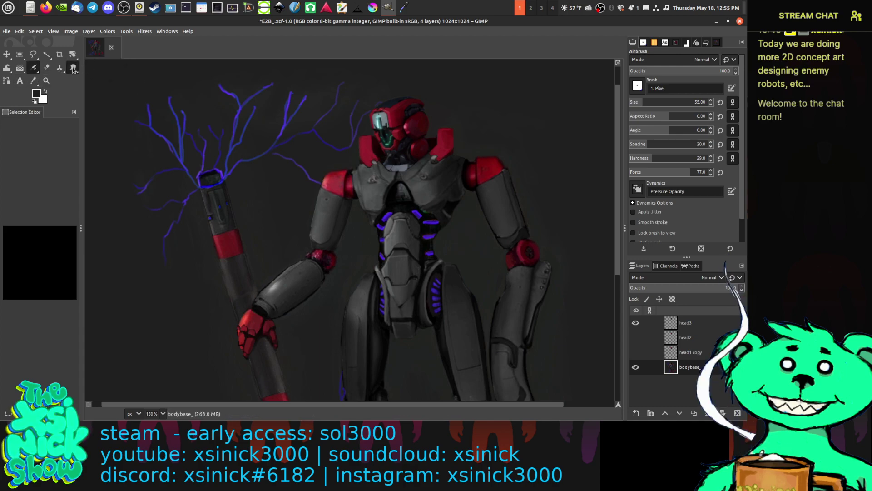
drag(74, 69, 114, 84)
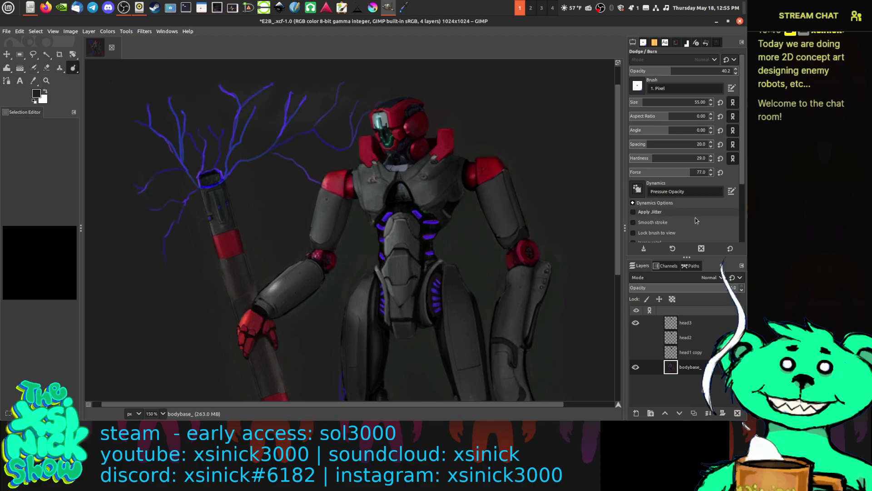
scroll(682, 213, down, 3)
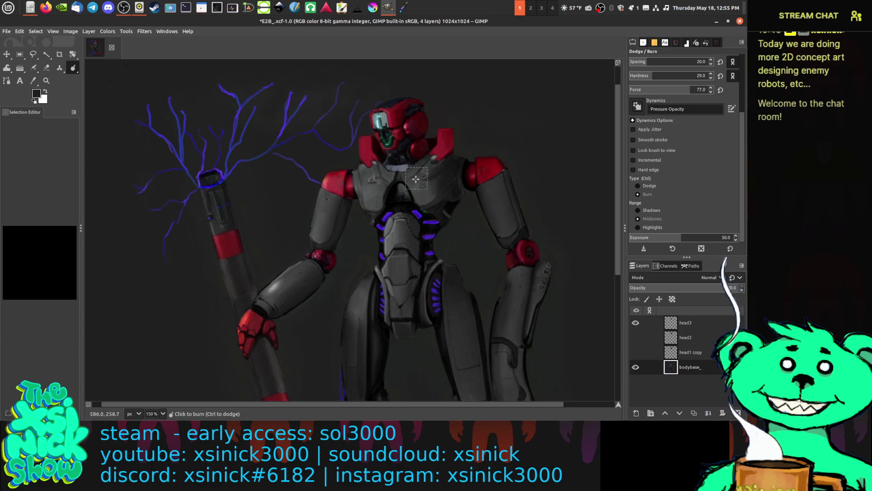
click(659, 322)
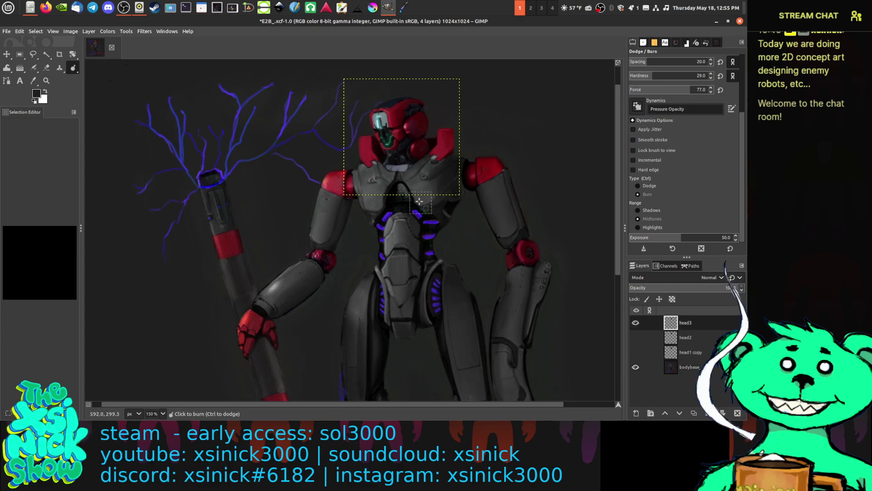
click(407, 168)
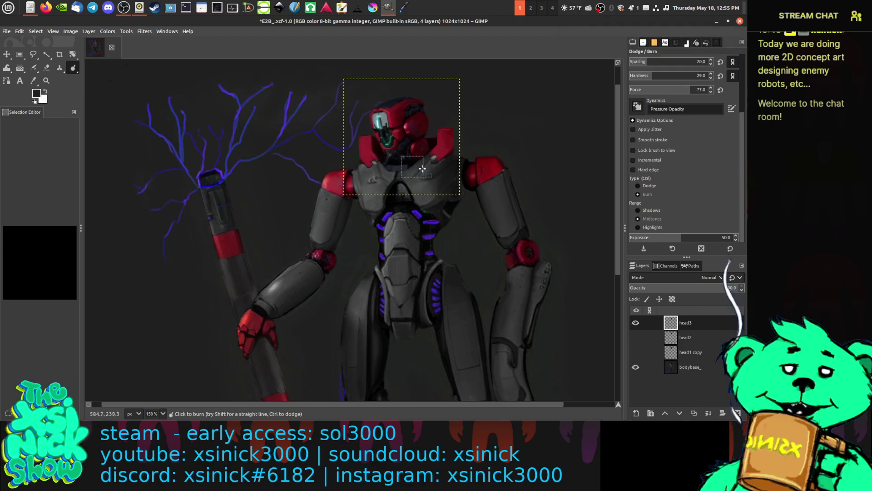
scroll(503, 208, down, 2)
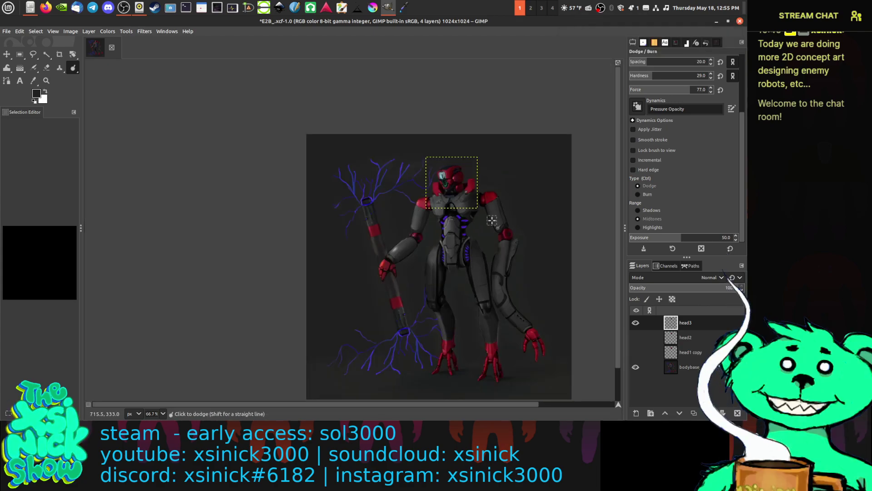
scroll(543, 223, up, 1)
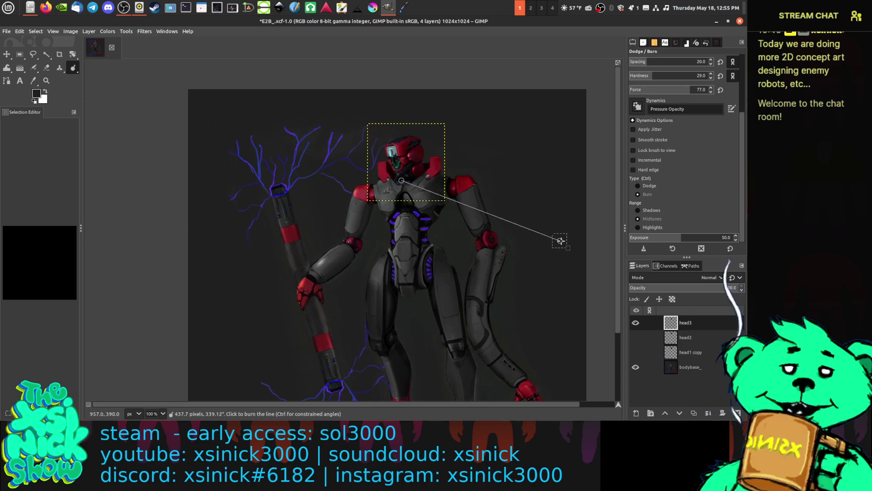
Step: Export the head3 version over E2B_3.png in the final folder
key(ctrl+shift+s)
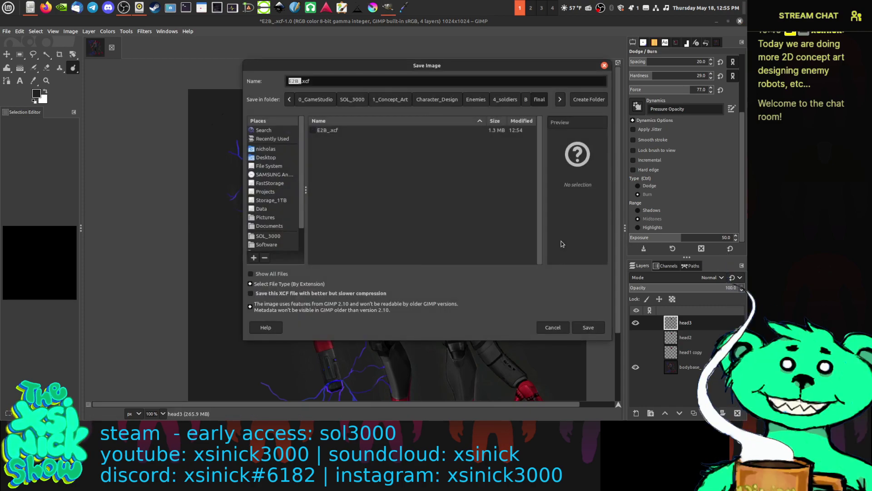
click(552, 328)
key(ctrl+shift+e)
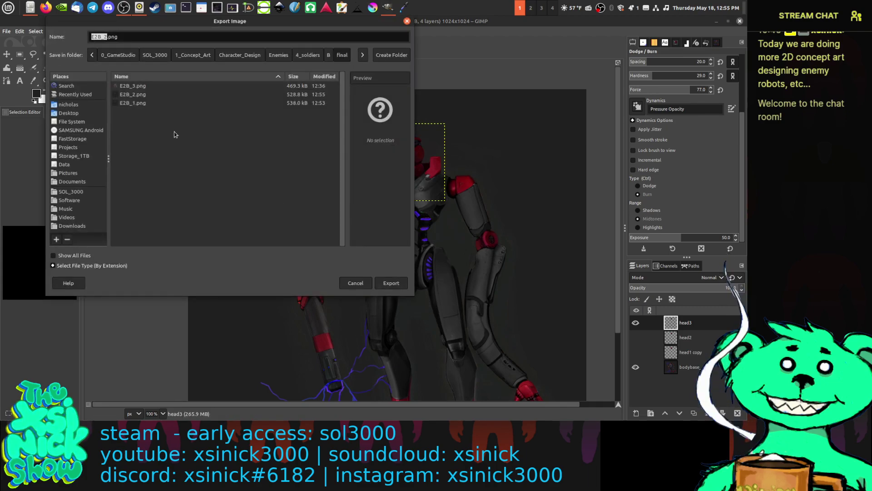
click(137, 86)
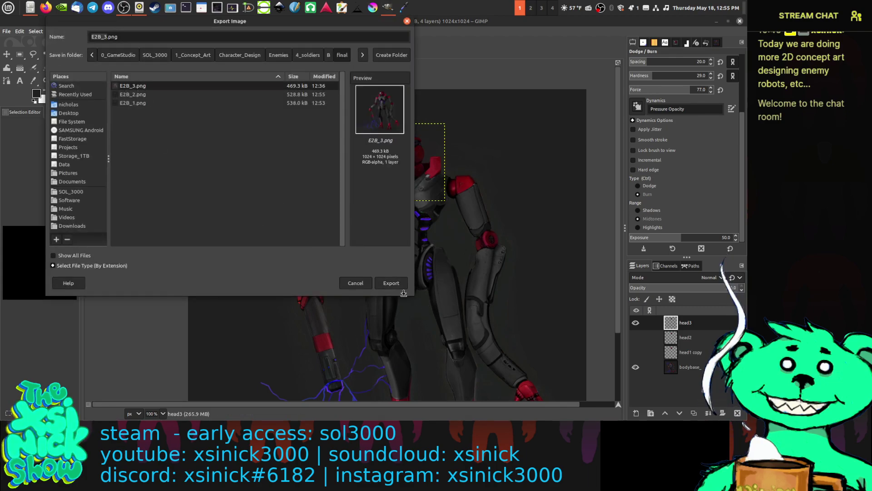
click(391, 283)
click(272, 193)
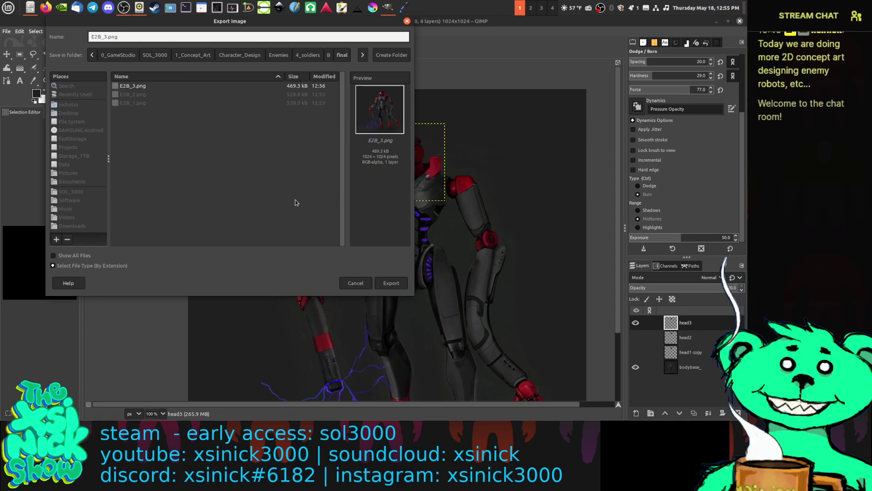
click(267, 239)
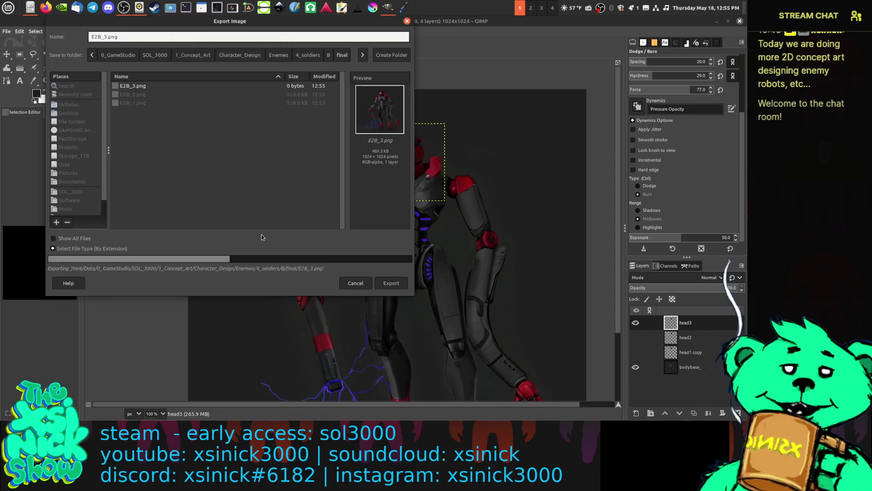
scroll(287, 227, down, 2)
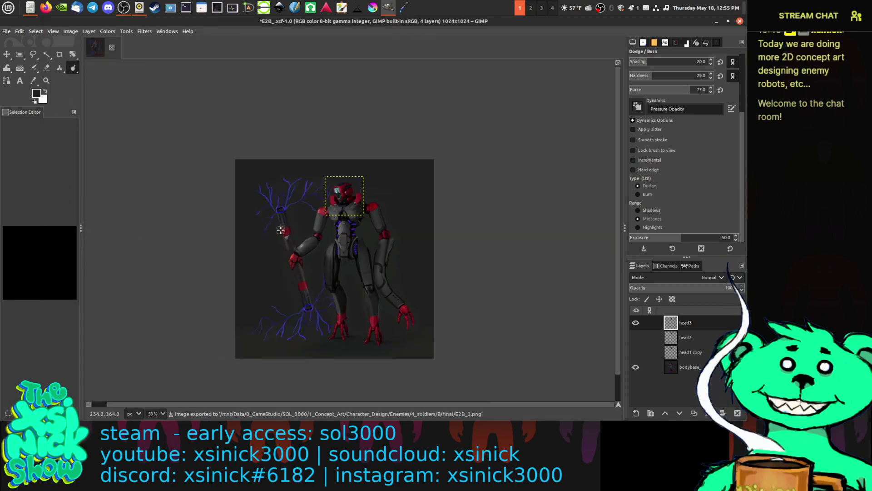
scroll(412, 219, up, 1)
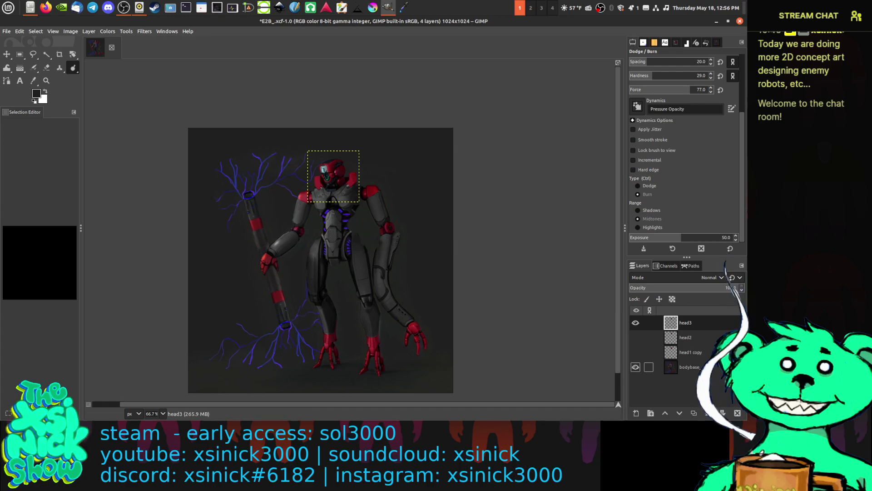
Step: Save the working robot image and close it
click(112, 47)
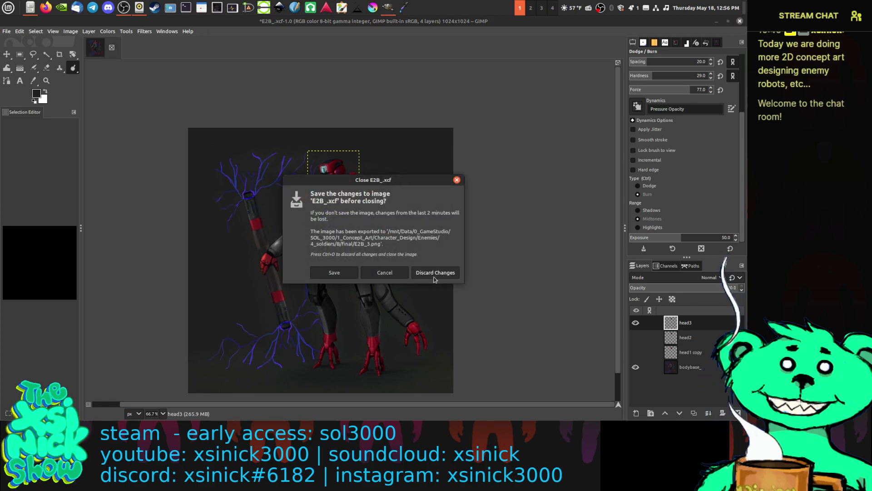
click(394, 272)
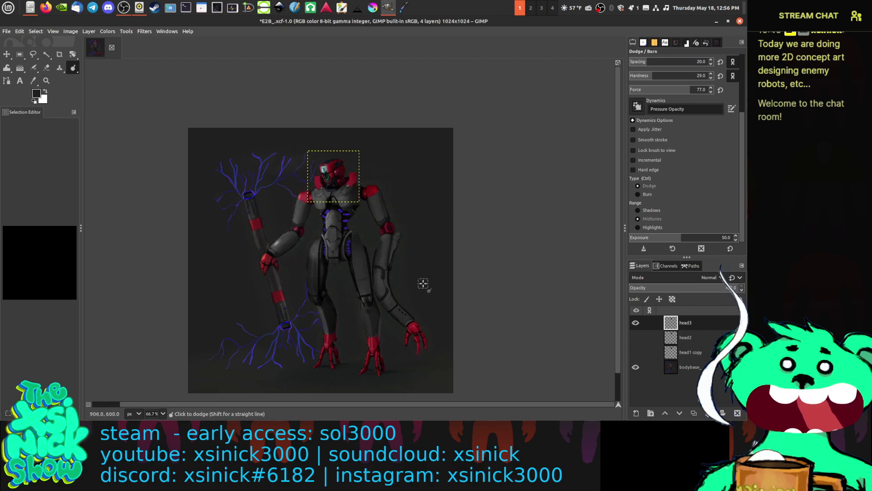
key(ctrl+s)
click(111, 48)
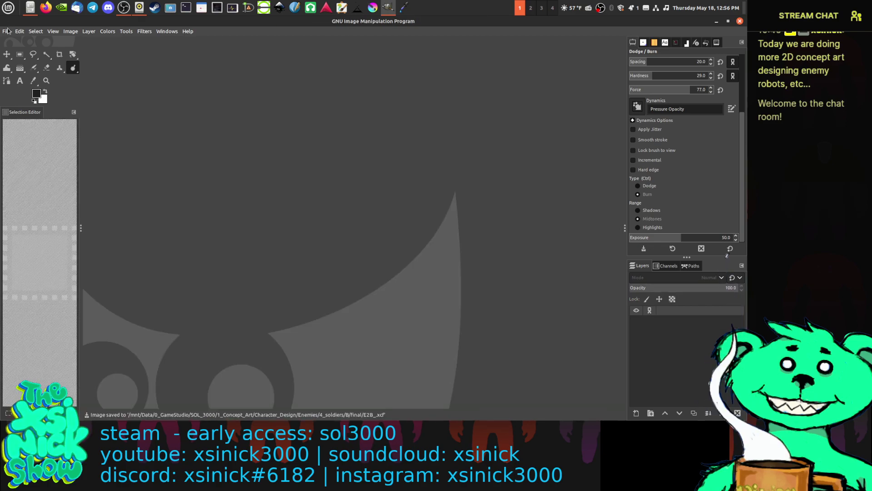
Step: Open E2B_1.png, E2B_2.png and E2B_3.png together
click(8, 31)
click(21, 60)
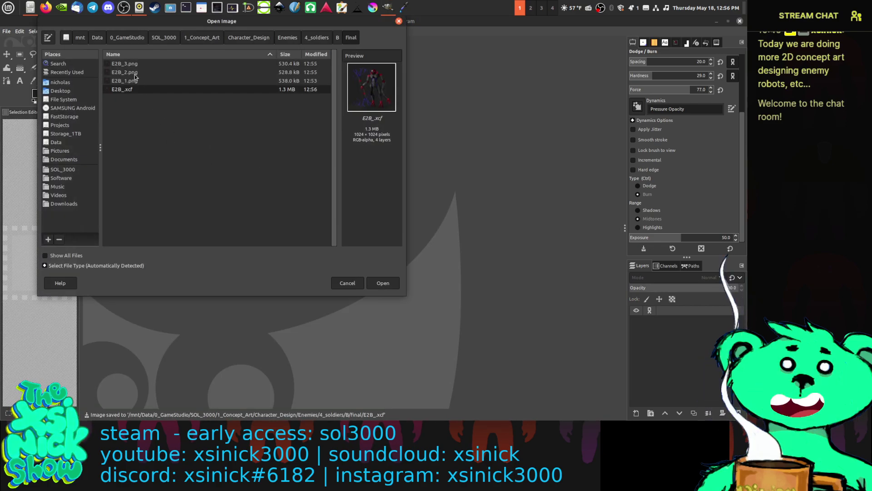
click(130, 80)
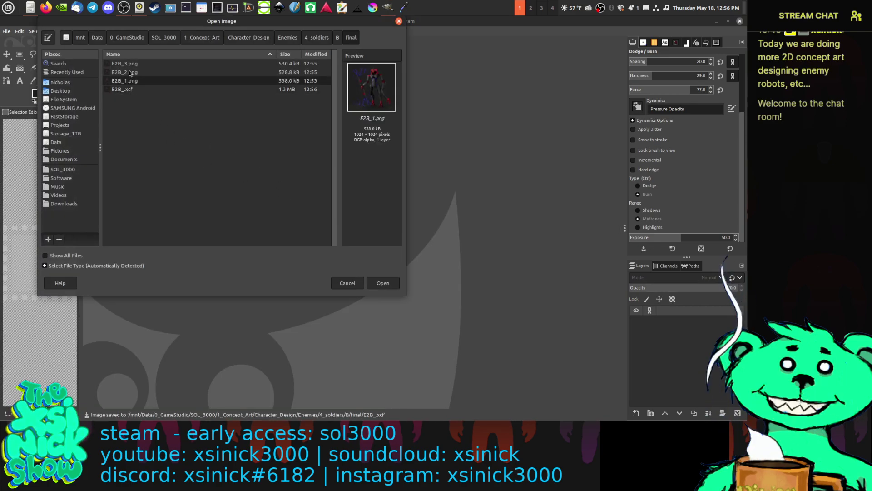
click(130, 72)
shift+click(129, 63)
click(383, 283)
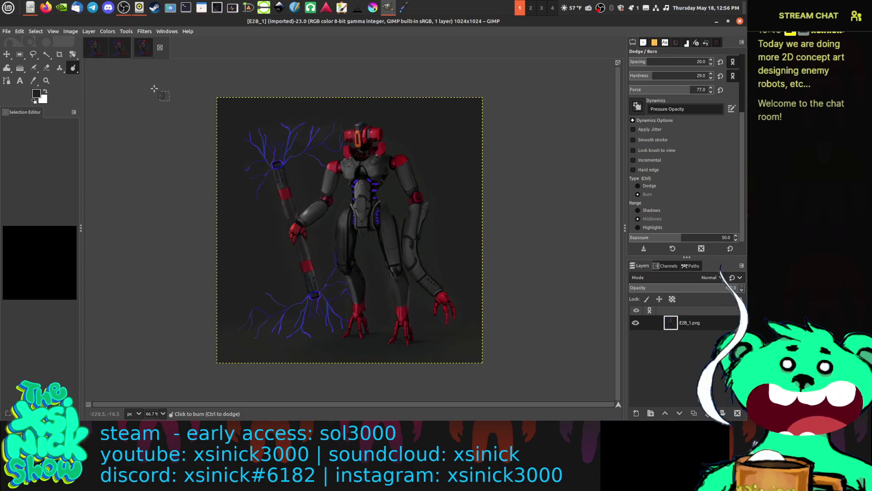
Step: Flip between the E2B_3, E2B_1 and E2B_2 images, ending on E2B_1
click(95, 47)
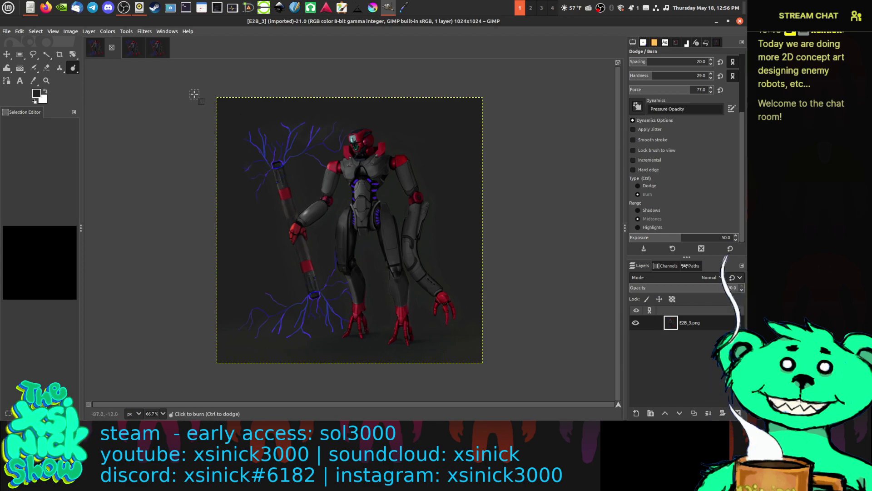
click(153, 49)
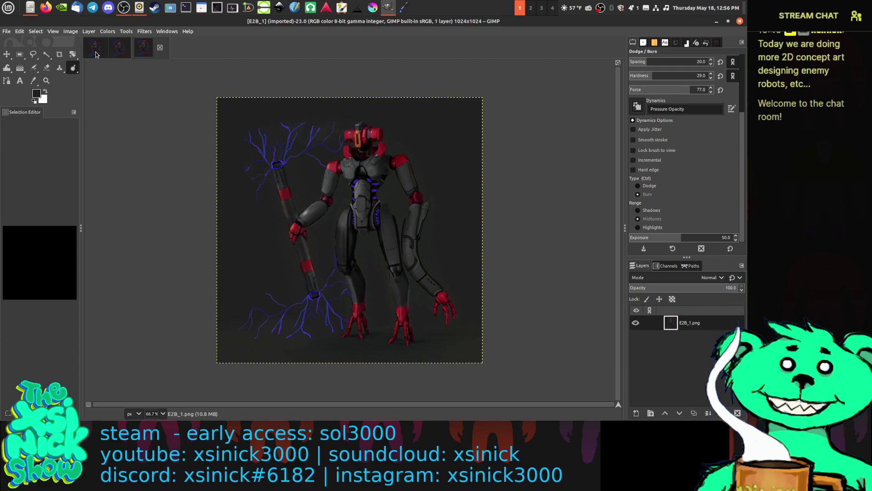
click(120, 50)
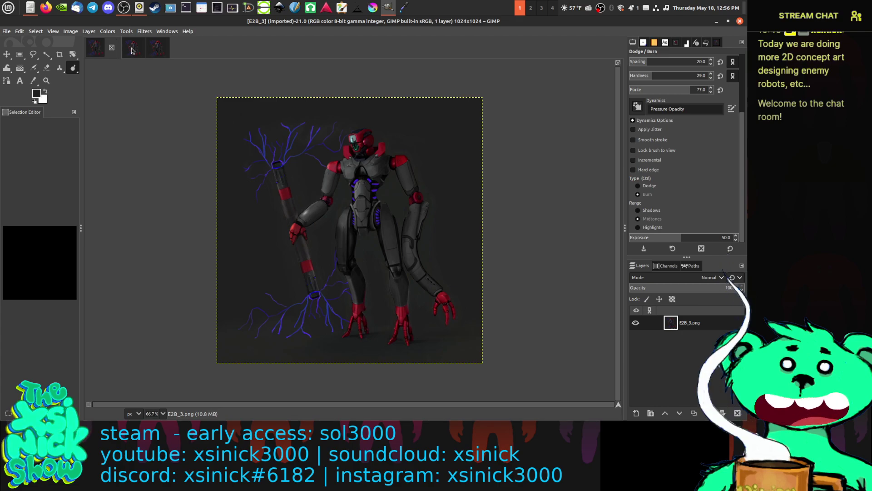
click(158, 50)
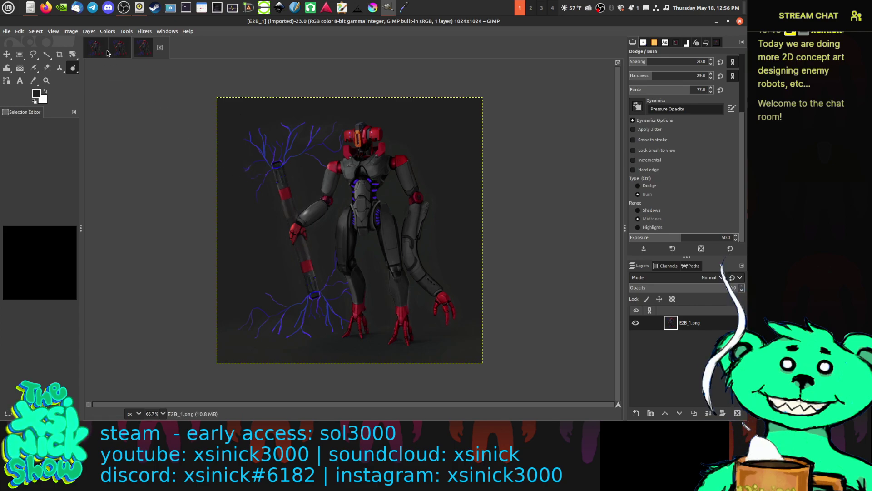
Step: Brighten E2B_1 with Levels: white point 214, midtone gamma 0.90
click(107, 31)
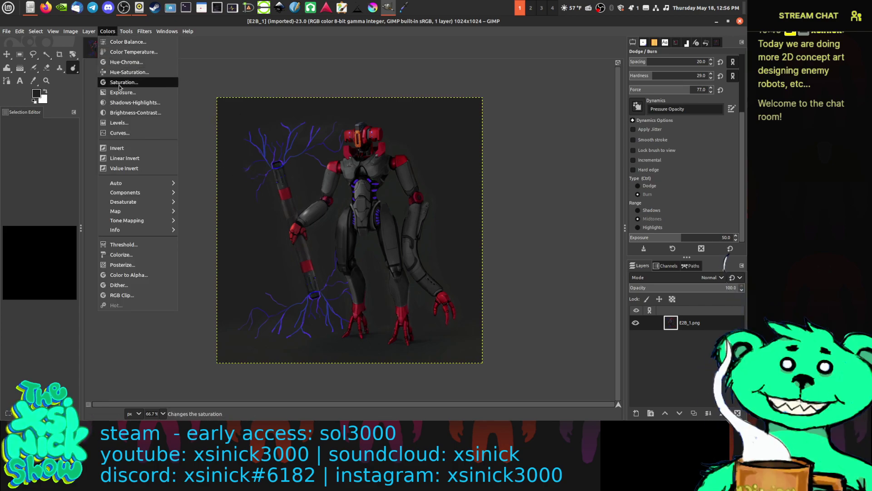
click(119, 122)
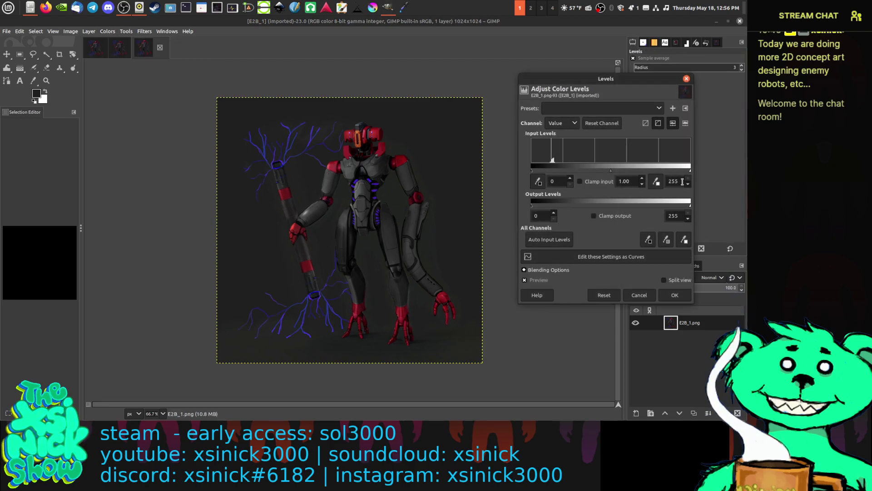
drag(678, 173, 664, 176)
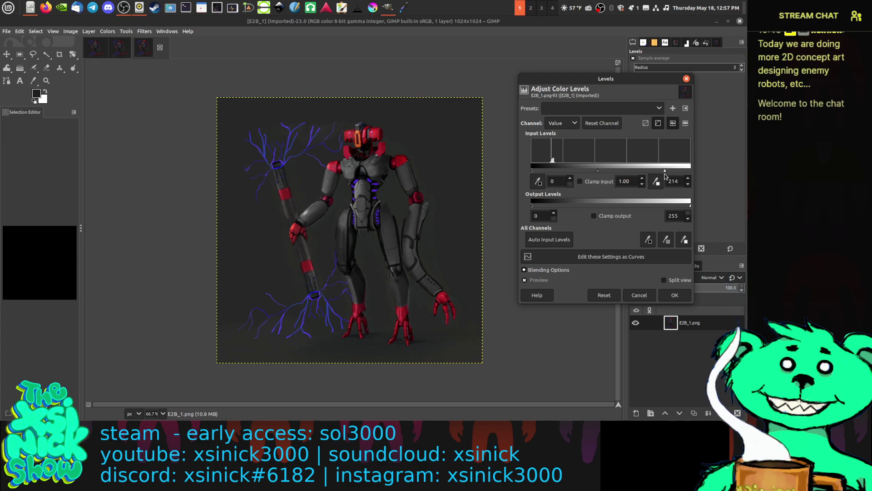
drag(599, 170, 600, 170)
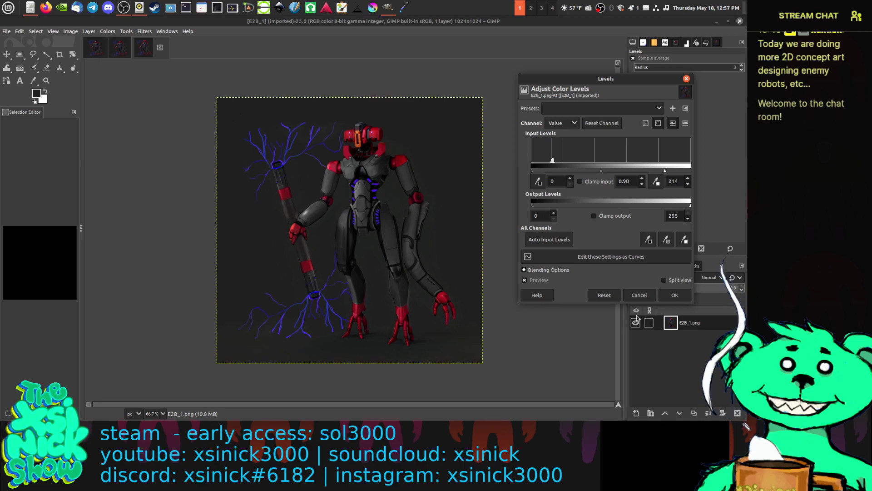
click(675, 295)
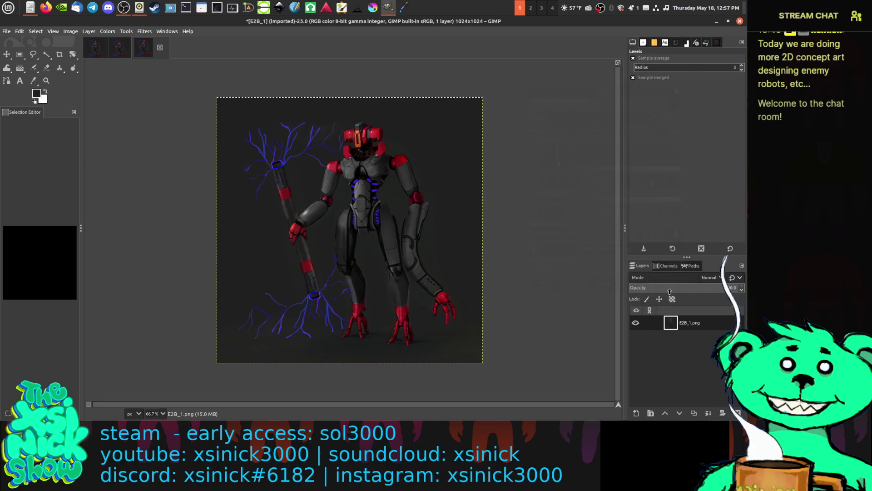
Step: Export E2B_1 over the existing E2B_1.png, confirming the replacement
key(ctrl+shift+e)
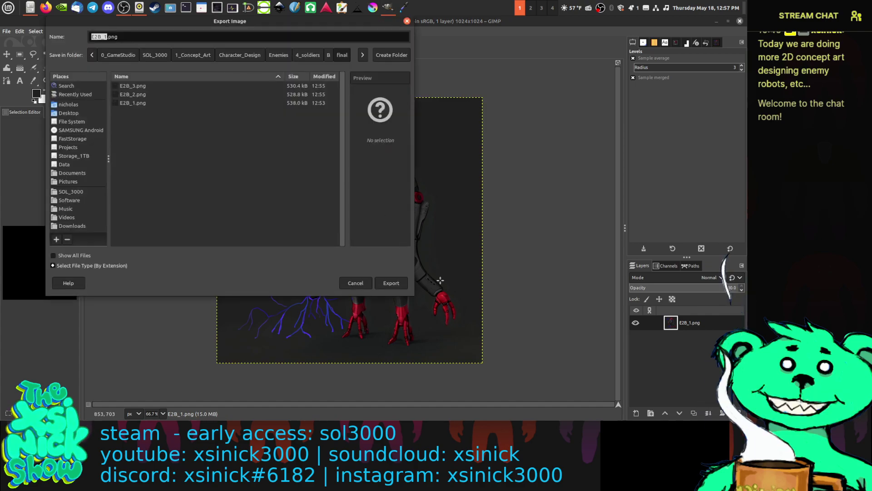
click(398, 284)
click(280, 193)
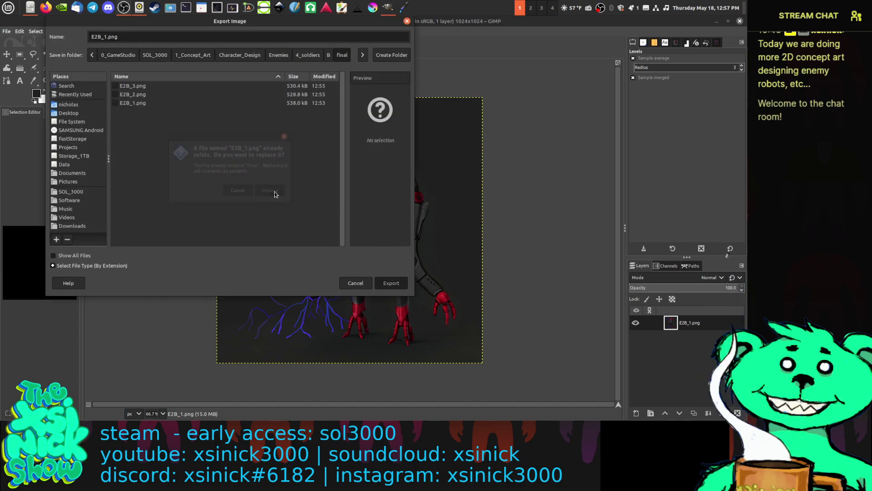
click(273, 238)
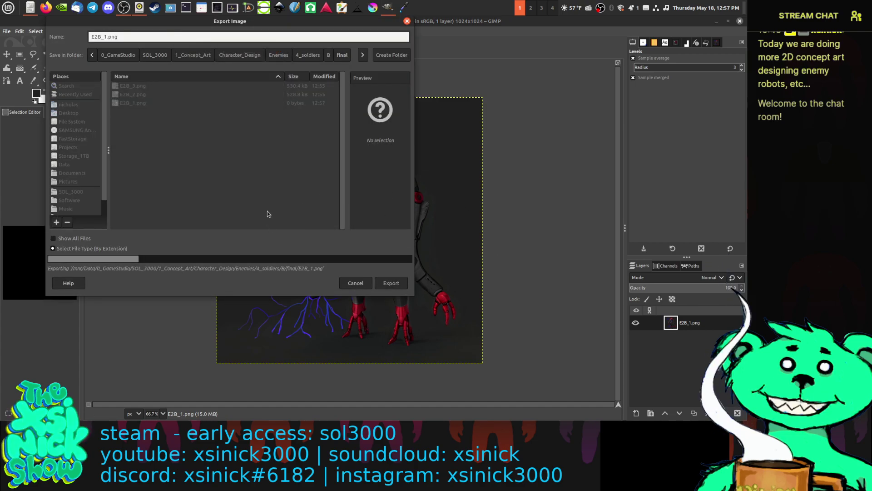
Step: Reapply the same Levels adjustment to E2B_2 and E2B_3 via Repeat Levels
click(124, 52)
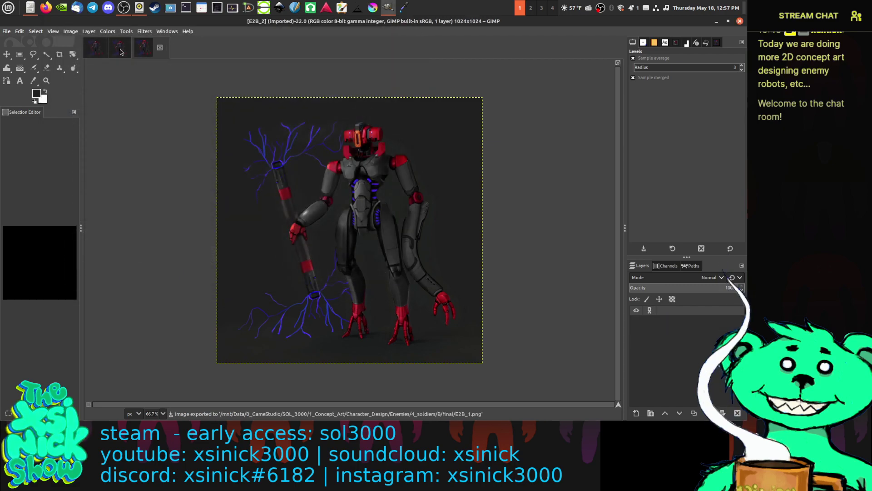
click(144, 30)
click(143, 42)
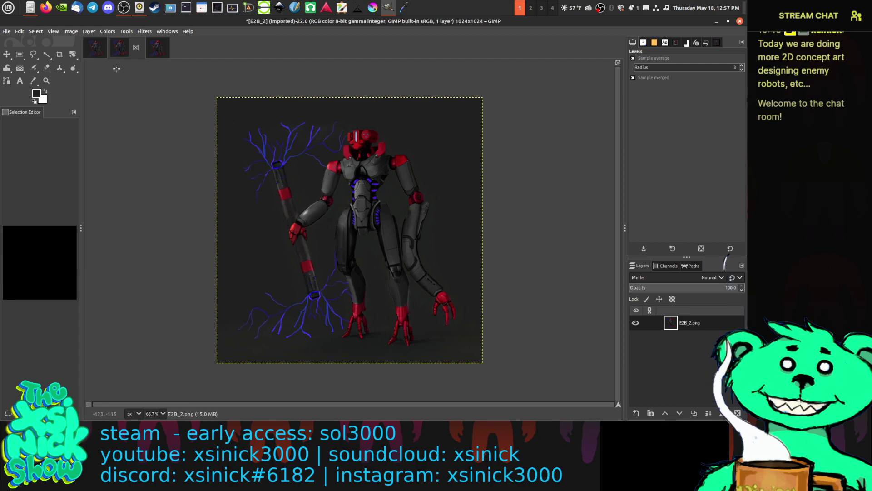
click(96, 54)
click(127, 32)
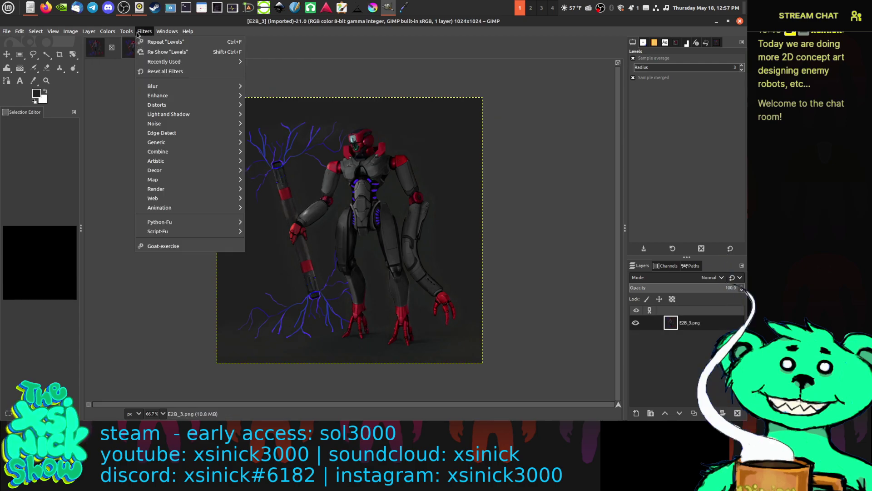
click(150, 42)
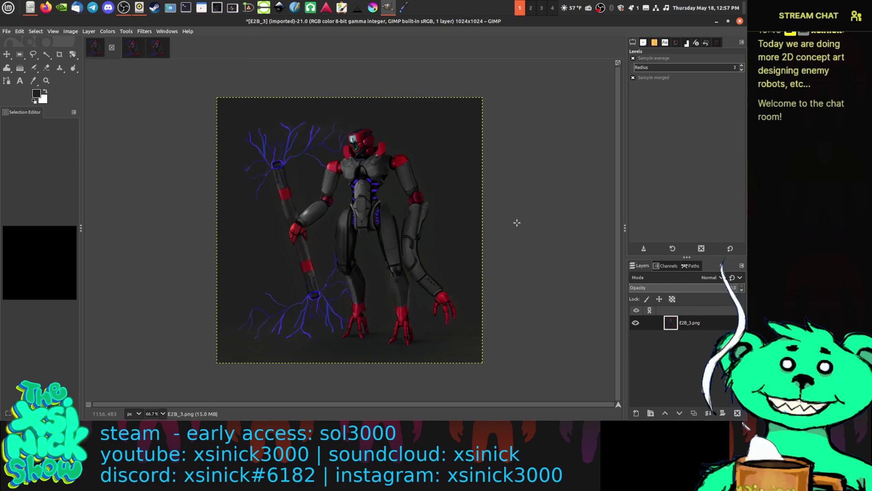
Step: Export E2B_3 and E2B_2 over their existing PNGs, then quit GIMP discarding changes
key(ctrl+shift+e)
click(391, 283)
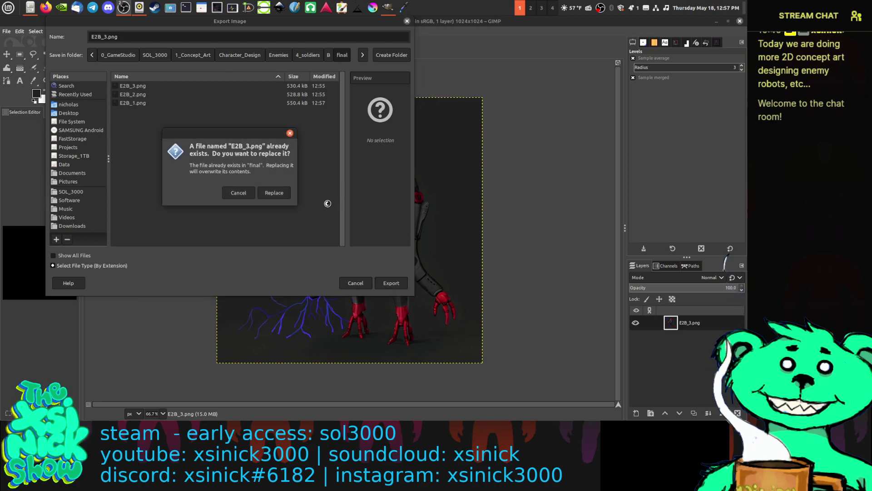
click(284, 197)
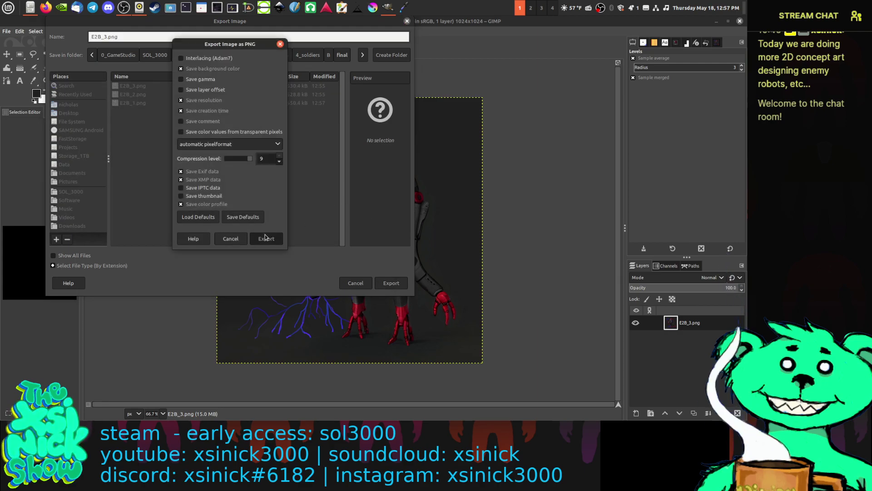
click(266, 238)
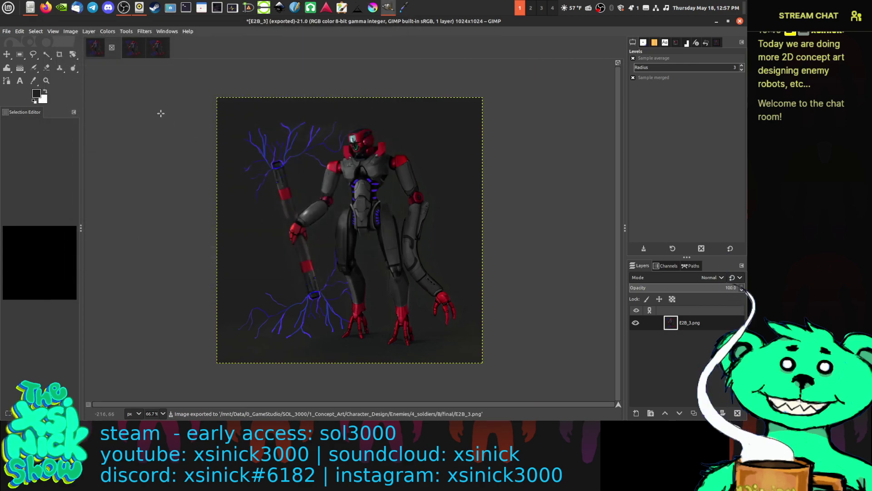
click(137, 50)
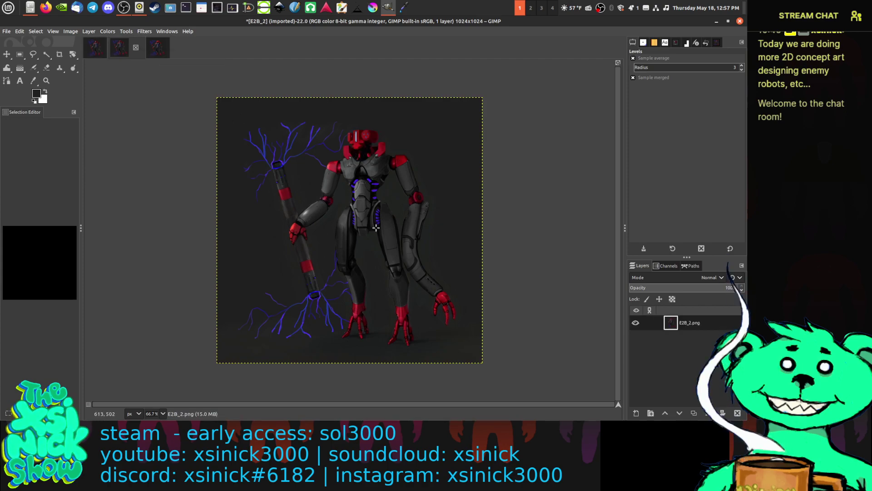
key(ctrl+shift+e)
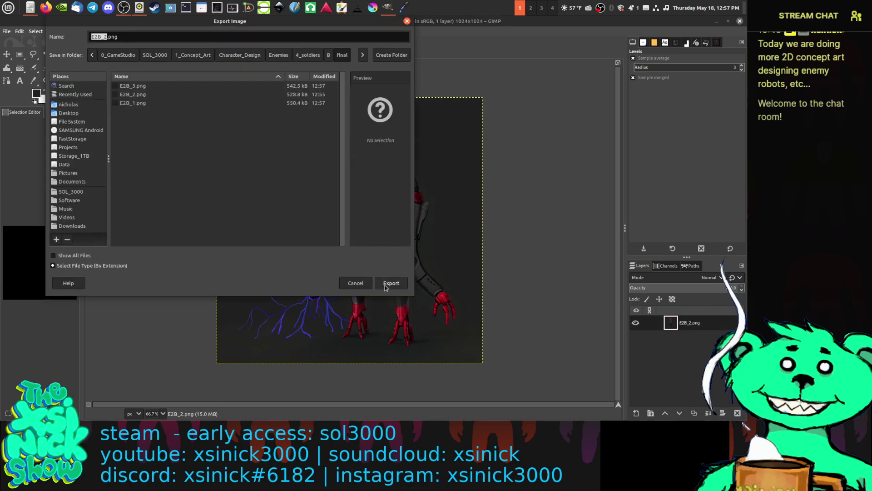
click(388, 283)
click(268, 193)
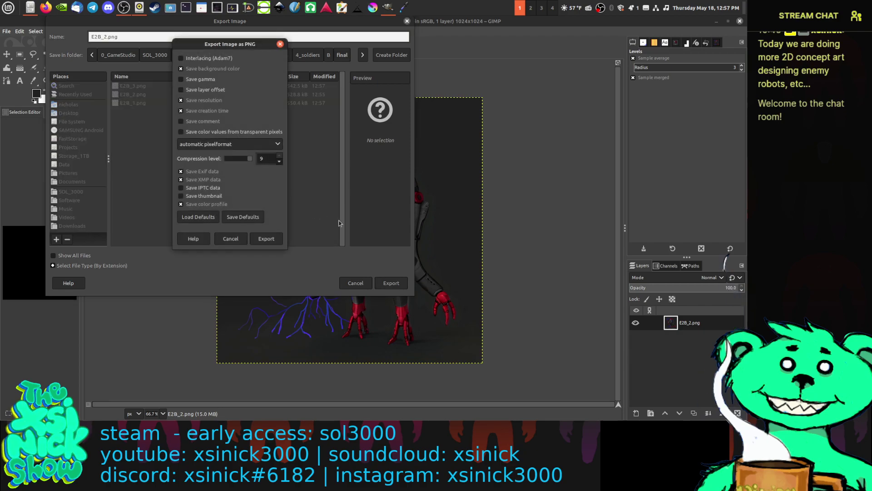
click(280, 238)
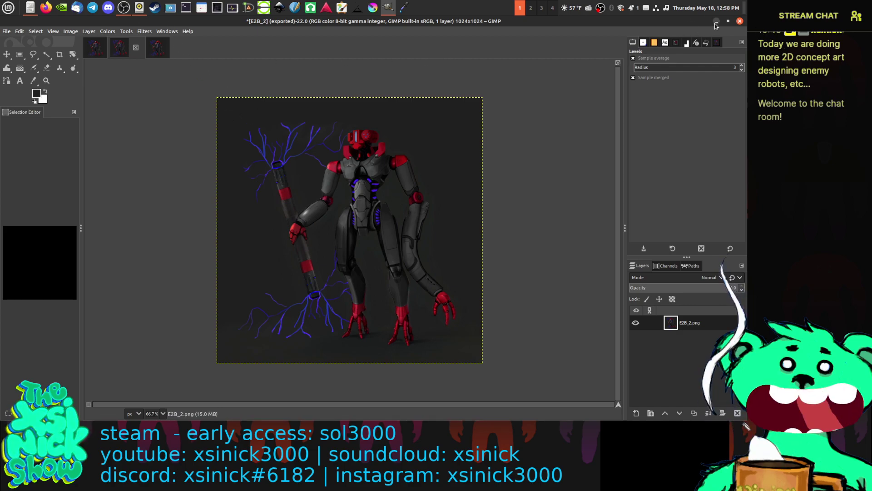
click(739, 20)
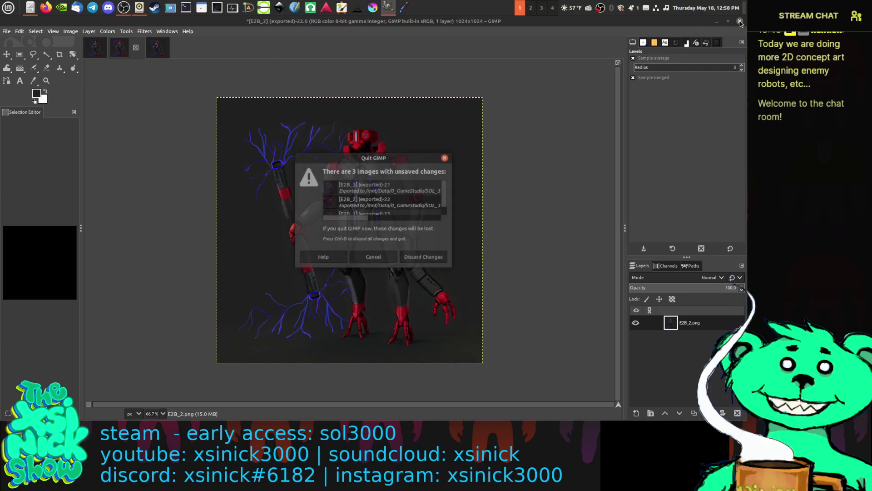
click(425, 257)
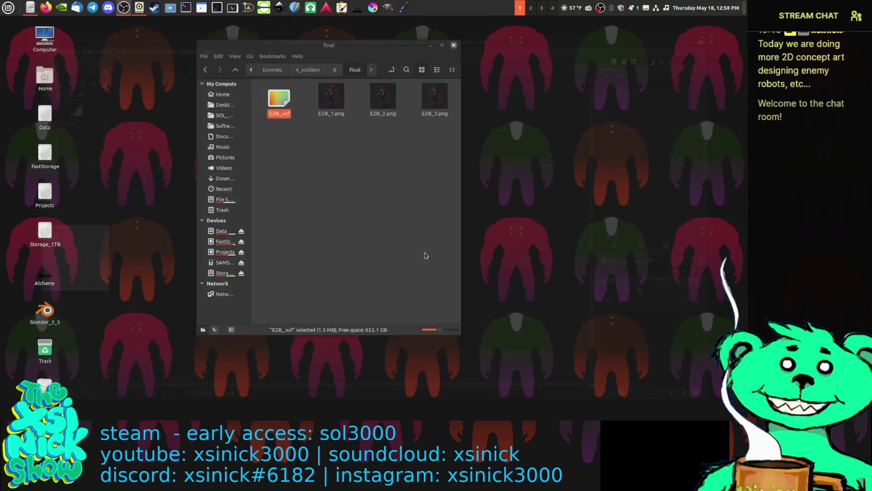
Step: Open E2B_1.png and E2B_2.png in image viewers, placed side by side at top-left
double_click(334, 106)
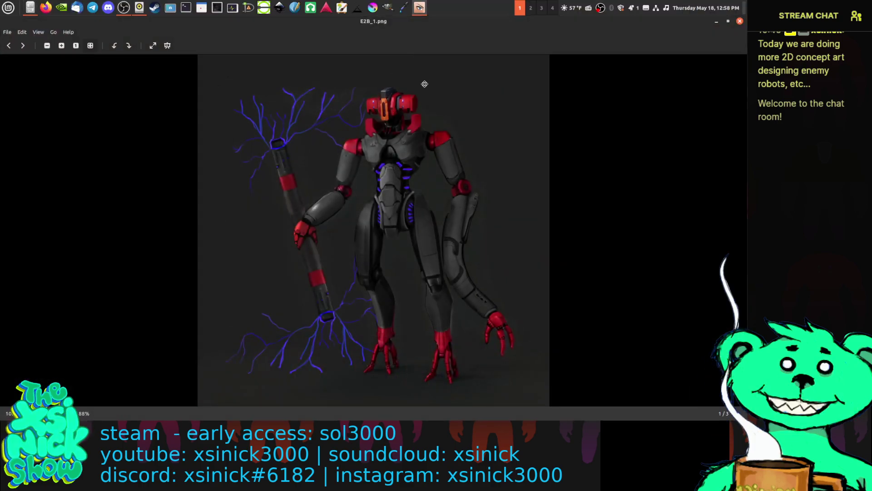
key(super+Down)
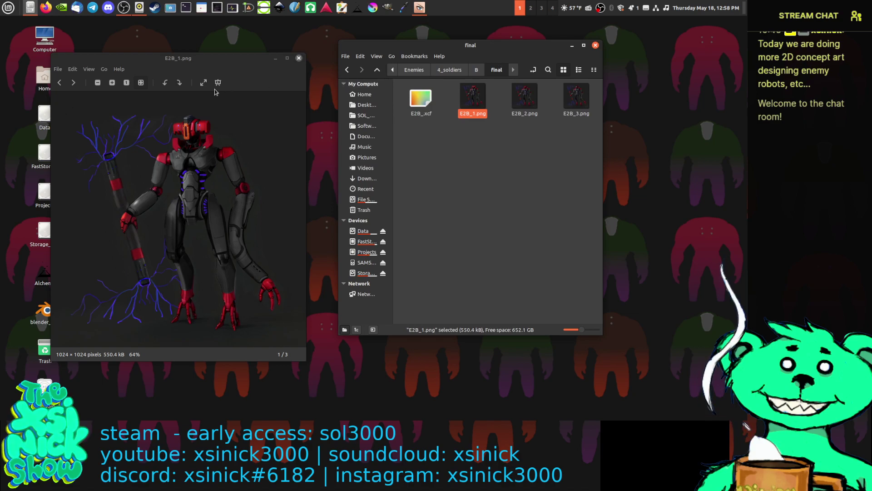
drag(215, 91, 164, 70)
click(525, 103)
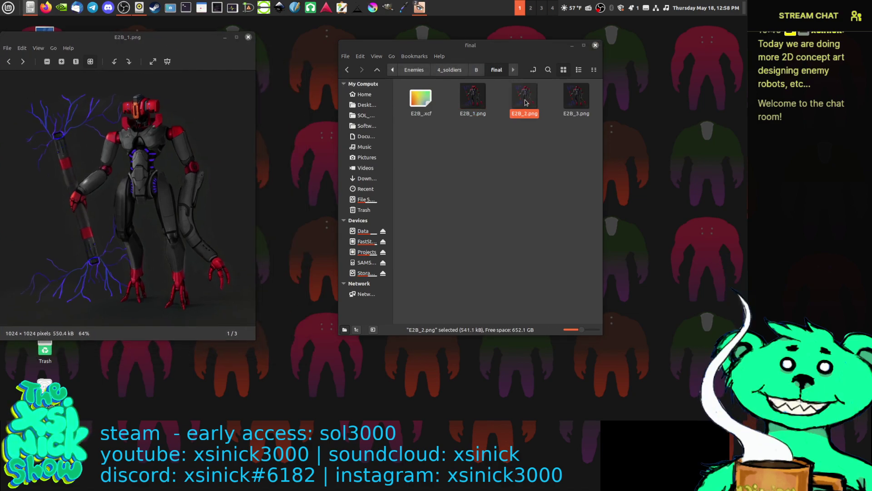
double_click(526, 102)
drag(403, 85, 372, 60)
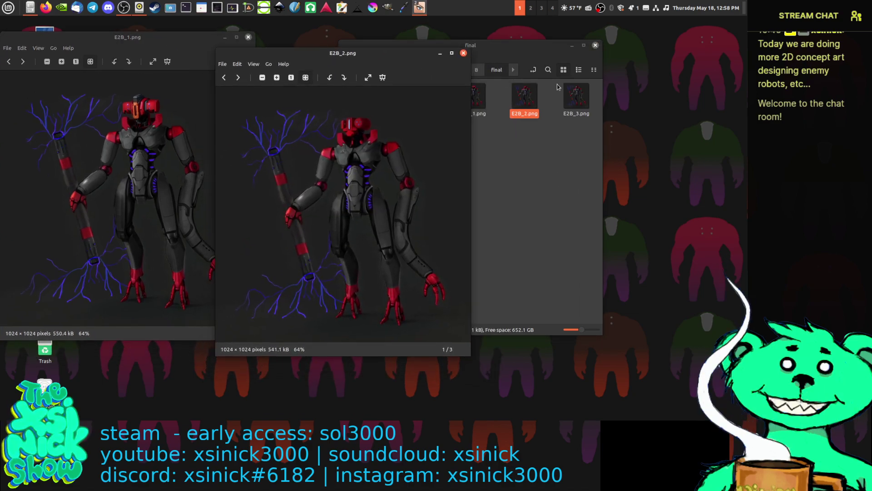
Step: Open E2B_3.png, arrange all three viewers in a row, and raise the file window
double_click(576, 96)
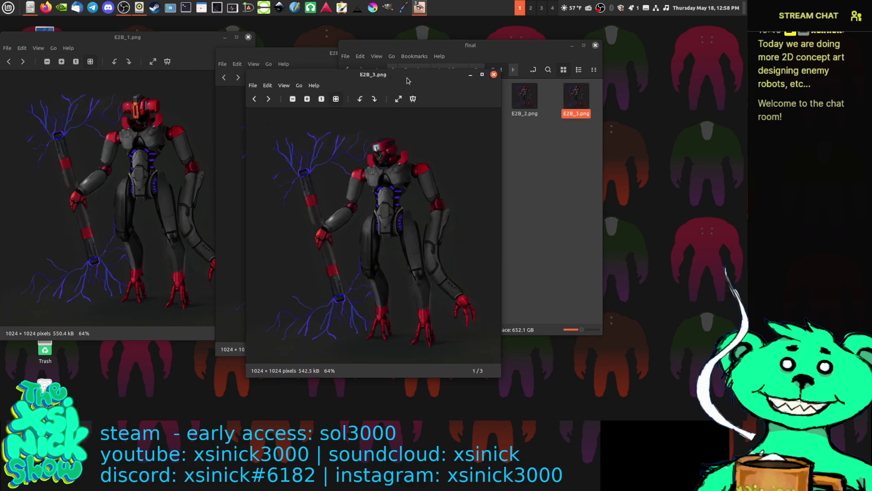
drag(407, 80, 560, 58)
click(289, 65)
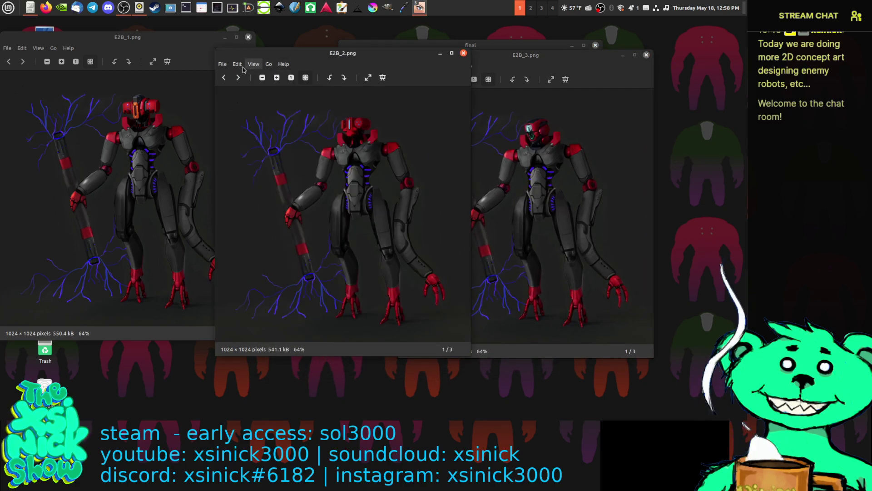
click(336, 62)
drag(343, 55, 303, 57)
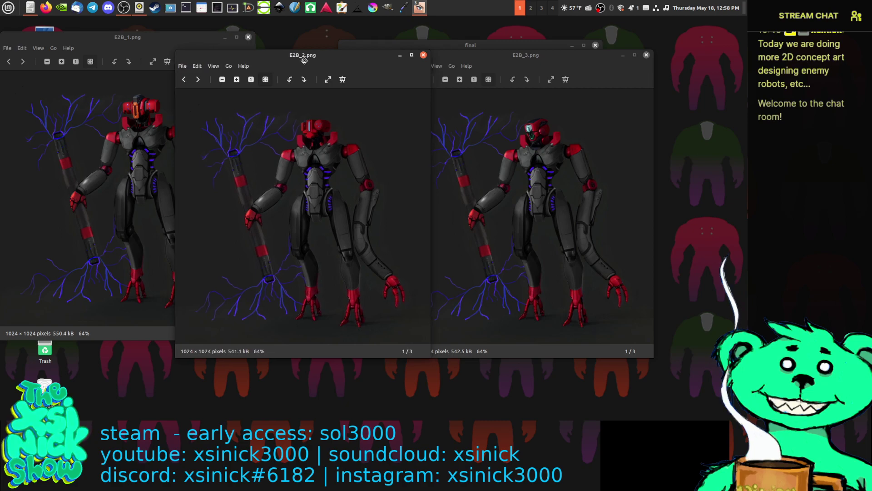
drag(537, 64, 519, 64)
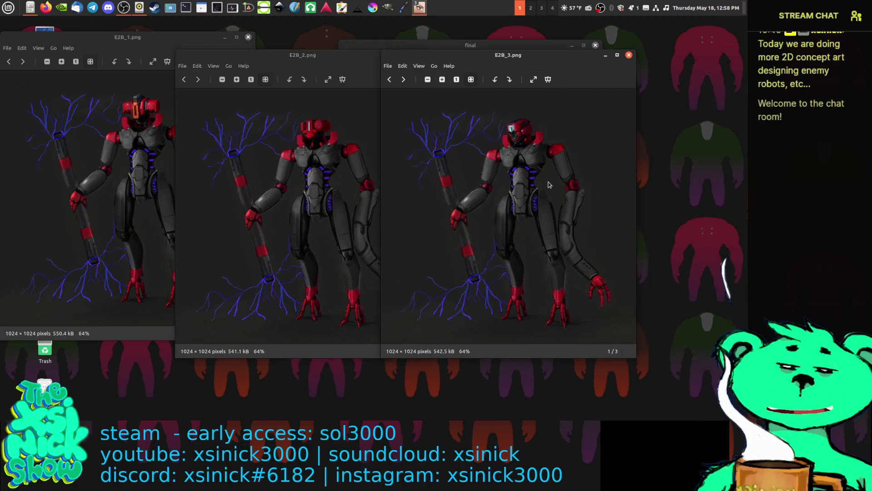
click(507, 47)
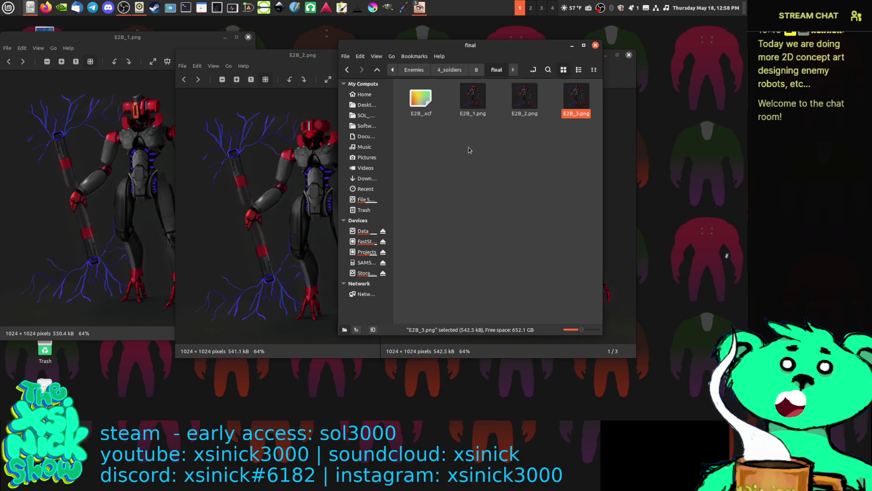
Step: Navigate up to 4_soldiers, expand A > final, and open E2A_E1.png
click(476, 70)
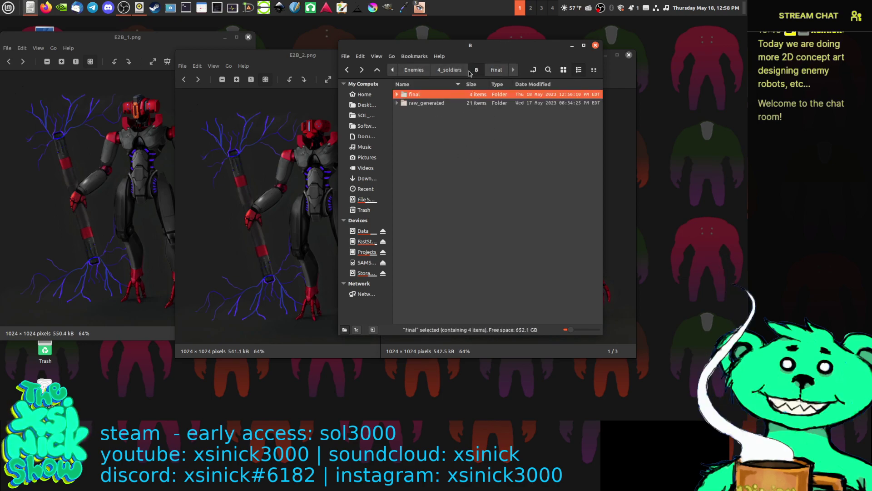
click(452, 70)
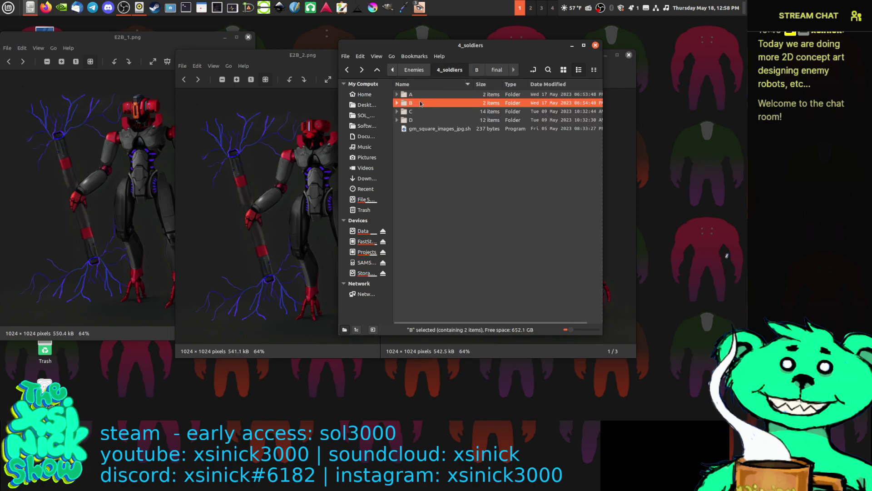
click(397, 95)
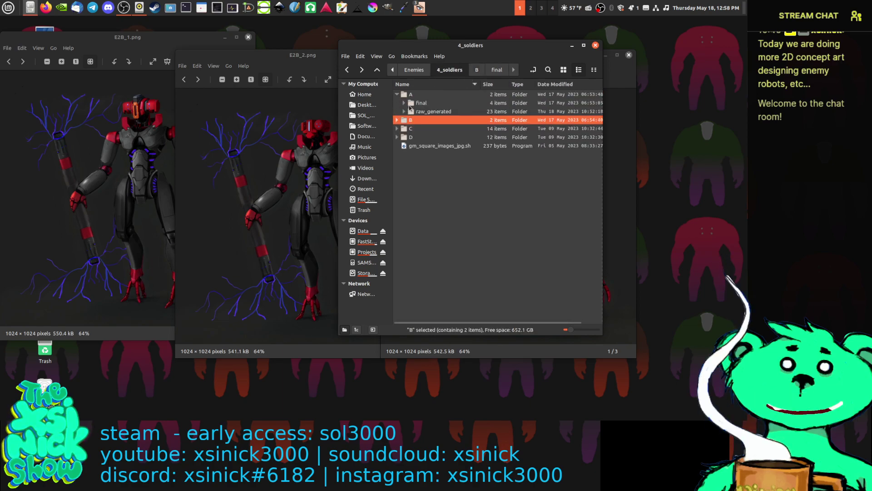
click(404, 103)
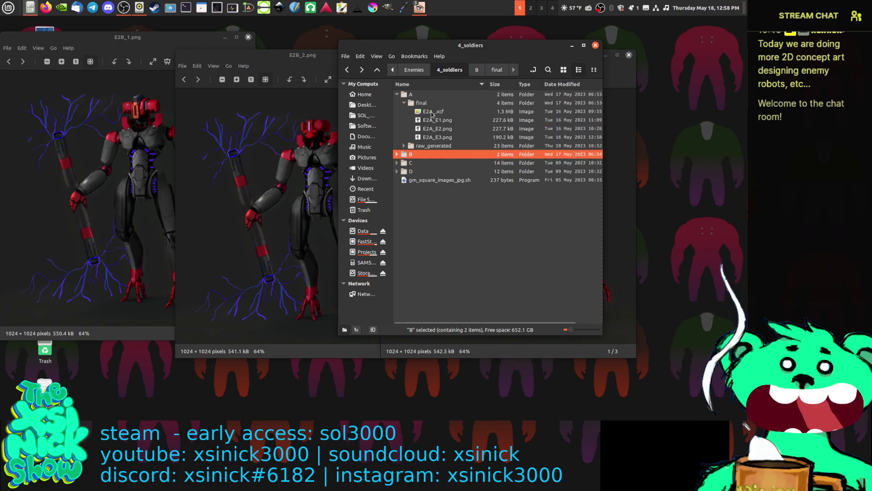
double_click(407, 120)
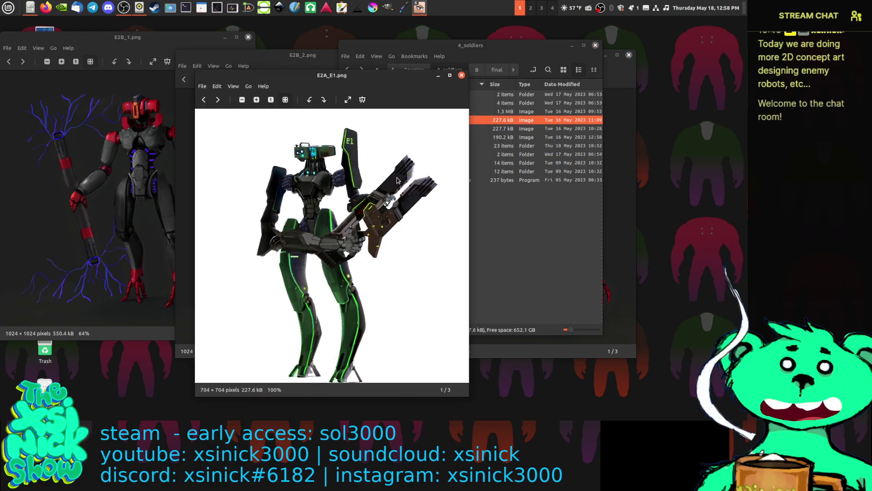
Step: Open E2A_E2.png and E2A_E3.png and spread the three viewers across the screen
drag(525, 70, 577, 67)
click(476, 126)
double_click(476, 126)
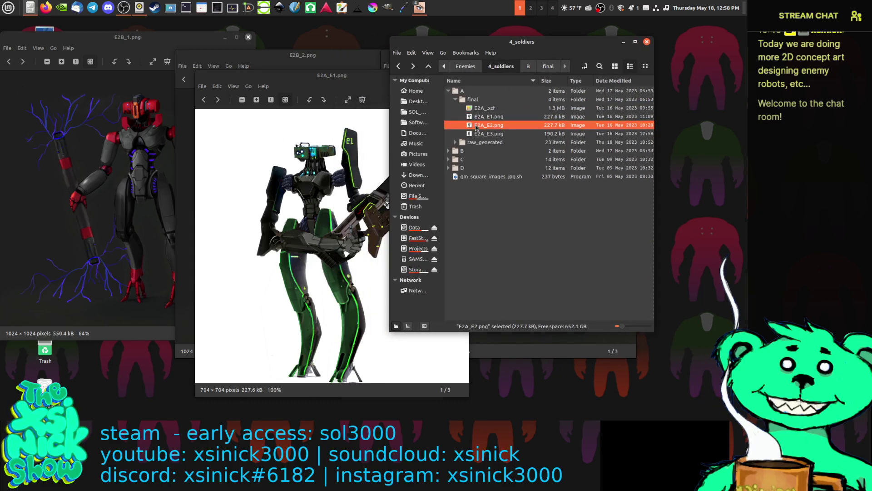
drag(445, 81, 498, 78)
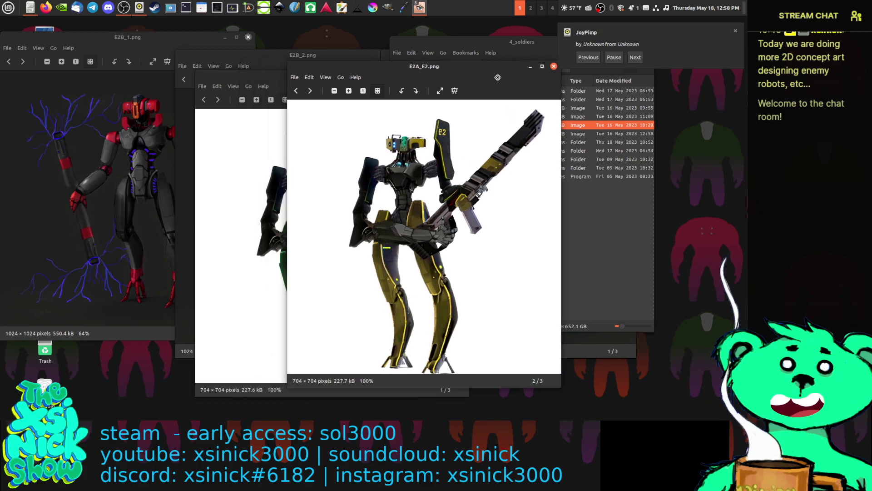
click(487, 58)
double_click(486, 134)
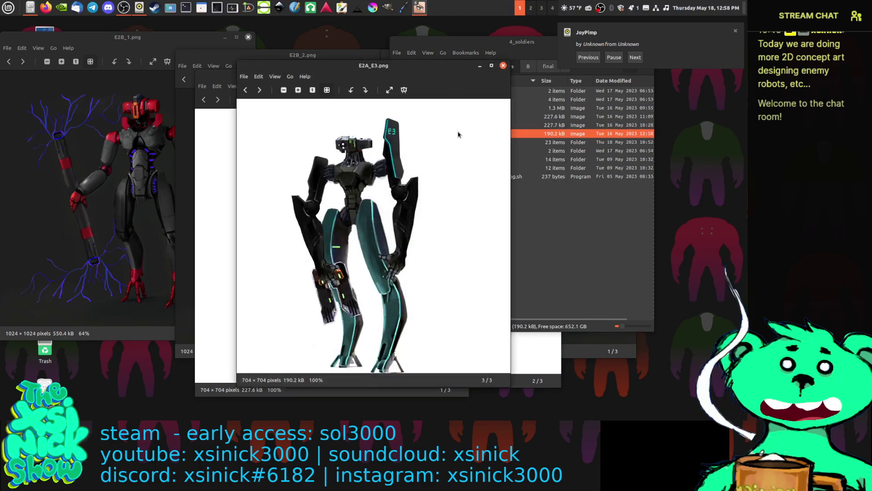
drag(441, 76, 618, 78)
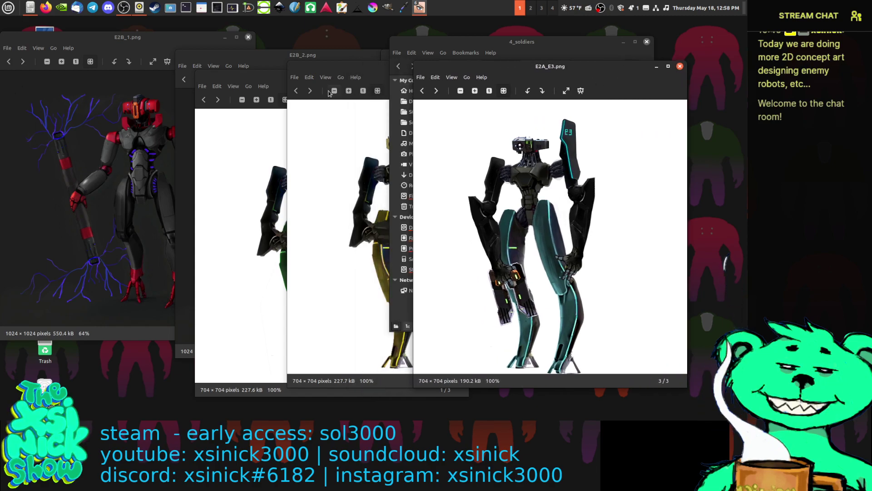
drag(261, 76, 223, 67)
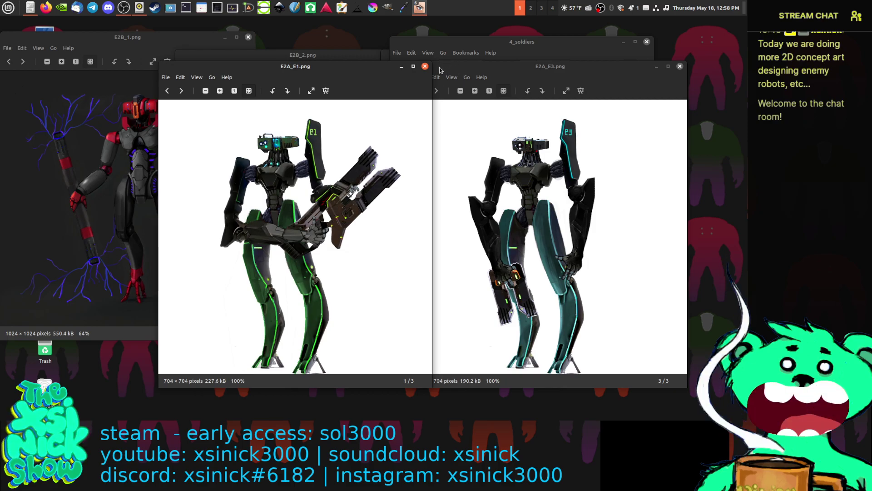
Step: Close all the E2A_E1, E2A_E2 and E2A_E3 viewer windows
click(425, 67)
click(680, 66)
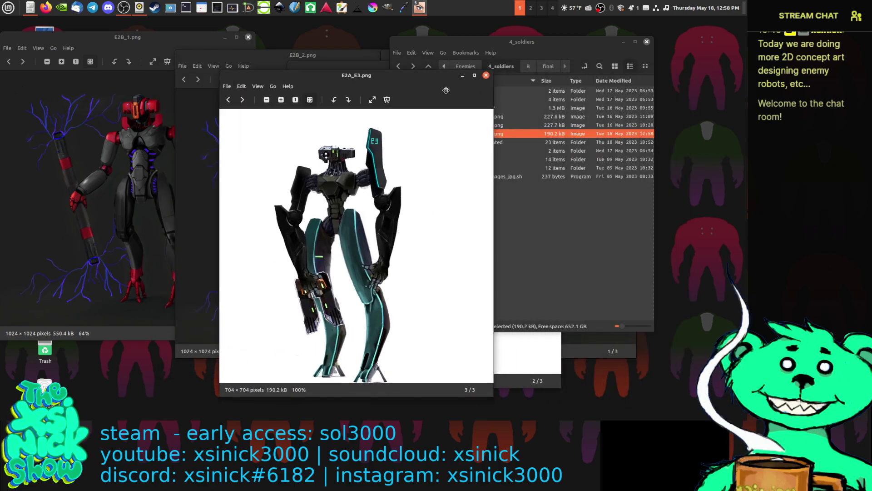
click(480, 73)
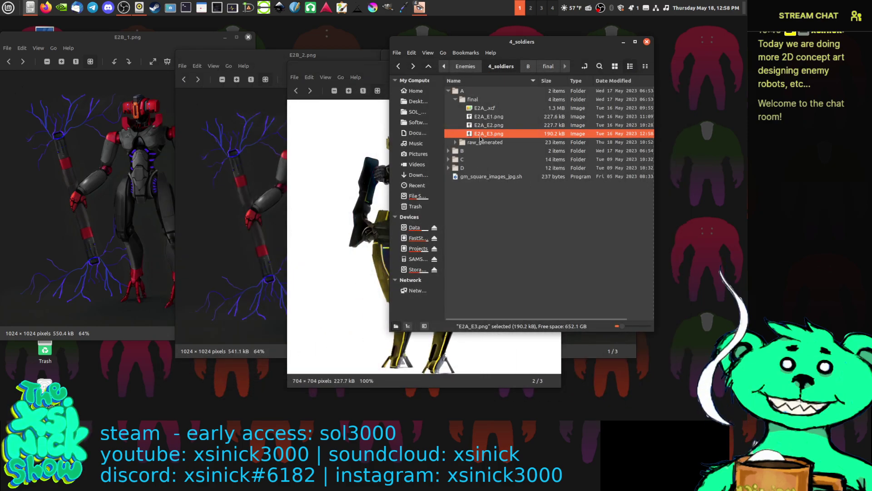
click(363, 160)
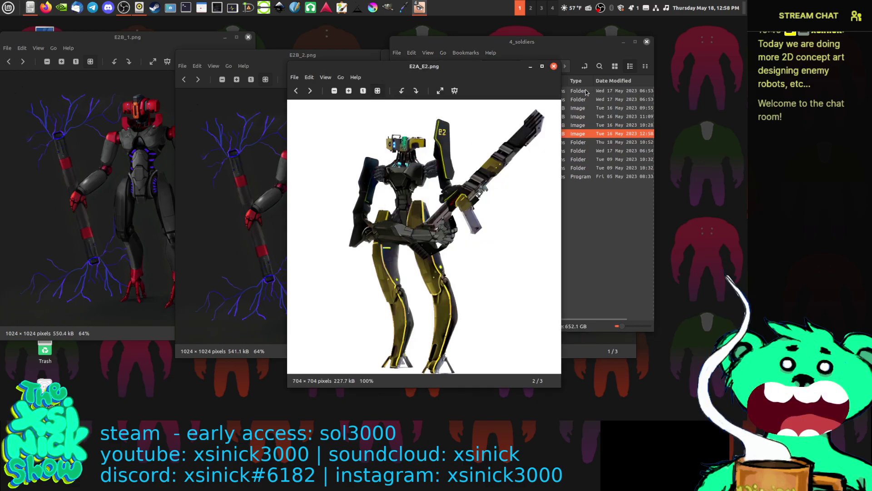
click(554, 66)
Step: Shift the E2B_2, E2B_3 and file windows, then compare each E2B robot image
click(338, 57)
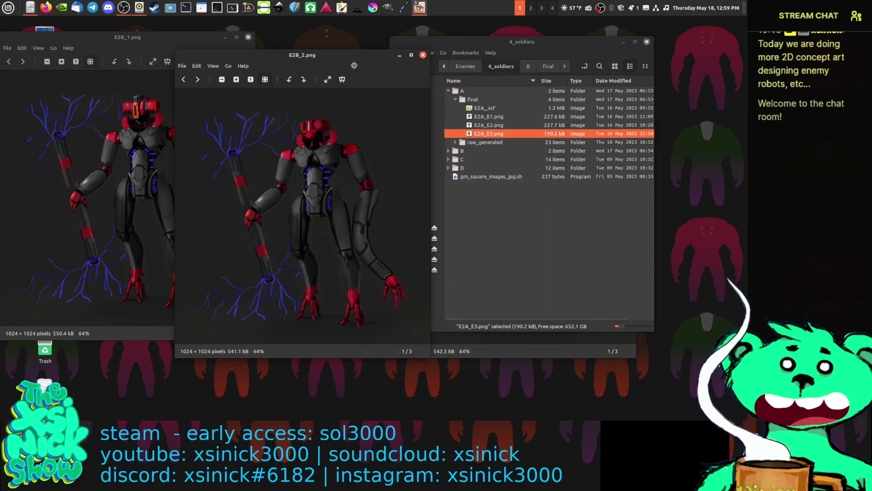
drag(354, 65, 371, 71)
drag(442, 47, 535, 59)
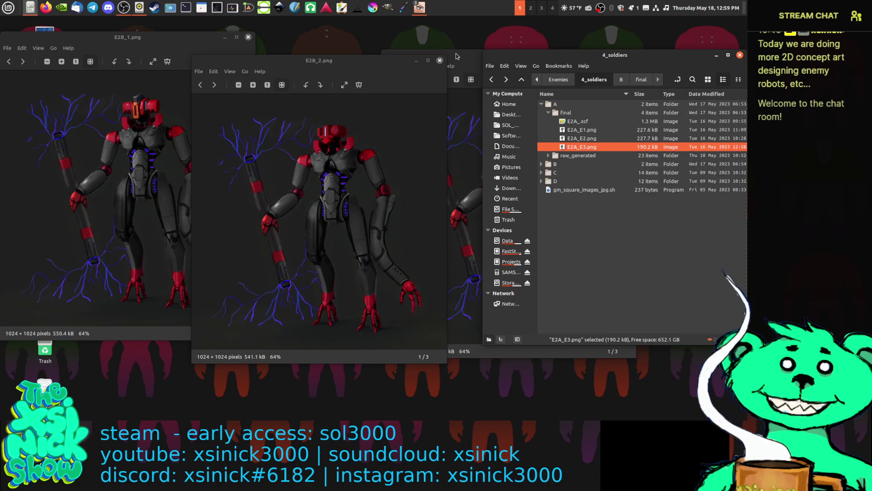
drag(456, 56, 446, 42)
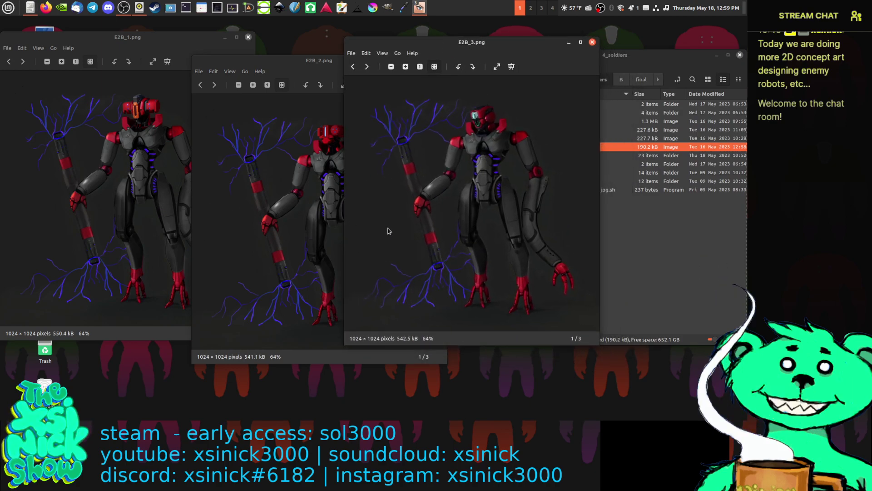
click(188, 155)
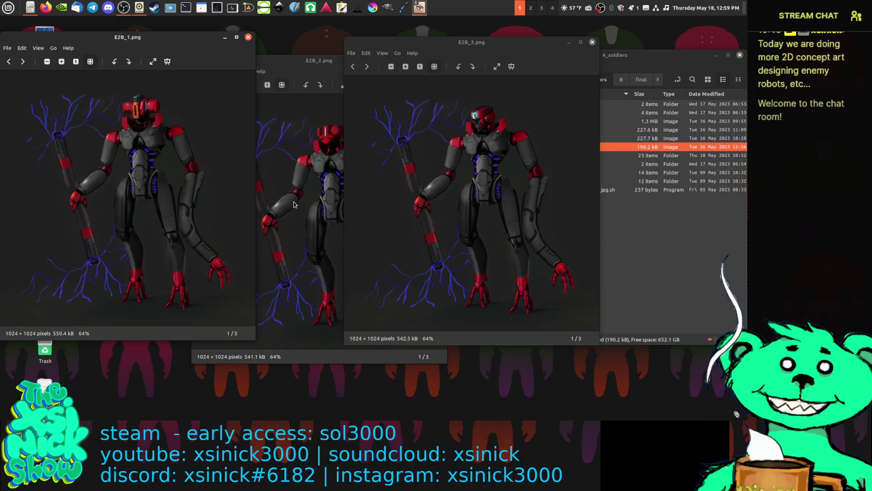
click(322, 215)
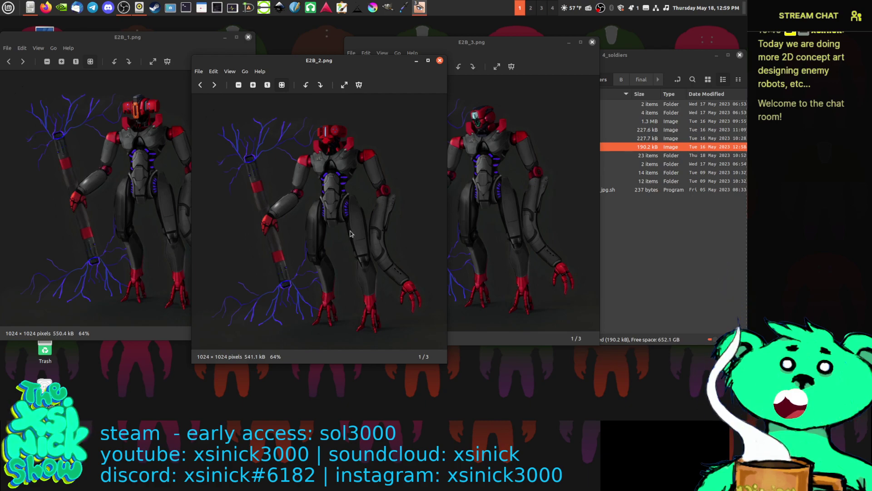
click(525, 214)
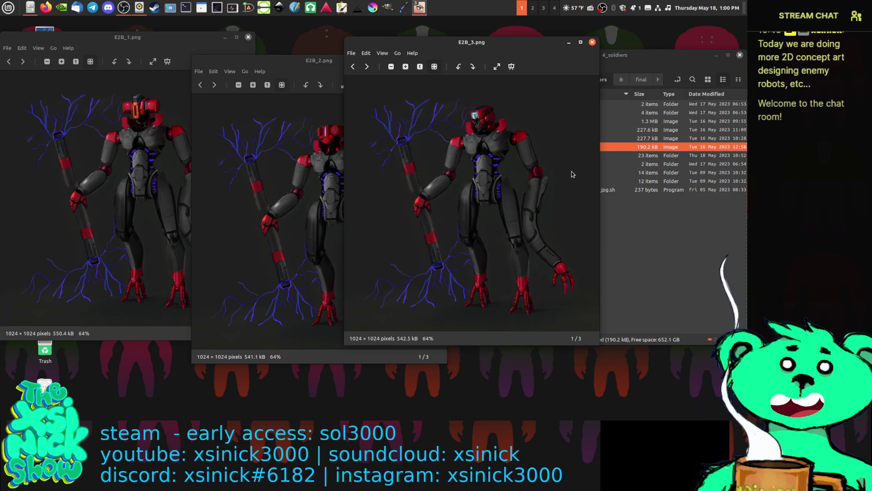
Step: Close the file window and align E2B_1, E2B_2 and E2B_3 in one row
drag(654, 55, 626, 65)
click(709, 62)
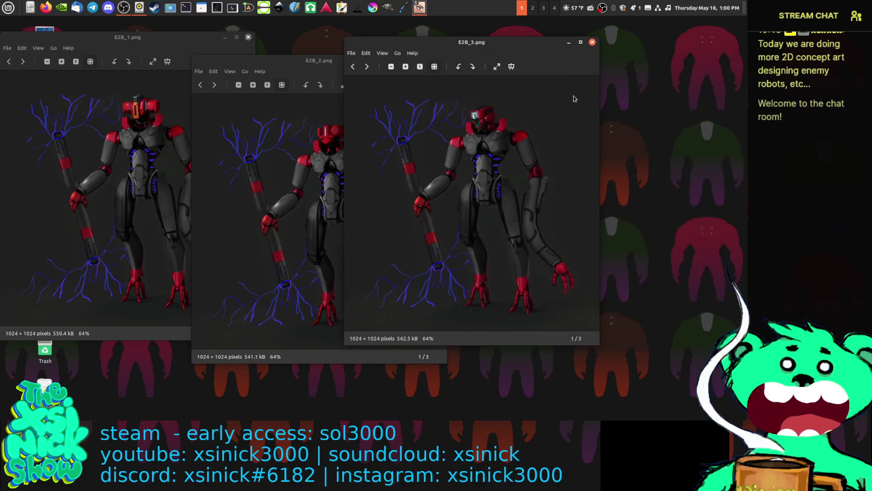
drag(534, 60, 669, 44)
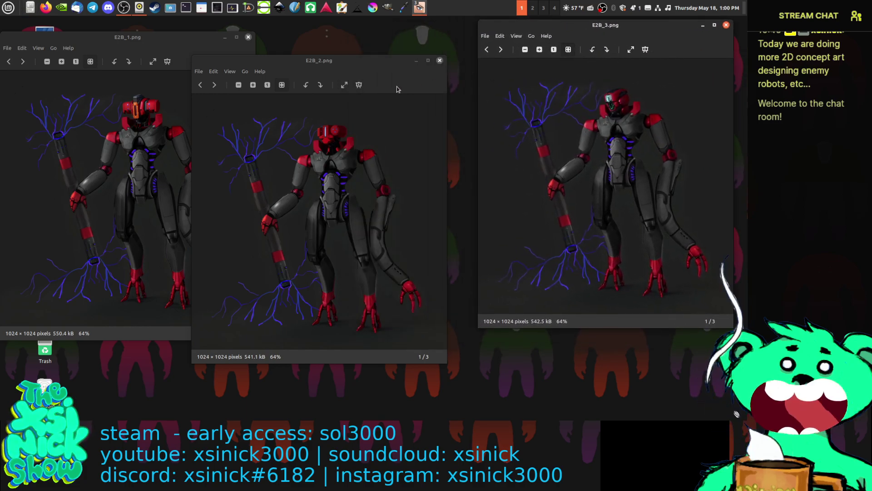
click(389, 56)
drag(390, 56, 467, 21)
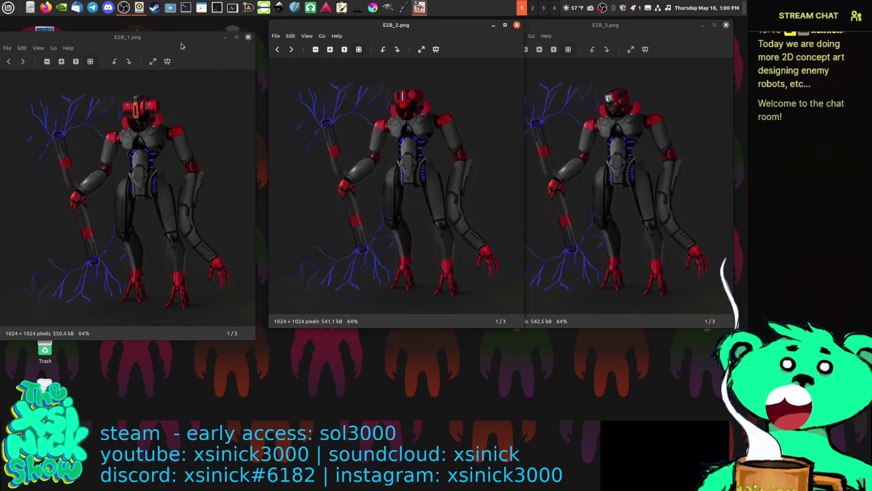
drag(167, 40, 182, 29)
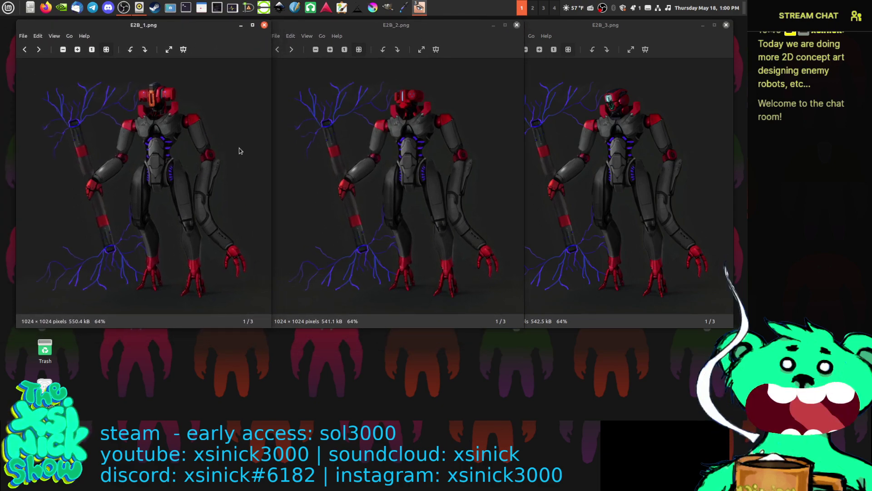